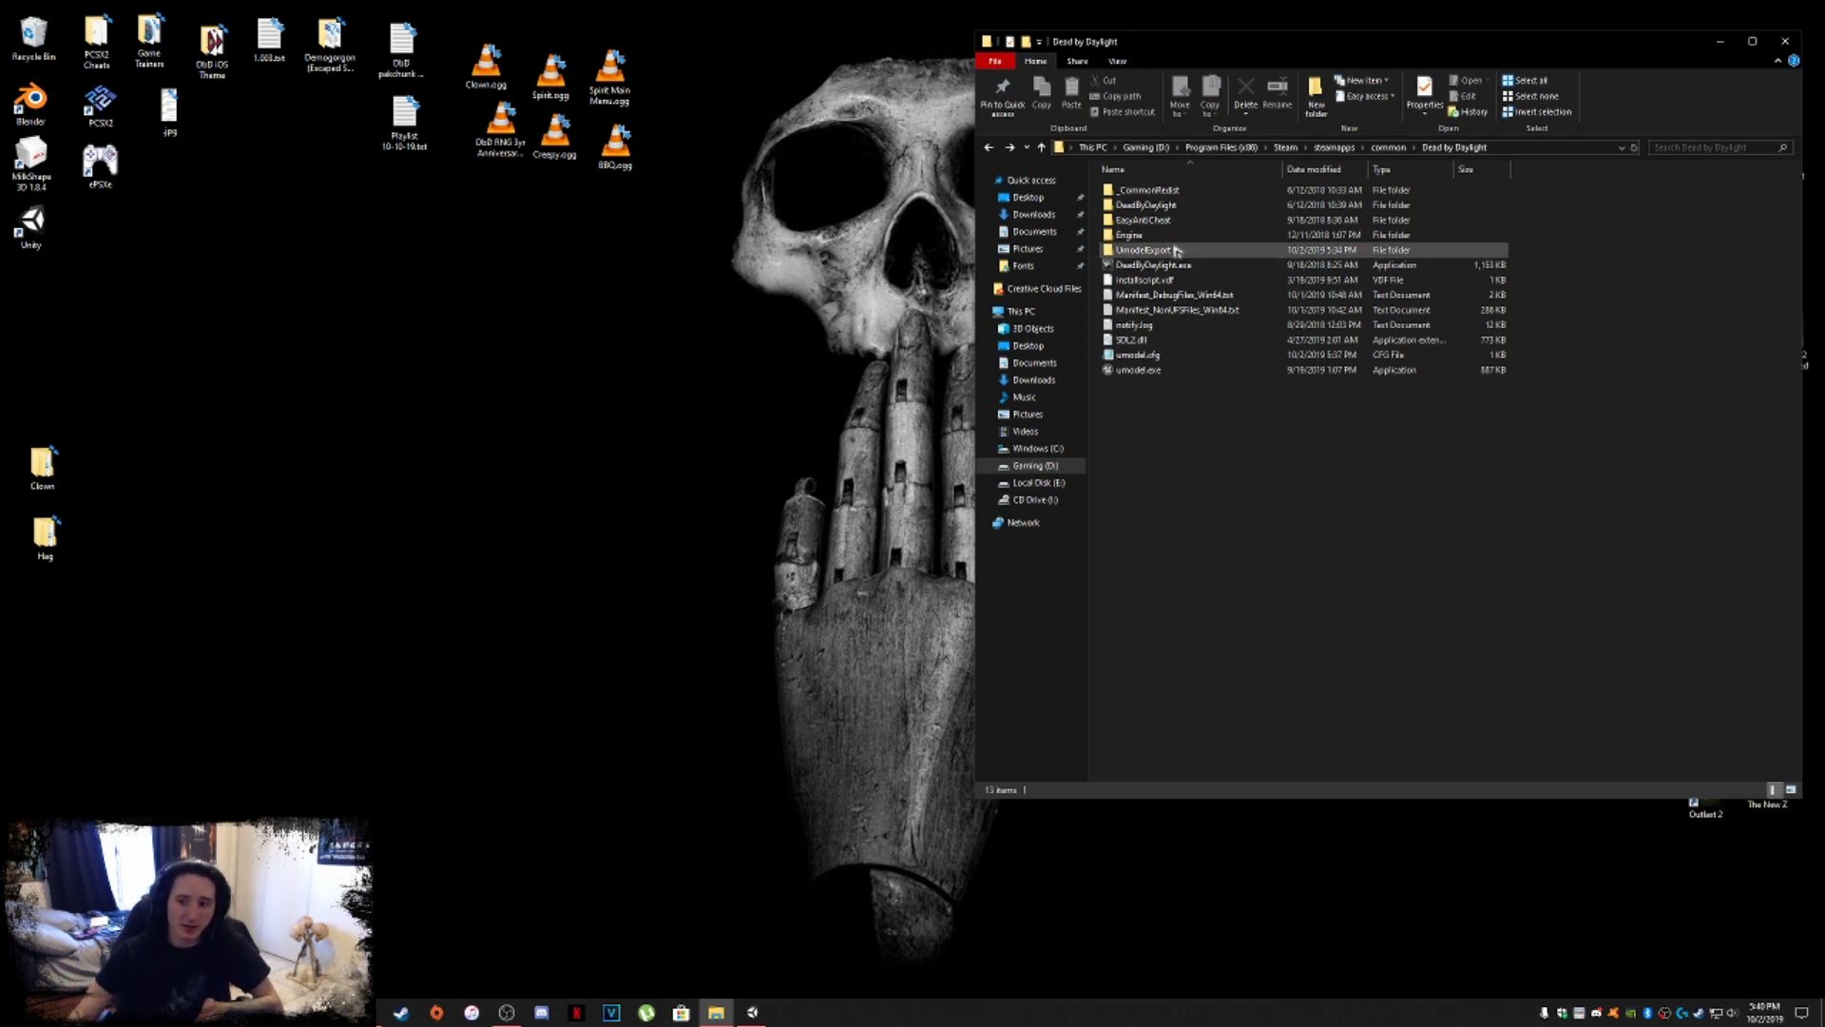
Move the UmodelExport folder from the Dead by Daylight folder onto the desktop.
click(1183, 250)
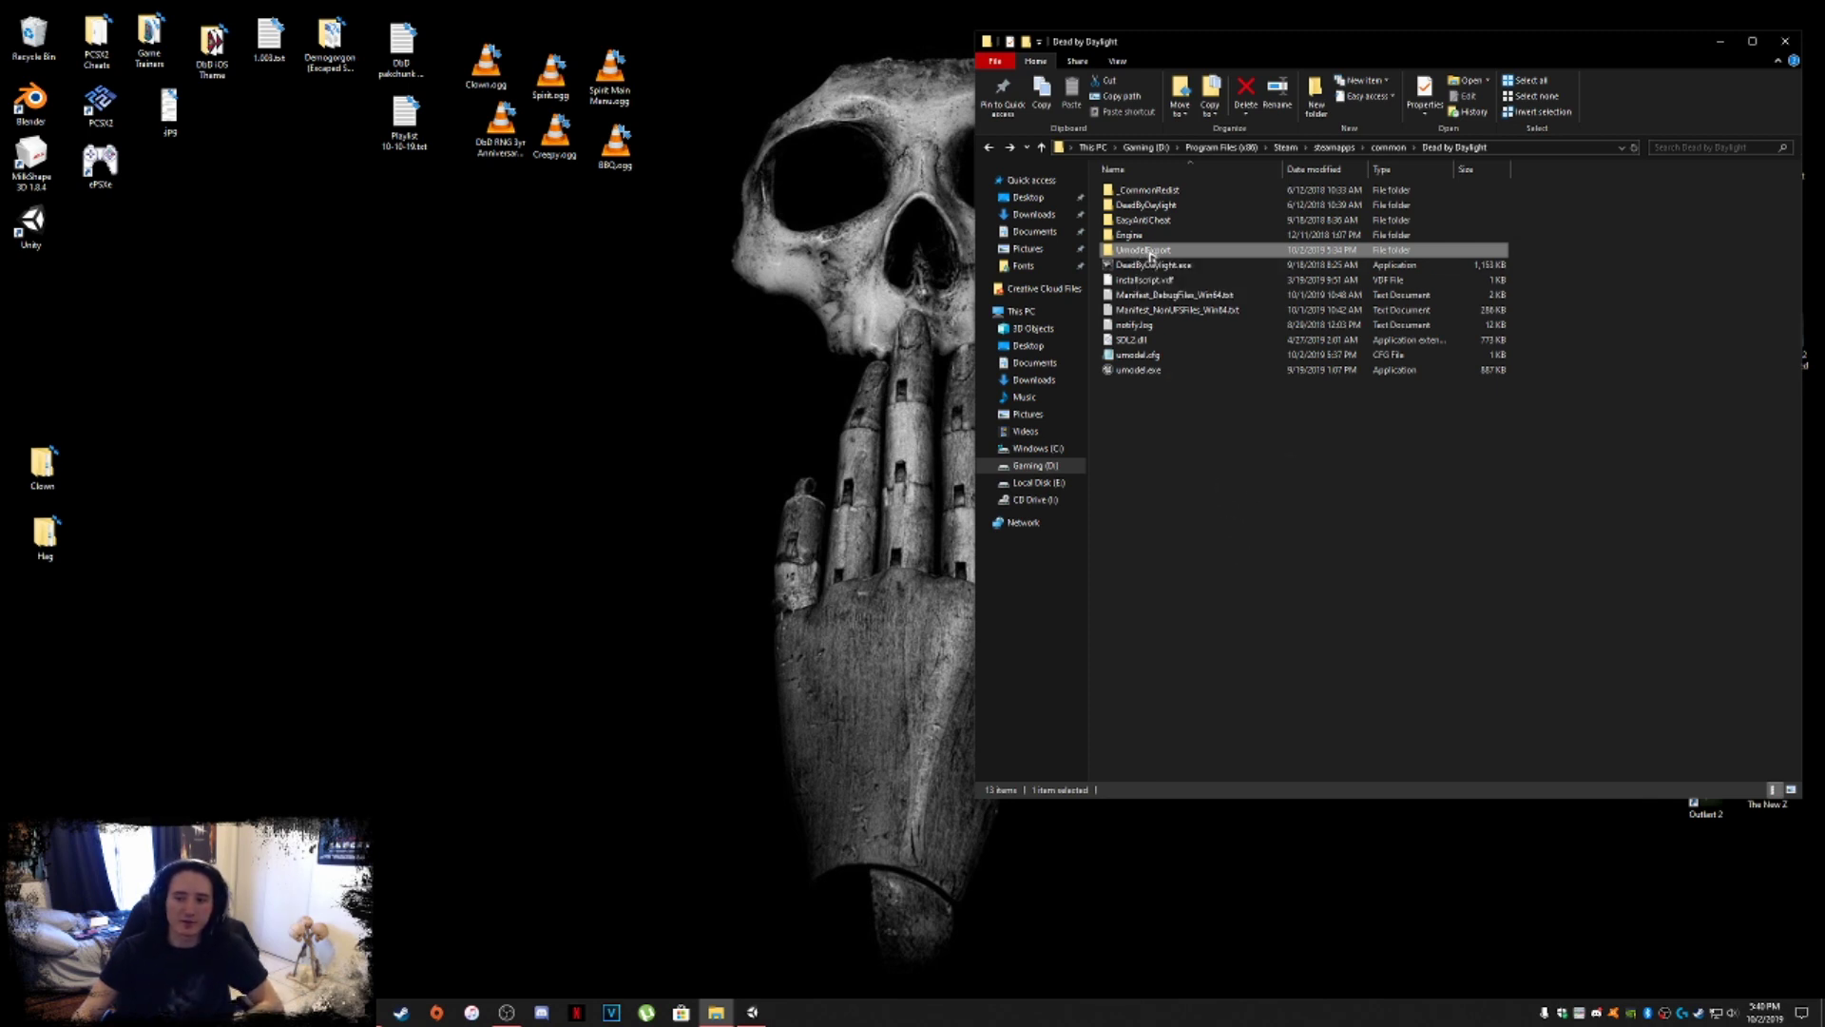
right_click(1144, 253)
click(1222, 631)
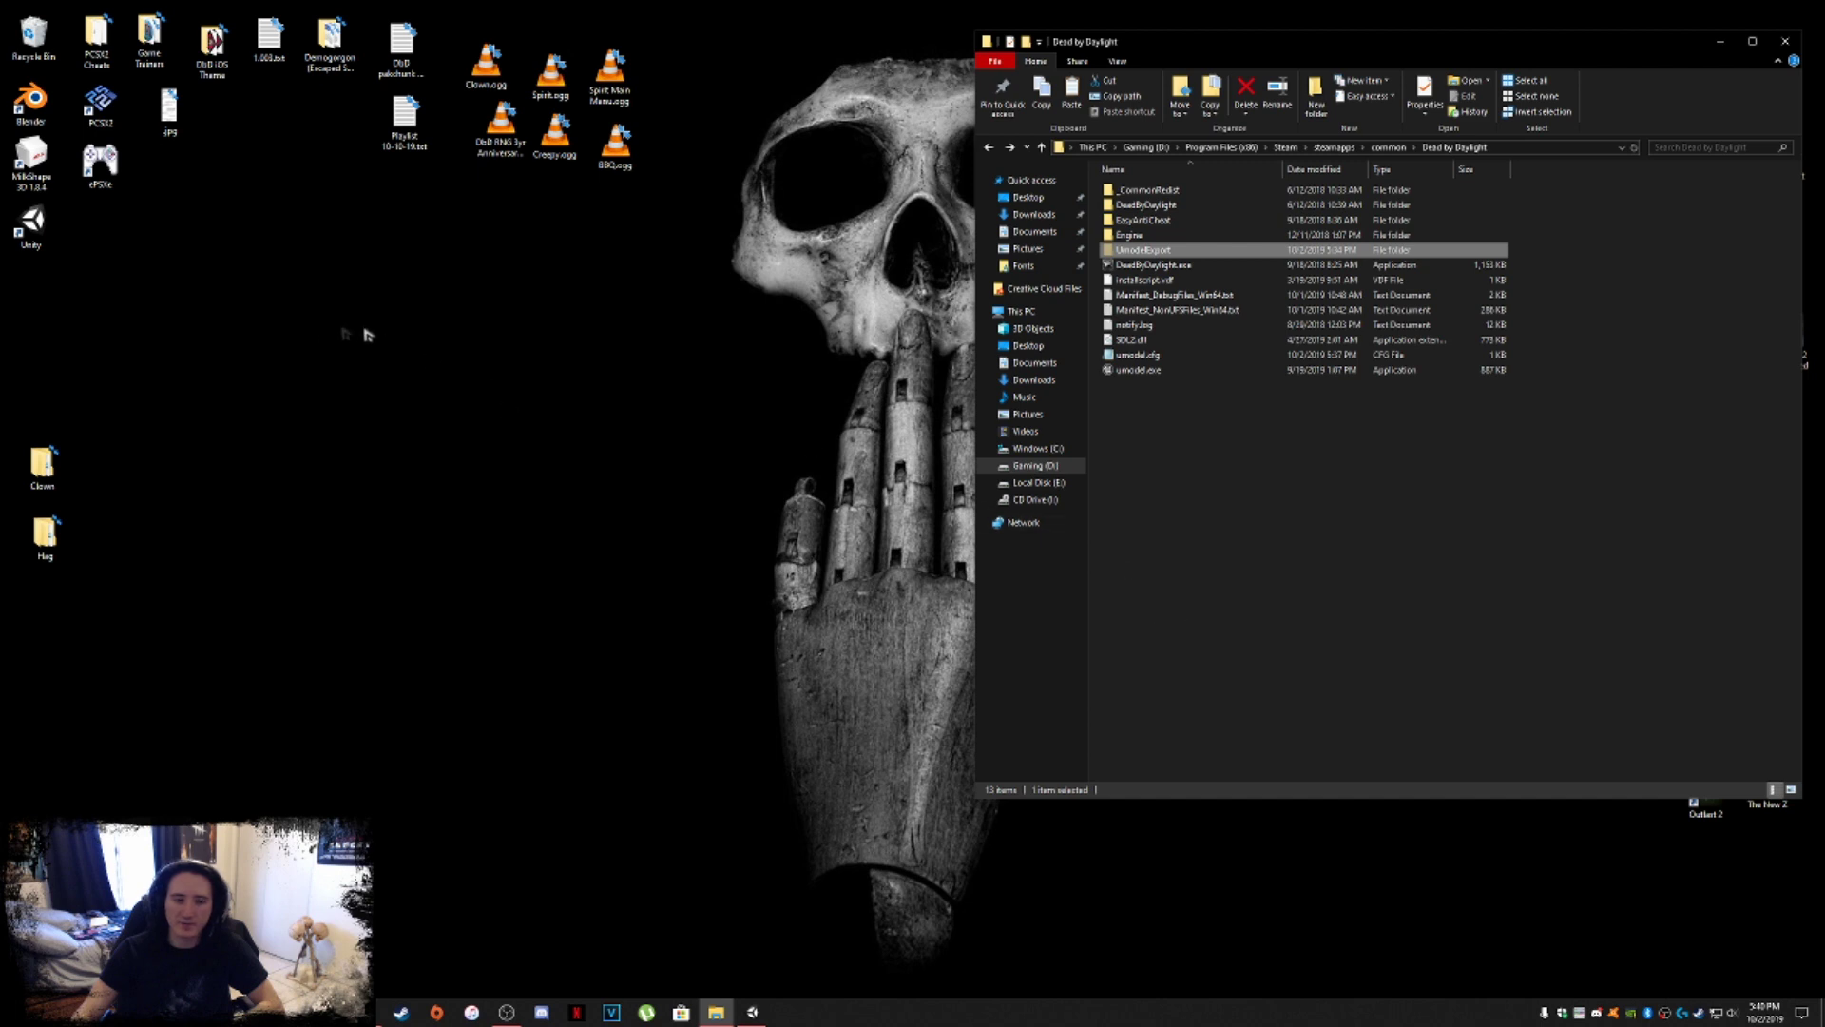
right_click(318, 334)
click(348, 395)
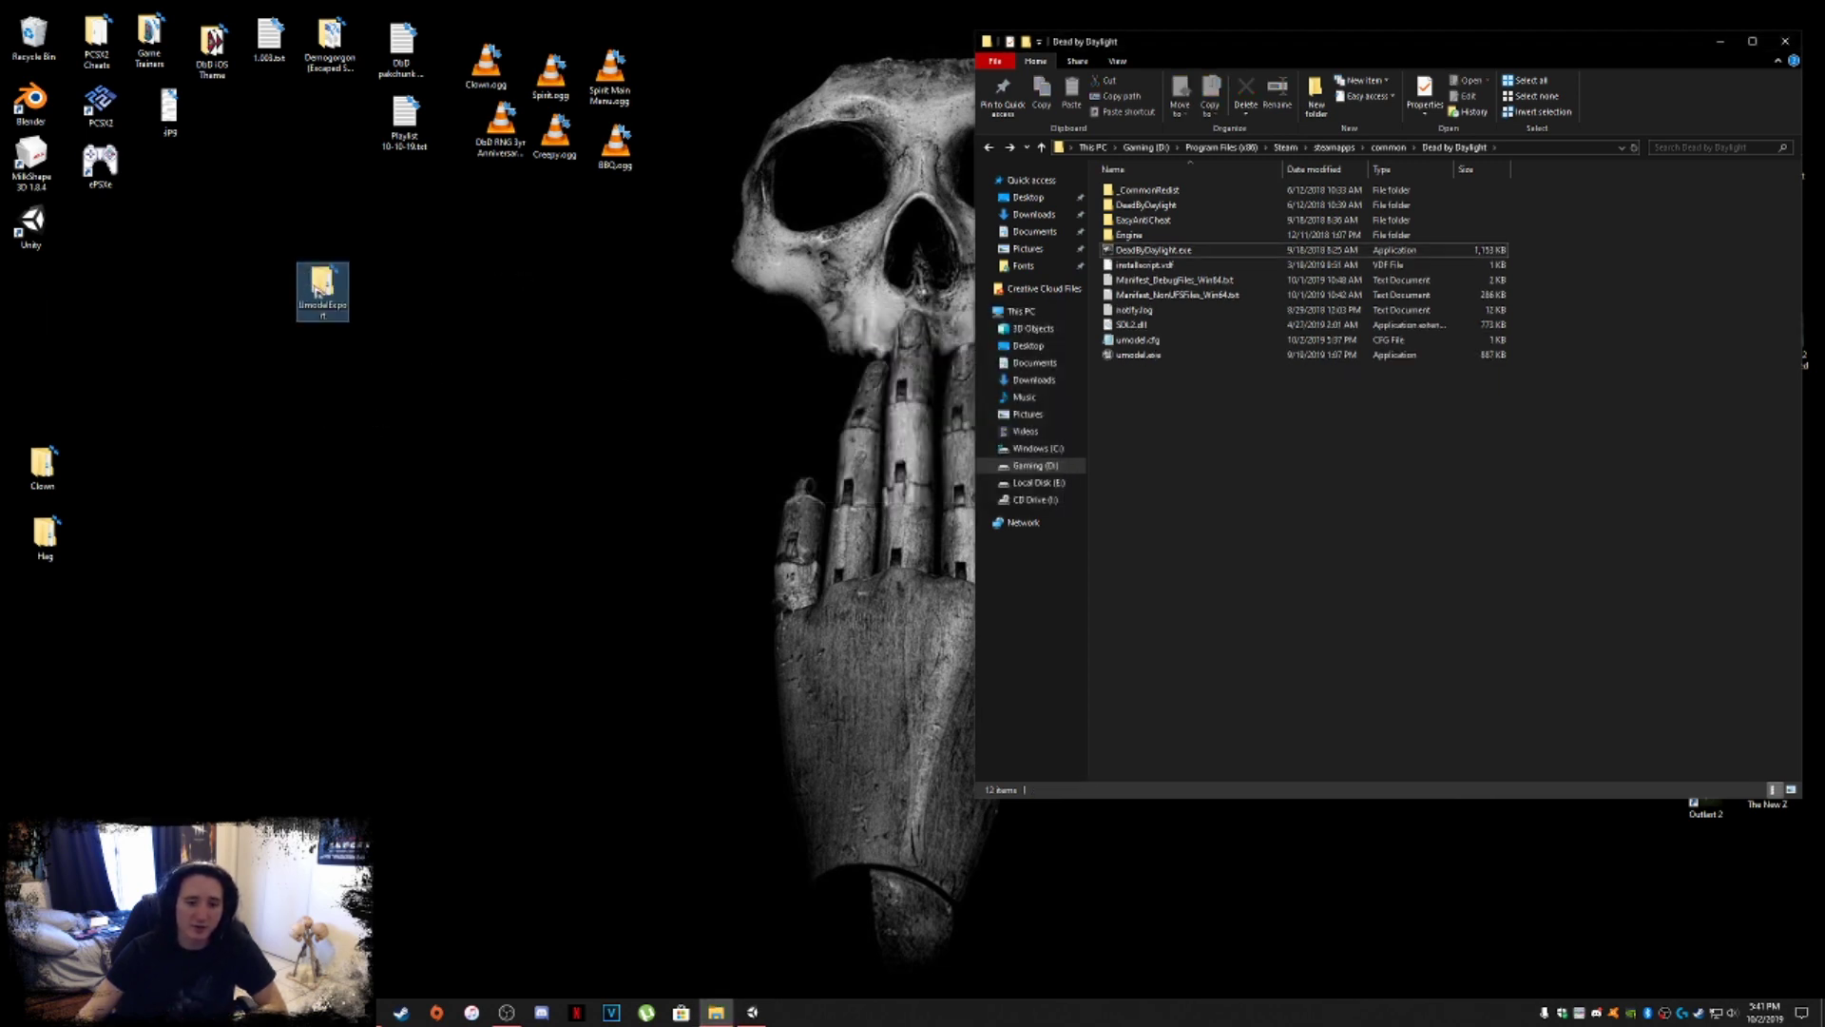
Send UmodelExport to the Recycle Bin and empty the Recycle Bin permanently.
drag(322, 287, 34, 48)
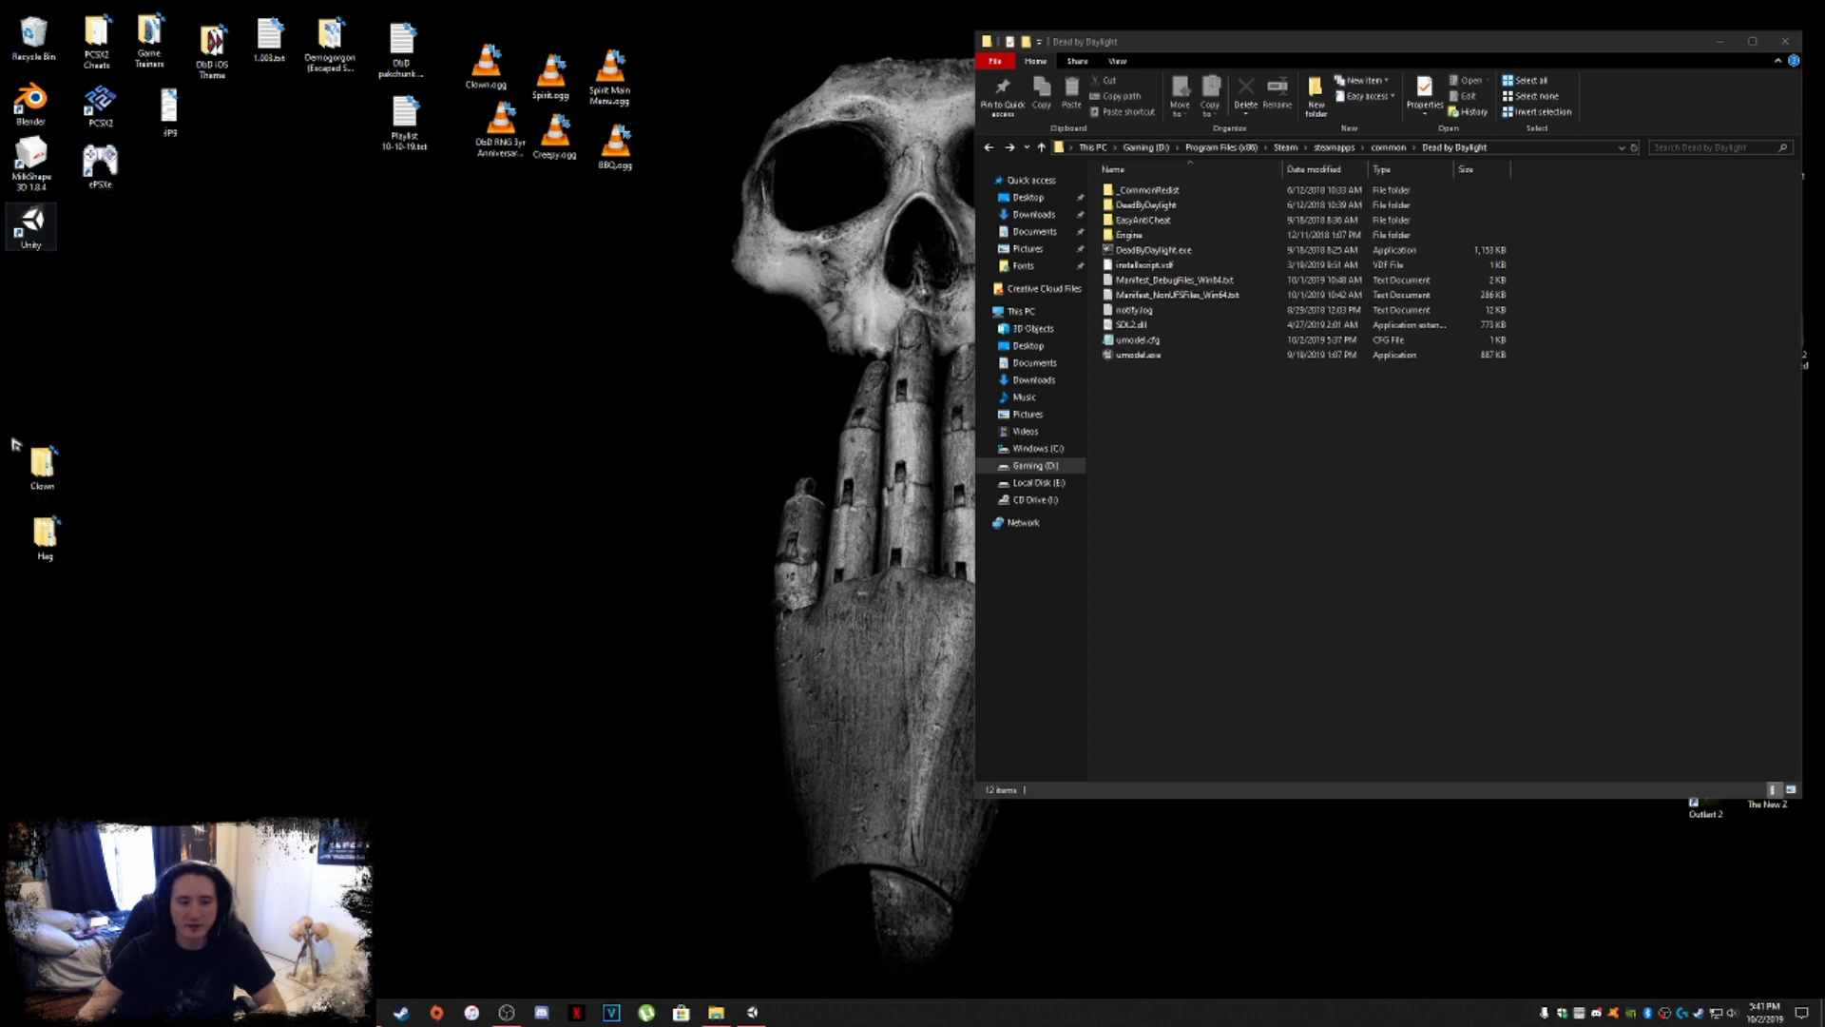
click(42, 464)
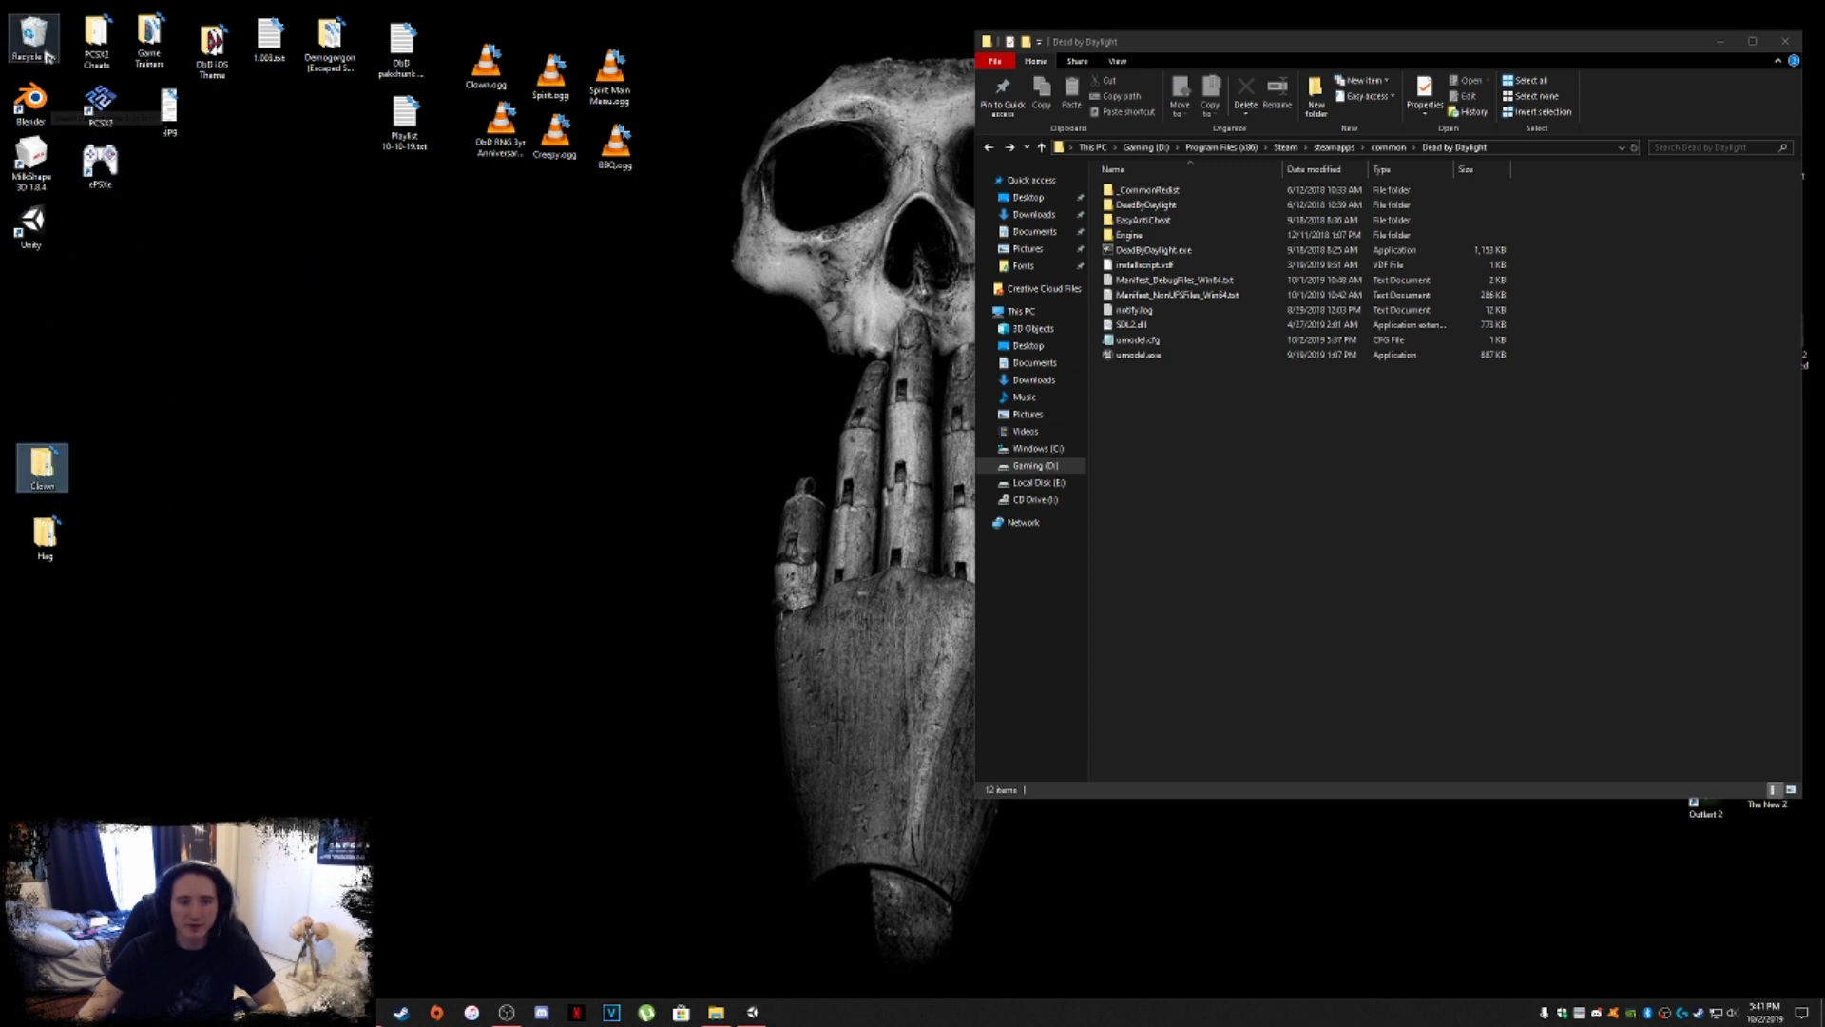
right_click(47, 57)
click(95, 76)
click(970, 519)
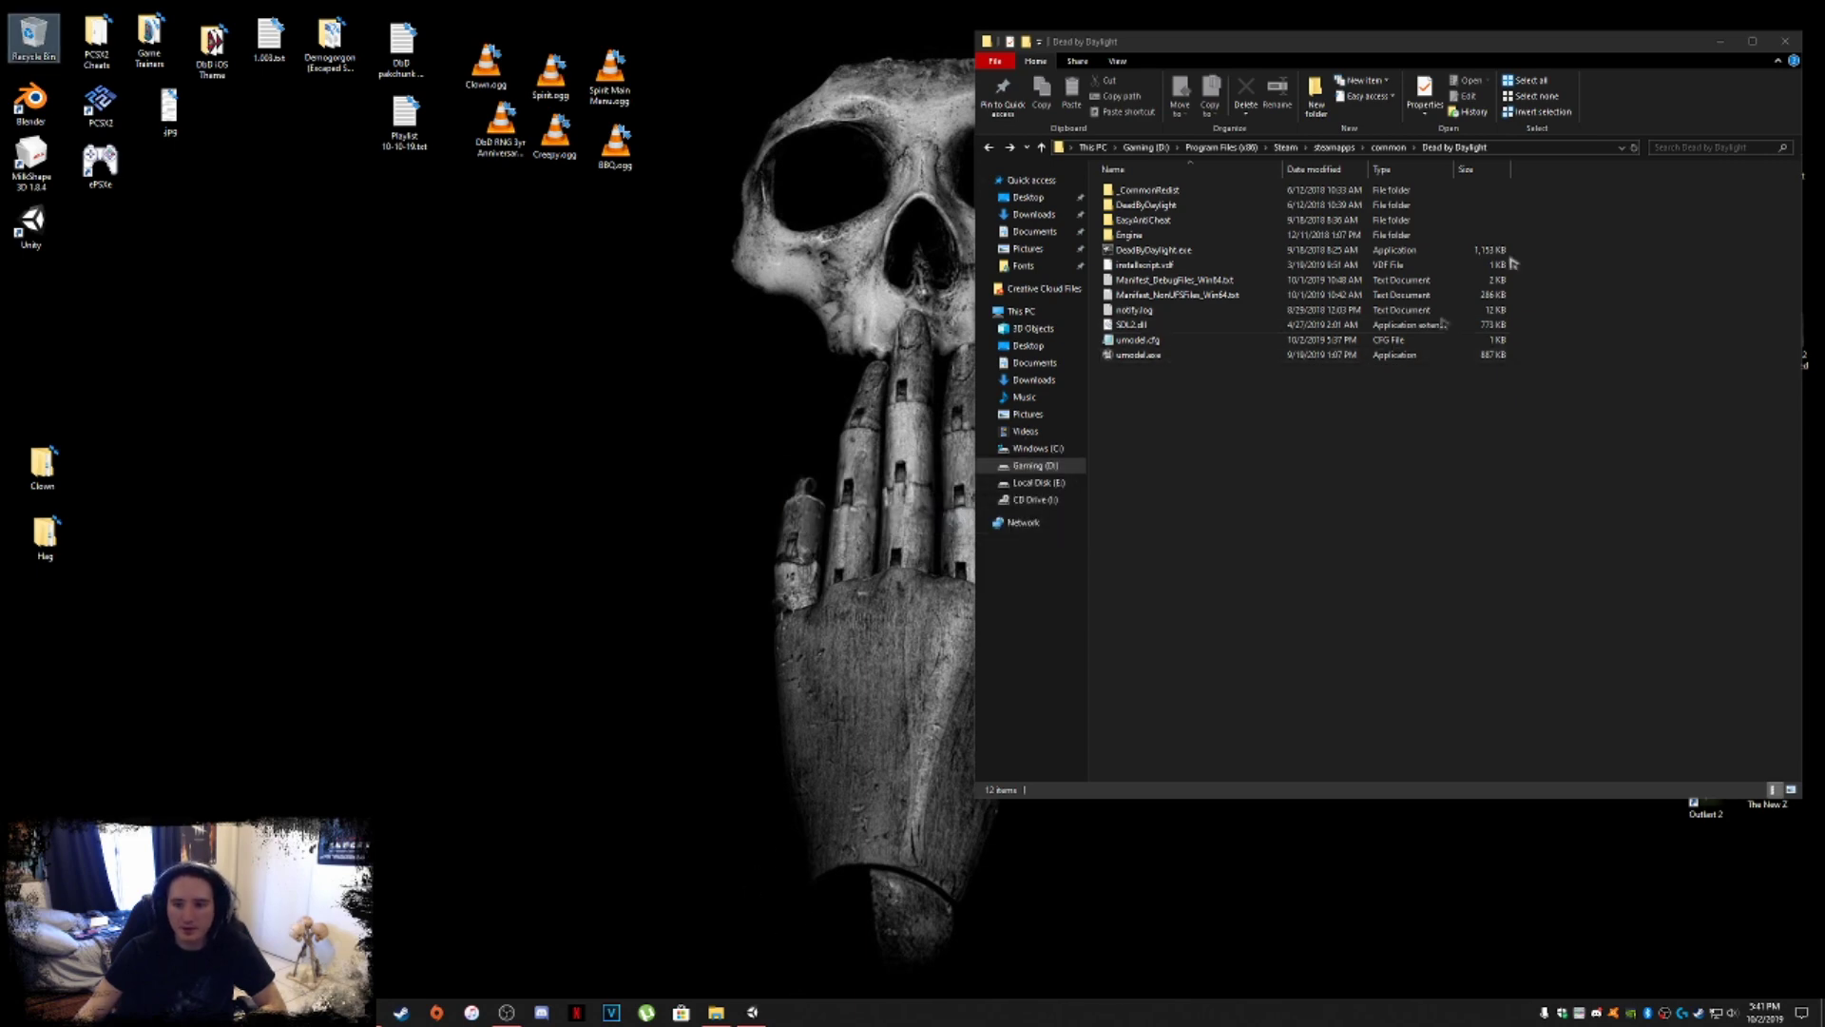
Close the Dead by Daylight folder window and launch Blender past its splash screen.
click(1785, 41)
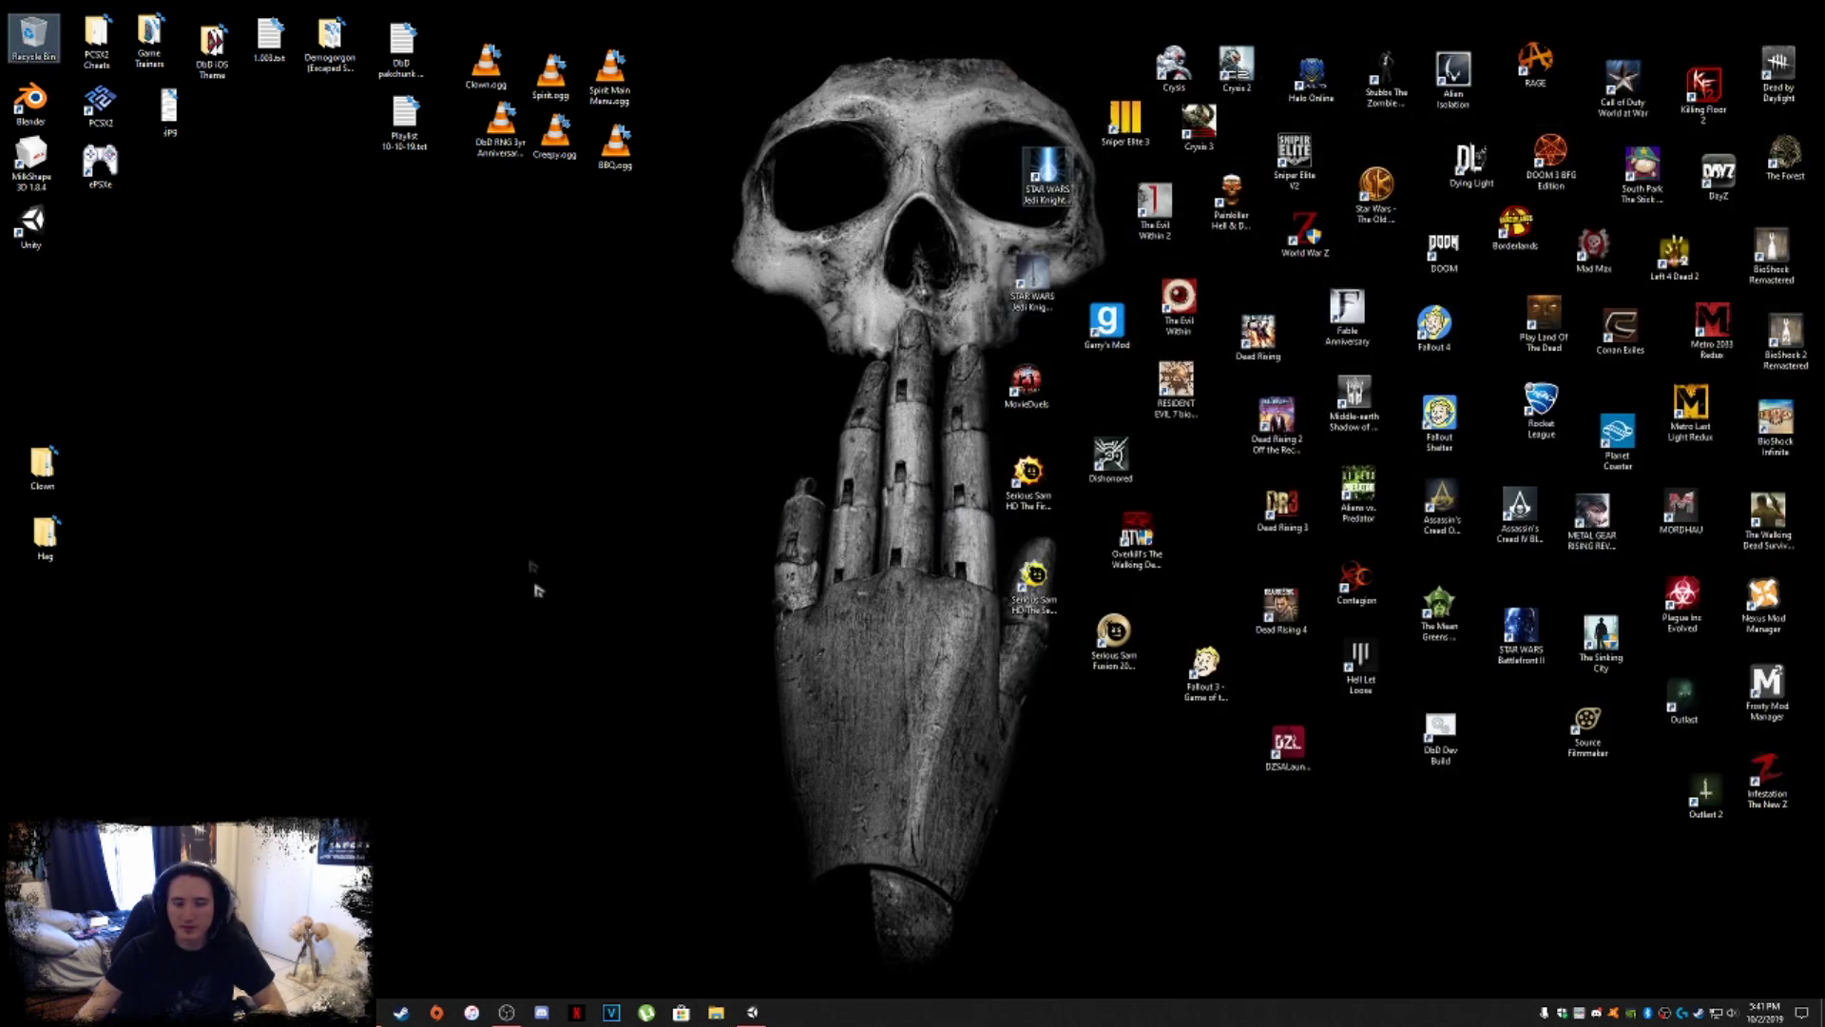
click(509, 564)
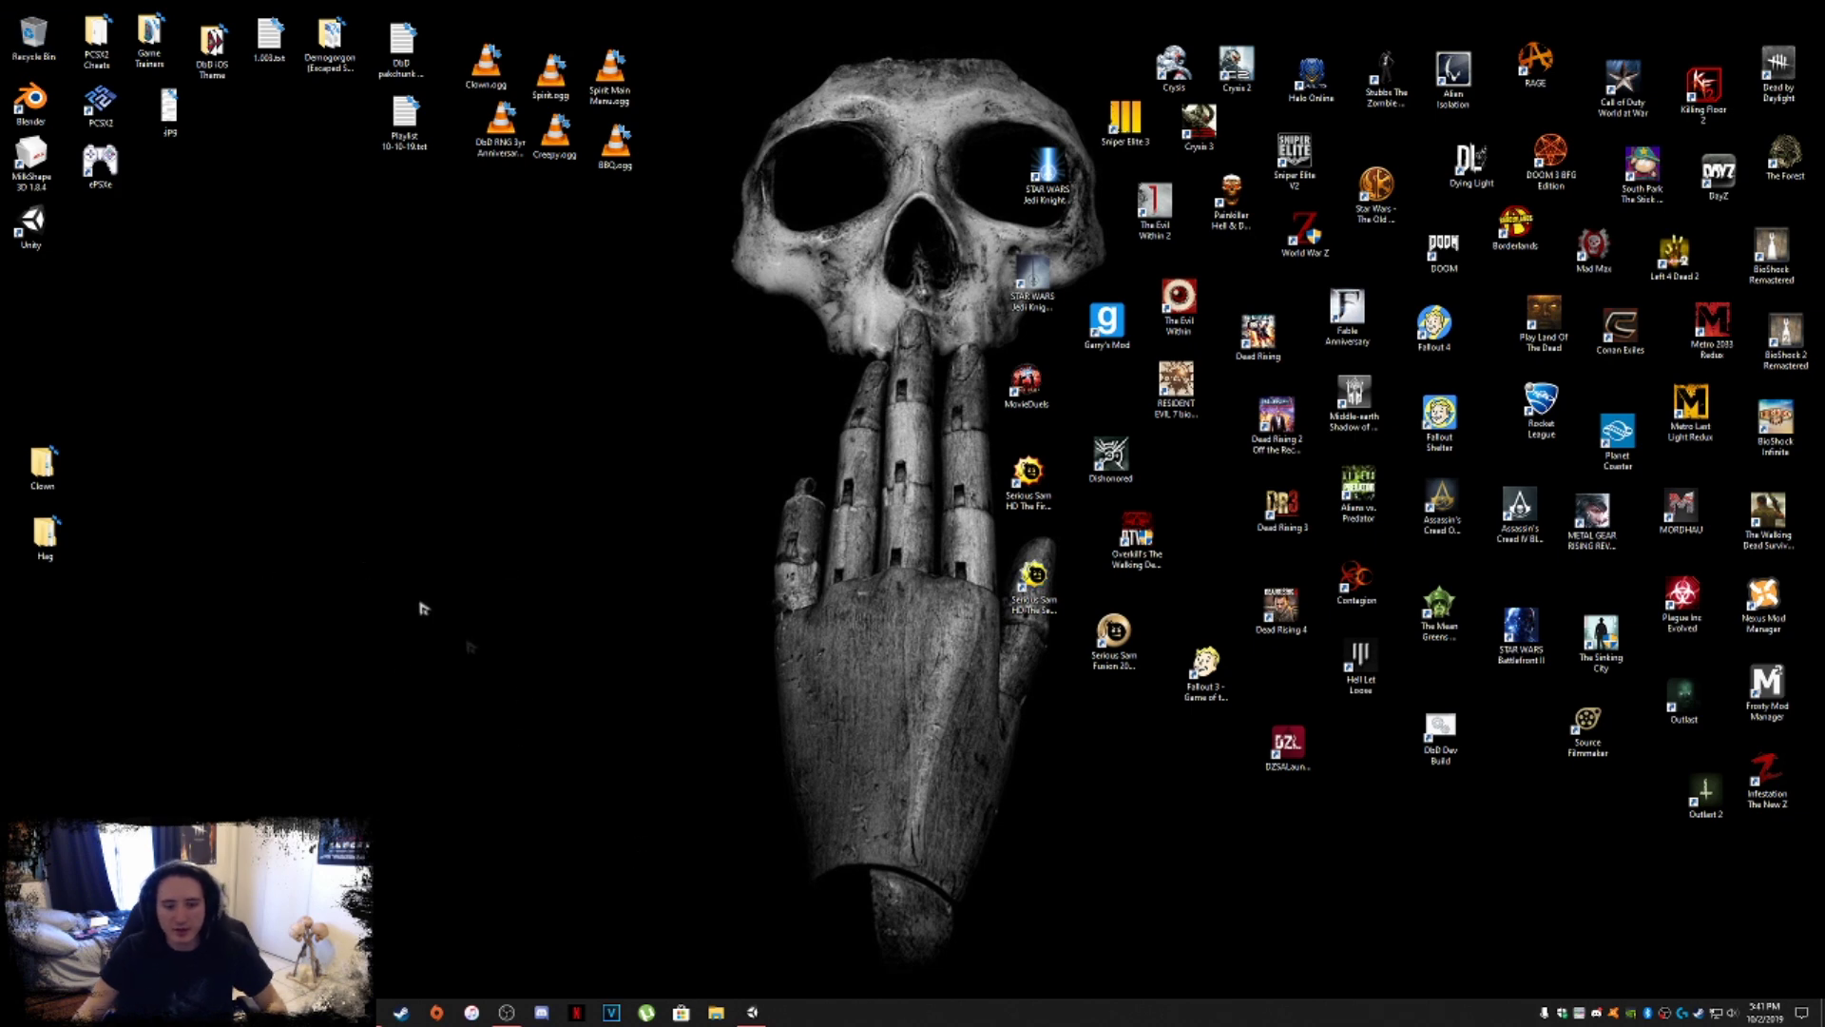
double_click(37, 102)
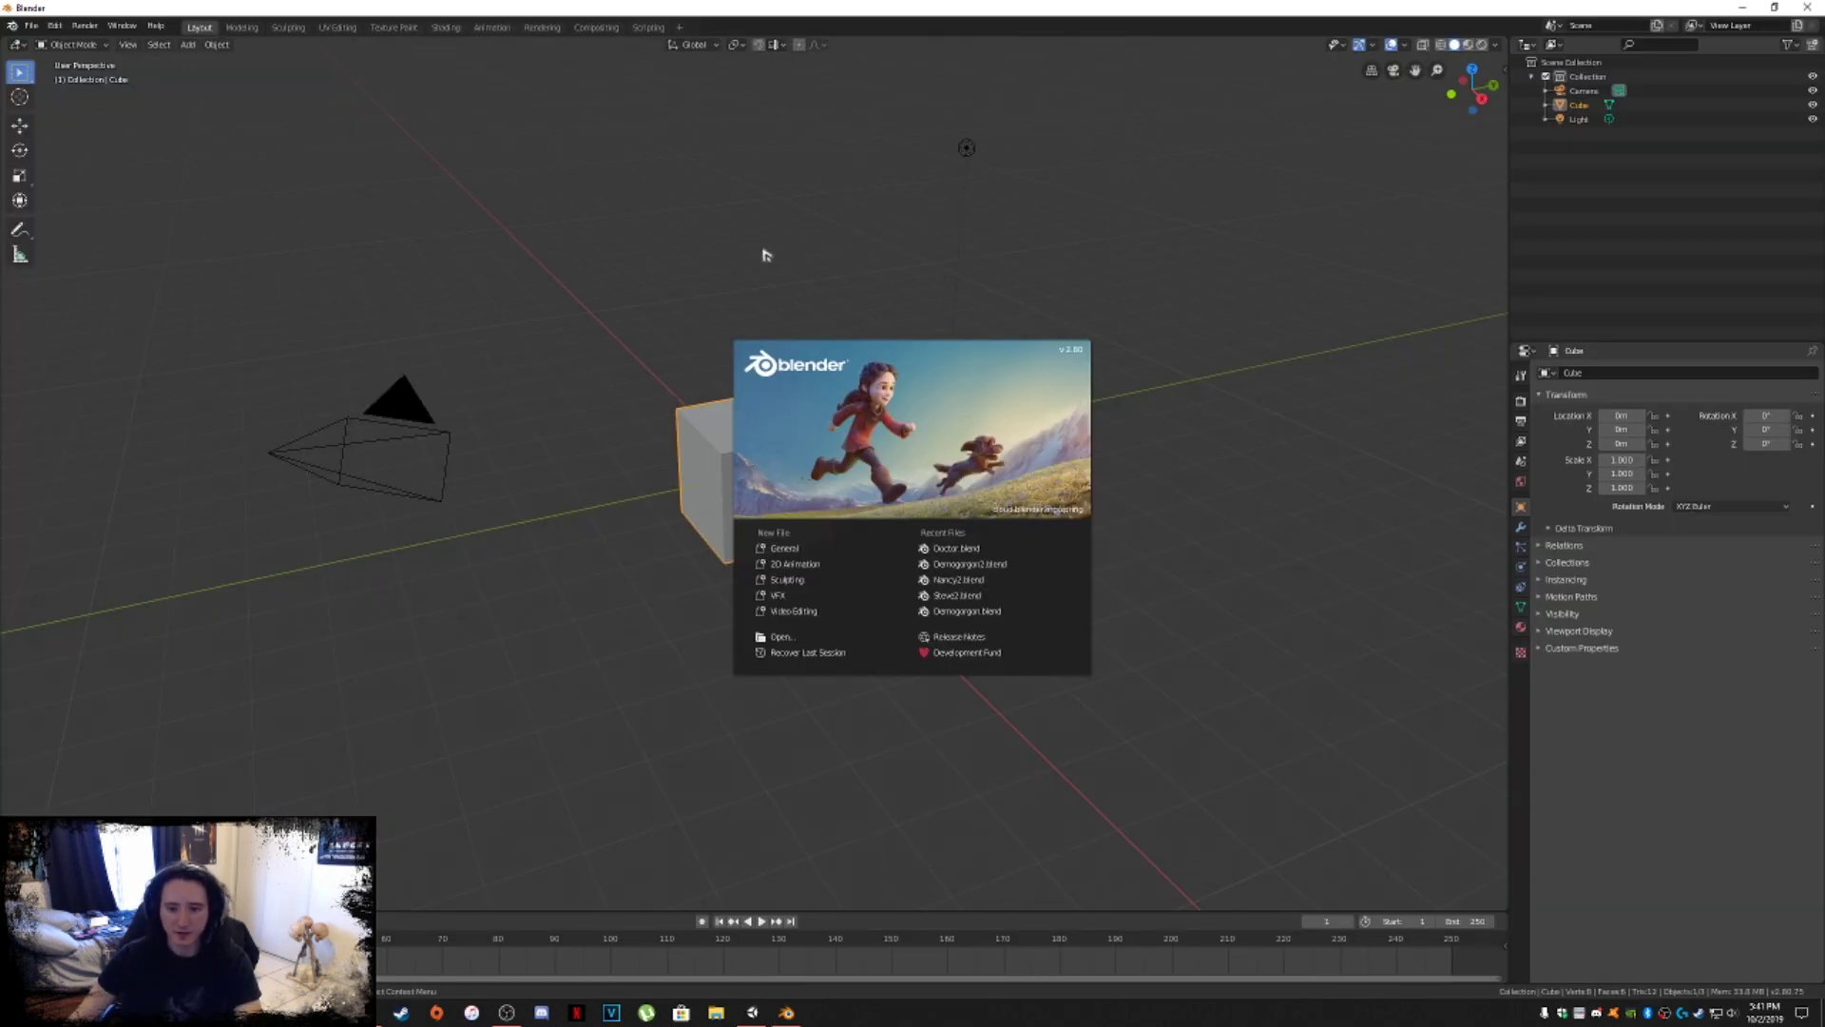
click(767, 255)
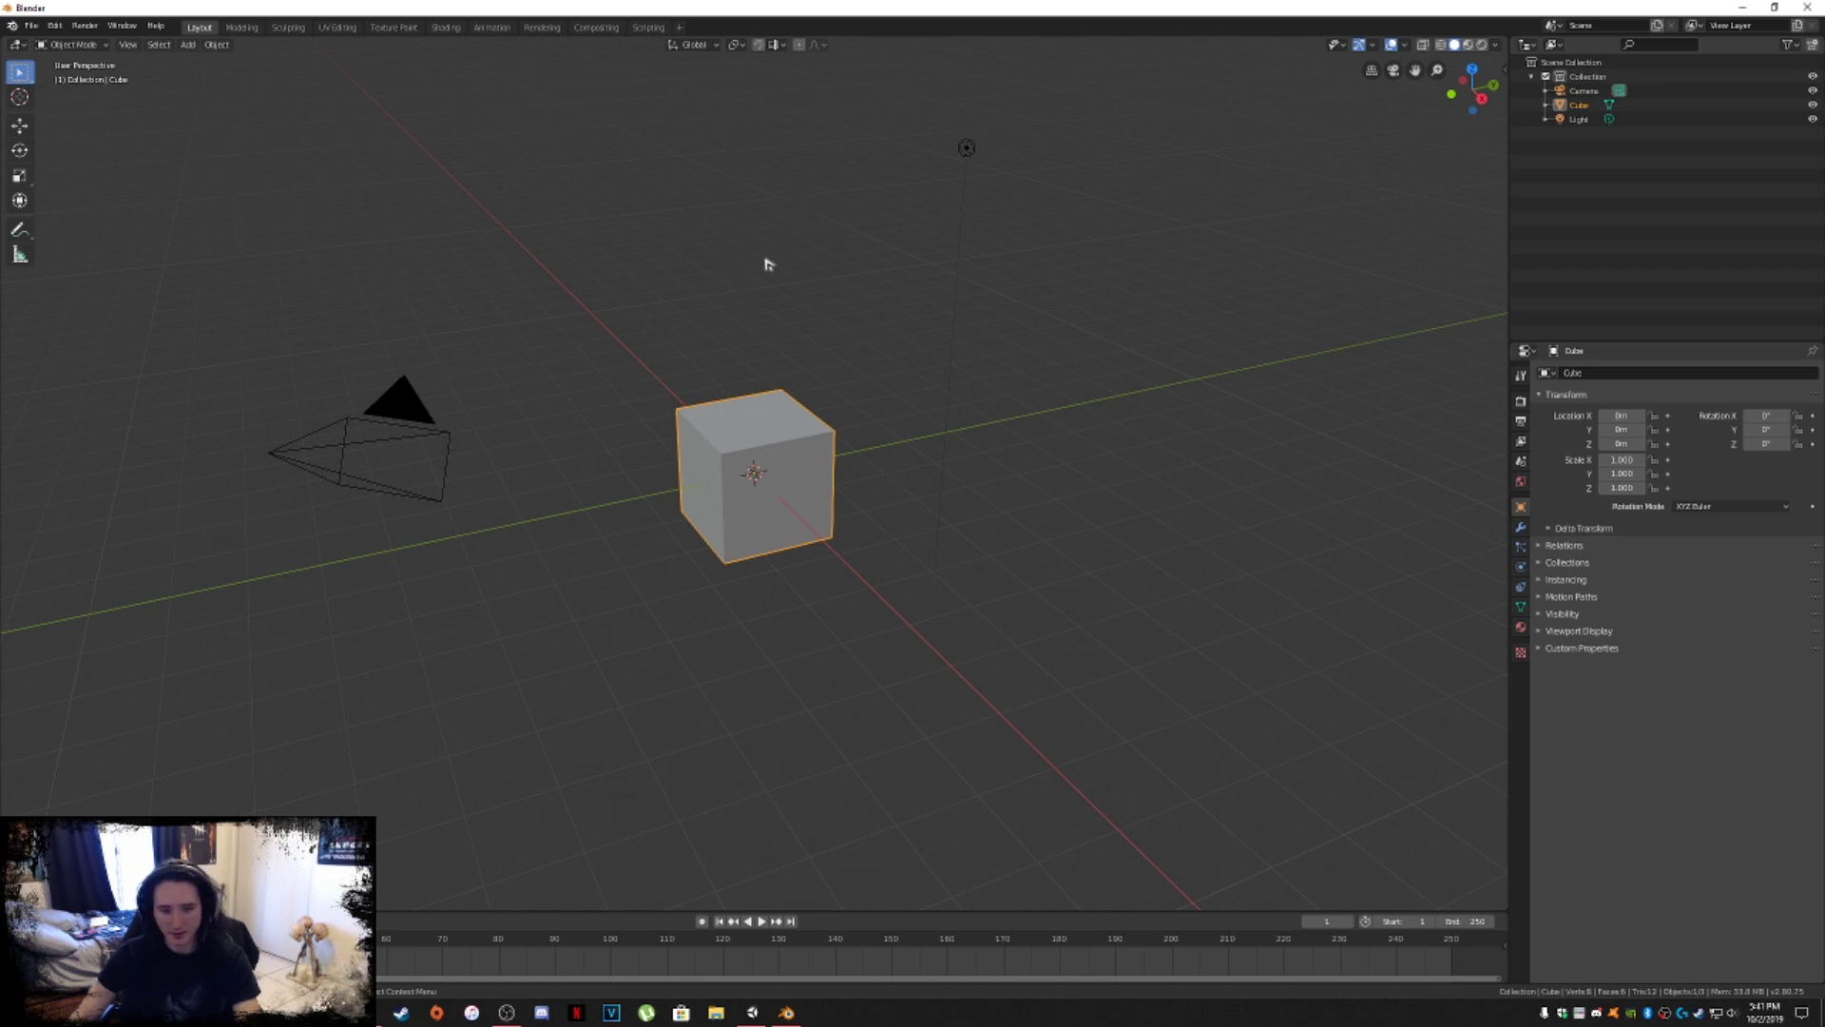
Delete the default cube, camera and light, then minimize Blender.
key(a)
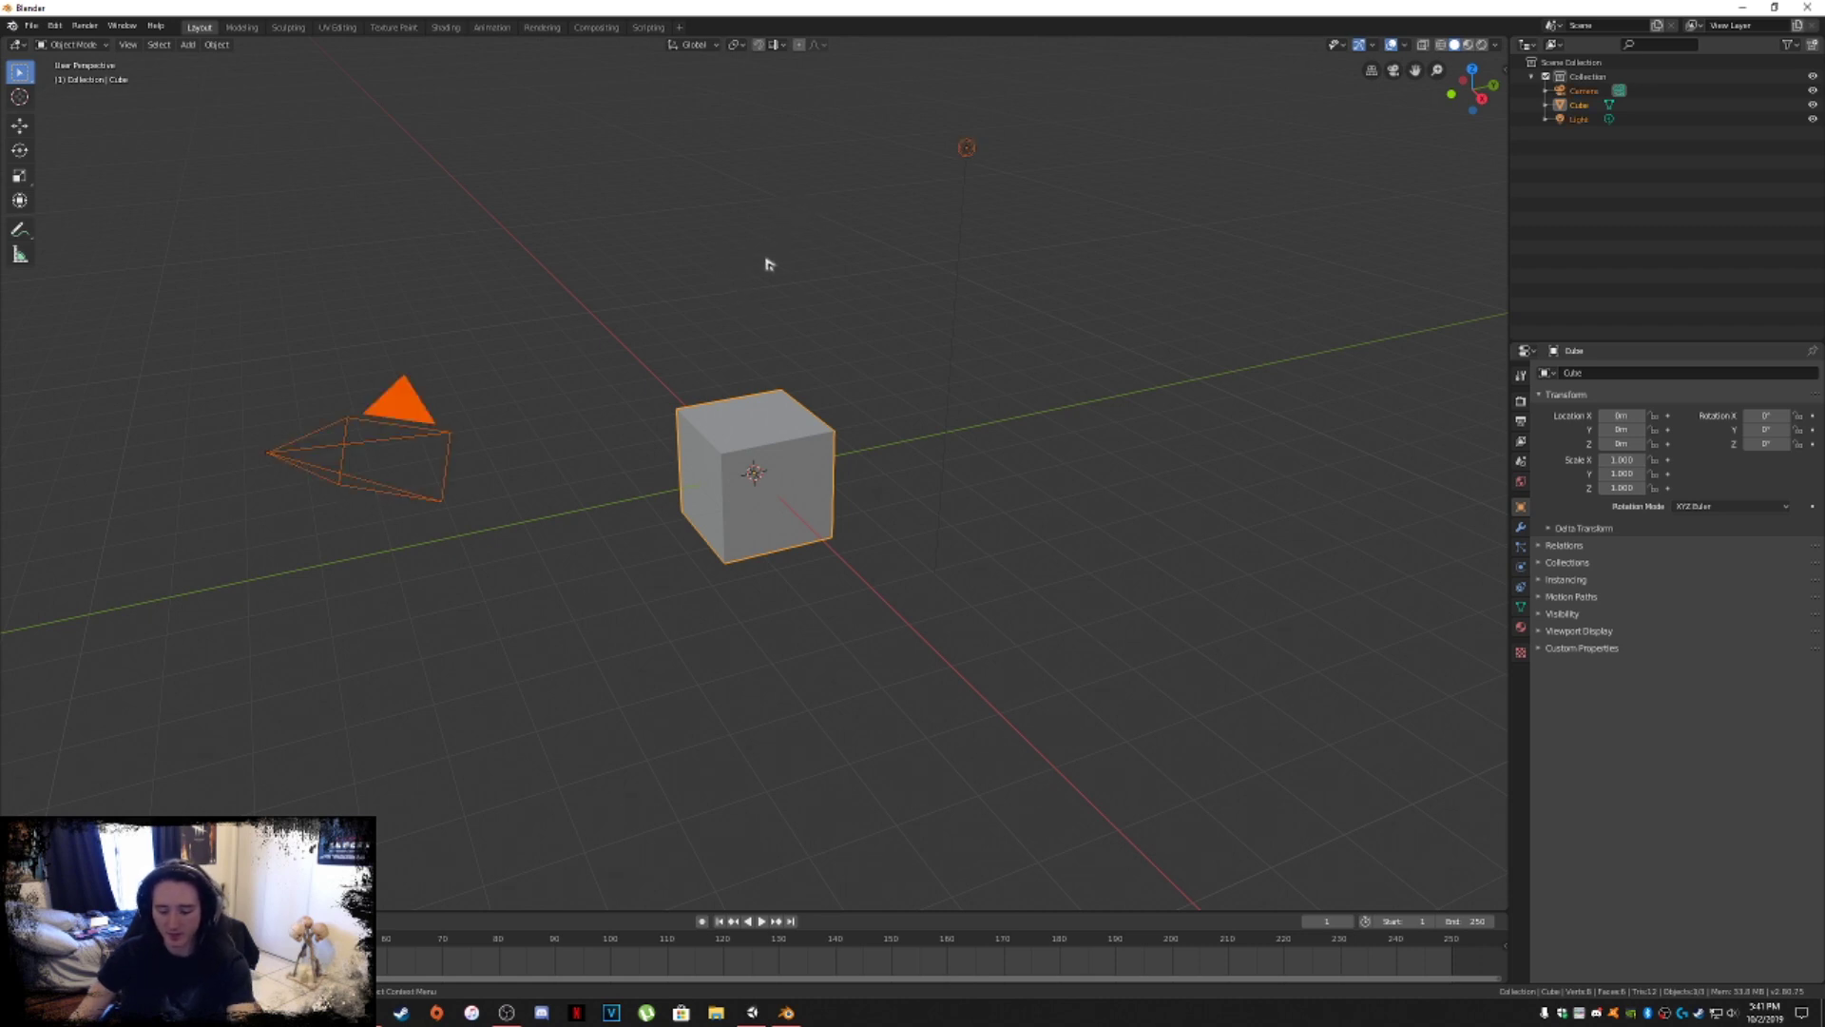
key(Delete)
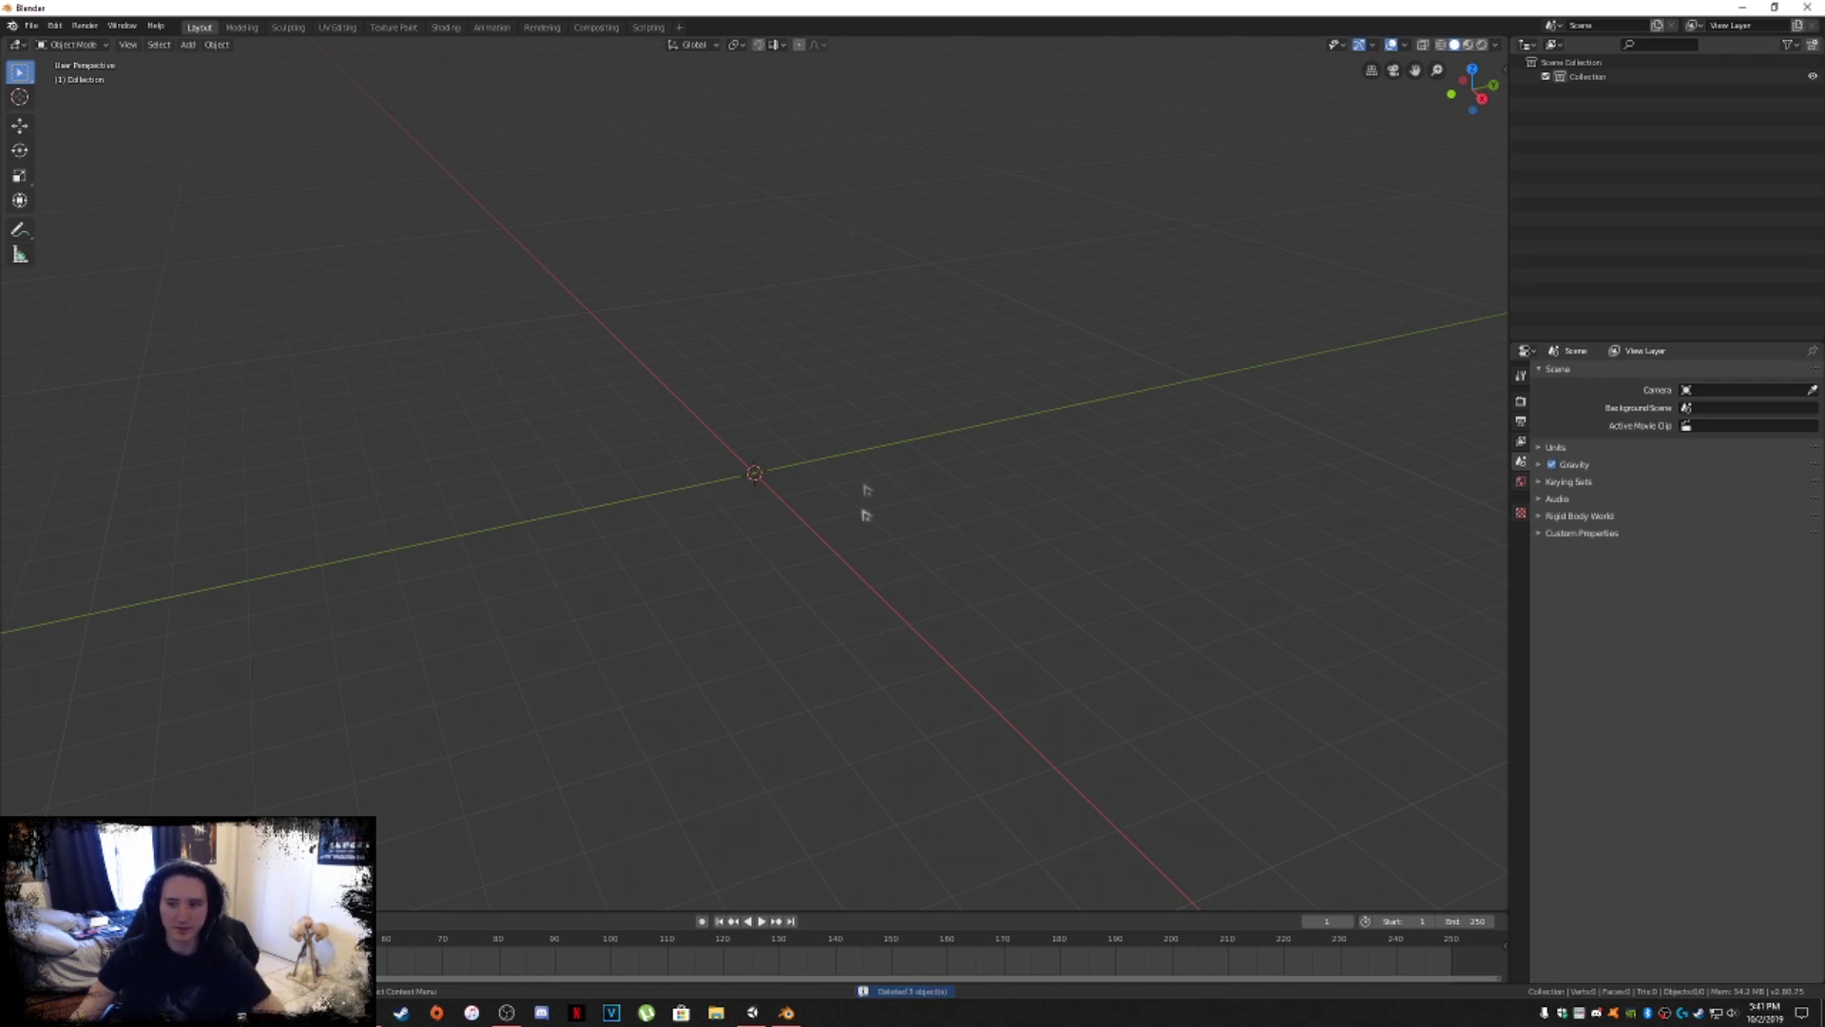
middle_drag(839, 460, 808, 418)
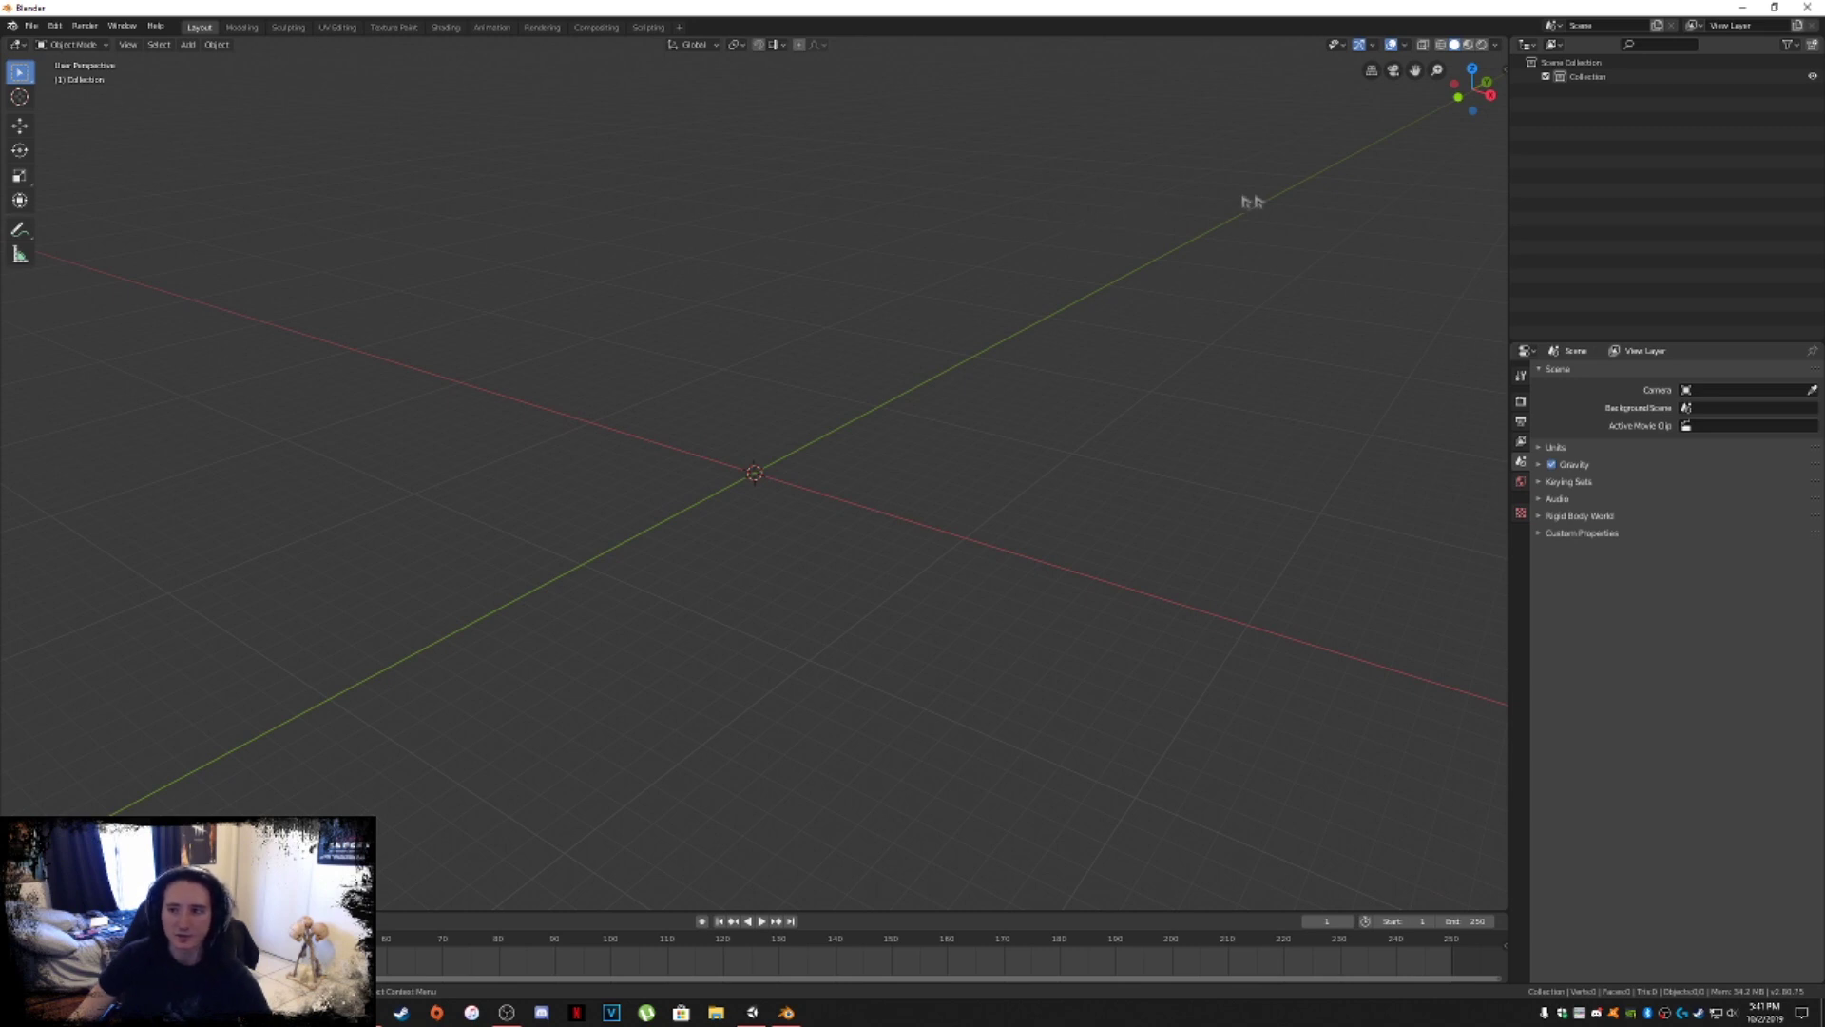
click(1745, 7)
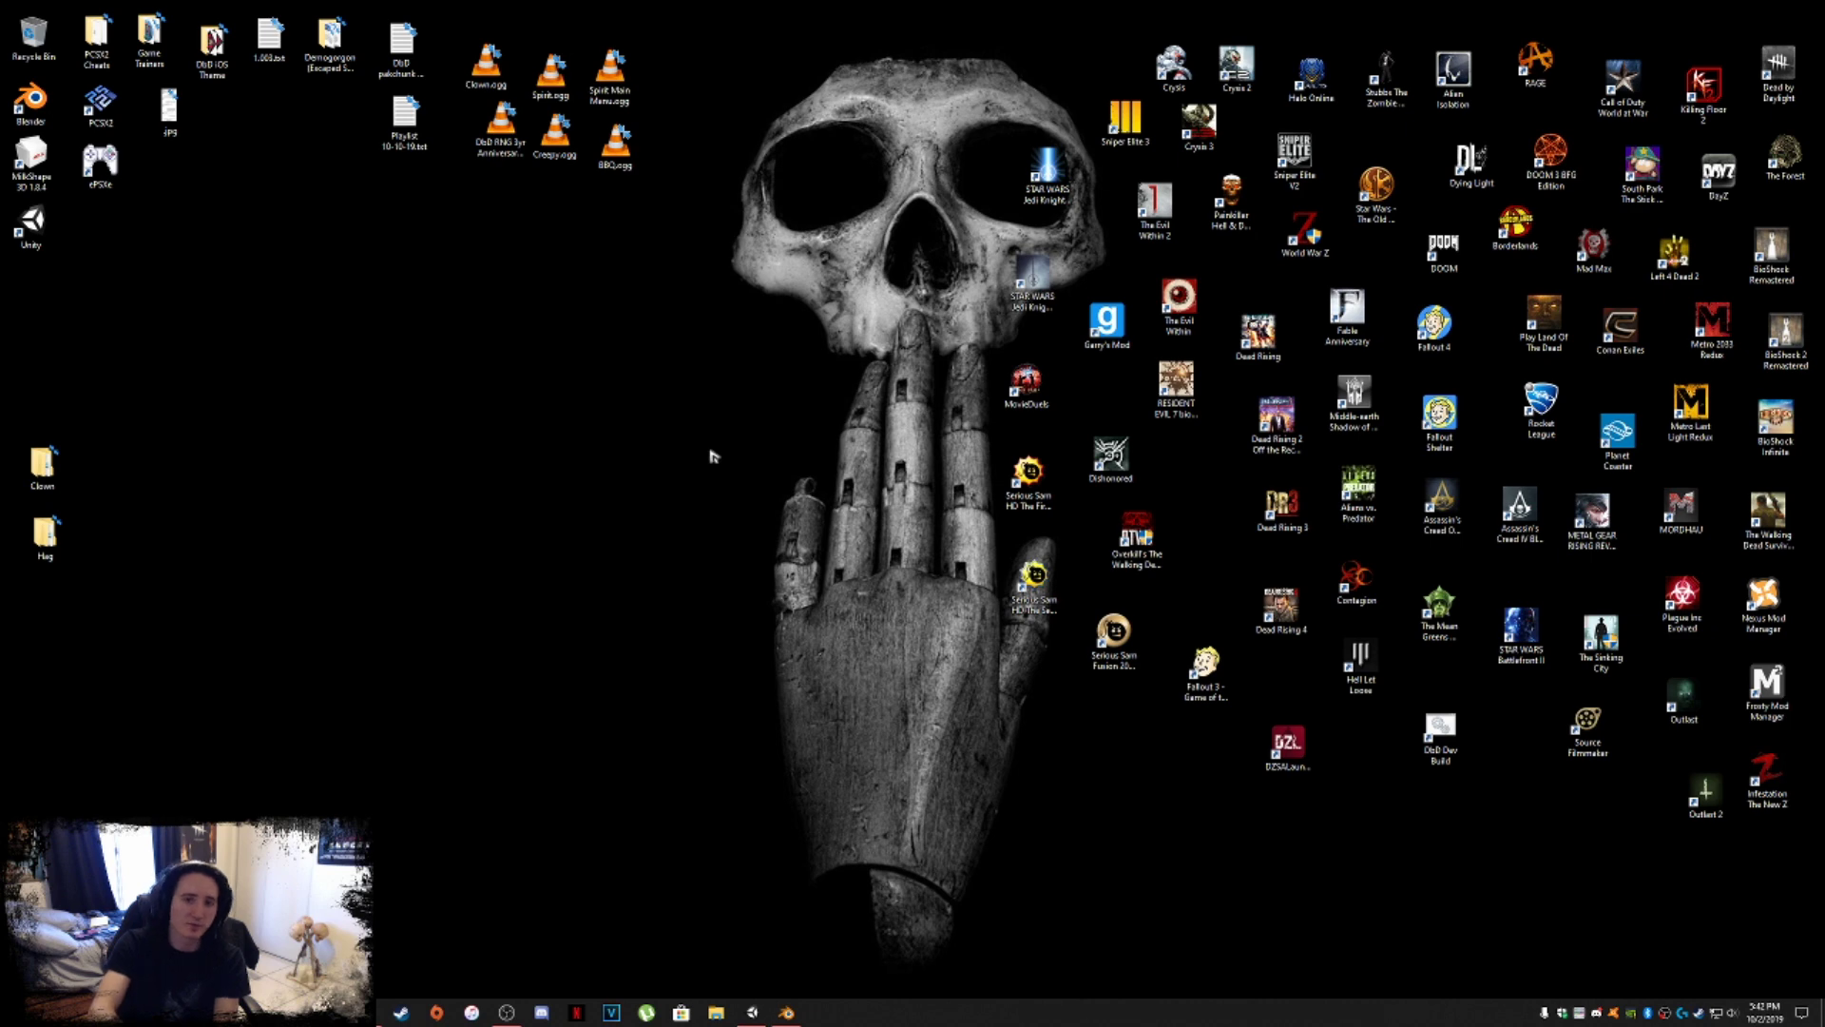
Check the cats-blender-plugin readme Requirements and highlight the Blender 2.79/2.80 version line.
key(alt+Tab)
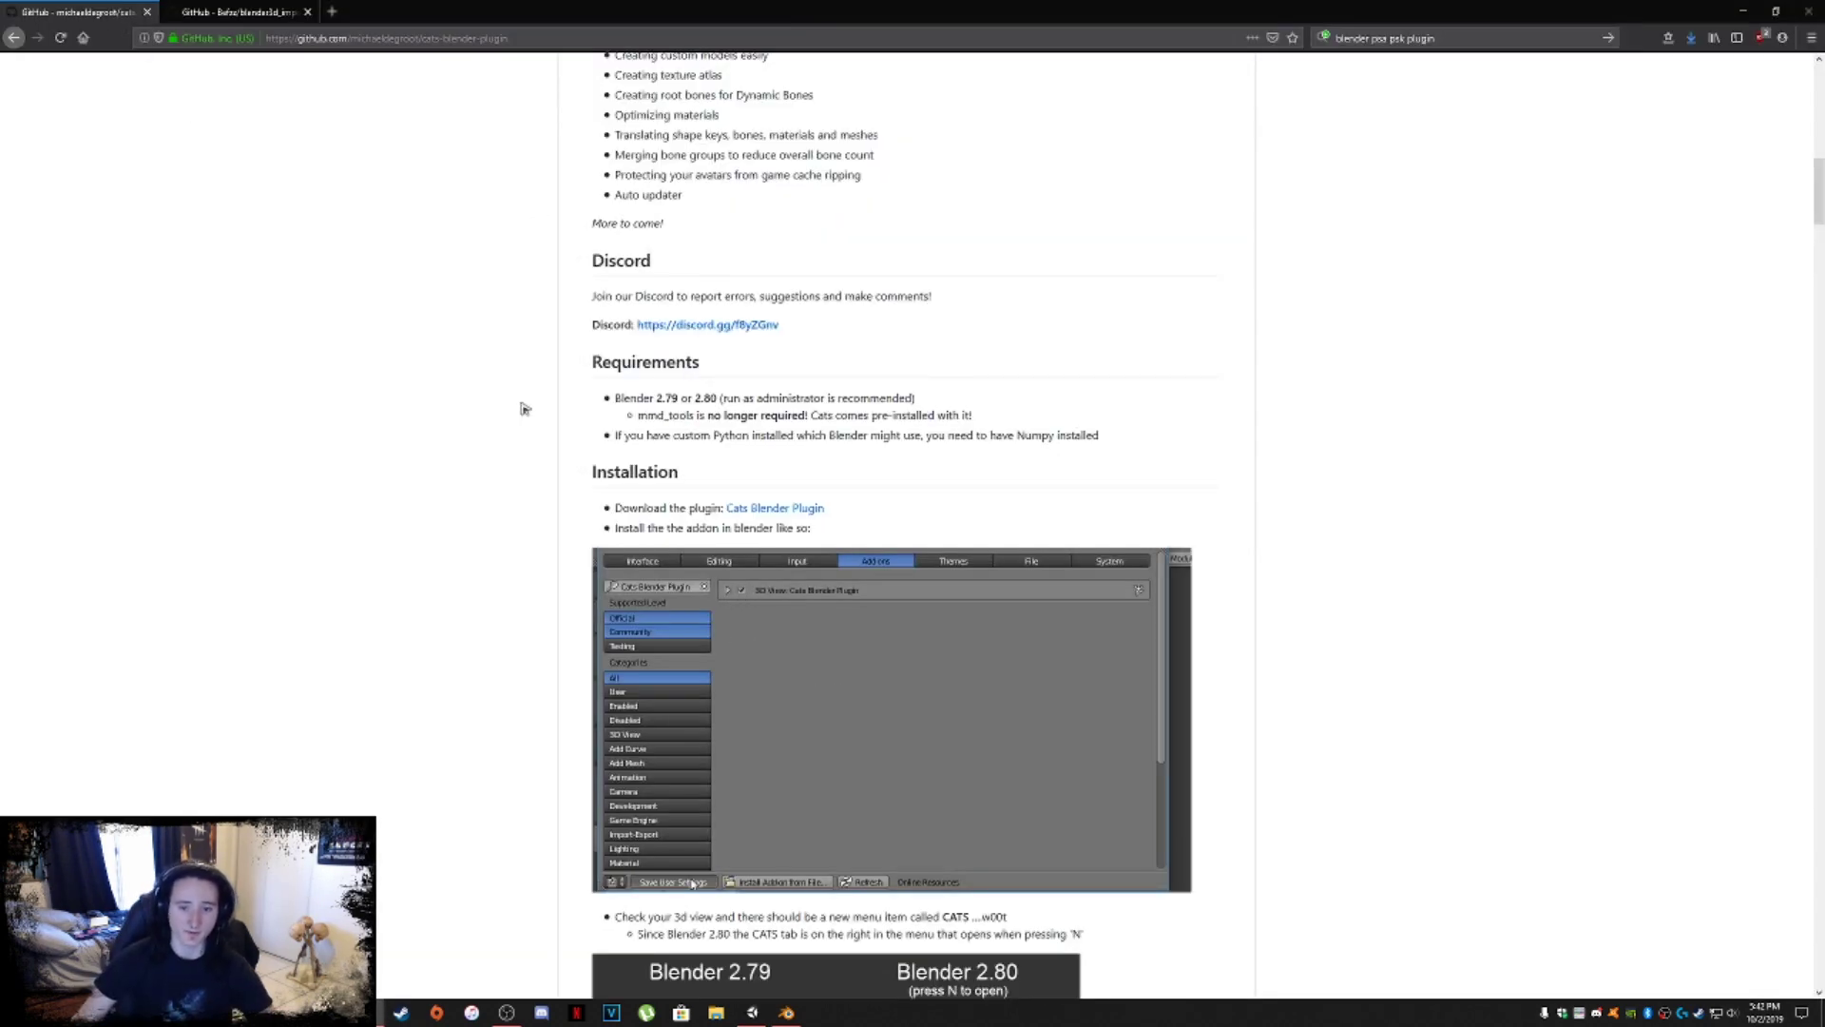
scroll(476, 584, up, 10)
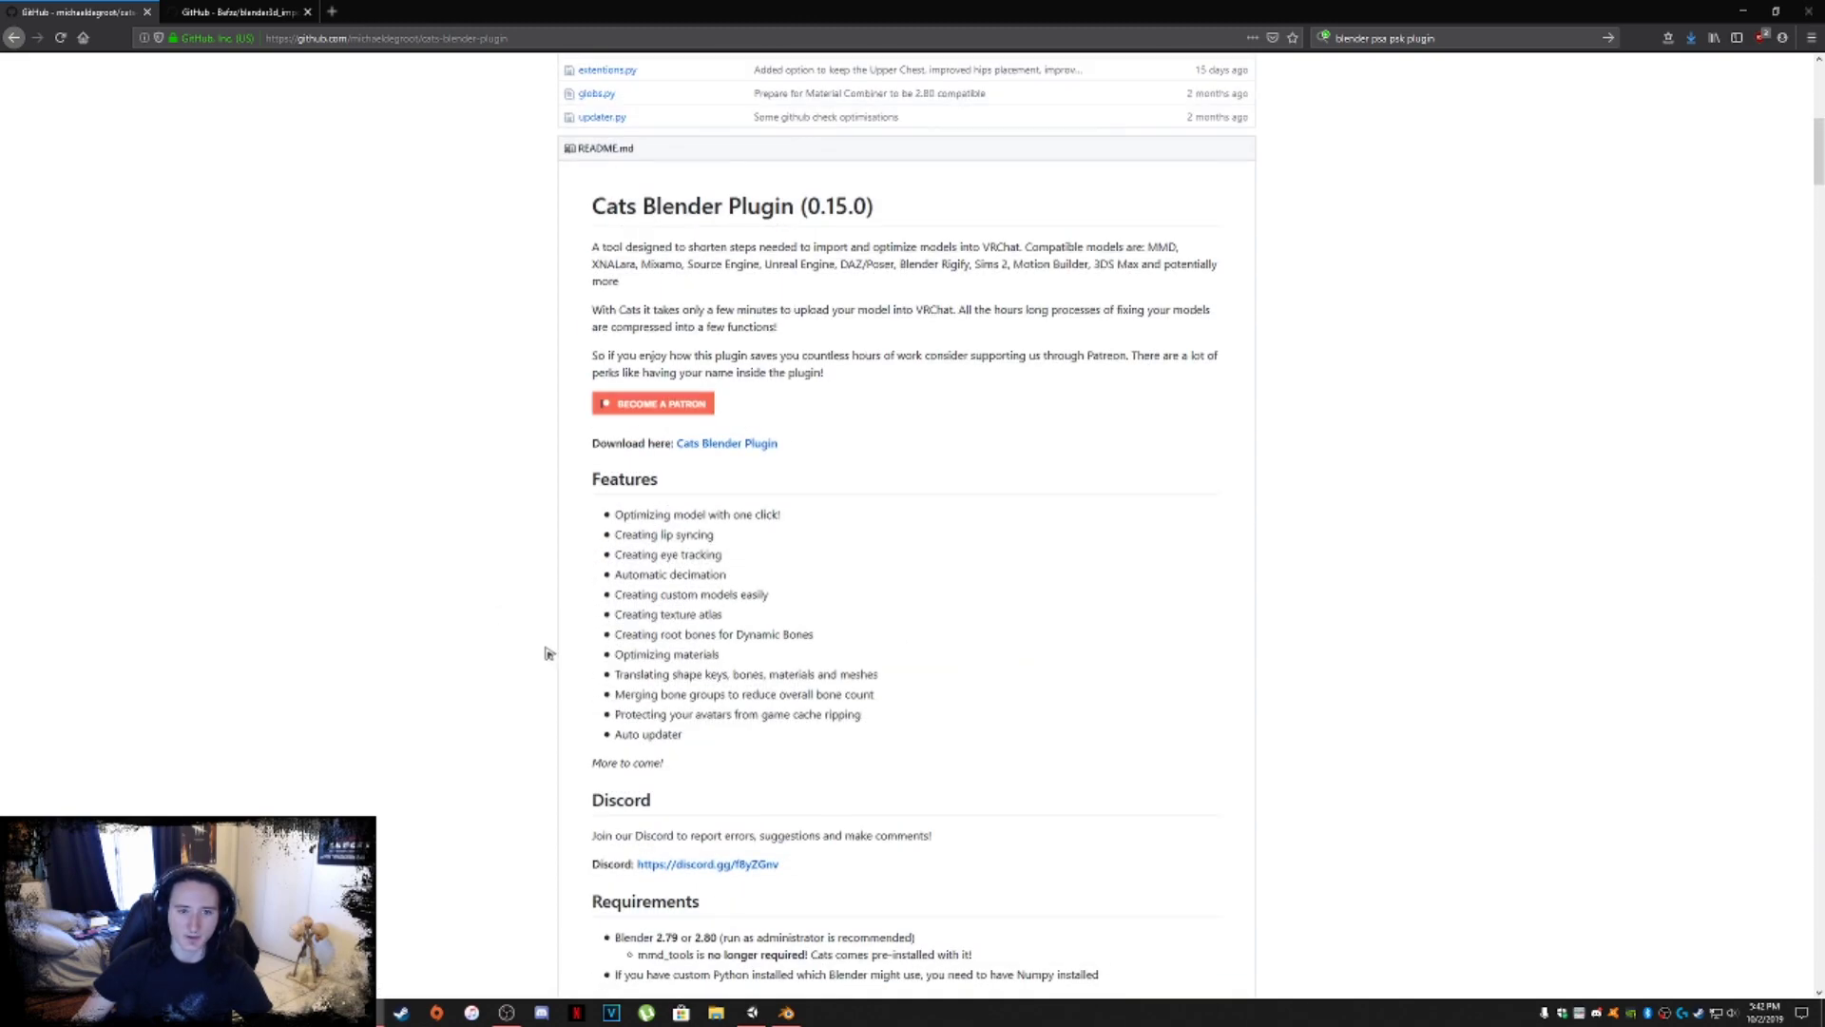
scroll(527, 751, up, 4)
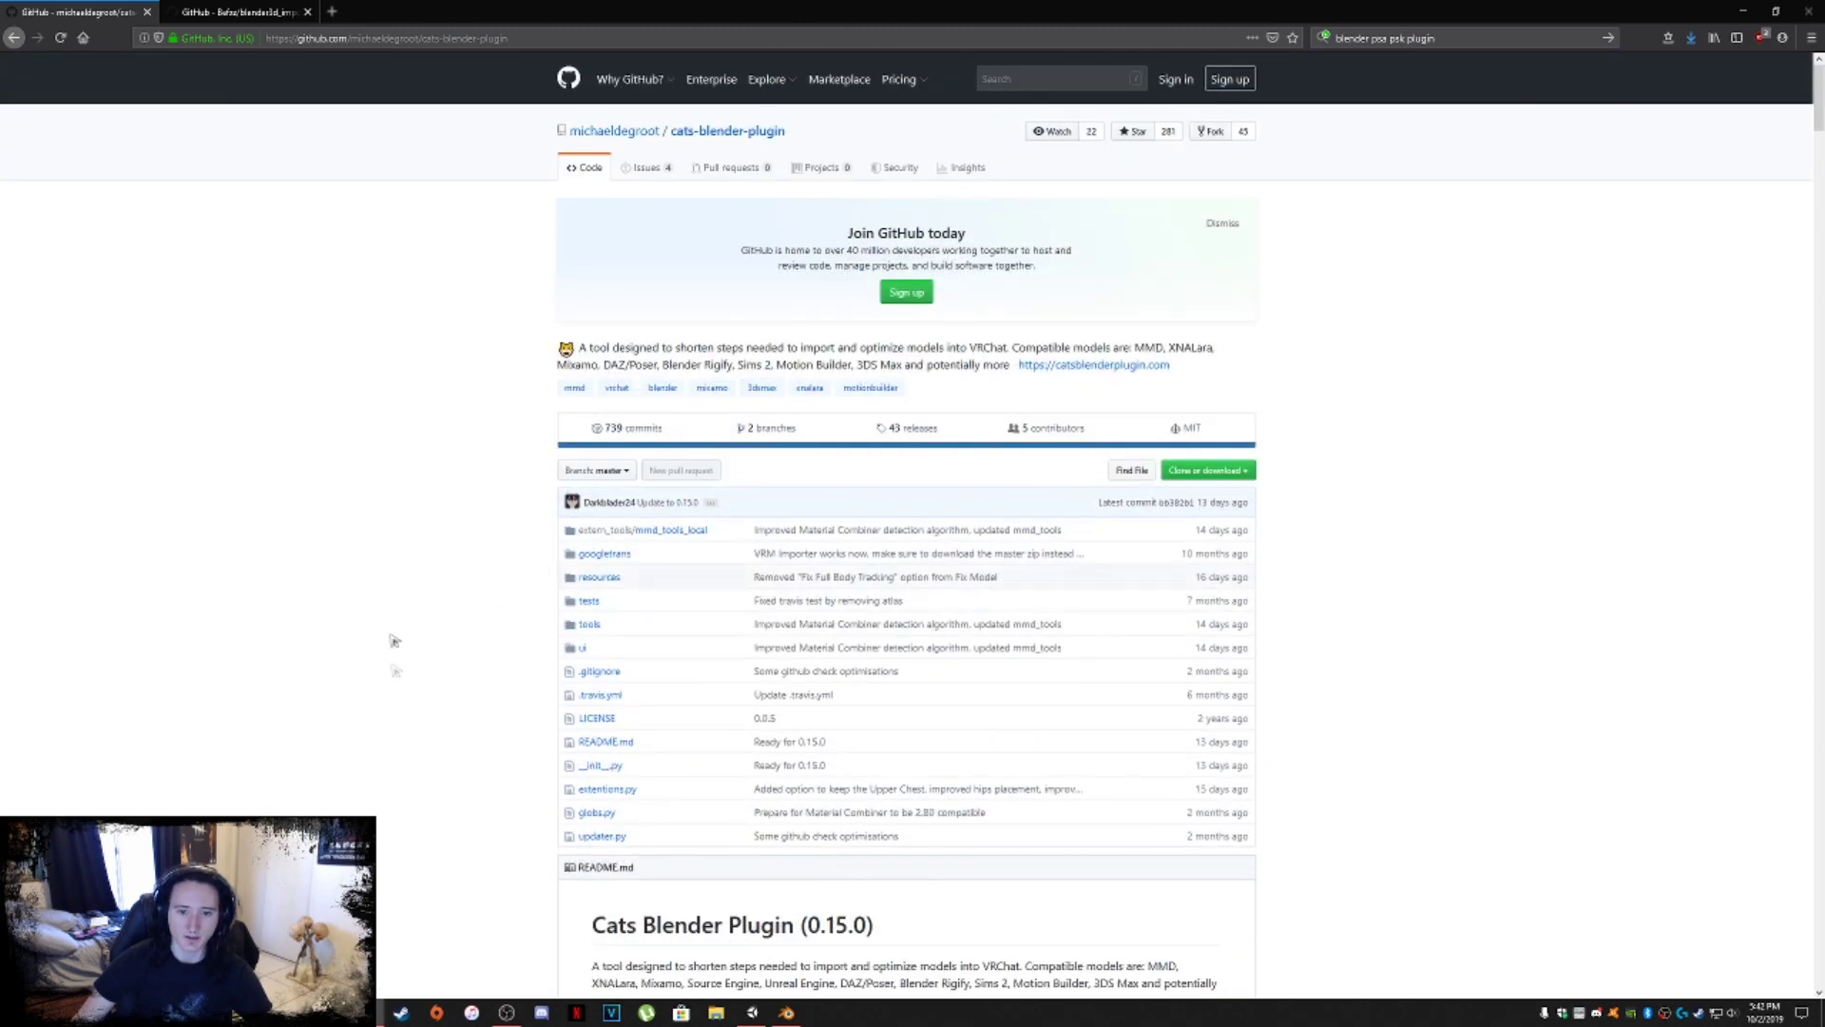
scroll(447, 778, down, 6)
scroll(513, 748, down, 8)
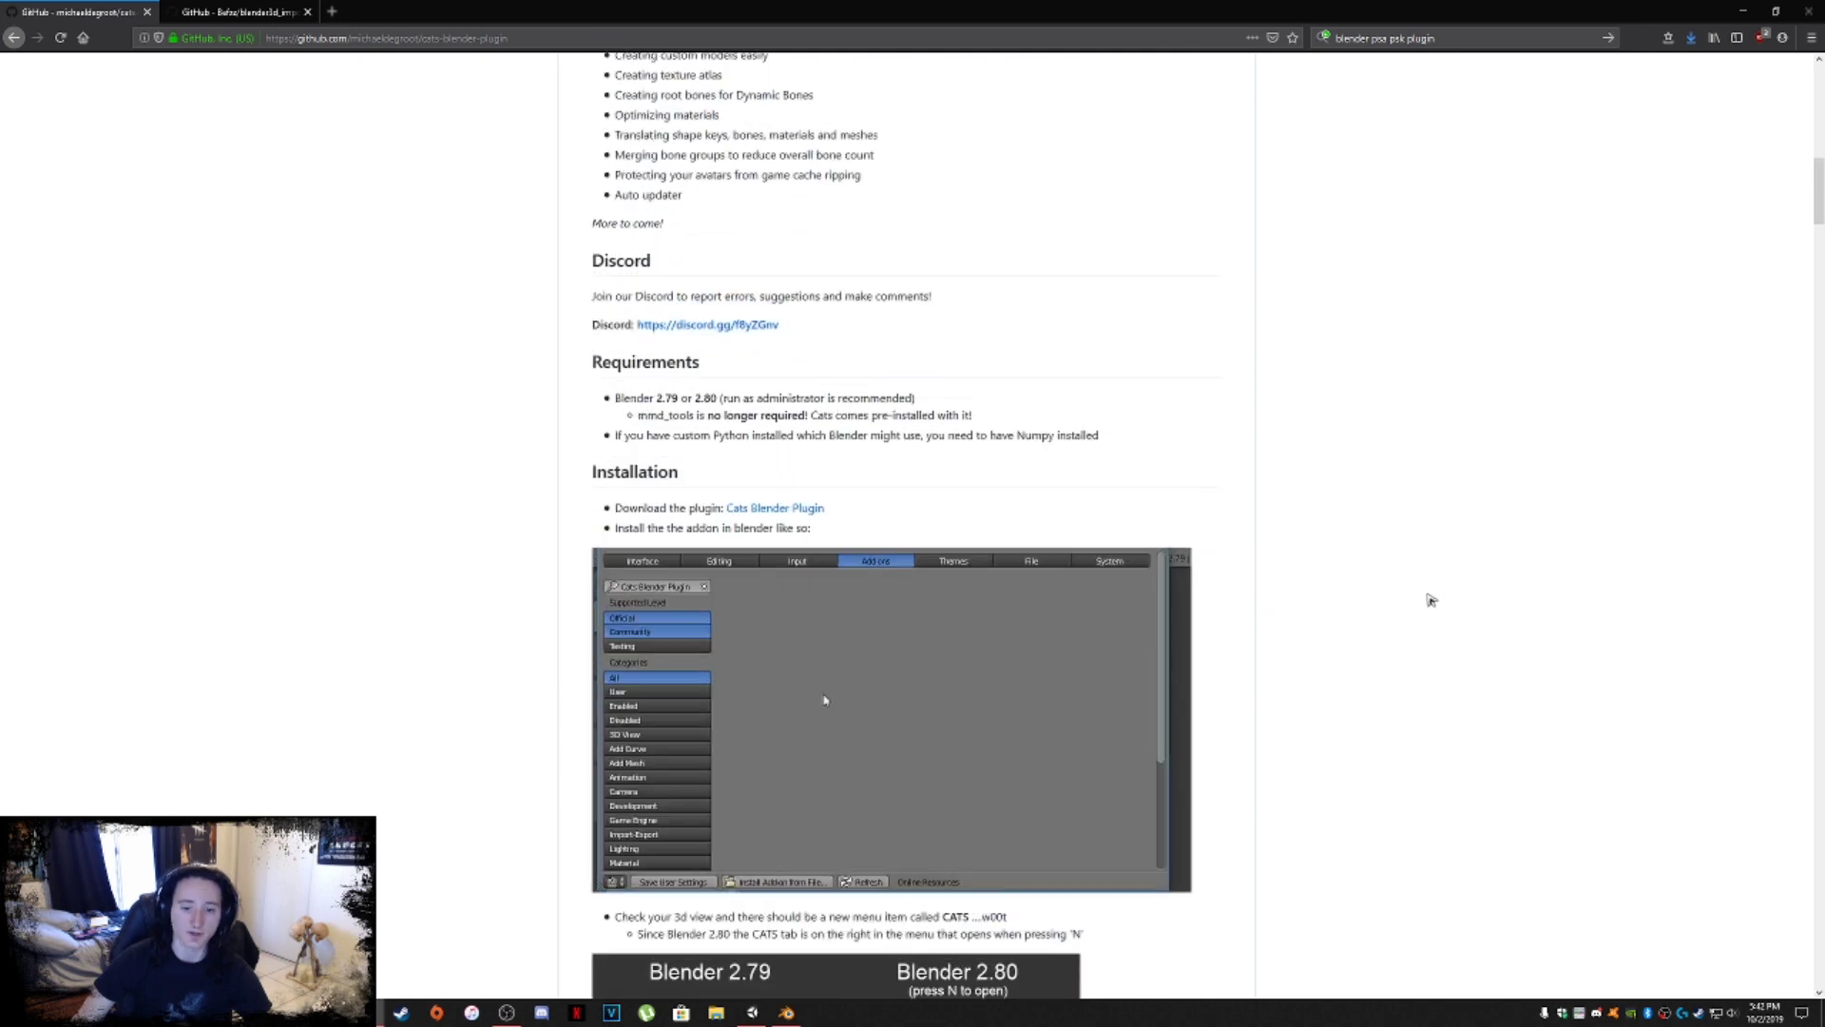
scroll(1430, 599, down, 2)
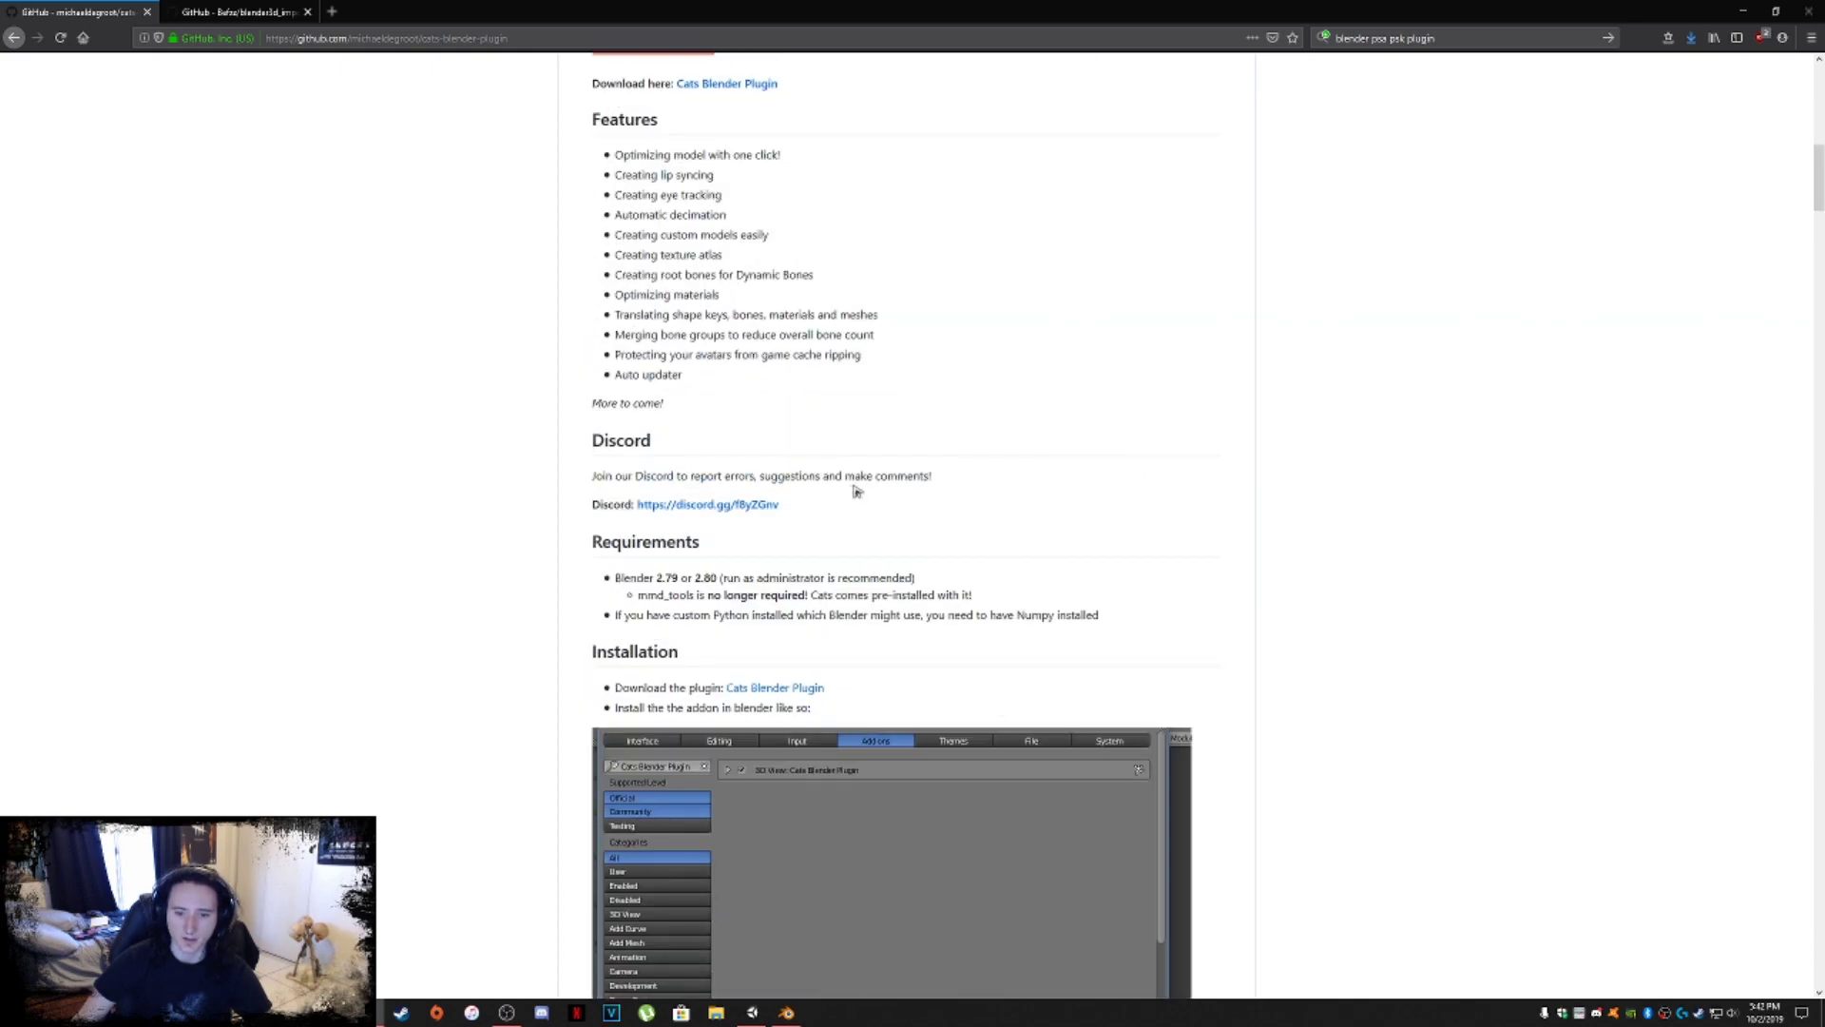
scroll(856, 489, up, 3)
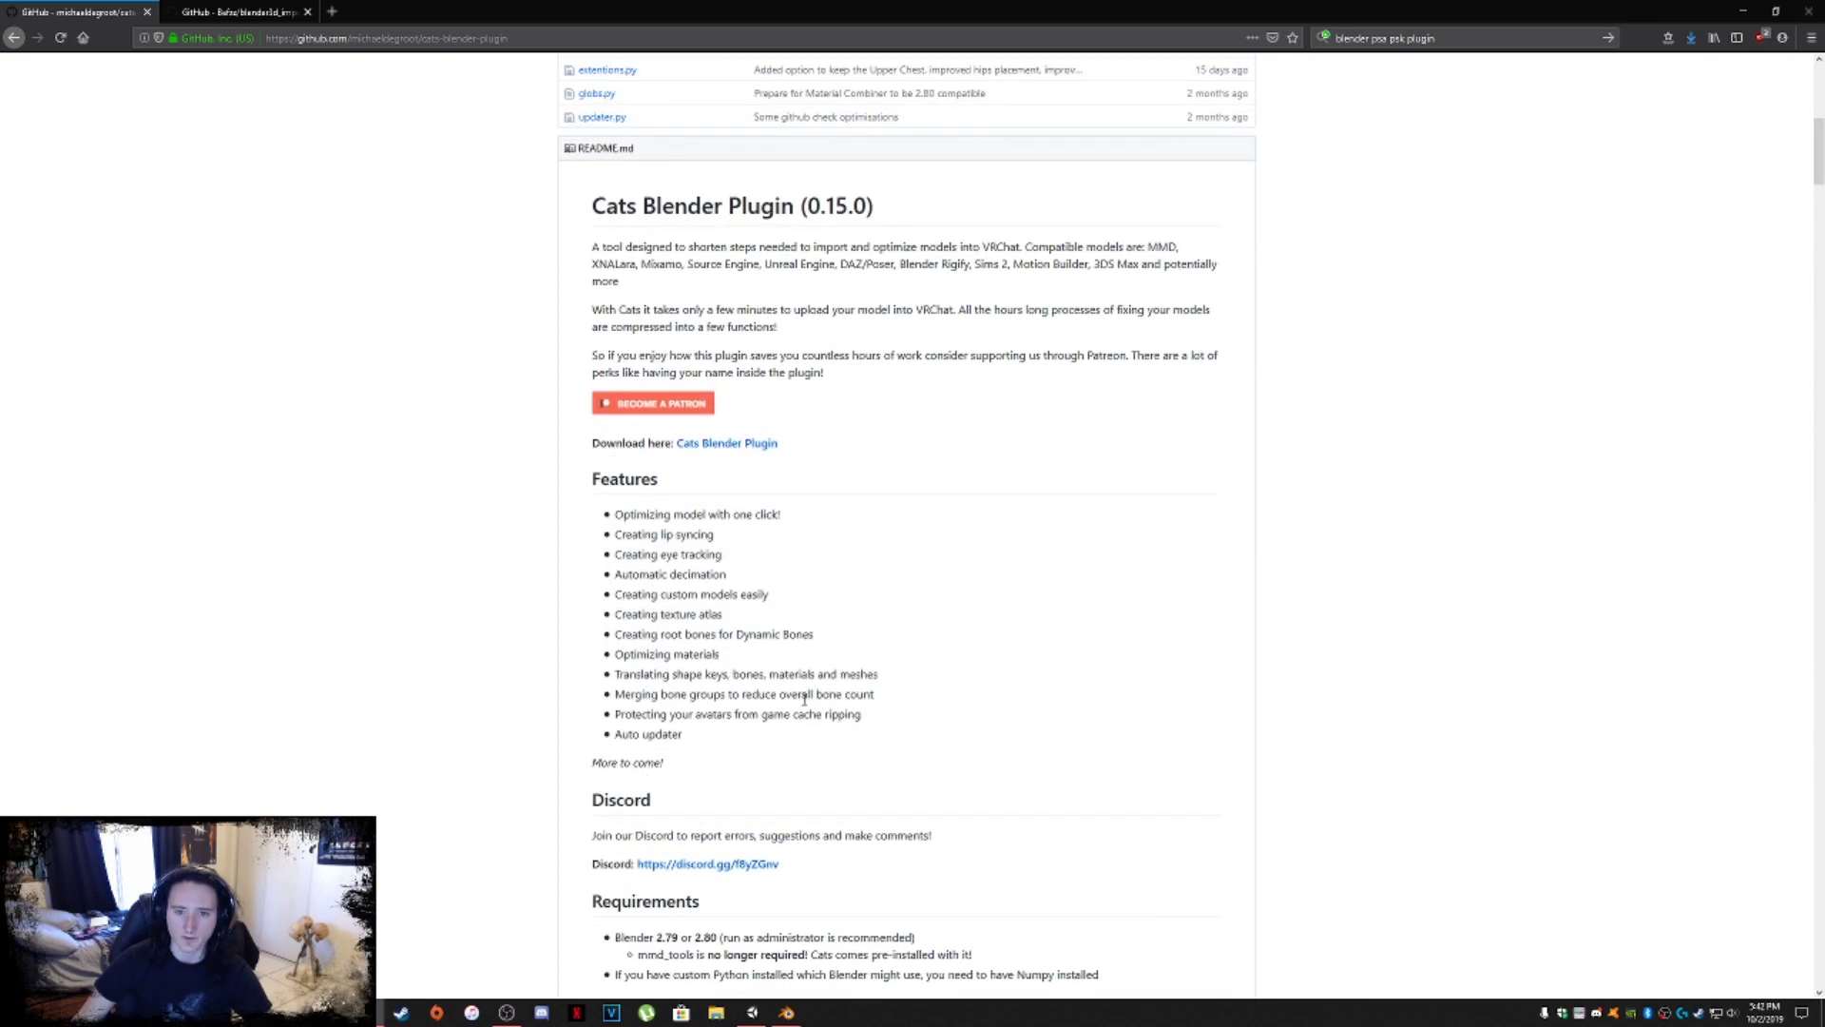
scroll(723, 722, down, 2)
drag(616, 760, 713, 760)
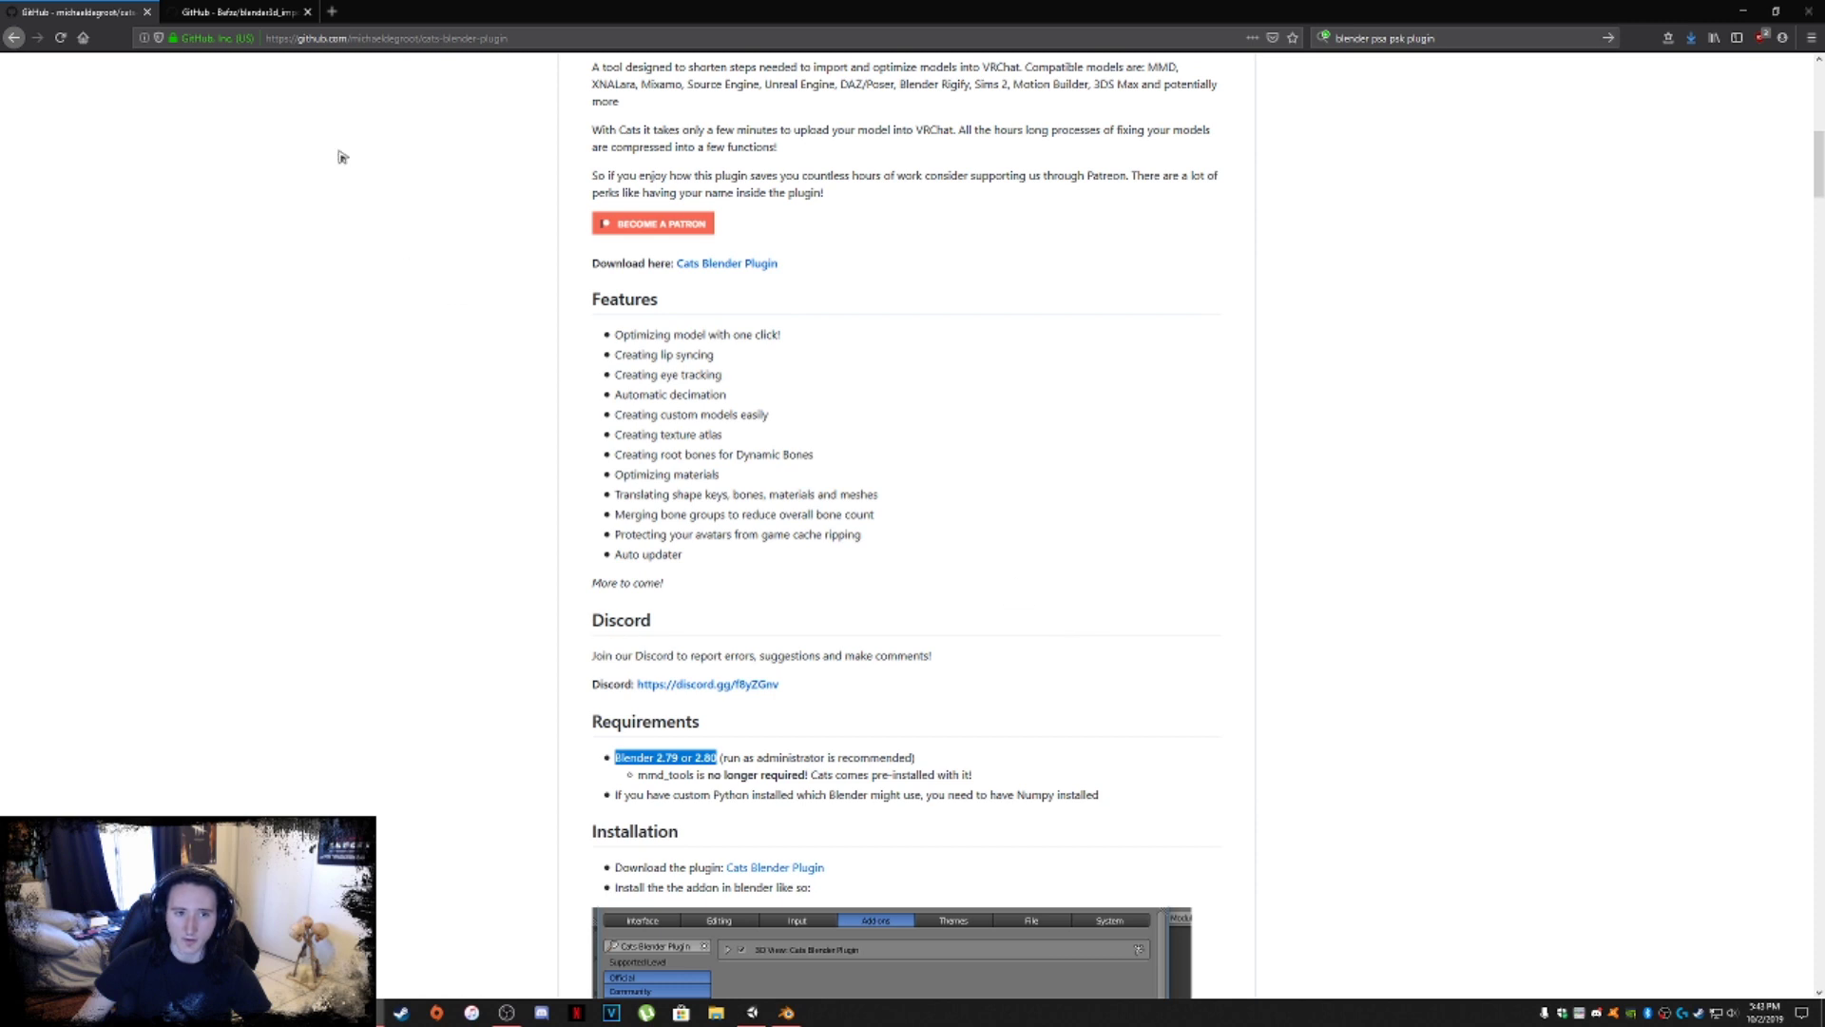
Find the Installation section of the blender3d_import_psk_psa addon page.
click(271, 7)
scroll(448, 517, down, 2)
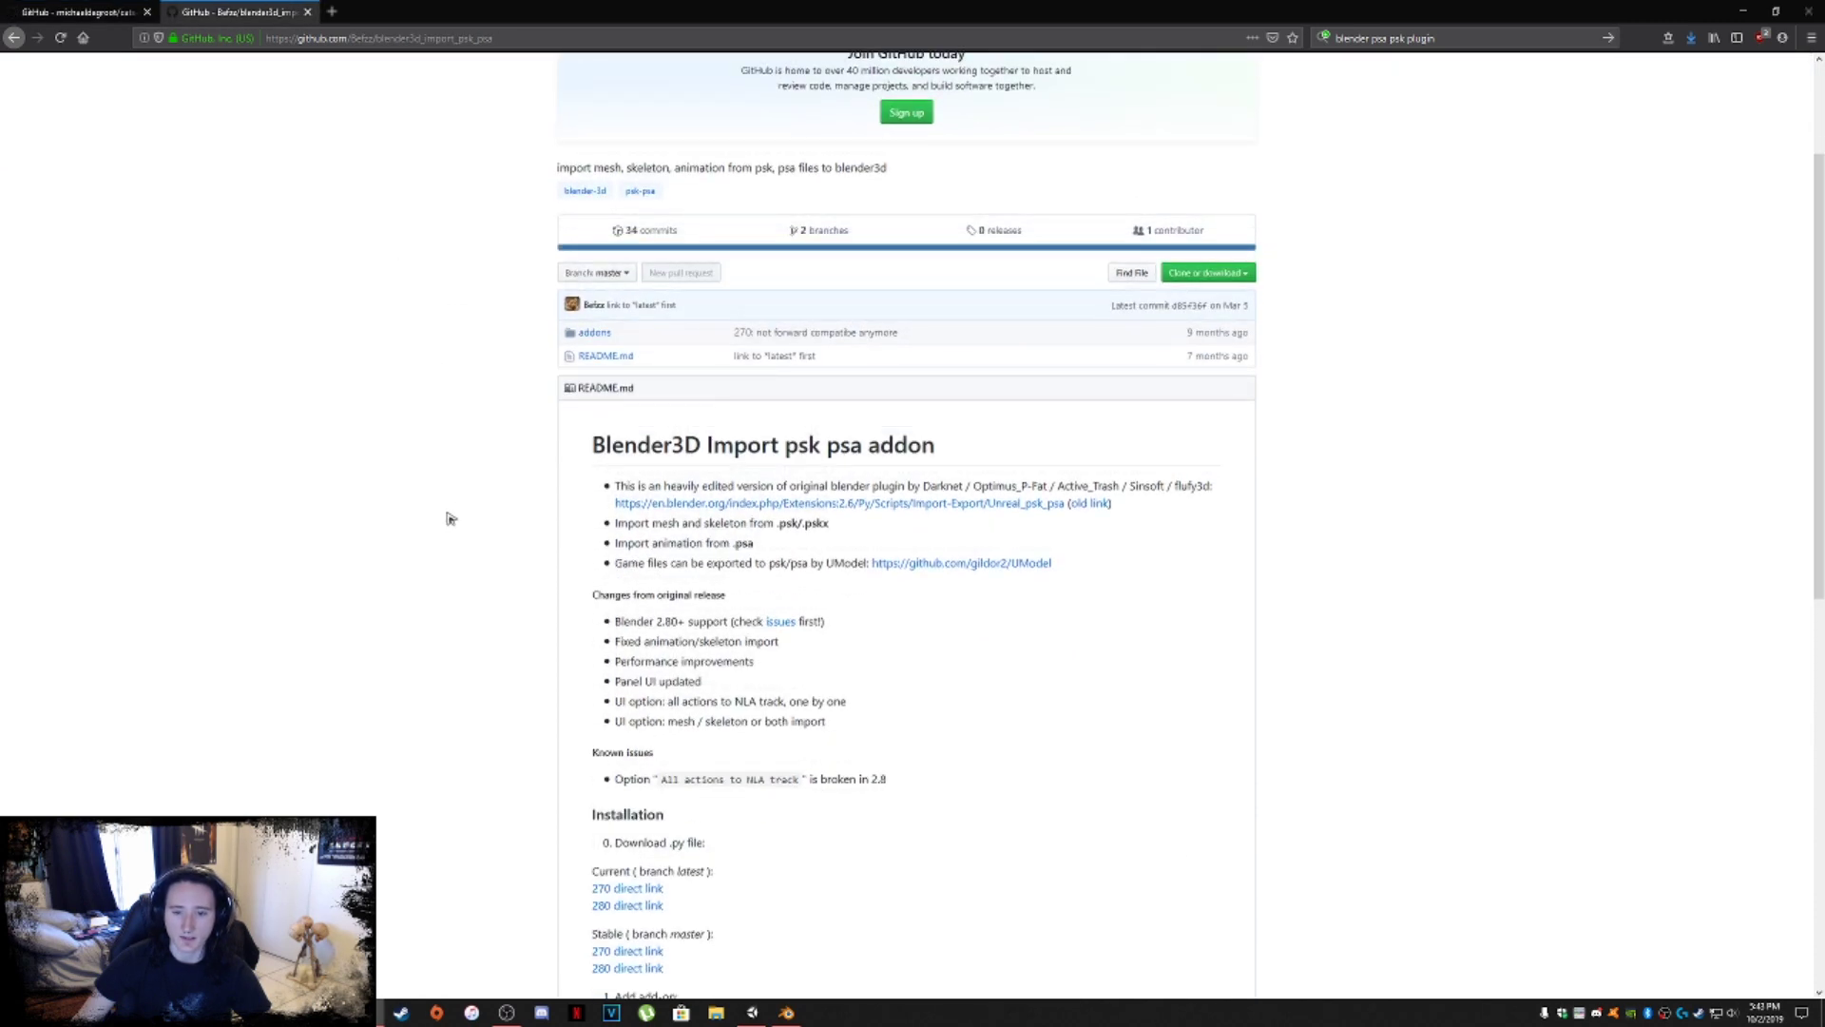
scroll(448, 517, down, 2)
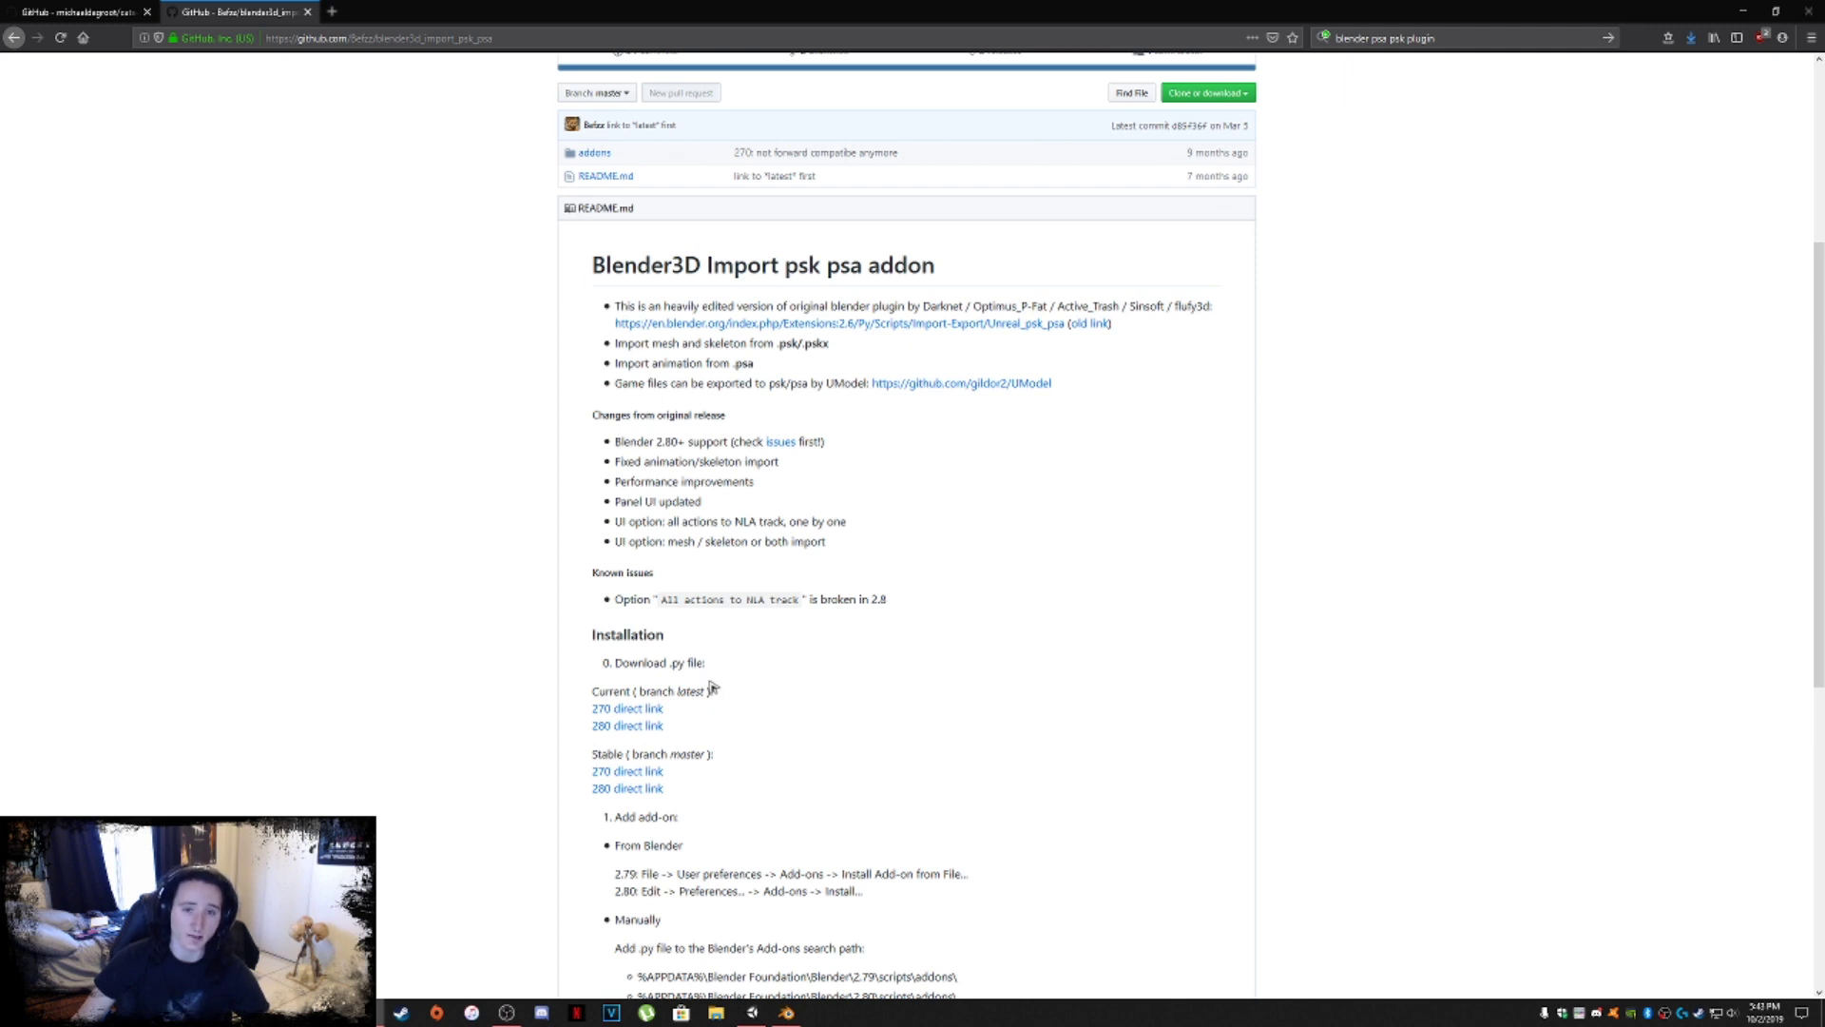
scroll(604, 725, down, 1)
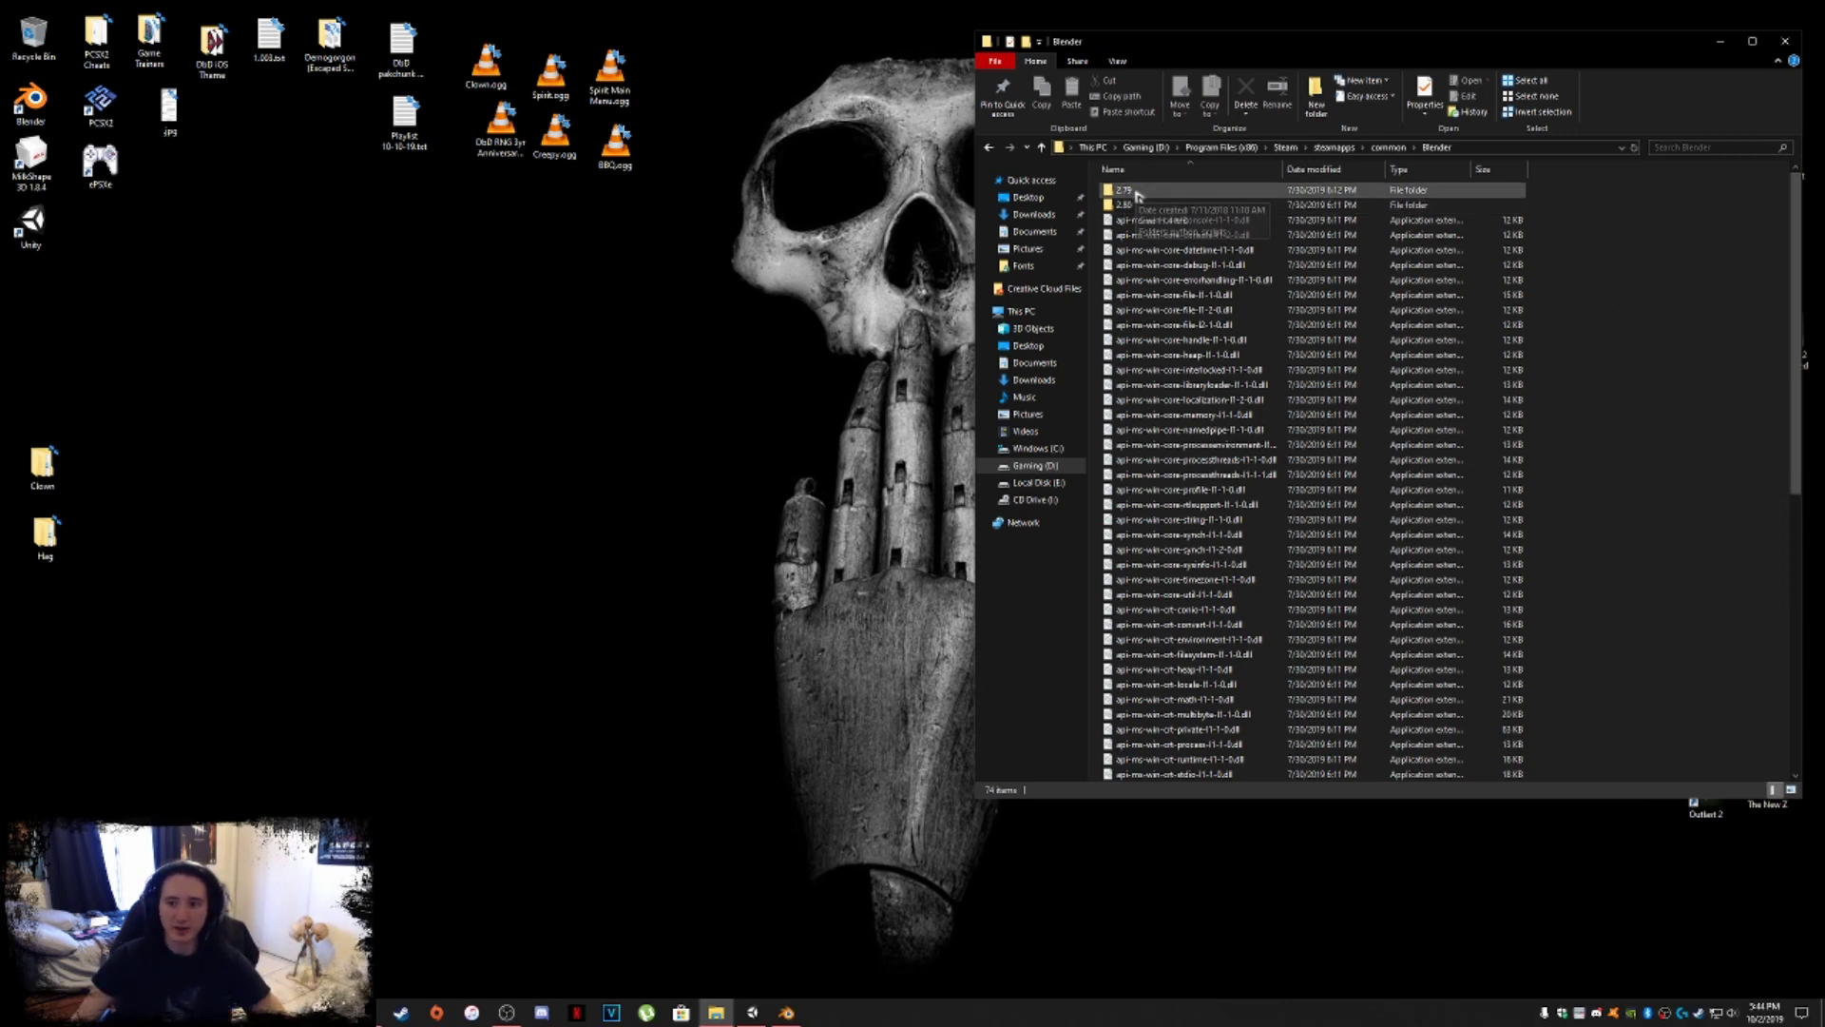
Browse into Blender 2.80's scripts\addons folder in File Explorer.
click(1138, 193)
click(1142, 202)
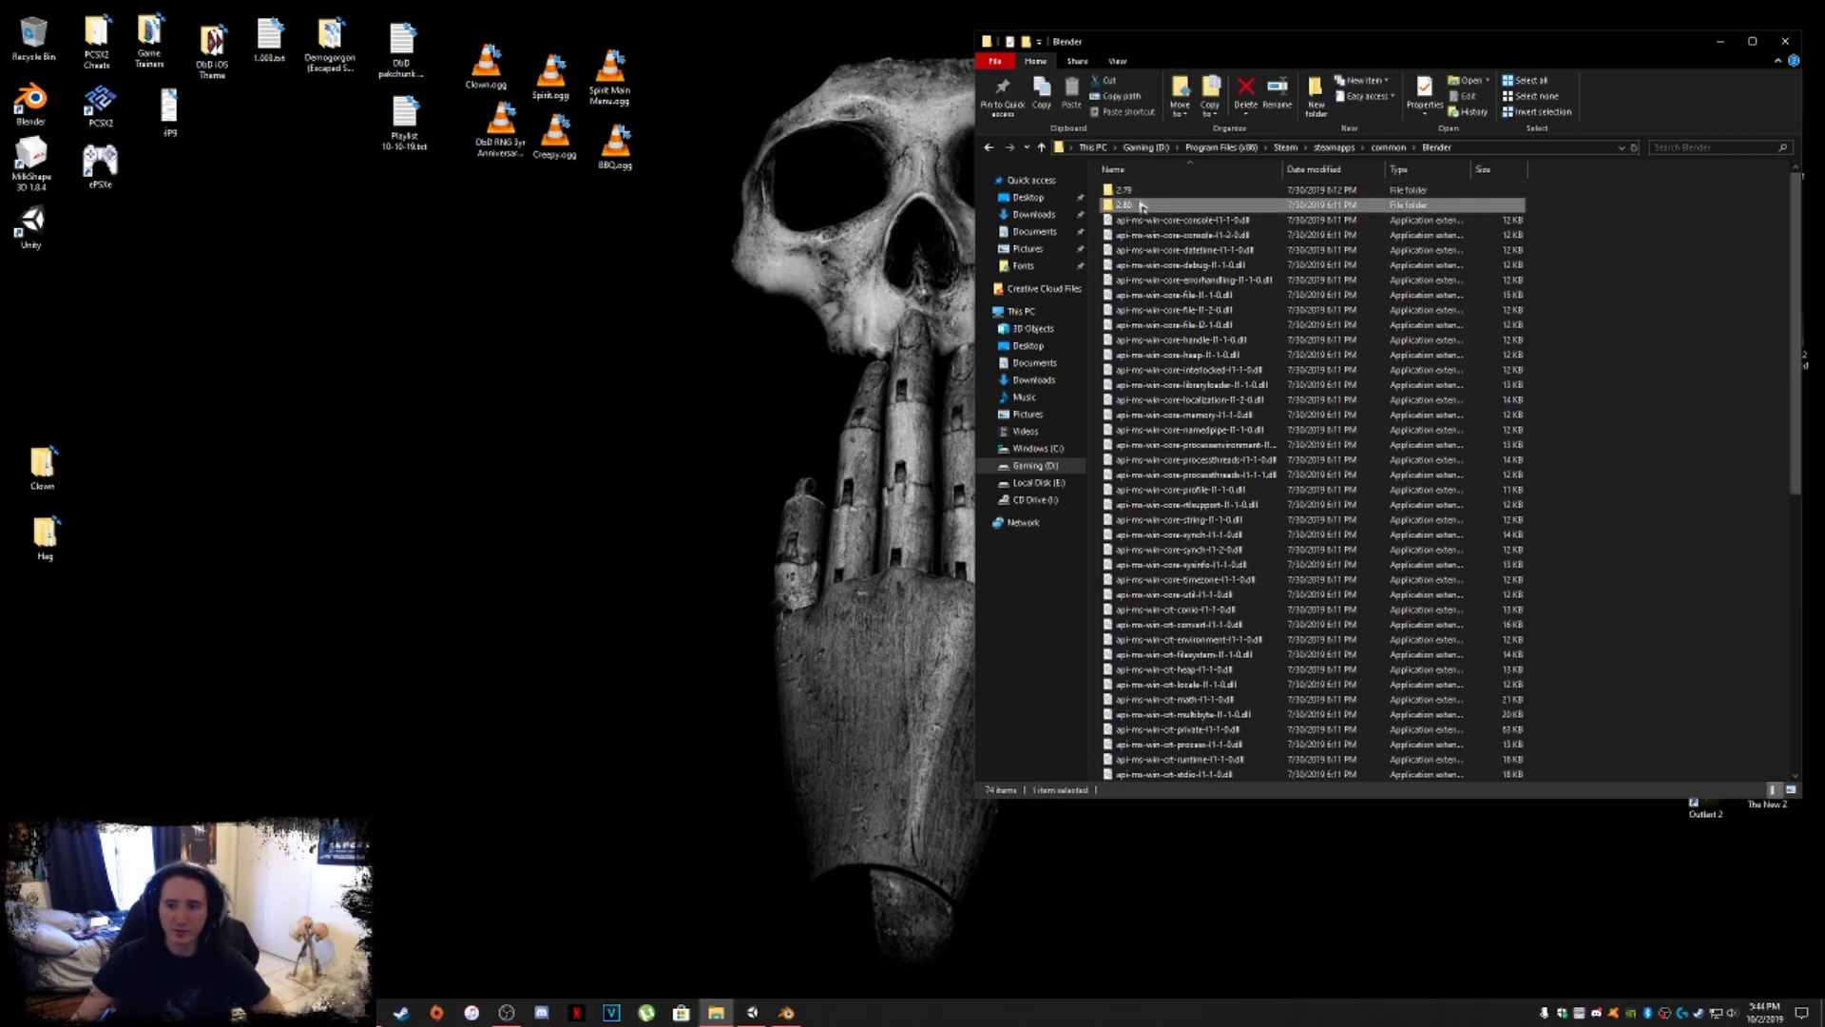
double_click(1141, 205)
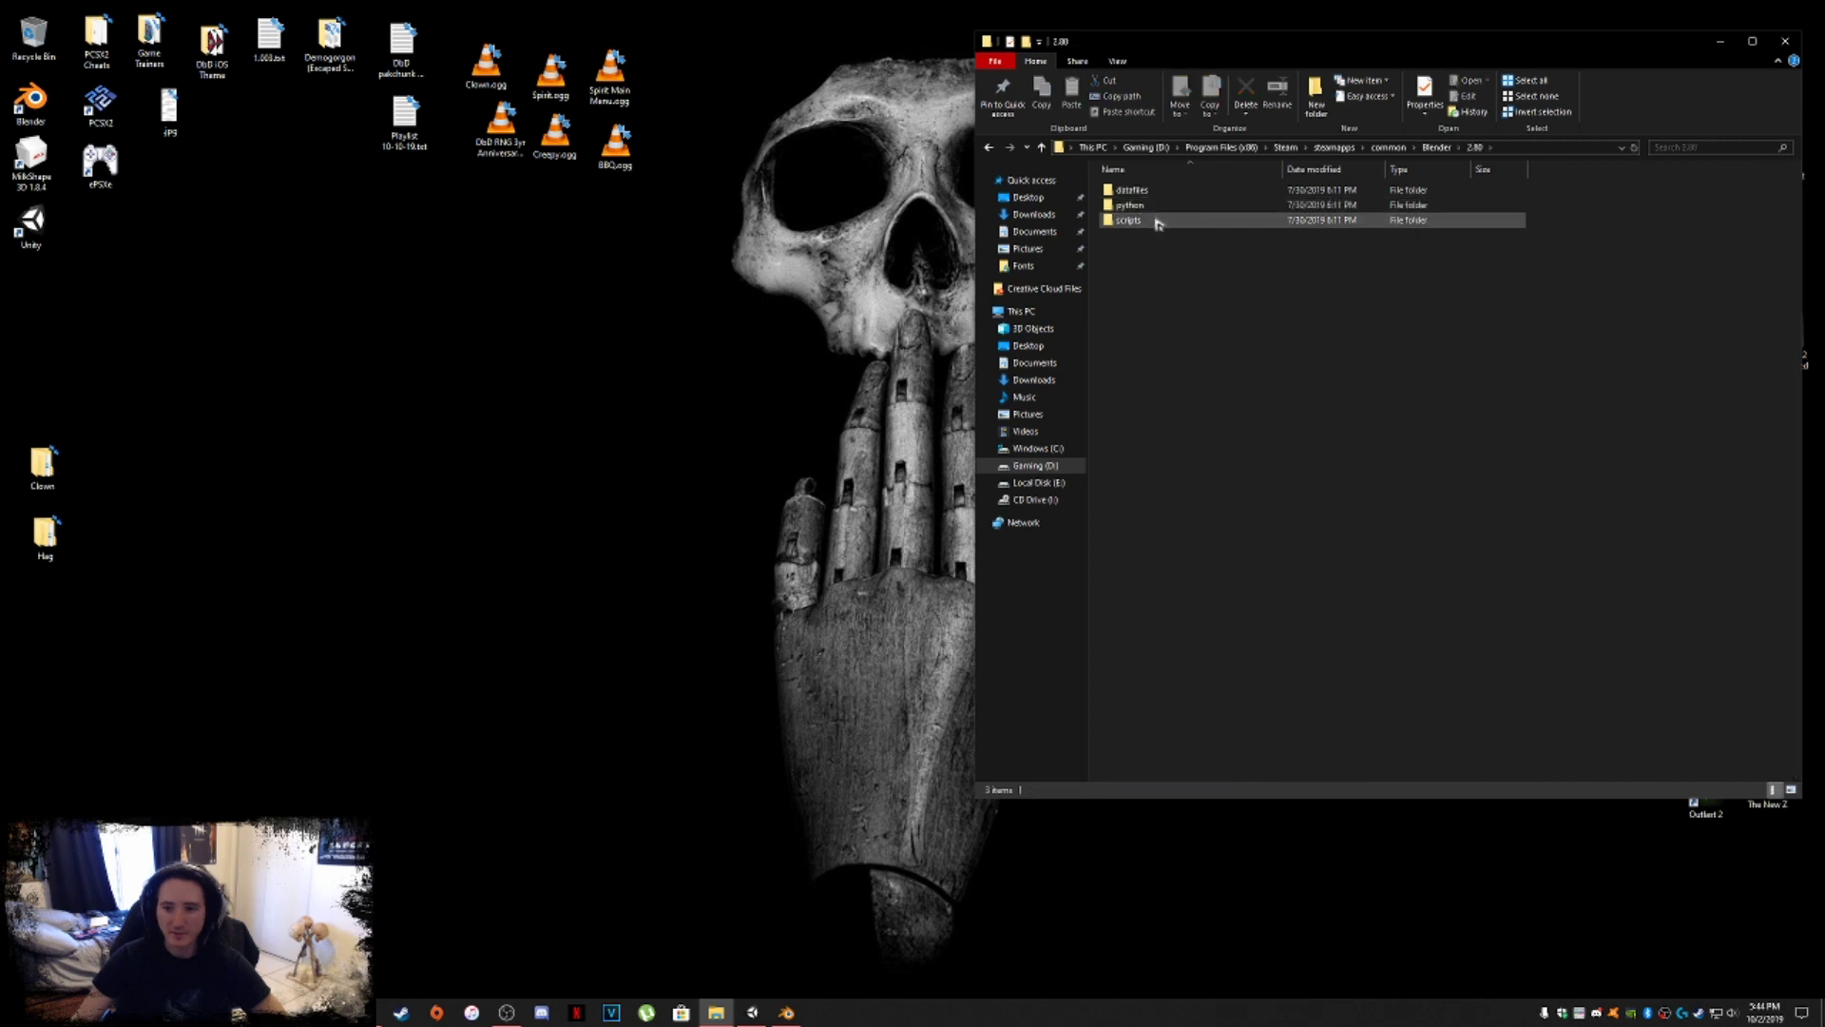
click(1158, 221)
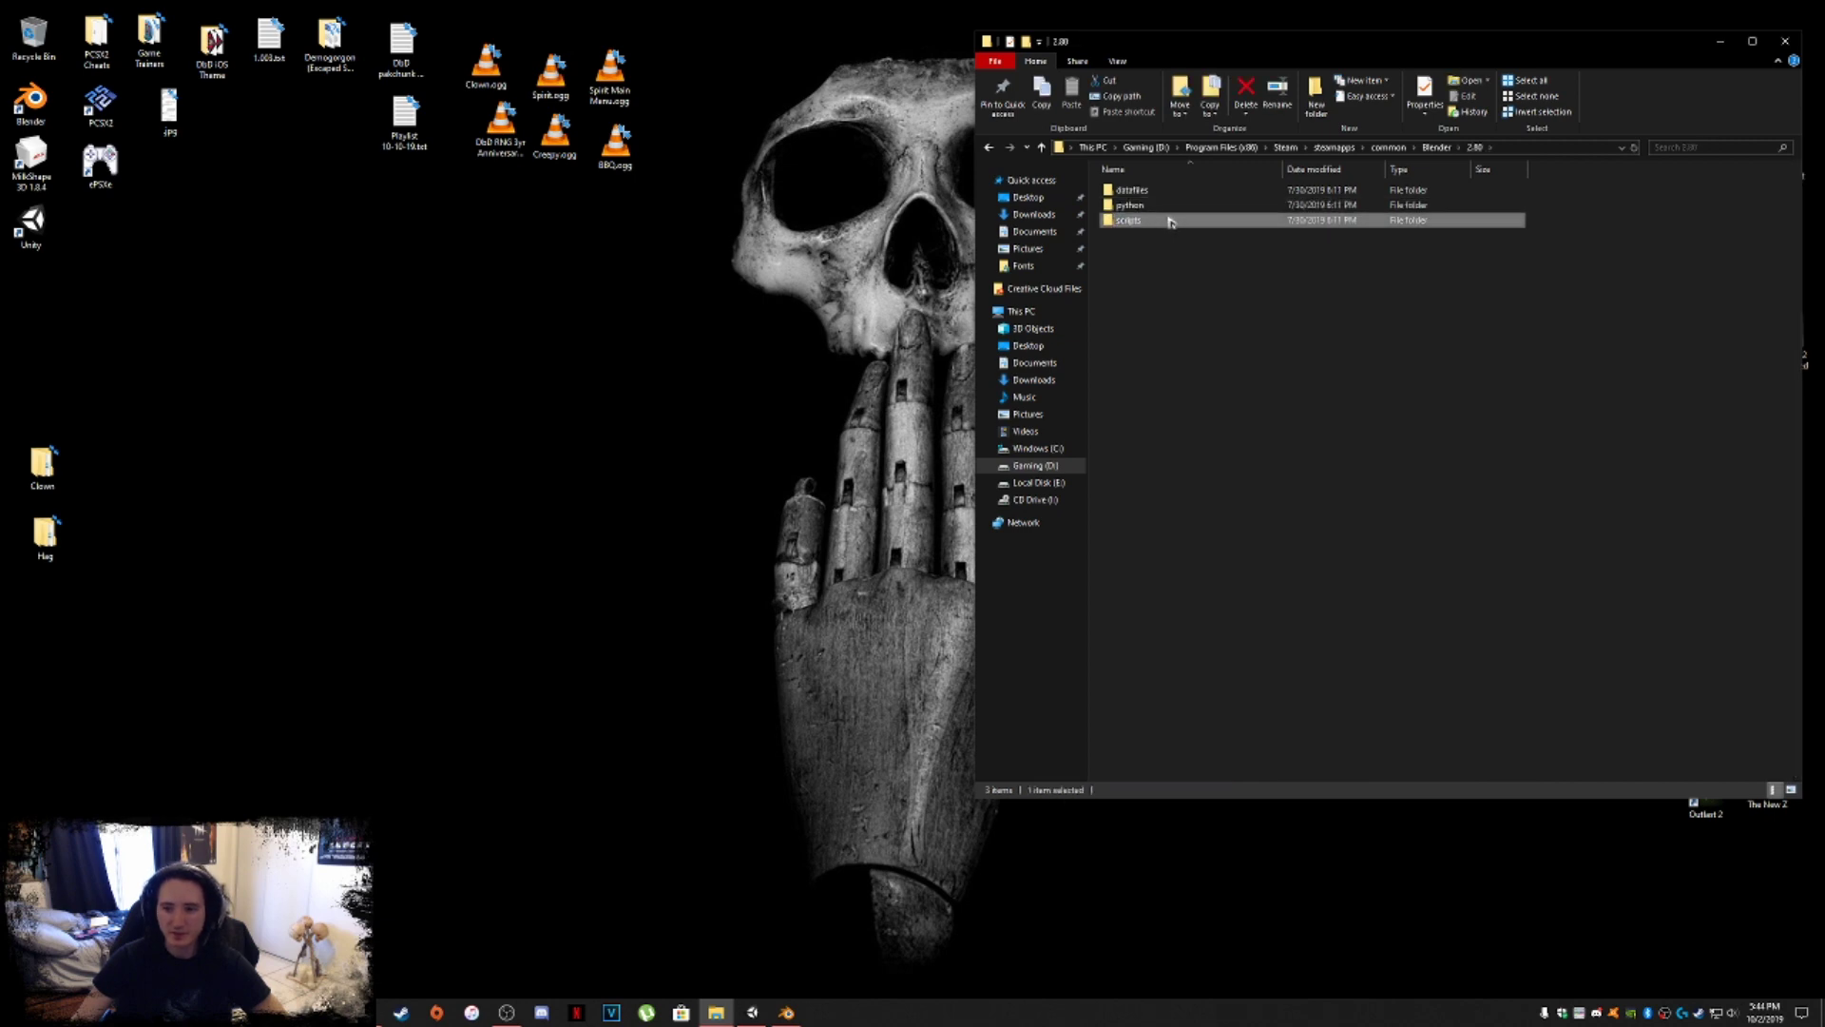
double_click(1158, 222)
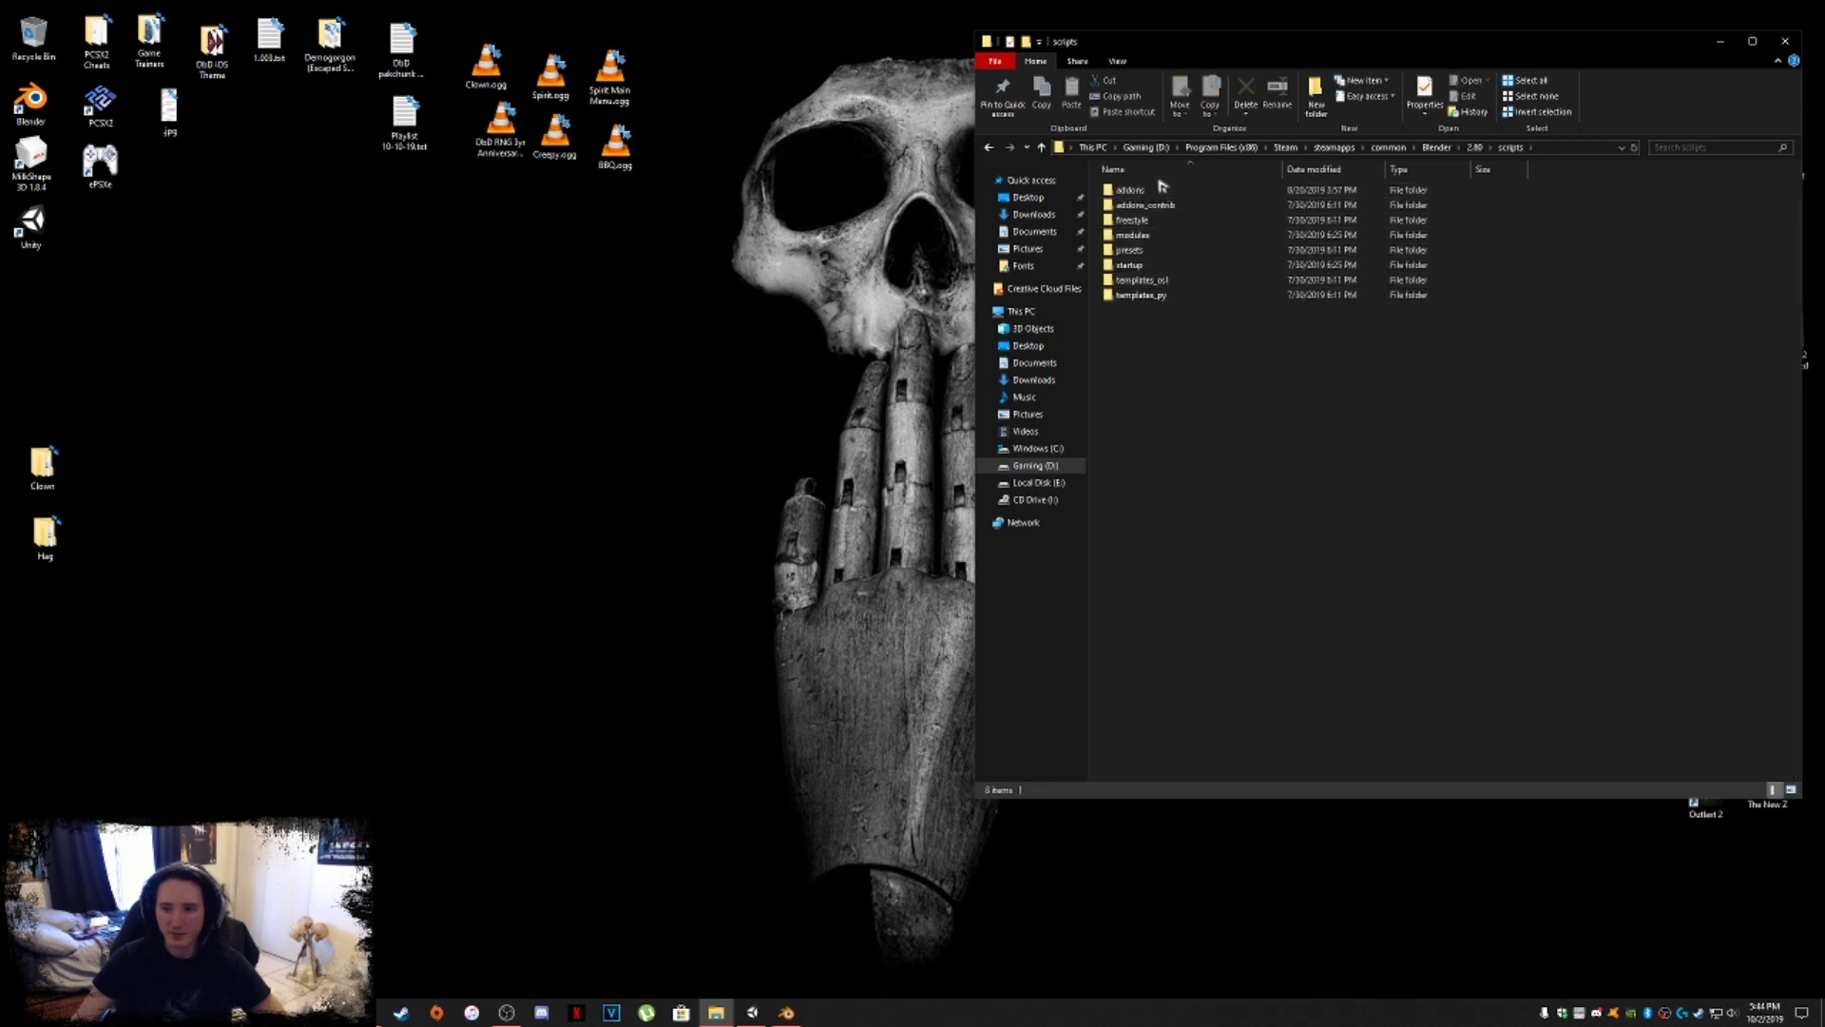
double_click(1161, 190)
scroll(1177, 209, down, 12)
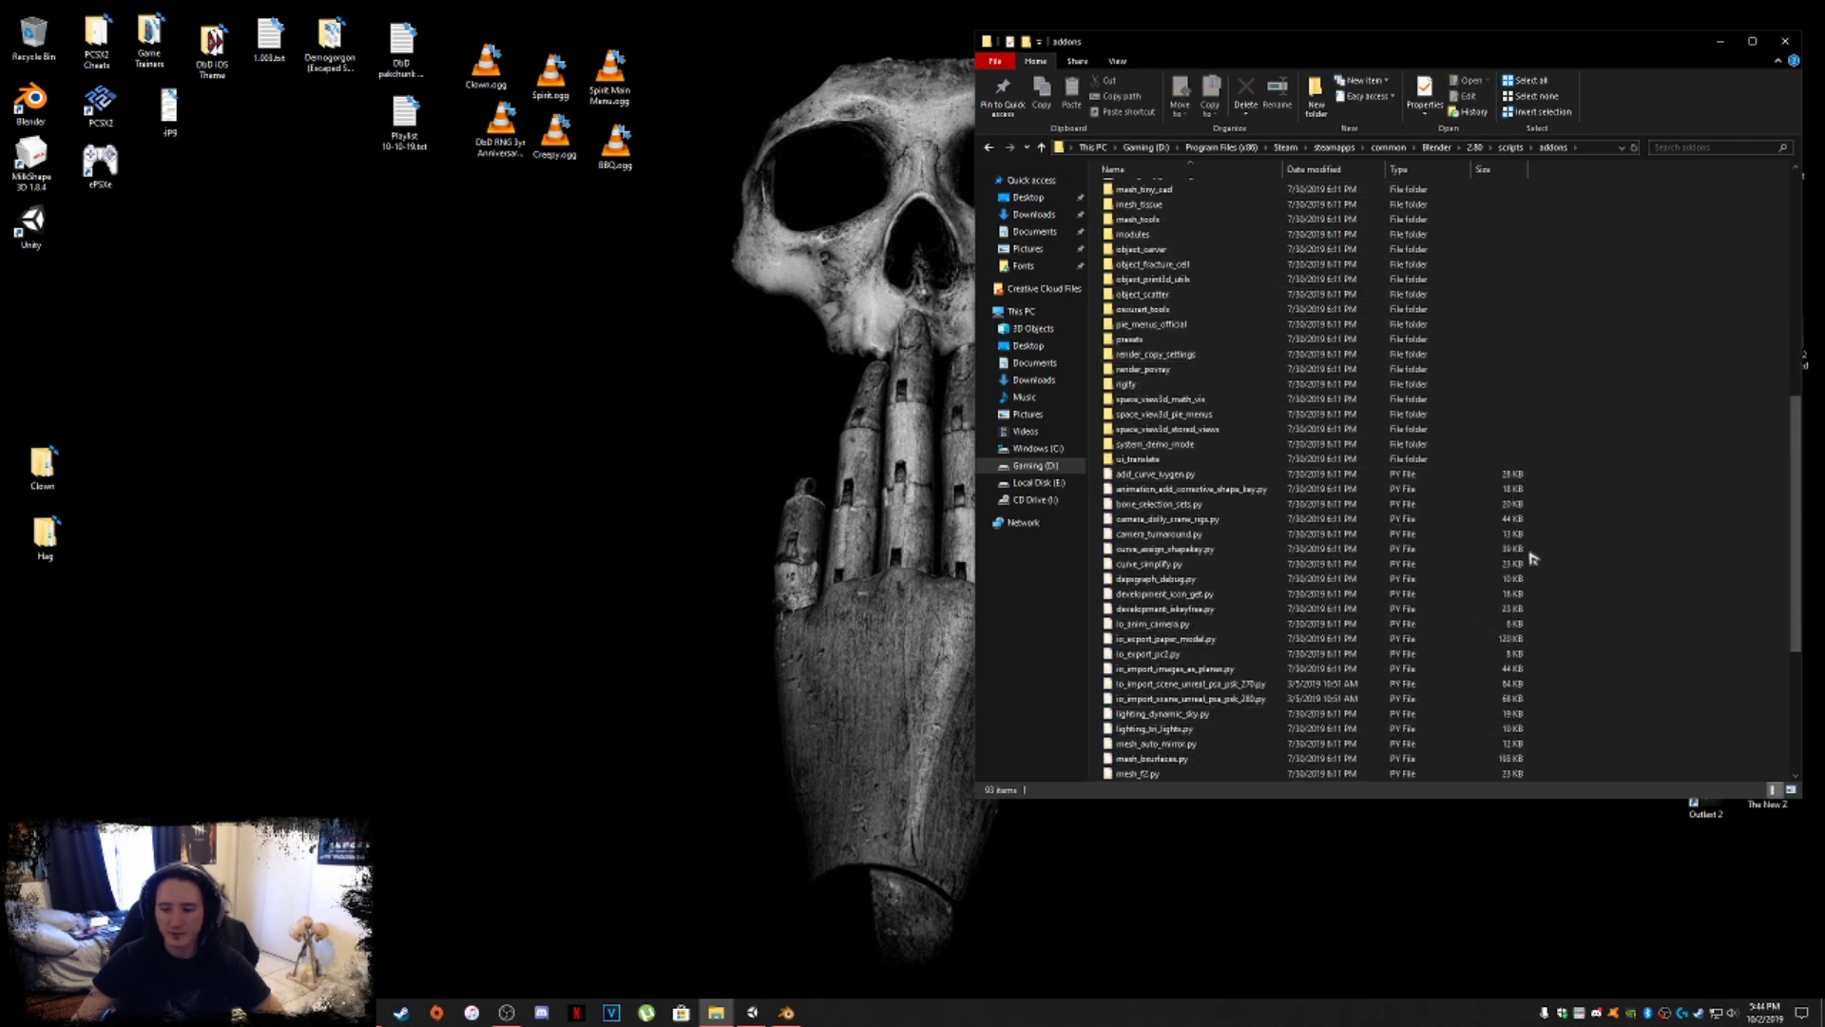
scroll(1616, 646, down, 6)
scroll(1663, 694, up, 18)
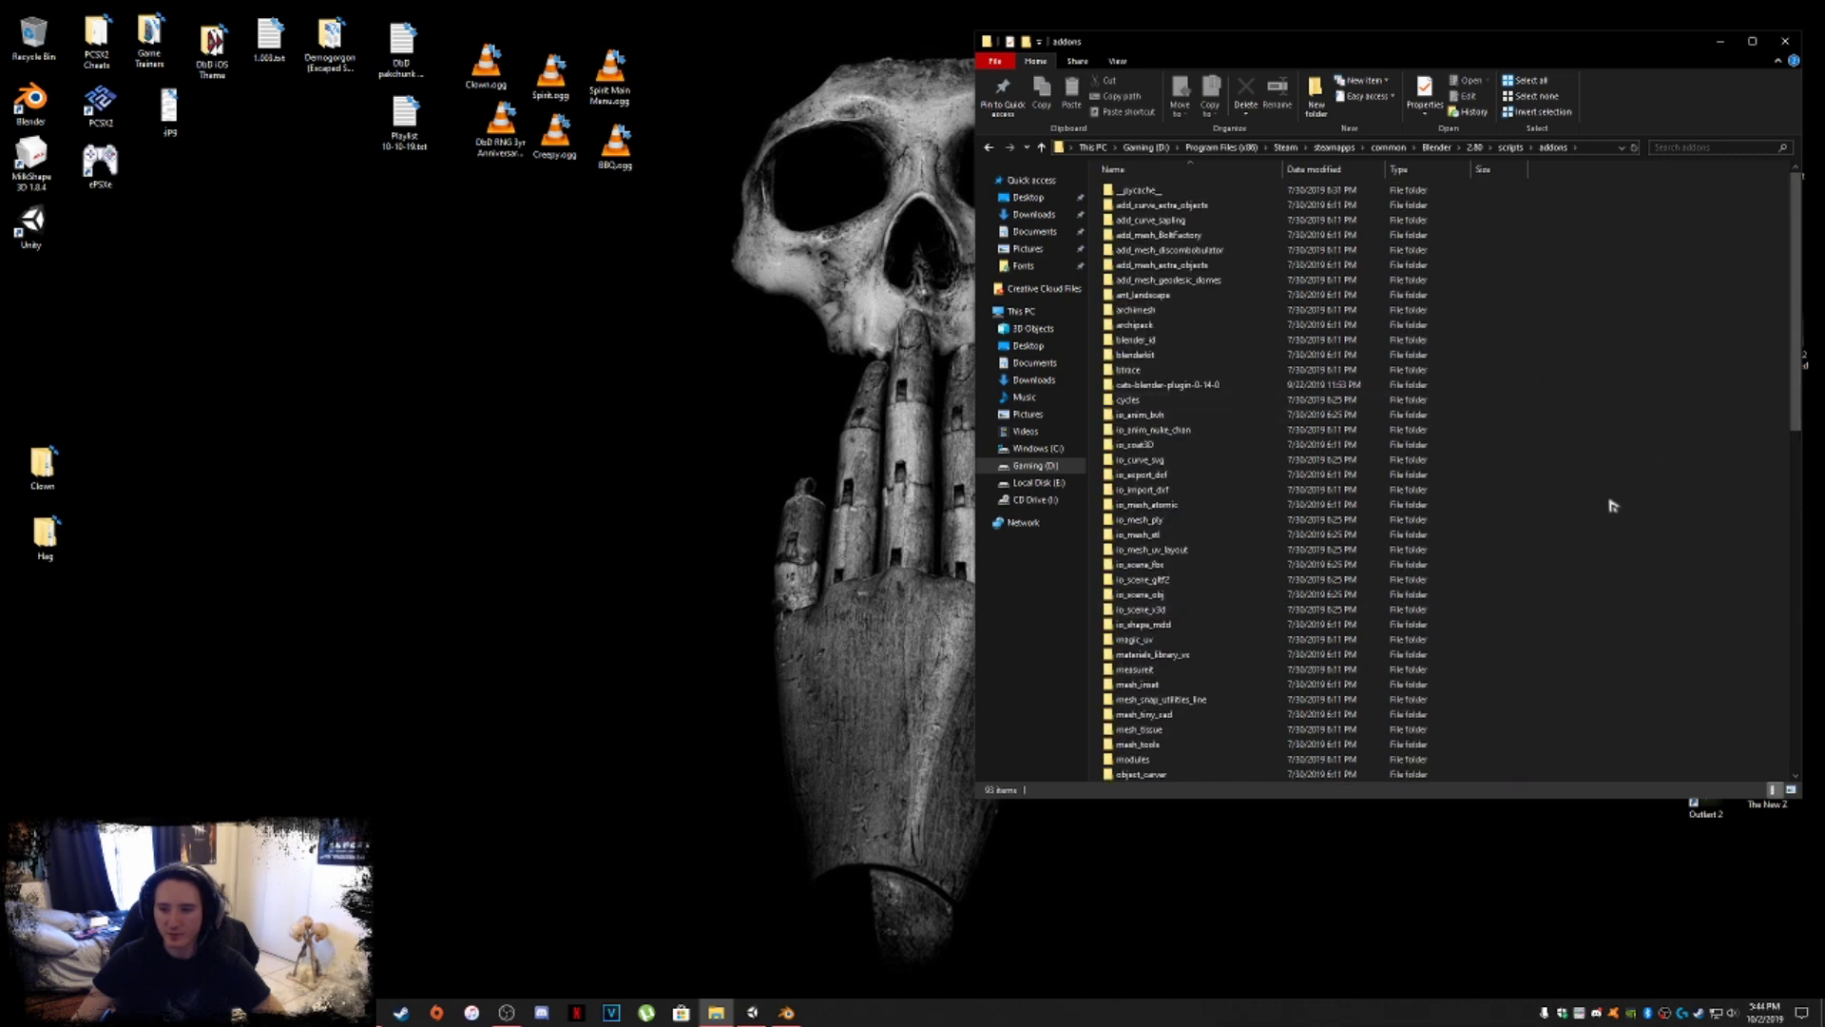
scroll(1611, 504, down, 5)
scroll(1613, 505, down, 1)
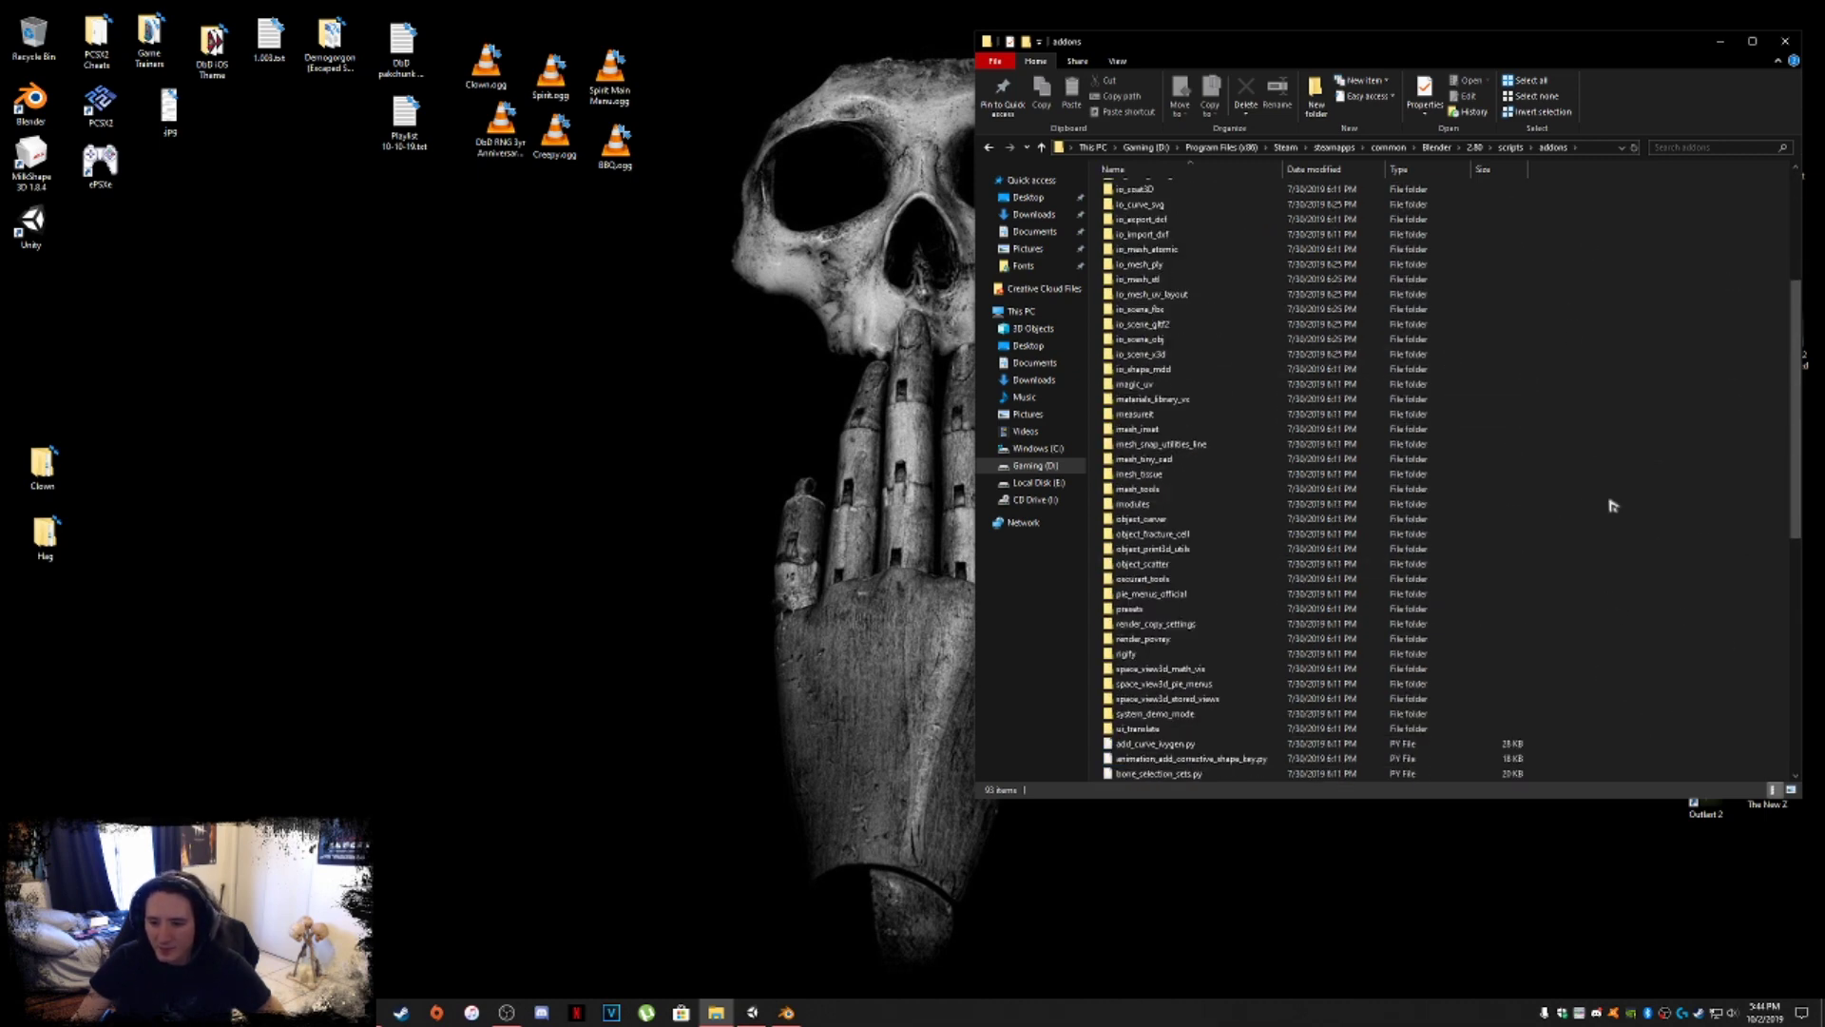
scroll(1613, 504, down, 7)
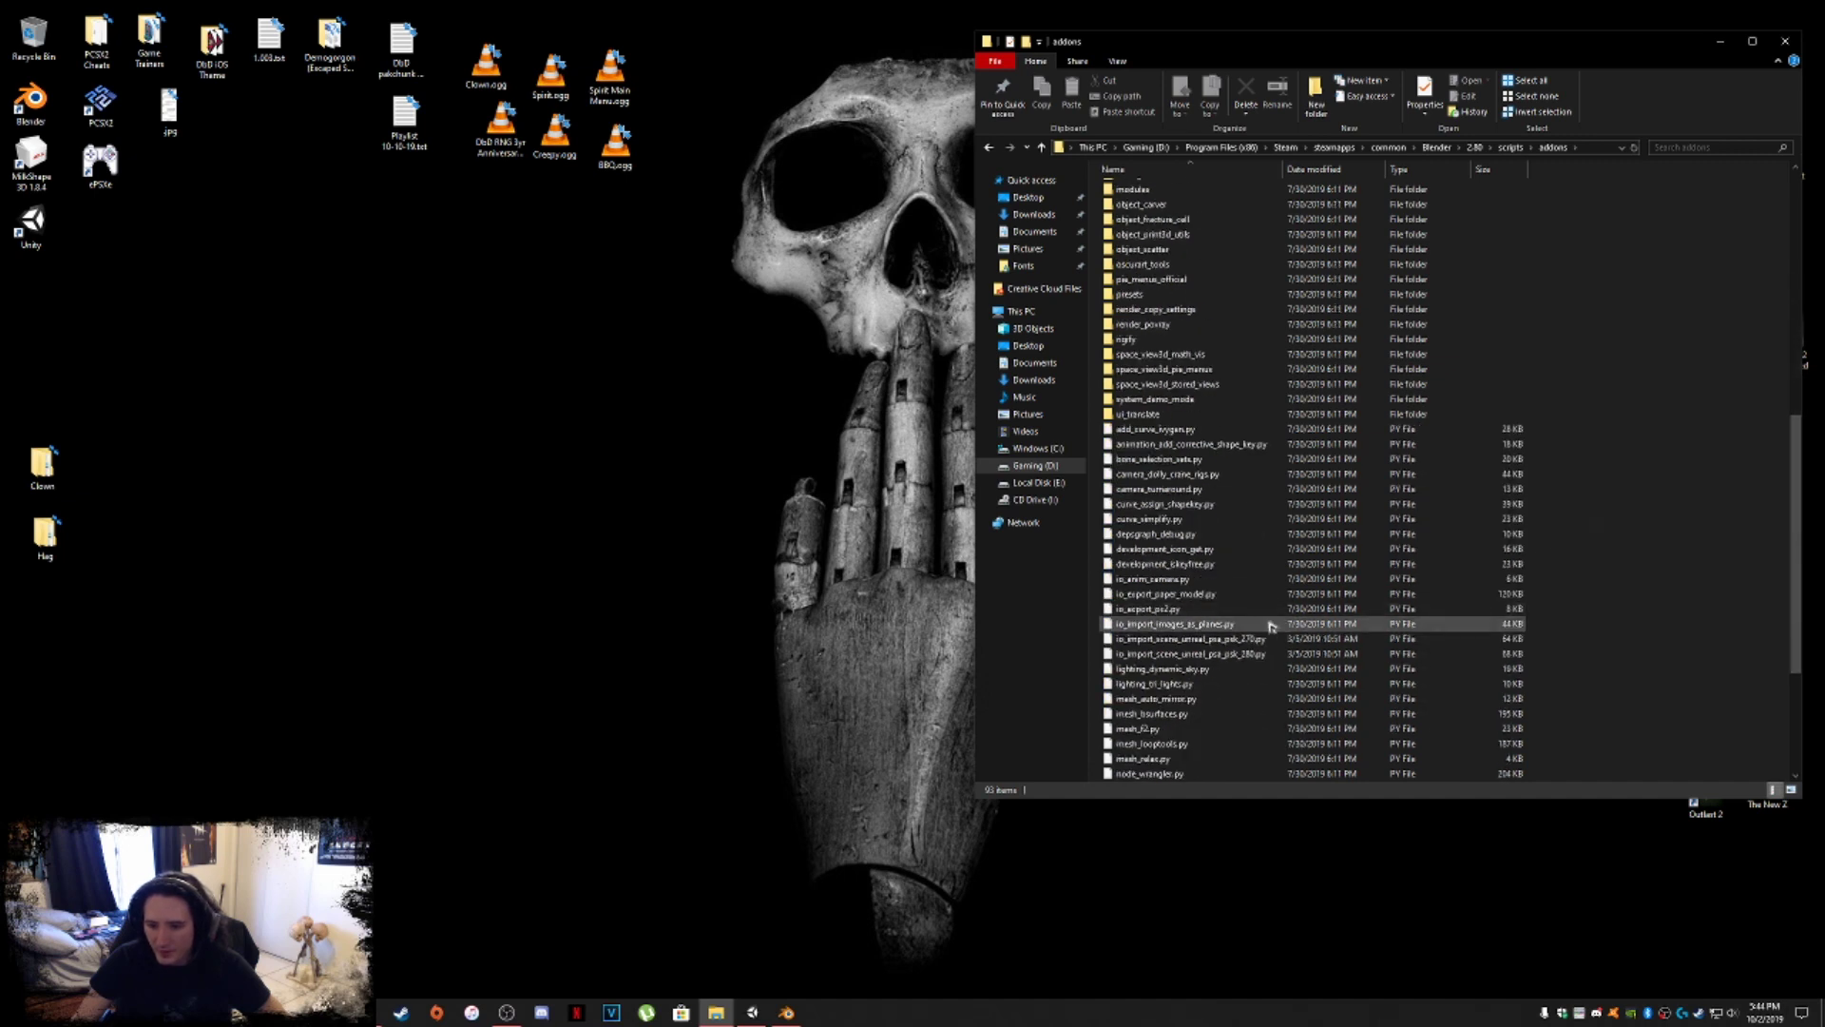
Confirm io_import_scene_unreal_psa_psk_280.py and cats-blender-plugin-0-14-0 are present, then return to Blender.
click(1236, 653)
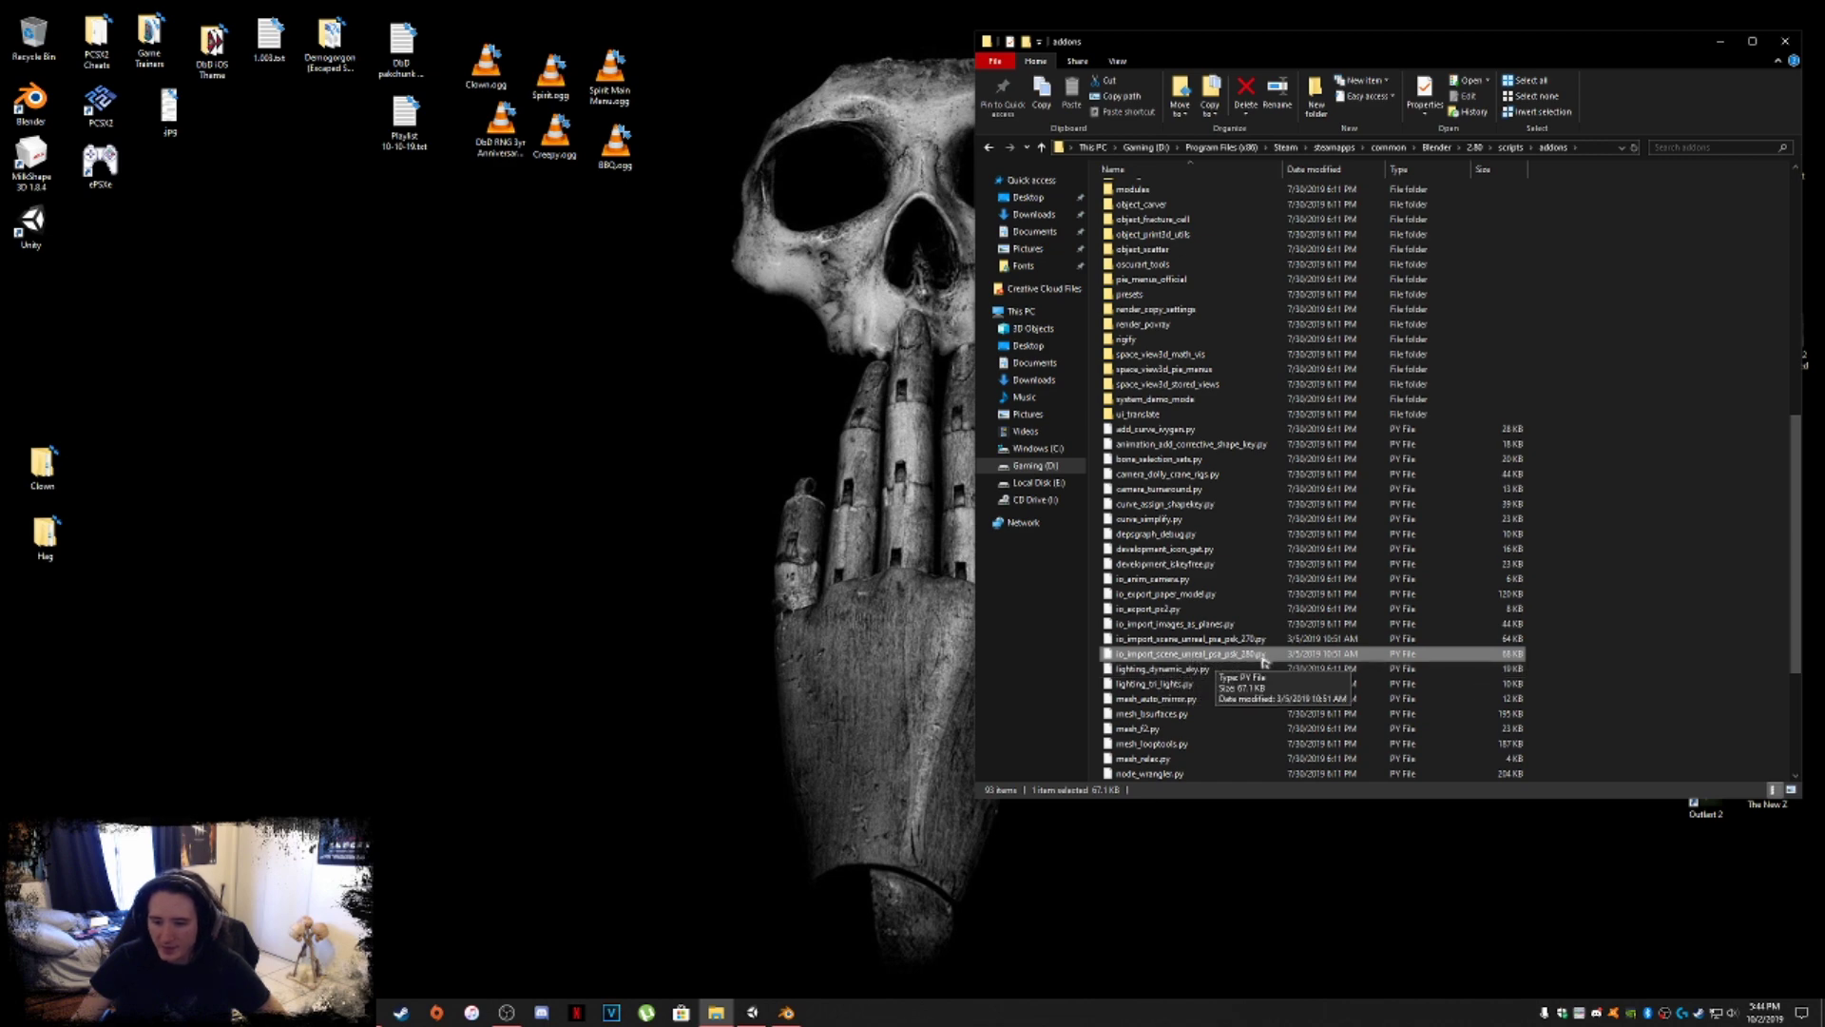
scroll(1592, 673, down, 5)
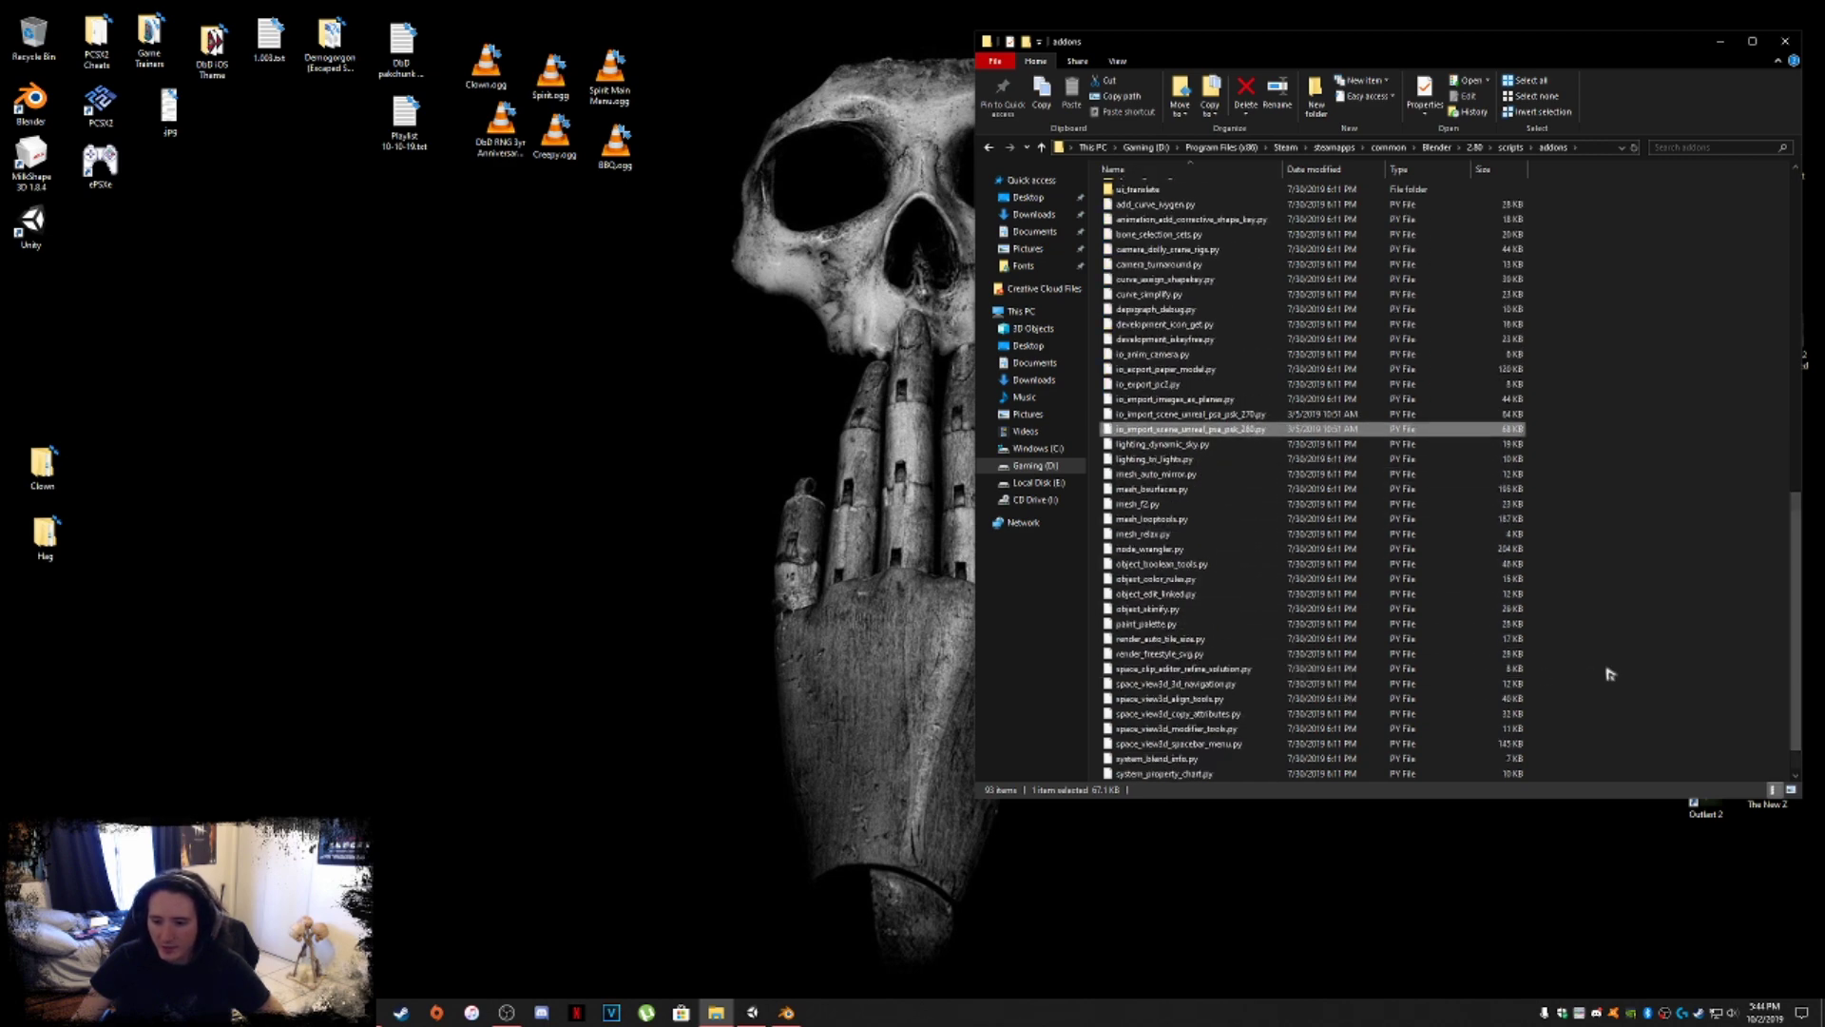
scroll(1608, 673, up, 4)
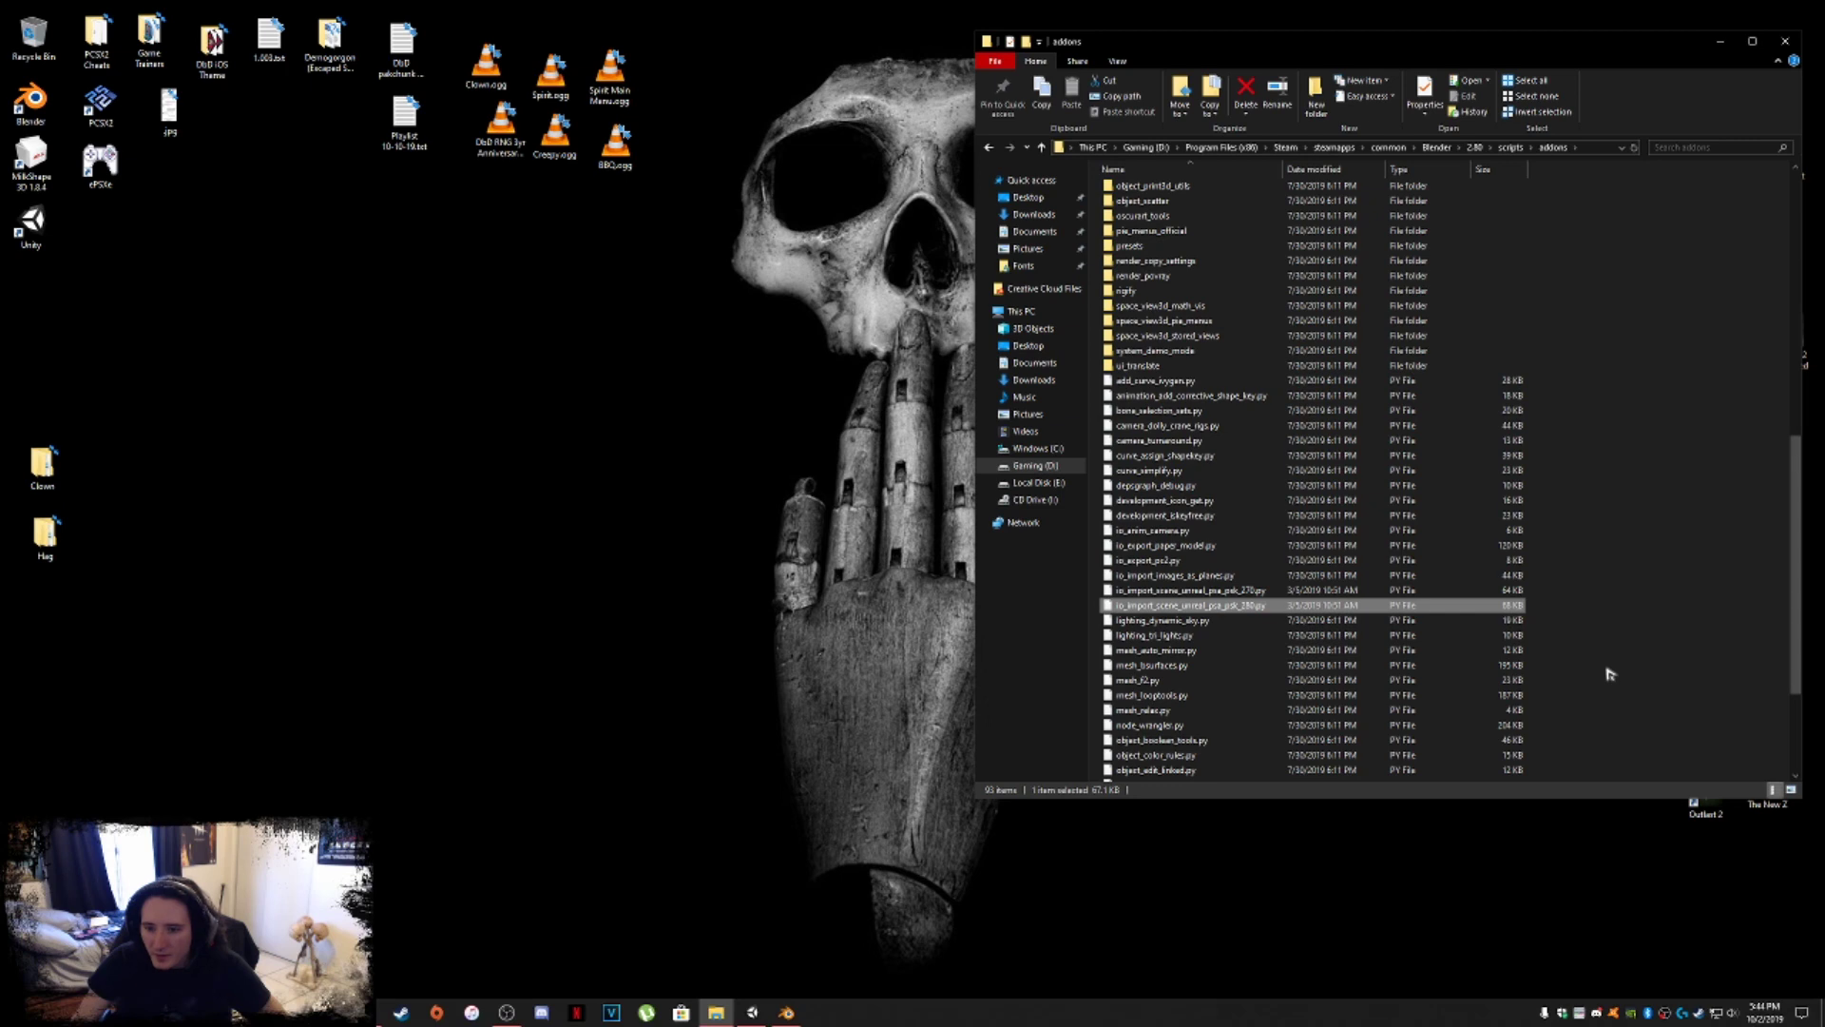
scroll(1608, 673, up, 6)
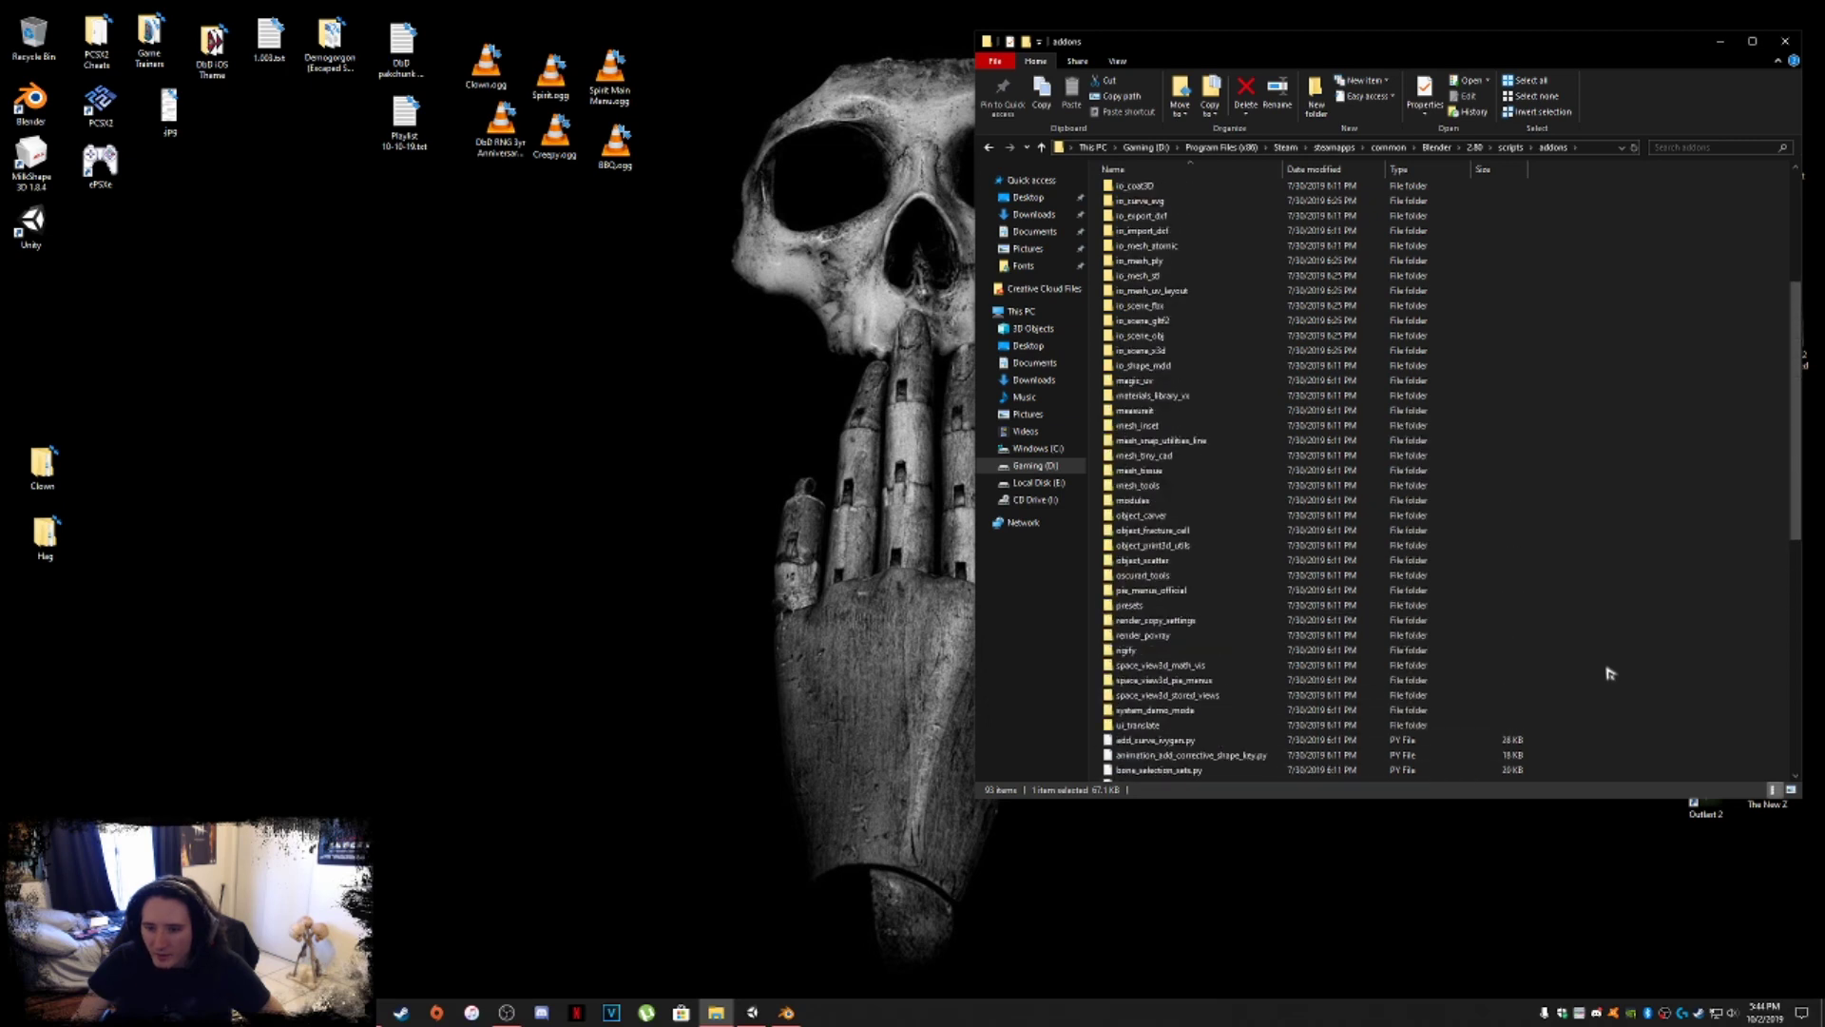
scroll(1609, 673, up, 3)
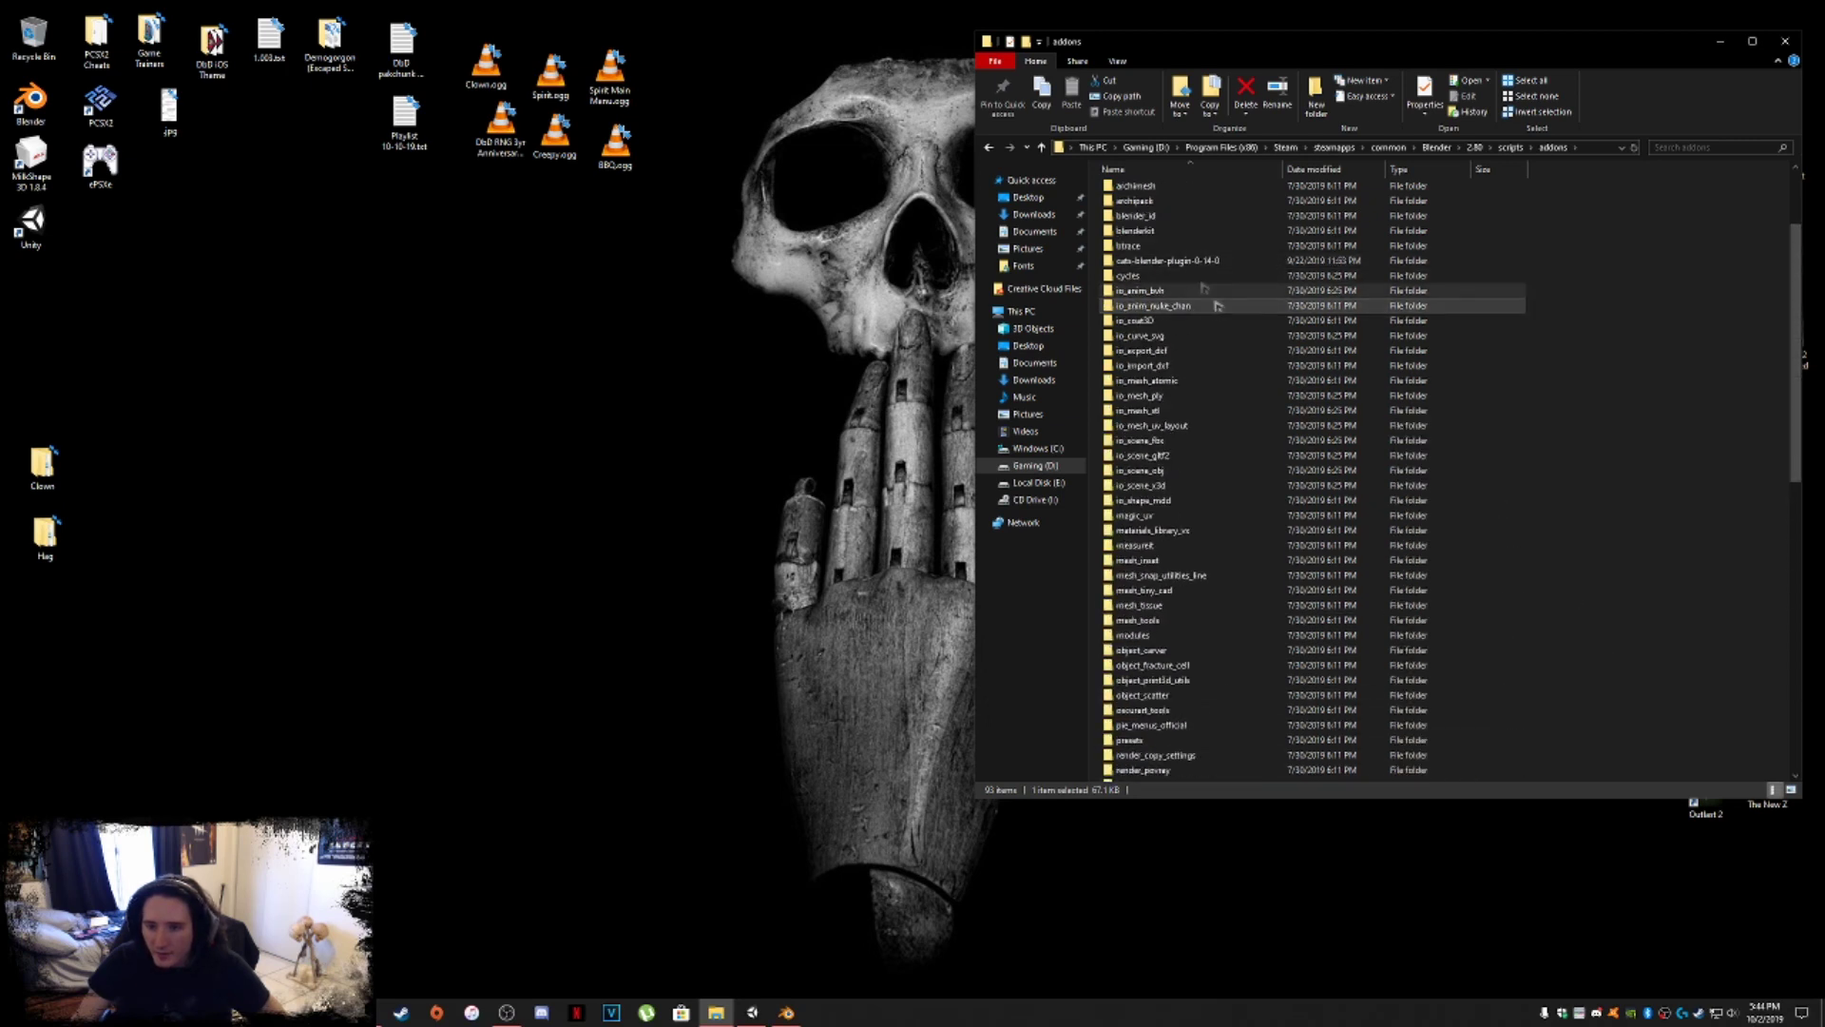
click(1188, 261)
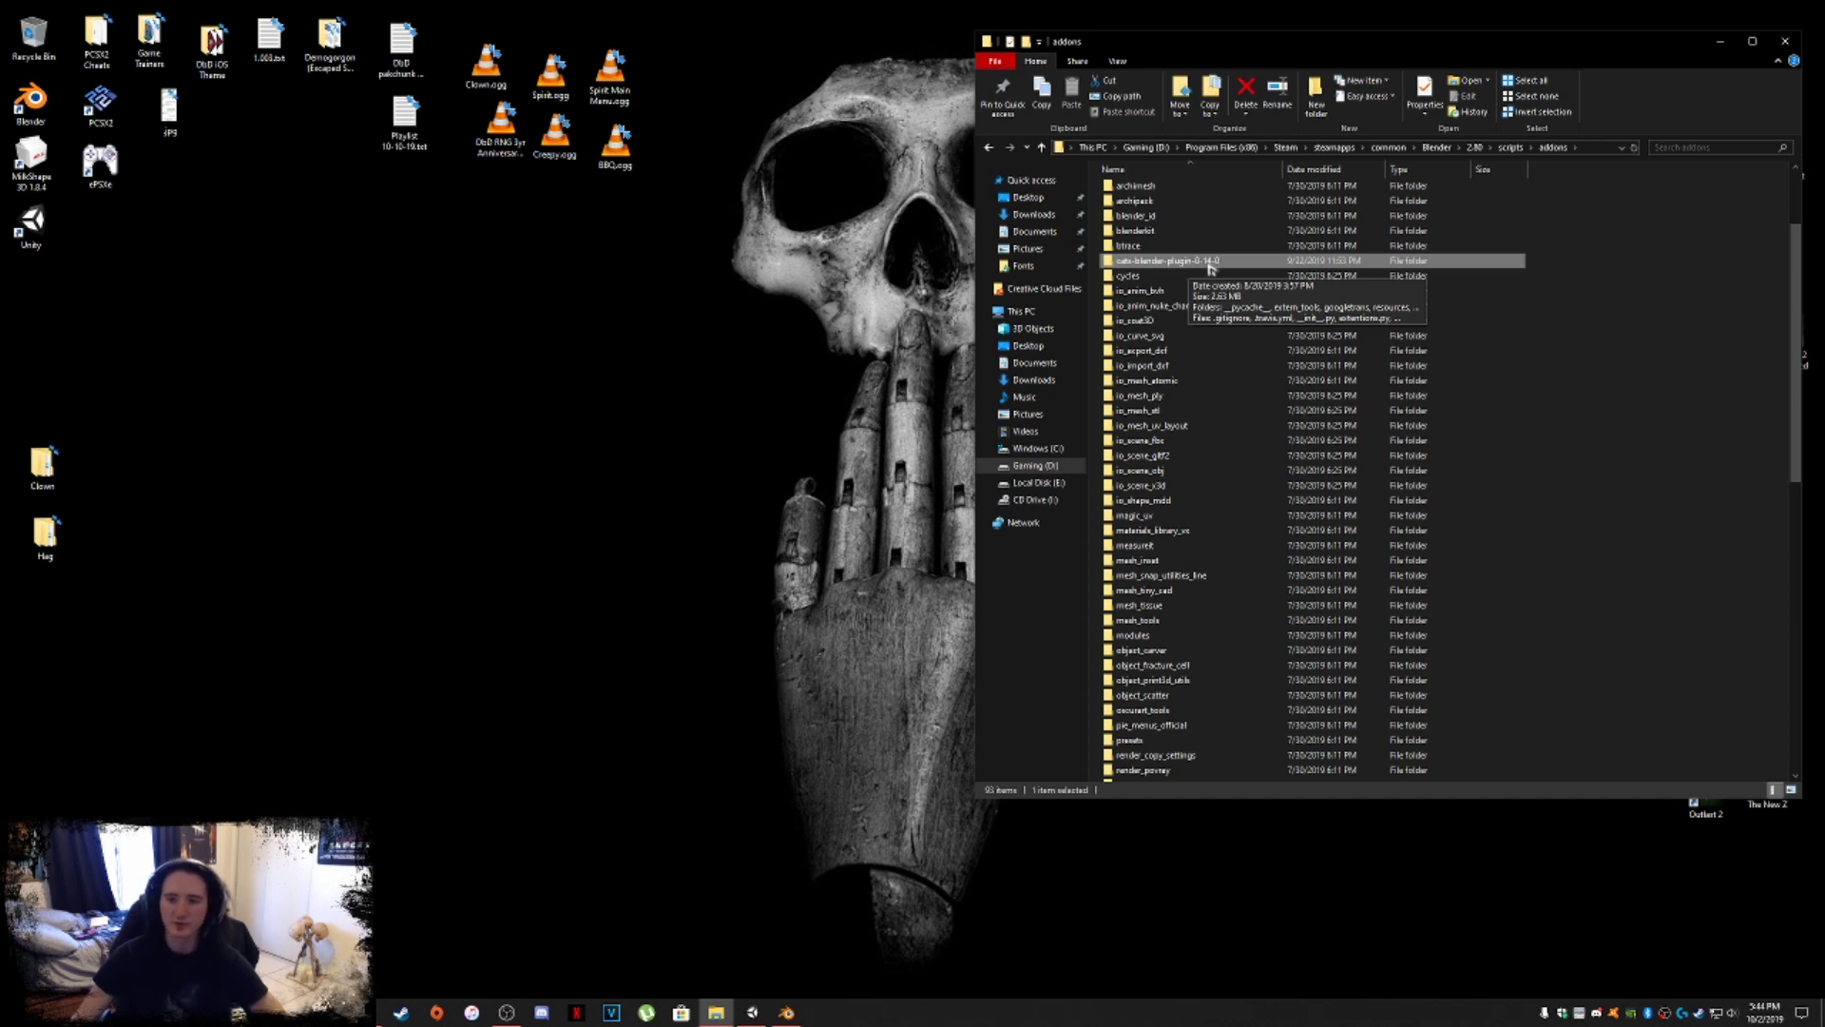
click(1597, 383)
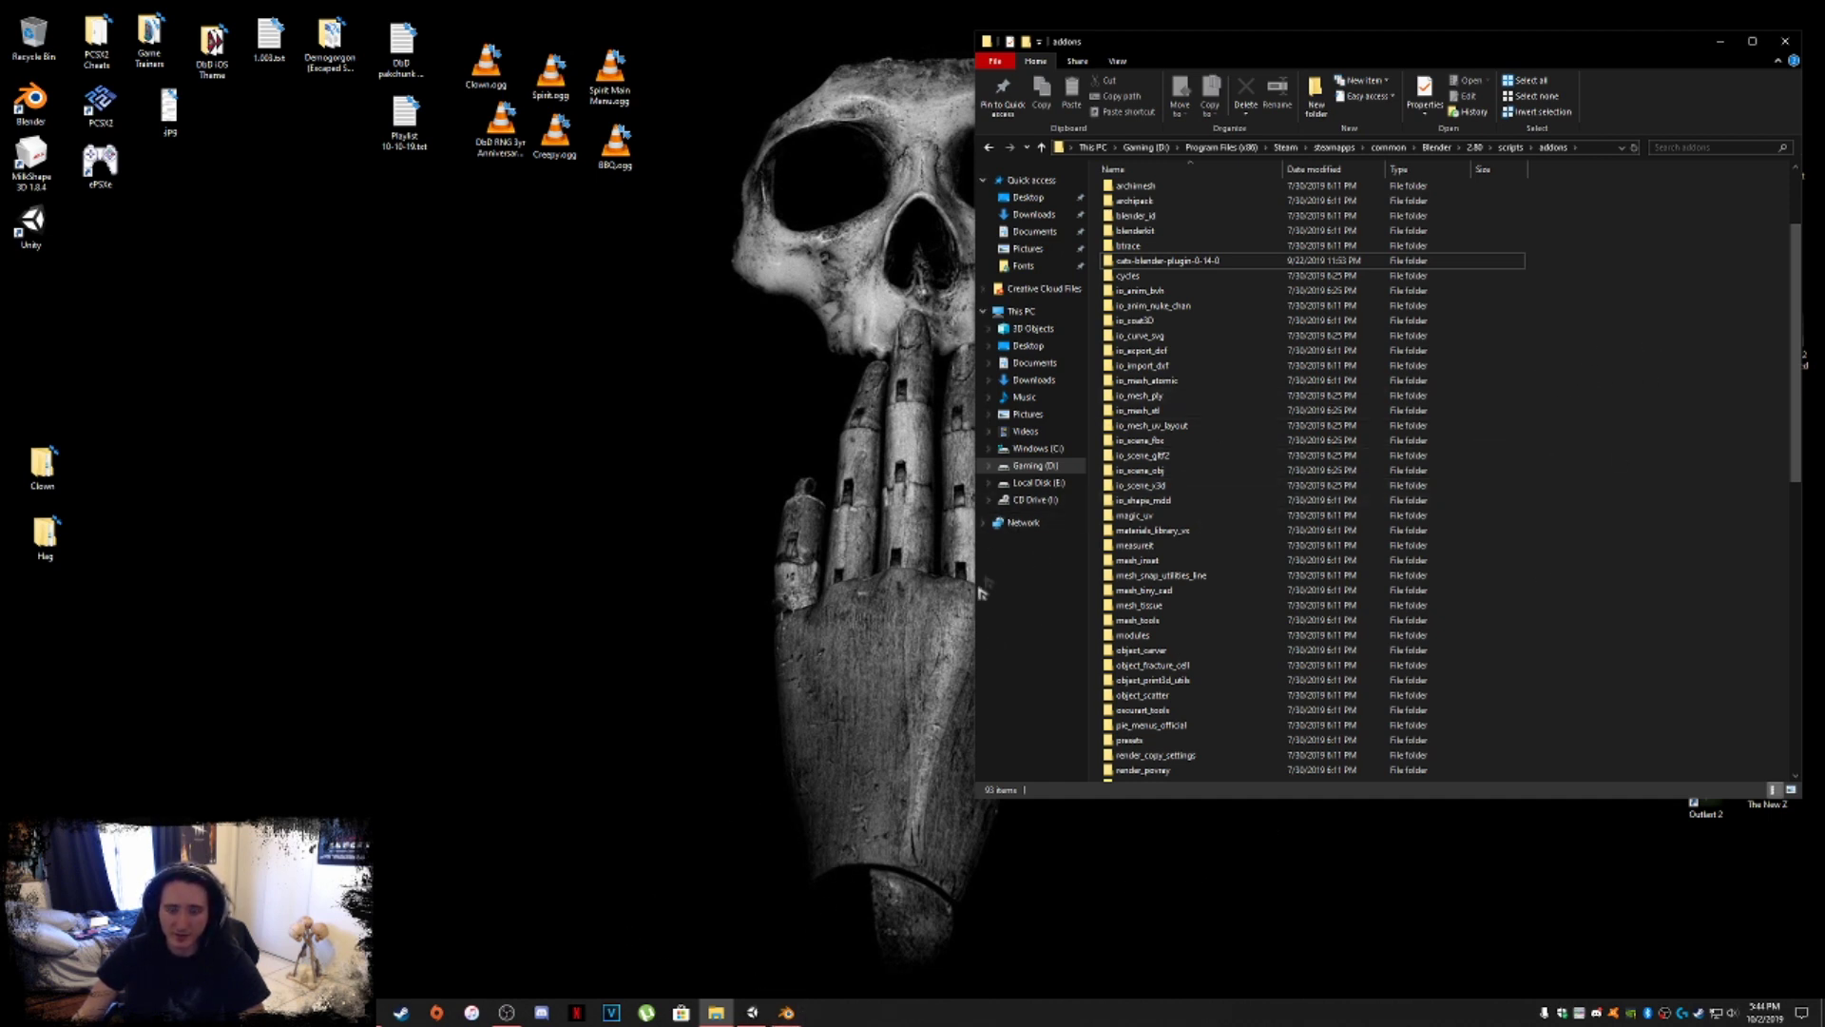
click(786, 1012)
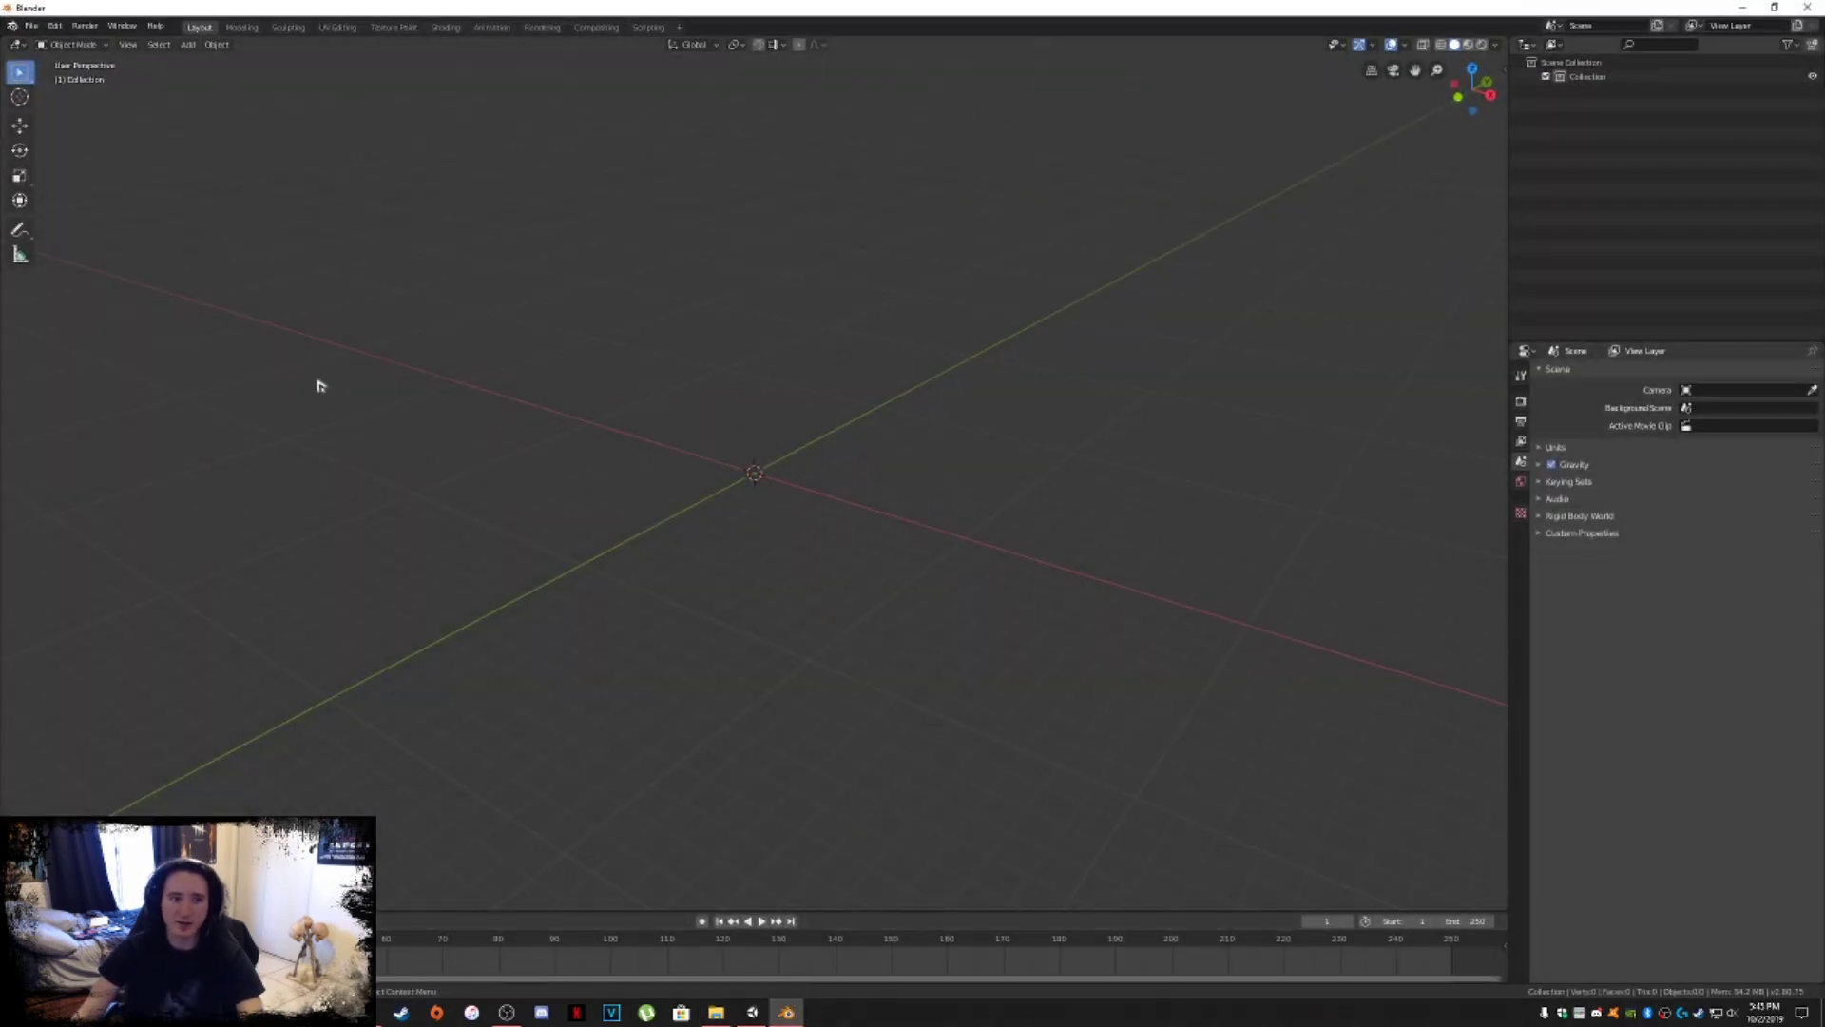
click(37, 26)
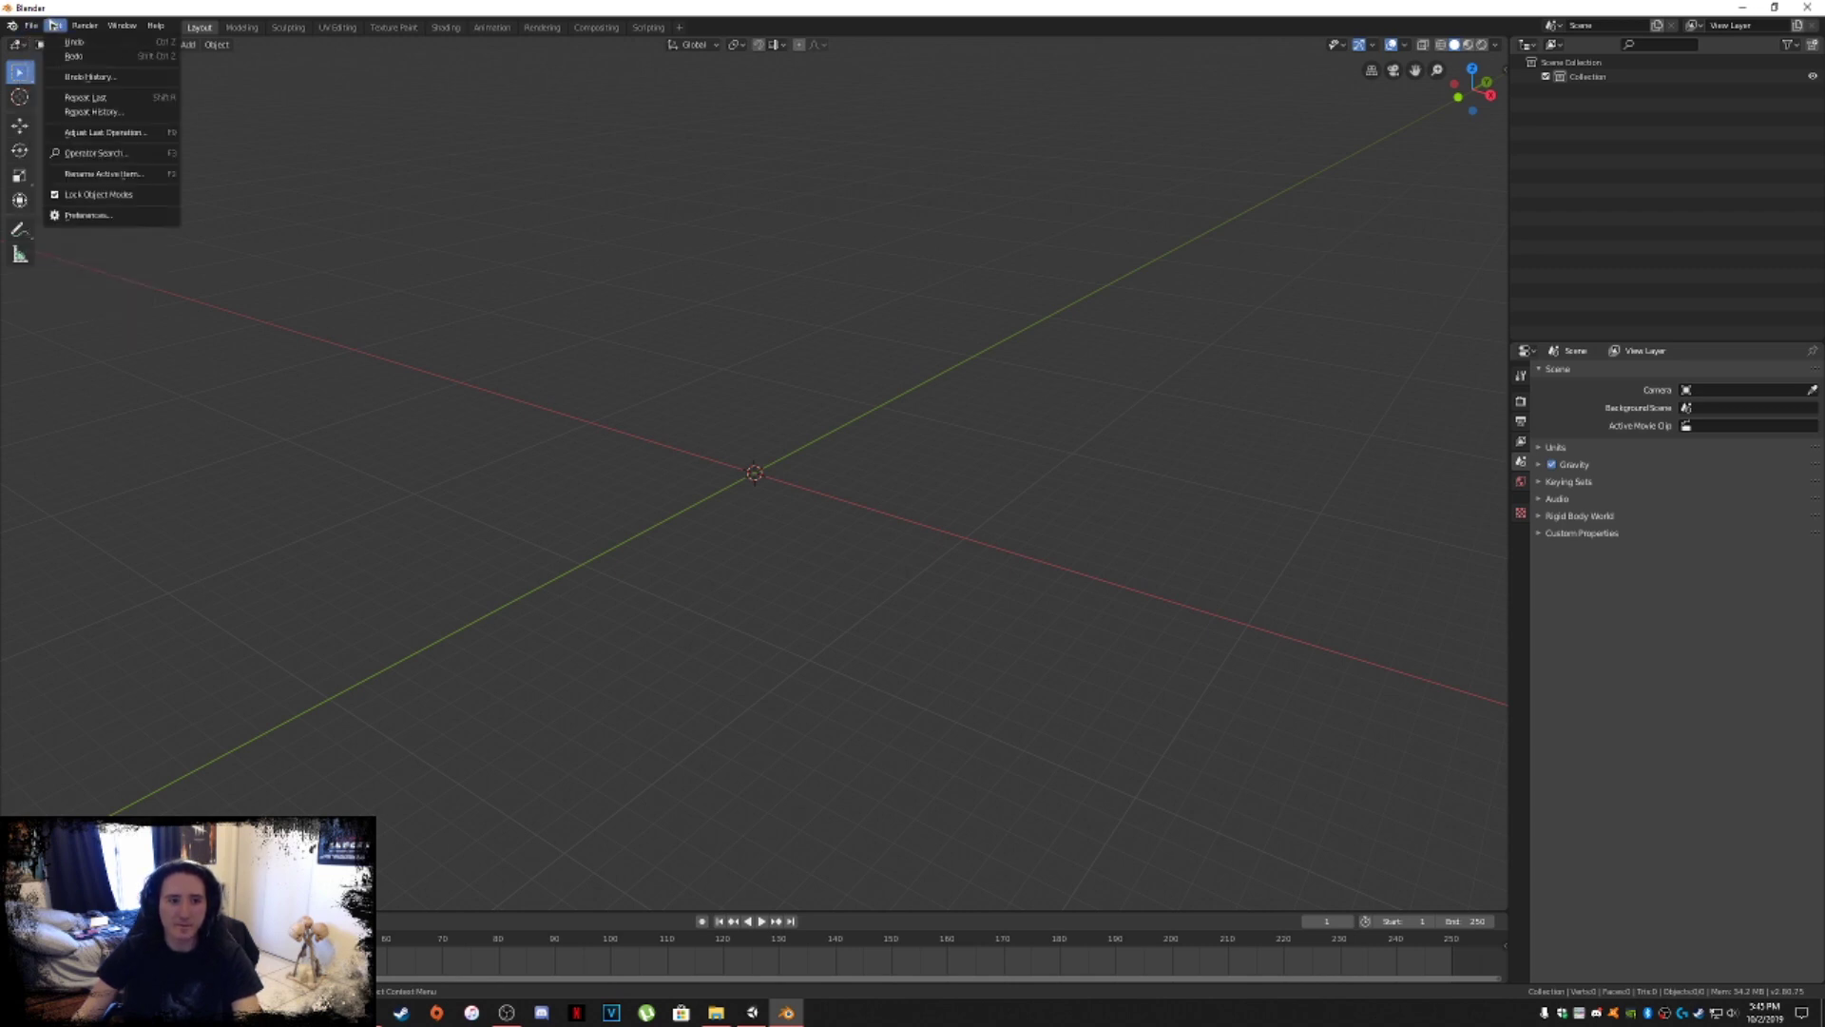
mouse_move(54, 25)
click(86, 217)
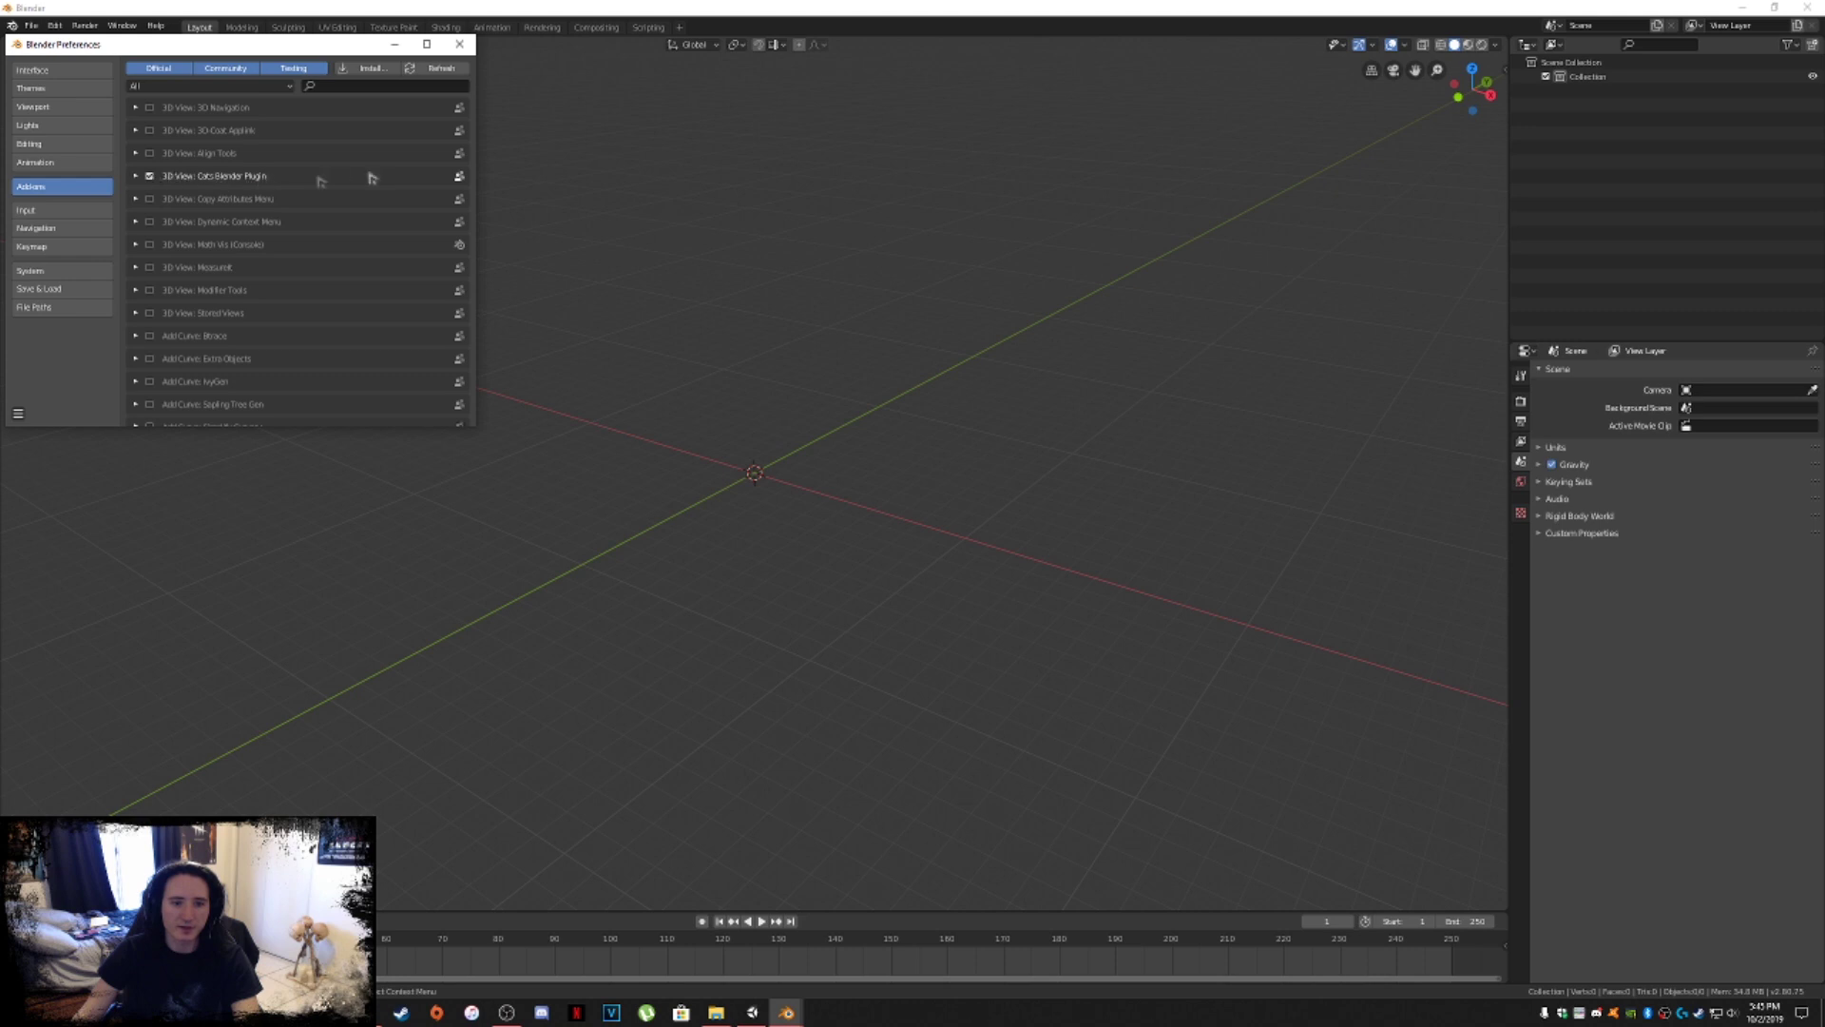
drag(469, 112, 478, 247)
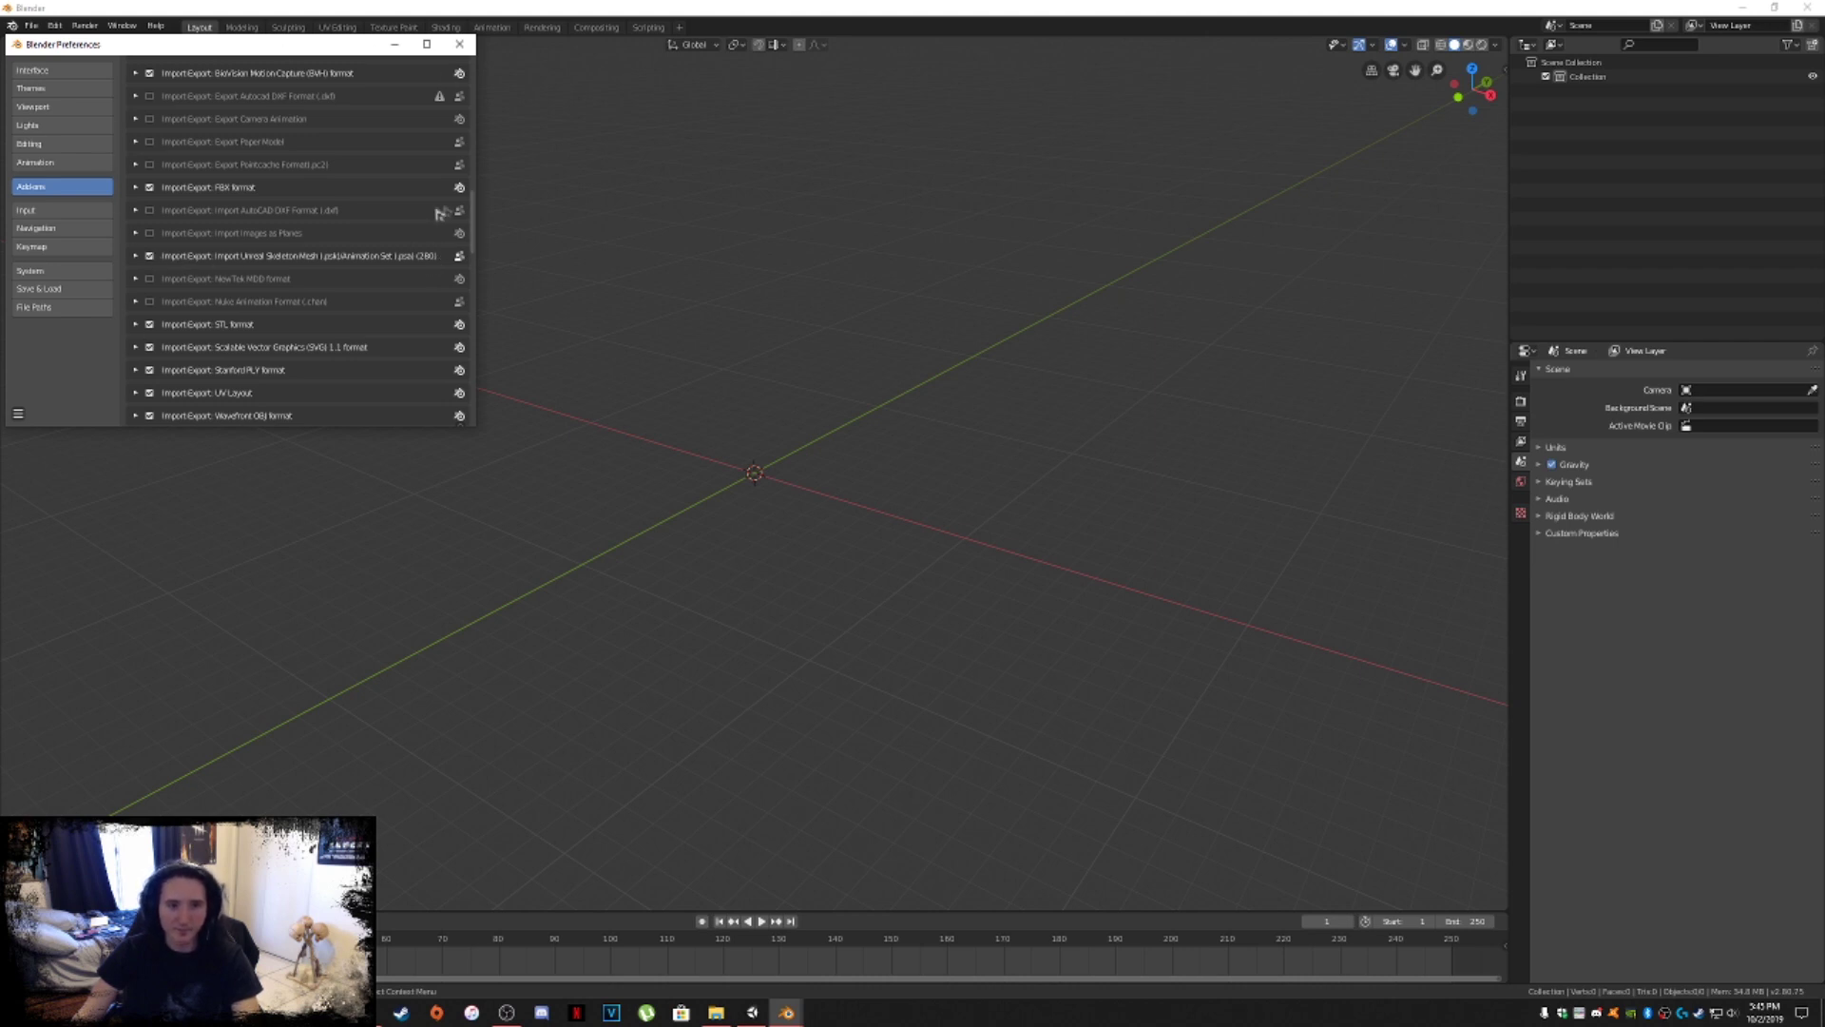
click(461, 45)
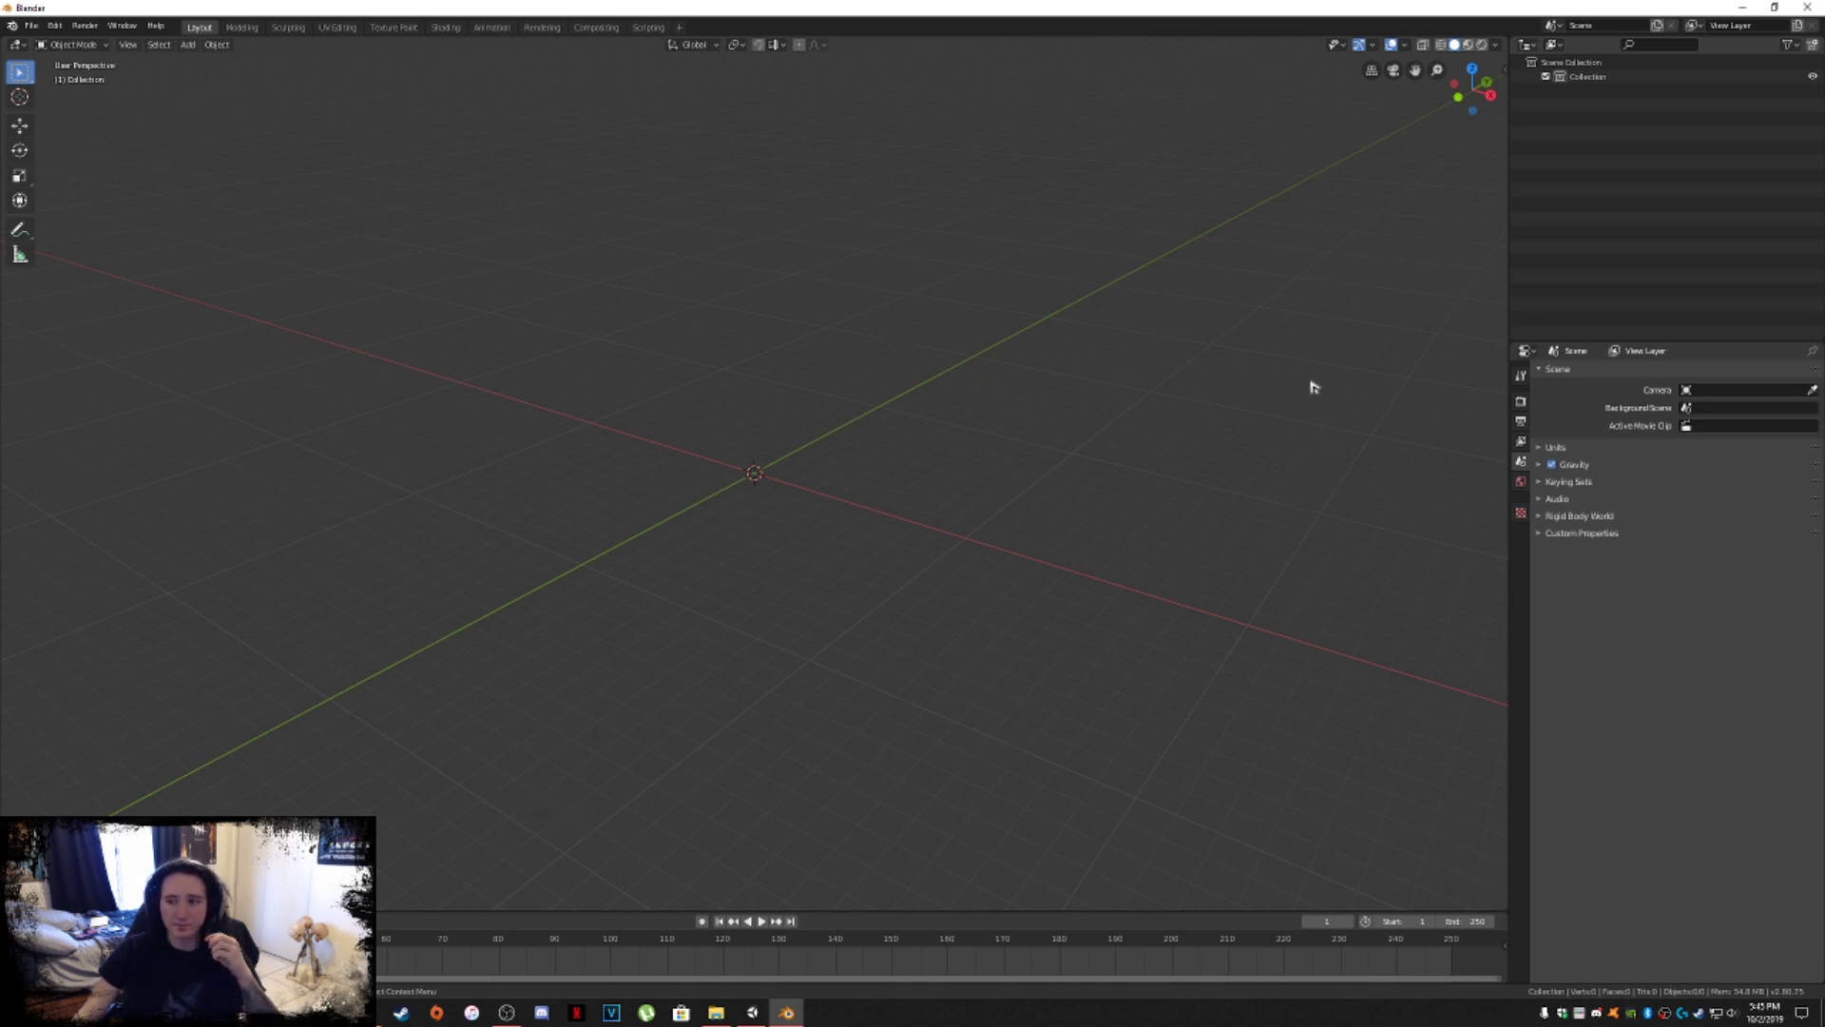
click(1501, 70)
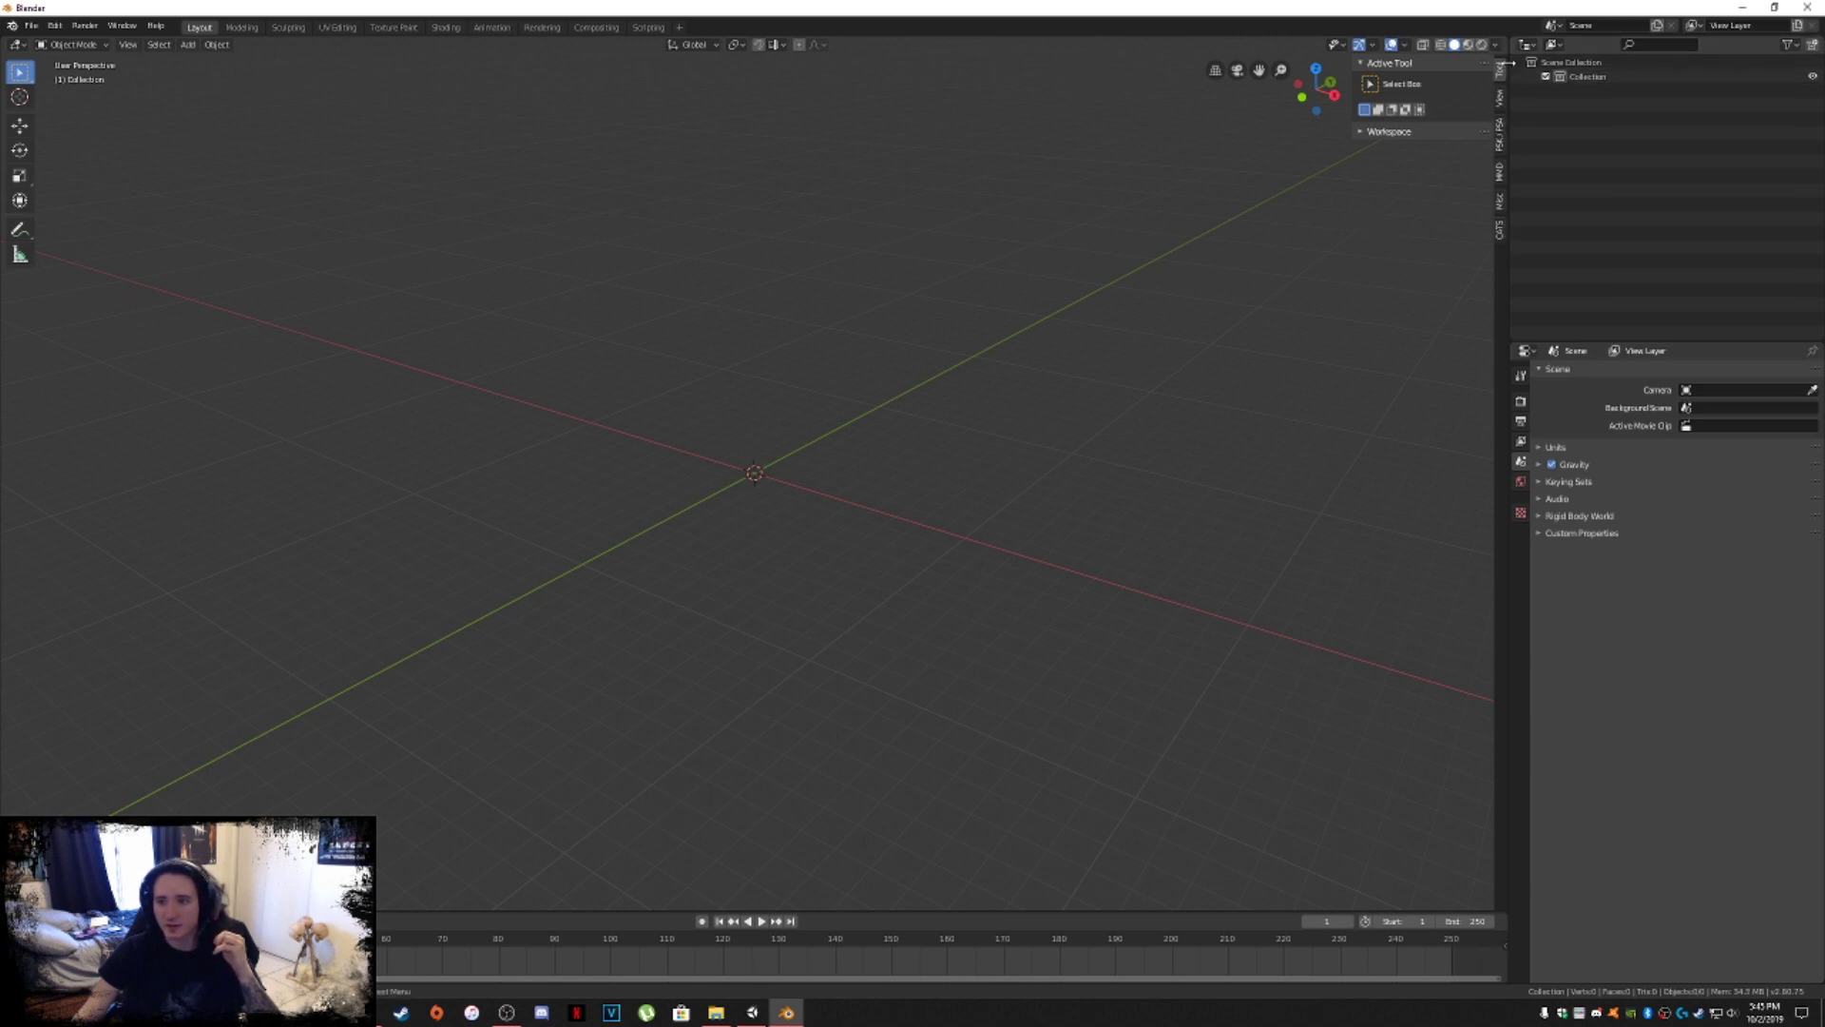
Toggle the Active Tool panel and check the CATS tab, ending on the PSK/PSA Import panel.
click(1364, 64)
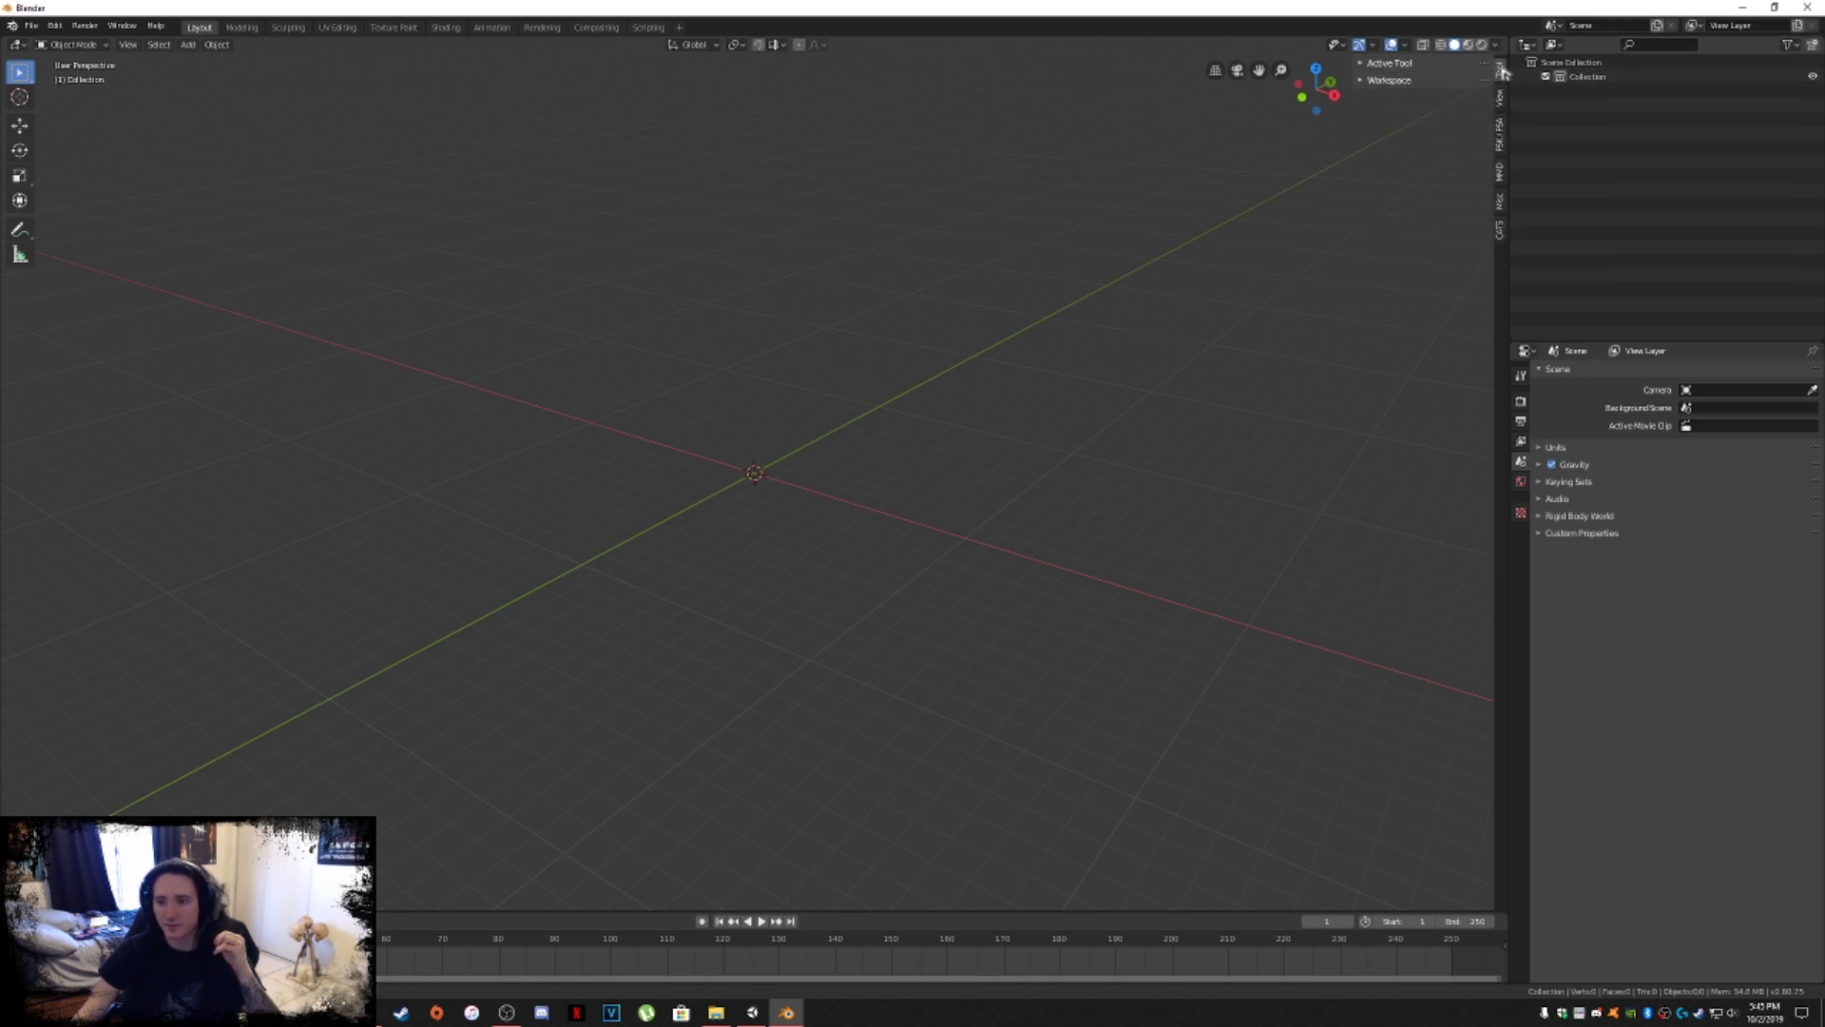
click(1397, 65)
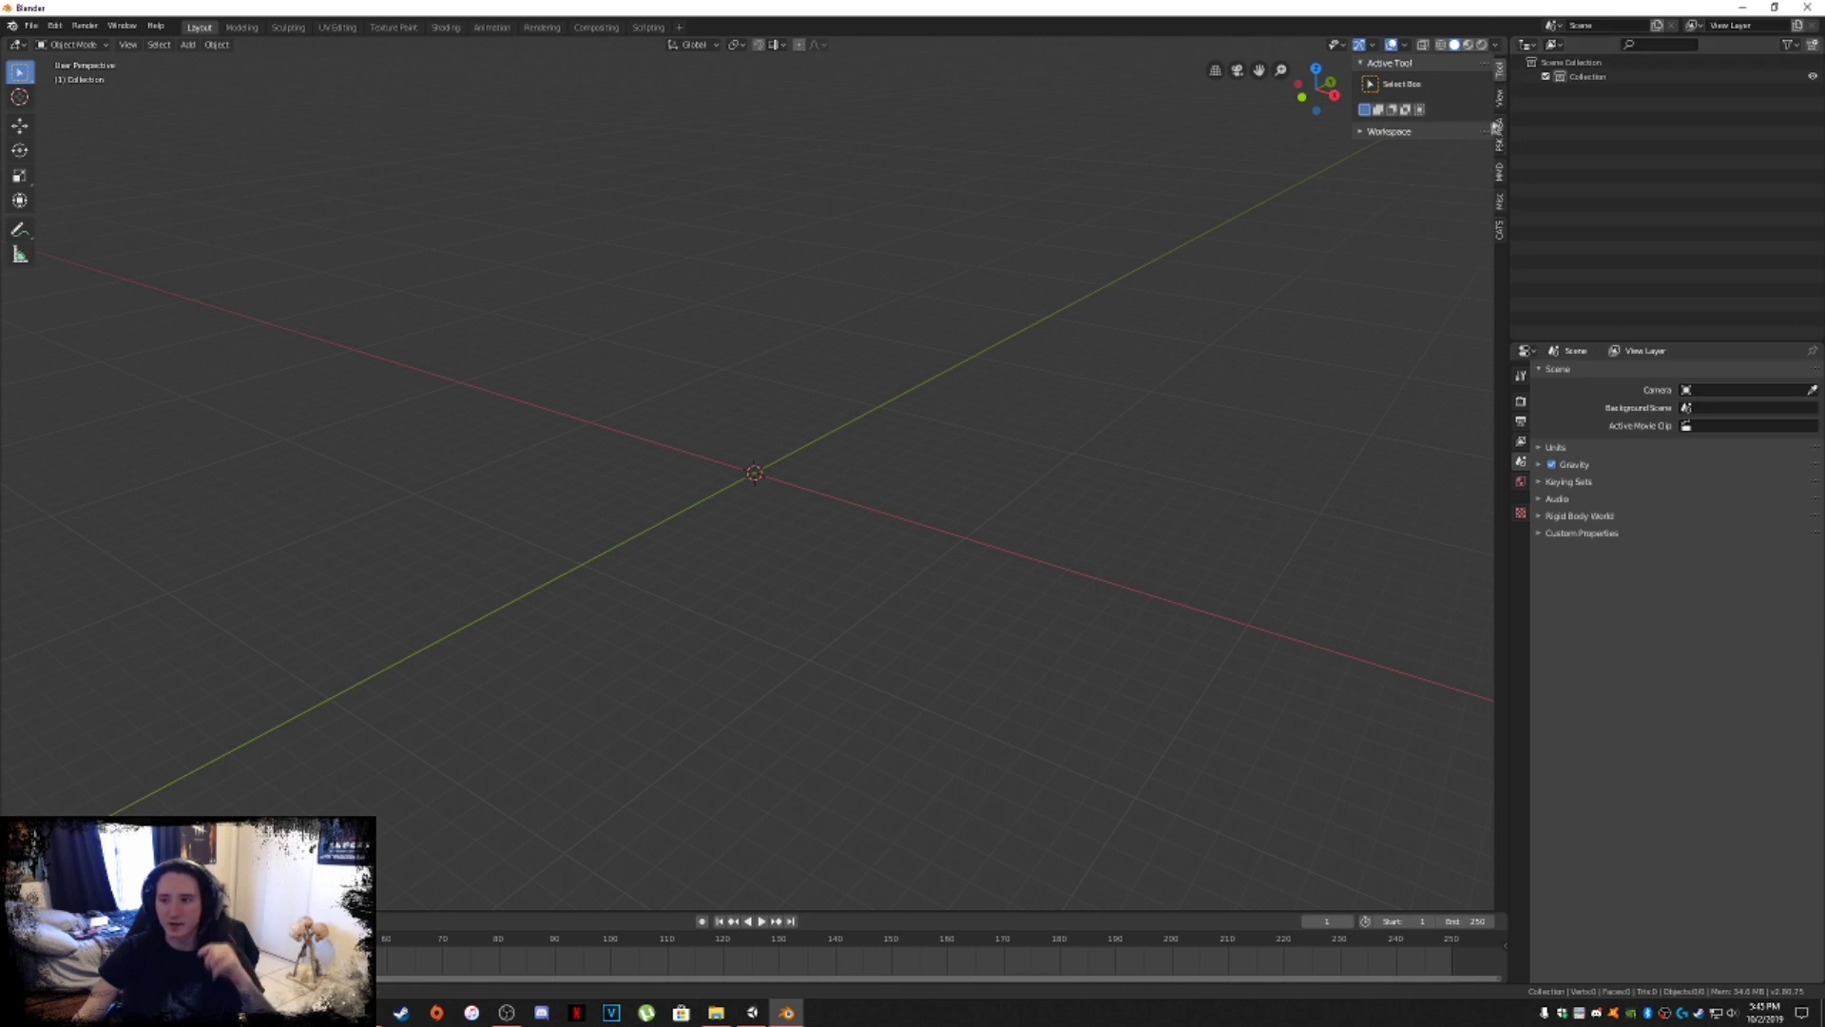
click(1500, 142)
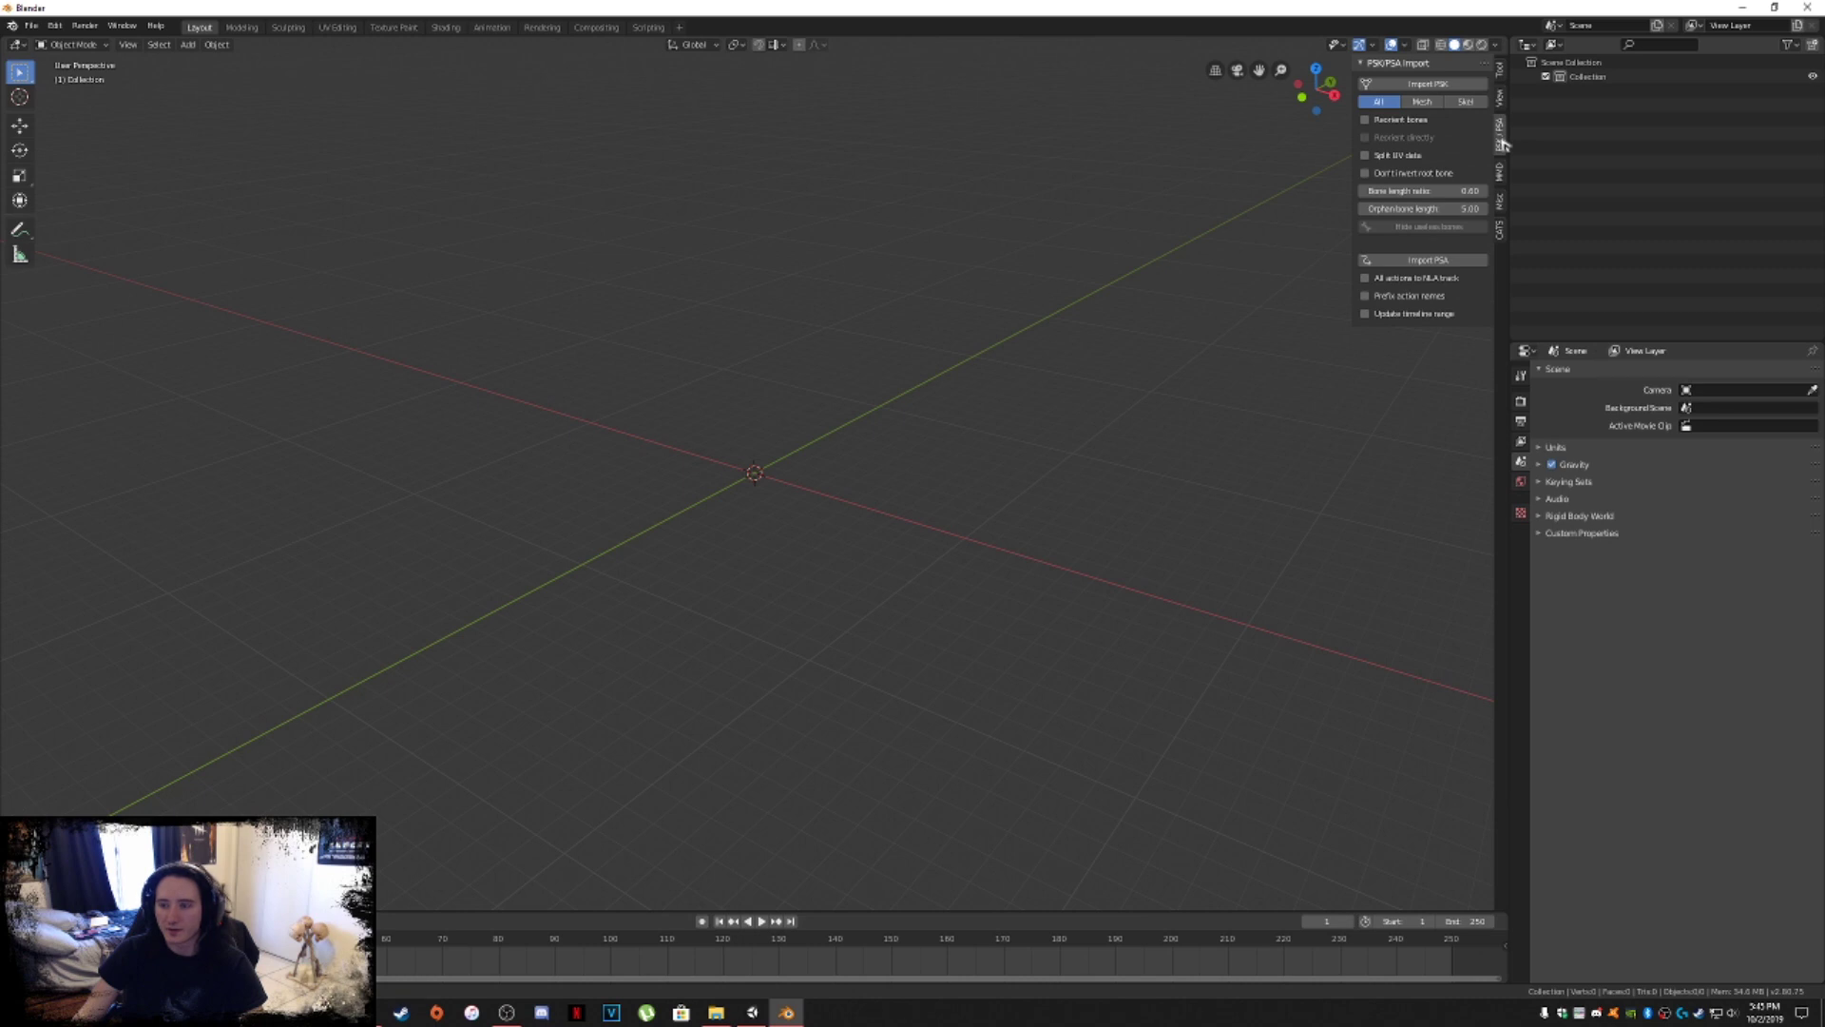
click(1500, 230)
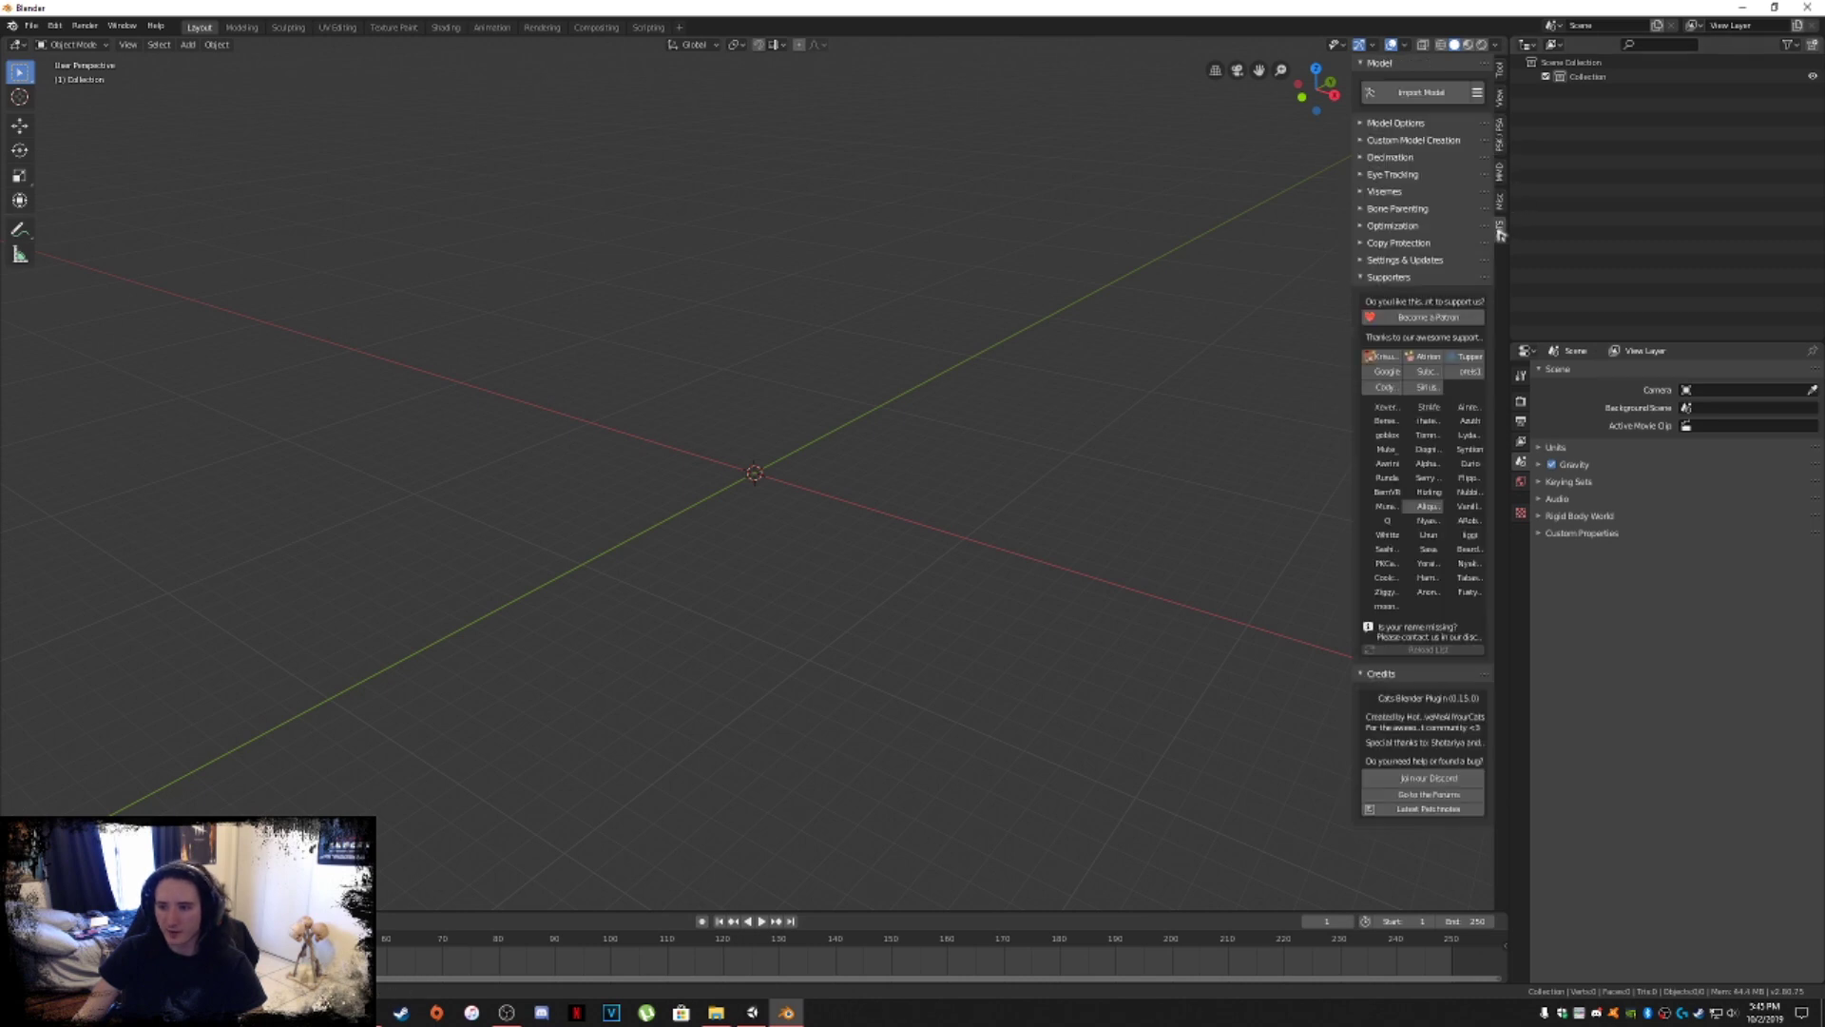
click(1500, 140)
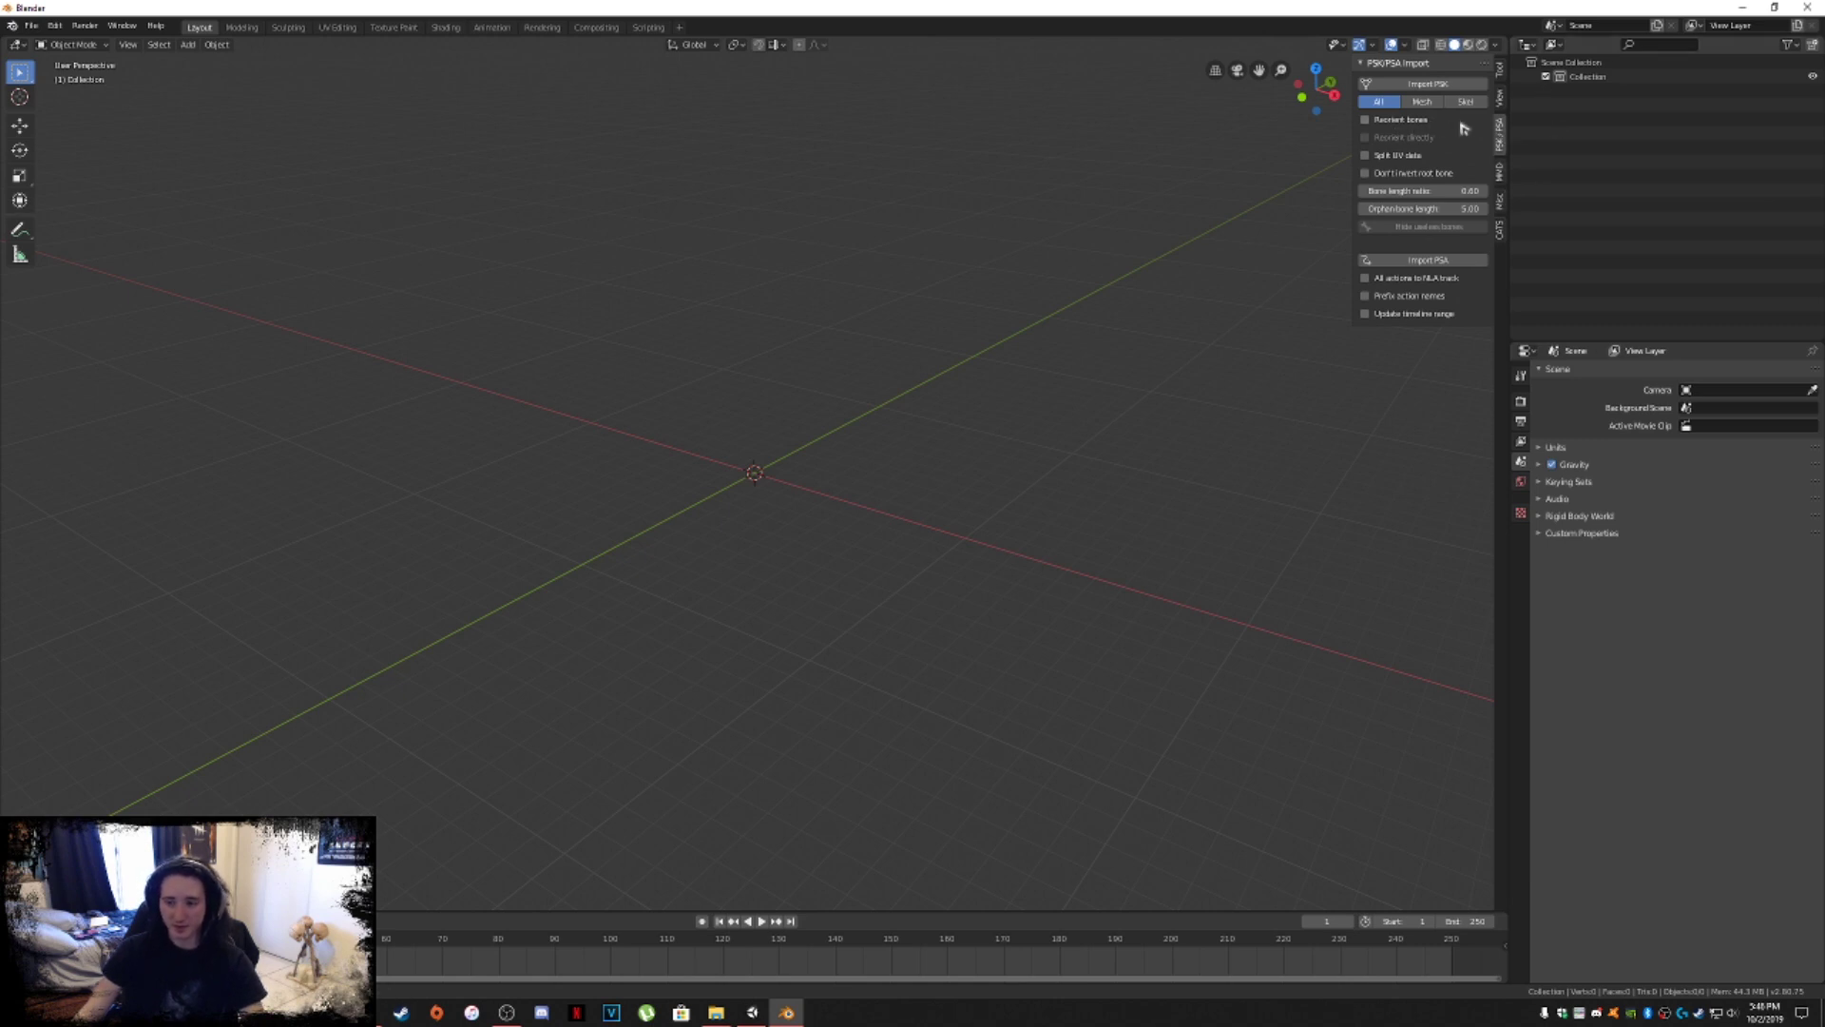
Enable Don't invert root bone and bring up the Import PSK file browser.
click(1420, 176)
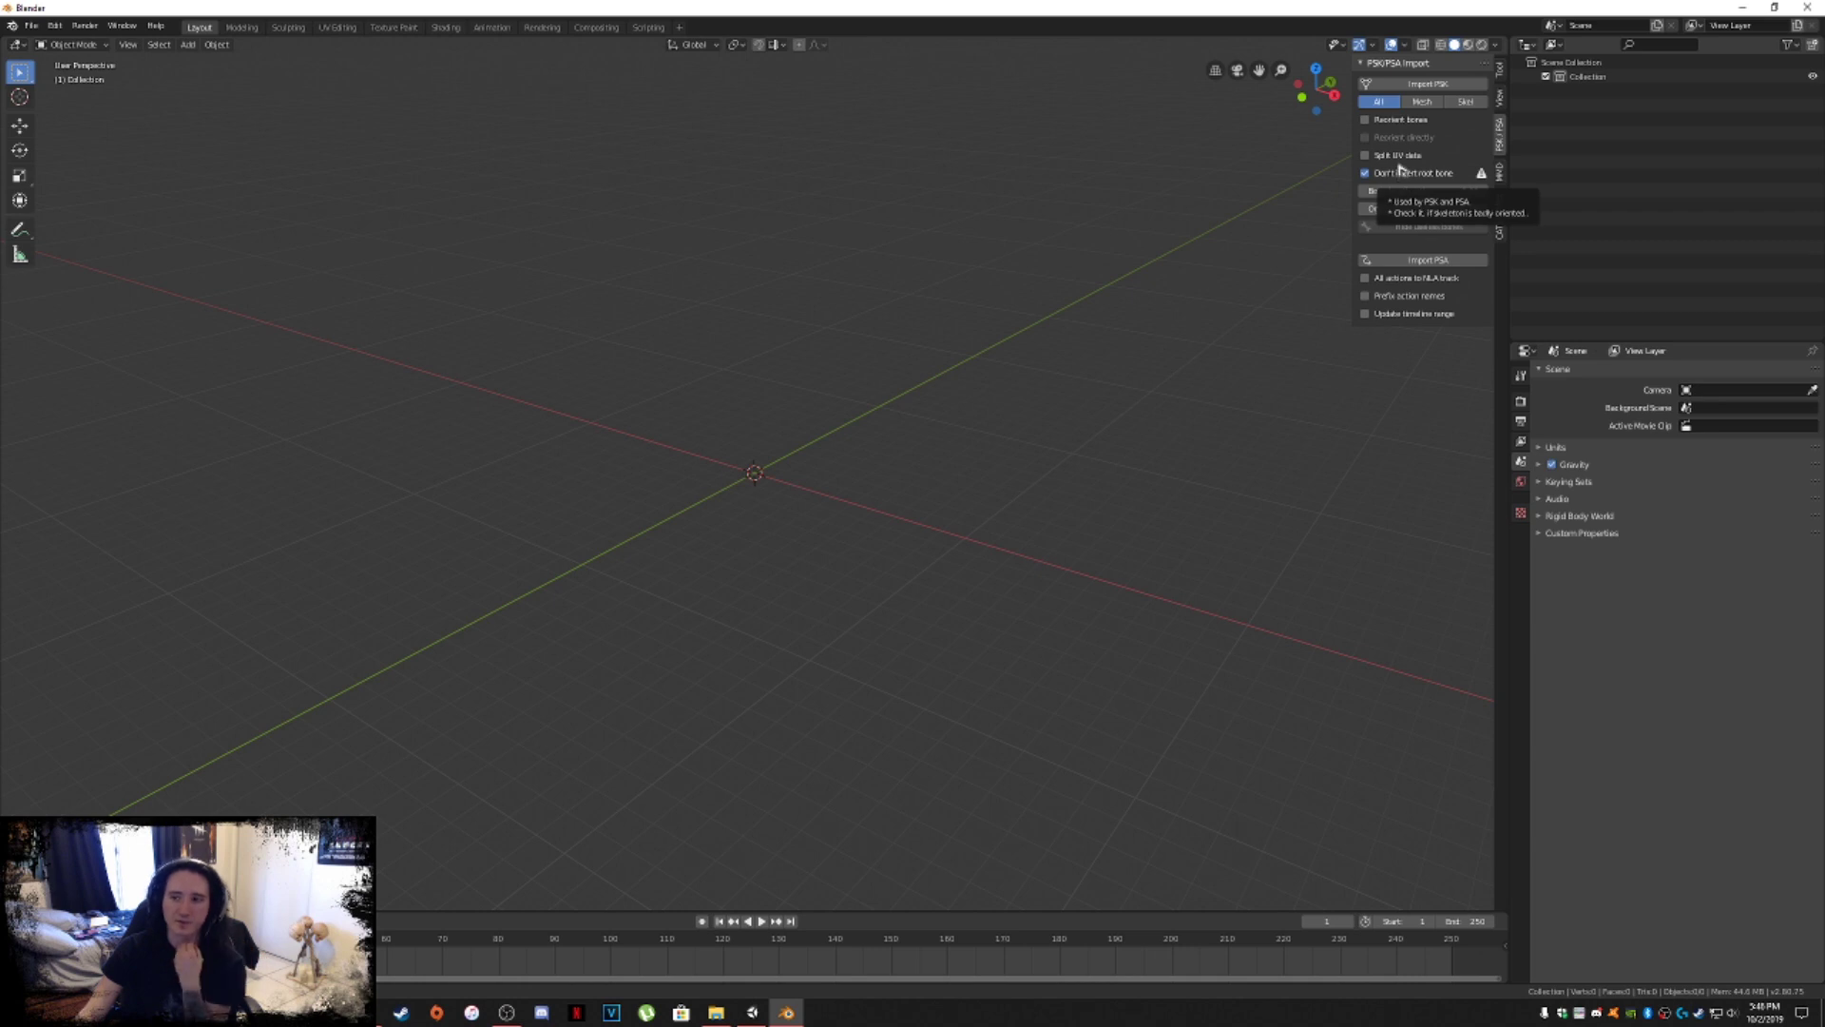
click(1428, 84)
Import GK_Body009_REF.psk from Desktop\Clown\Game\Characters\Slashers\Guenk\Models\Bodies.
click(55, 120)
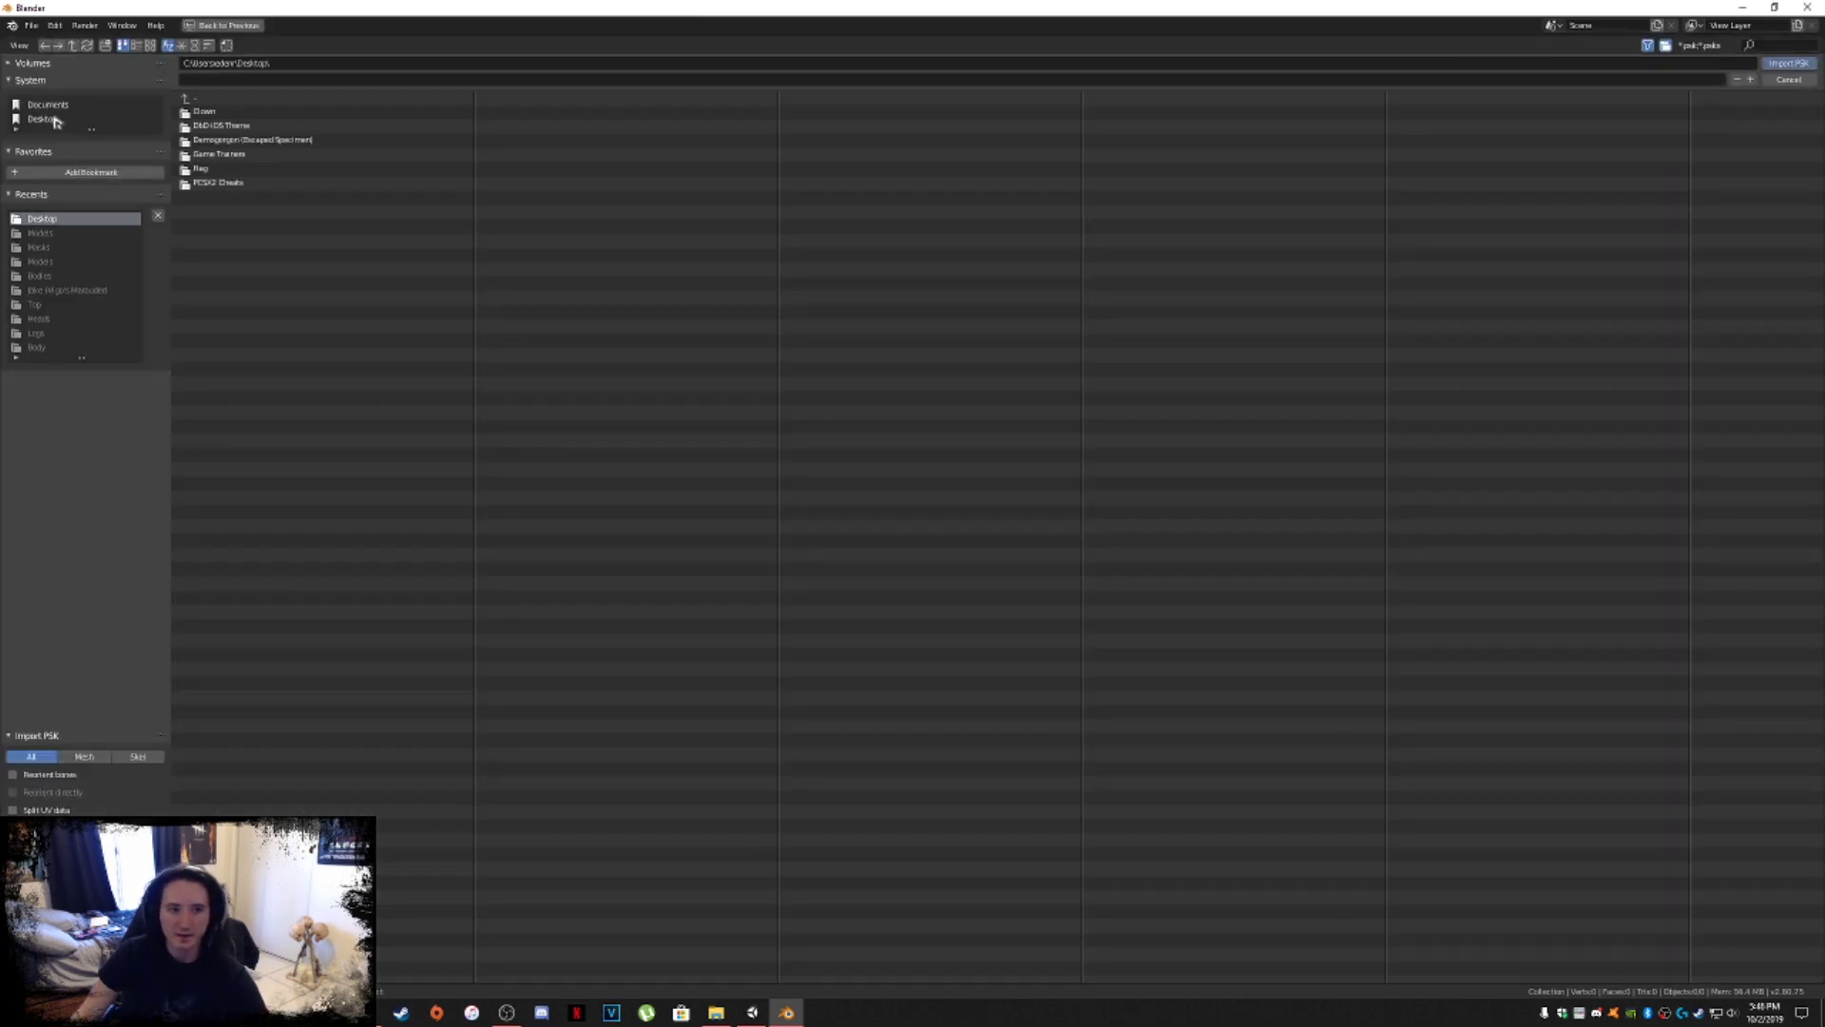
double_click(222, 112)
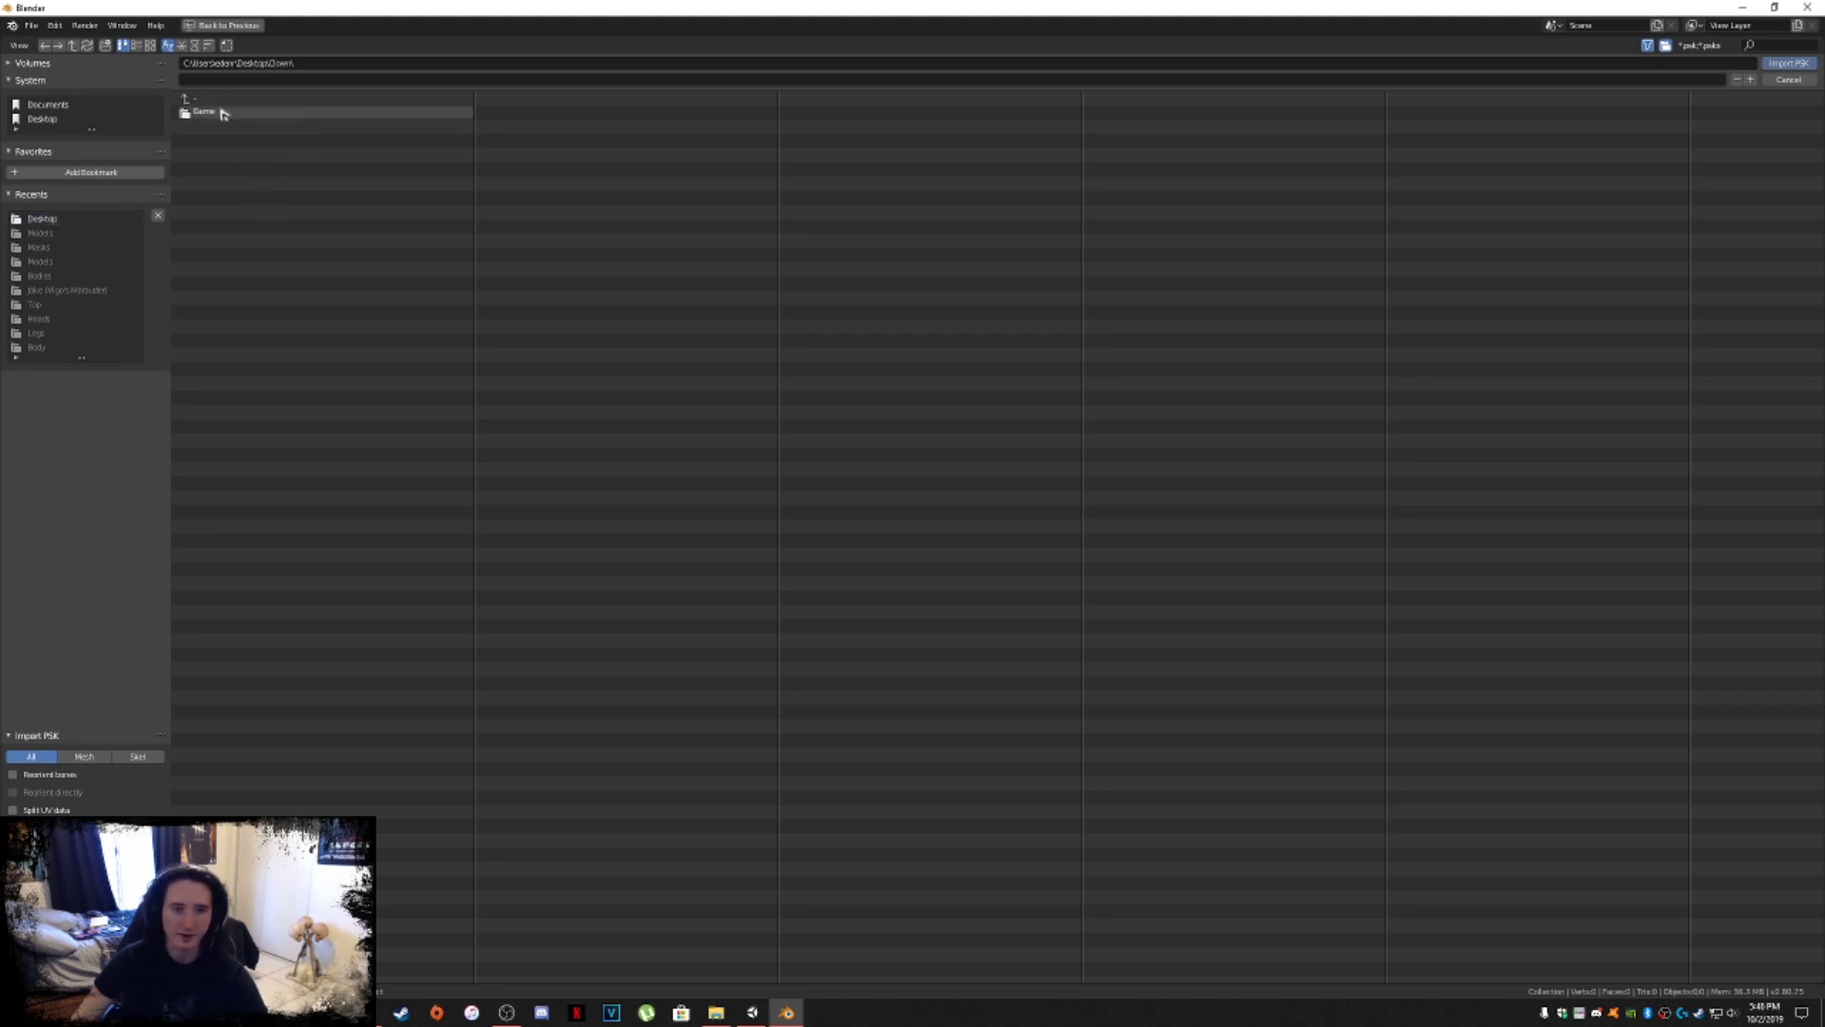
double_click(224, 113)
double_click(222, 112)
double_click(221, 112)
double_click(221, 112)
double_click(225, 125)
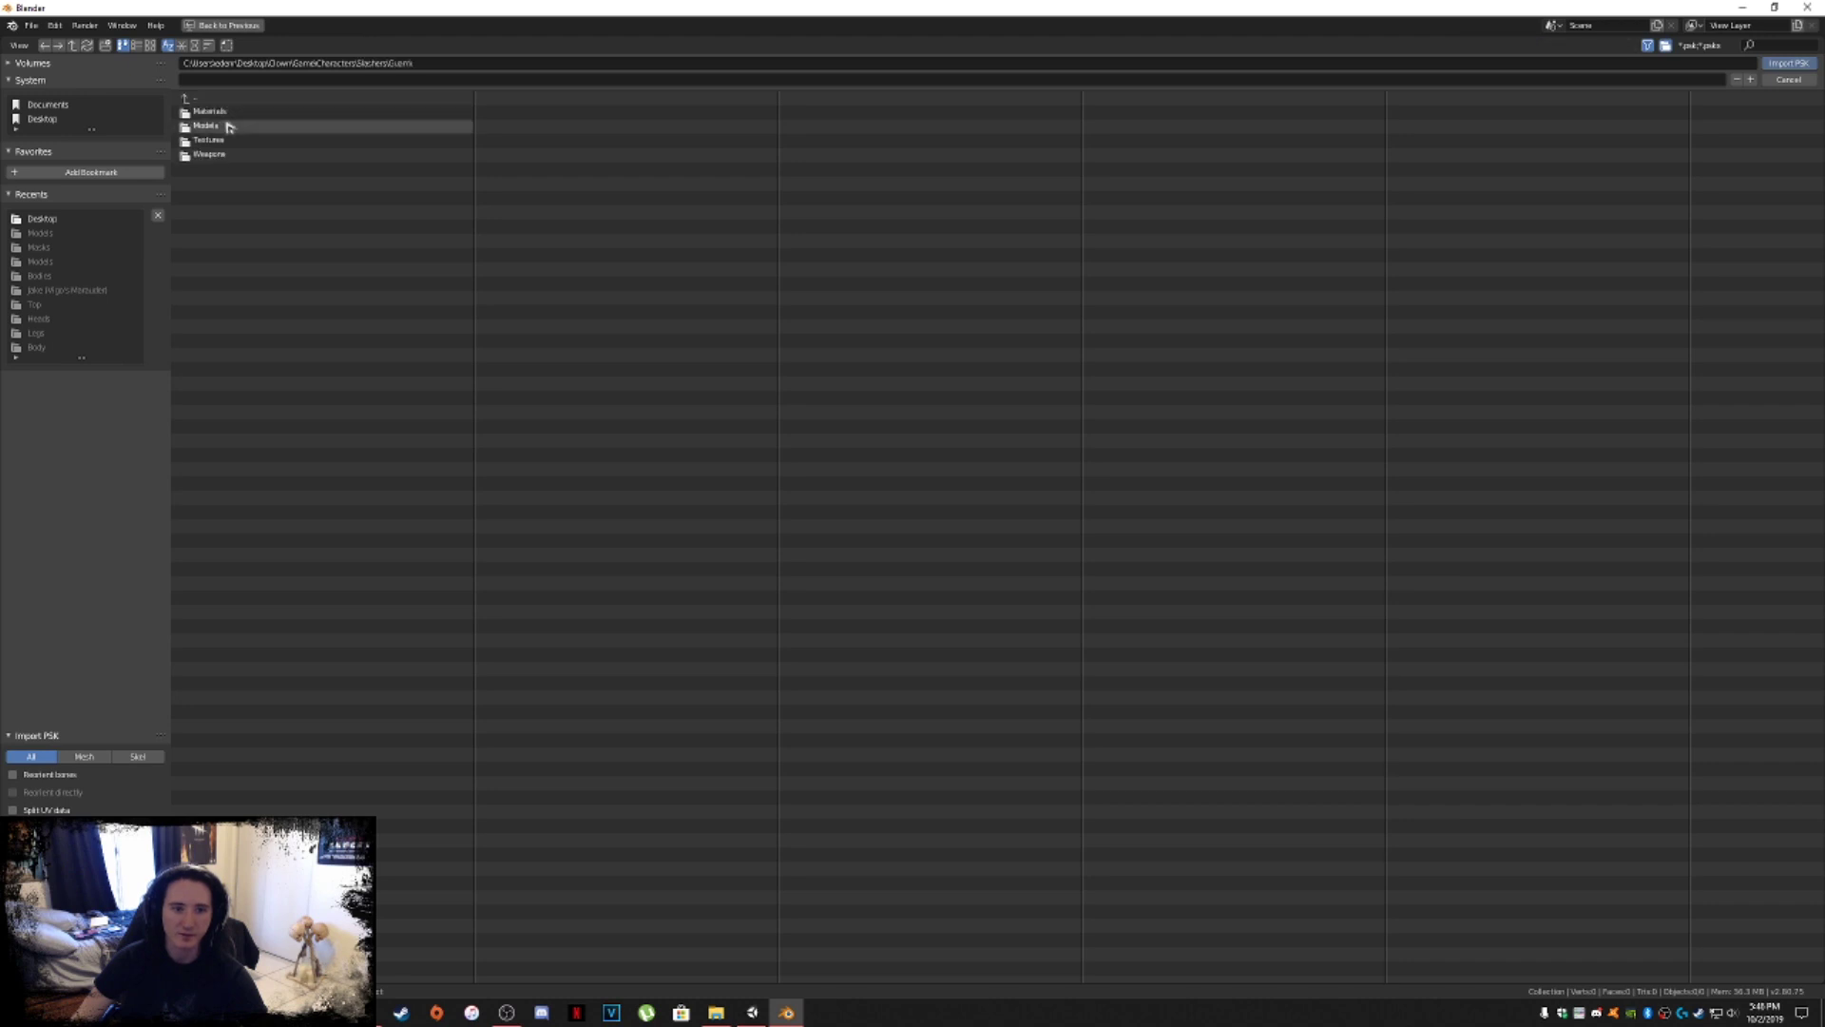
double_click(228, 125)
double_click(233, 126)
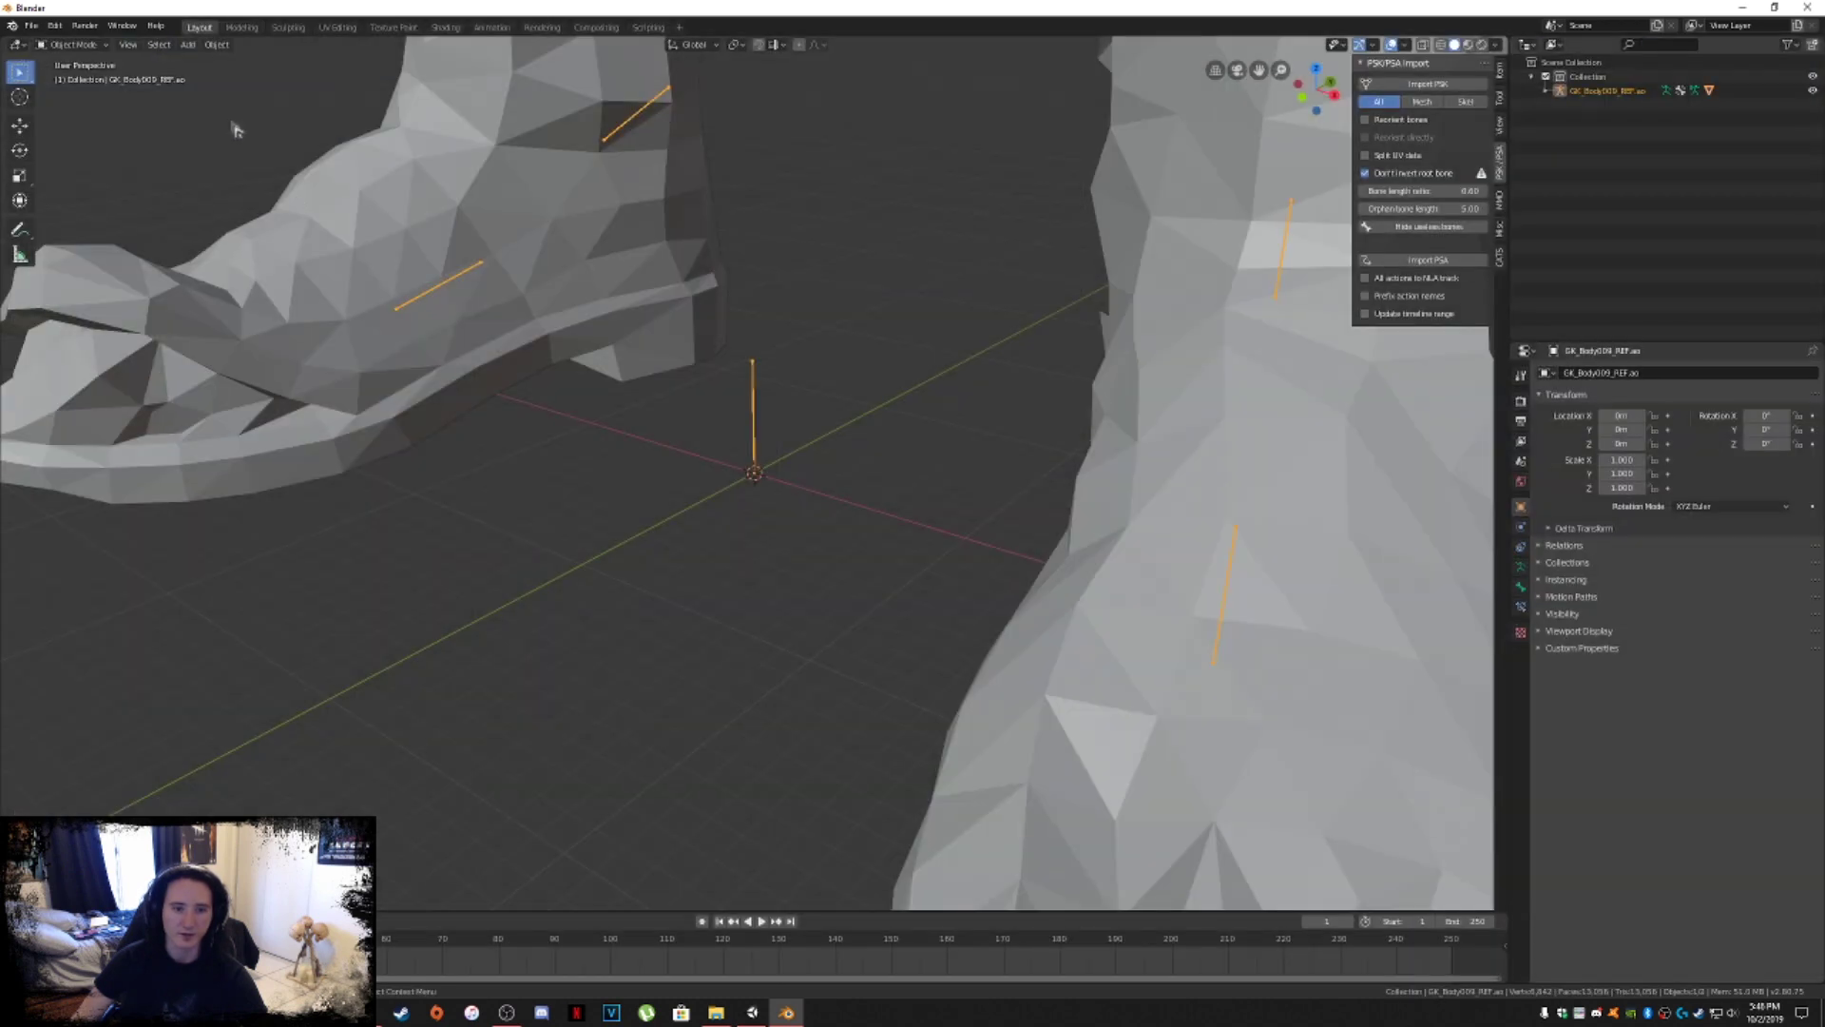
Orbit around the imported body and apply smooth shading to the character mesh.
scroll(532, 456, down, 10)
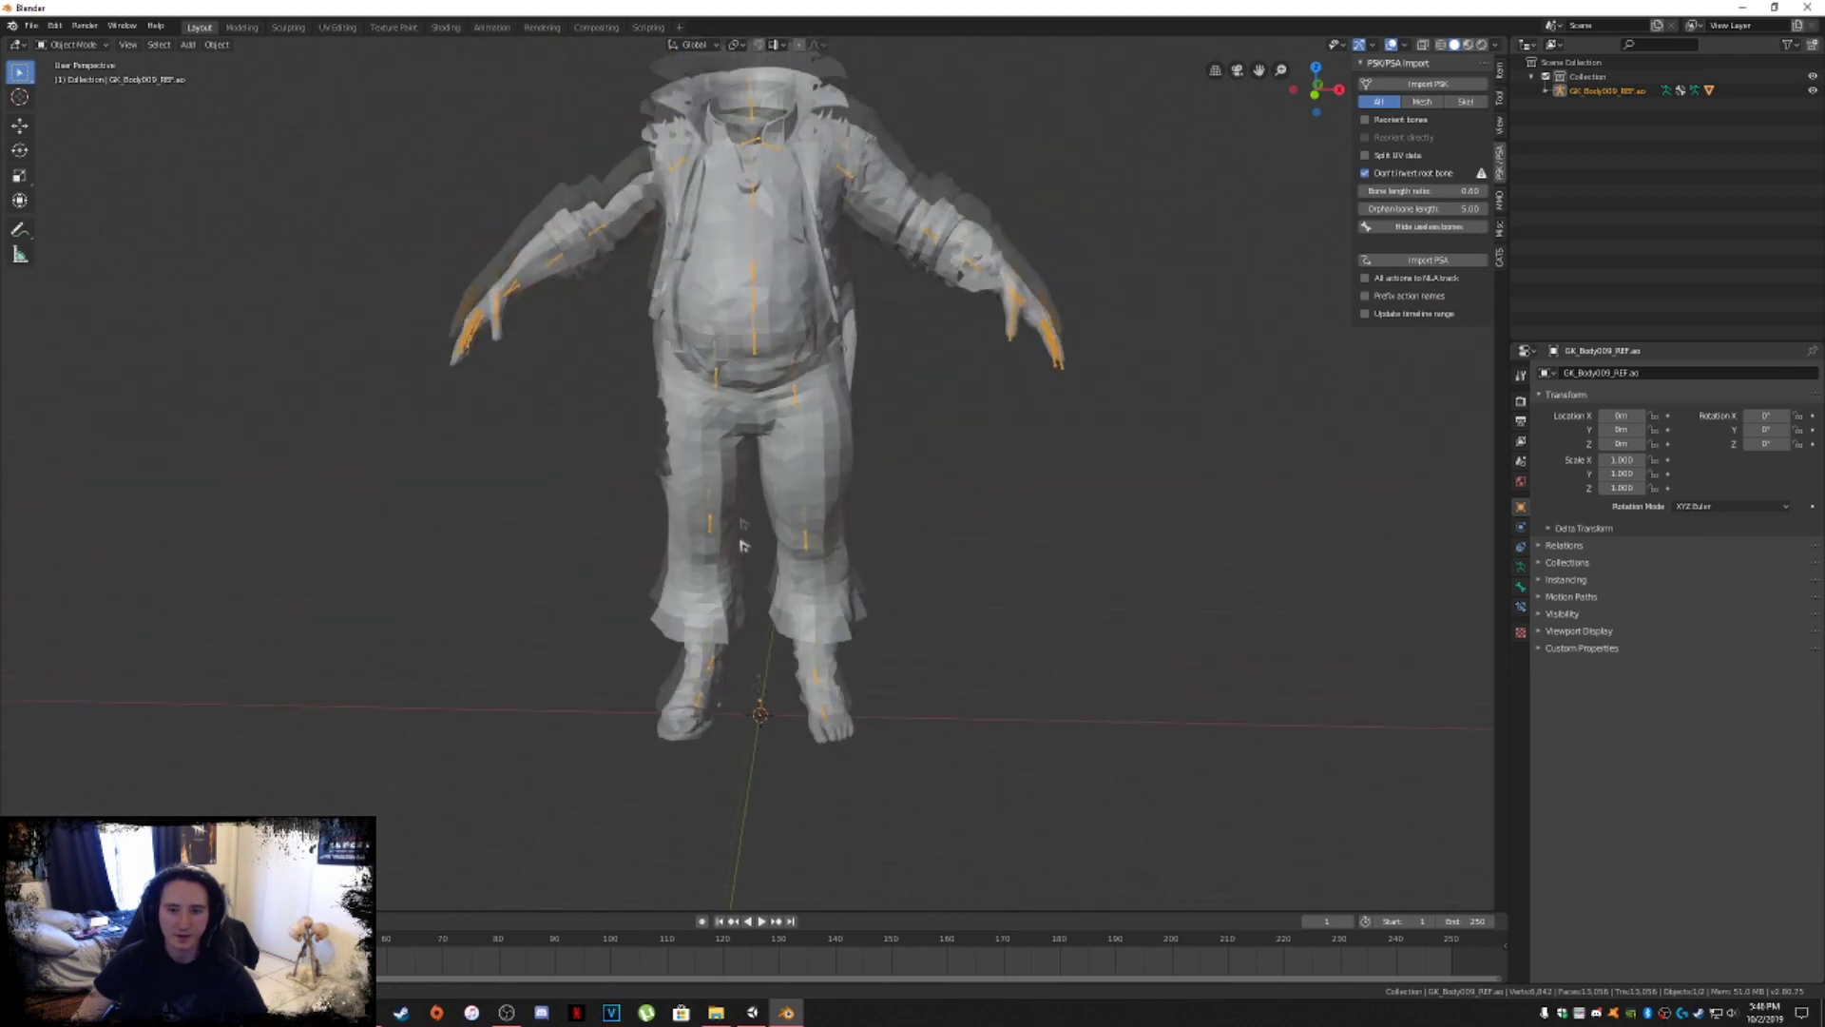
scroll(754, 646, down, 2)
middle_drag(754, 646, 817, 485)
right_click(818, 485)
click(768, 433)
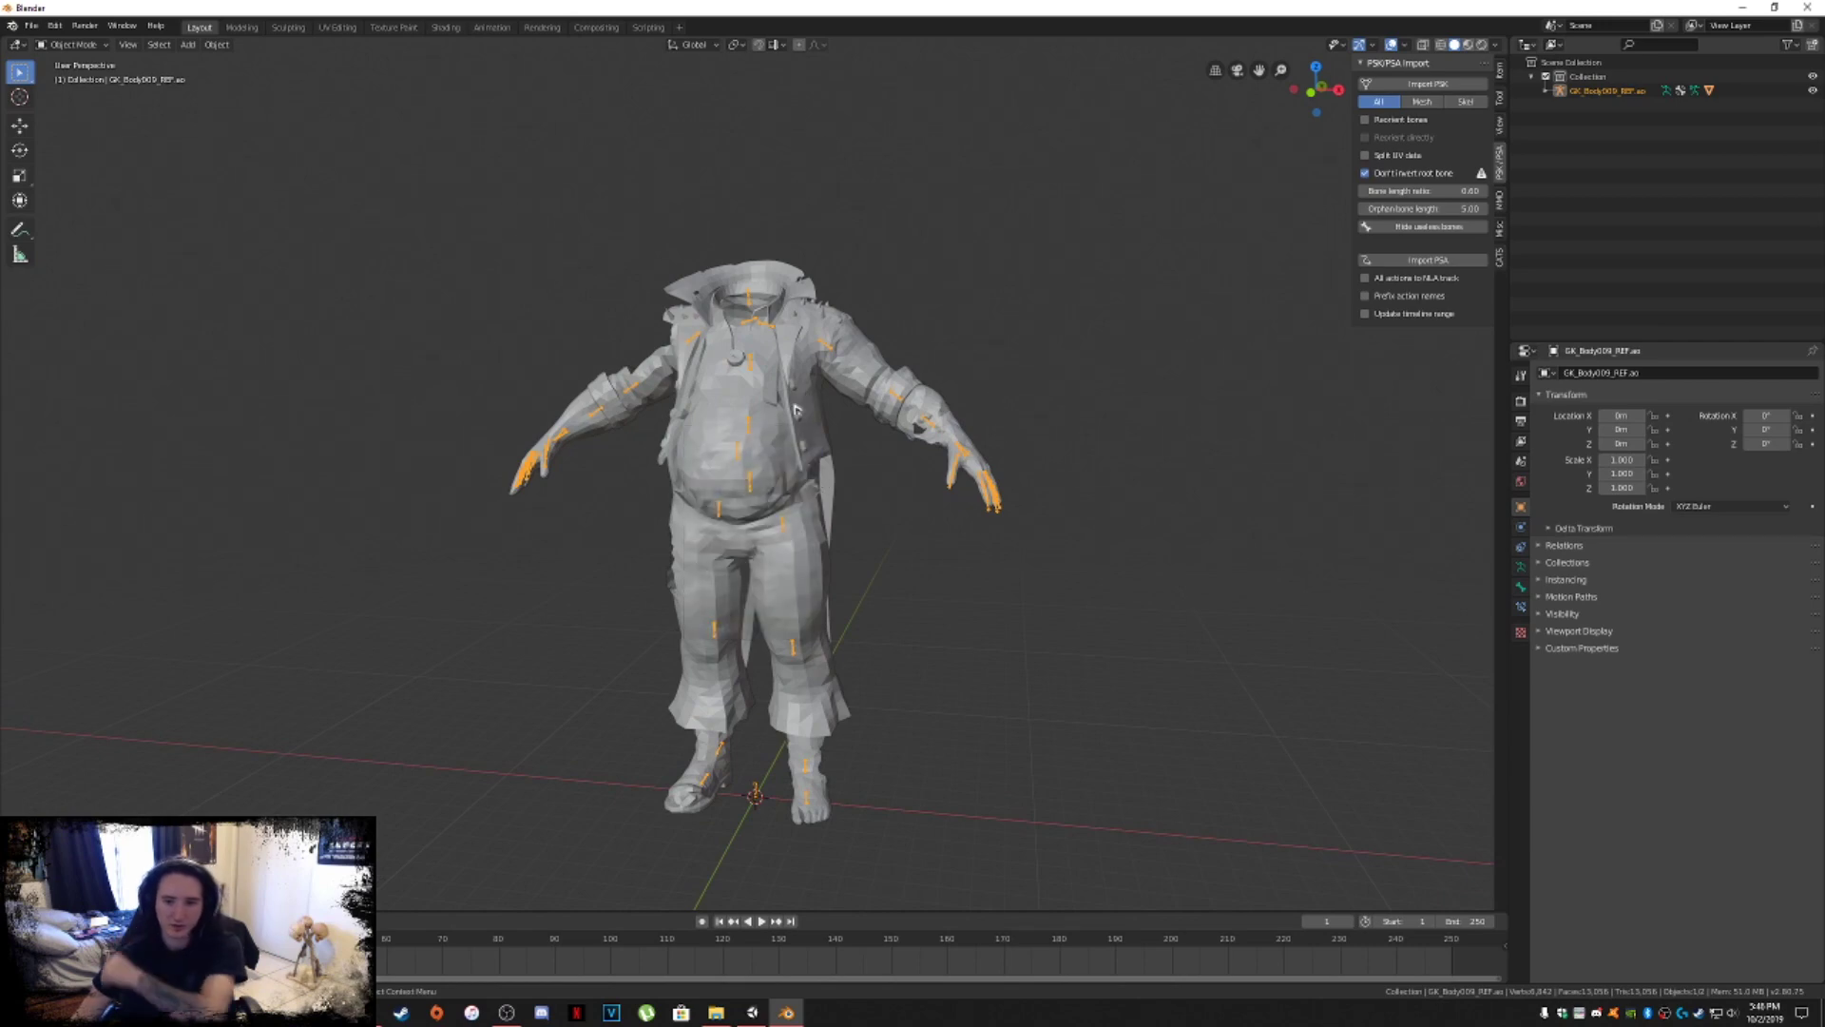
right_click(768, 432)
click(865, 388)
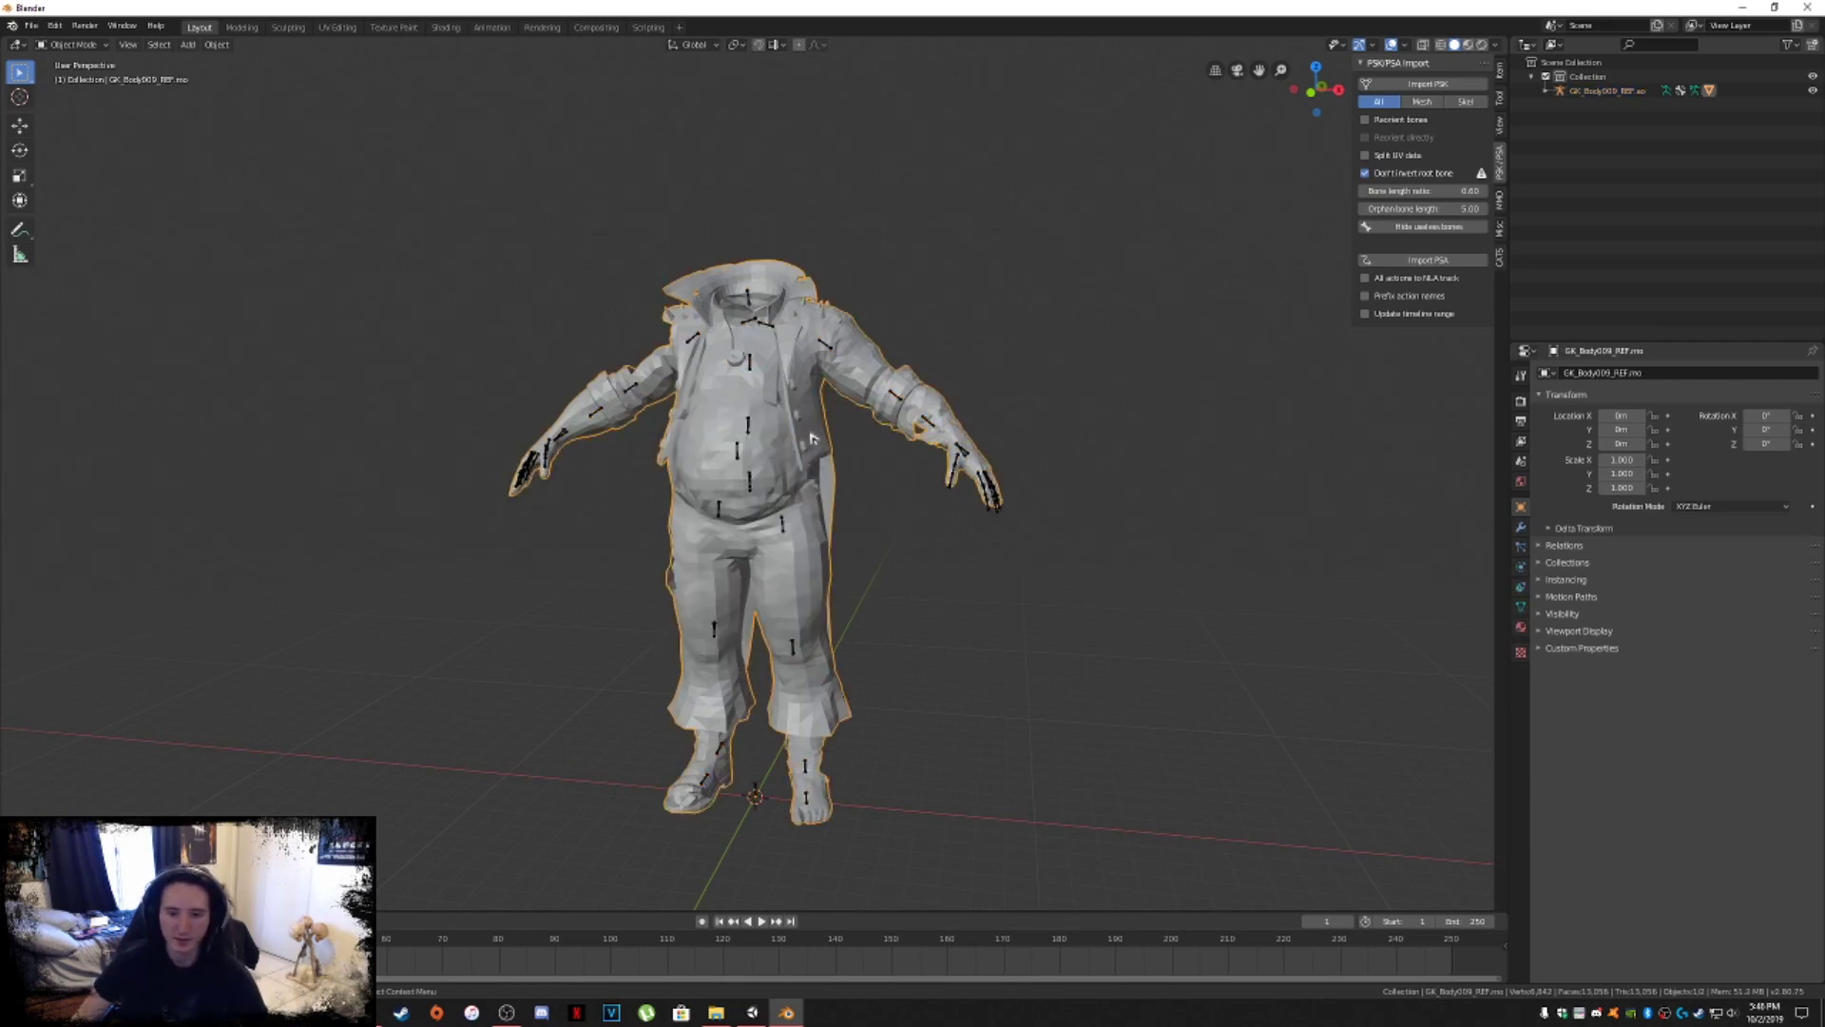
scroll(840, 495, up, 5)
scroll(839, 496, down, 3)
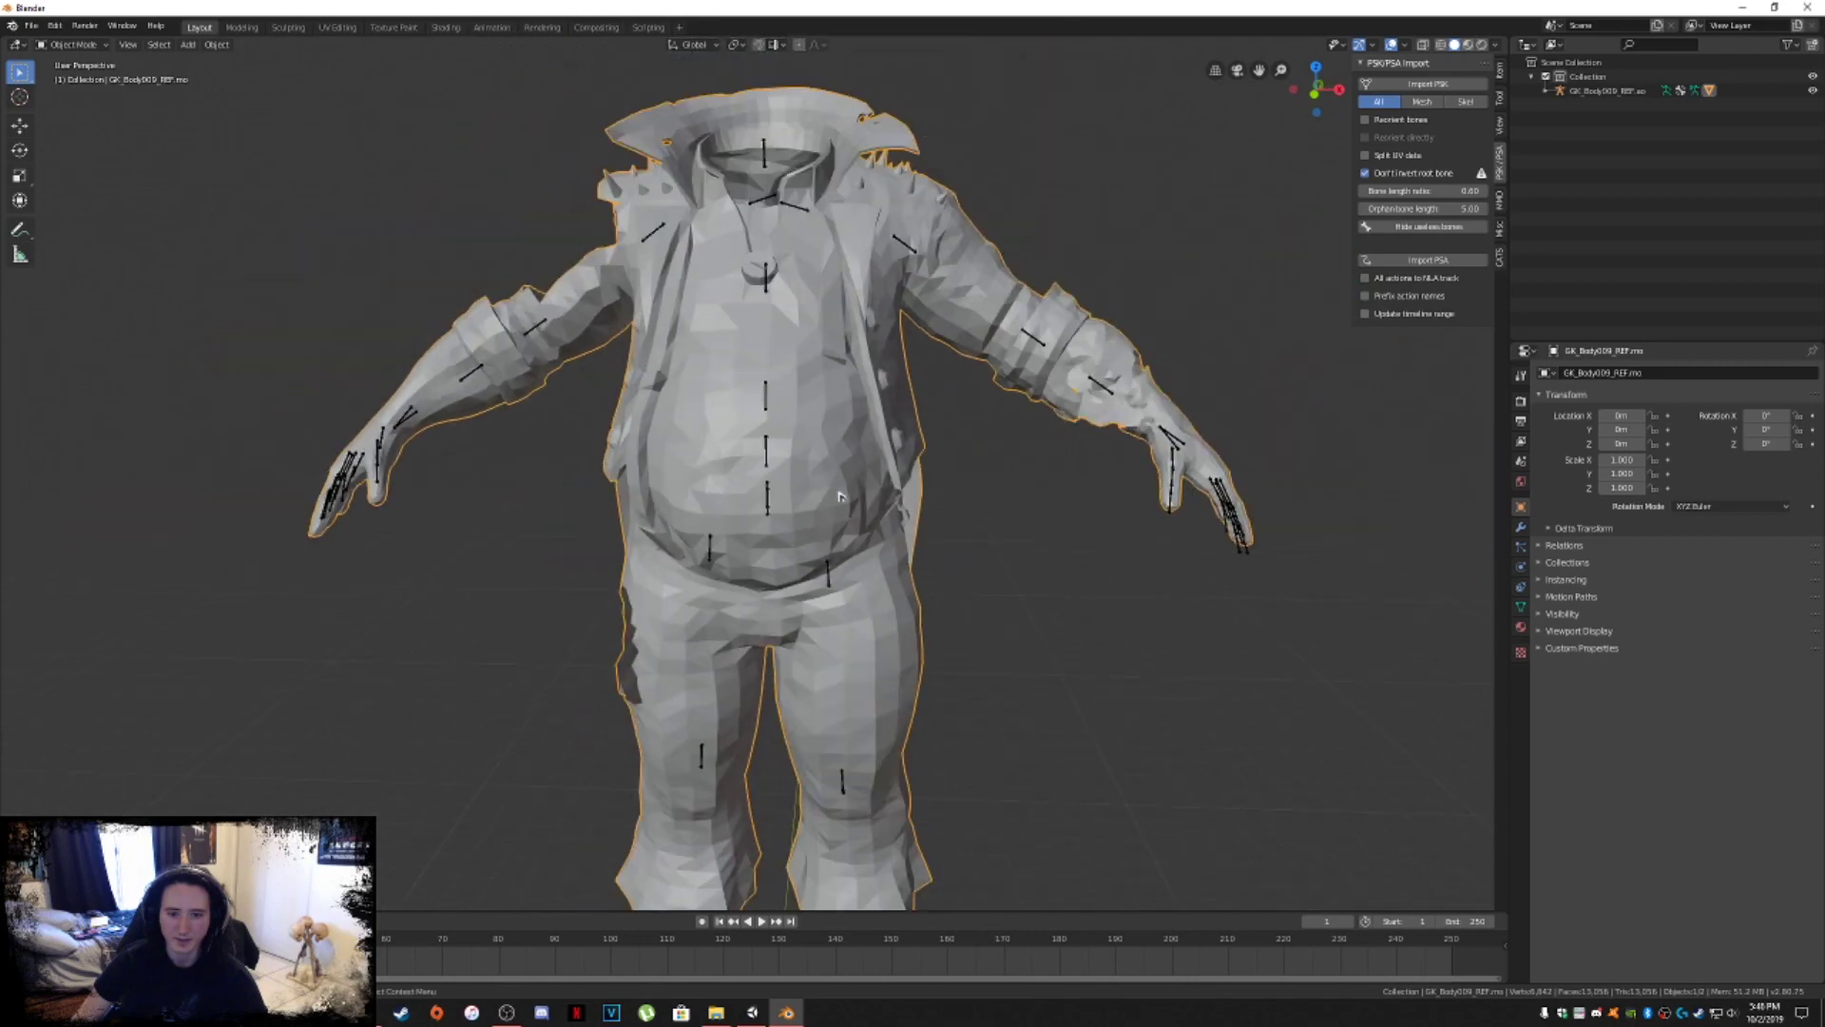
middle_drag(841, 478, 957, 527)
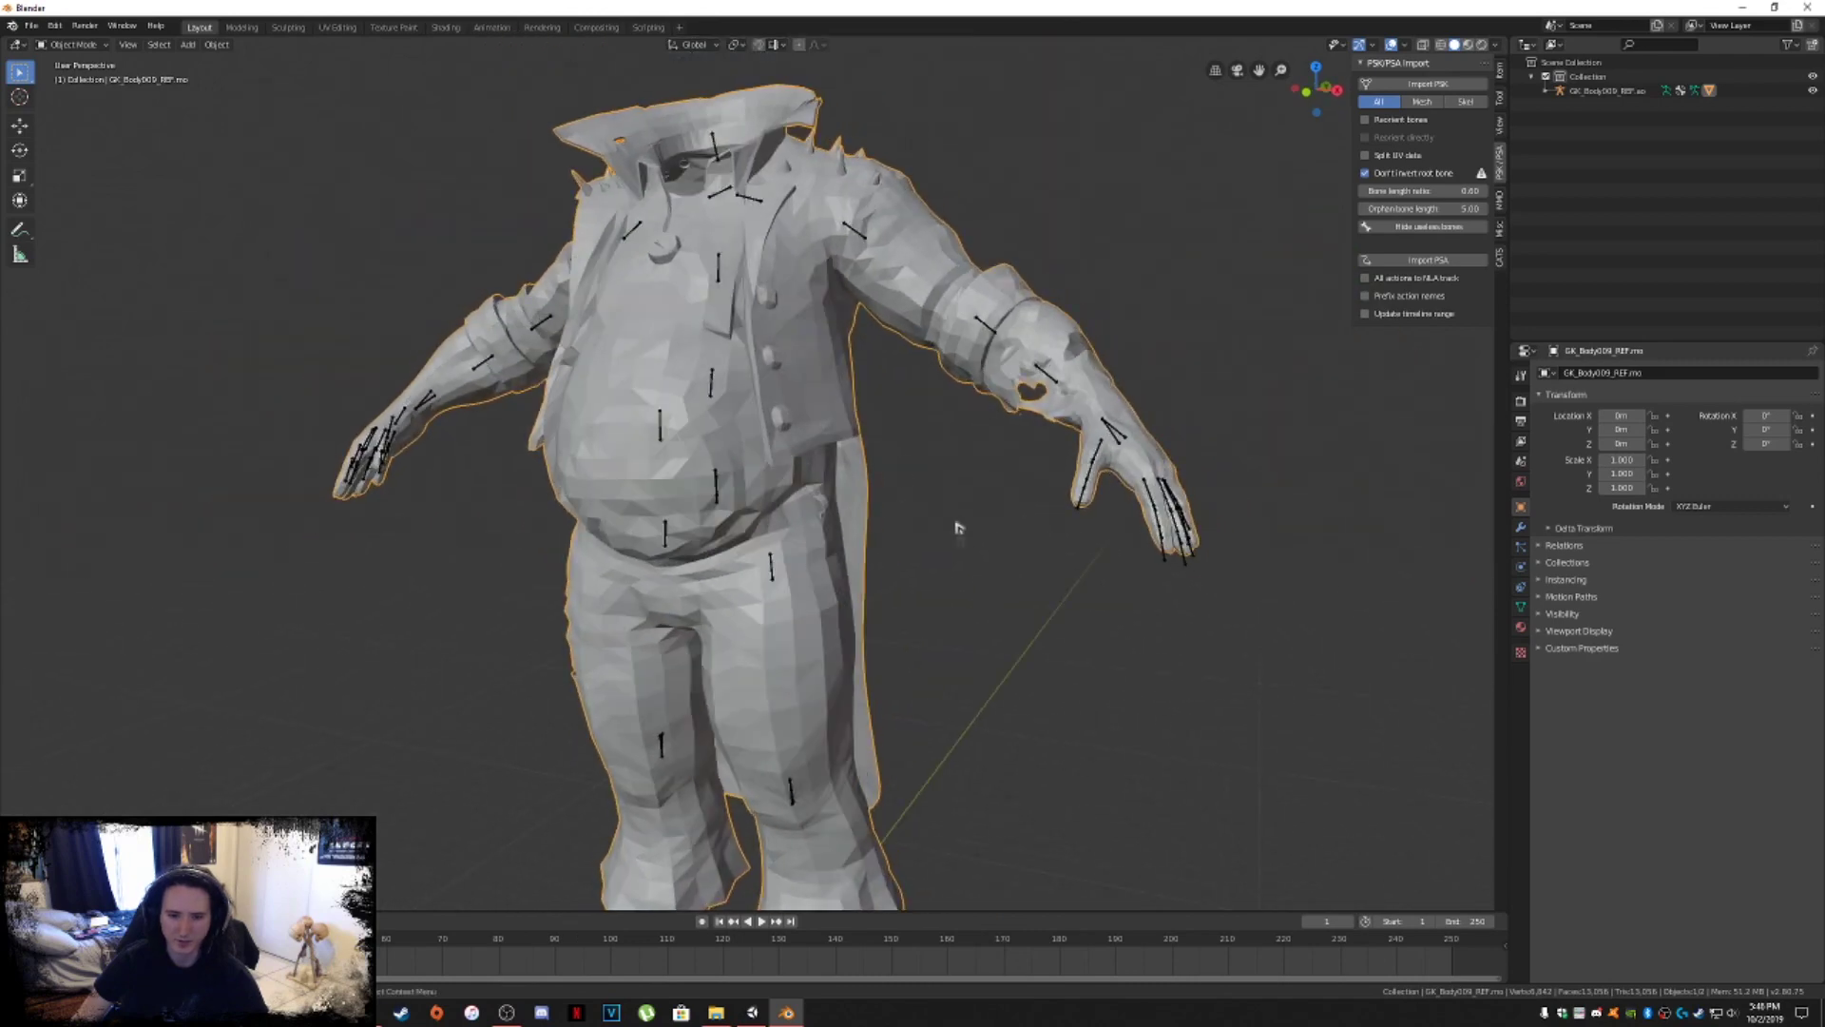
right_click(788, 415)
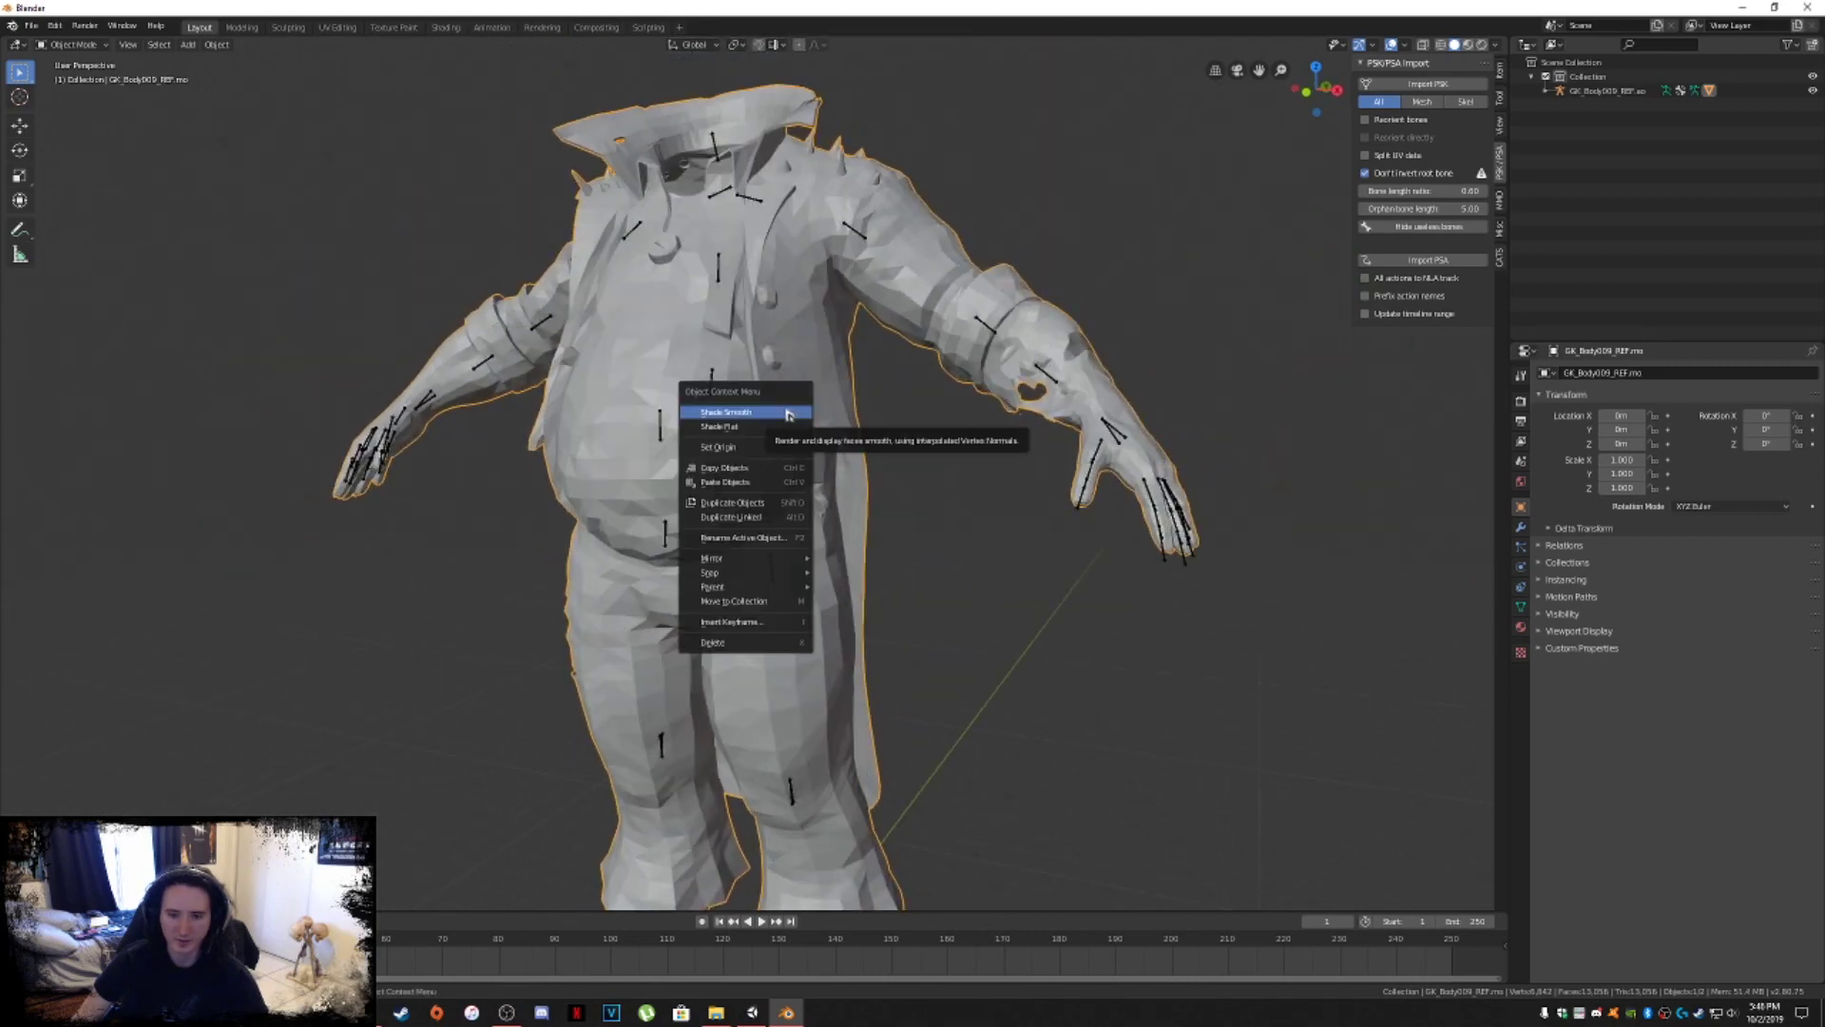
click(788, 415)
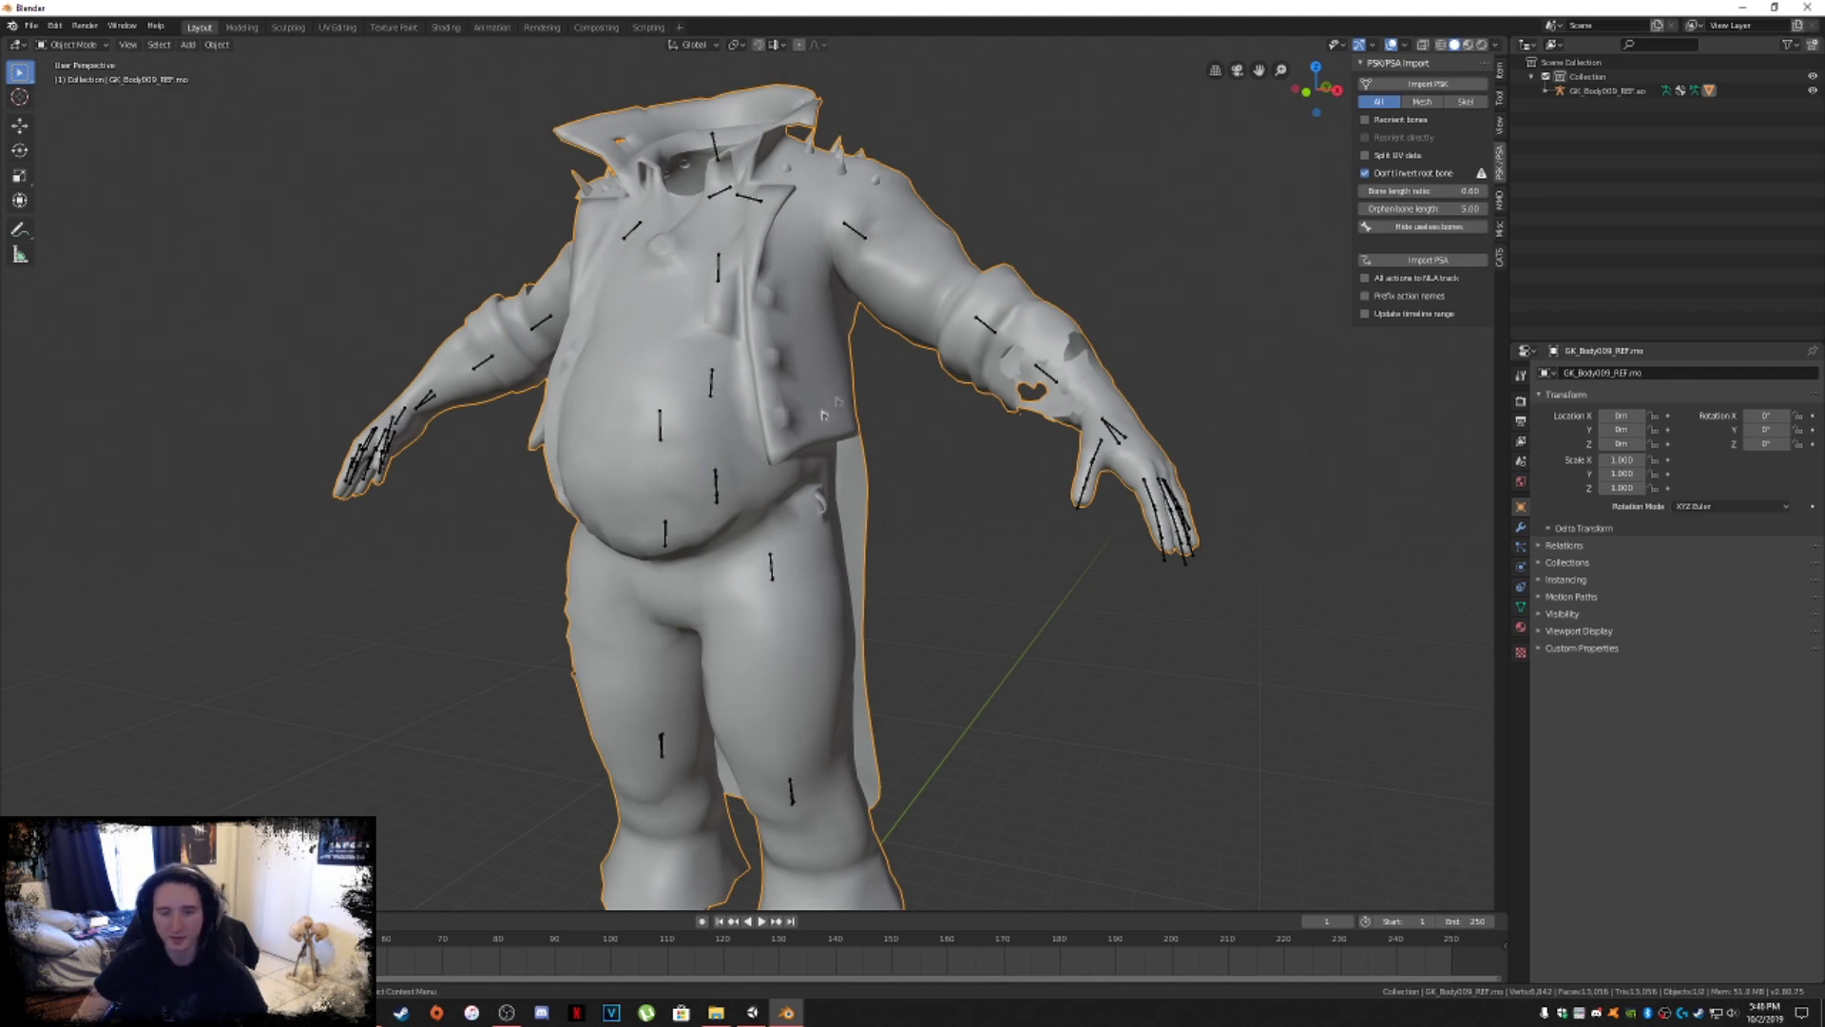
Zoom out to the whole character and bring up the Import PSK file browser again.
middle_drag(868, 551, 1081, 294)
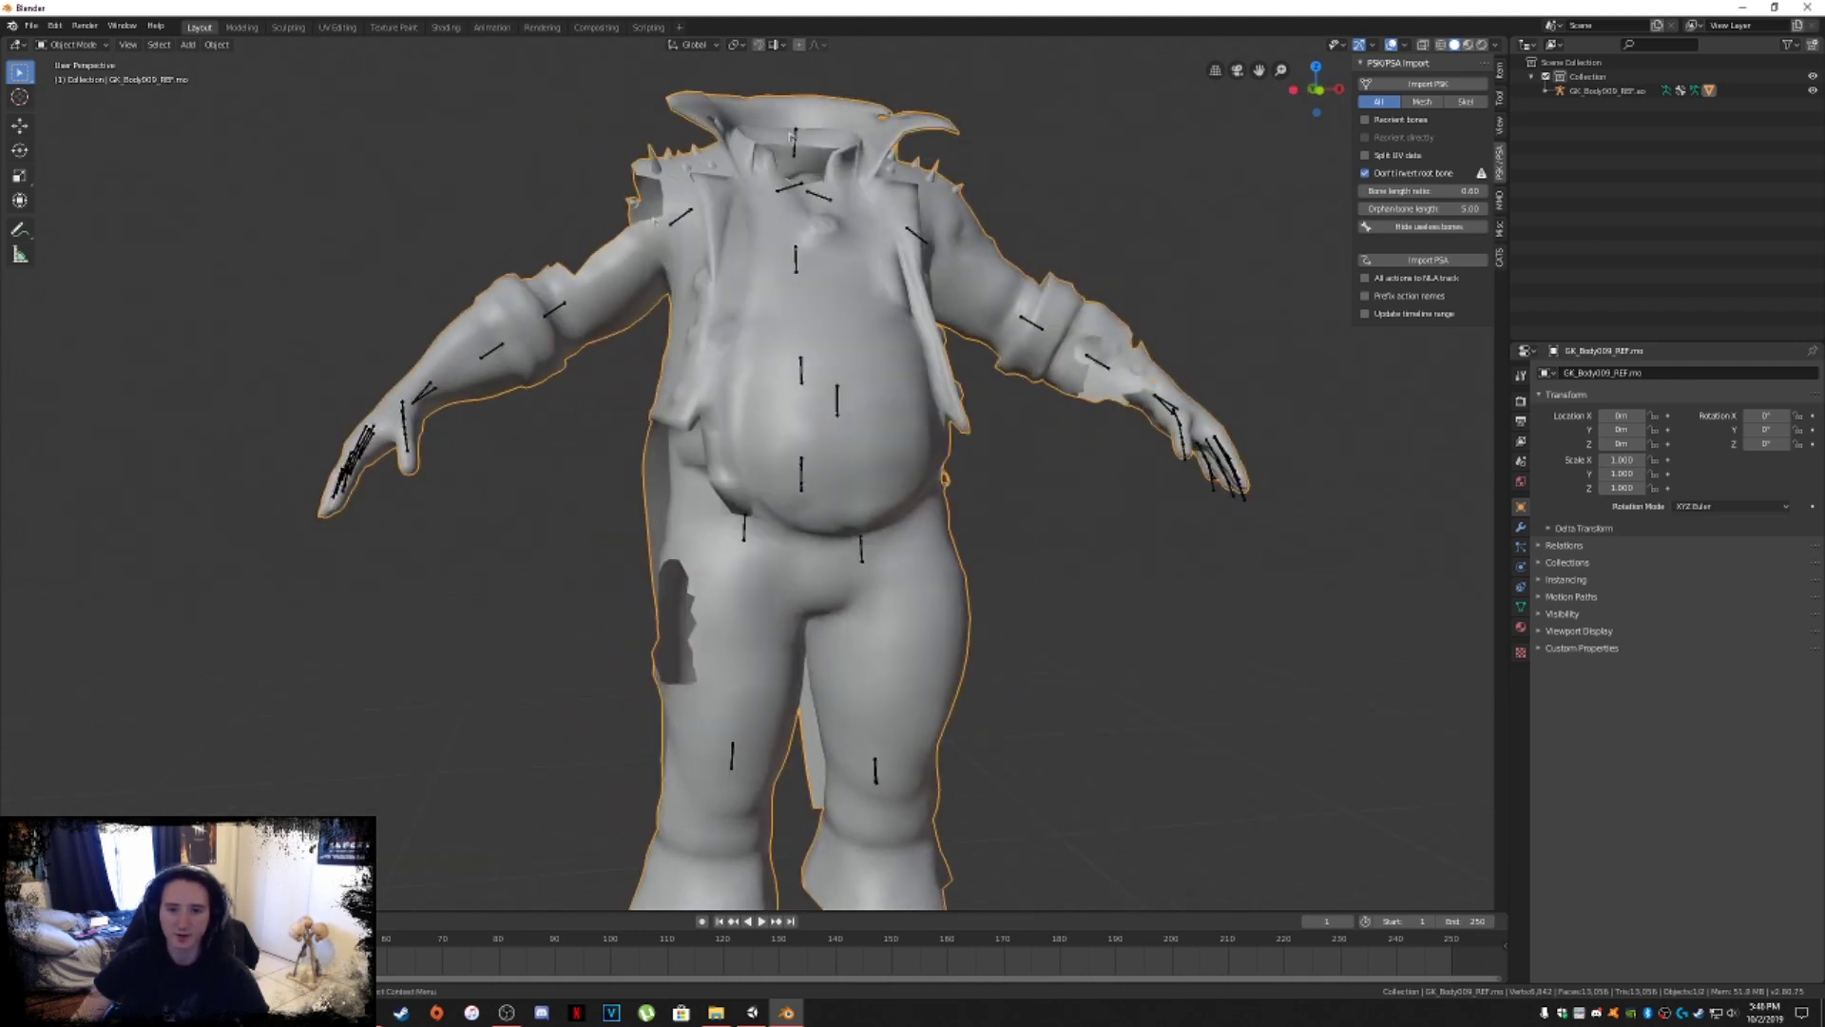
scroll(1005, 537, down, 2)
middle_drag(1004, 537, 965, 529)
scroll(966, 562, down, 2)
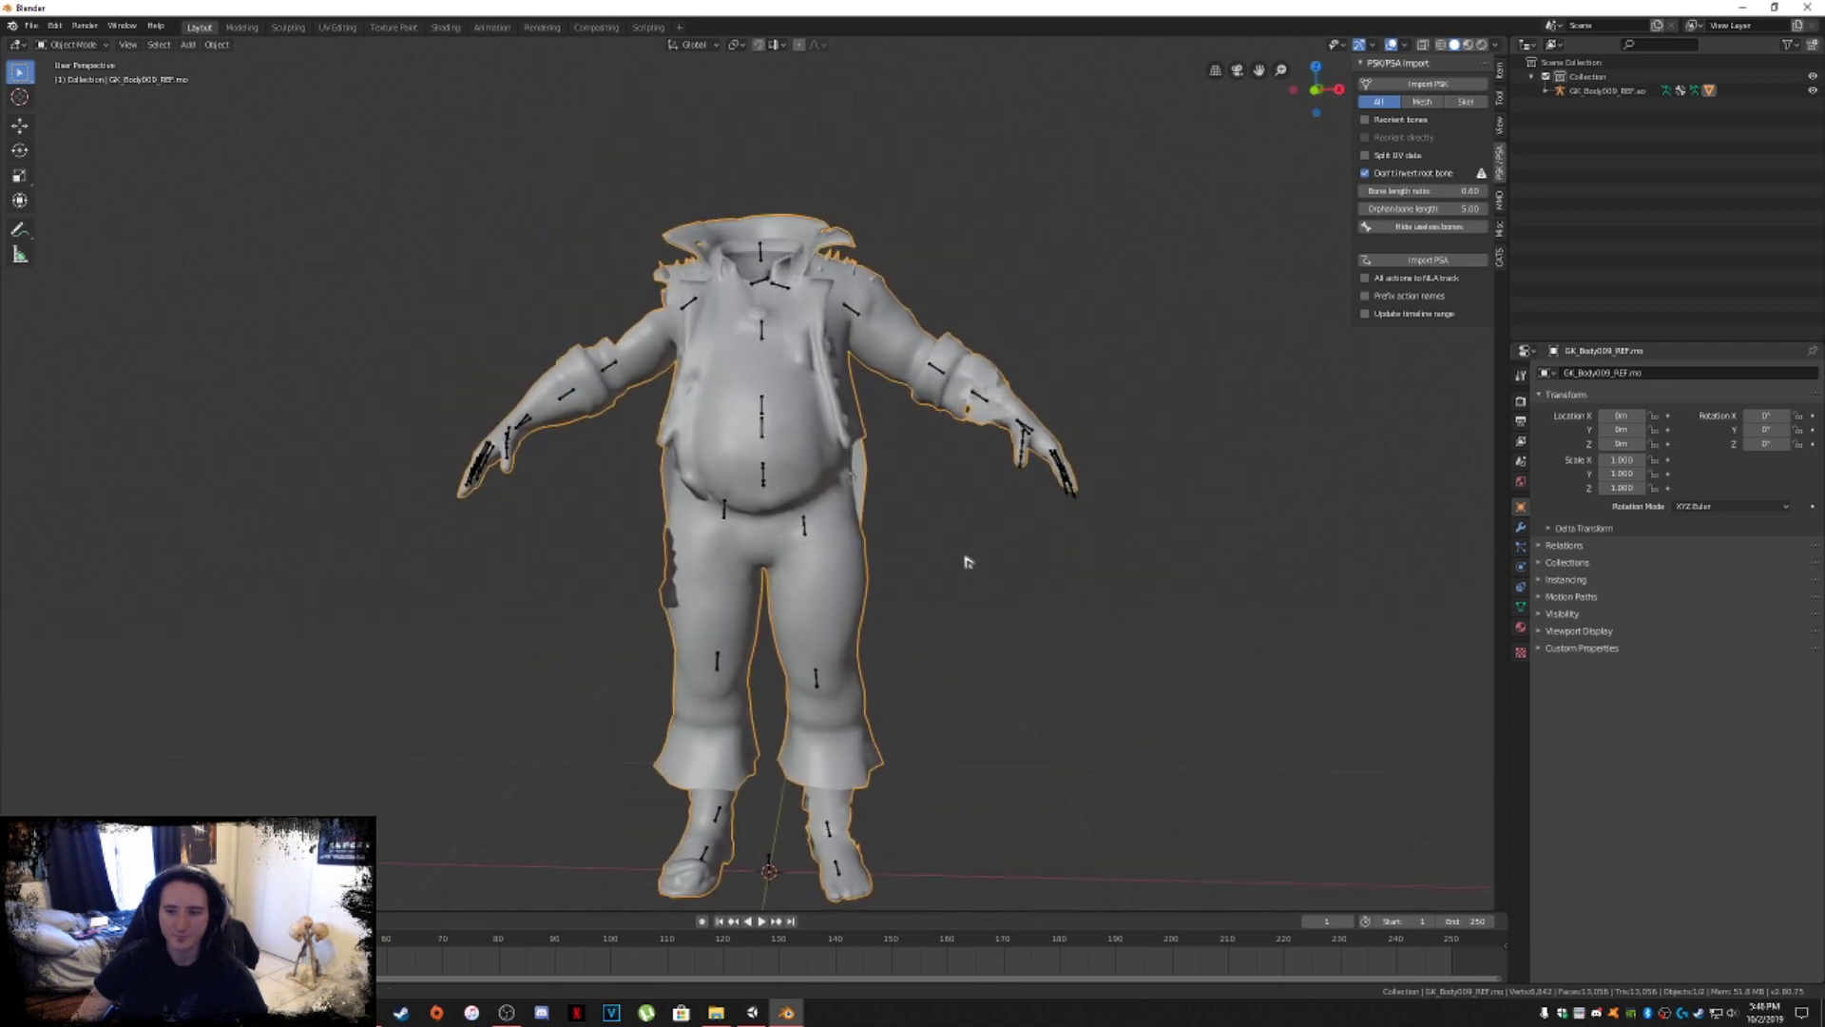
click(1428, 83)
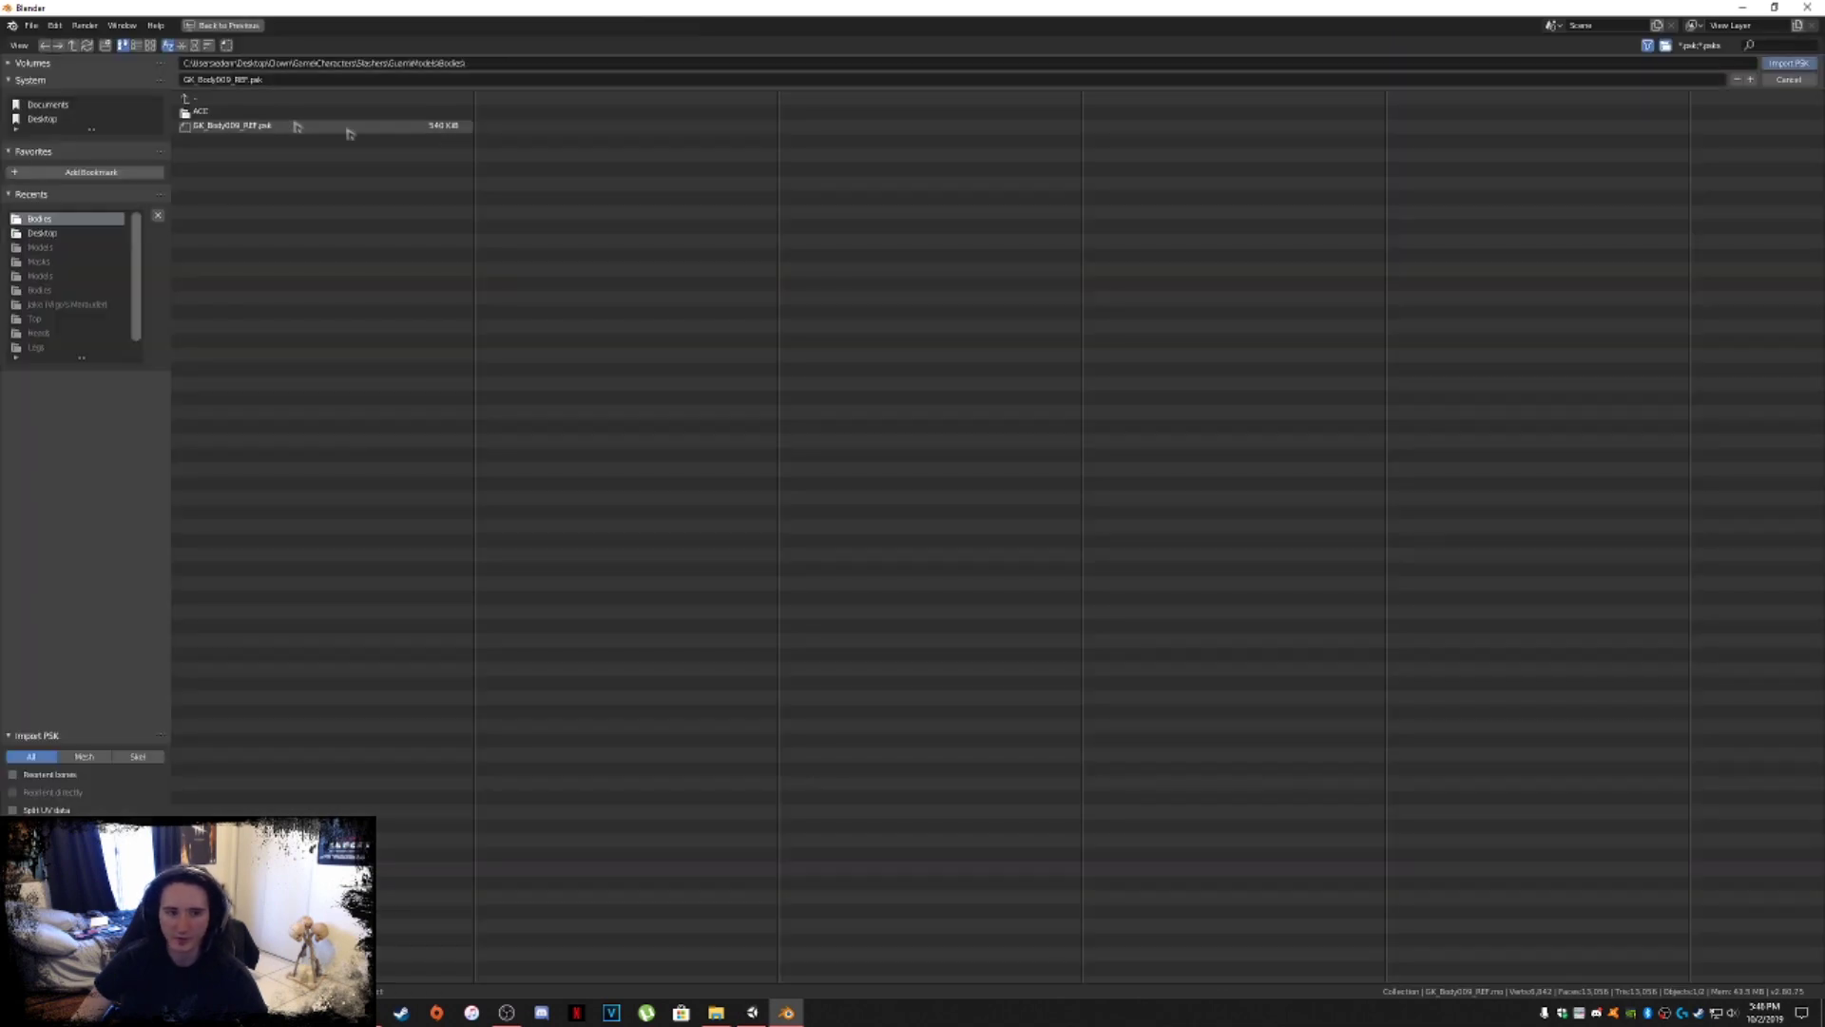
Import GK_Head009_REF.psk from the Heads folder.
click(188, 99)
click(228, 127)
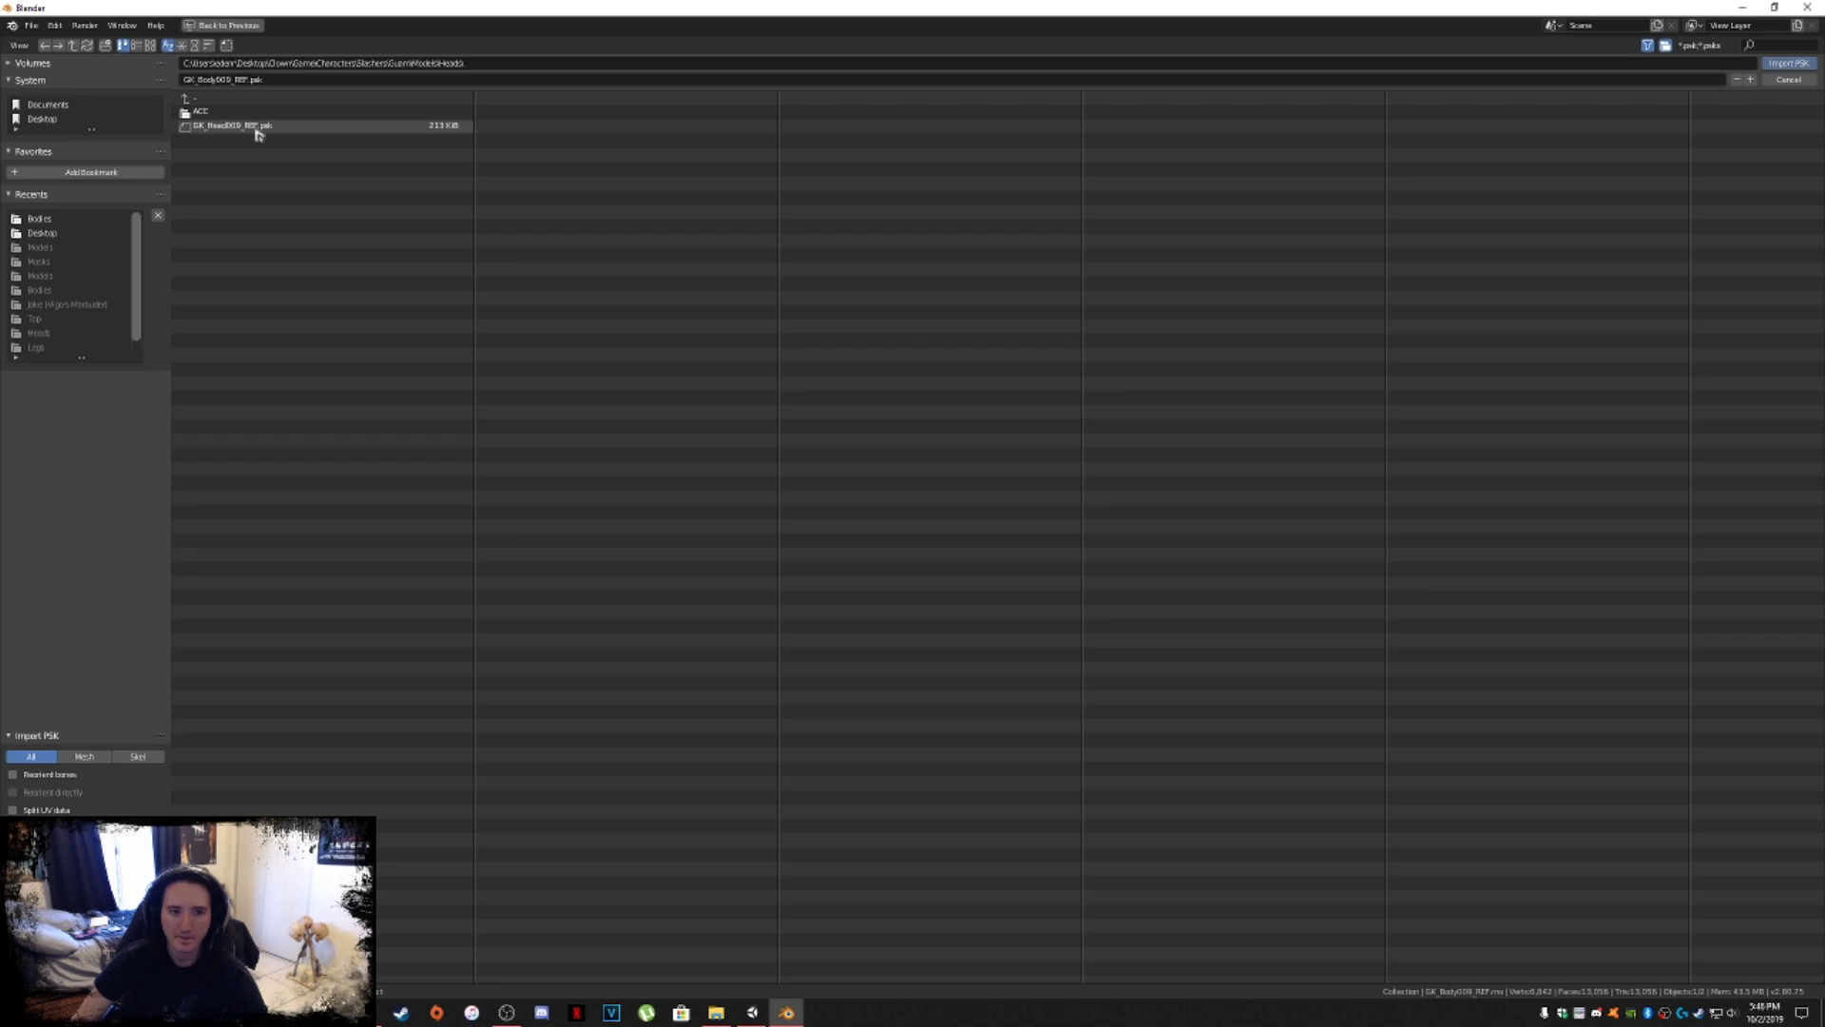
double_click(249, 126)
Check the head sitting on the body and select the head's skeleton.
middle_drag(300, 183, 652, 472)
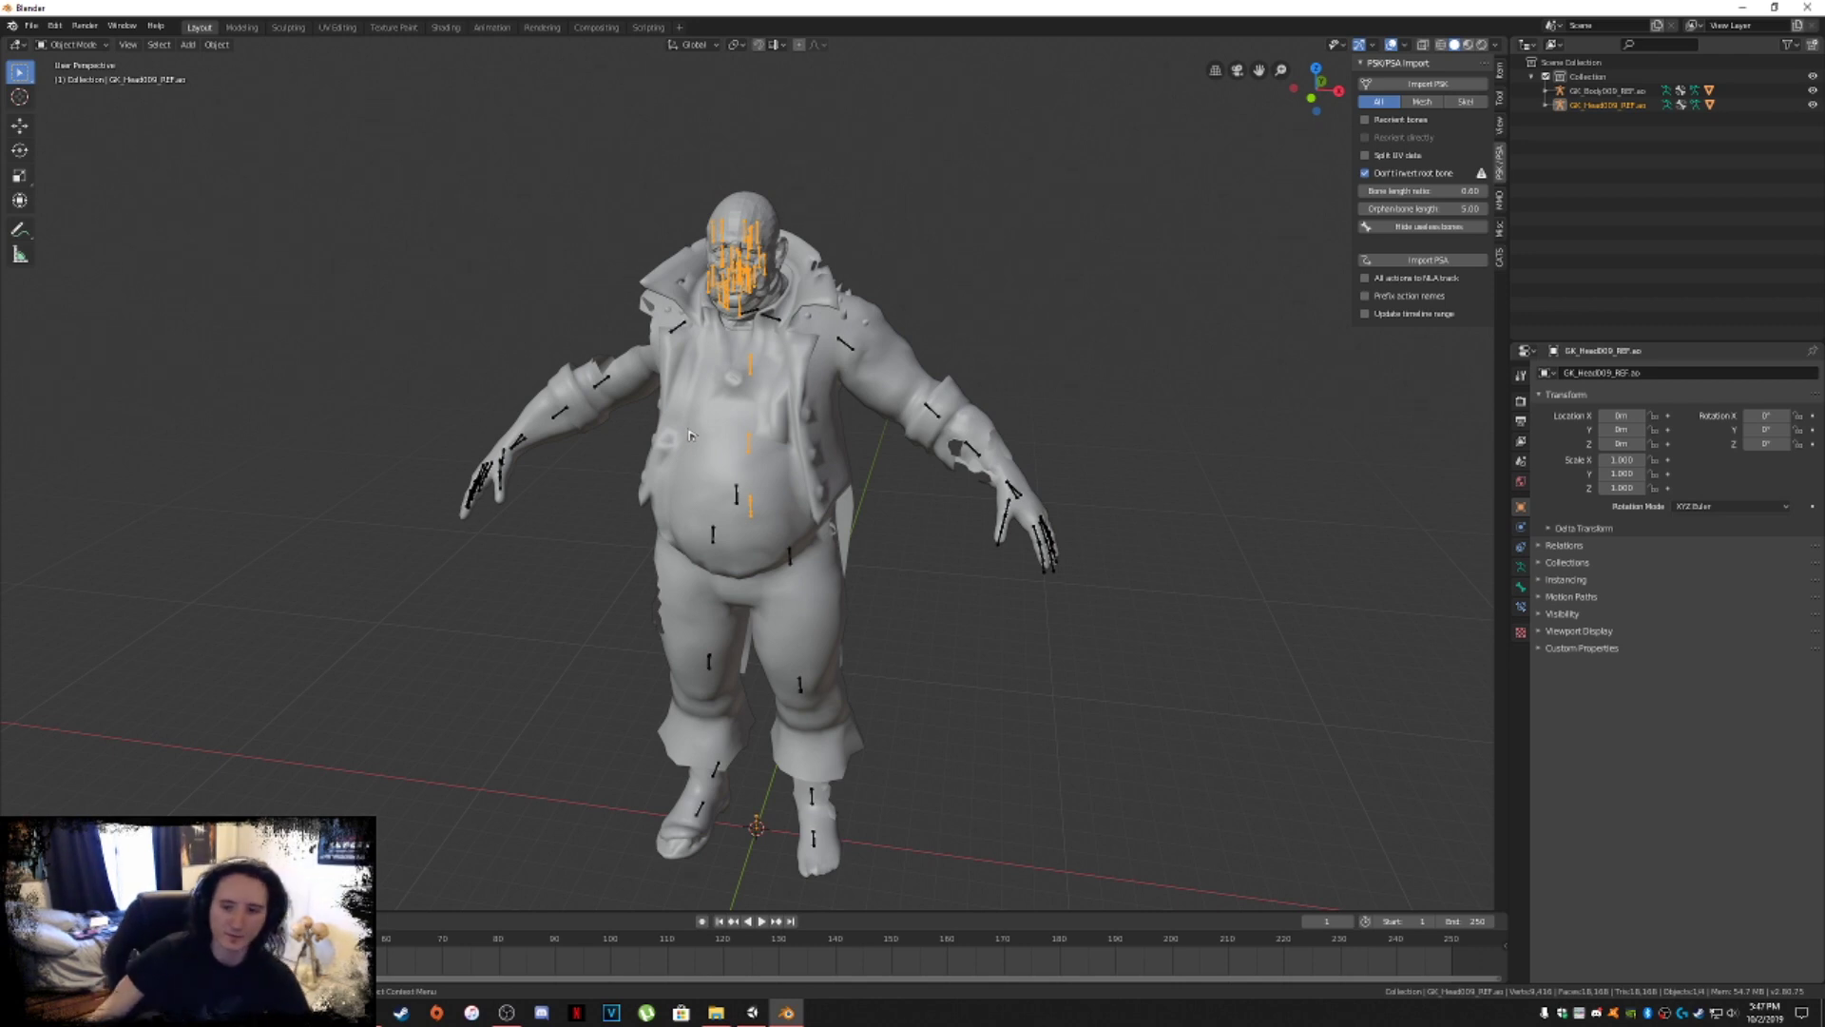
click(730, 236)
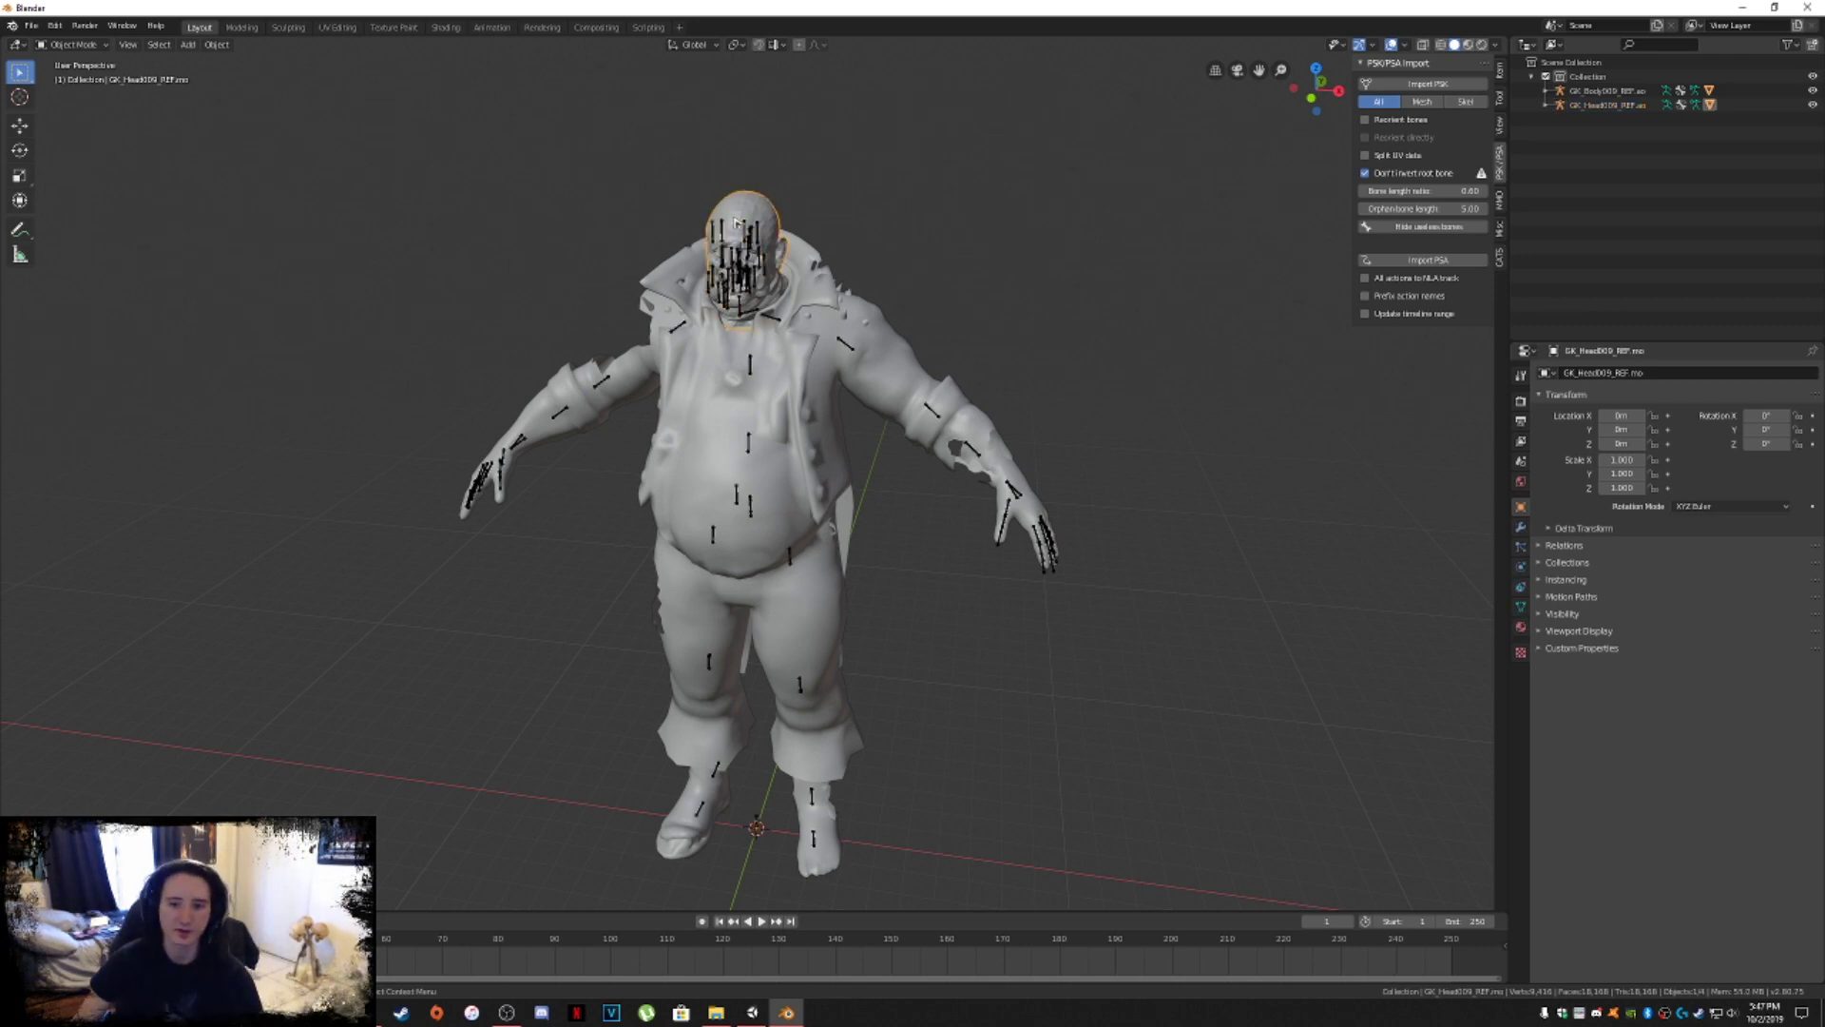
right_click(730, 236)
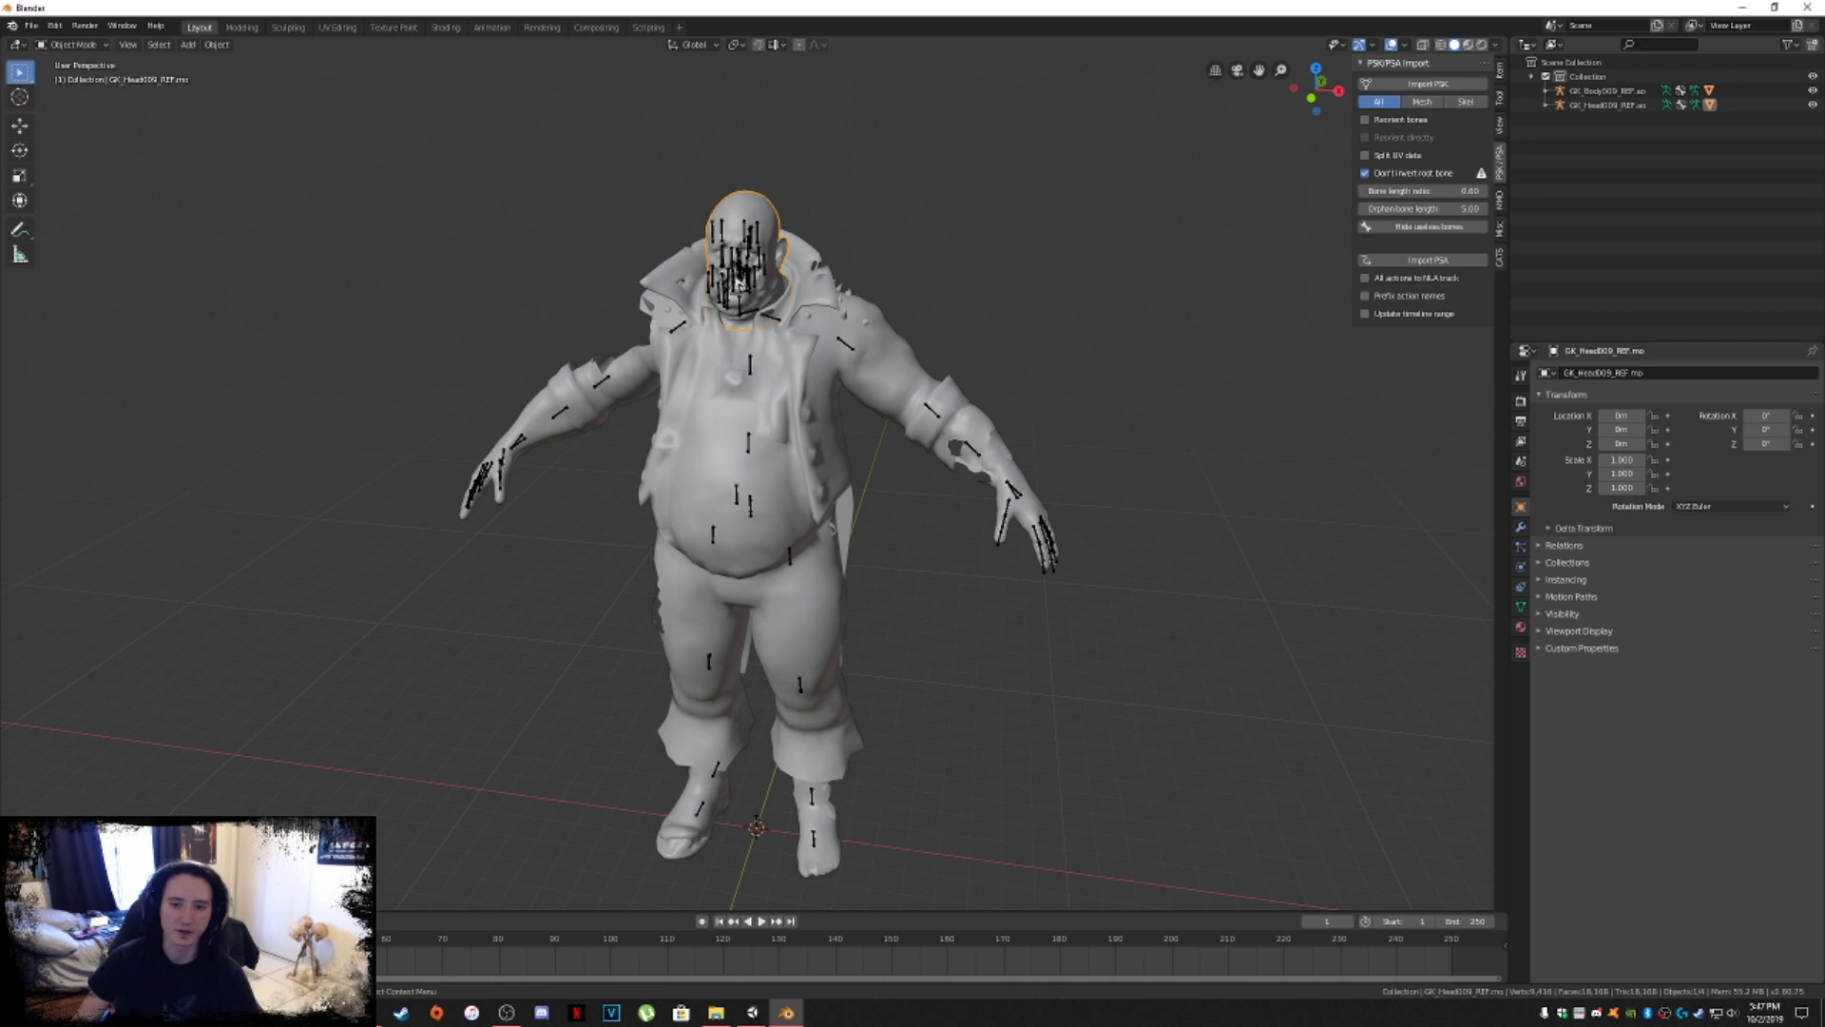
middle_drag(795, 378, 808, 337)
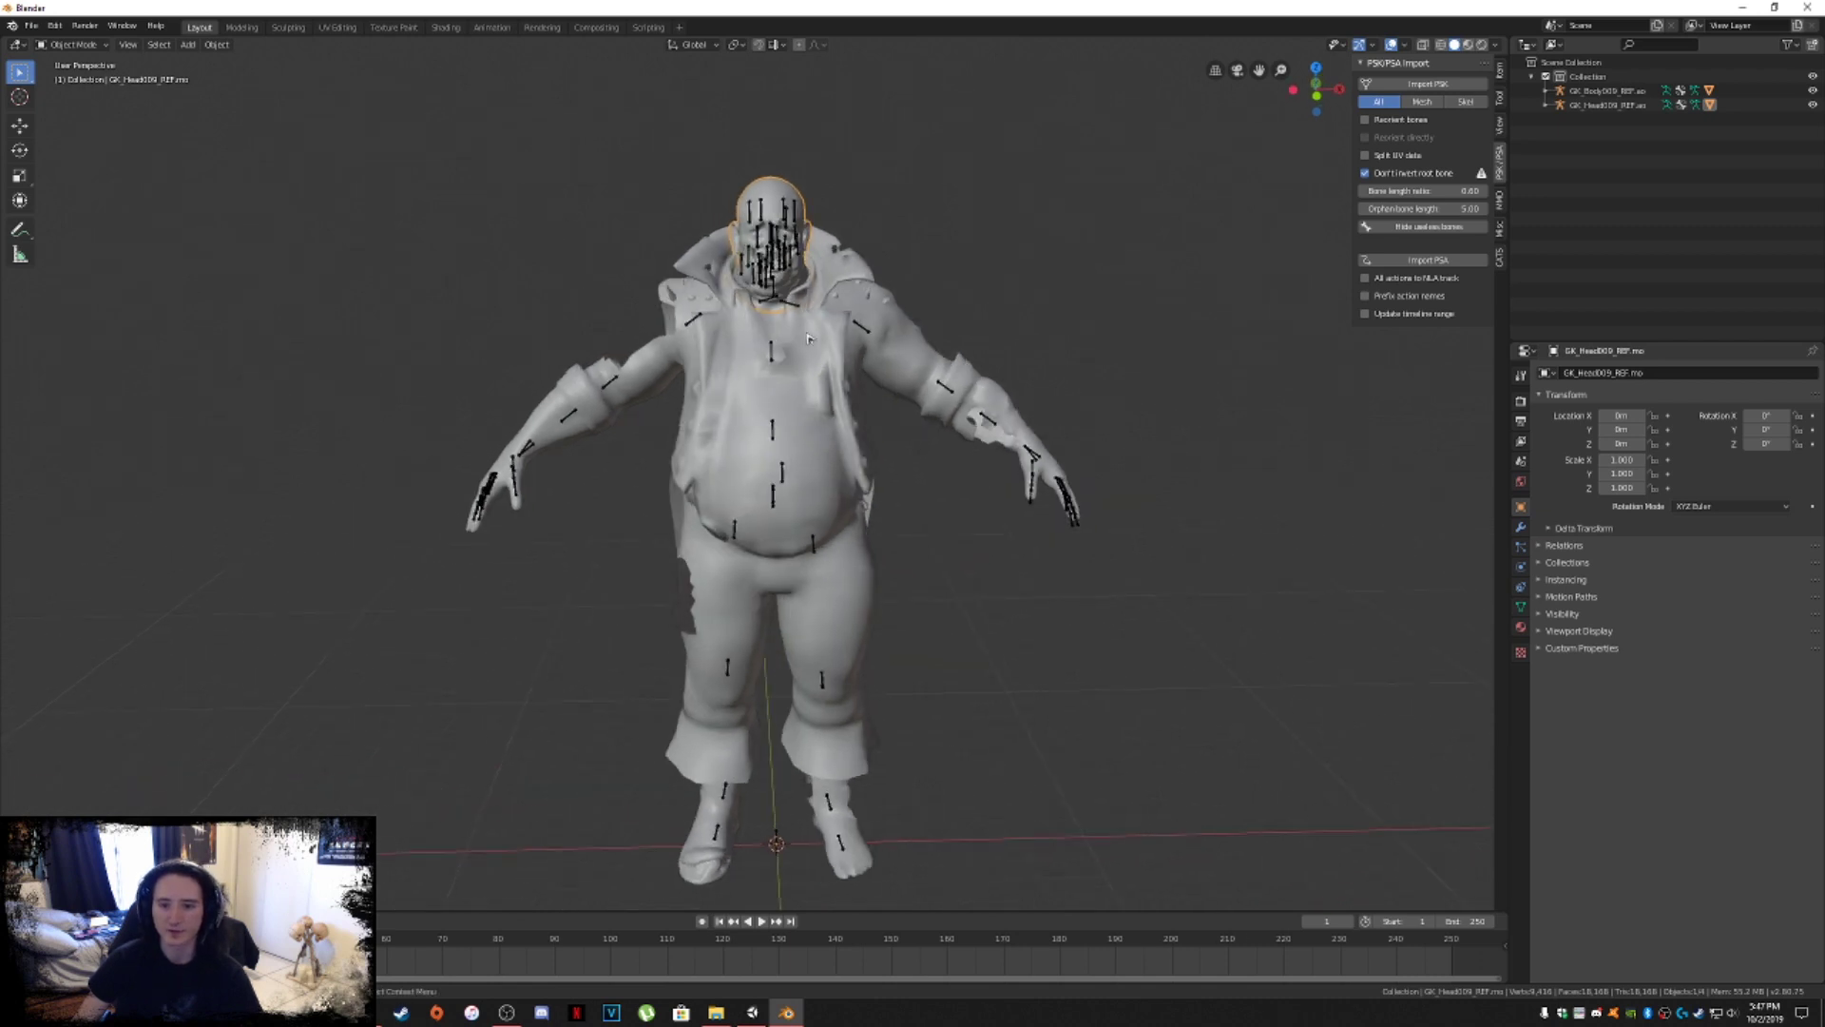
click(784, 259)
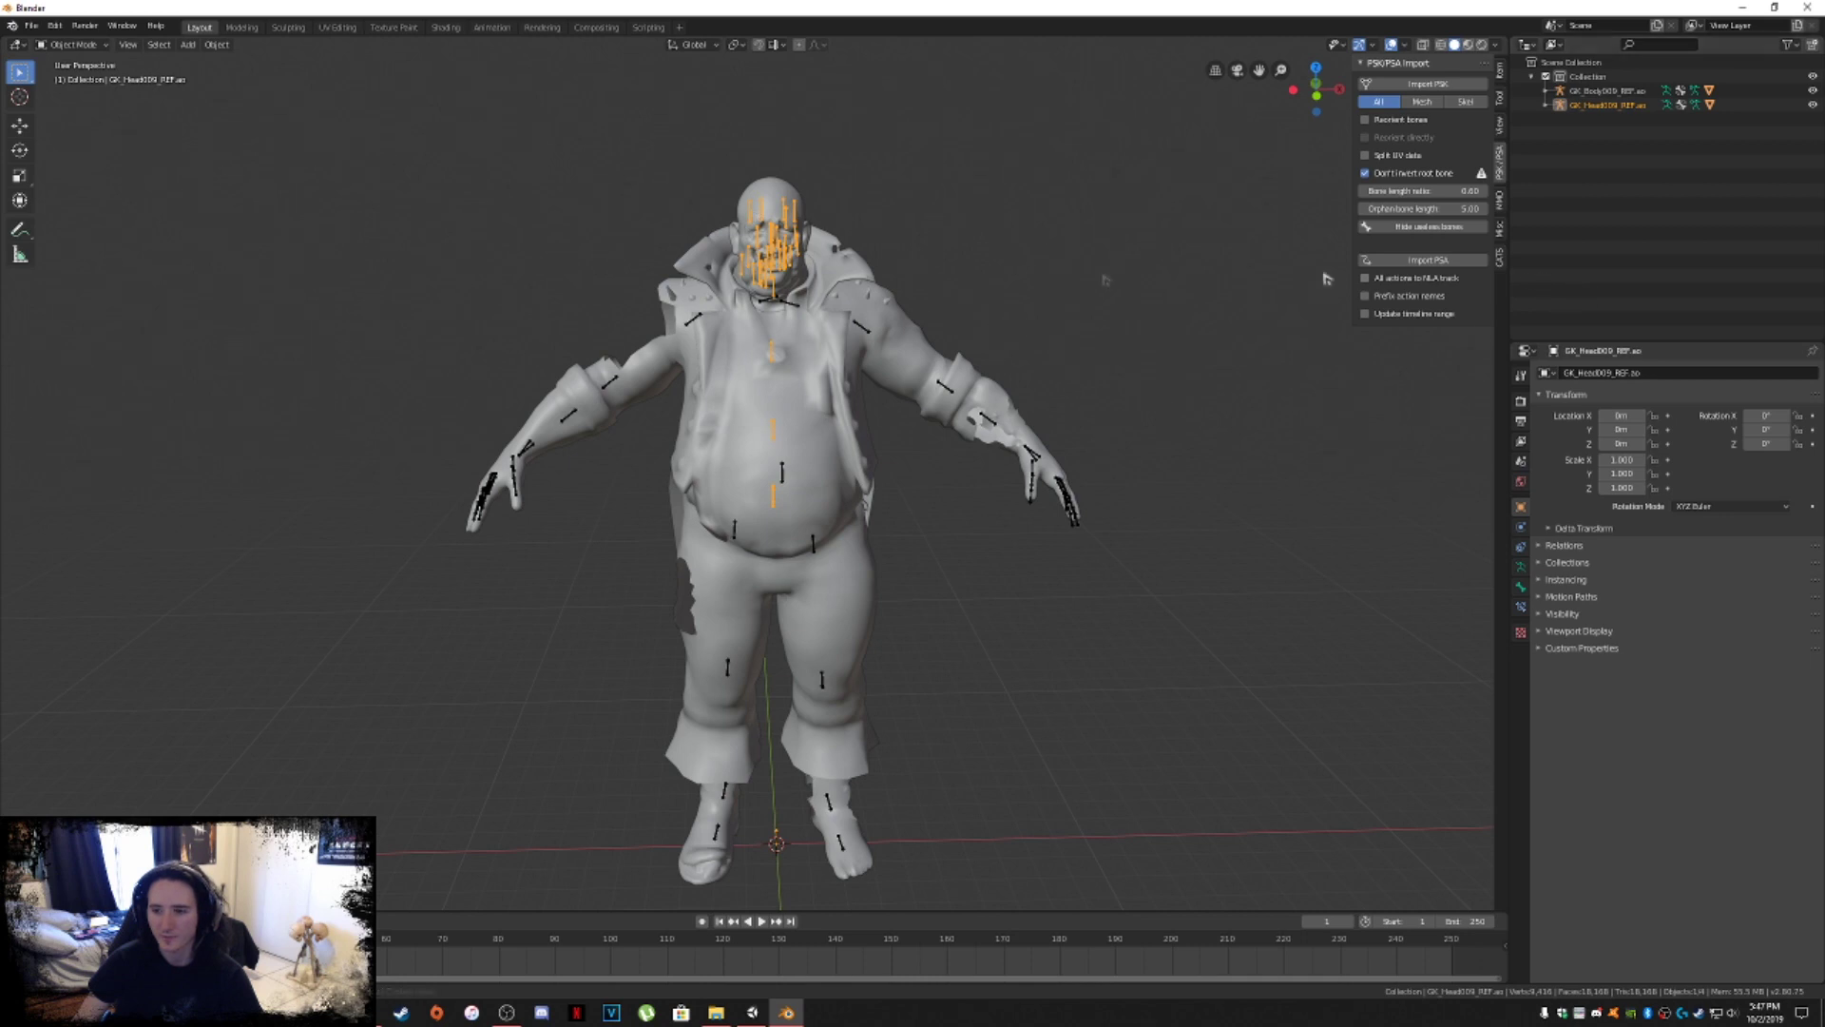
Run Cats Merge Armatures with Merge All Bones ticked, then select the character mesh.
click(1501, 257)
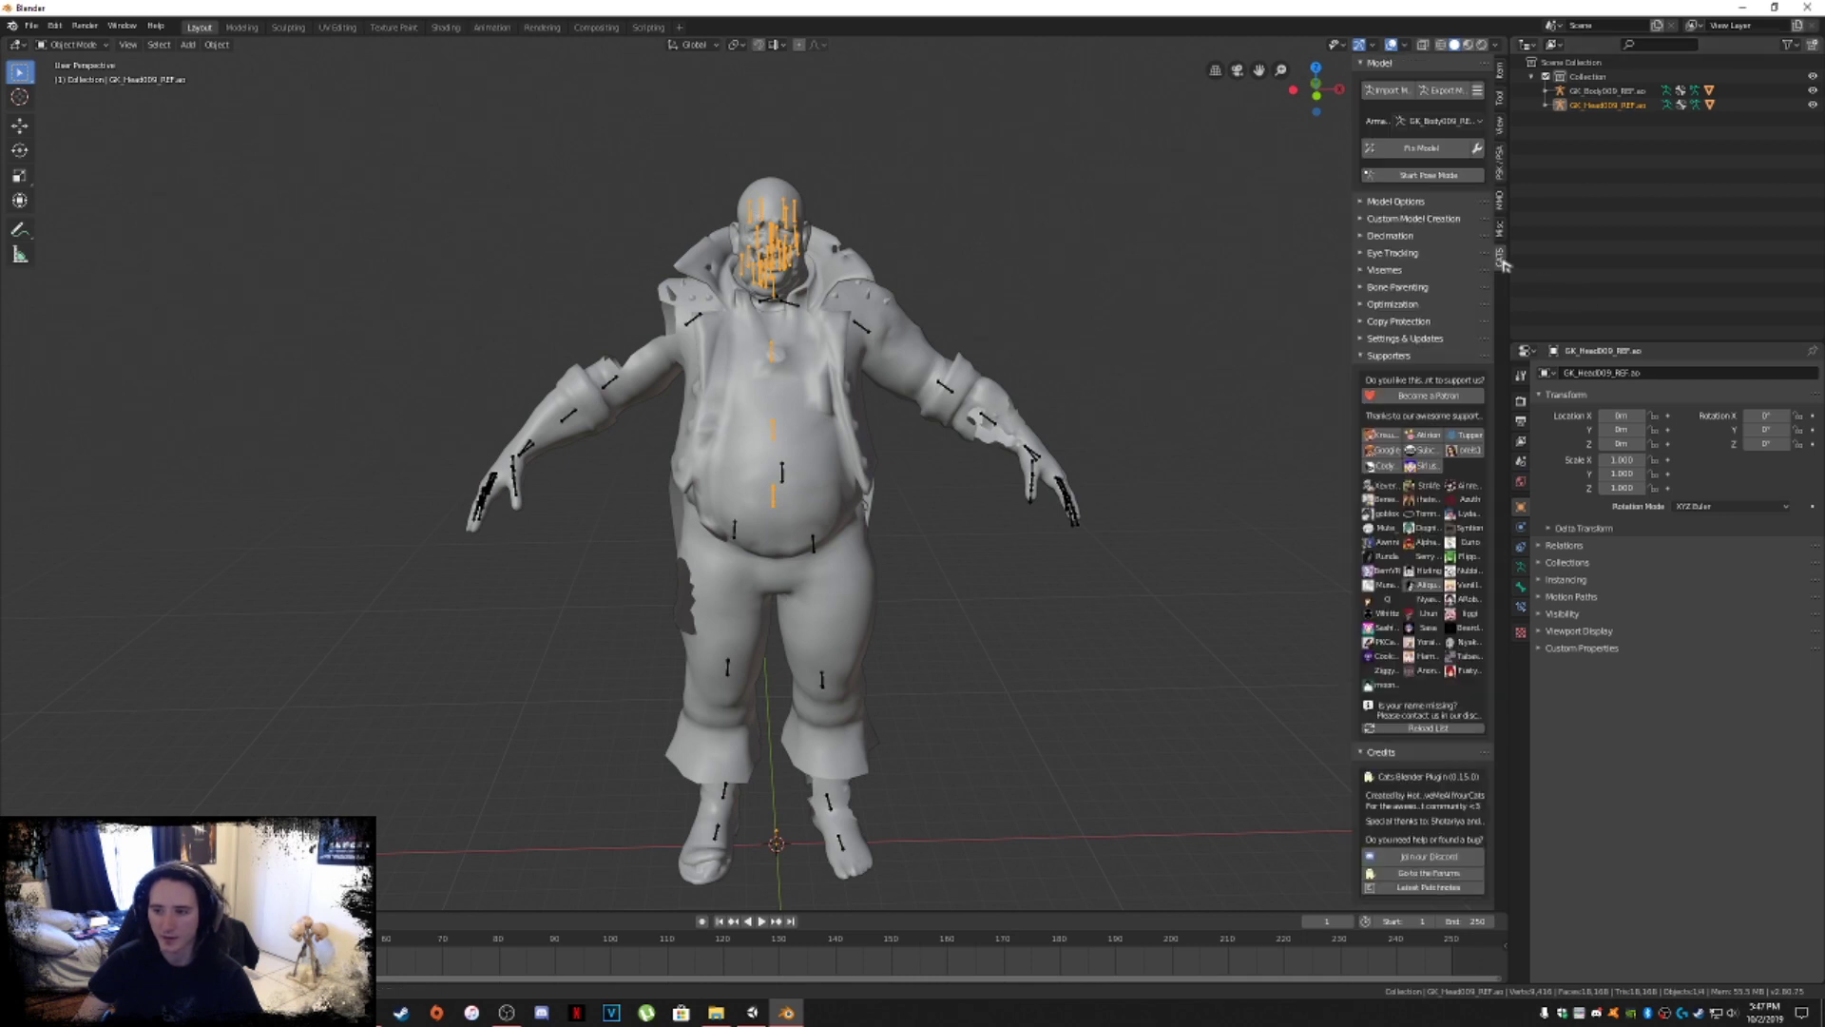
click(1417, 218)
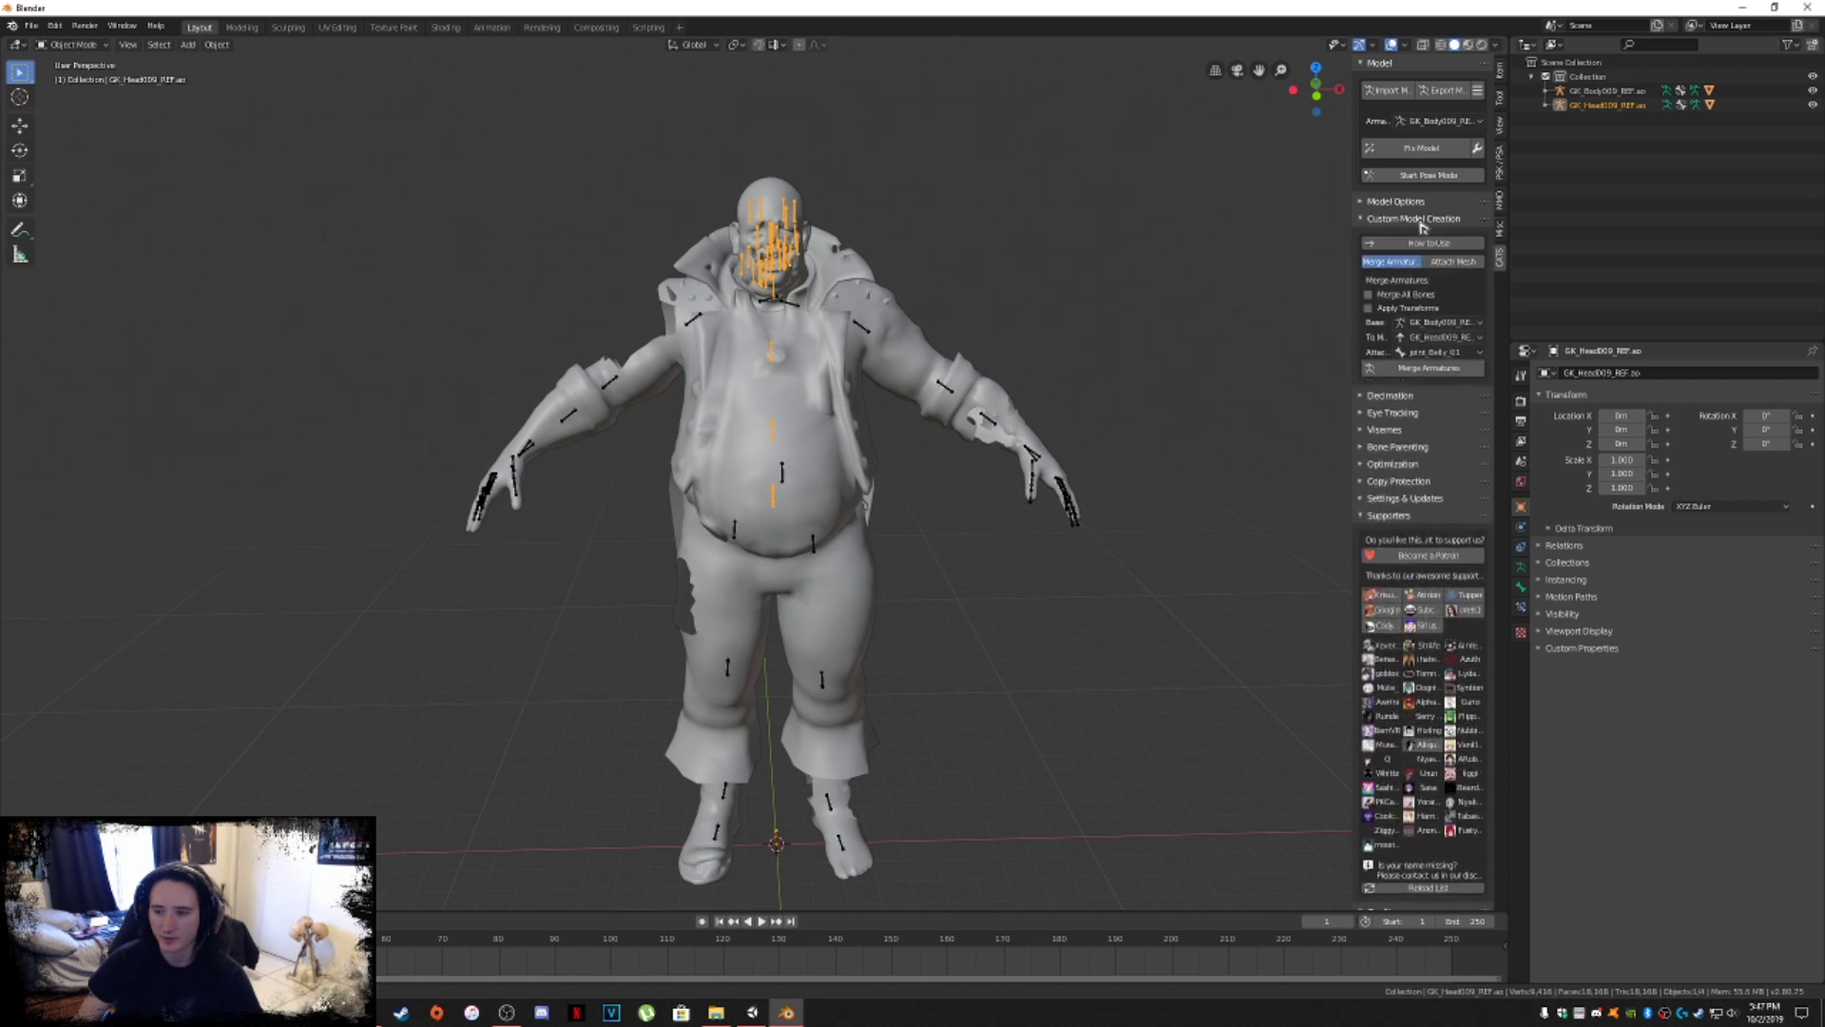
click(1389, 296)
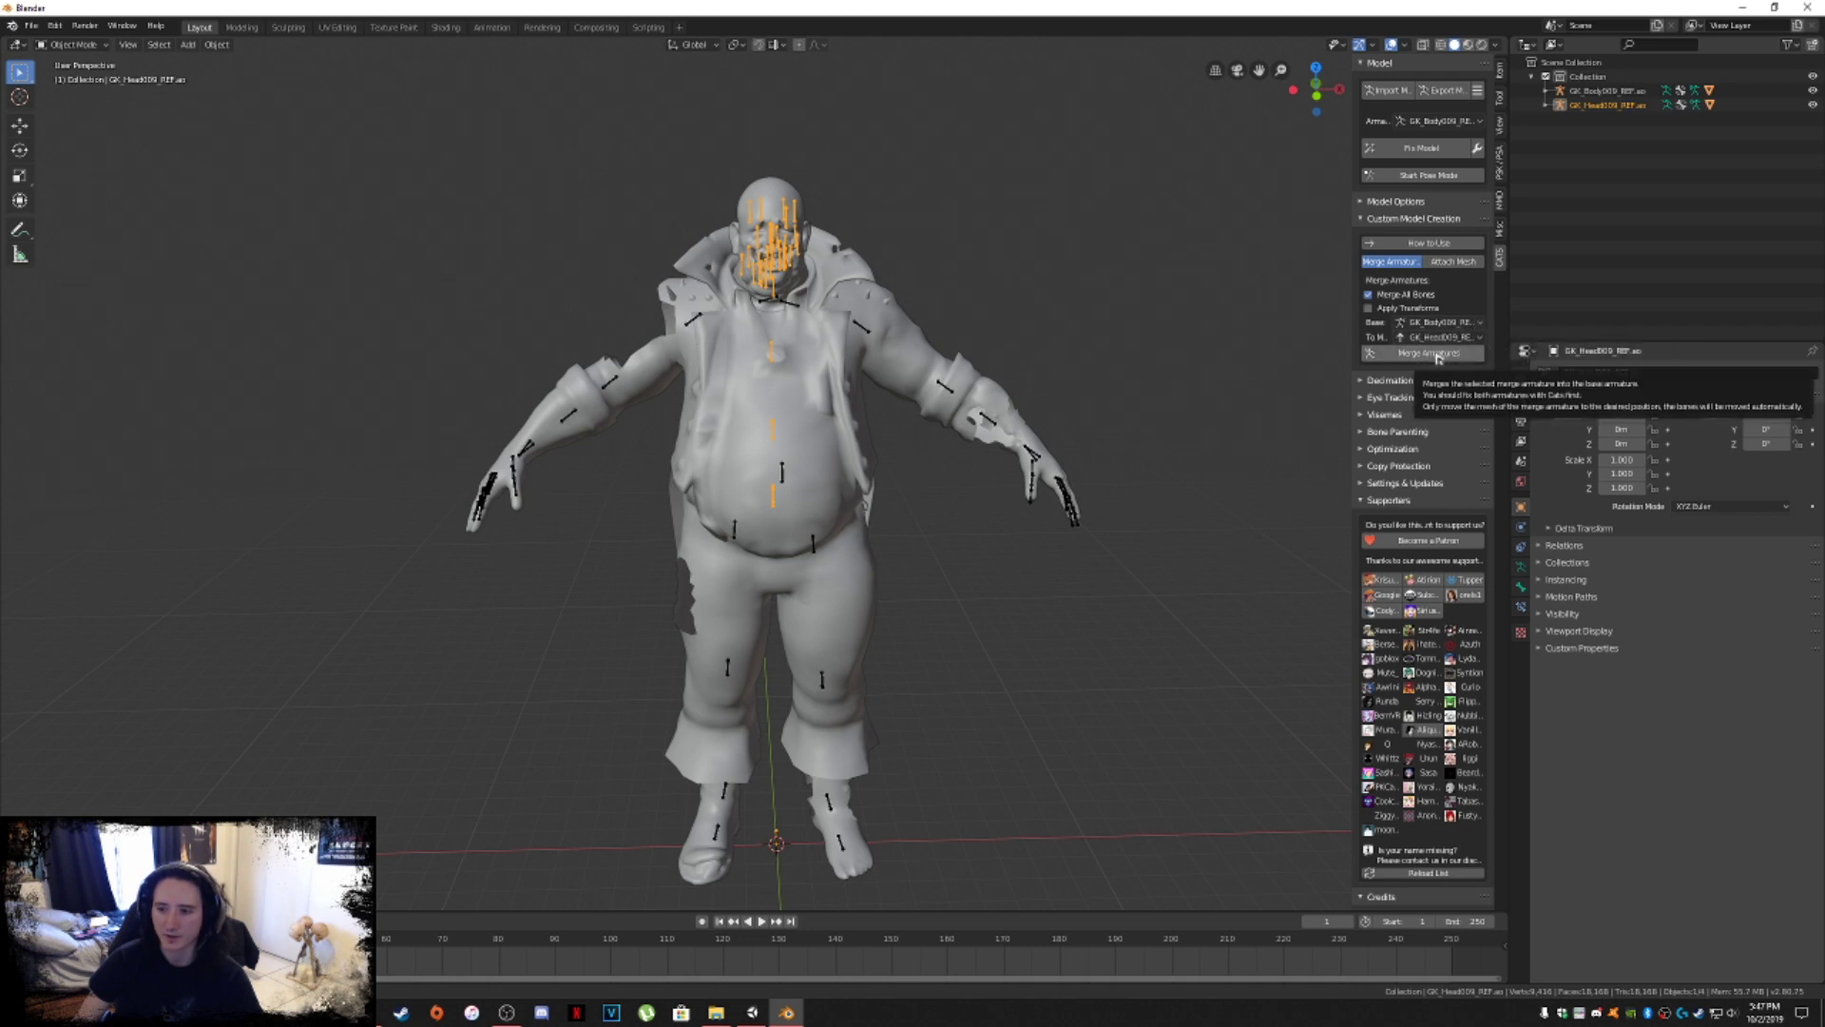
click(1438, 354)
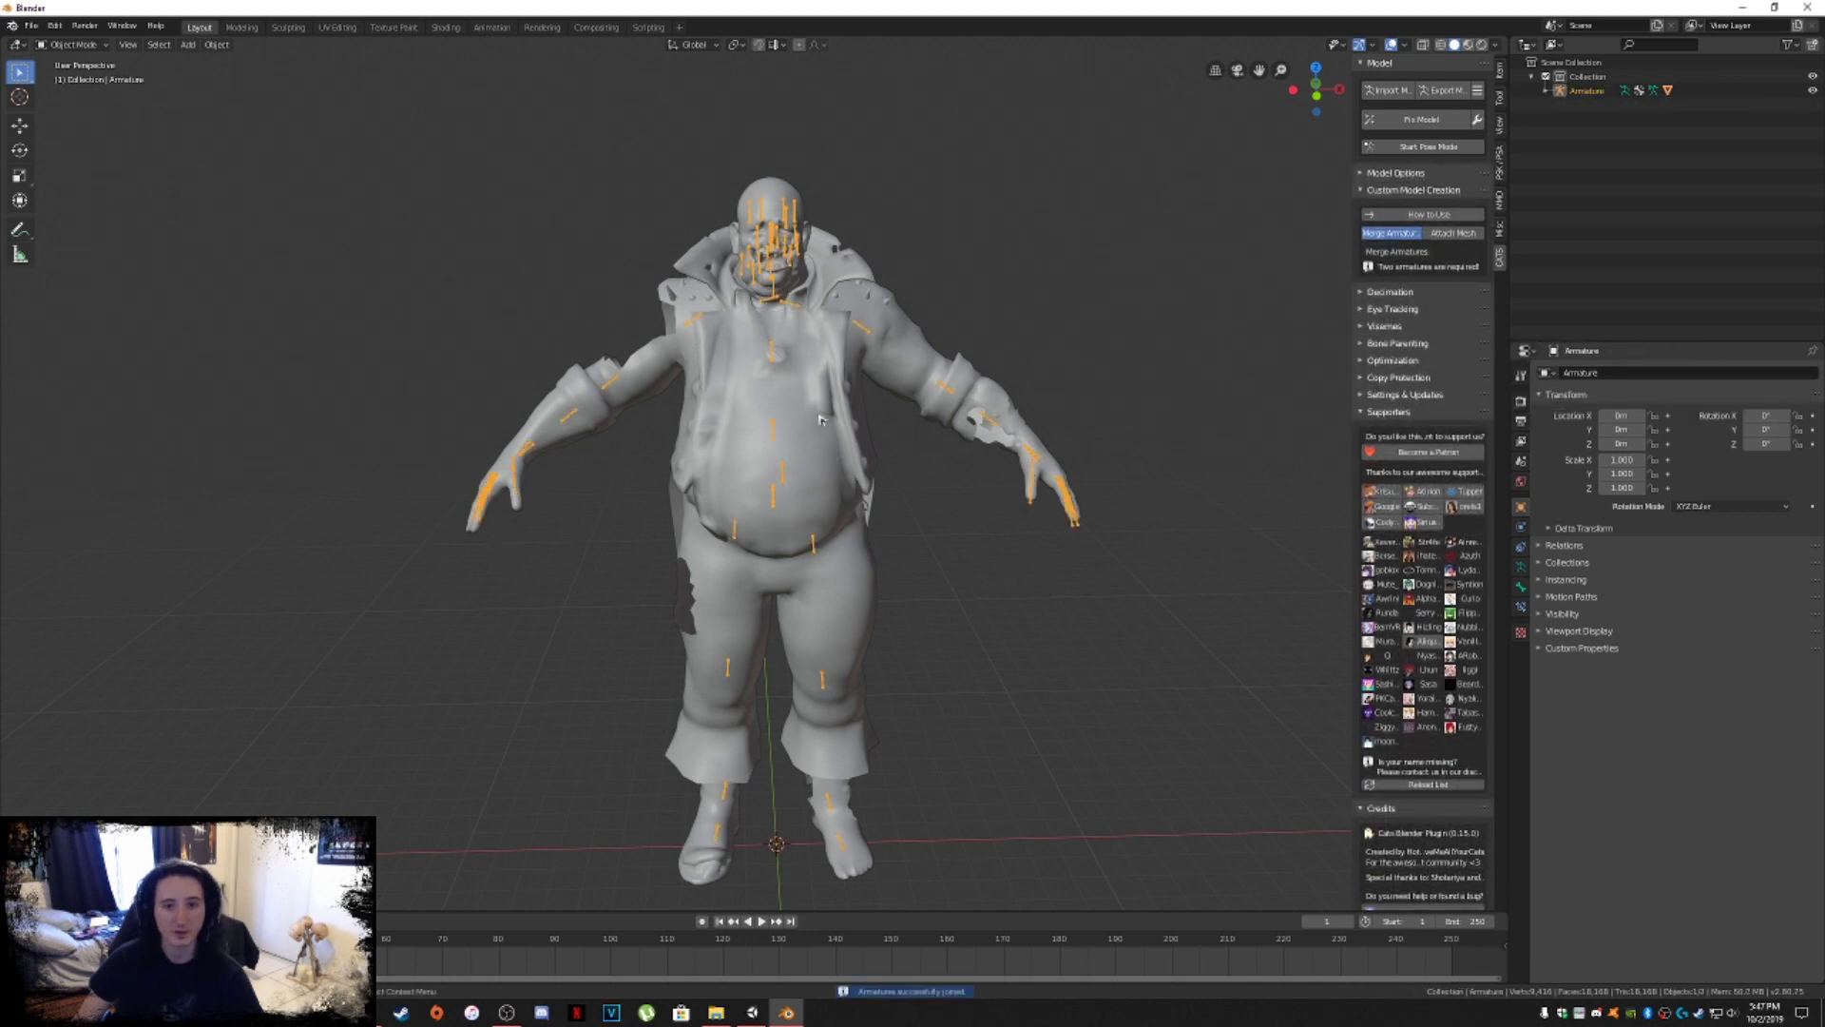
click(772, 354)
Put the merged Armature in Pose Mode and set its data to Pose Position.
click(772, 355)
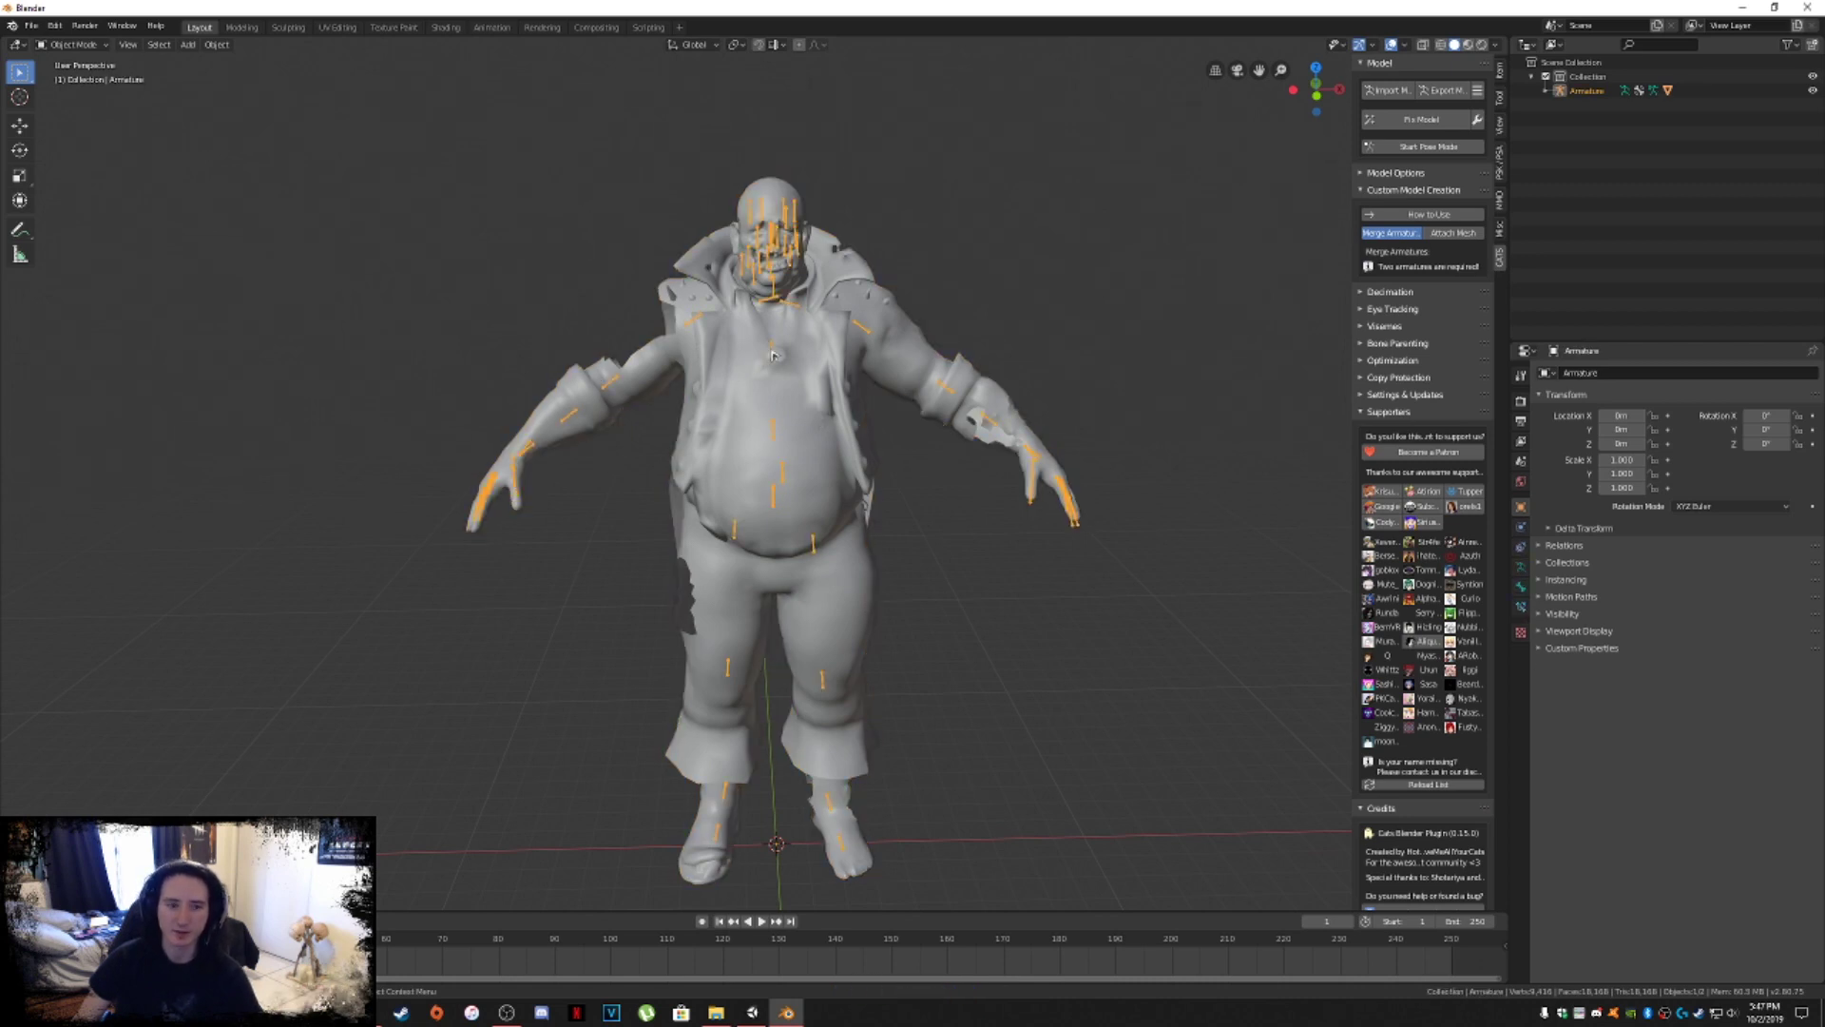
click(71, 45)
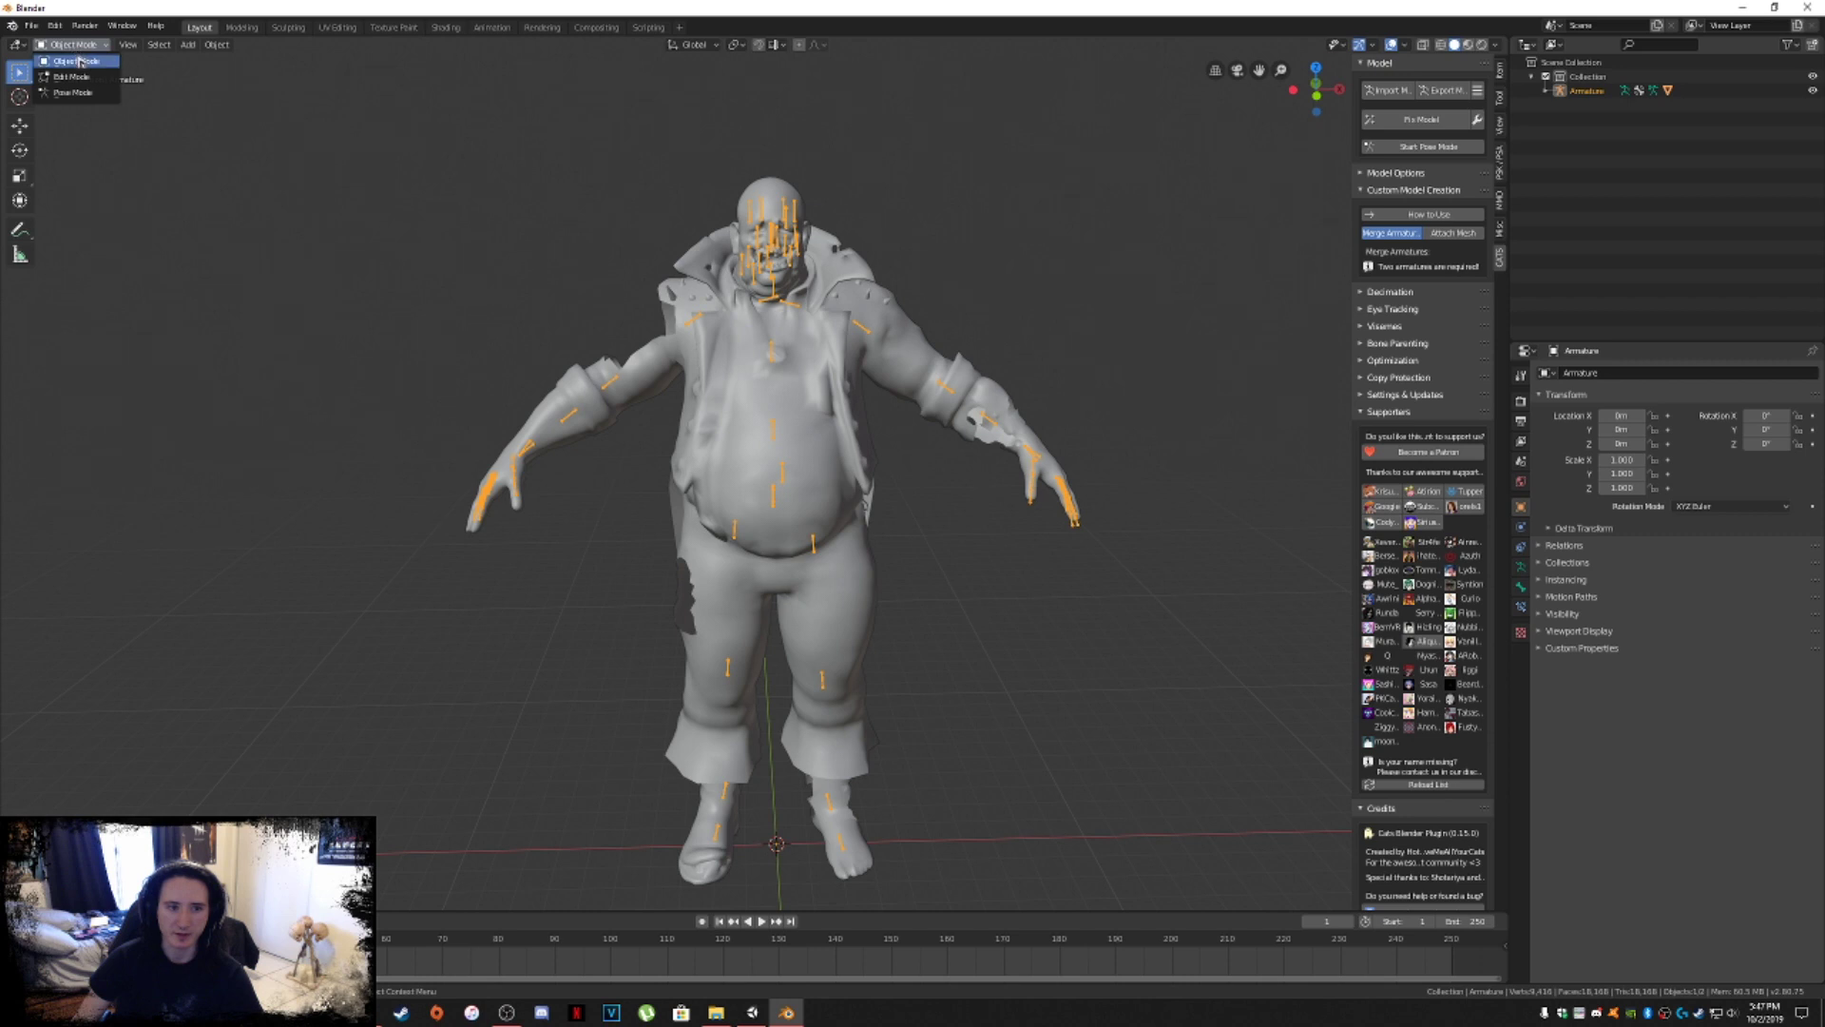
click(71, 92)
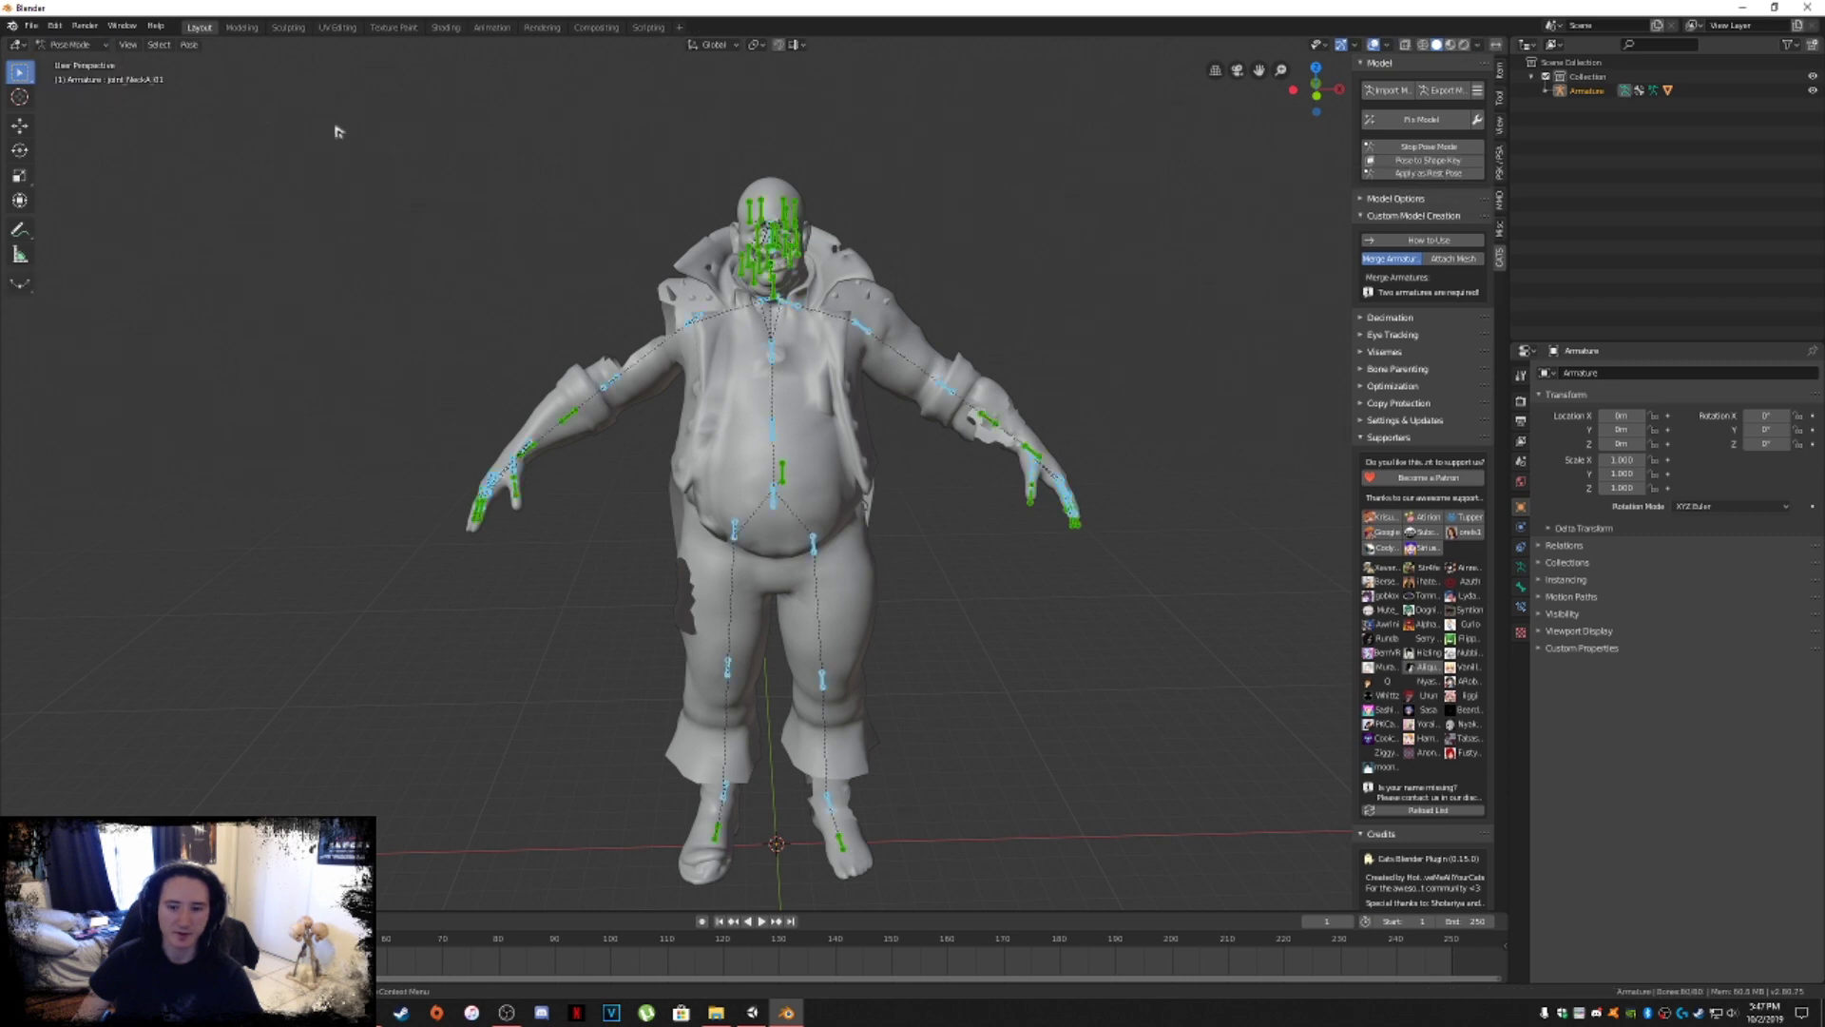
click(773, 353)
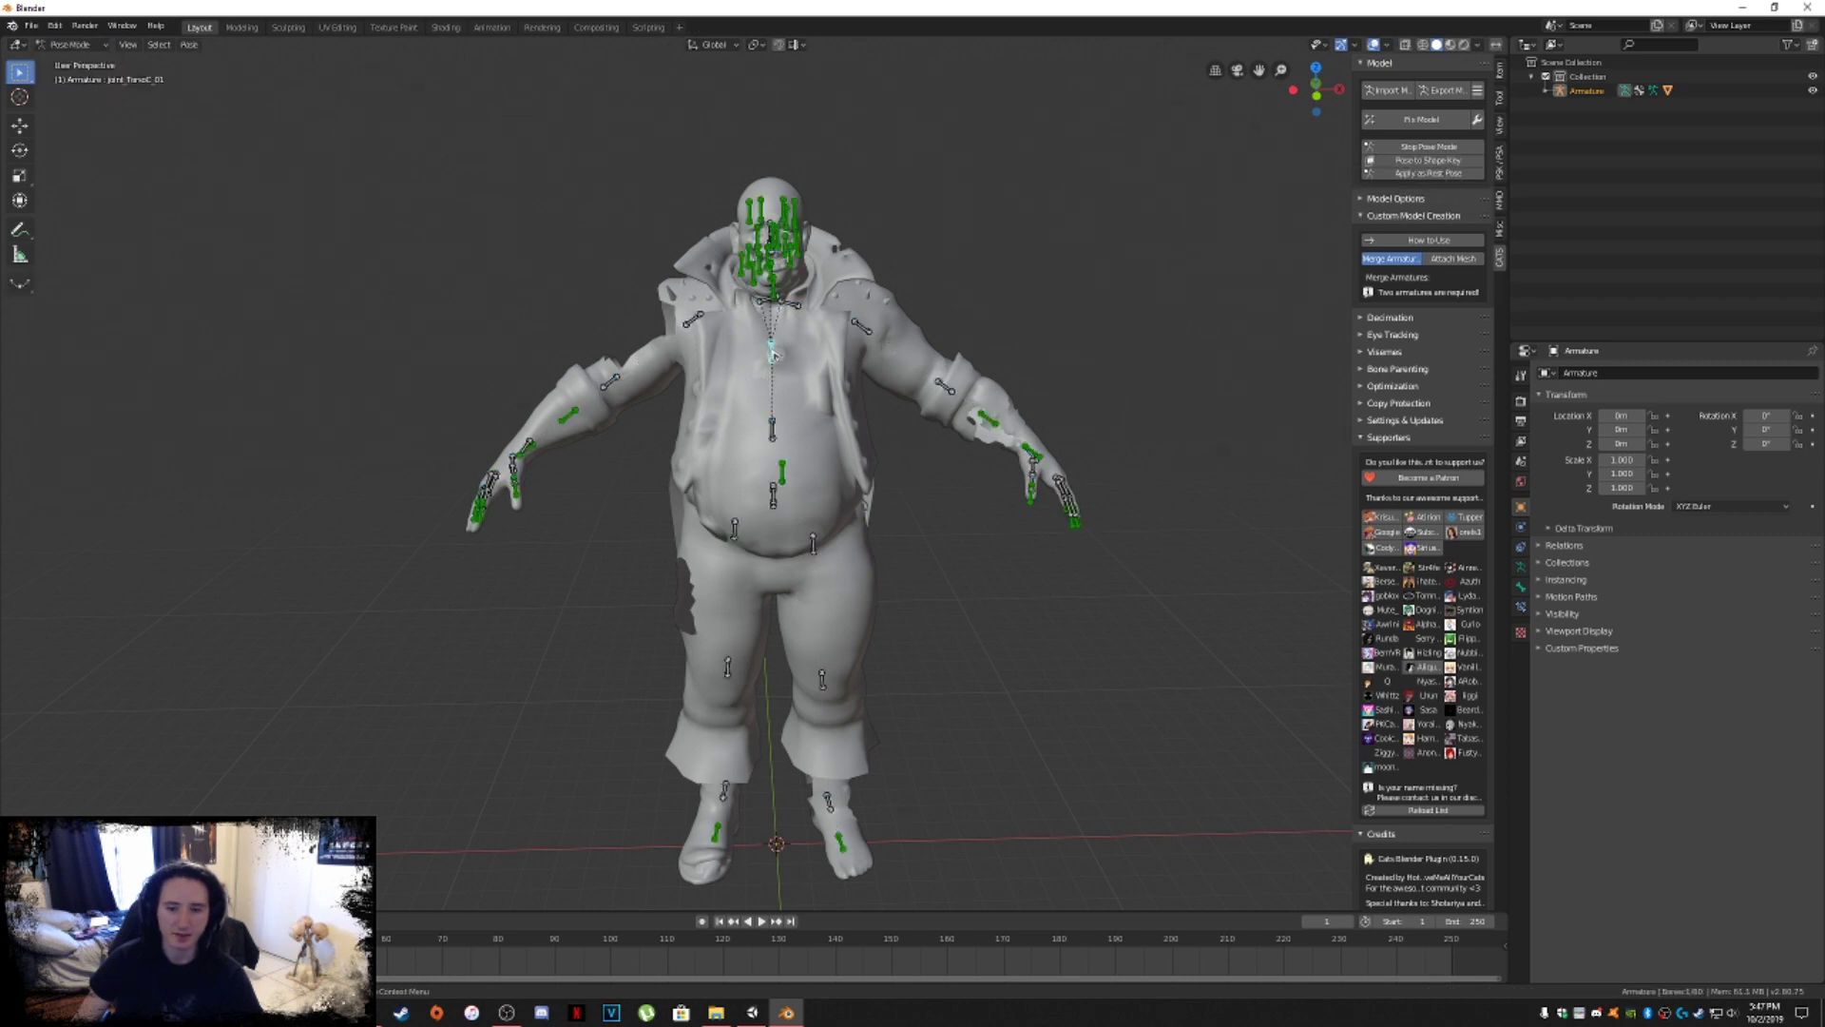
click(20, 151)
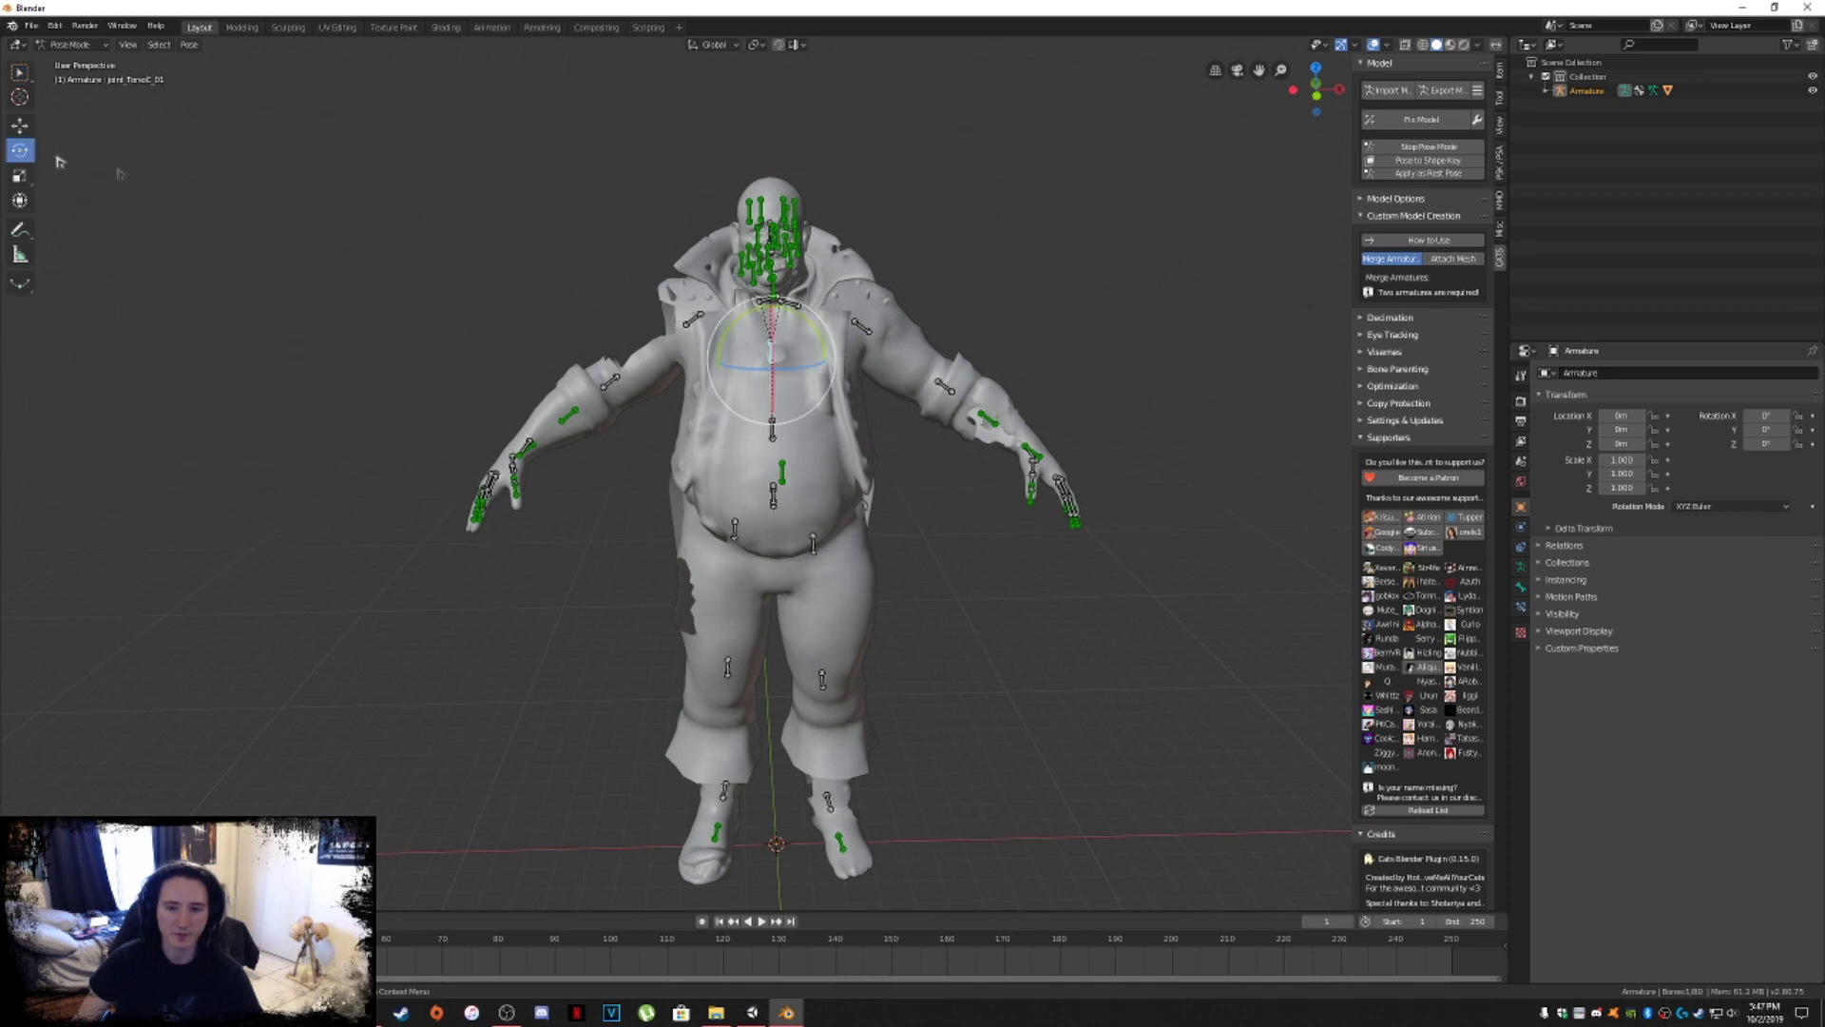
click(757, 358)
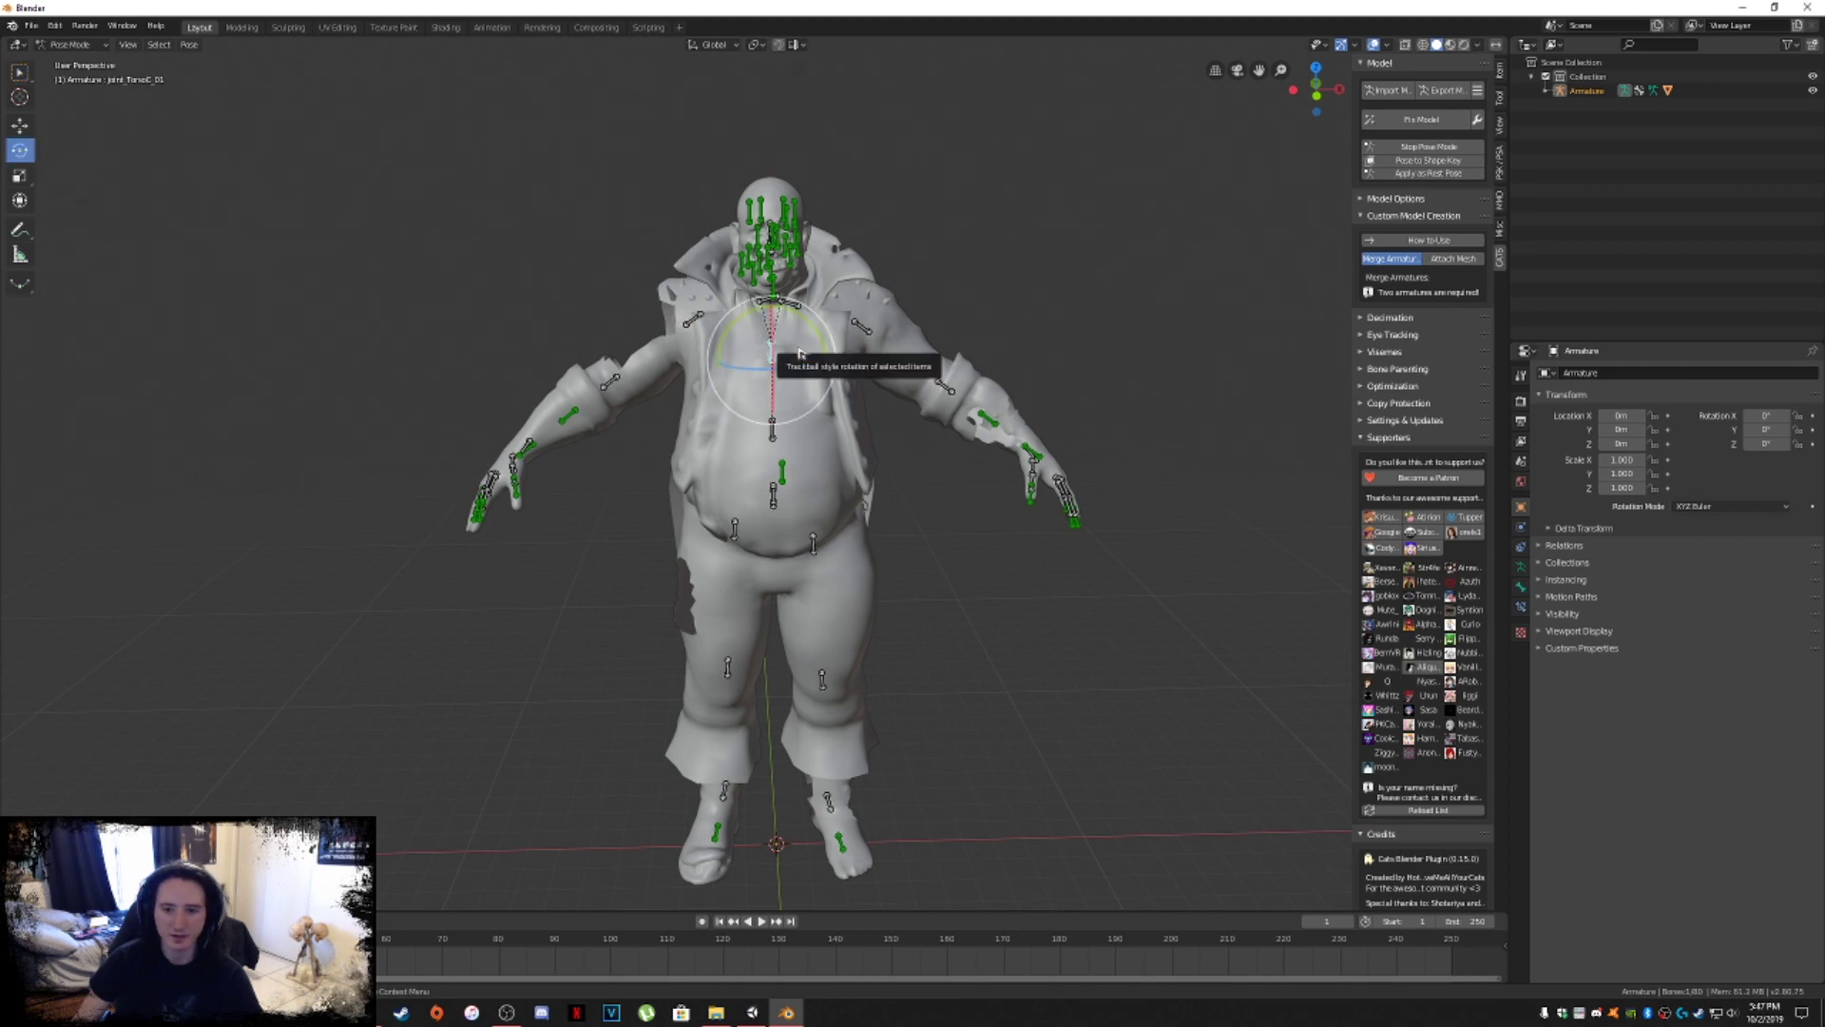
click(1521, 568)
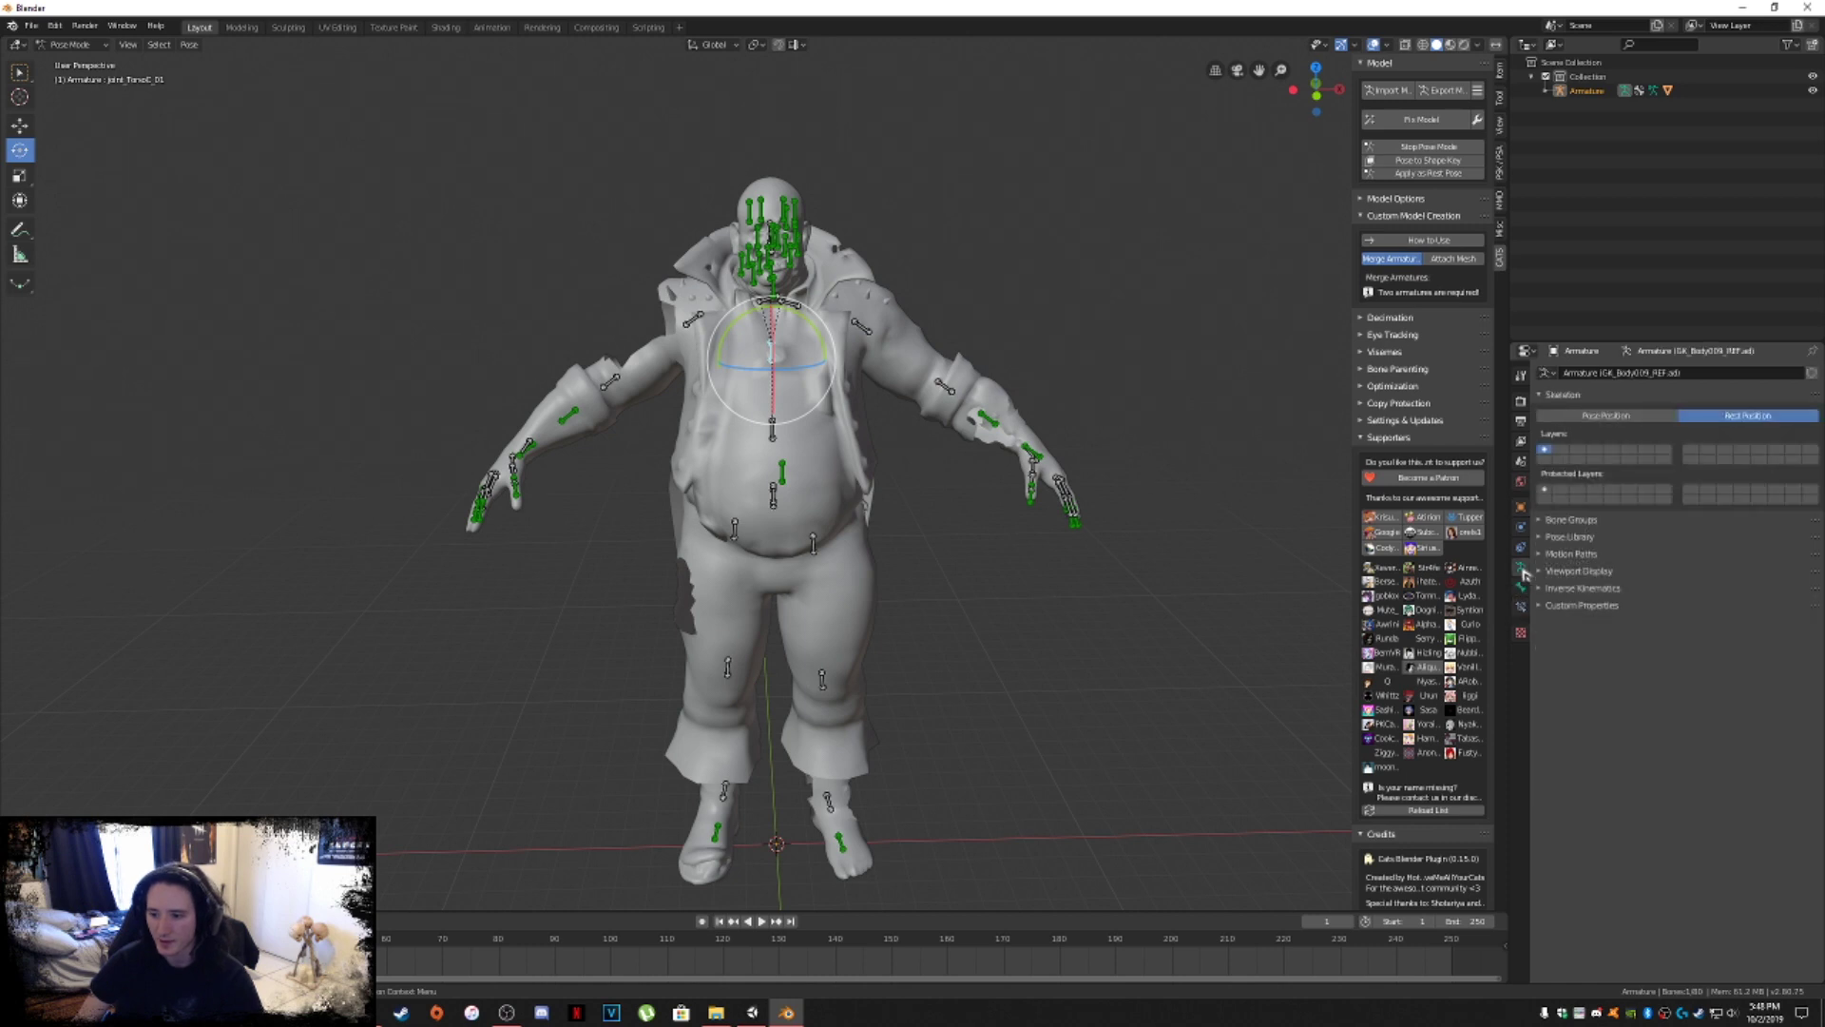
click(1603, 420)
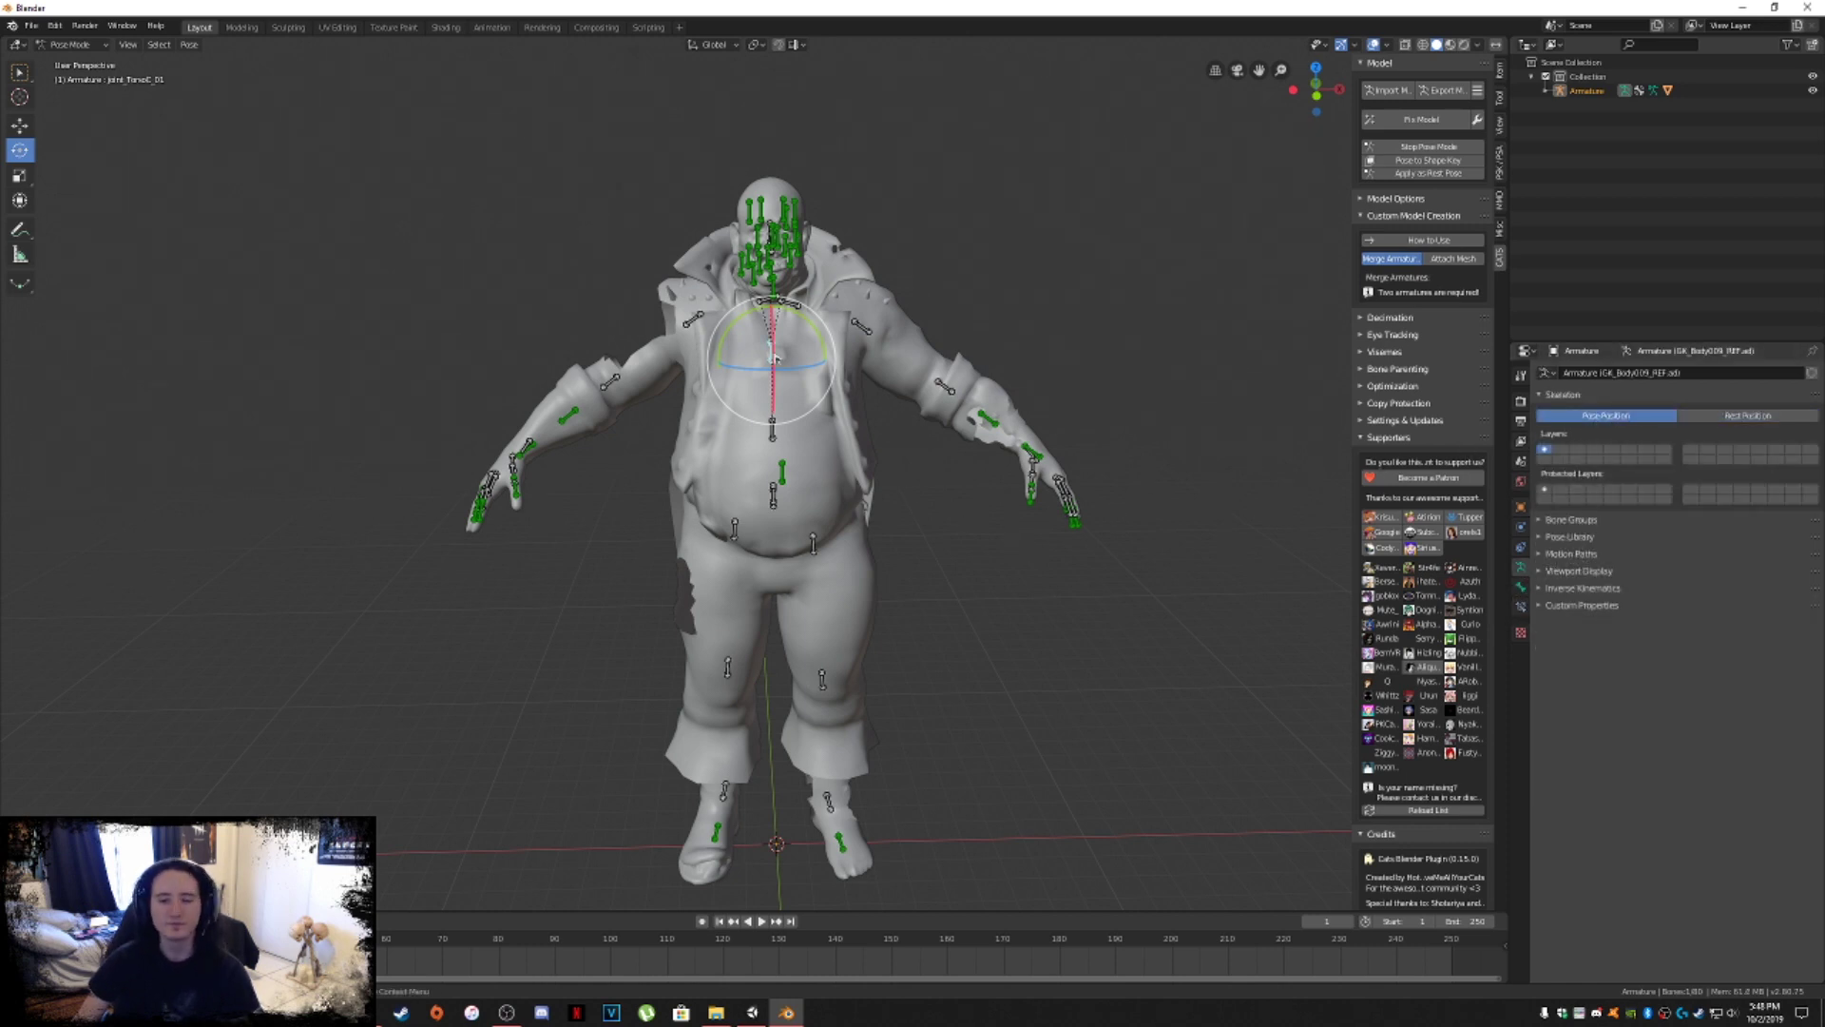
Test-bend the upper body from the torso and belly bones, then reset the forearm's rotation.
drag(790, 356, 927, 451)
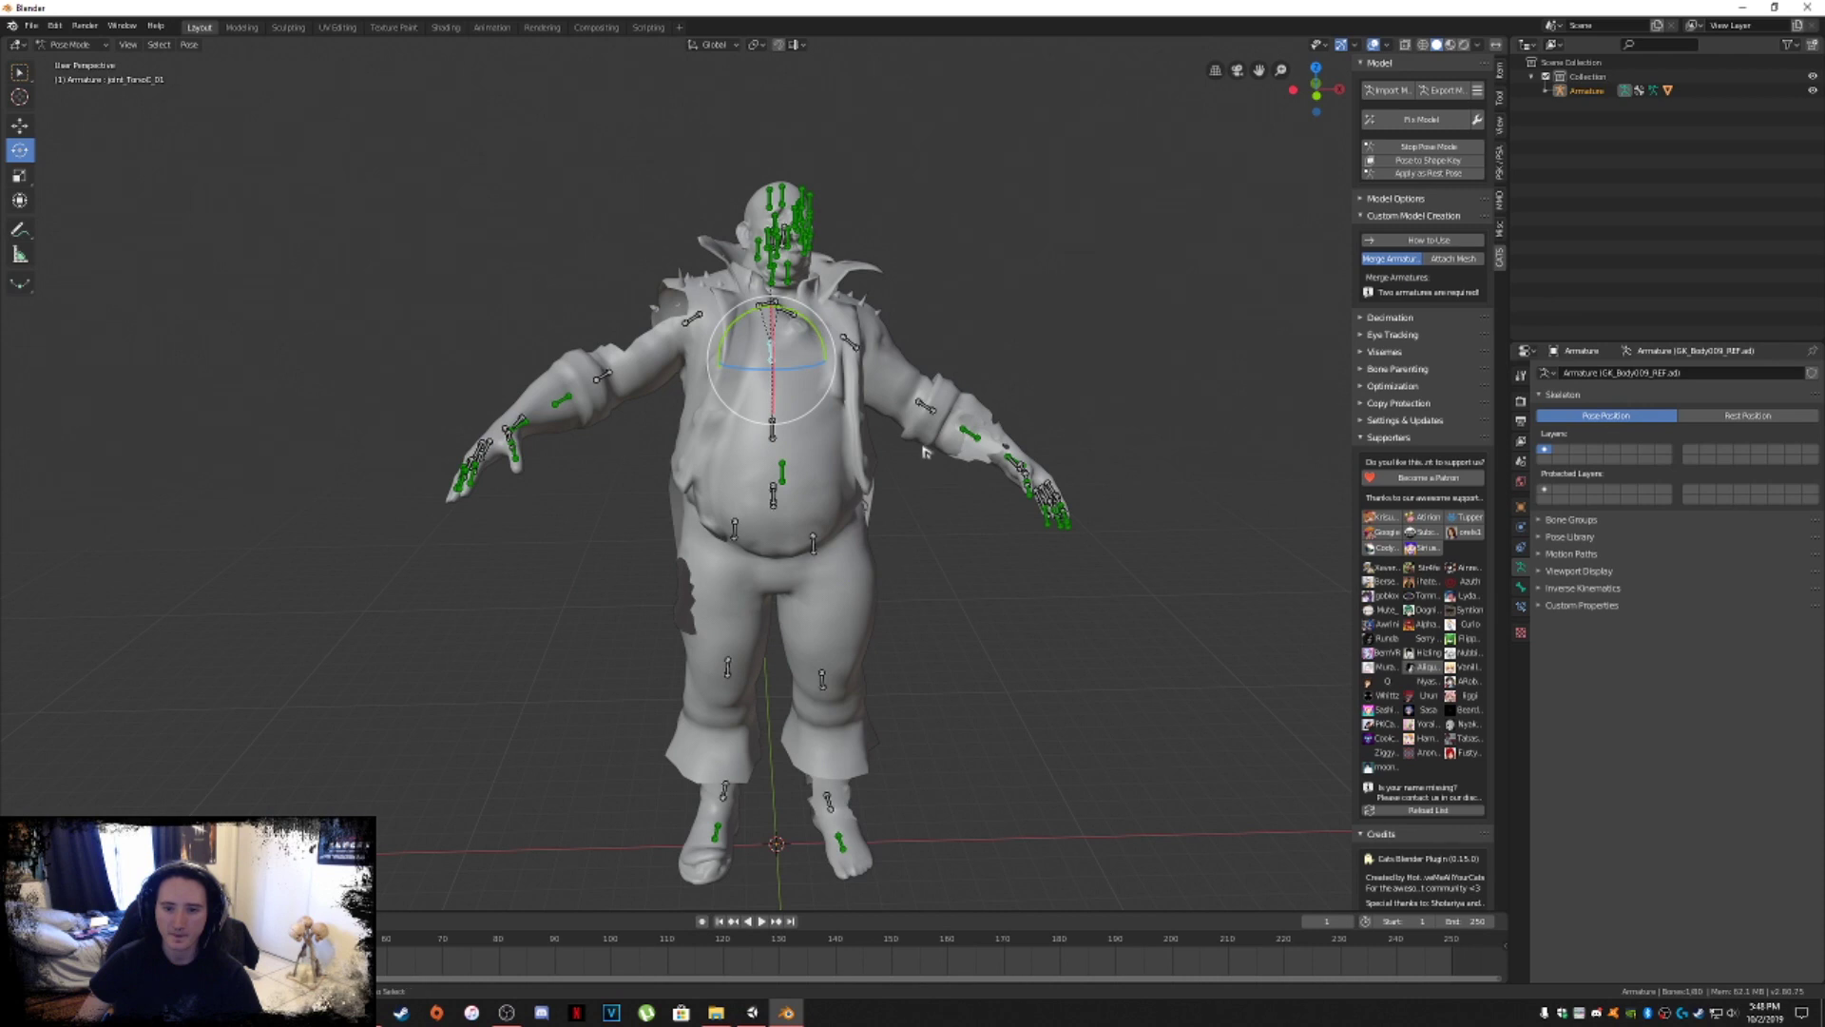
key(ctrl+z)
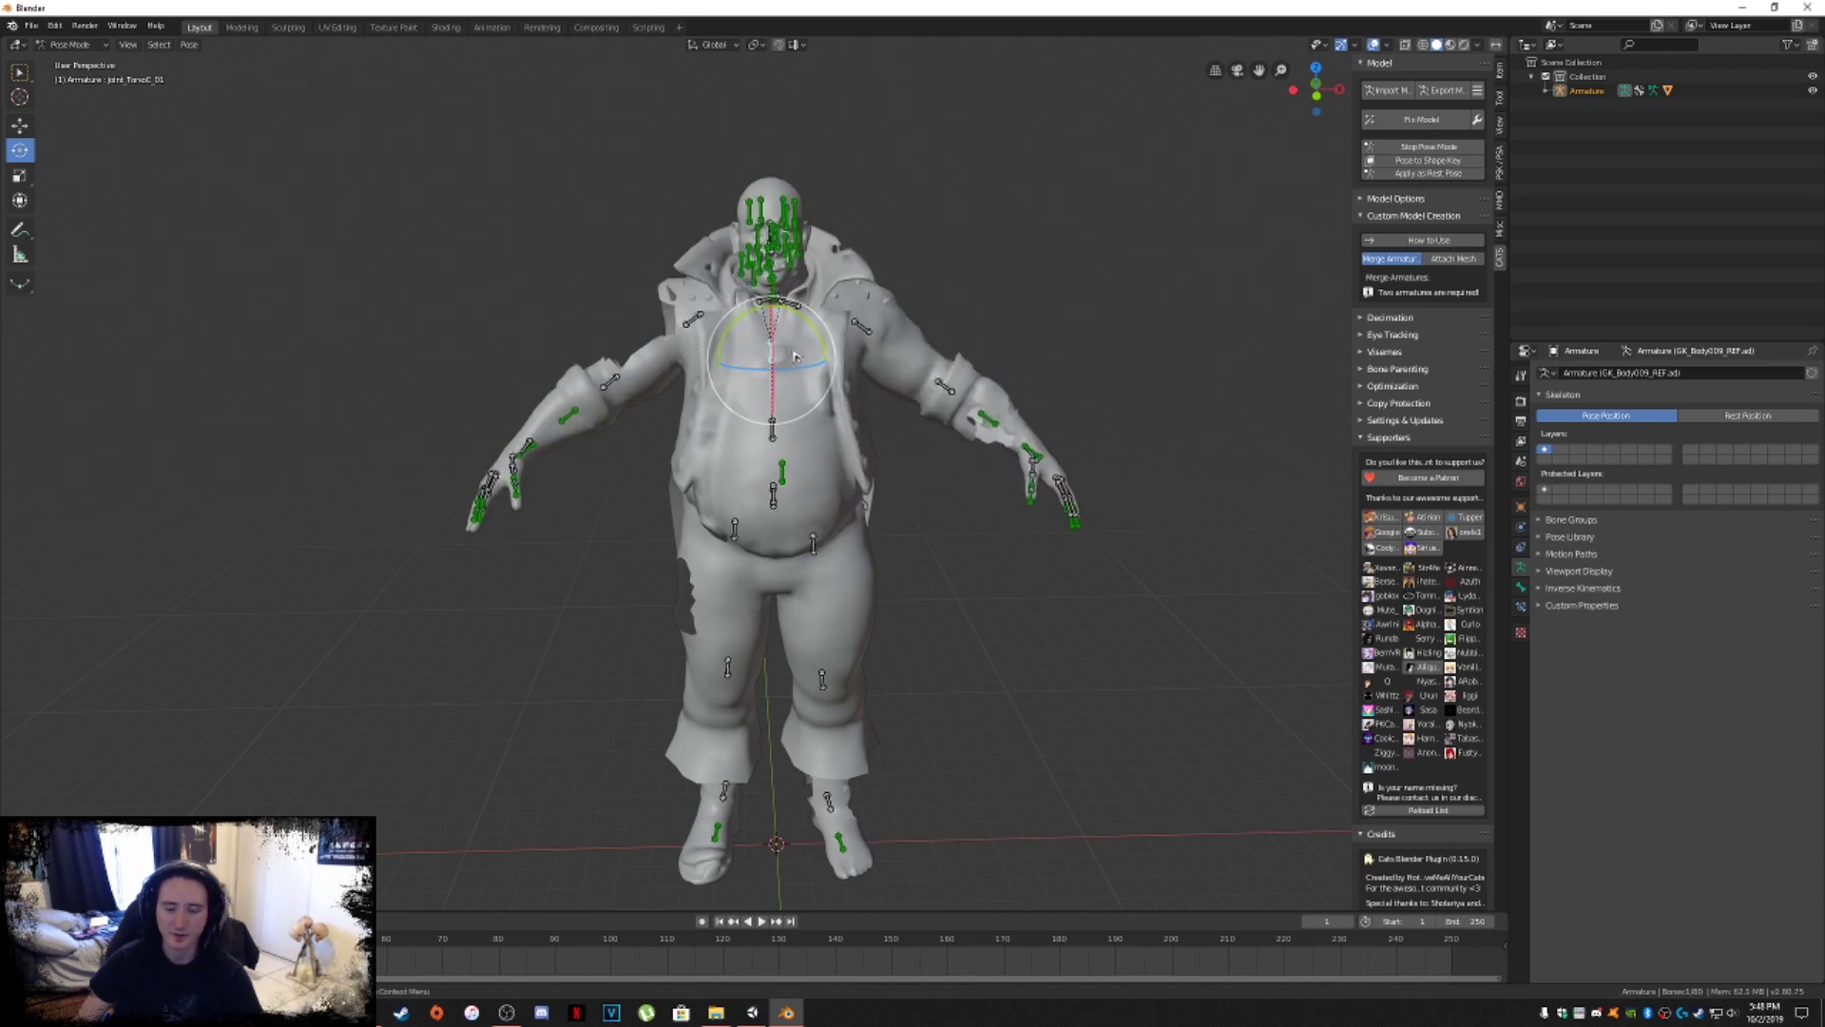
click(781, 471)
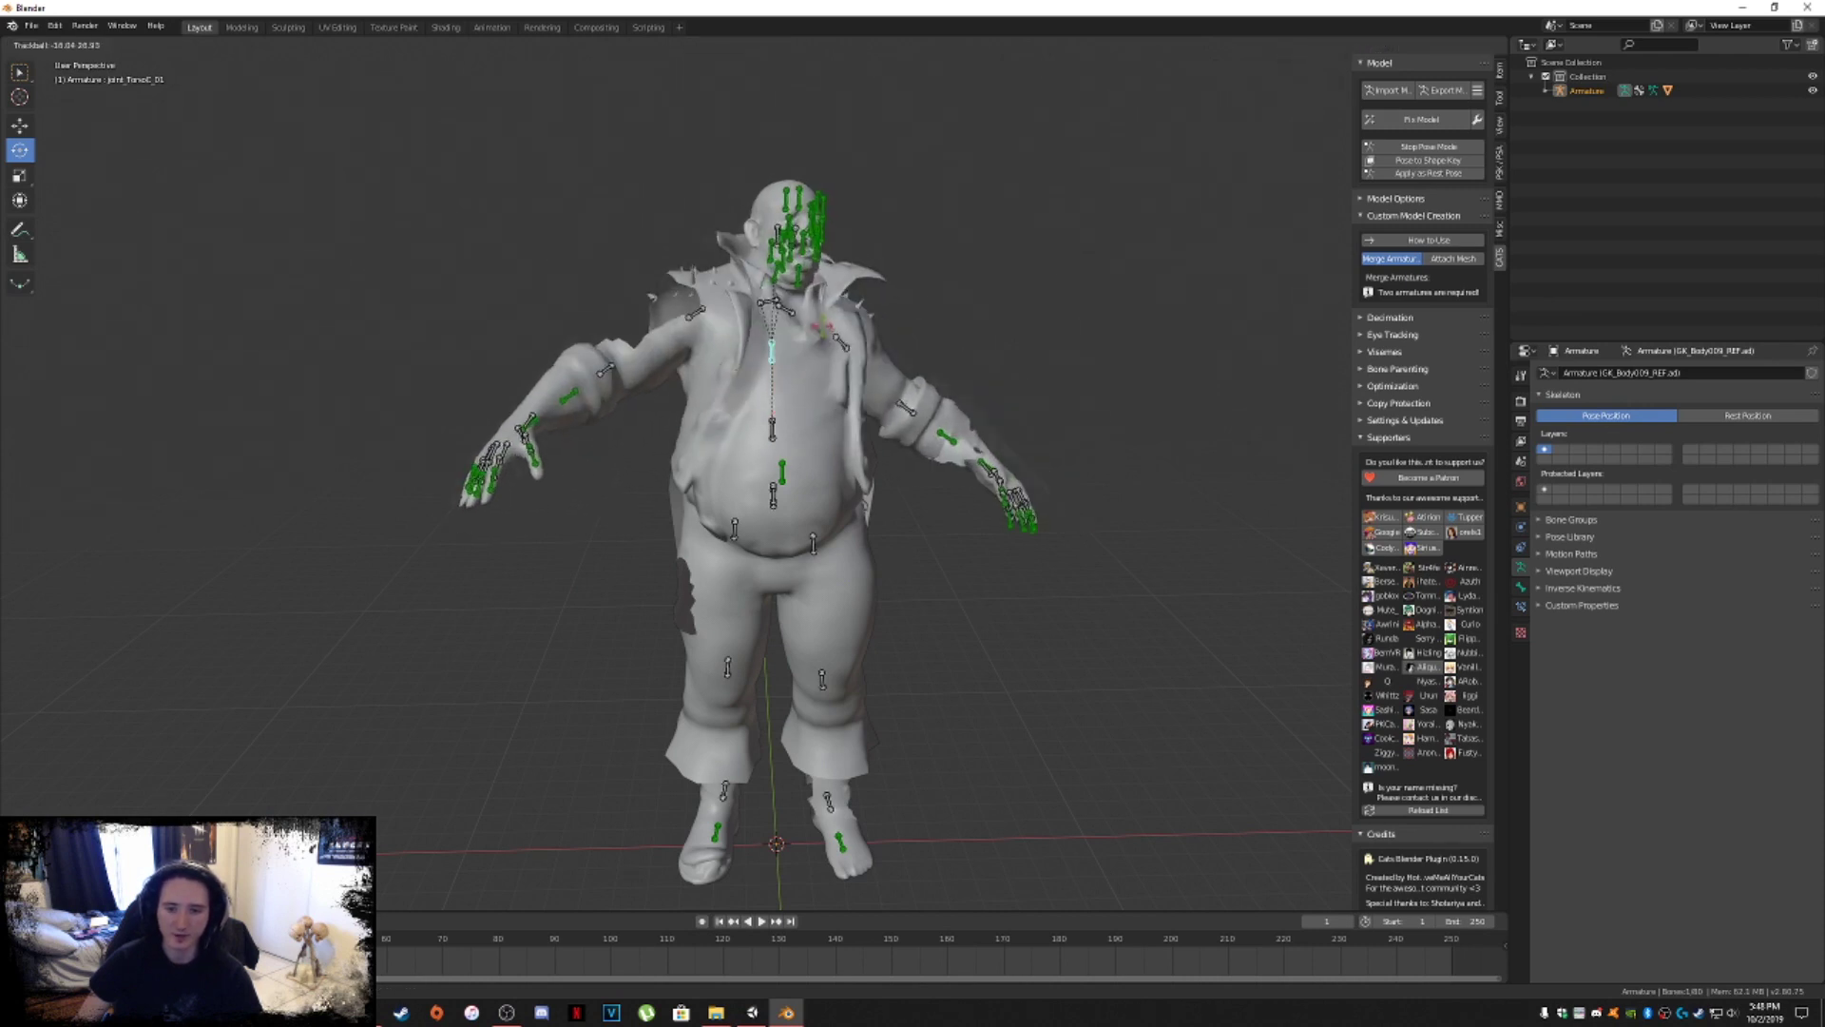
drag(781, 470, 931, 307)
click(931, 437)
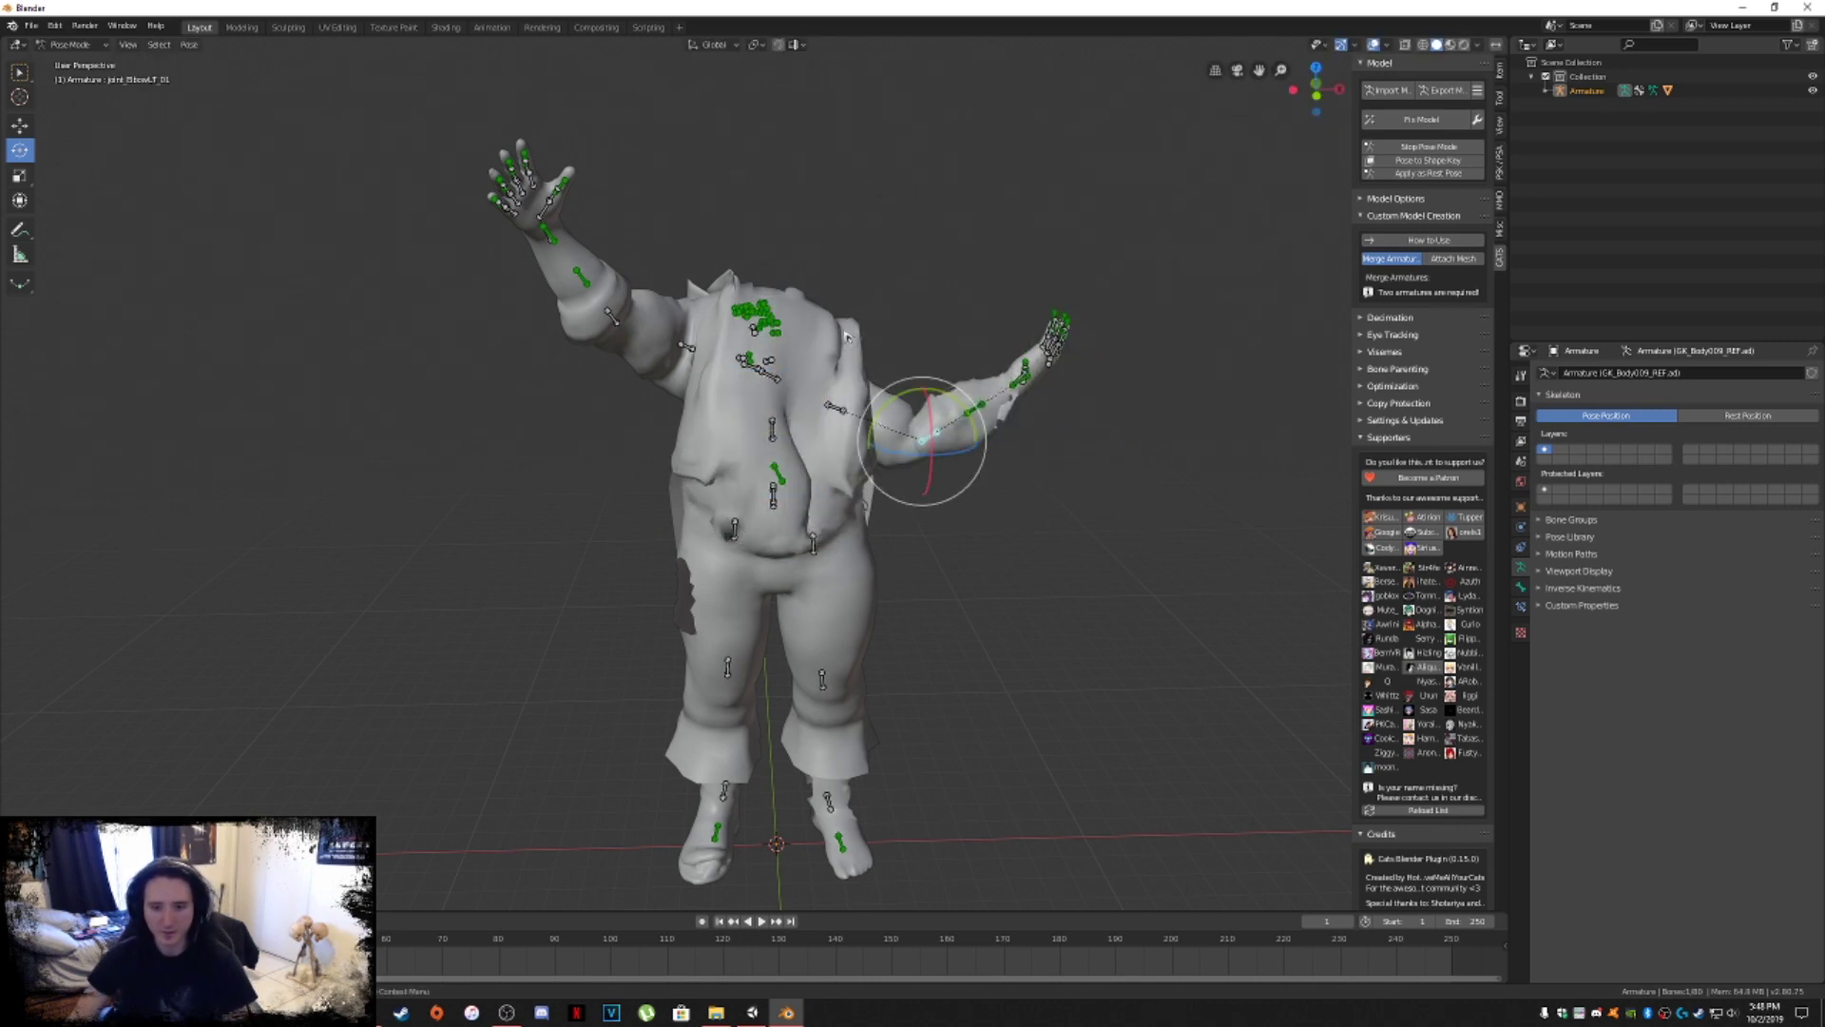
right_click(792, 340)
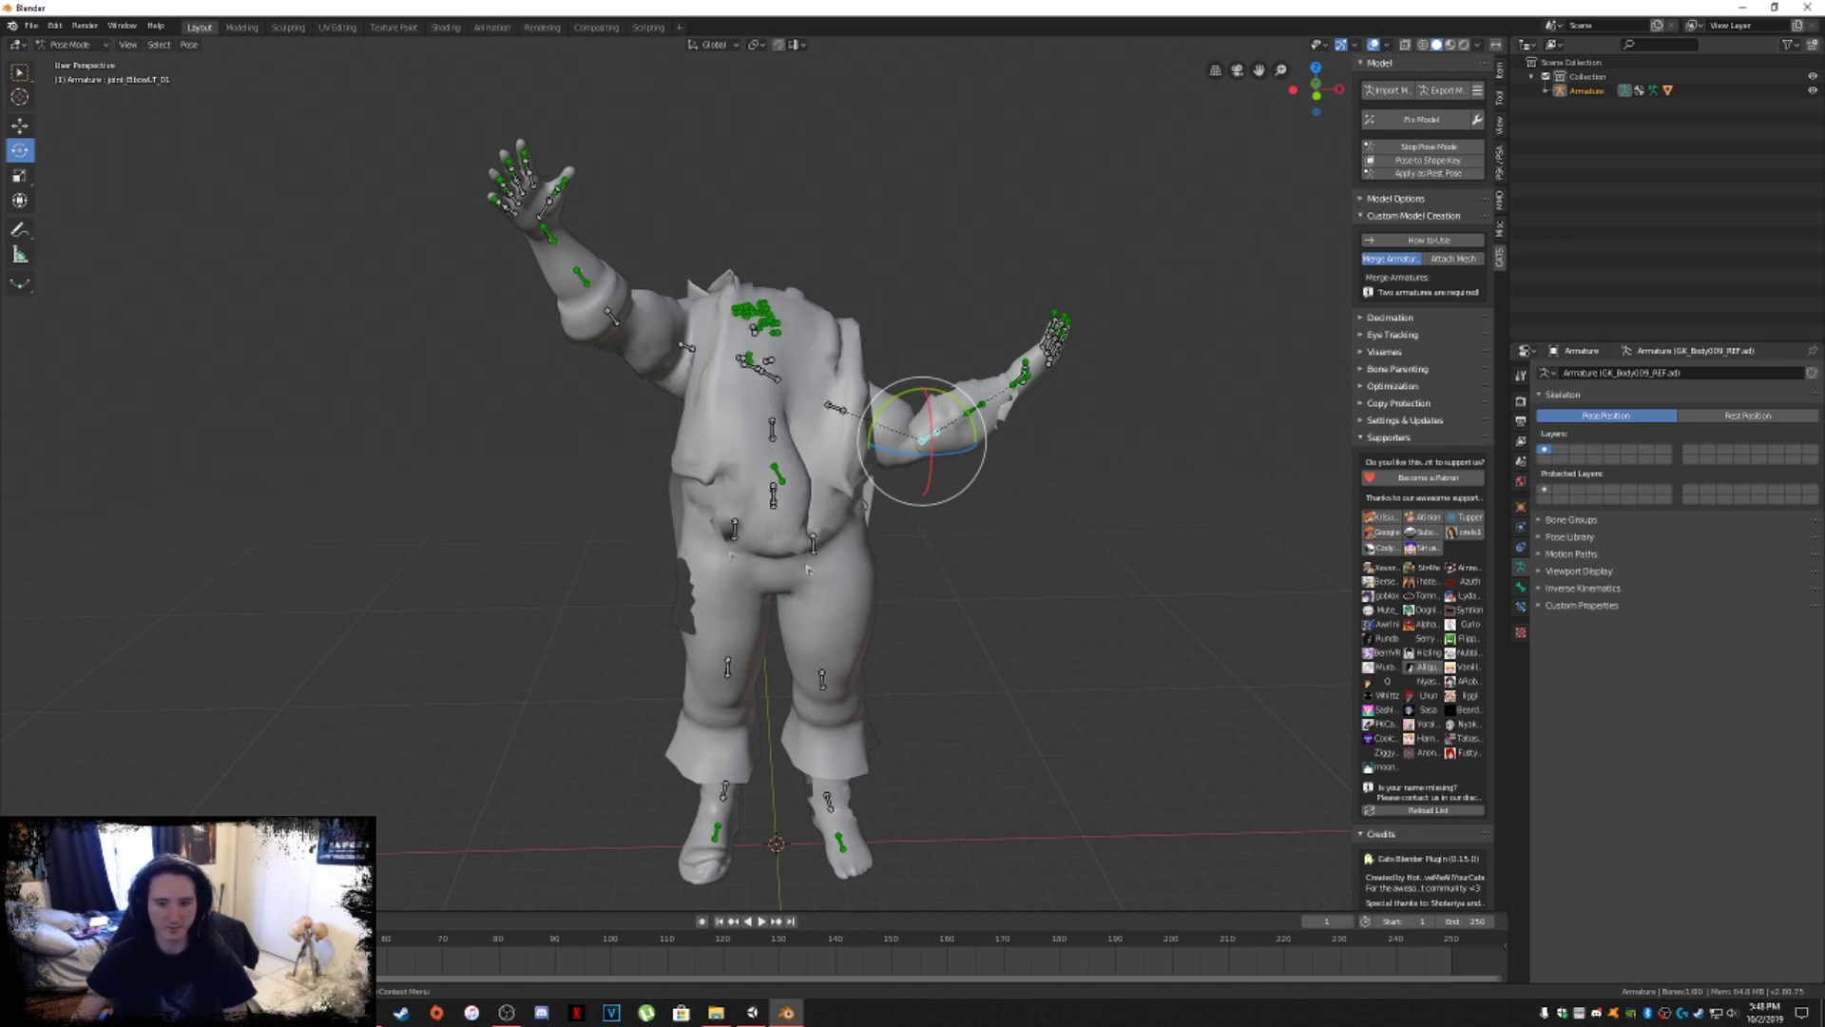
right_click(690, 505)
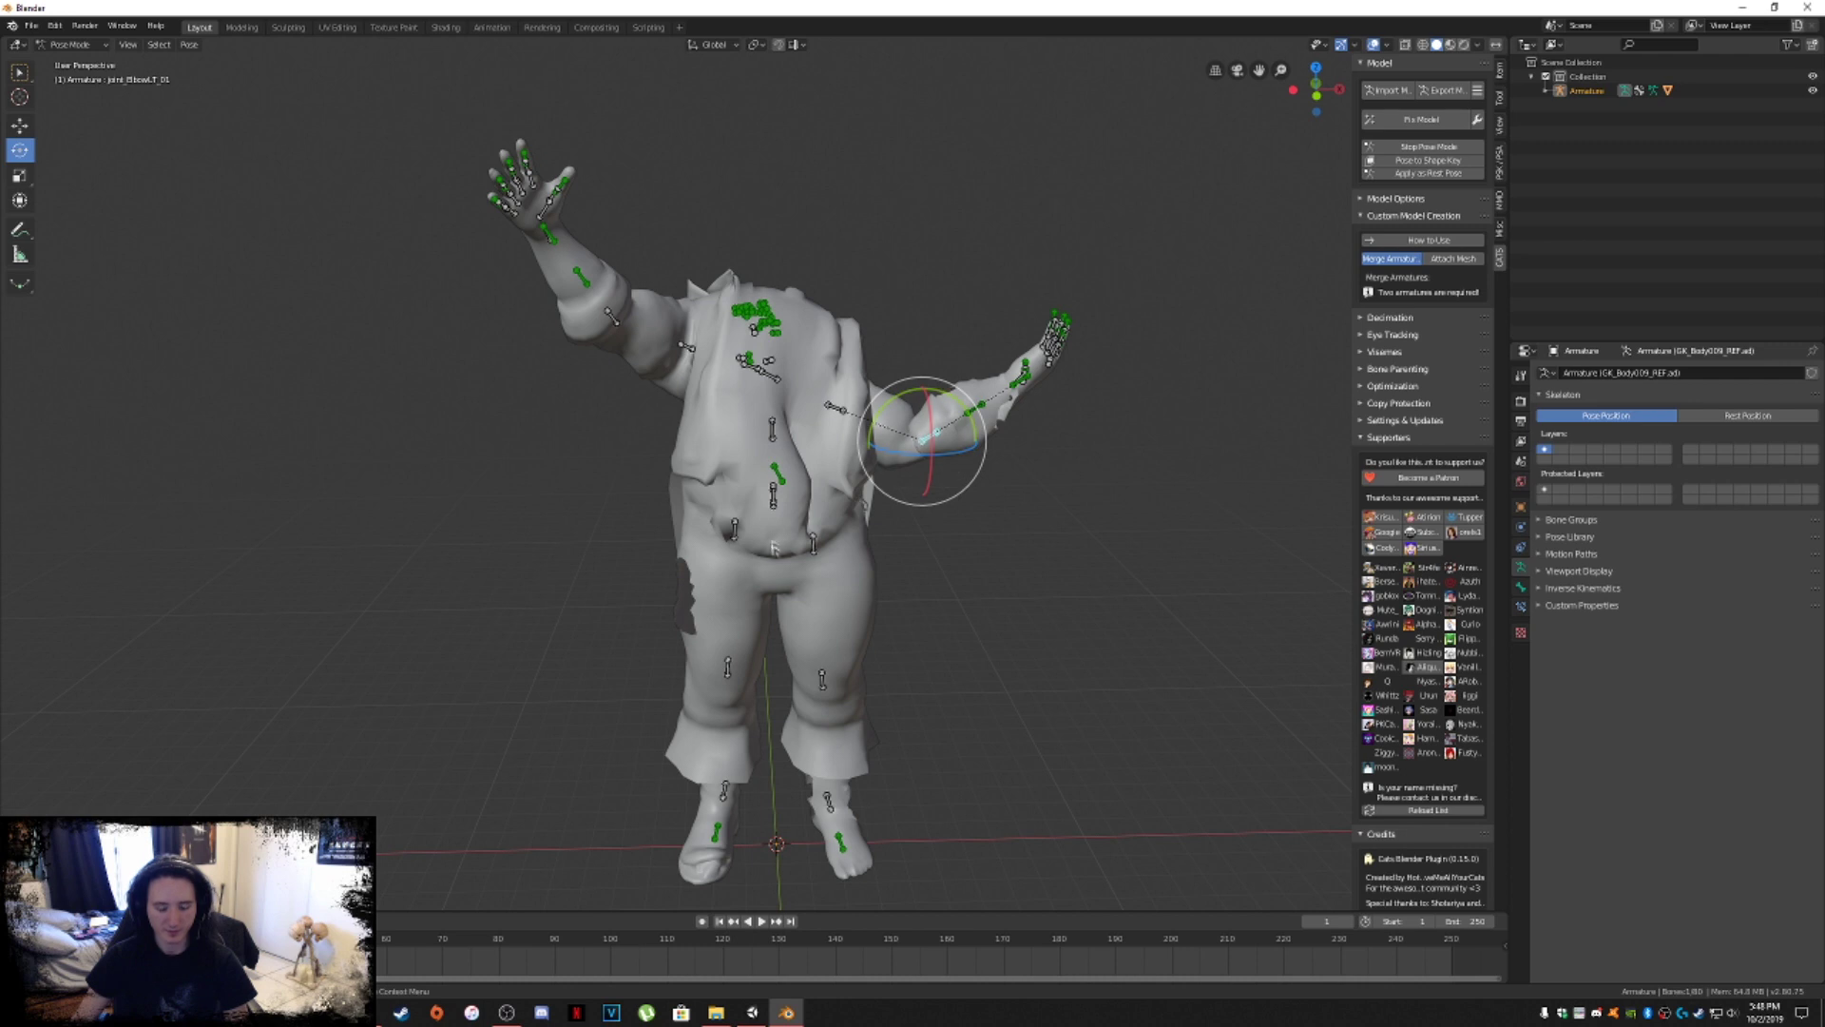
key(alt+r)
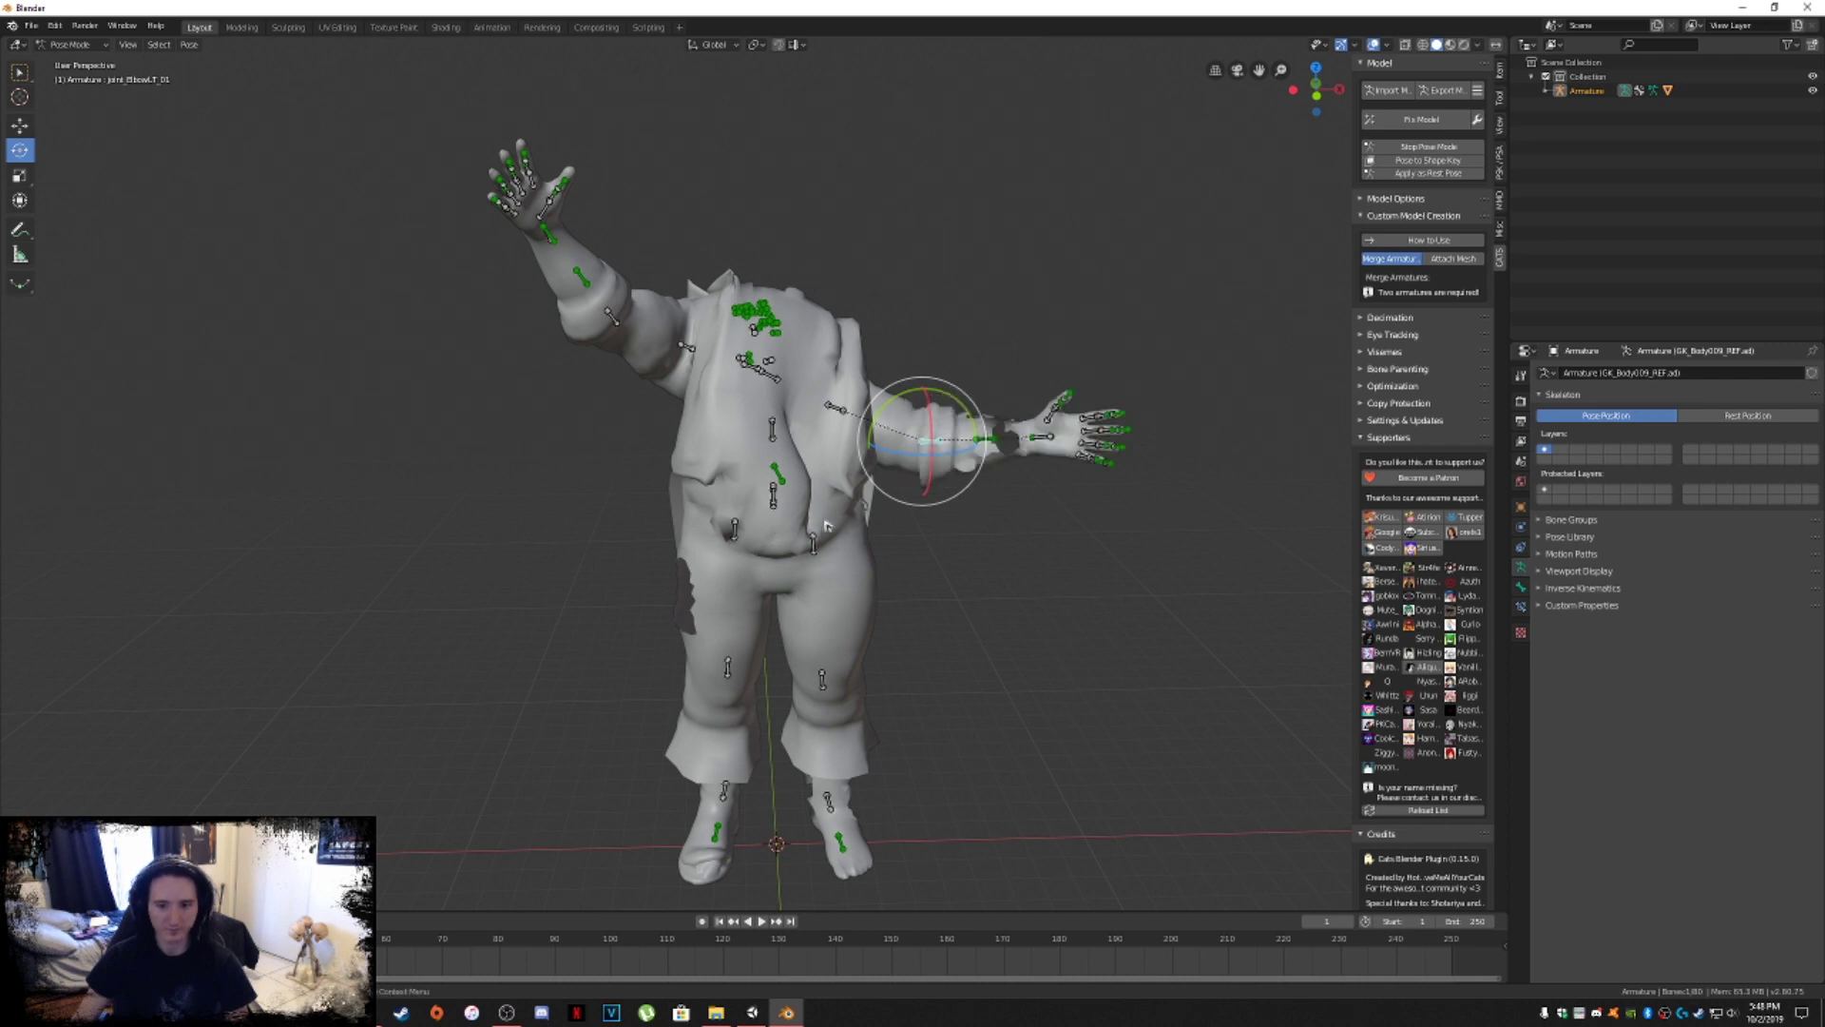
Select all bones and return the whole pose to the upright rest pose.
key(a)
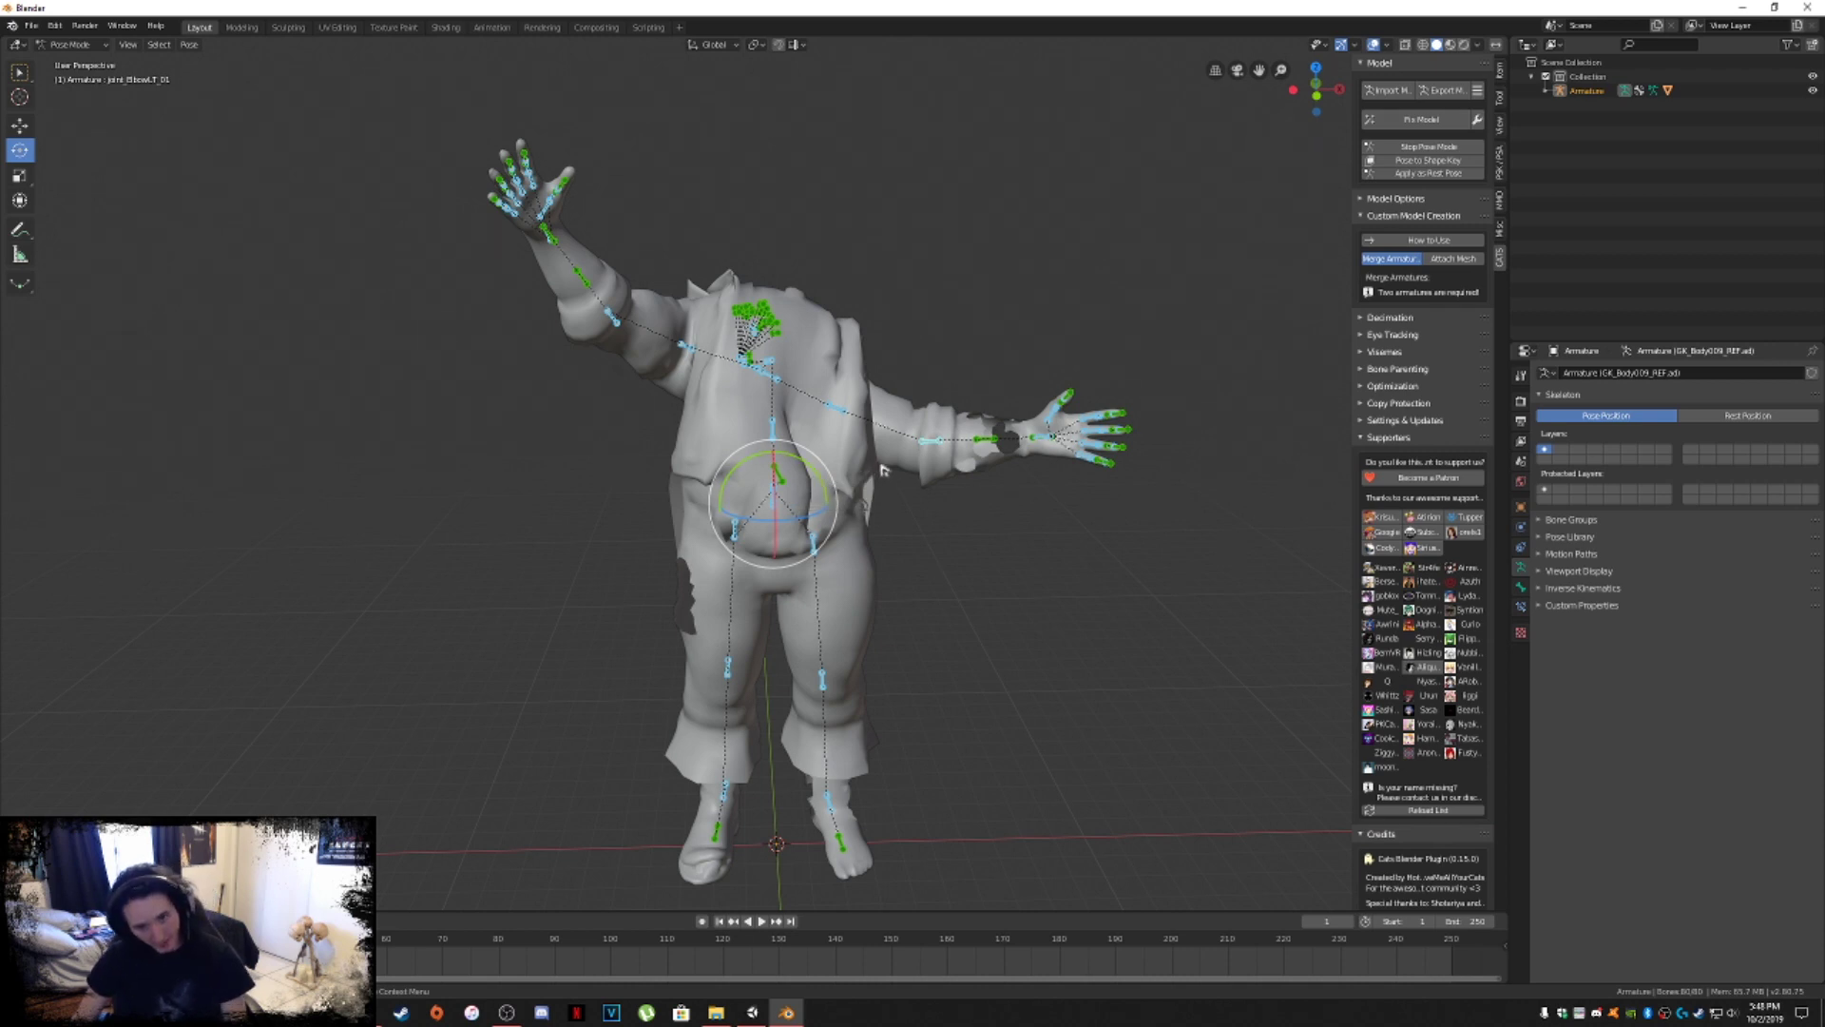
key(ctrl+a)
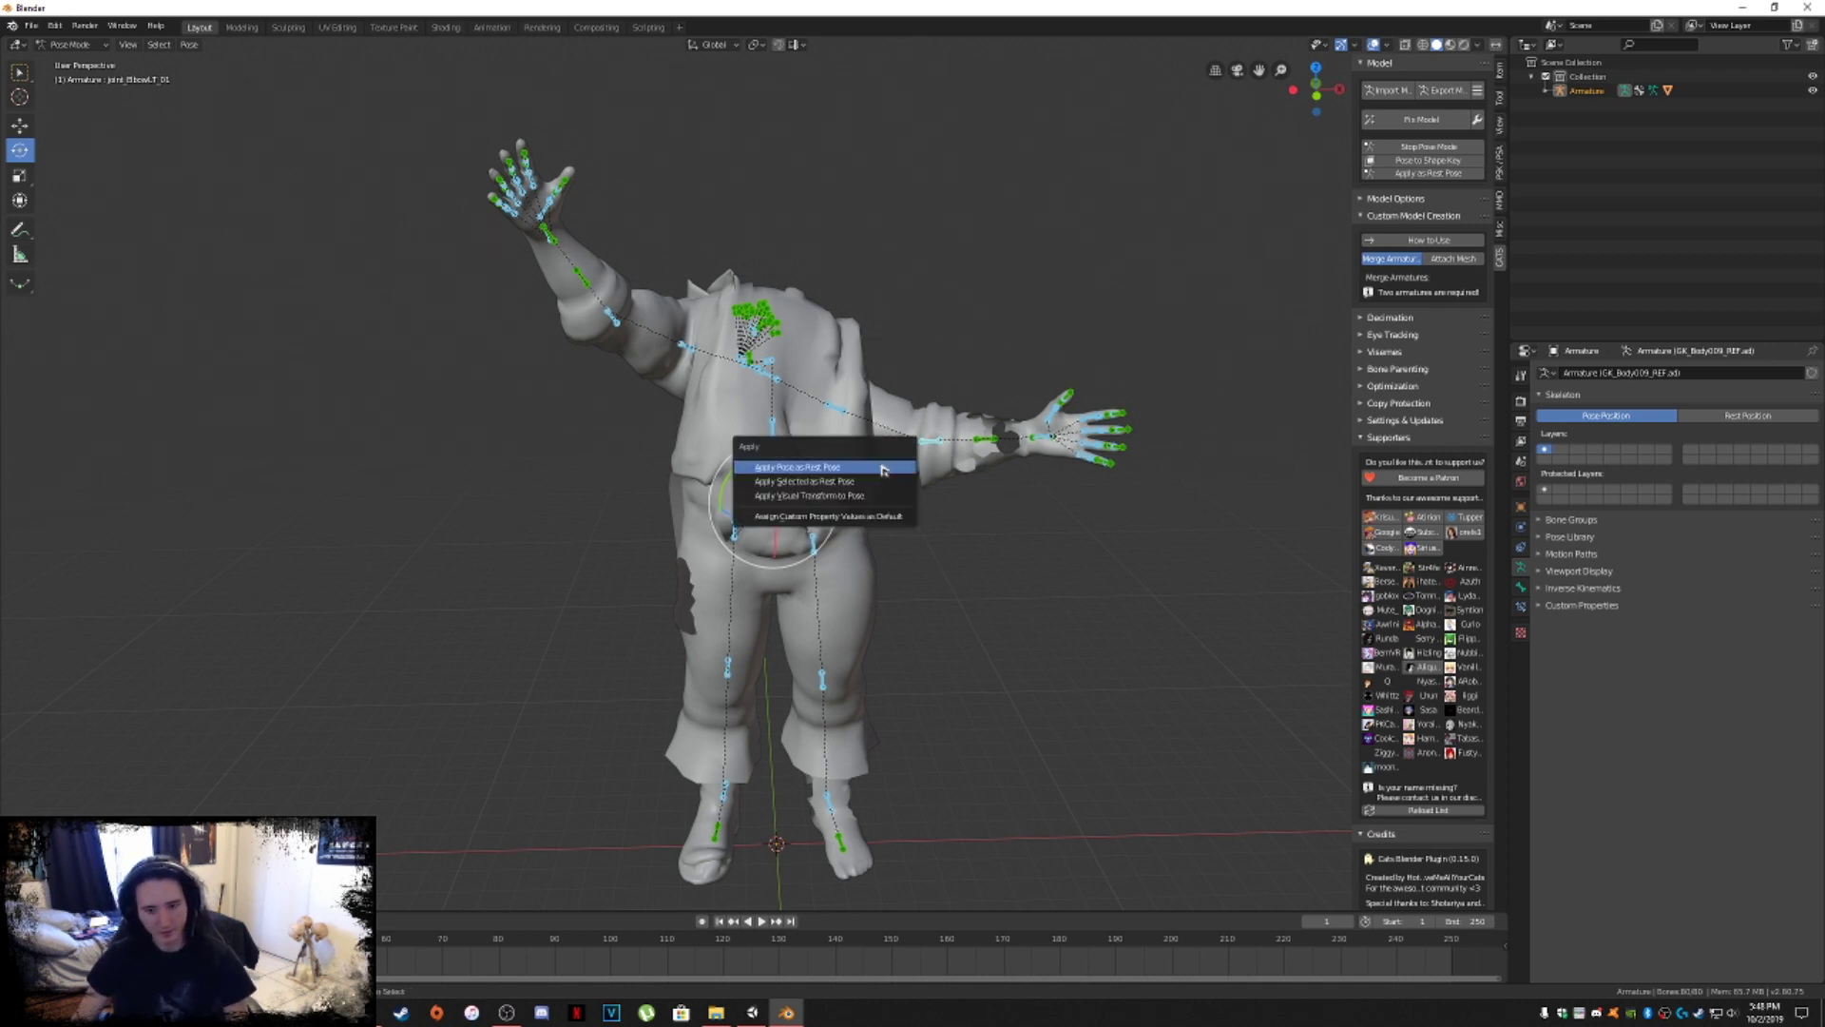
key(ctrl+a)
click(1036, 570)
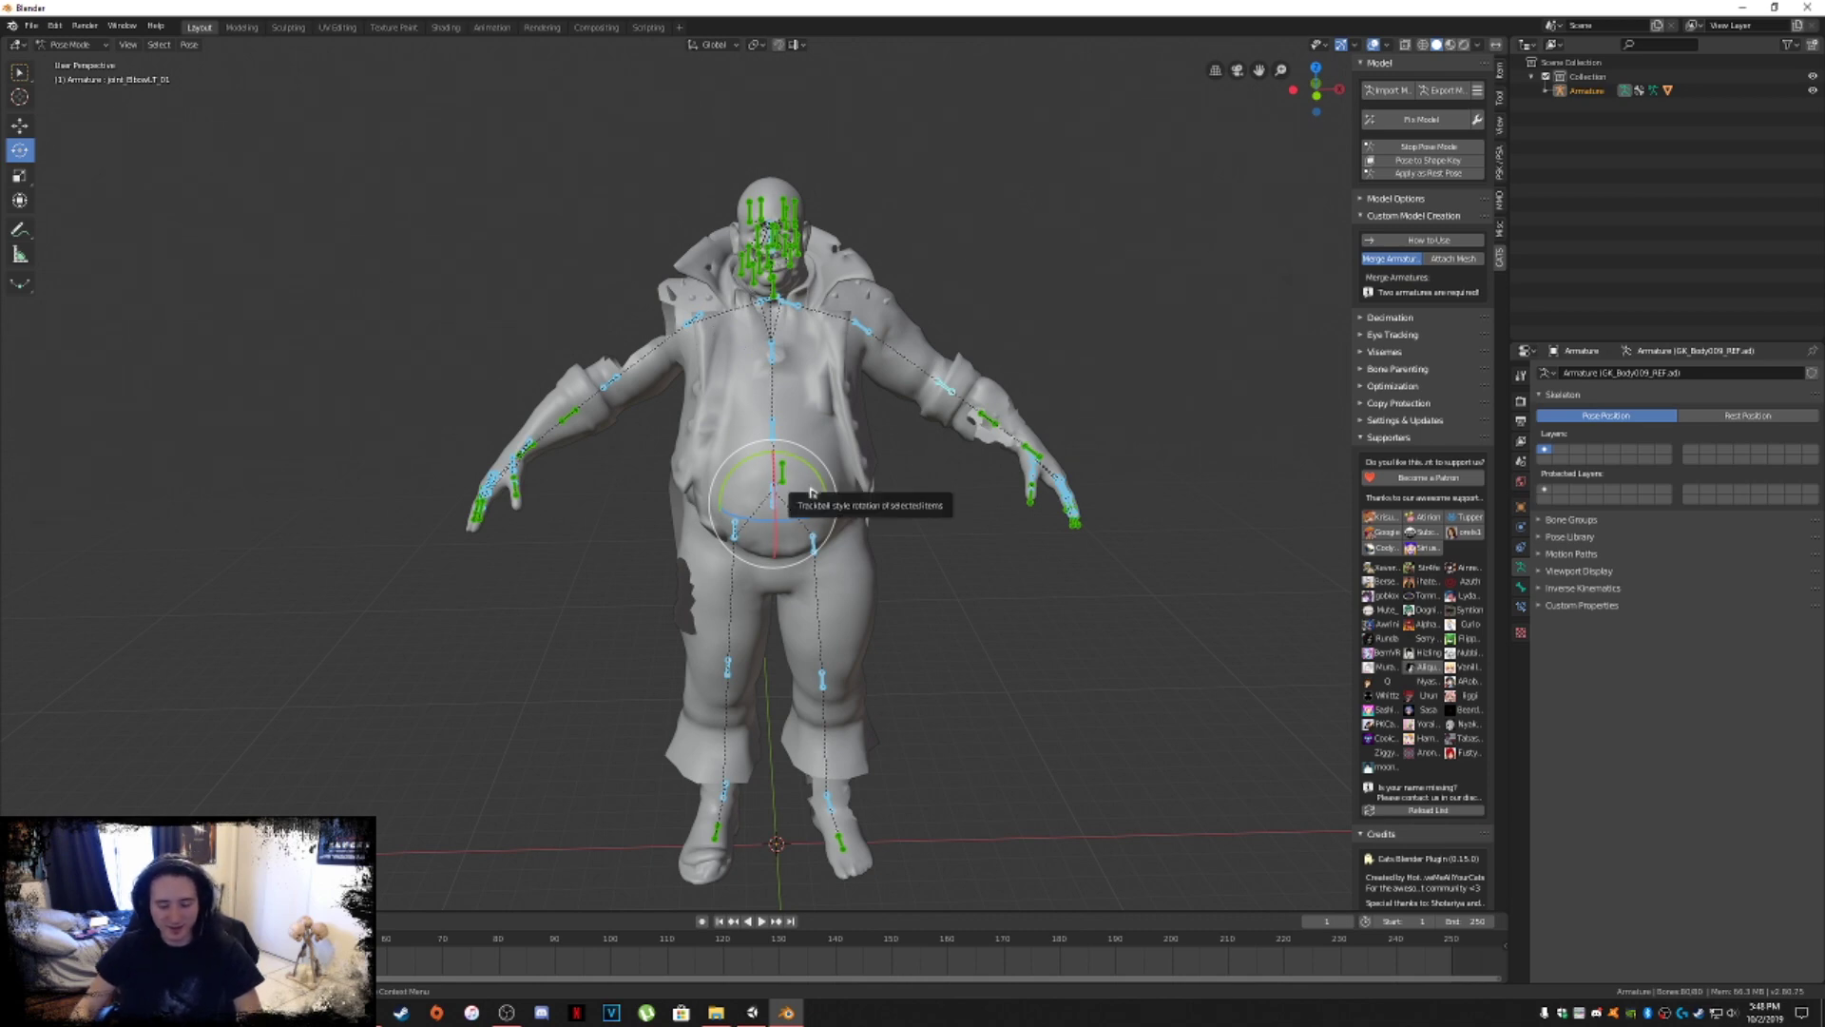
mouse_move(811, 492)
mouse_down()
mouse_move(794, 476)
mouse_move(815, 461)
mouse_up()
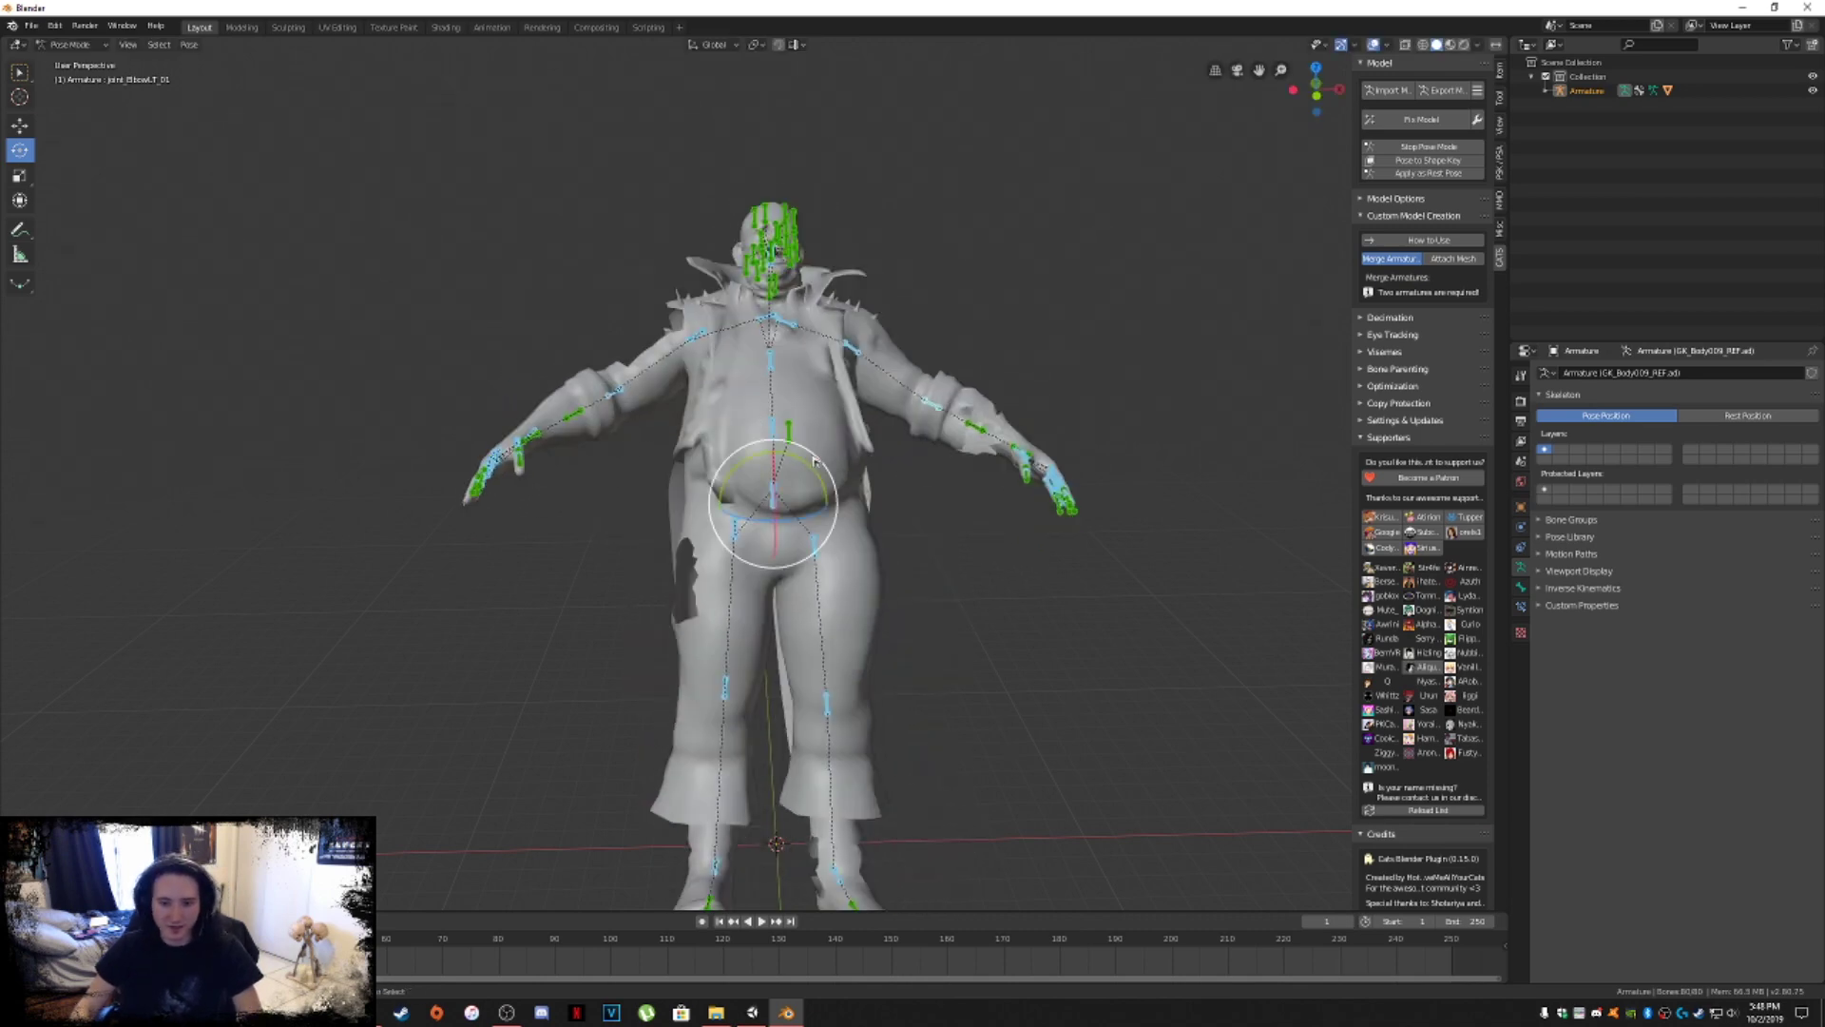
Raise both shoulder bones and swing the chest bone to test deformation, then clear all rotations.
click(693, 319)
drag(697, 321, 693, 43)
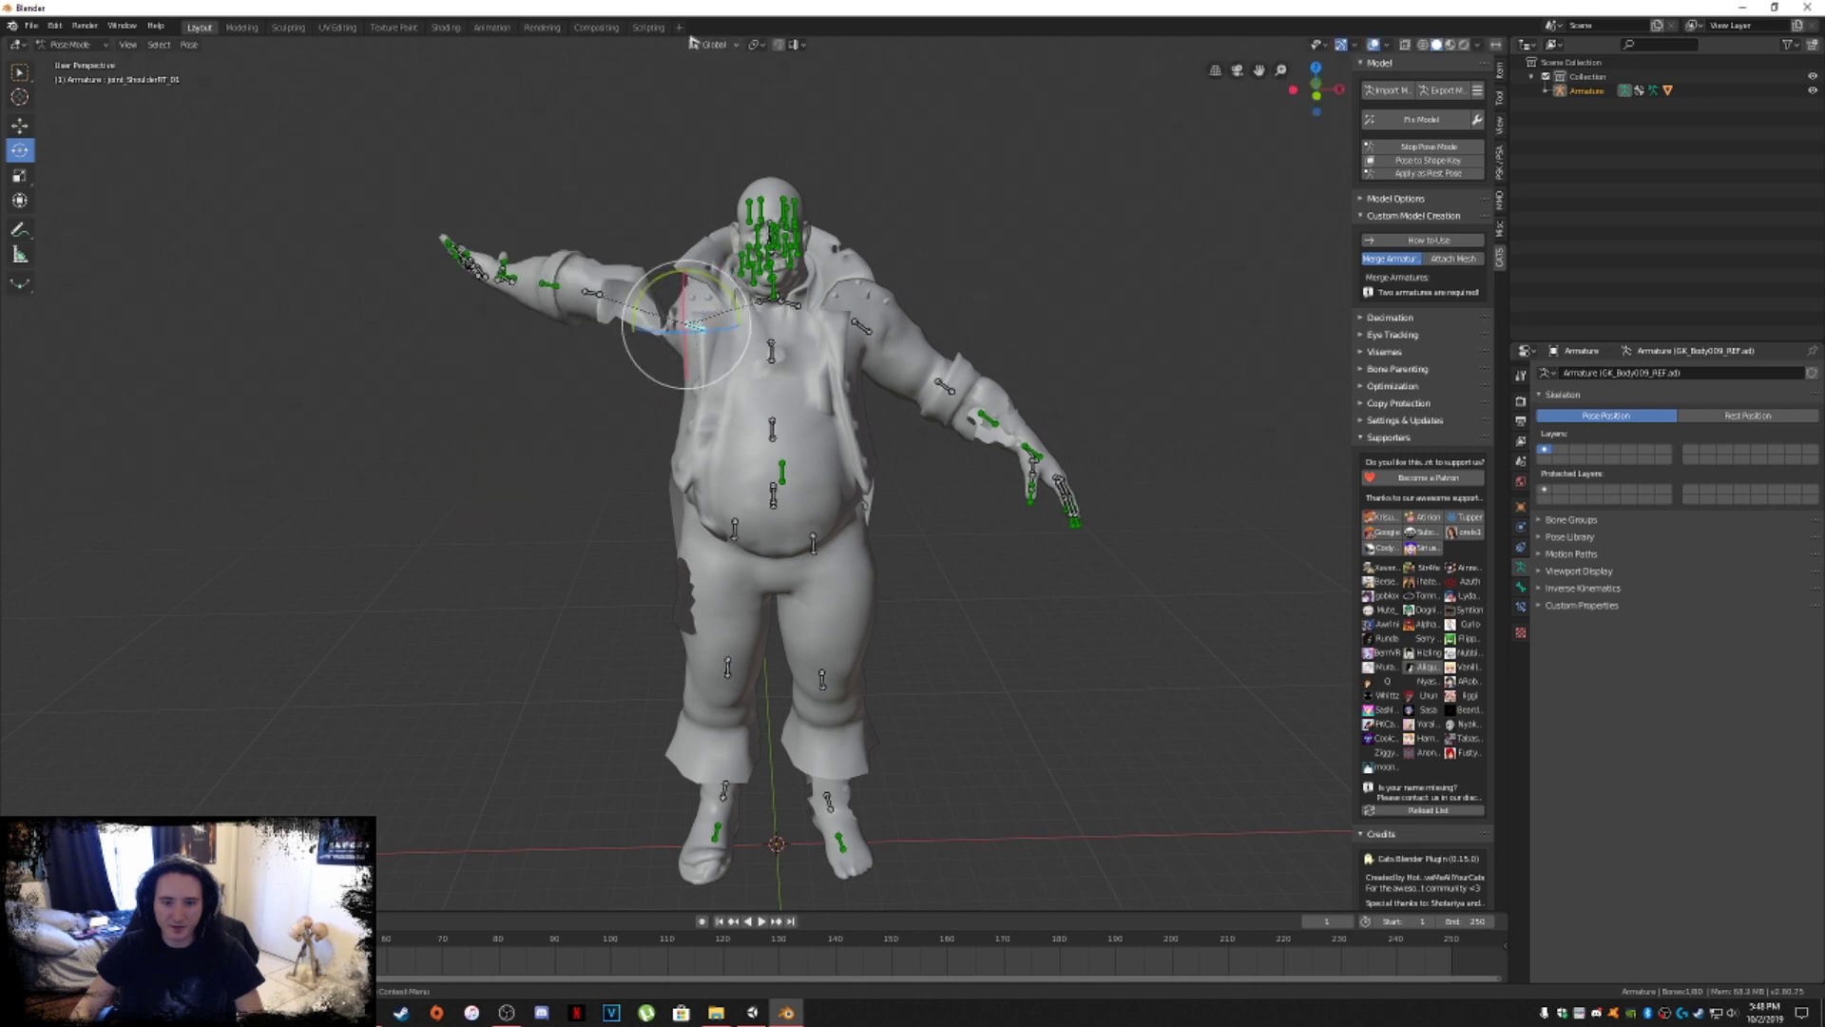
click(861, 326)
drag(865, 324, 882, 172)
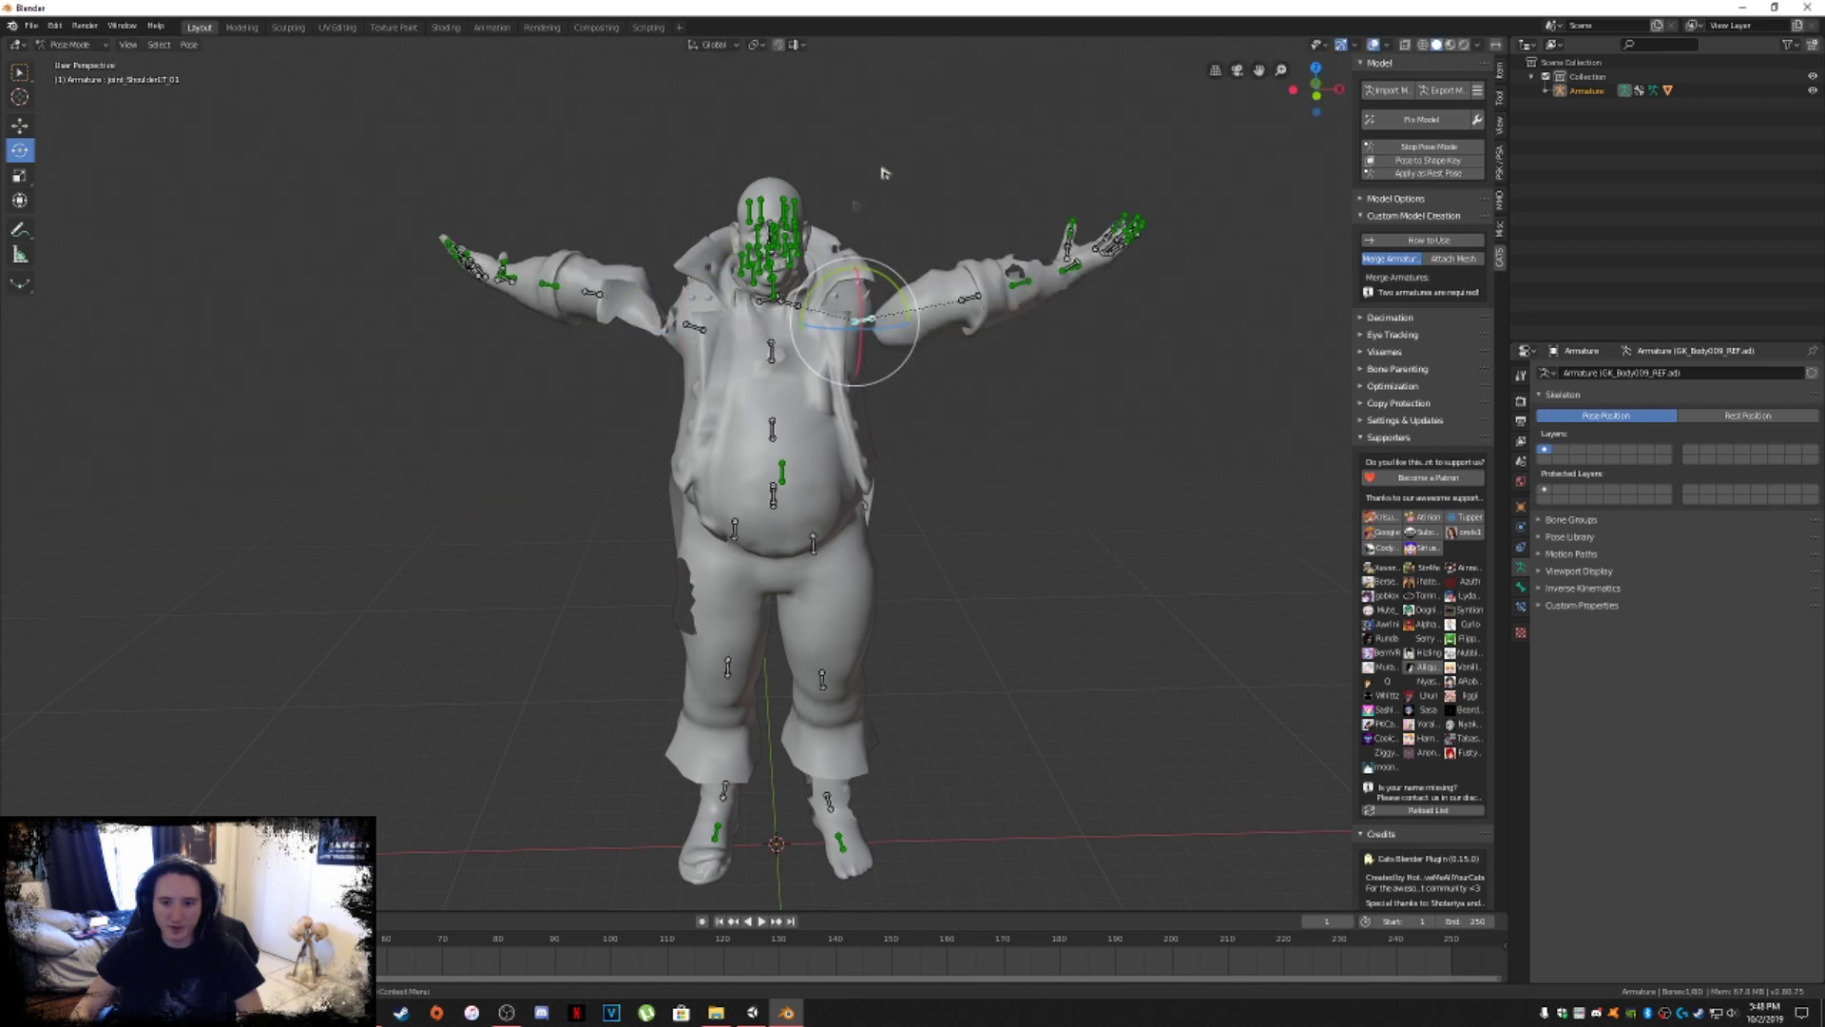
click(784, 207)
click(771, 355)
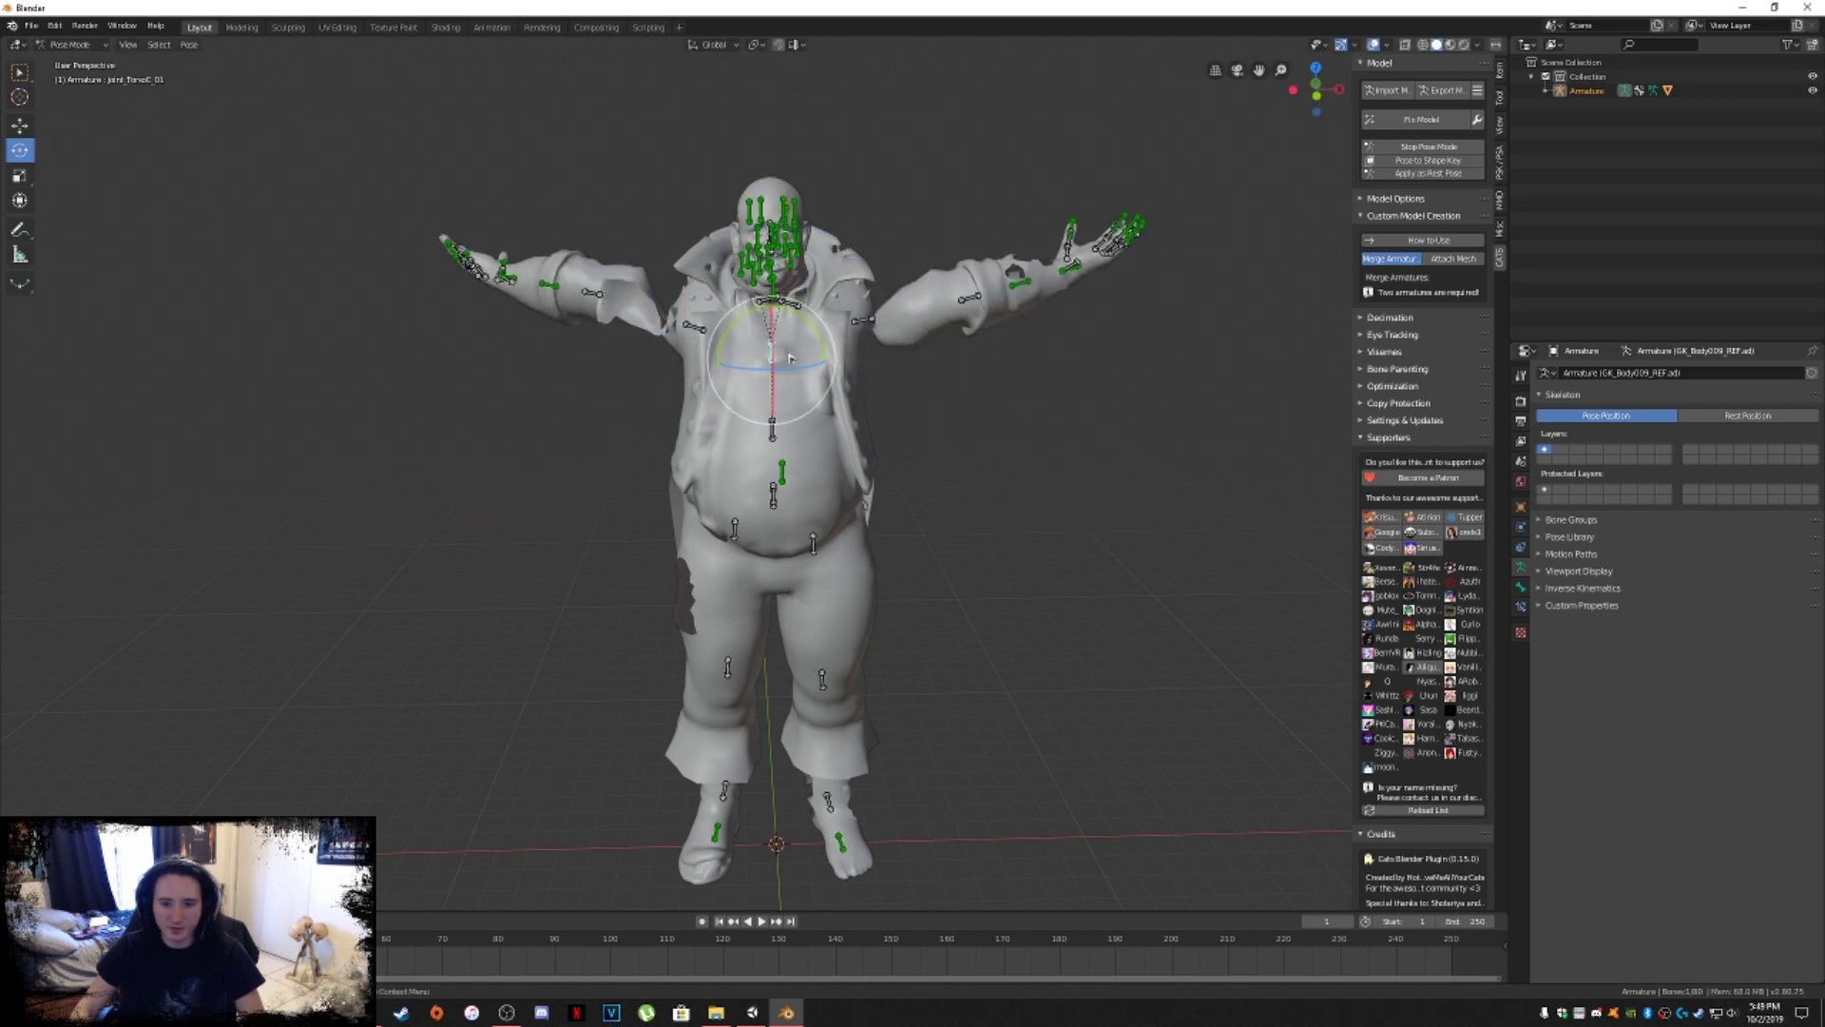
drag(771, 359, 845, 96)
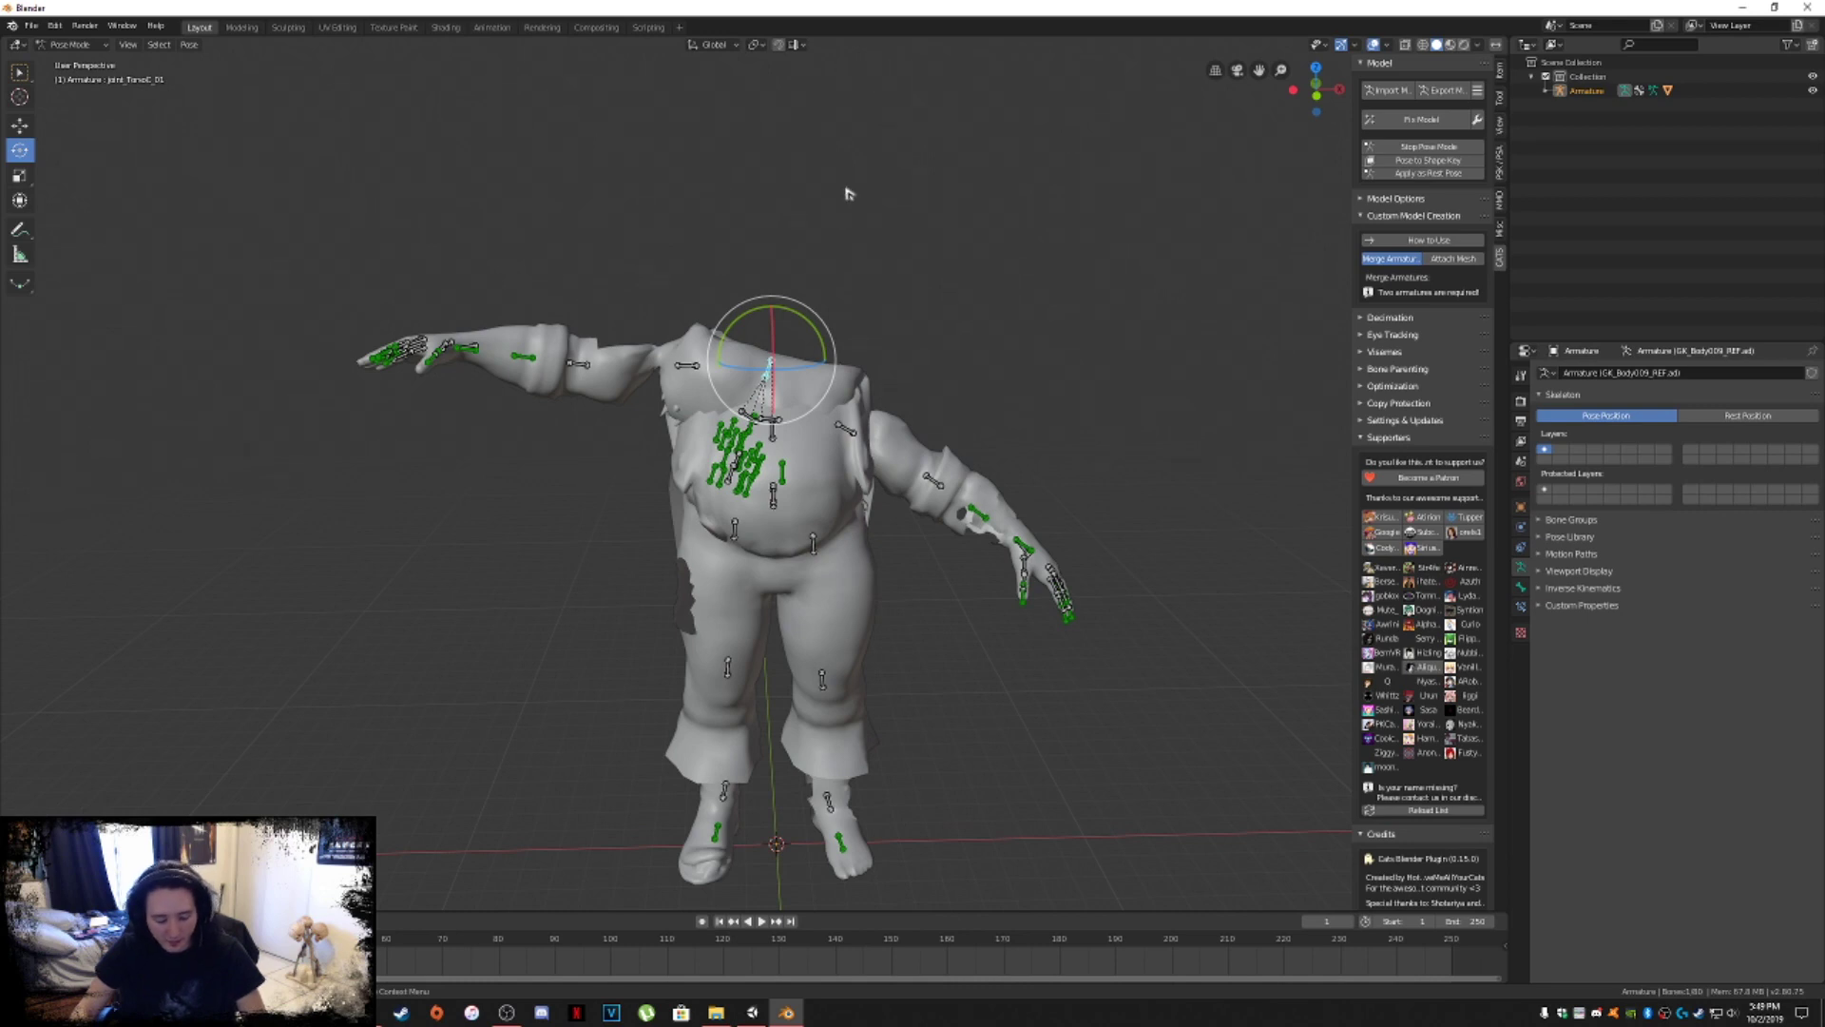
key(a)
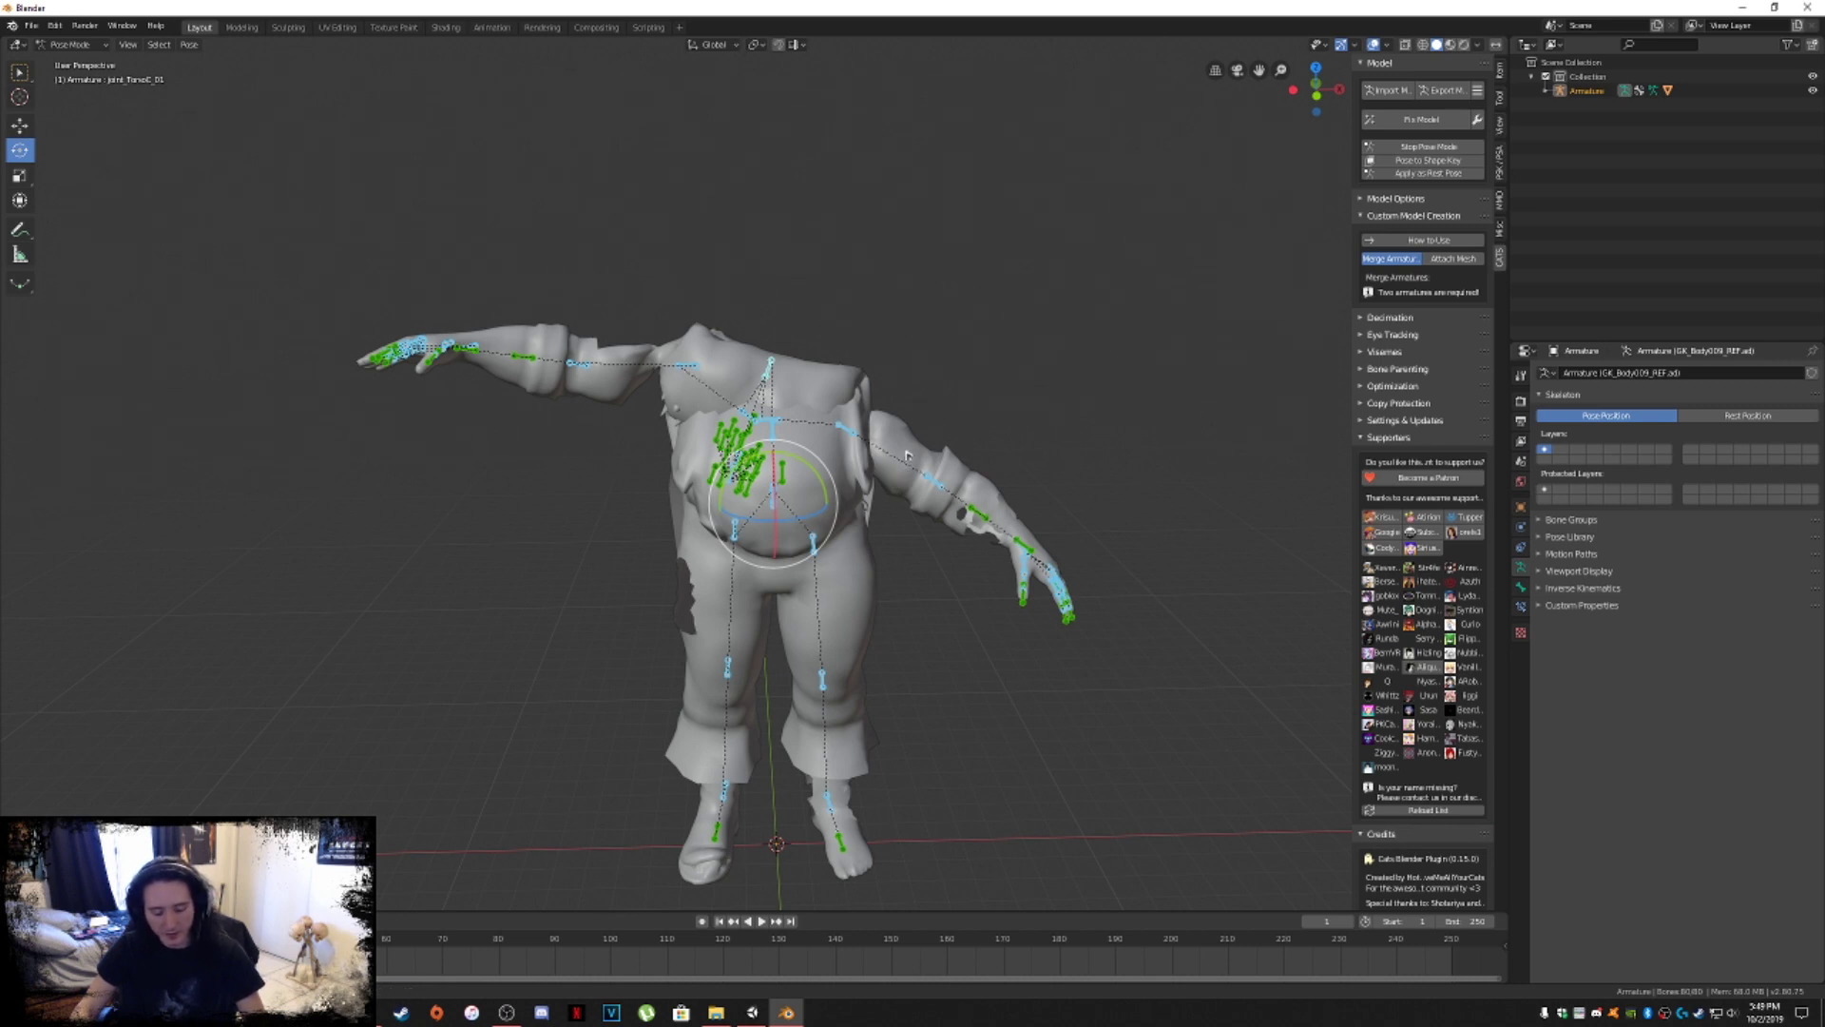
key(alt+r)
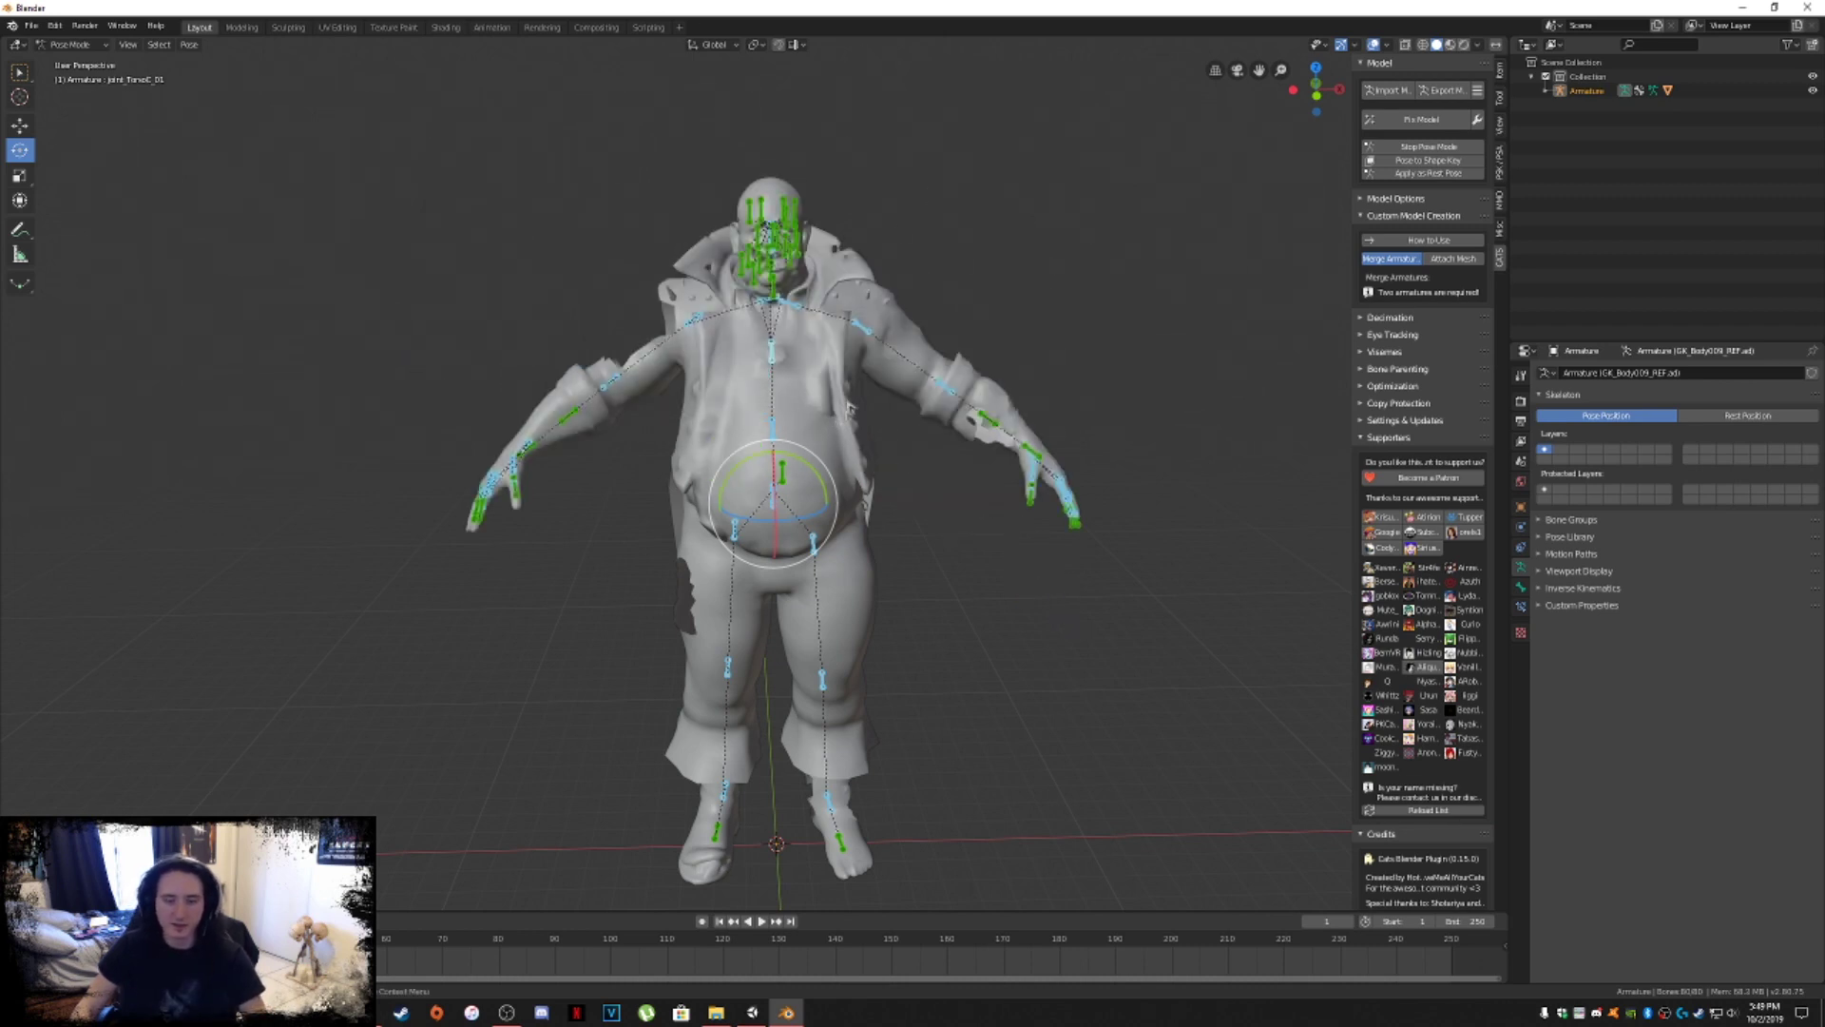
Return to Object Mode and import the hair .psk model from the Models folder with Import PSK.
click(69, 45)
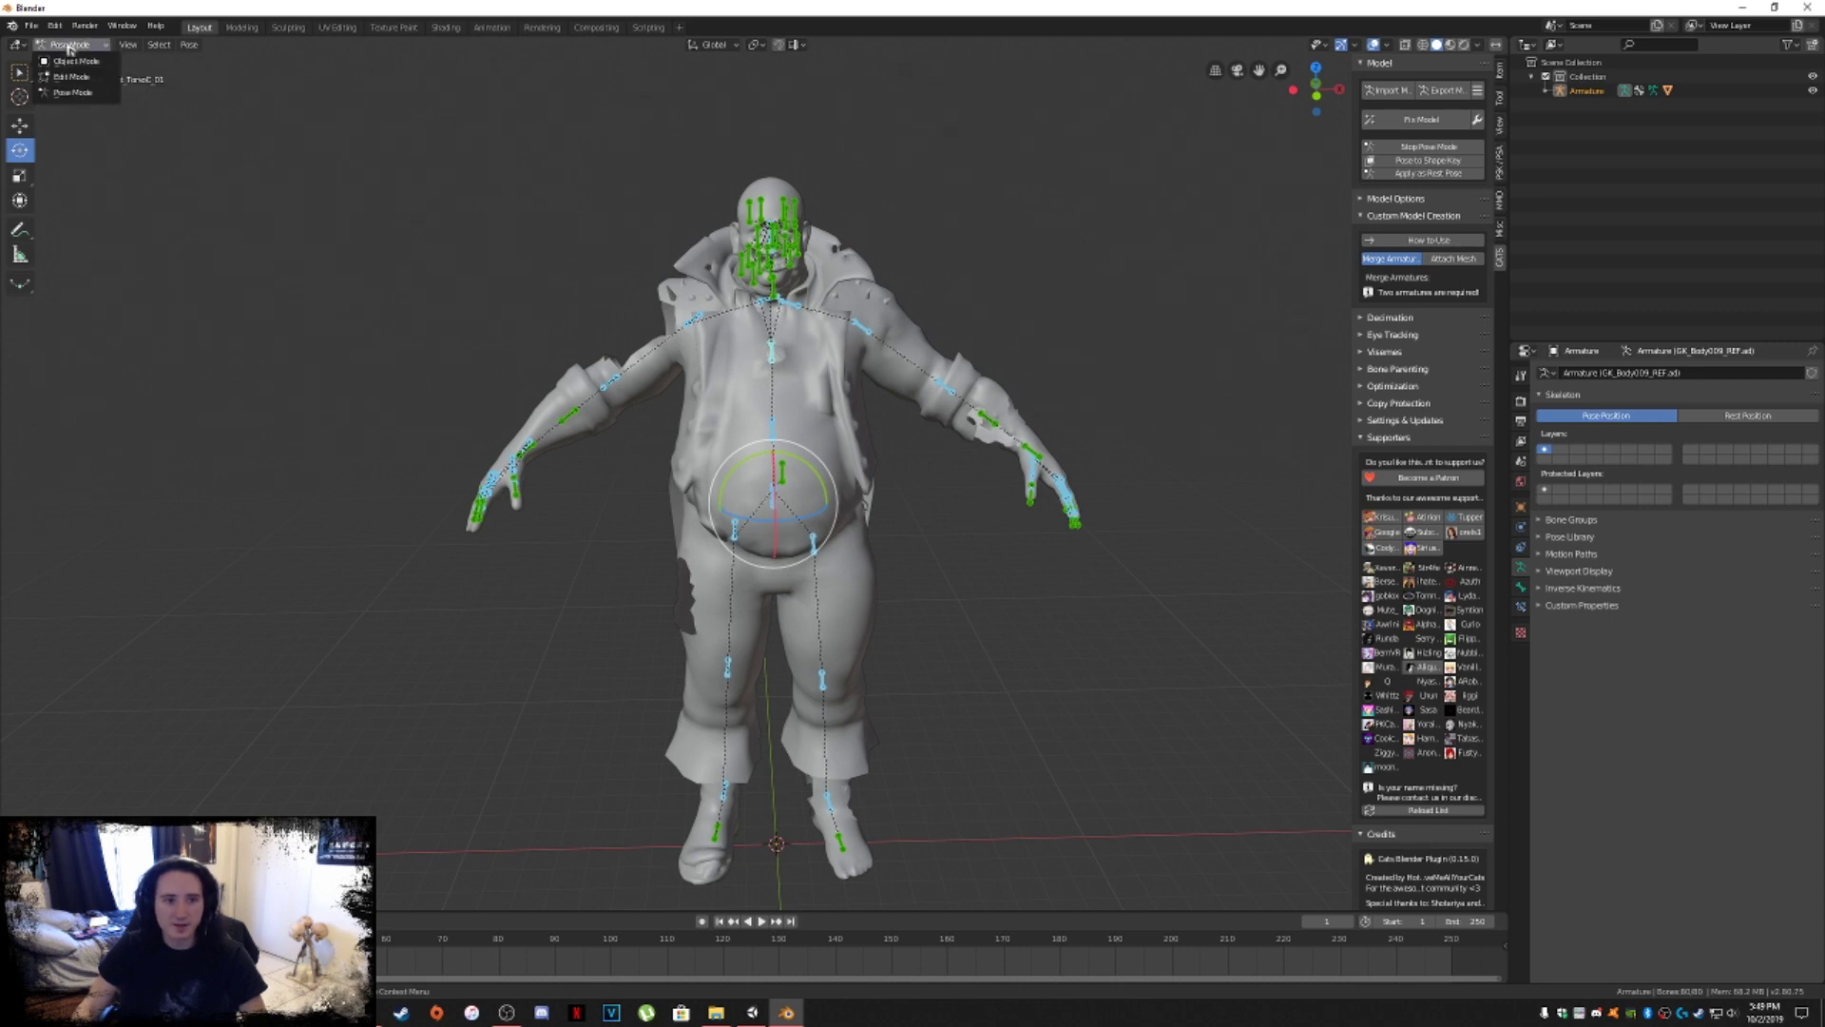
click(76, 64)
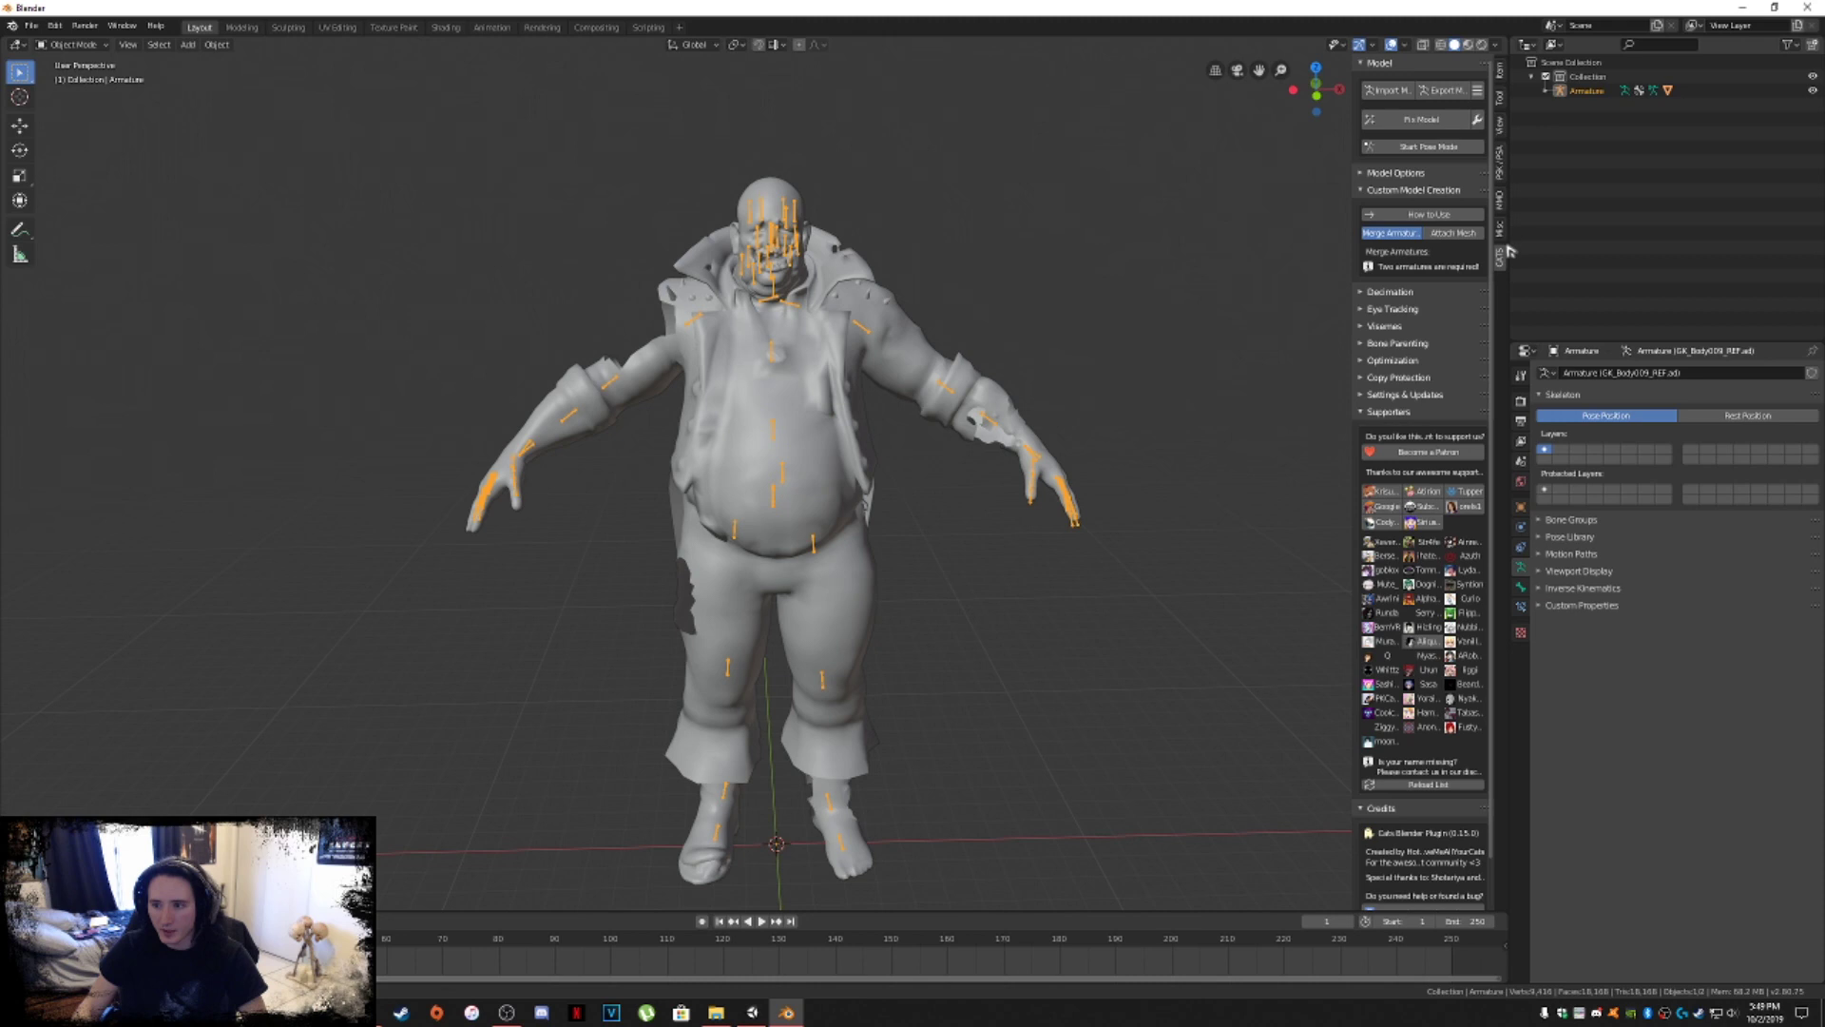
click(1502, 158)
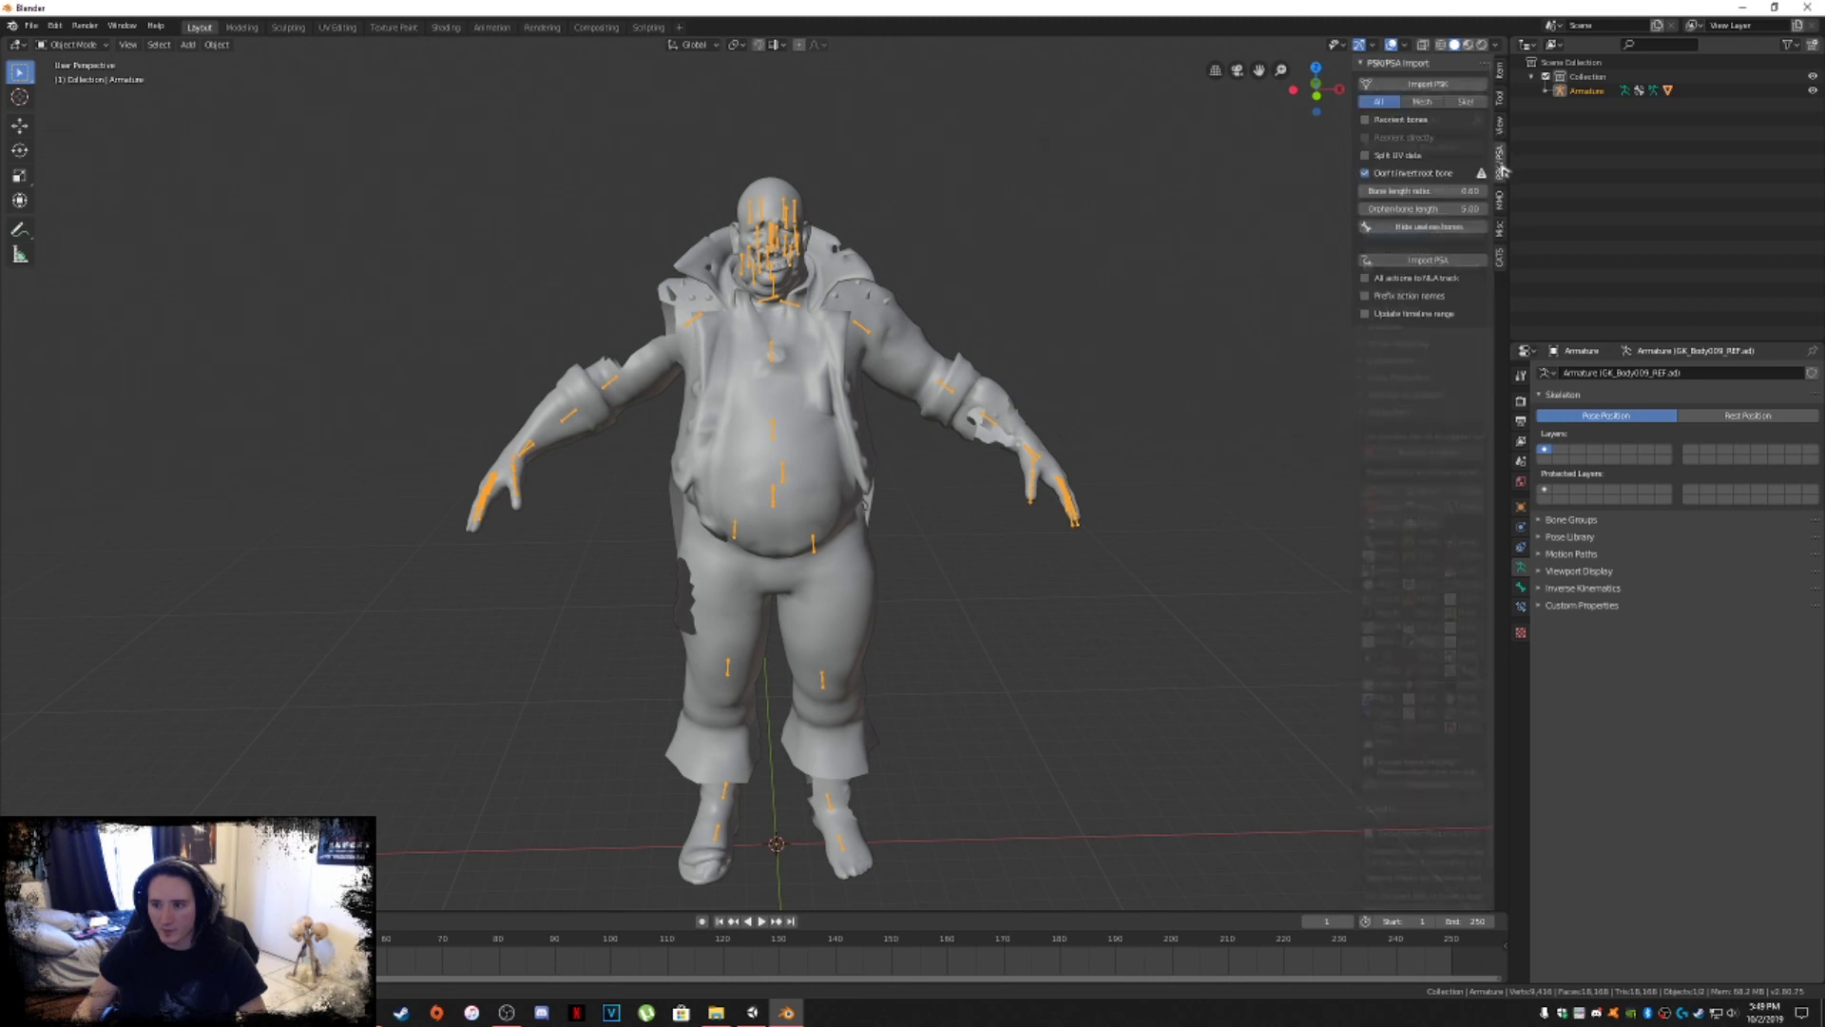
click(1435, 87)
double_click(228, 116)
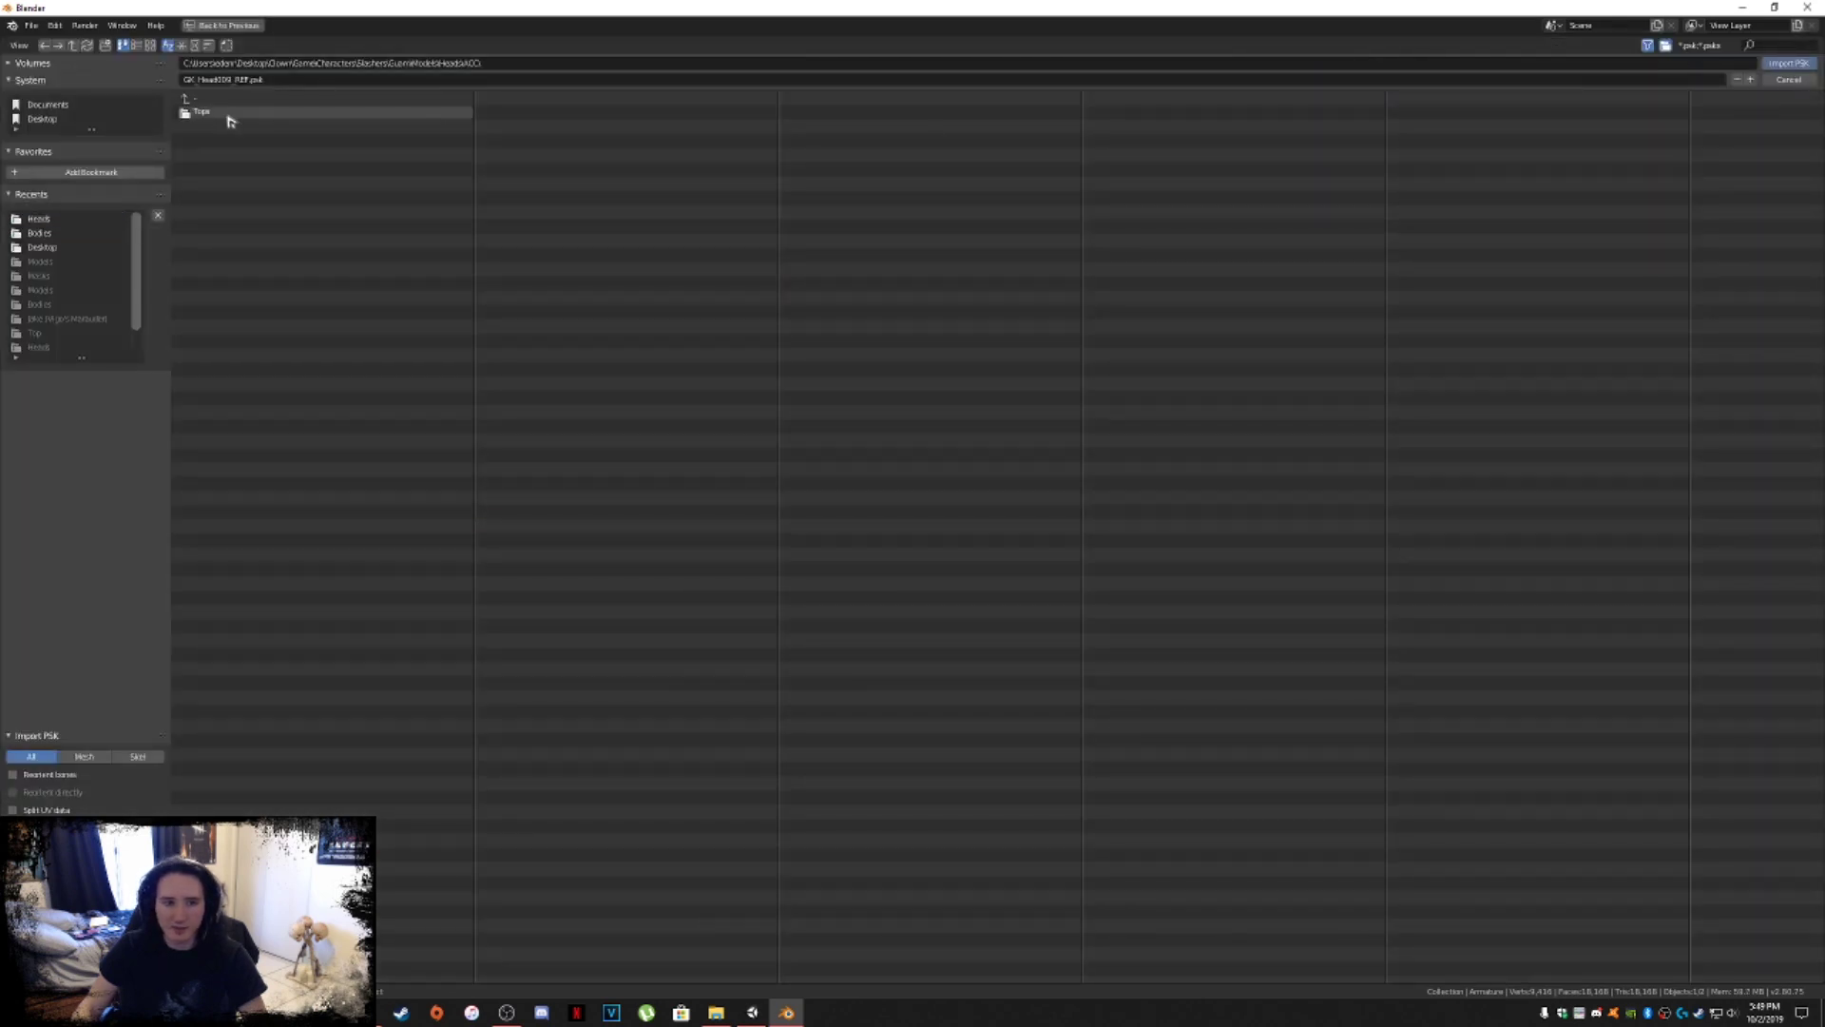
double_click(230, 116)
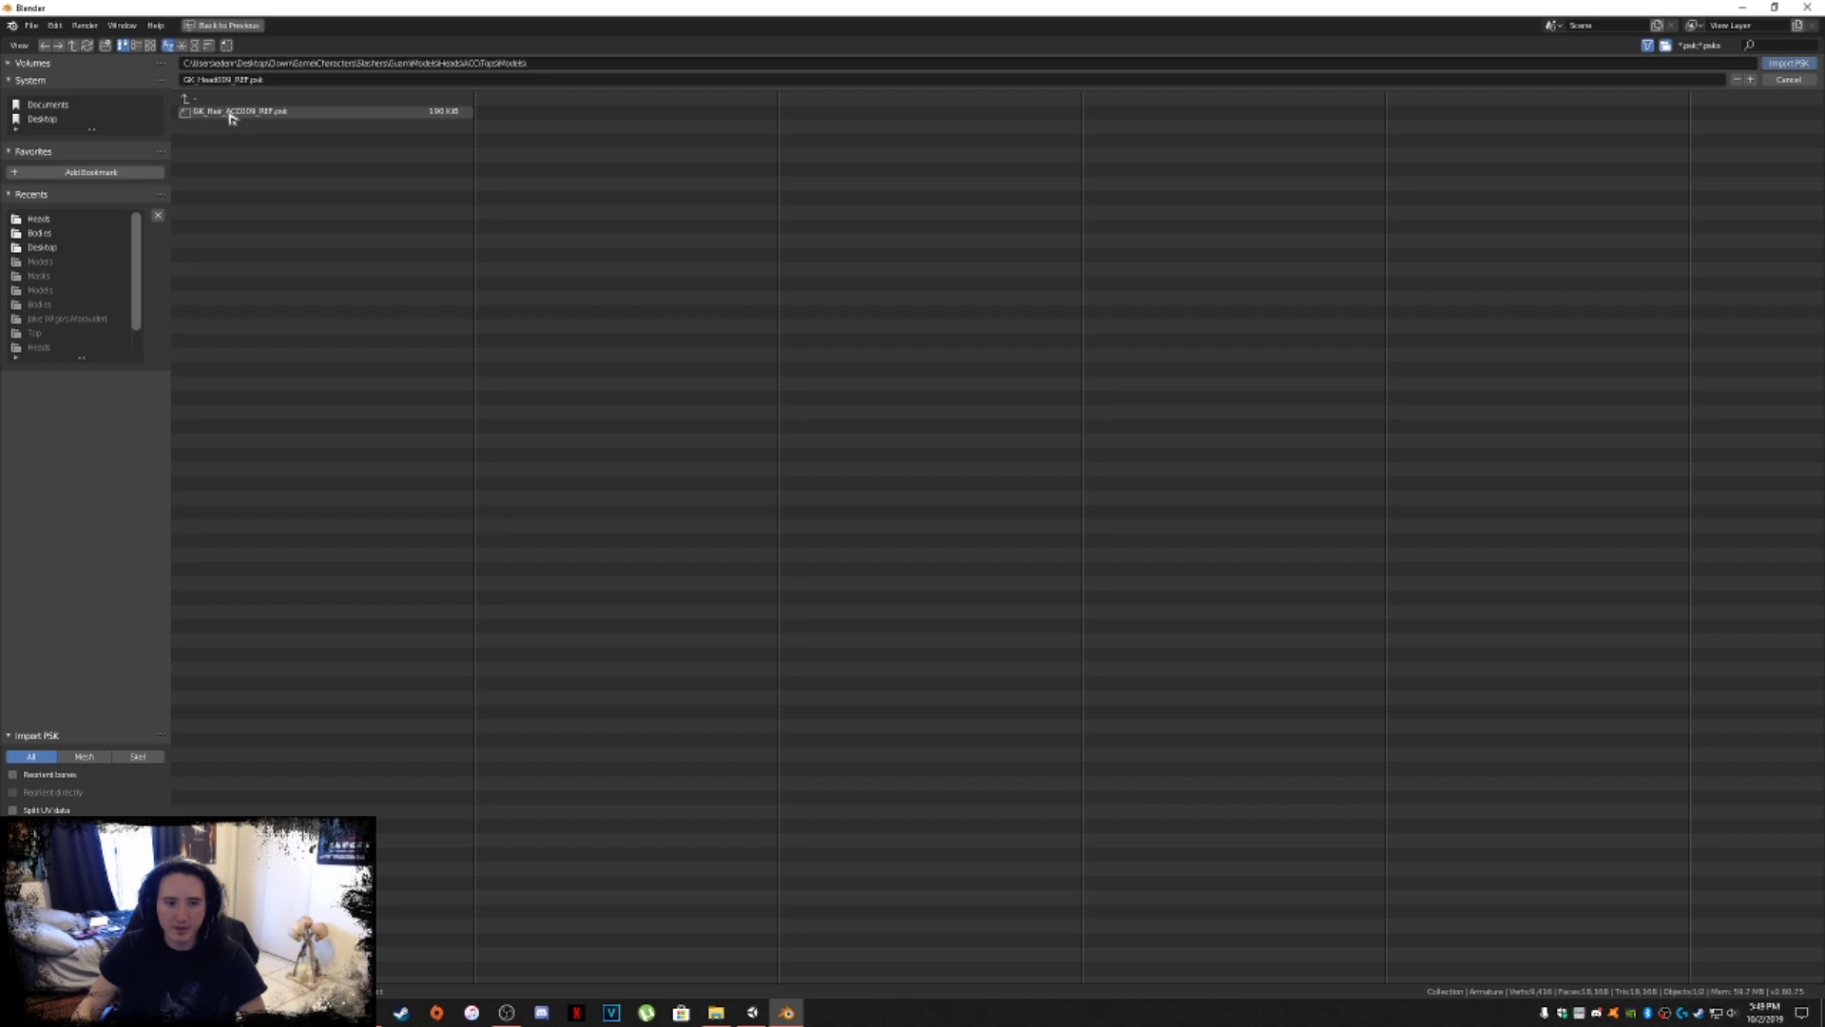
double_click(231, 114)
Apply Shade Smooth to the GK_Hair_ACC009_REF hair mesh.
click(837, 220)
right_click(838, 220)
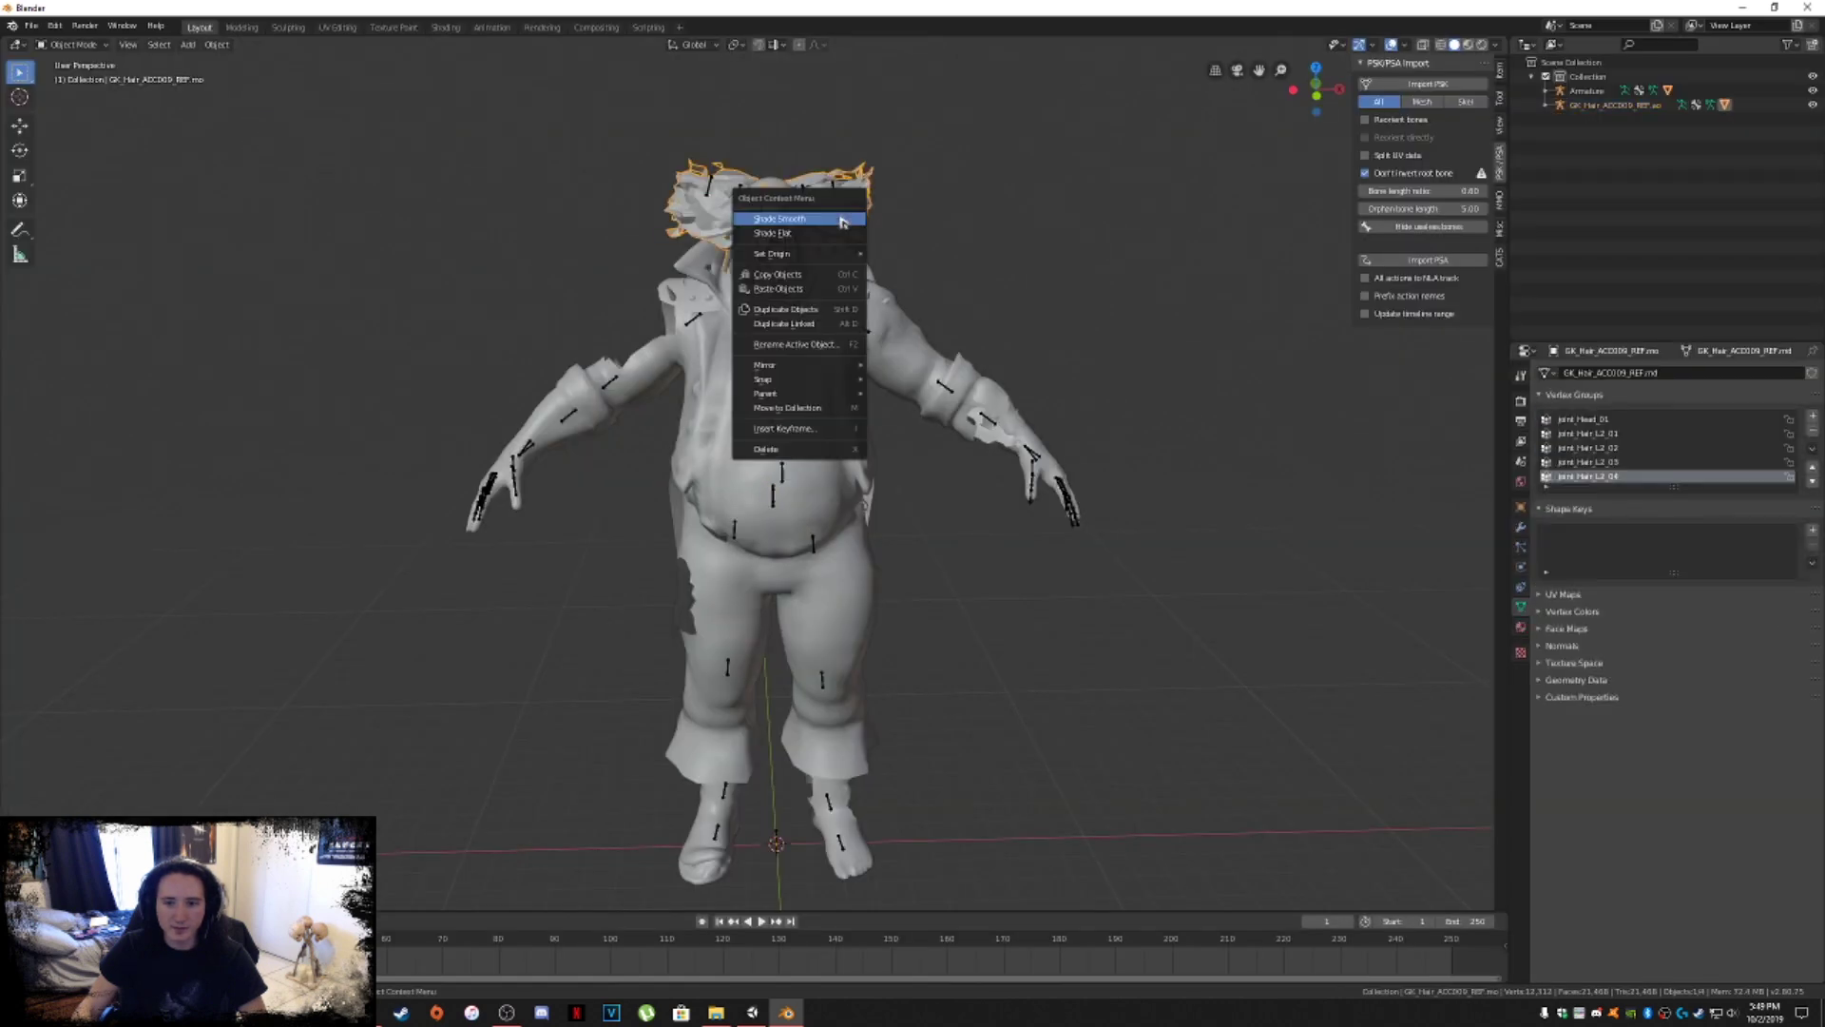
click(841, 221)
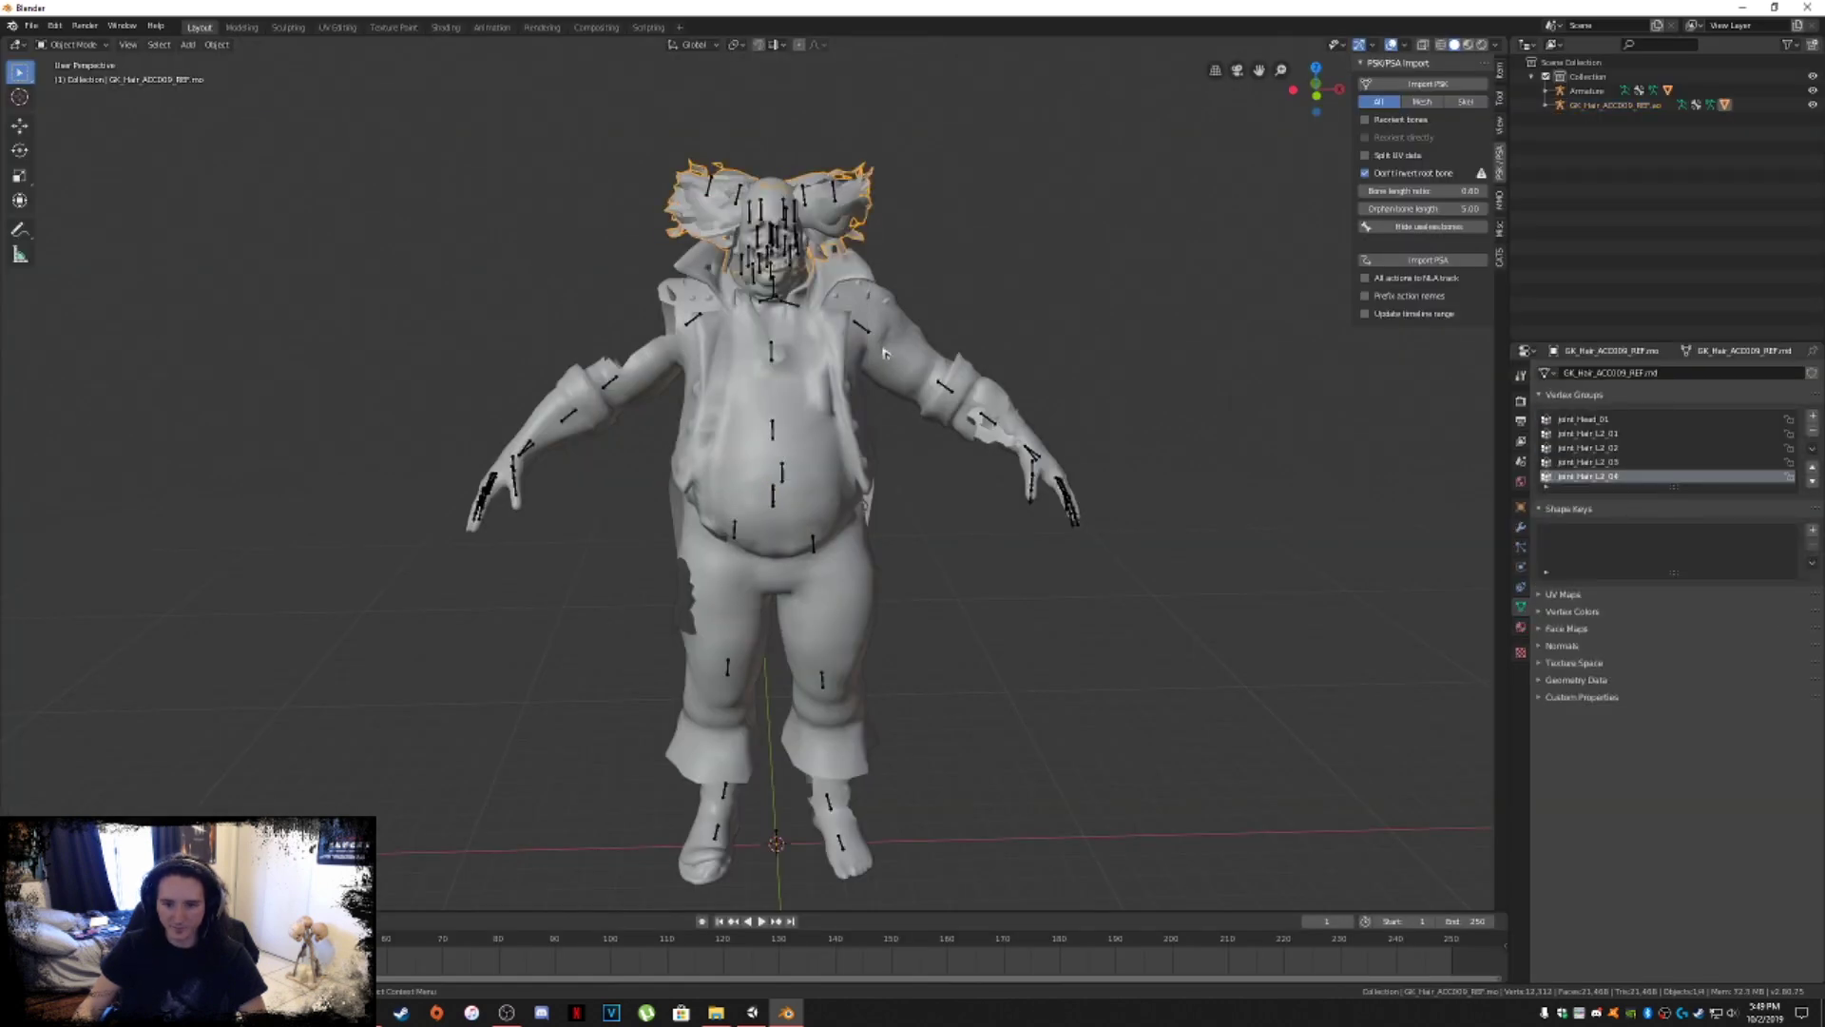
scroll(918, 346, up, 3)
scroll(781, 220, down, 4)
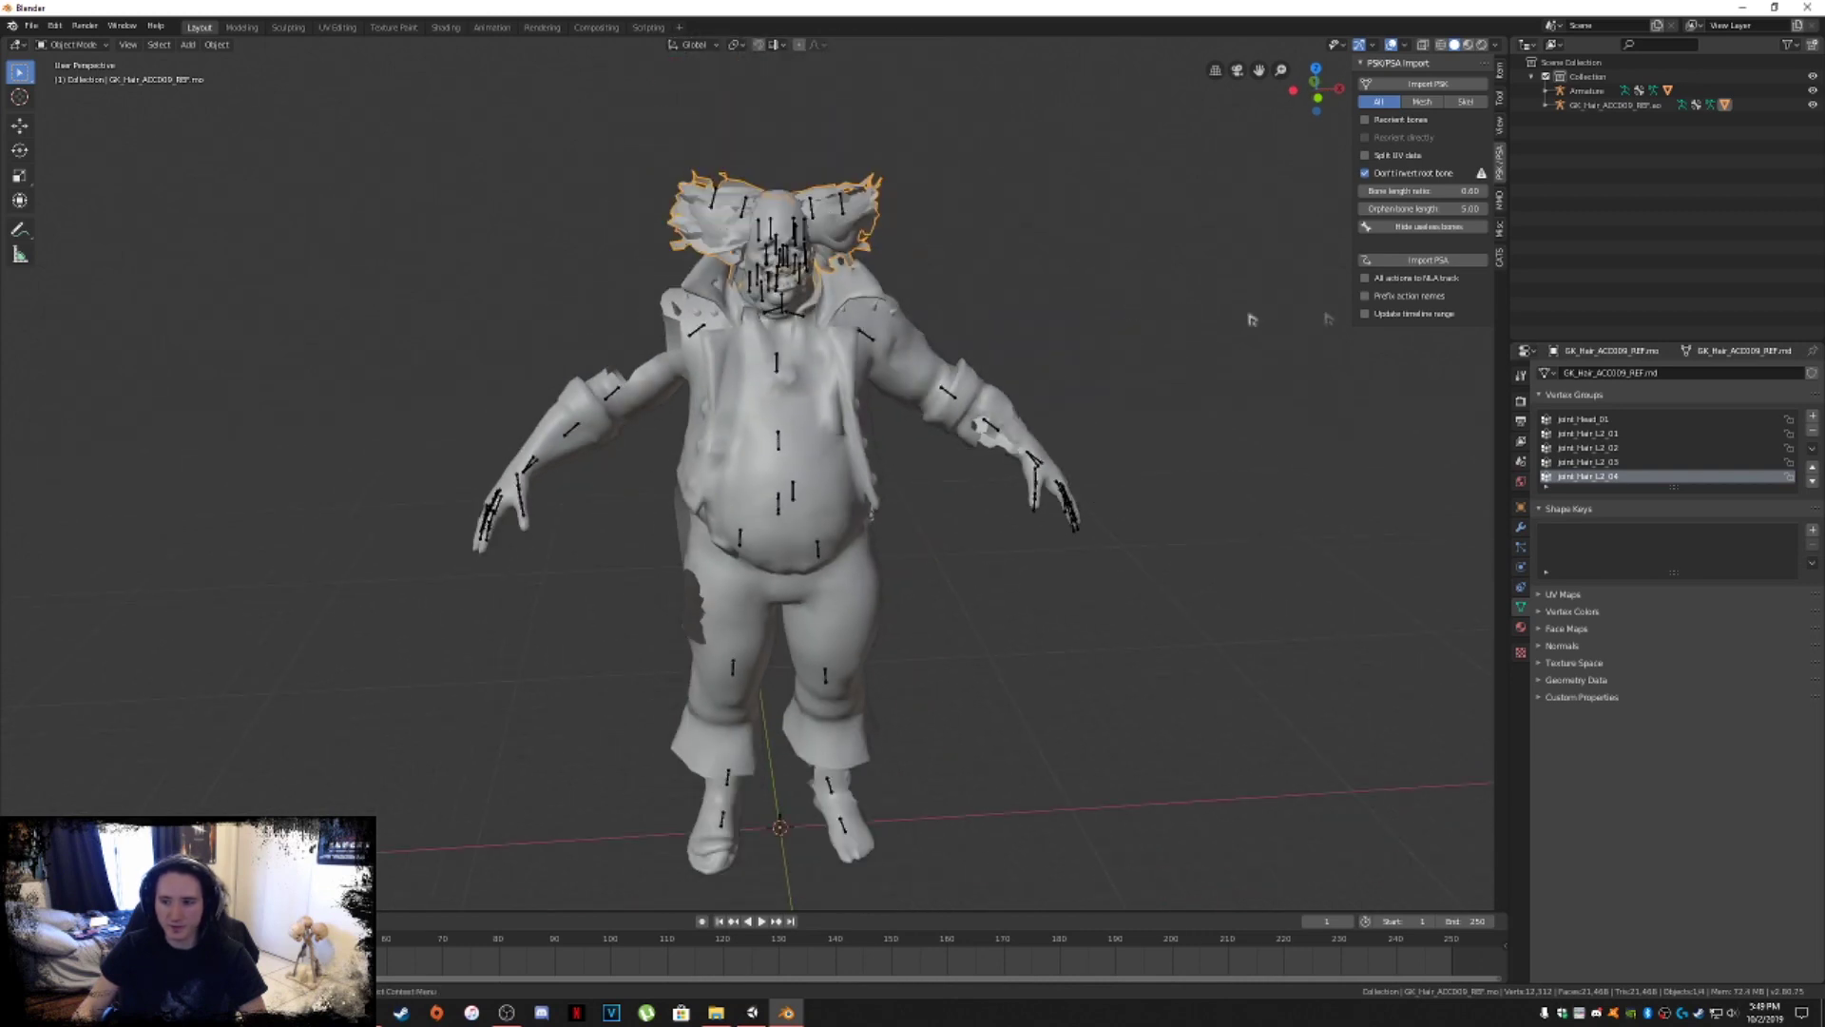
Merge the hair armature into the main Armature with Cats' Merge Armatures.
click(1502, 261)
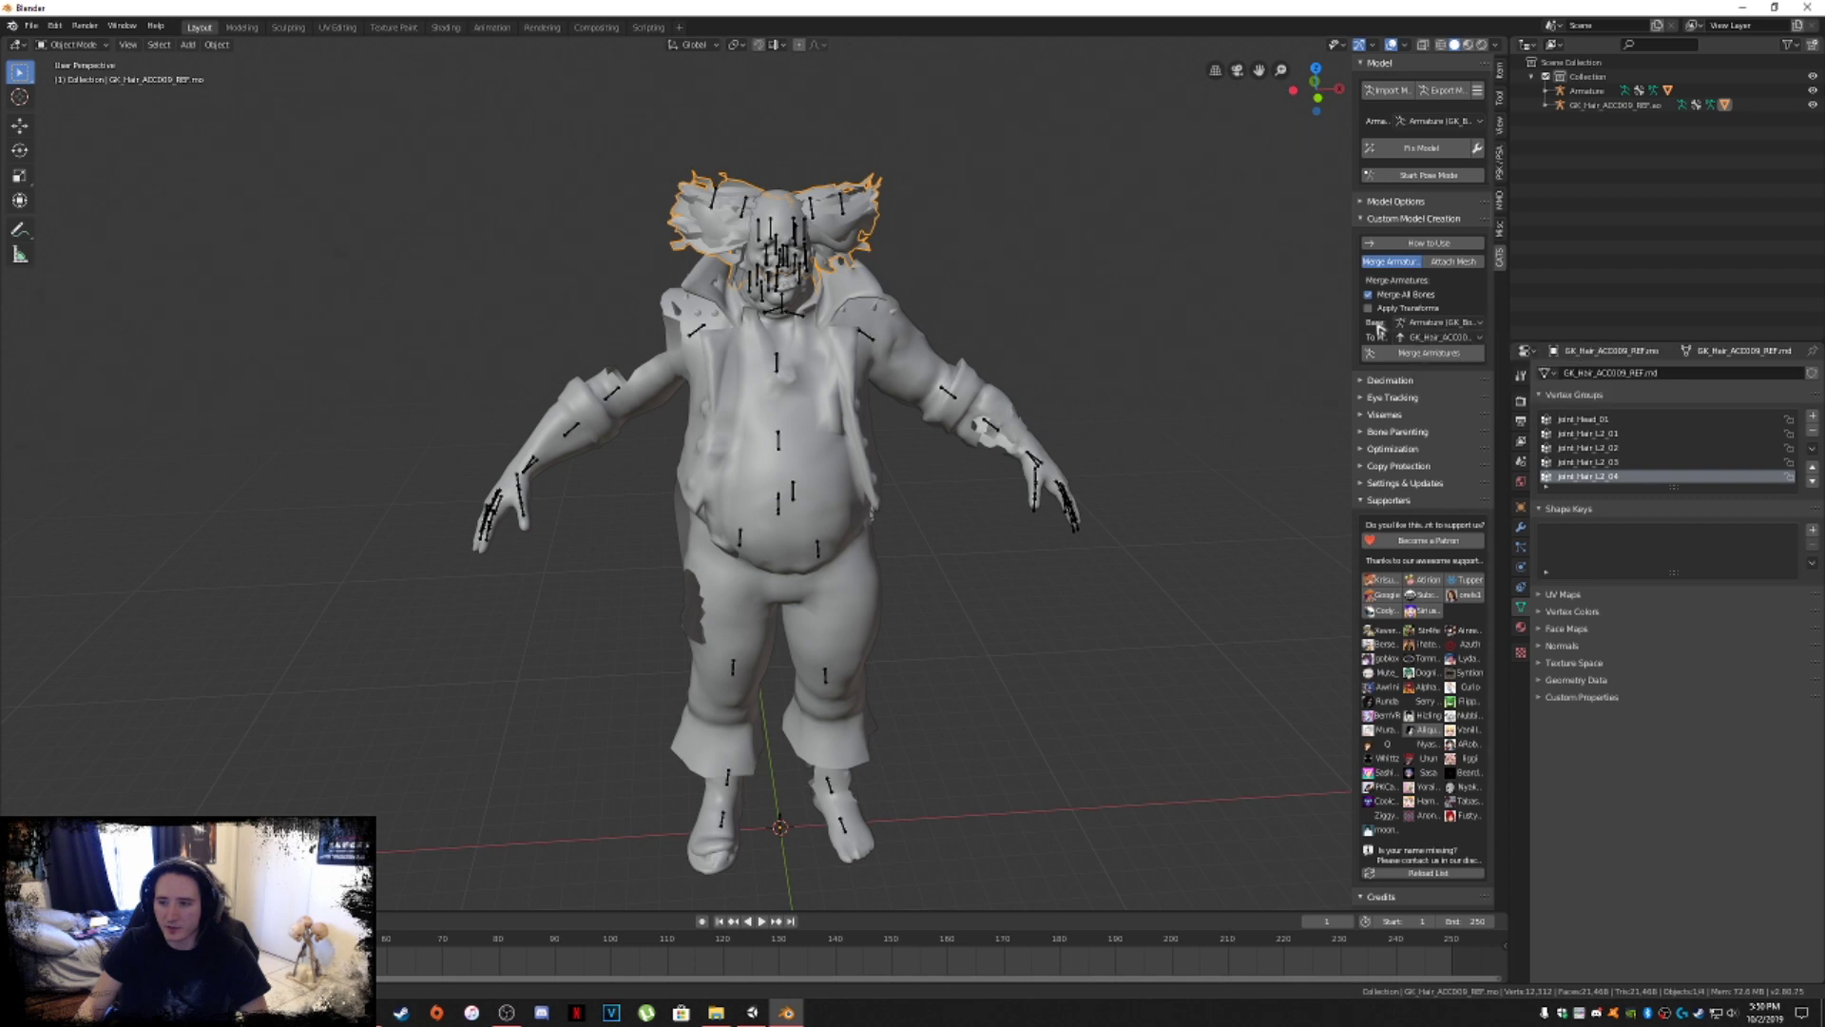
drag(1352, 316, 1263, 318)
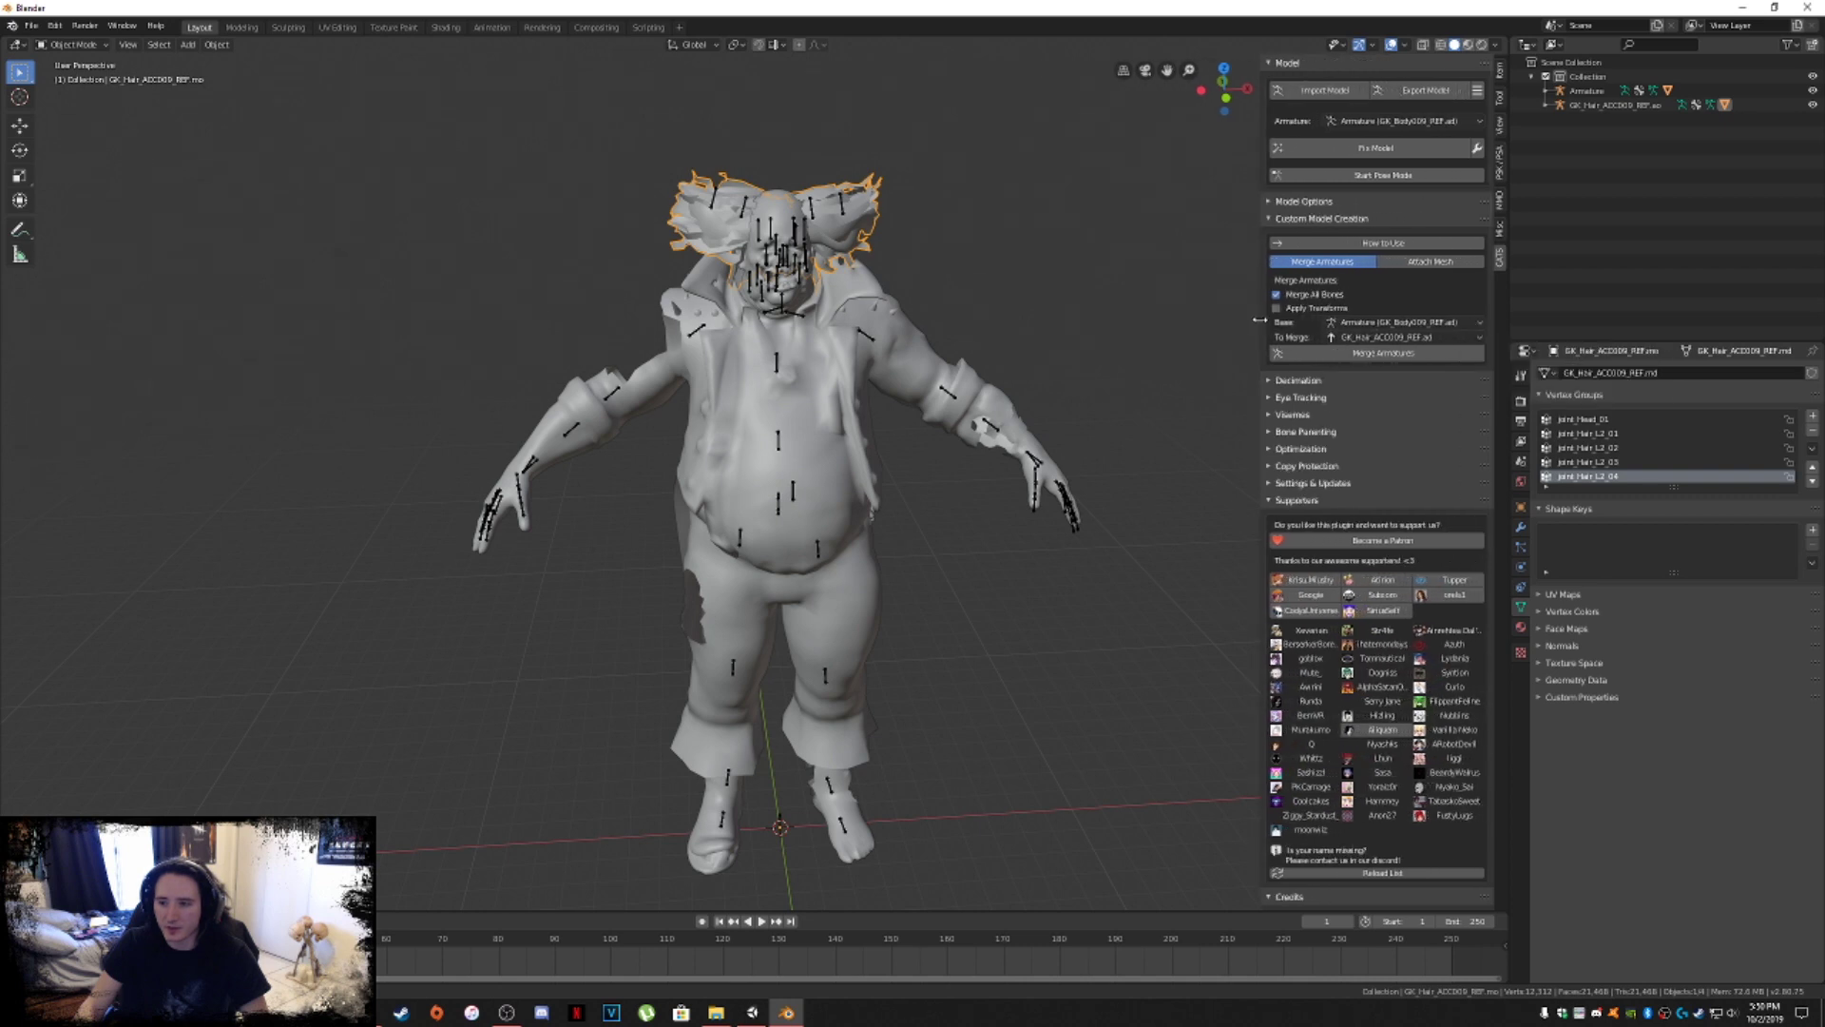
click(1409, 353)
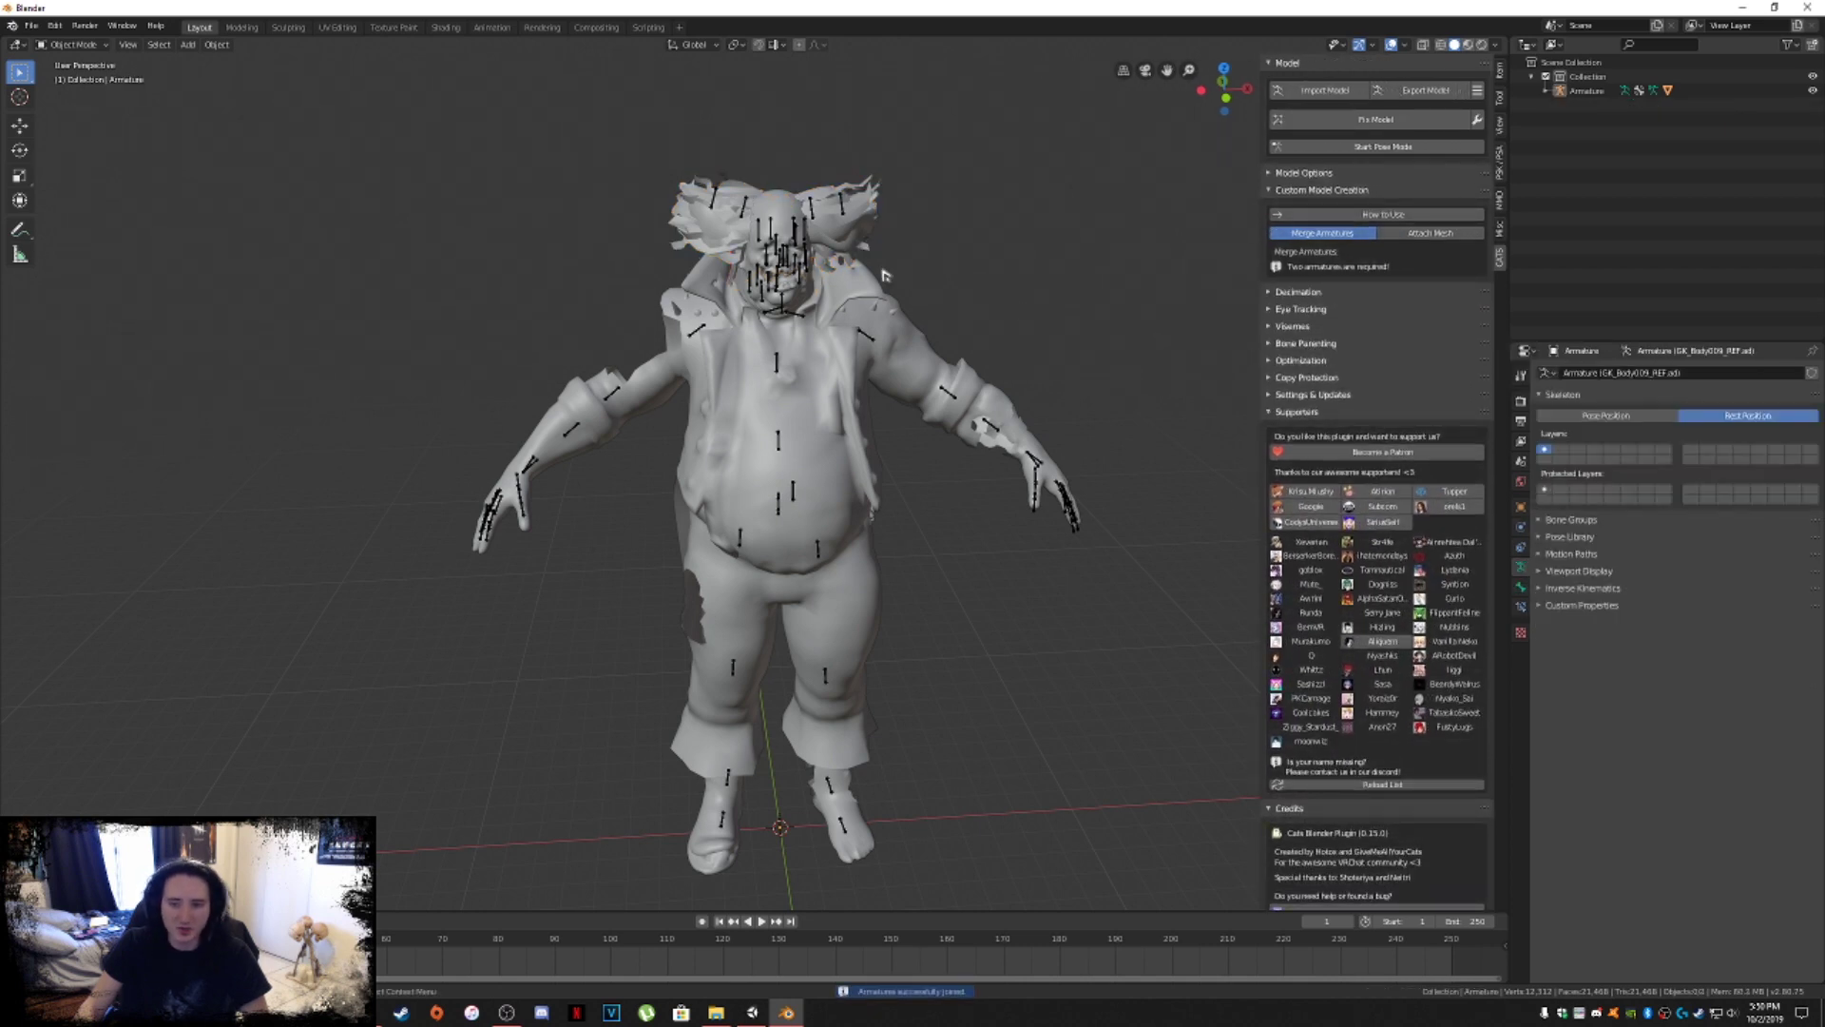
click(1506, 155)
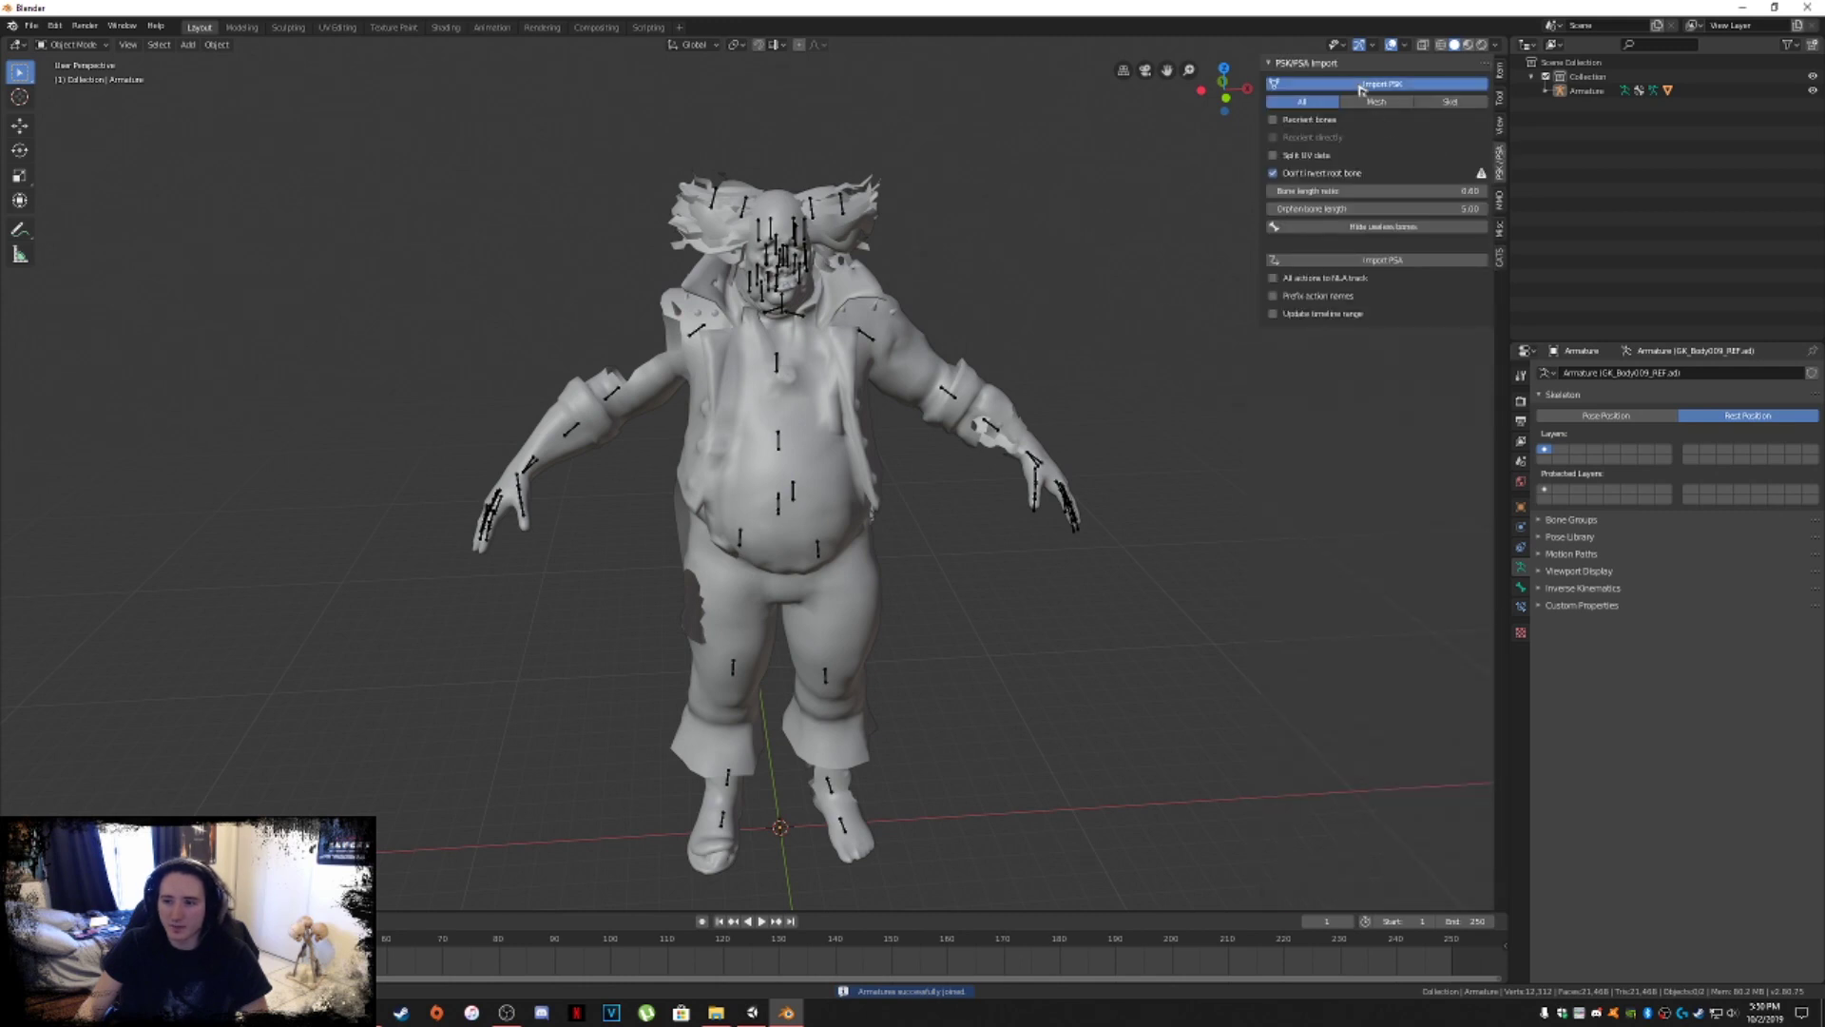
click(1376, 88)
click(213, 99)
click(215, 100)
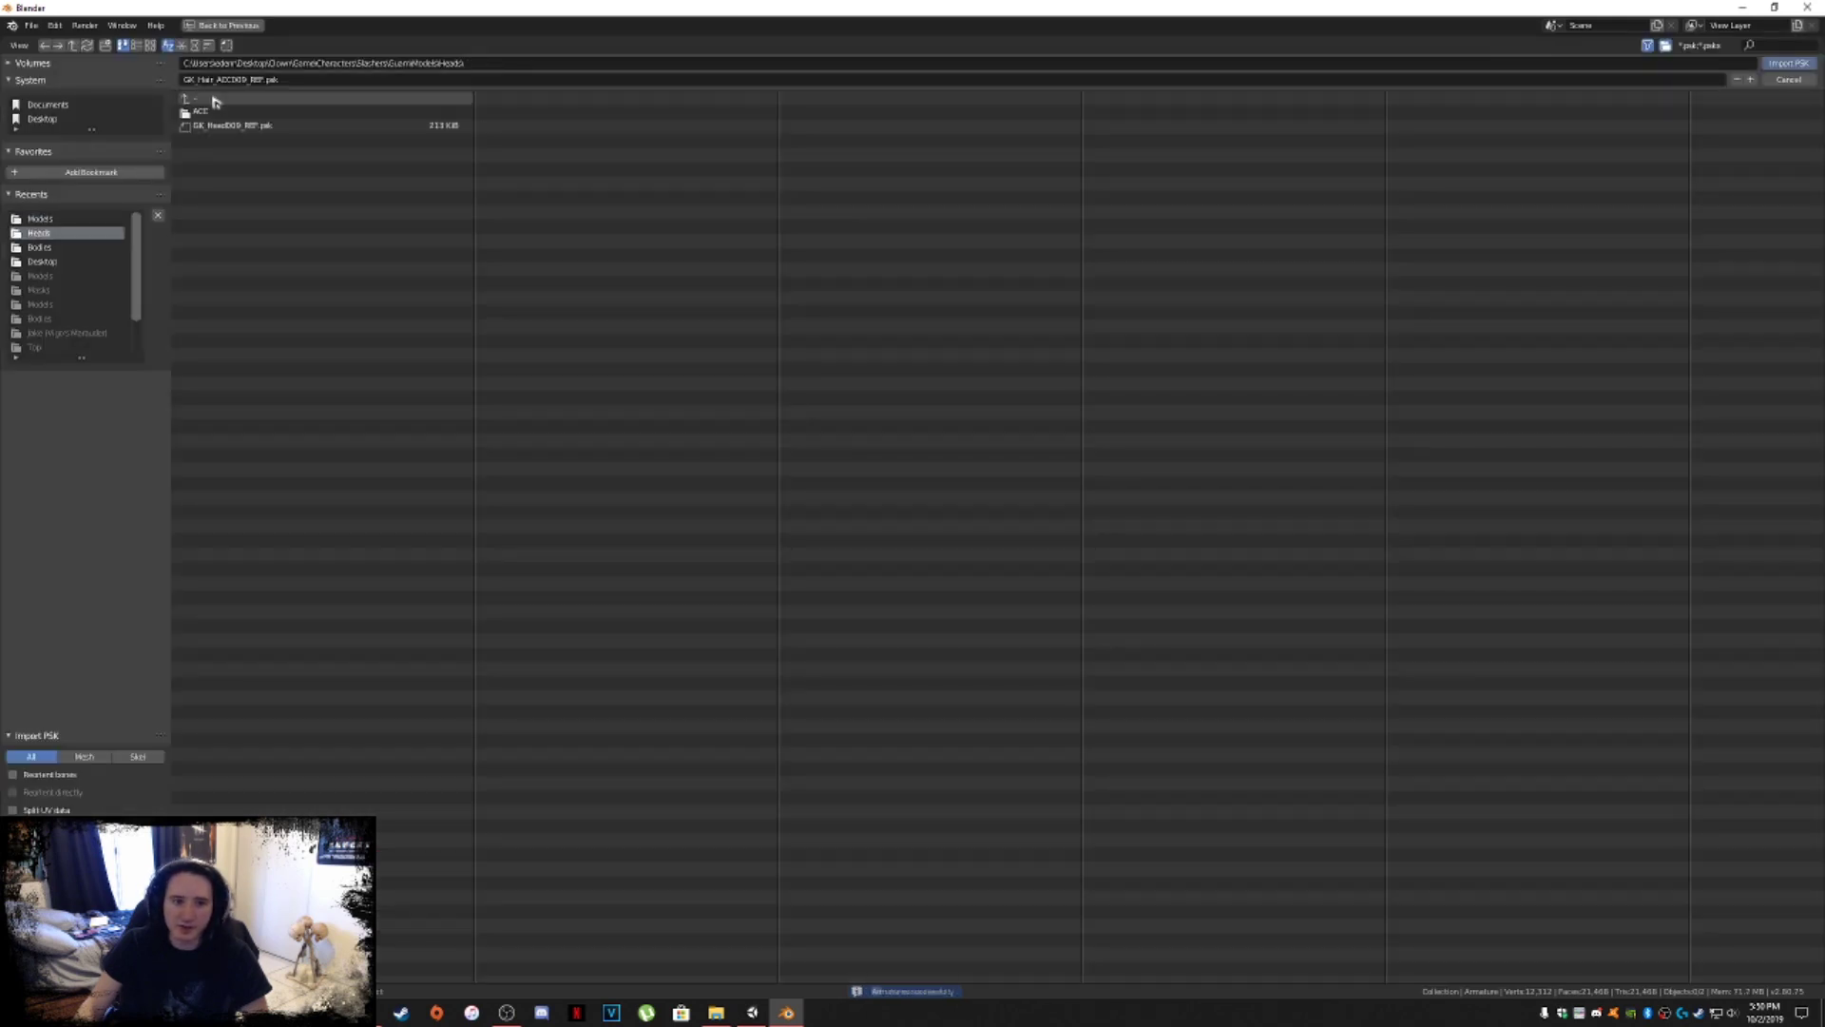
click(216, 101)
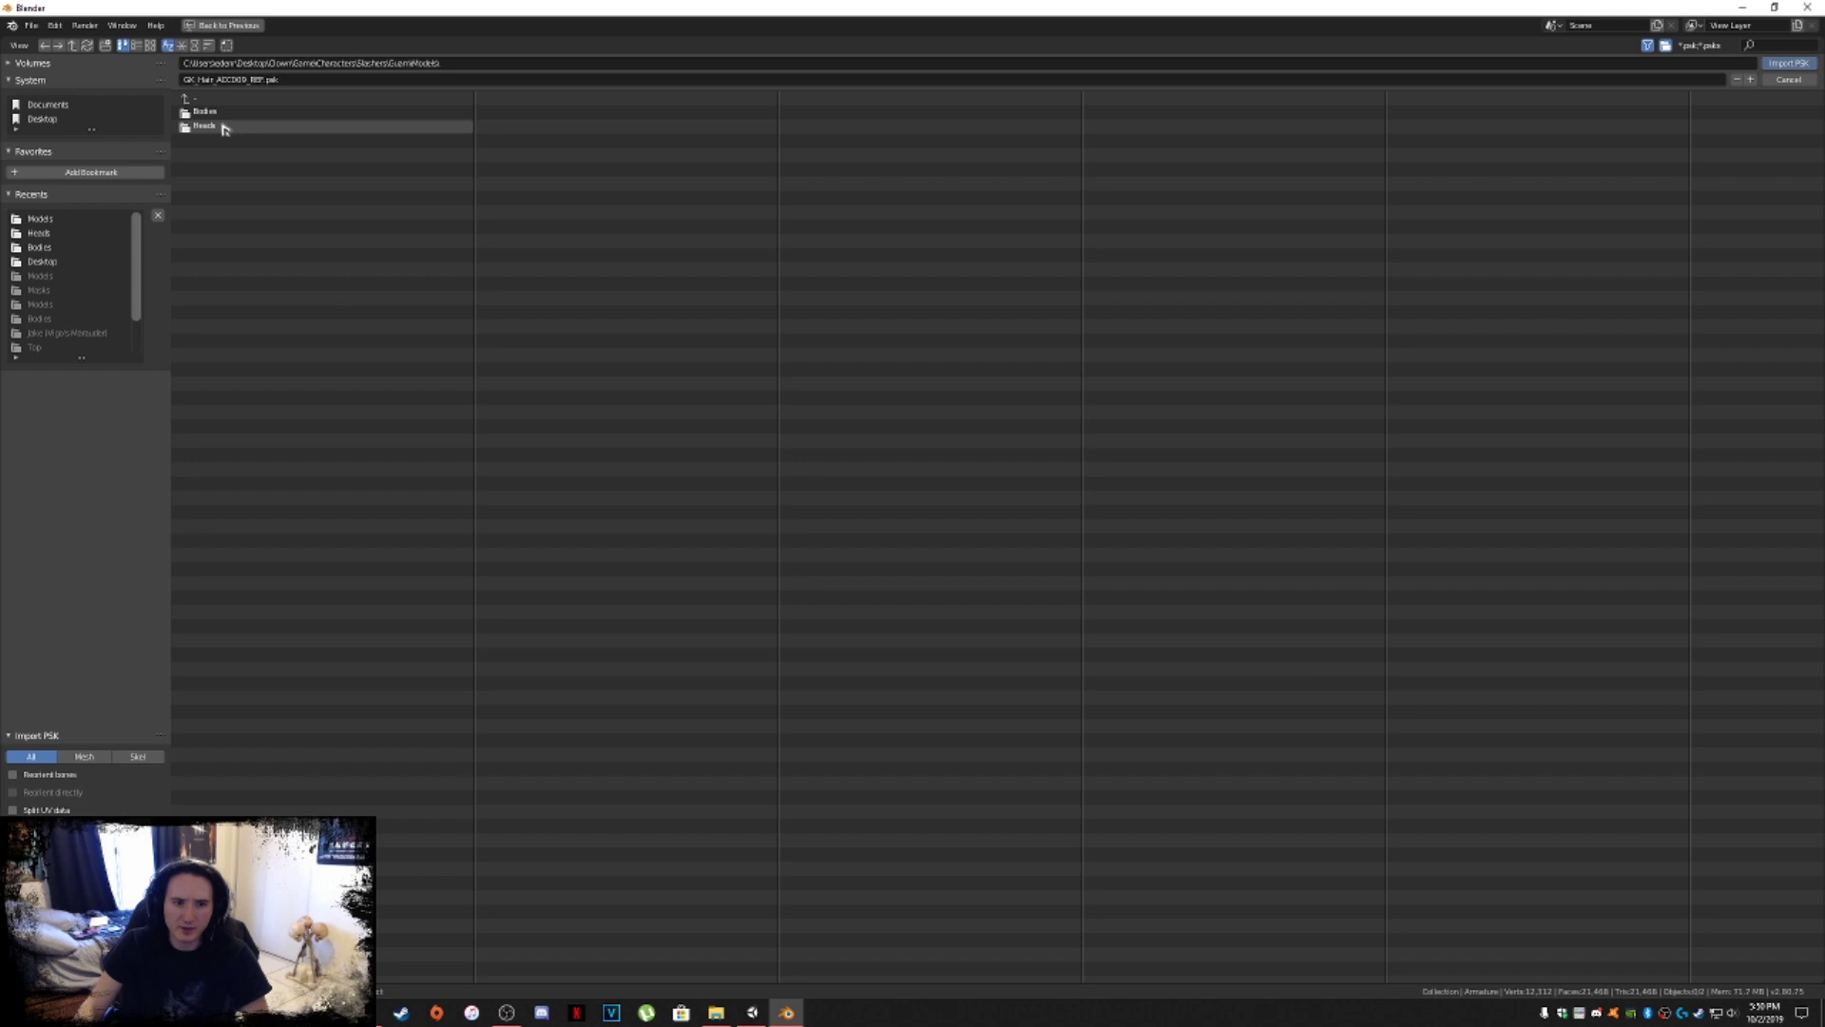
click(225, 112)
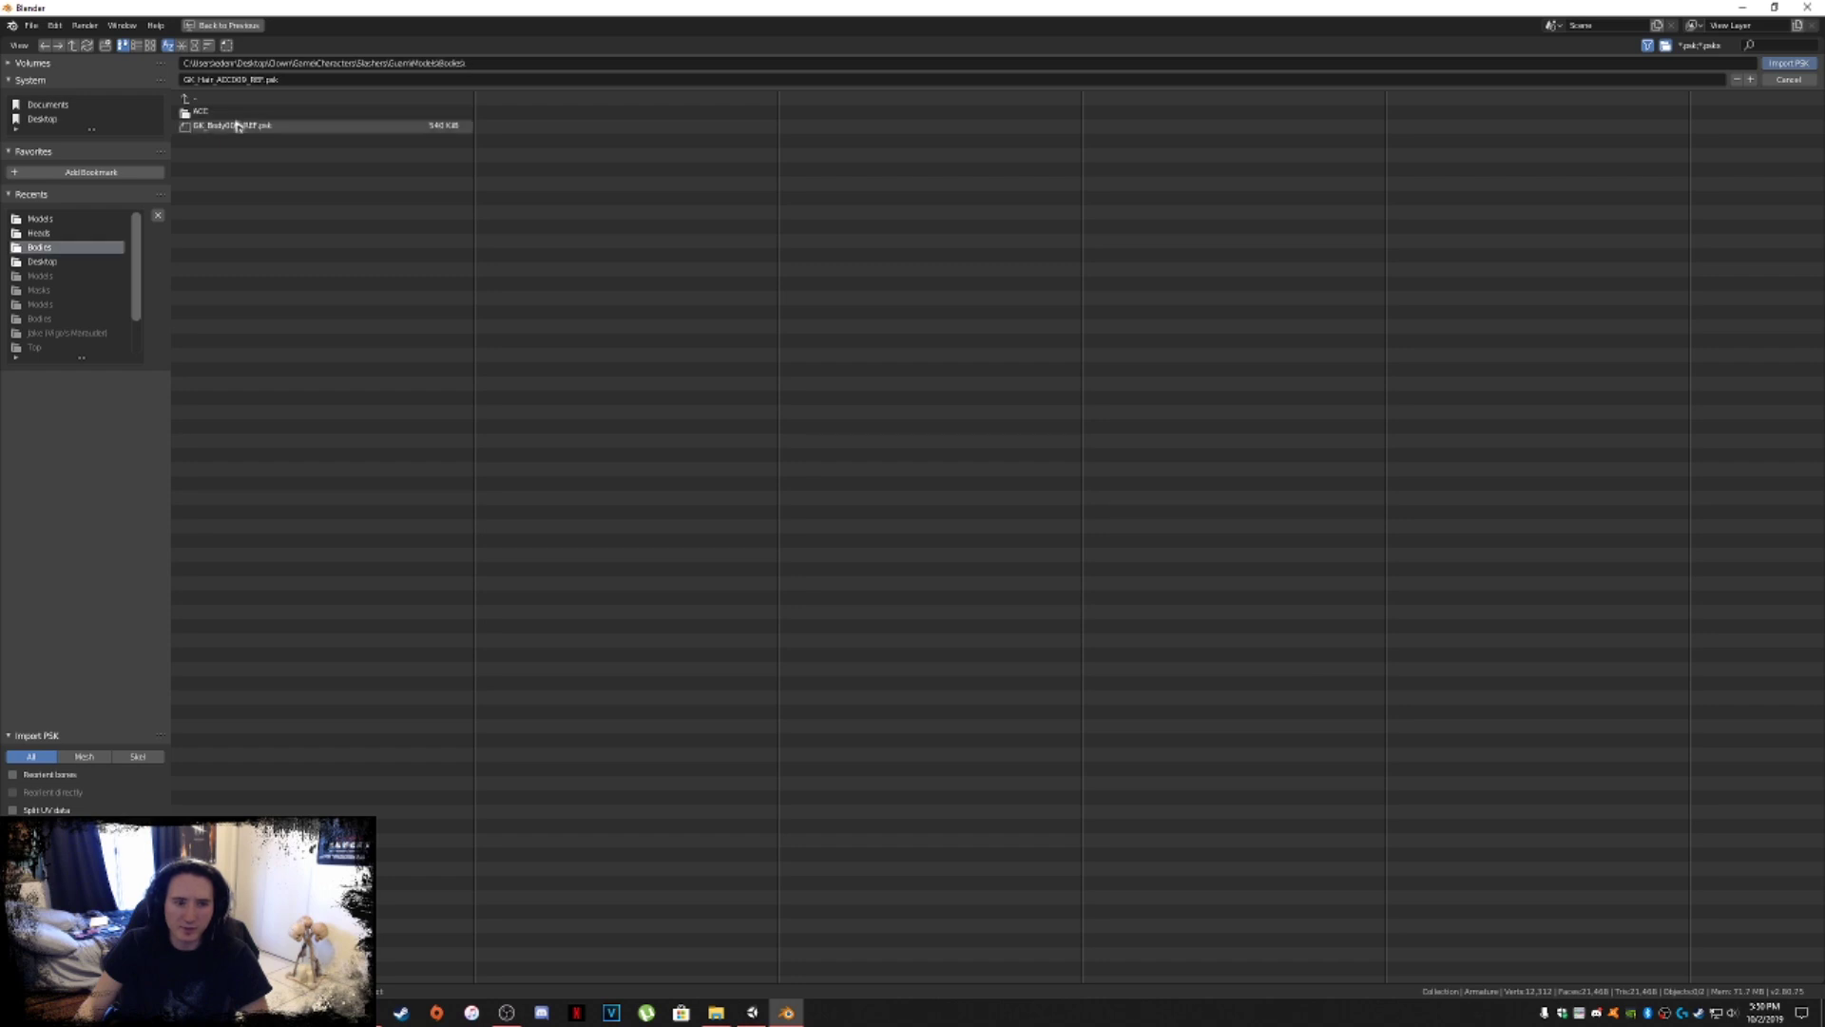
click(226, 113)
click(233, 114)
click(228, 112)
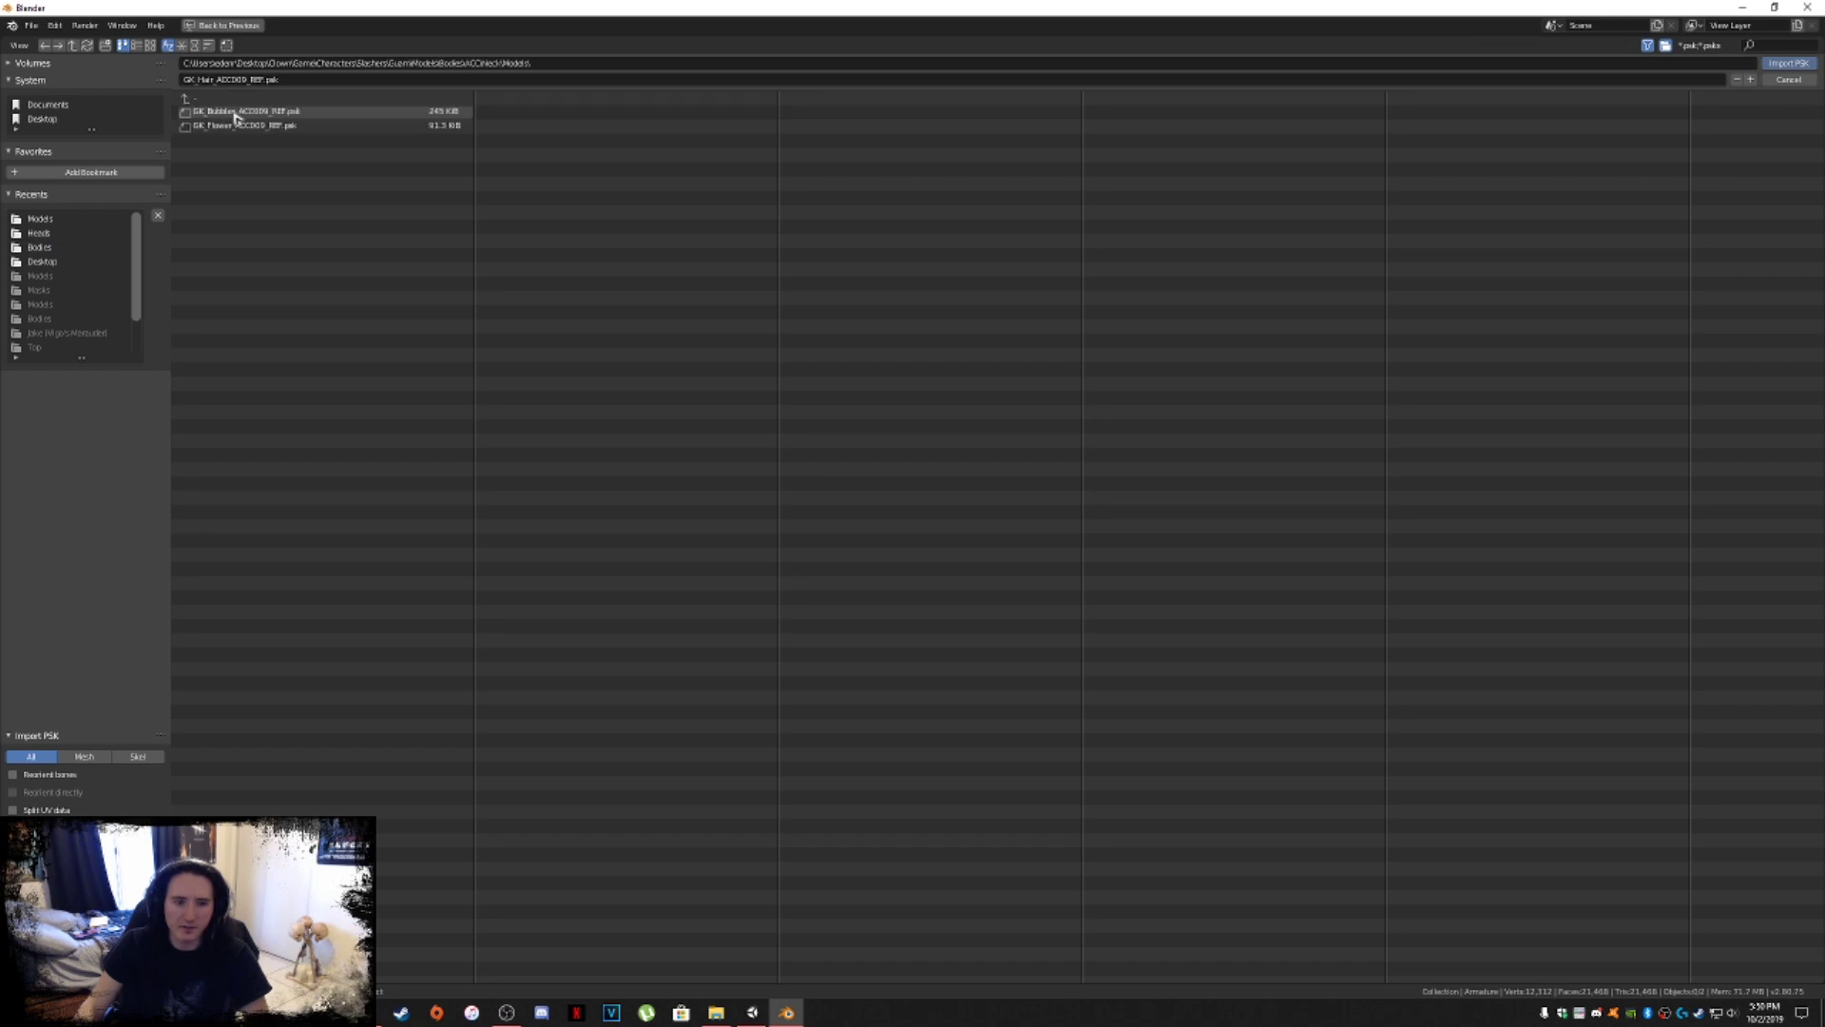
click(277, 127)
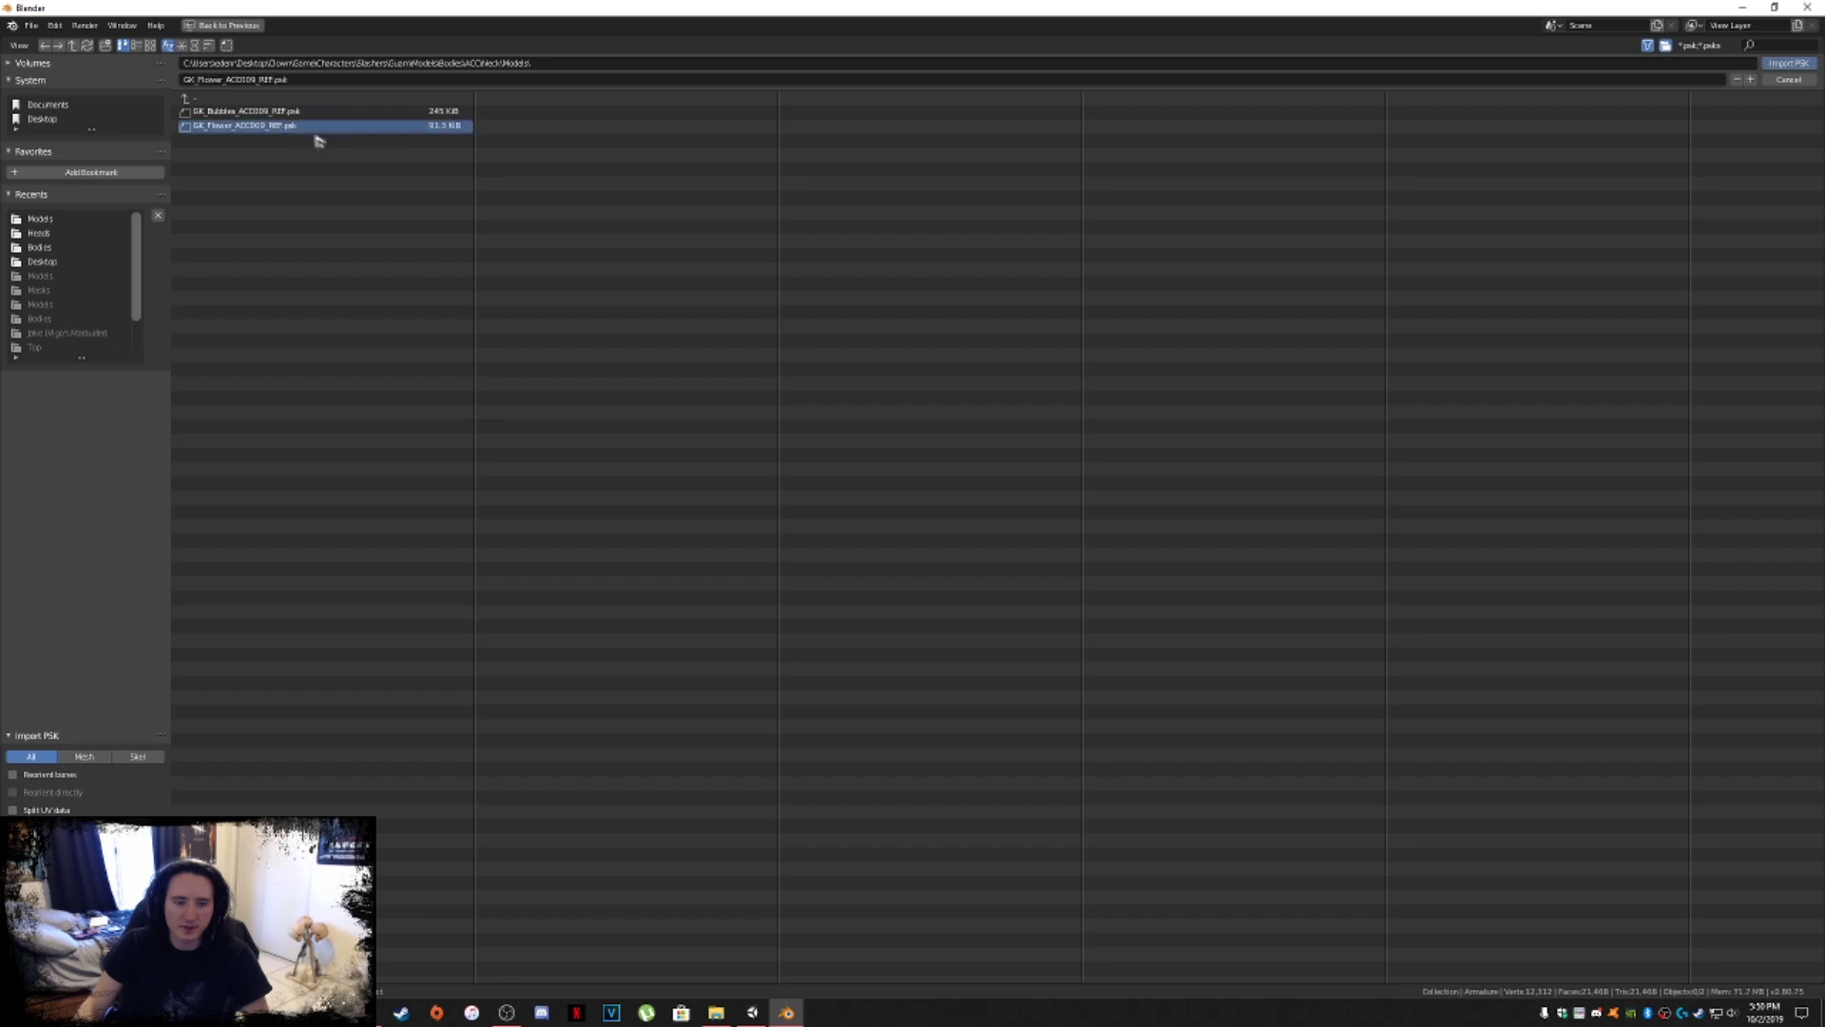
double_click(313, 130)
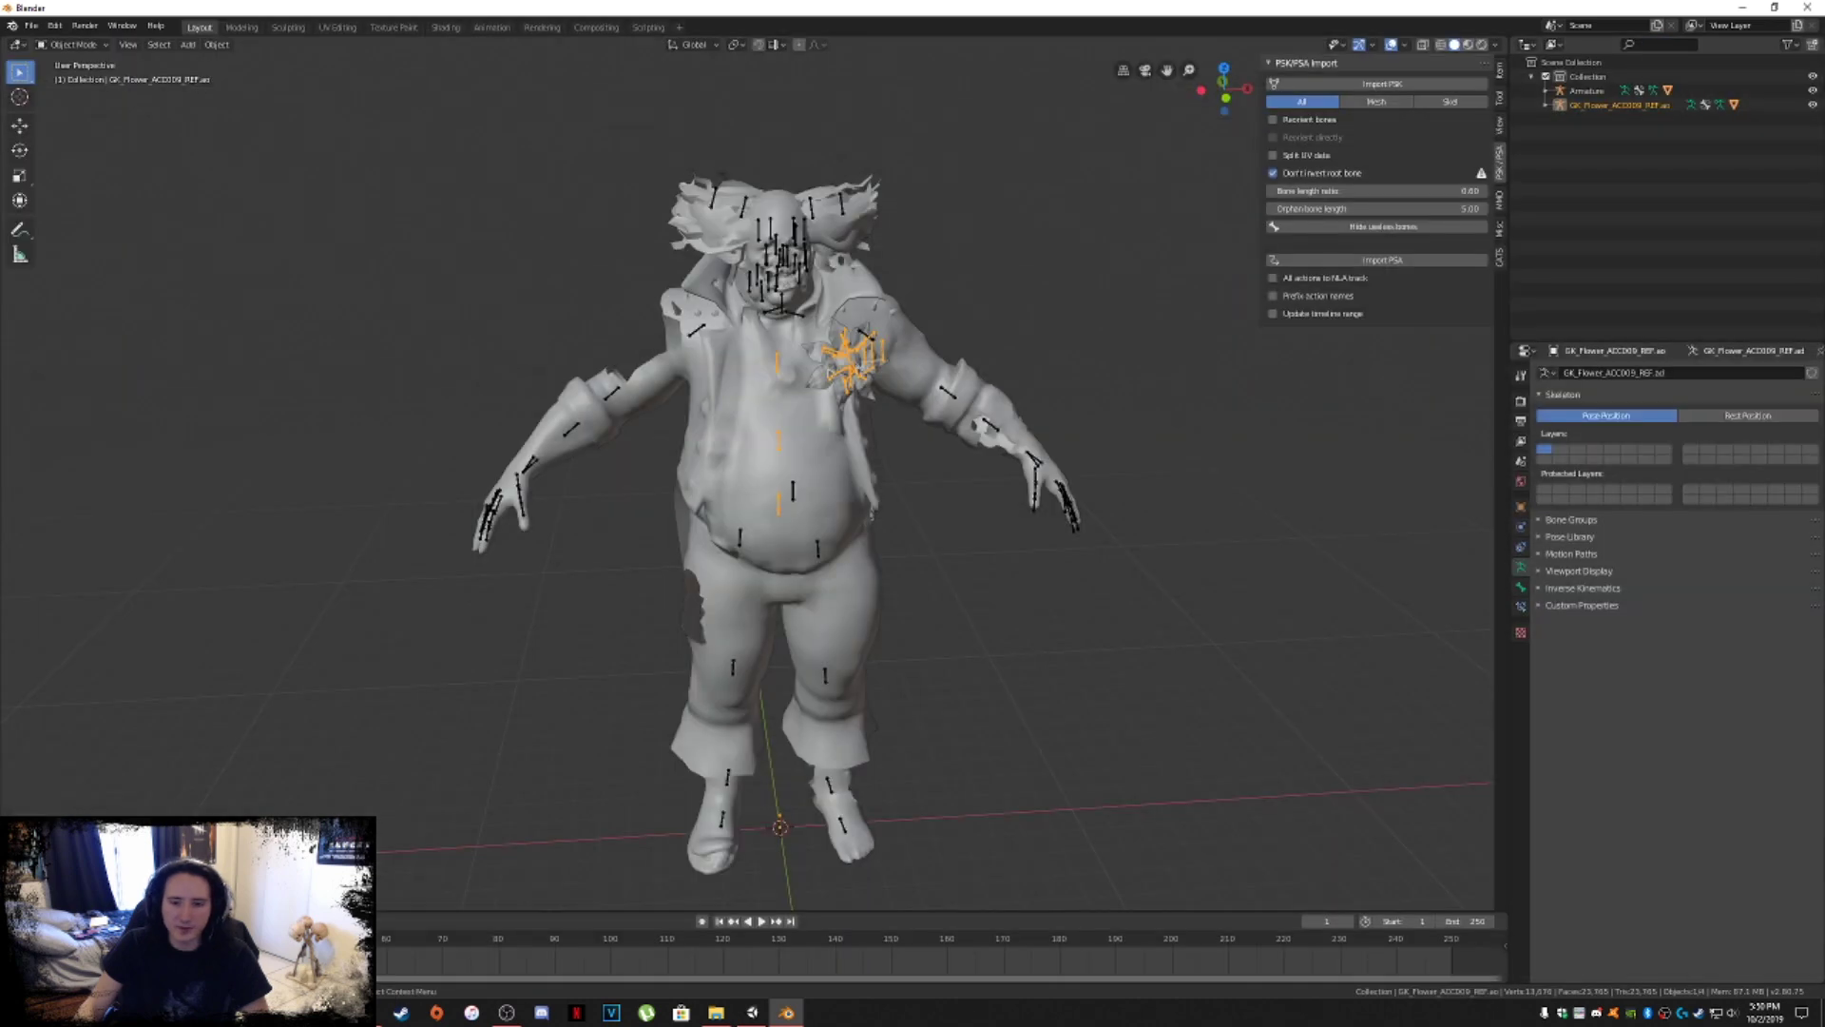
scroll(918, 344, up, 5)
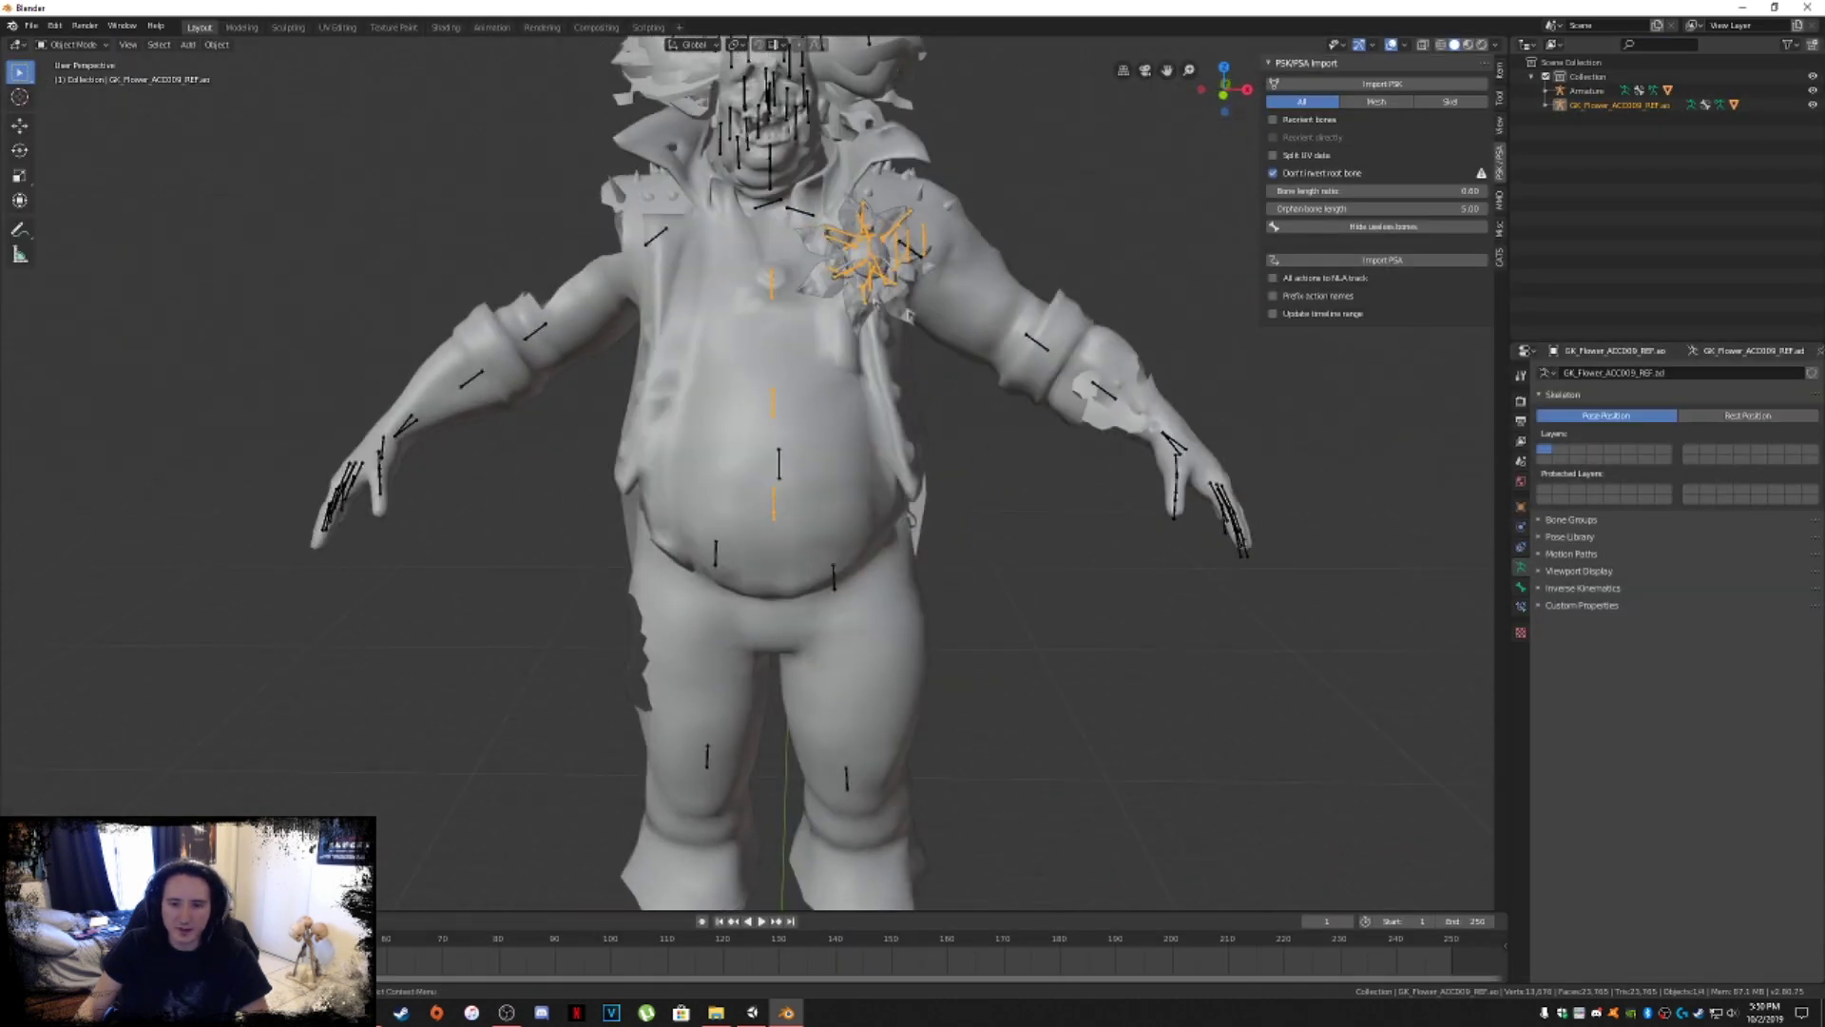
middle_drag(944, 352, 894, 371)
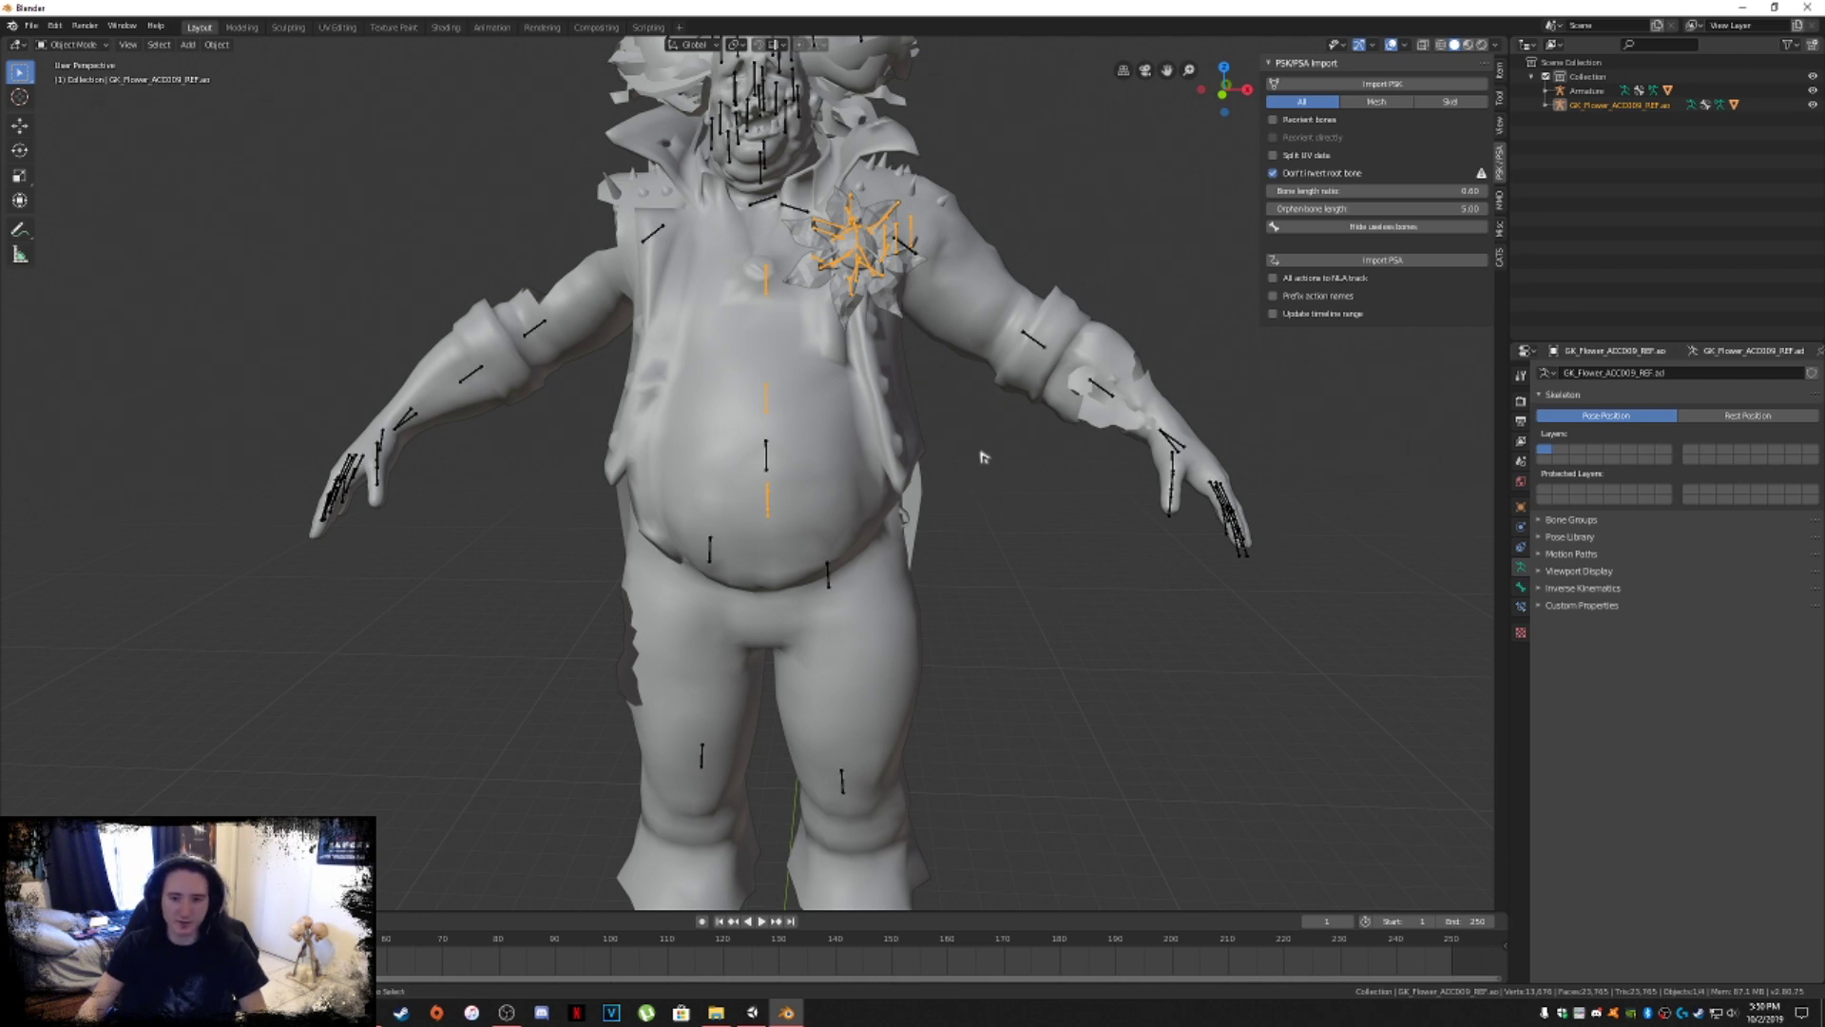
key(Delete)
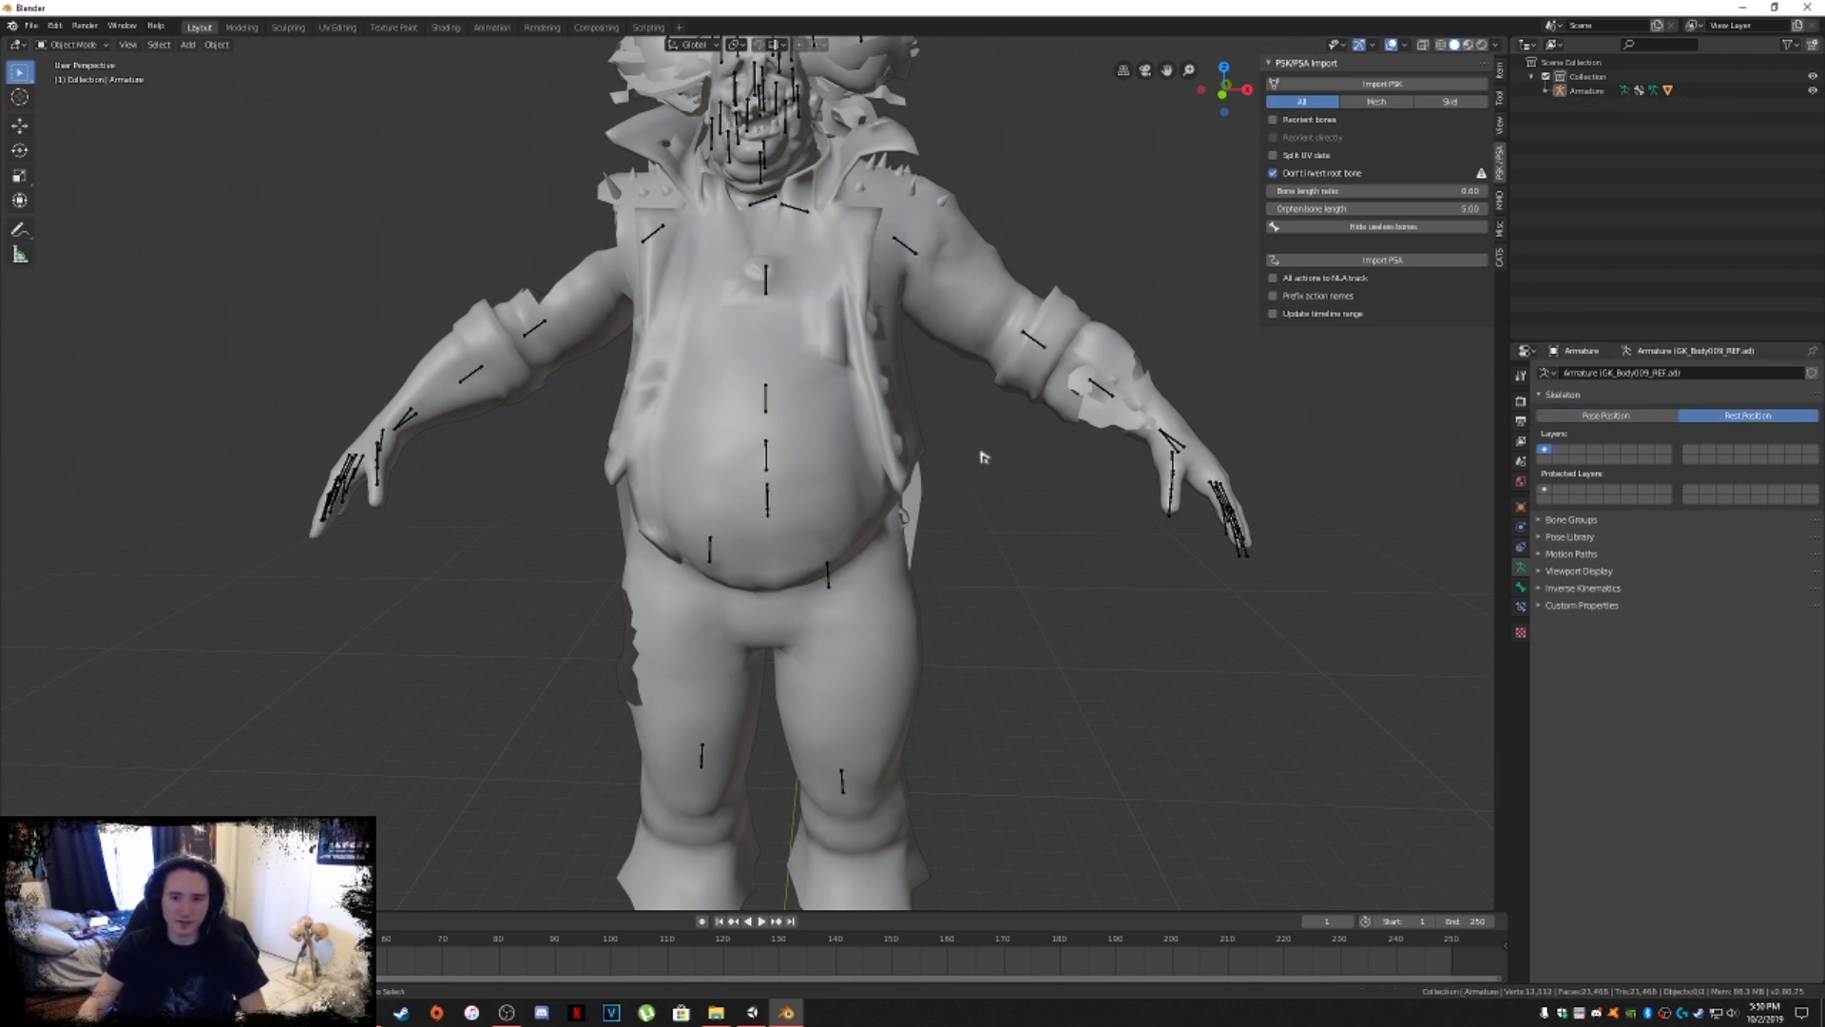
Import the GK_Bubbles_ACC009_REF accessory model as a PSK file.
click(34, 26)
mouse_move(121, 217)
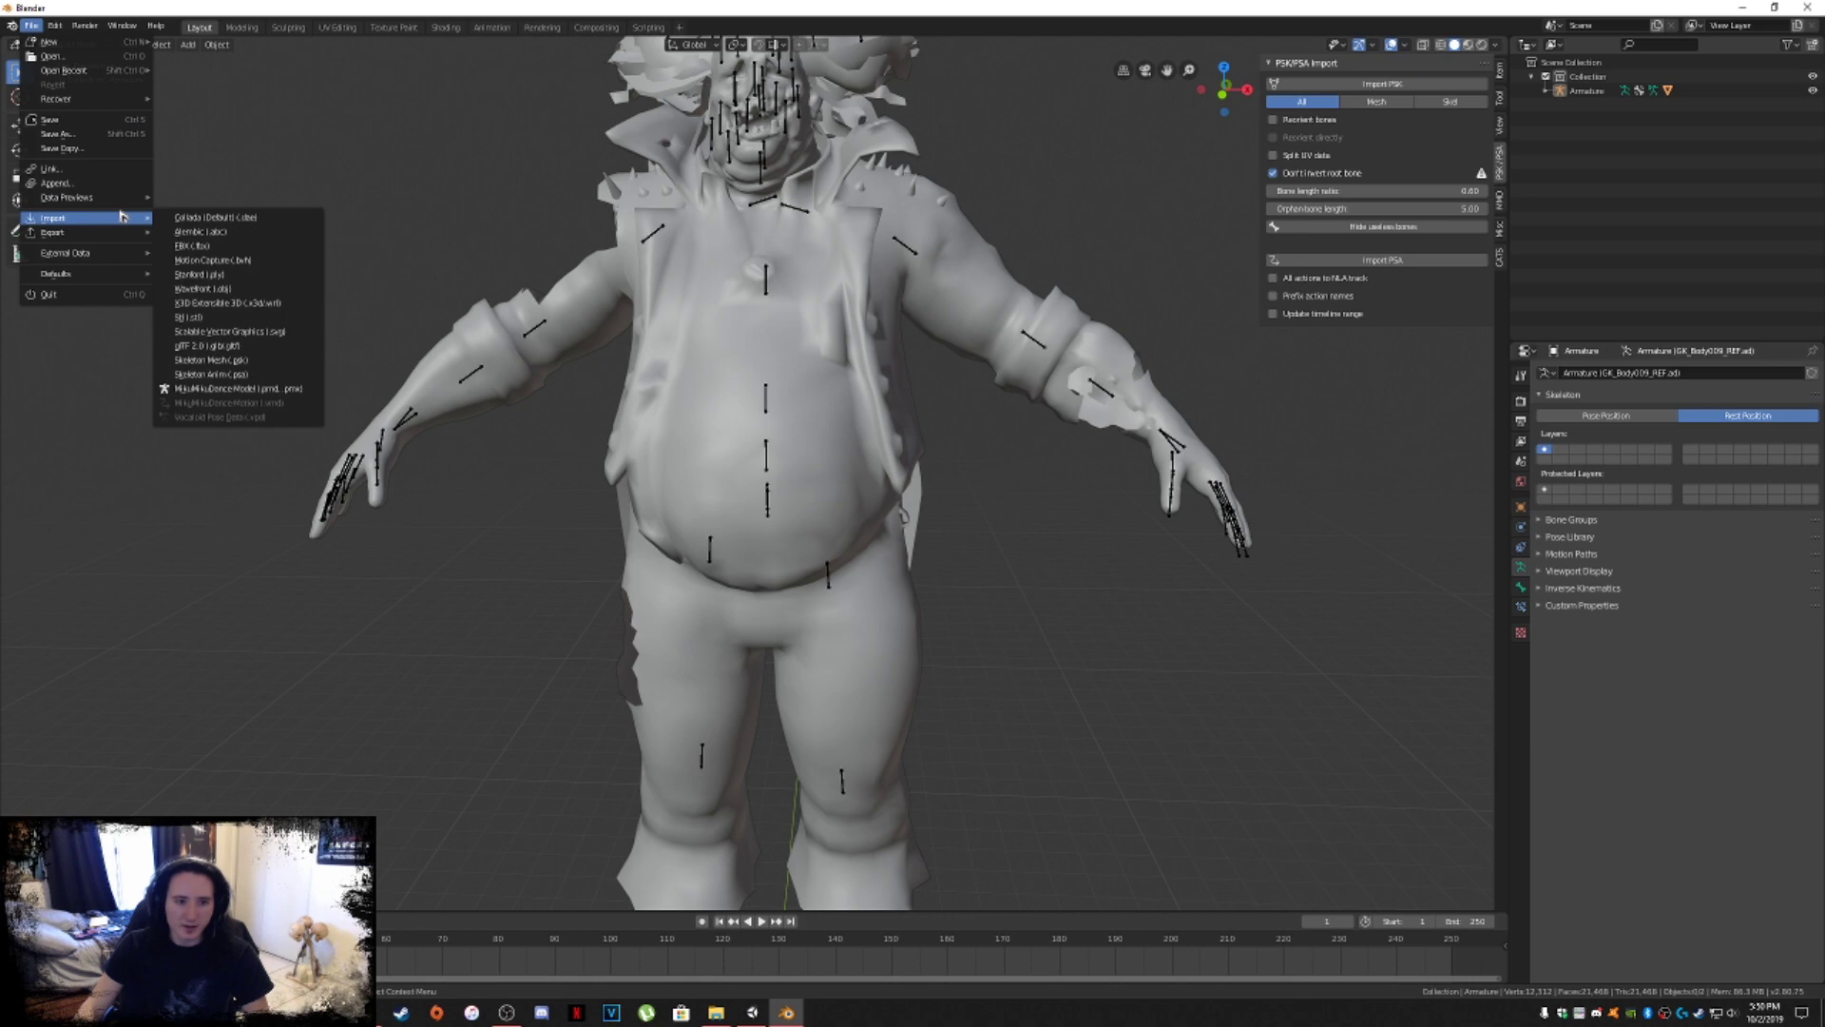
click(1382, 84)
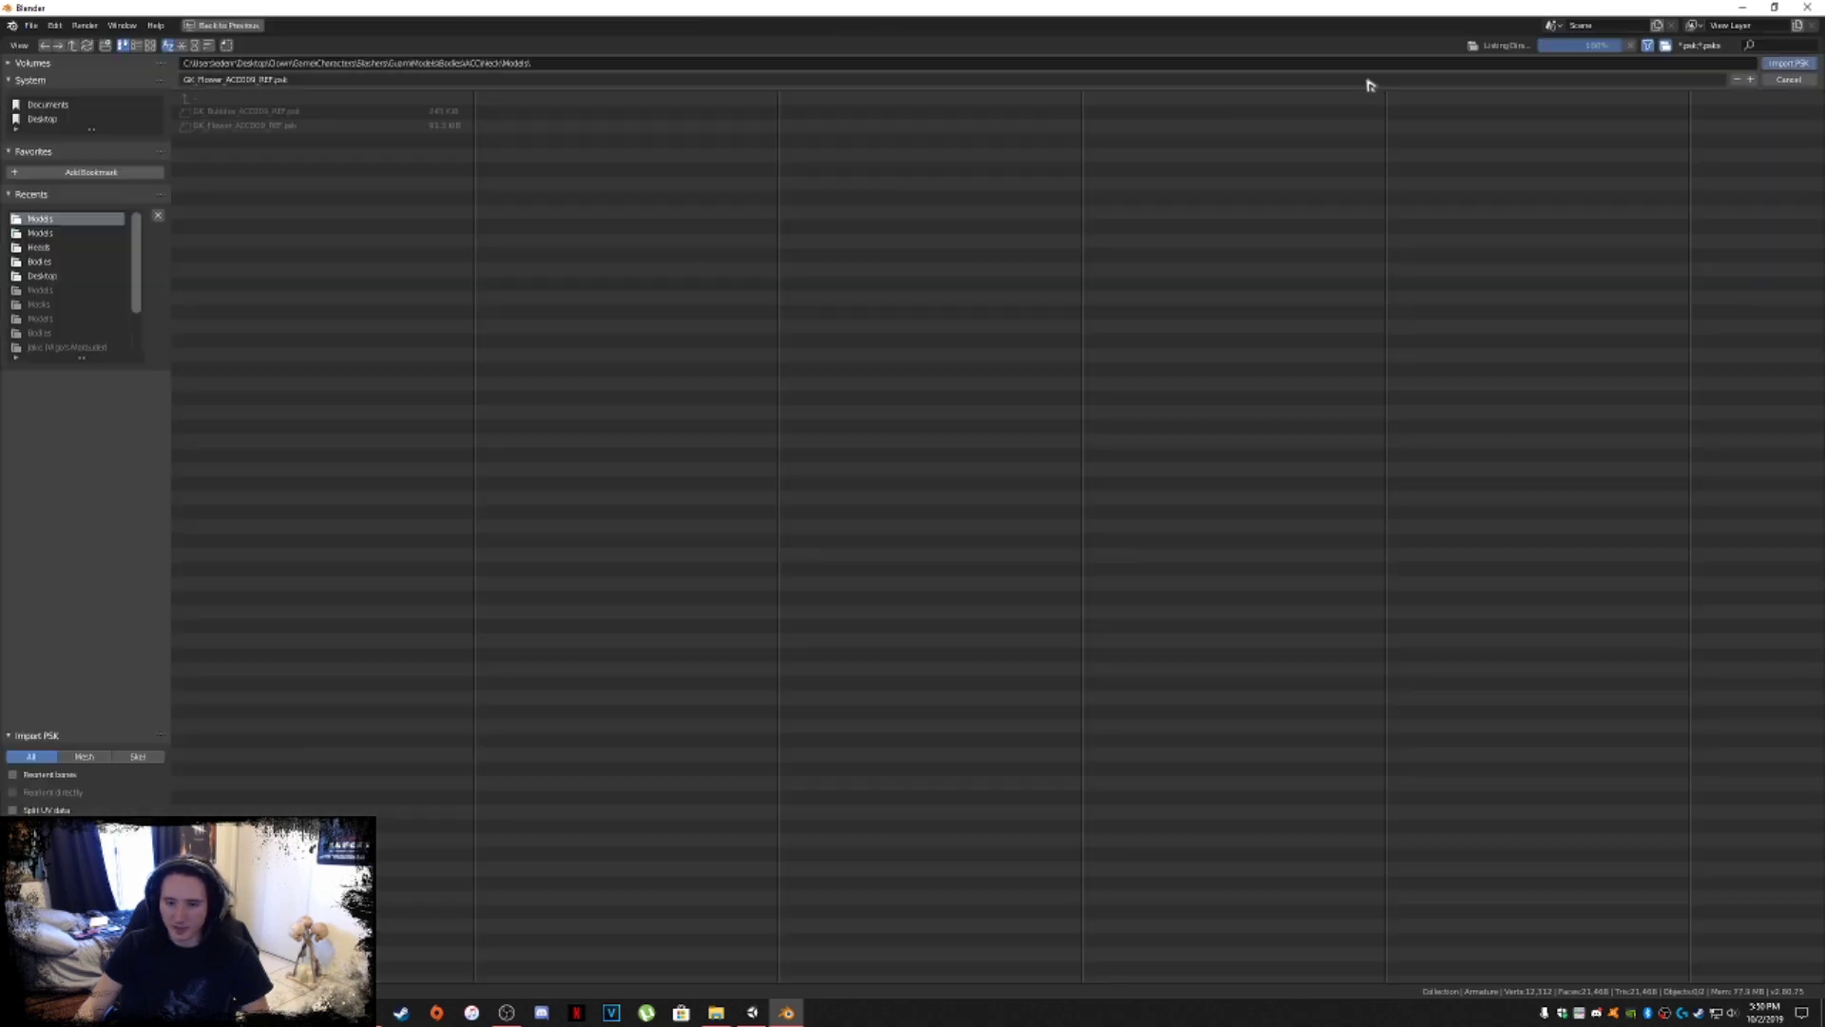
double_click(278, 111)
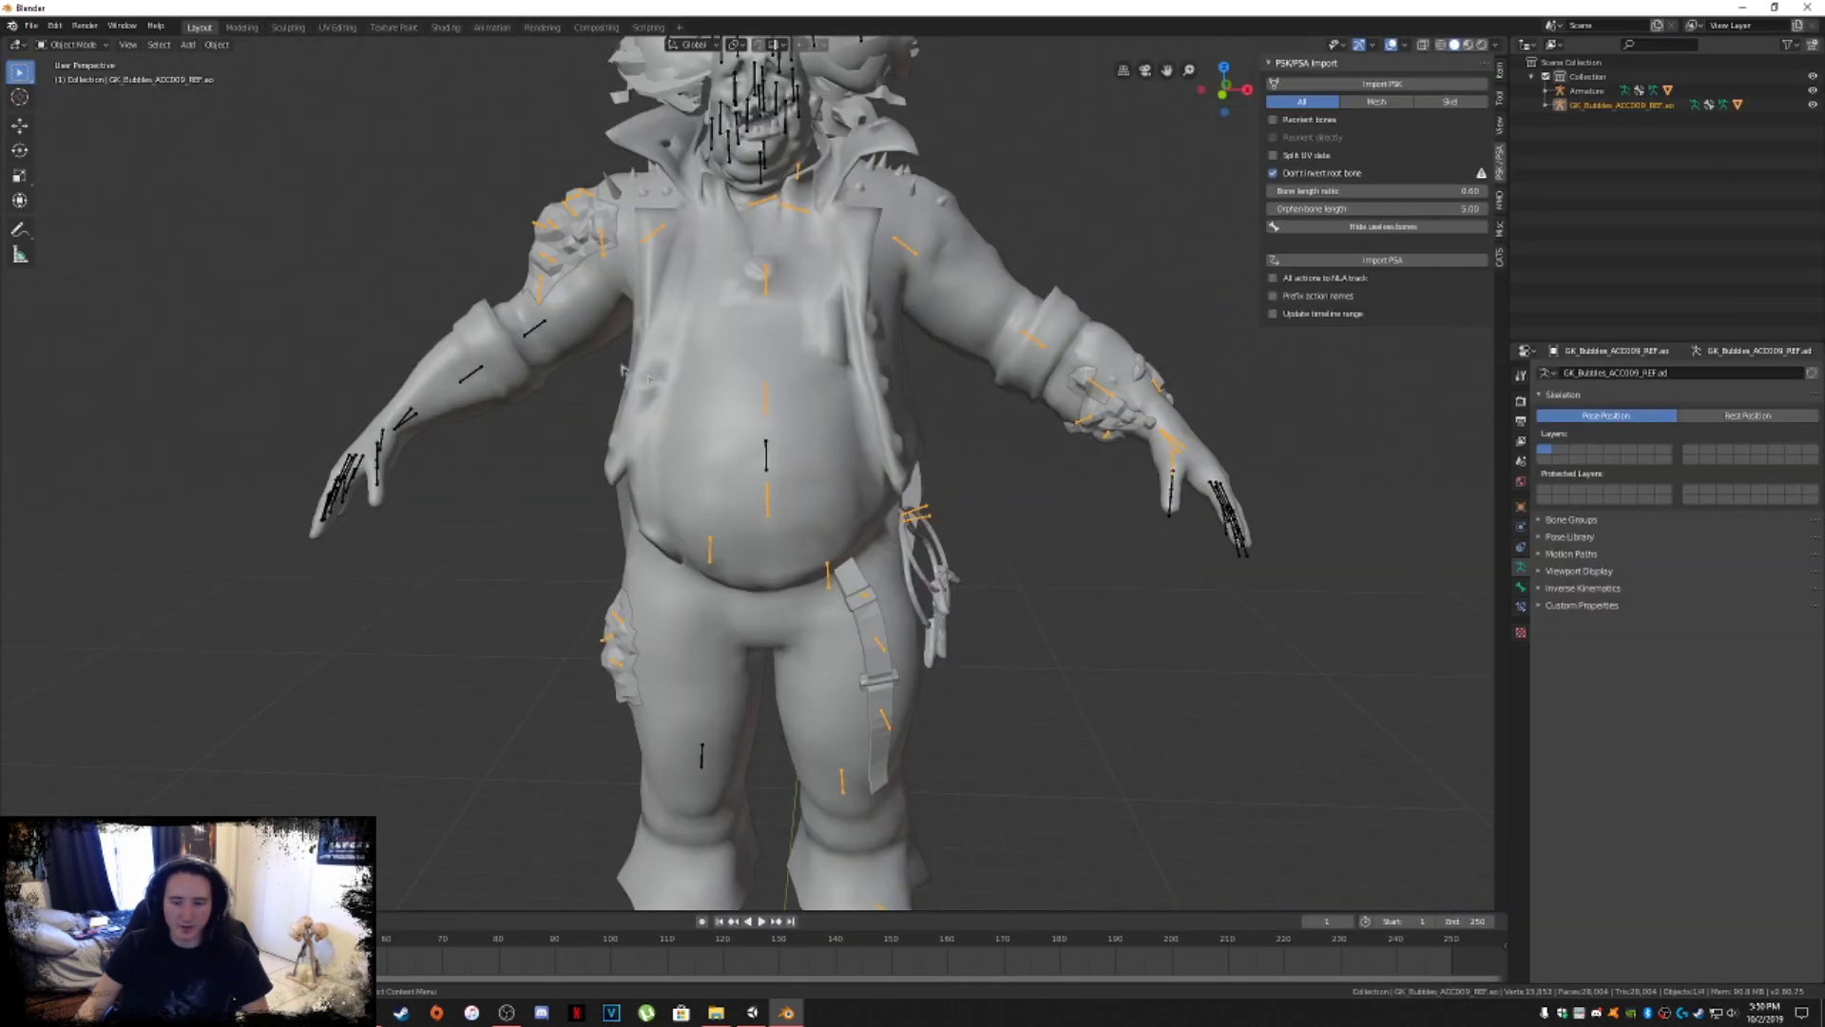
middle_drag(781, 419, 639, 328)
Shade the Bubbles accessory smooth, then select the armature in the Cats tools.
click(589, 234)
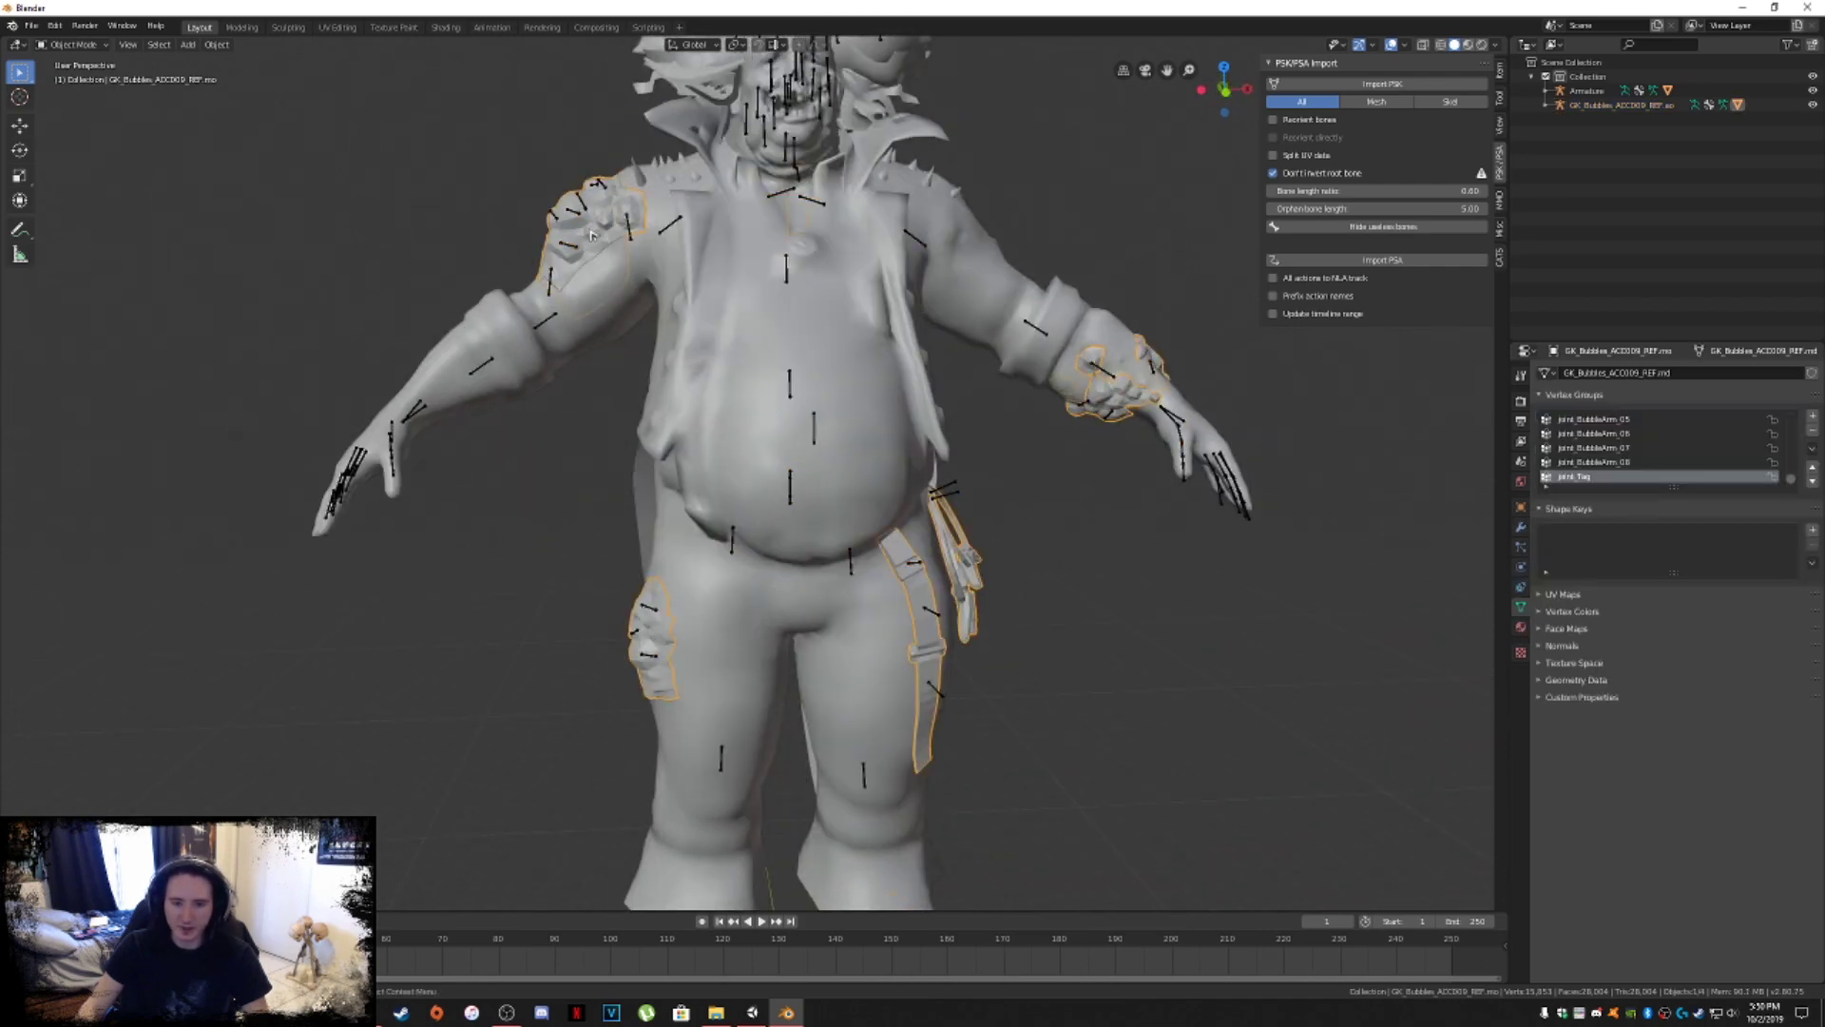
right_click(590, 234)
click(591, 235)
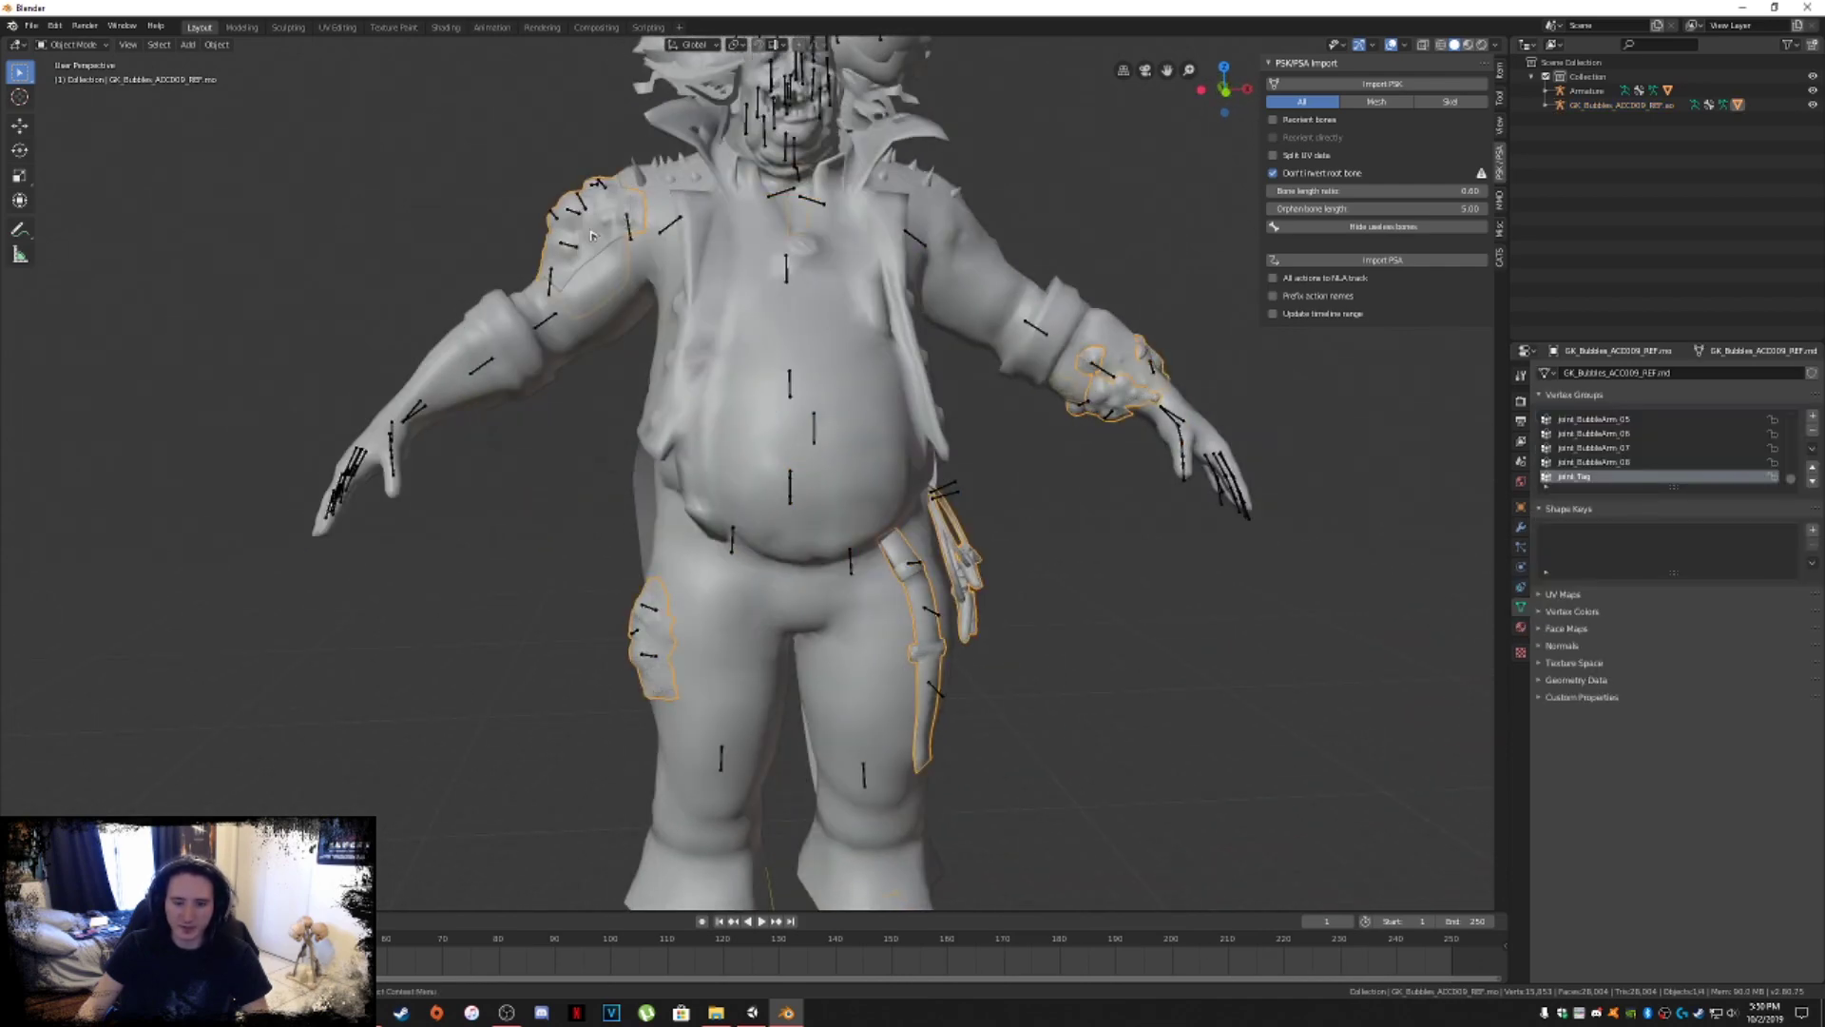
click(786, 267)
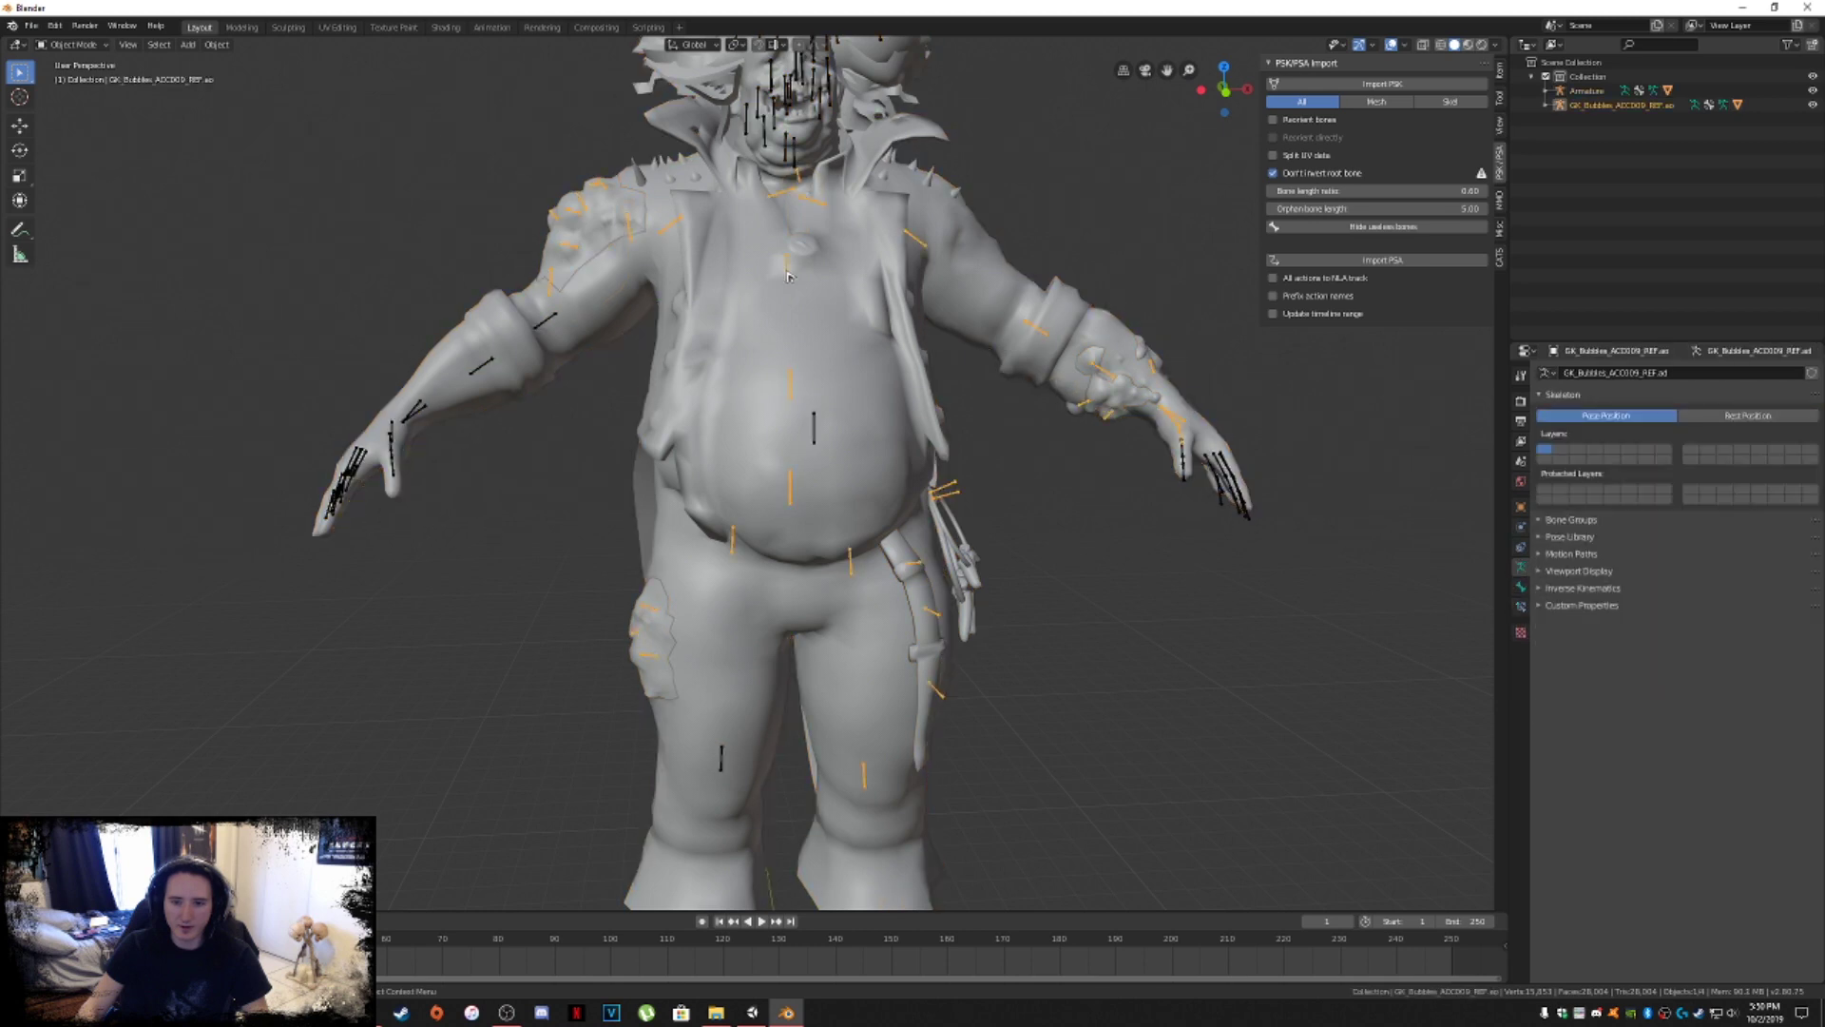
click(1500, 257)
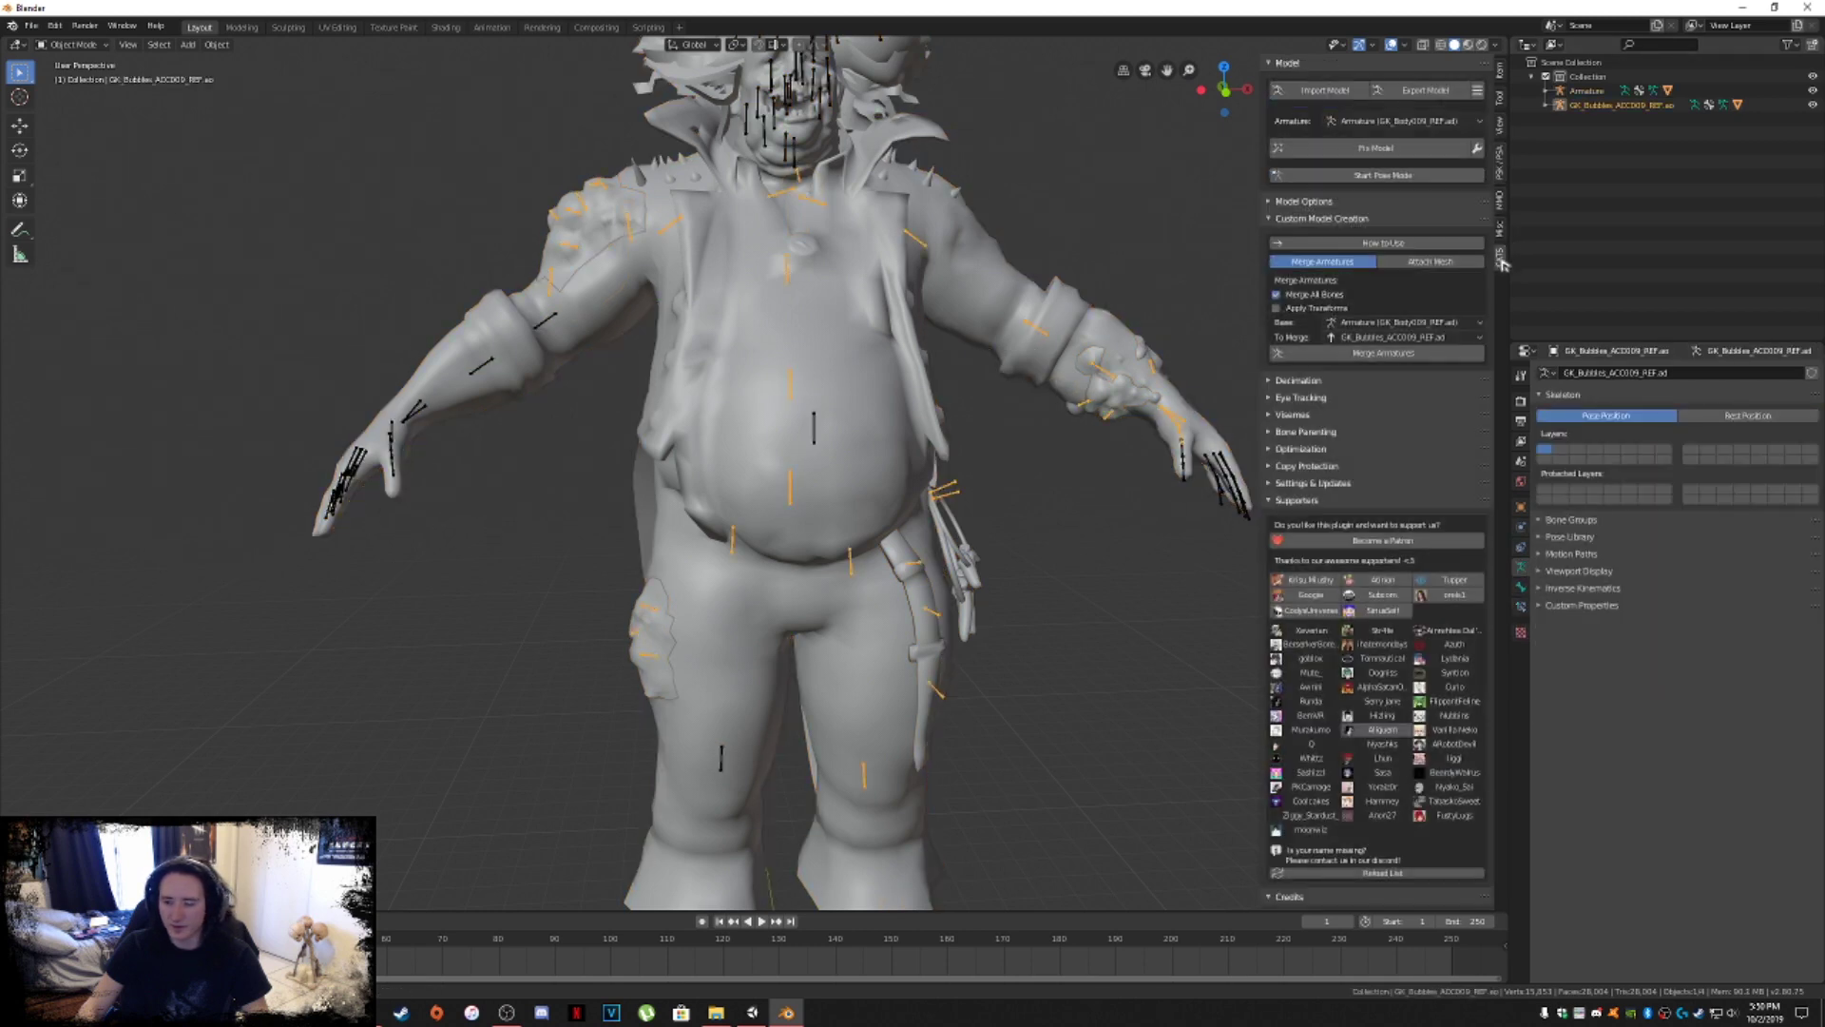
Merge the Bubbles armature into the main Armature and put it in Pose Mode.
click(1435, 357)
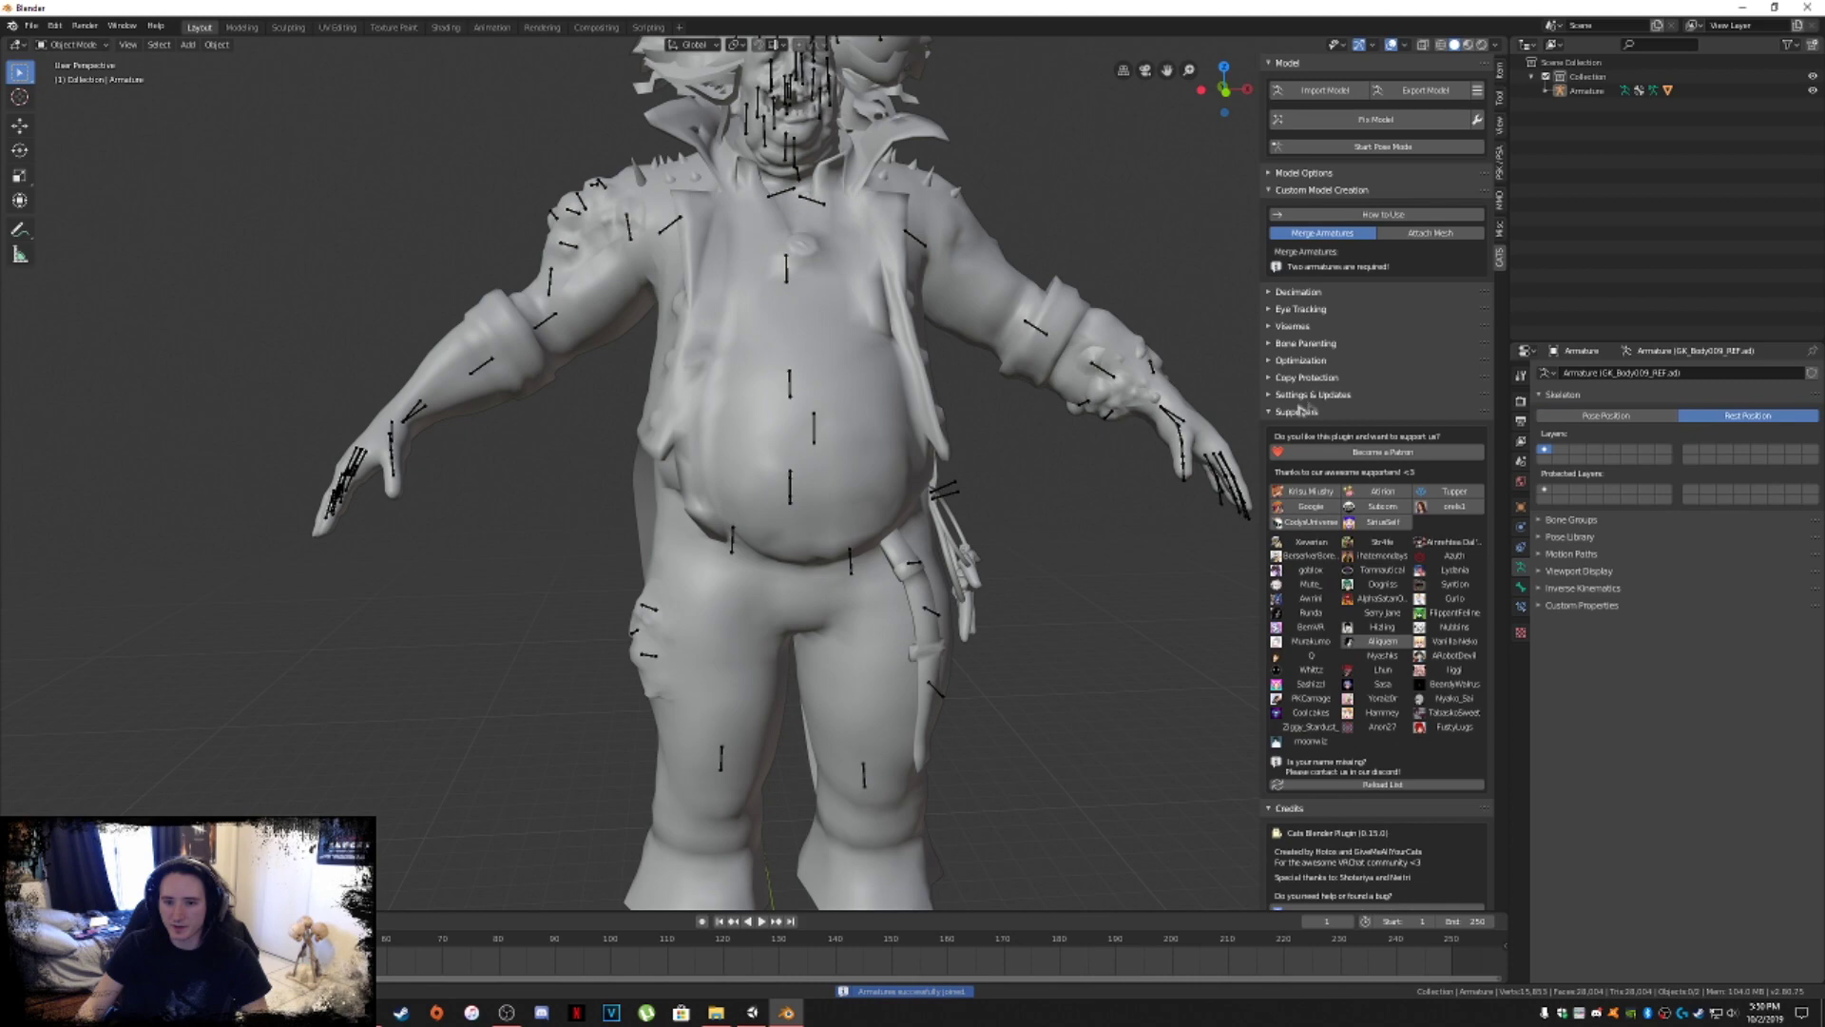
middle_drag(841, 485, 760, 304)
click(760, 304)
click(71, 45)
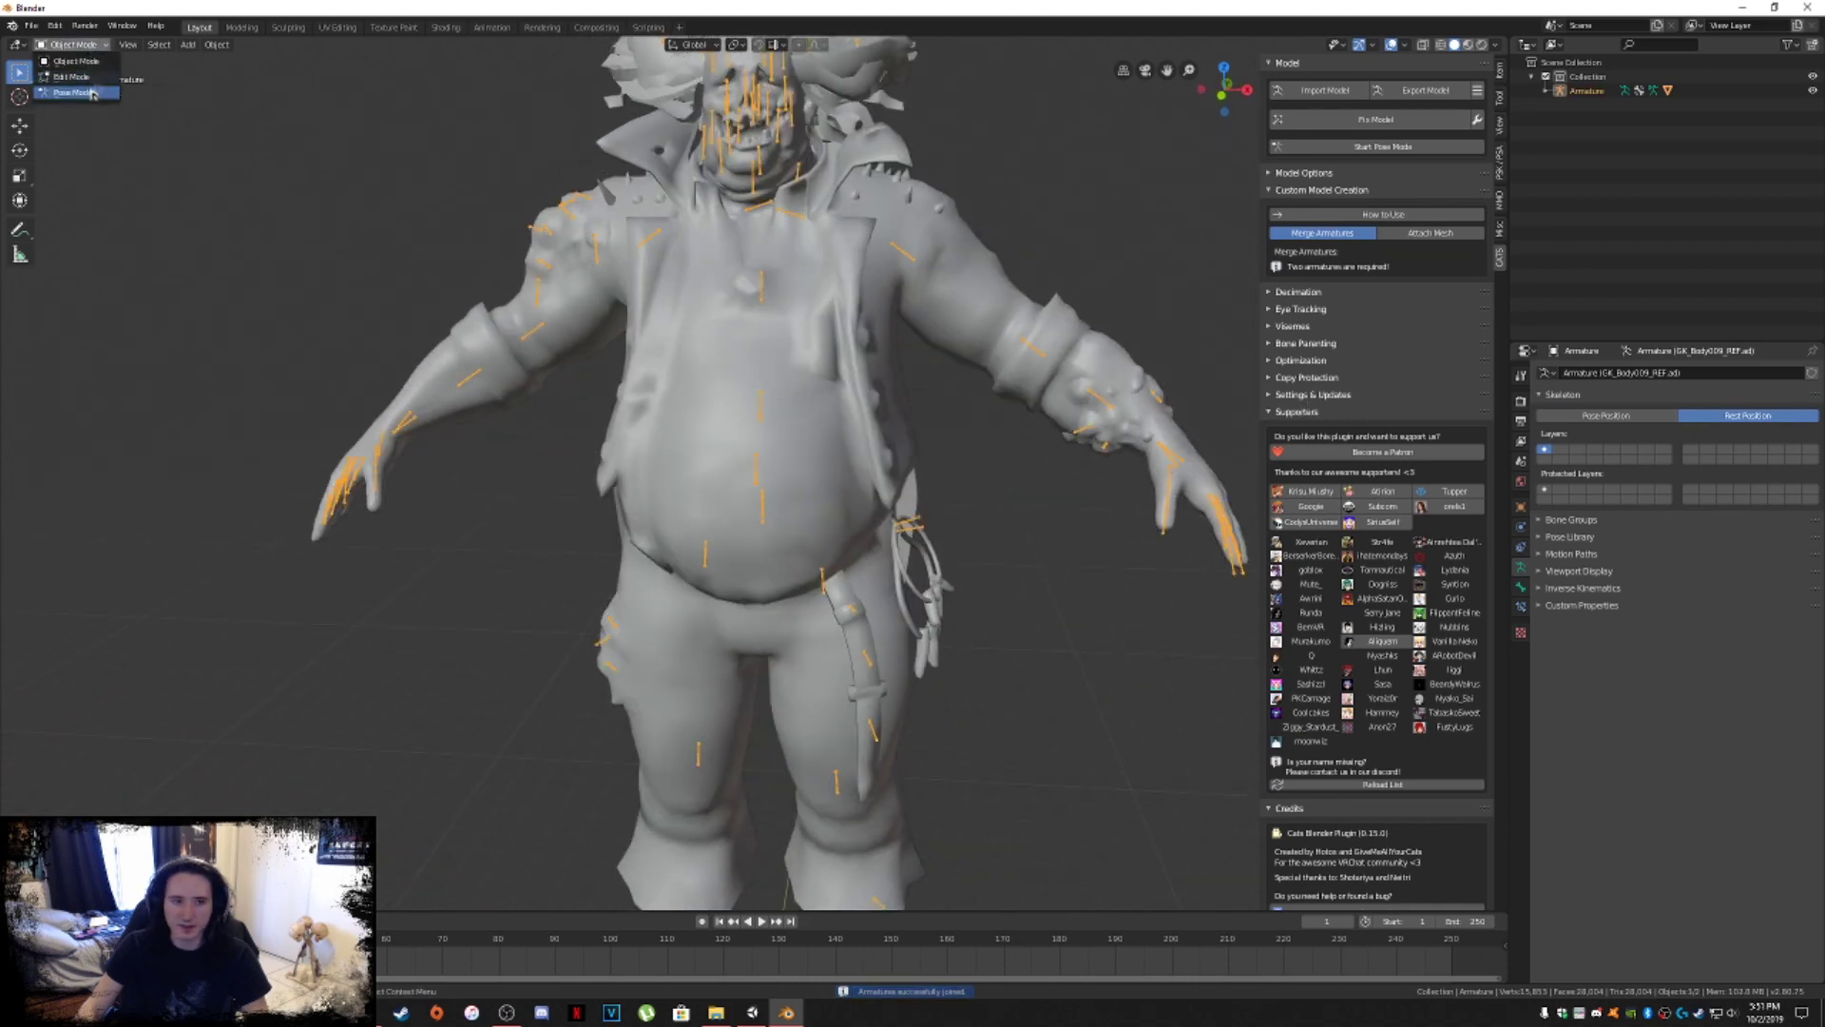
click(66, 94)
click(760, 399)
key(r)
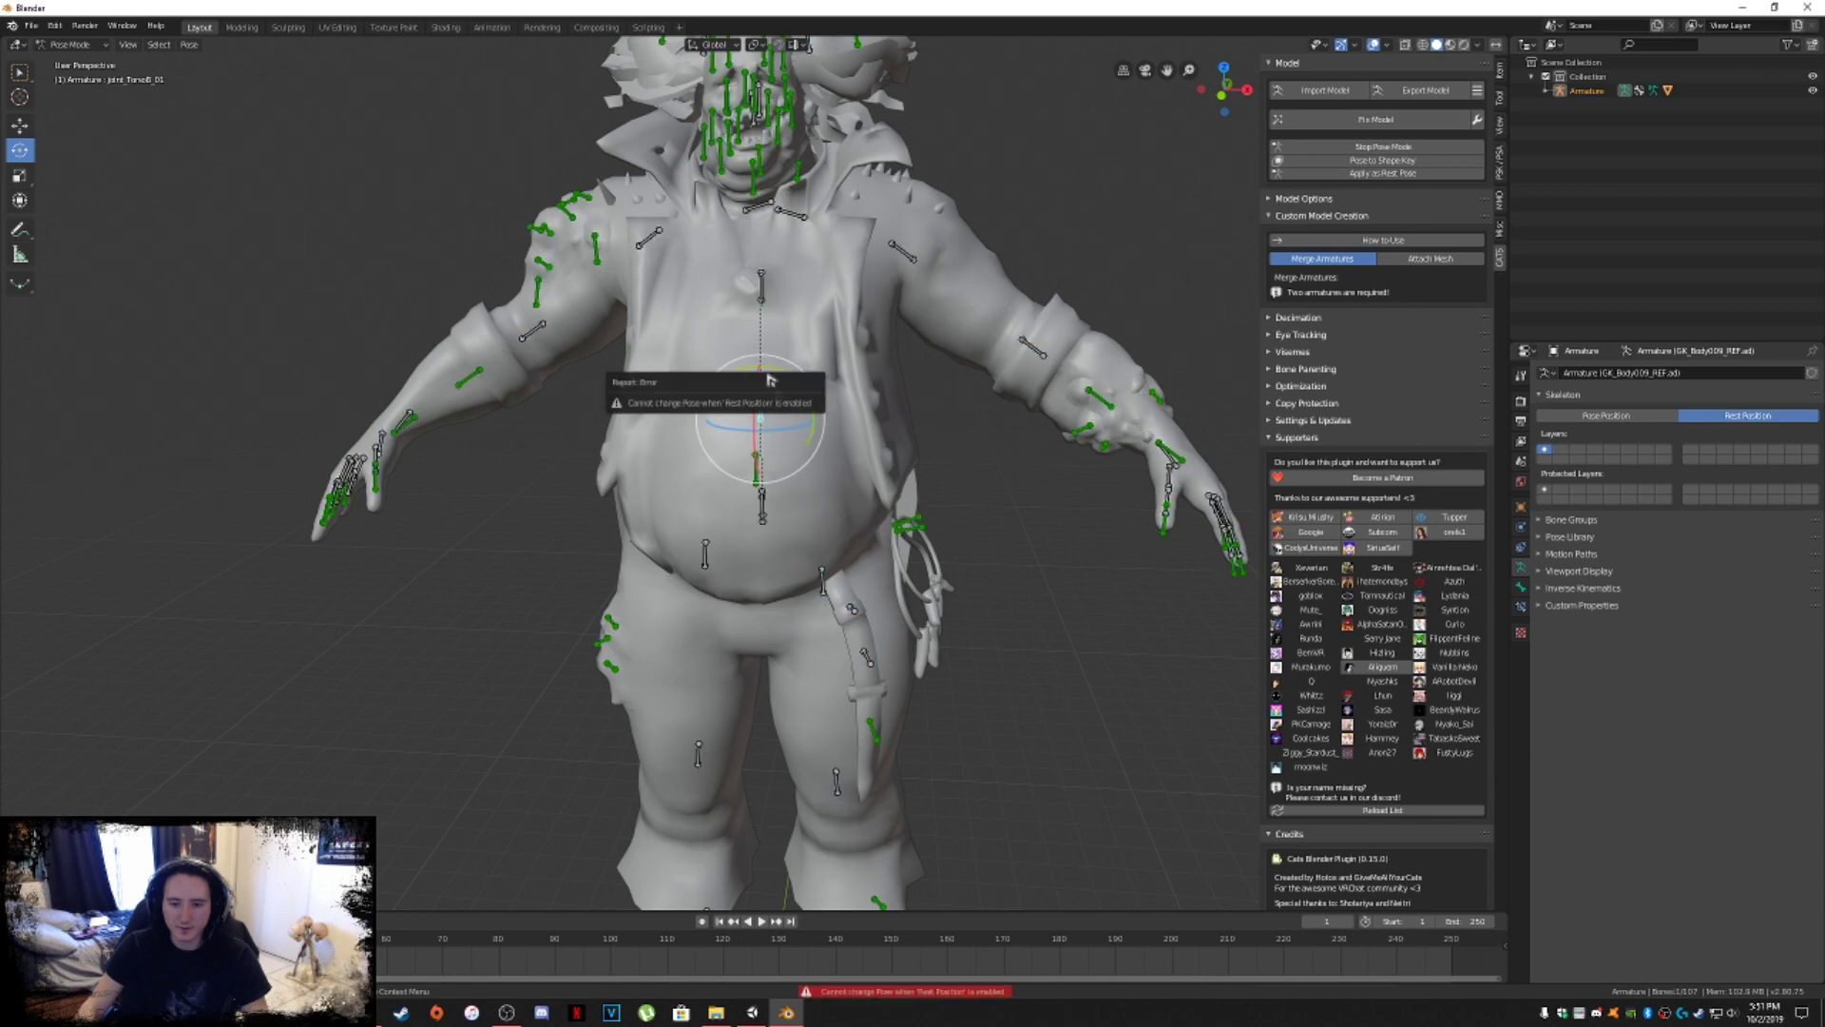
Set the Armature to Pose Position, test a chest bend, cancel it, and return to Object Mode.
click(1599, 417)
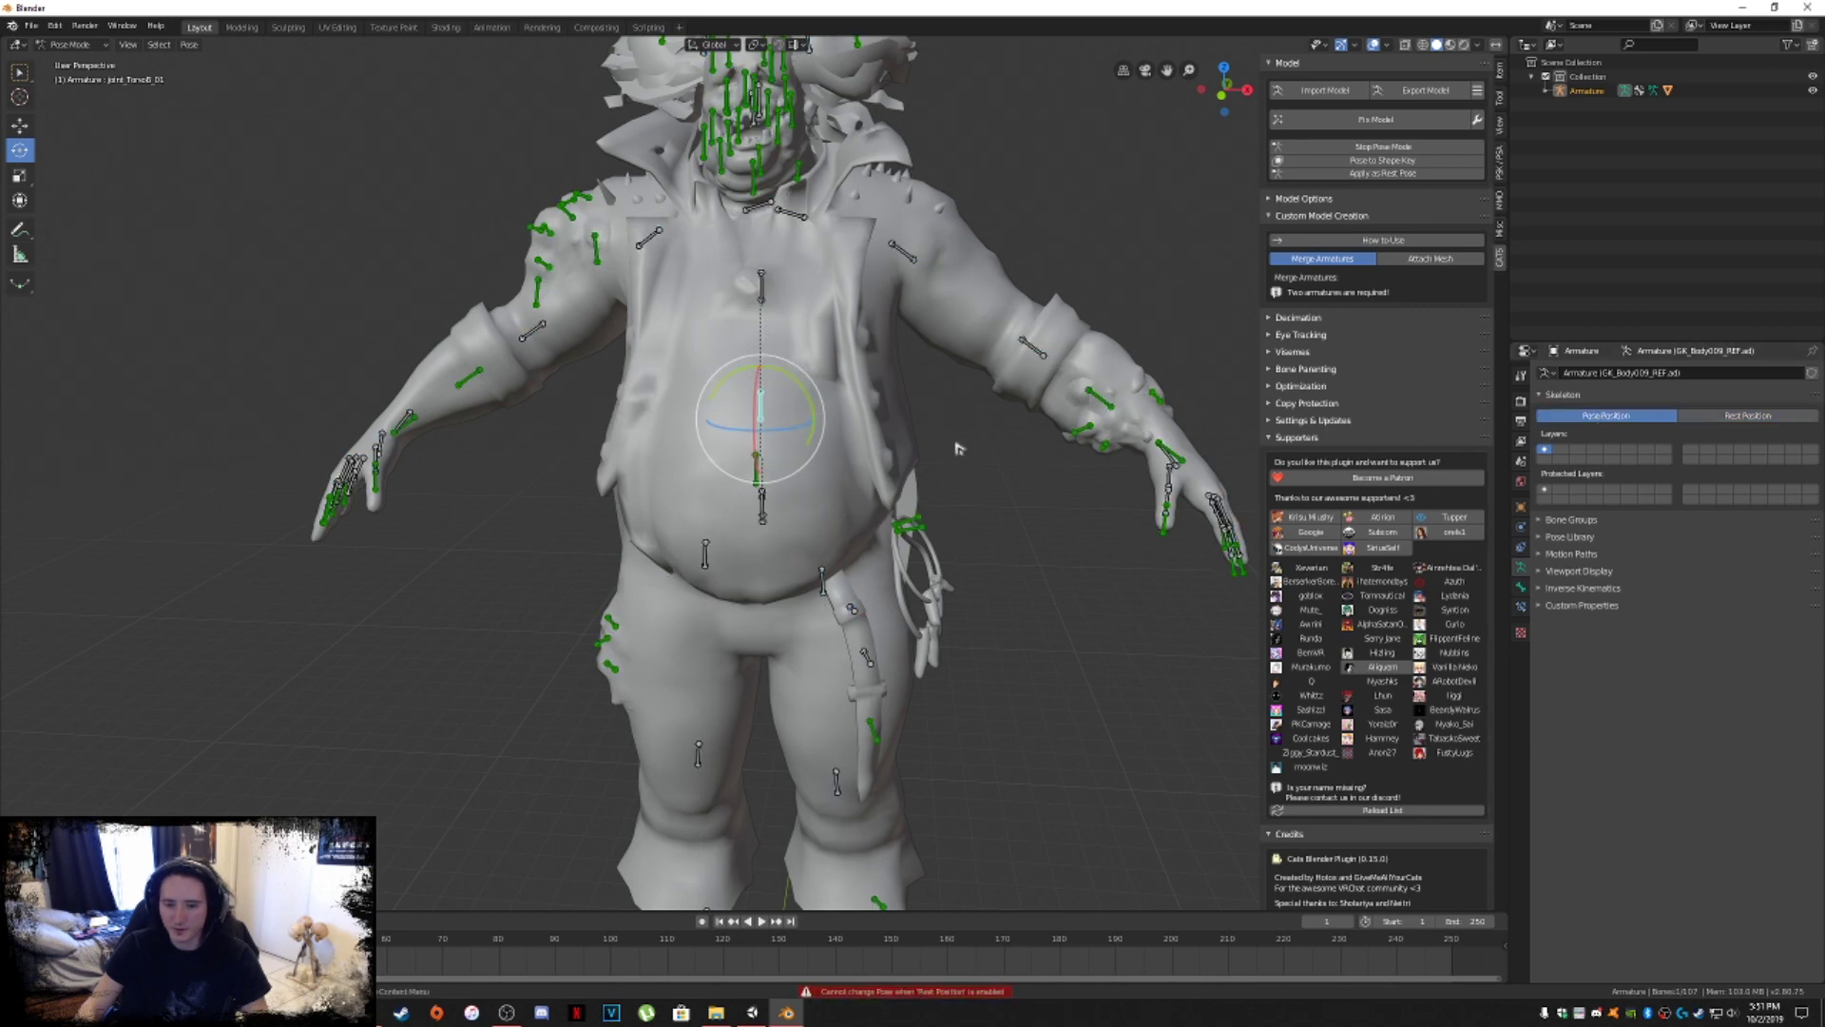
drag(775, 418, 708, 466)
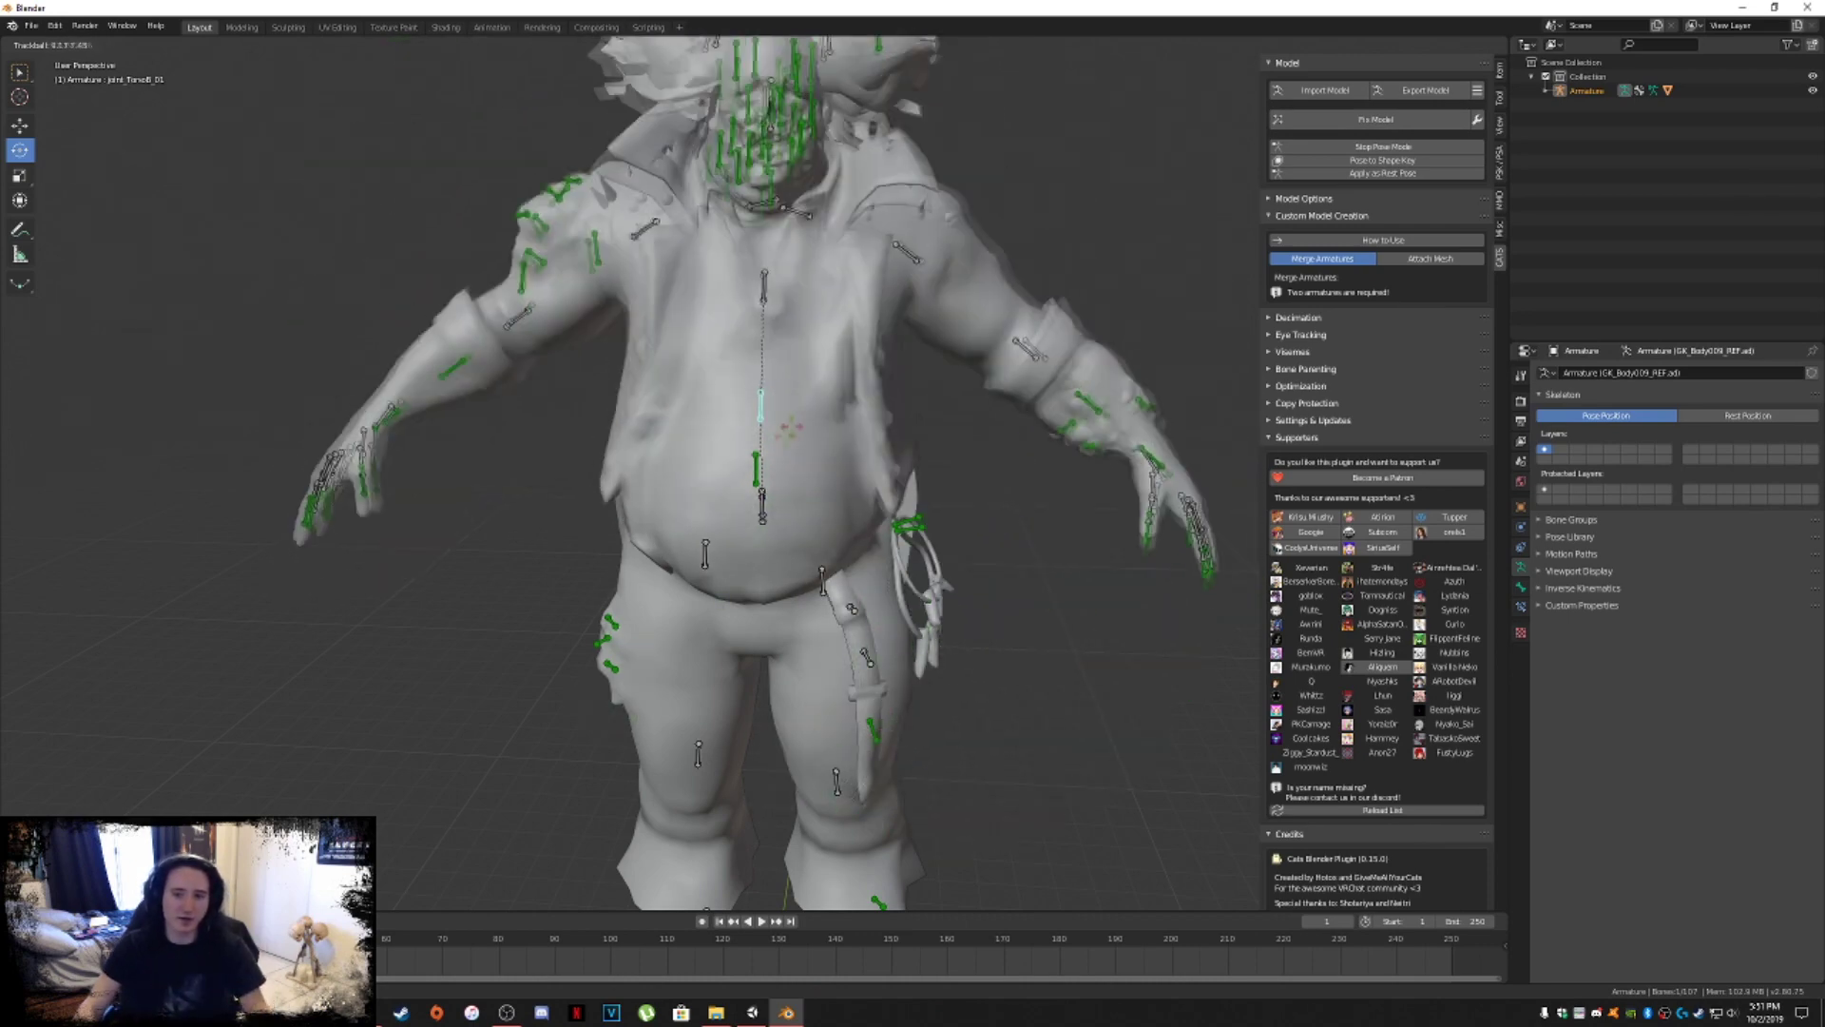
key(Return)
scroll(761, 475, down, 4)
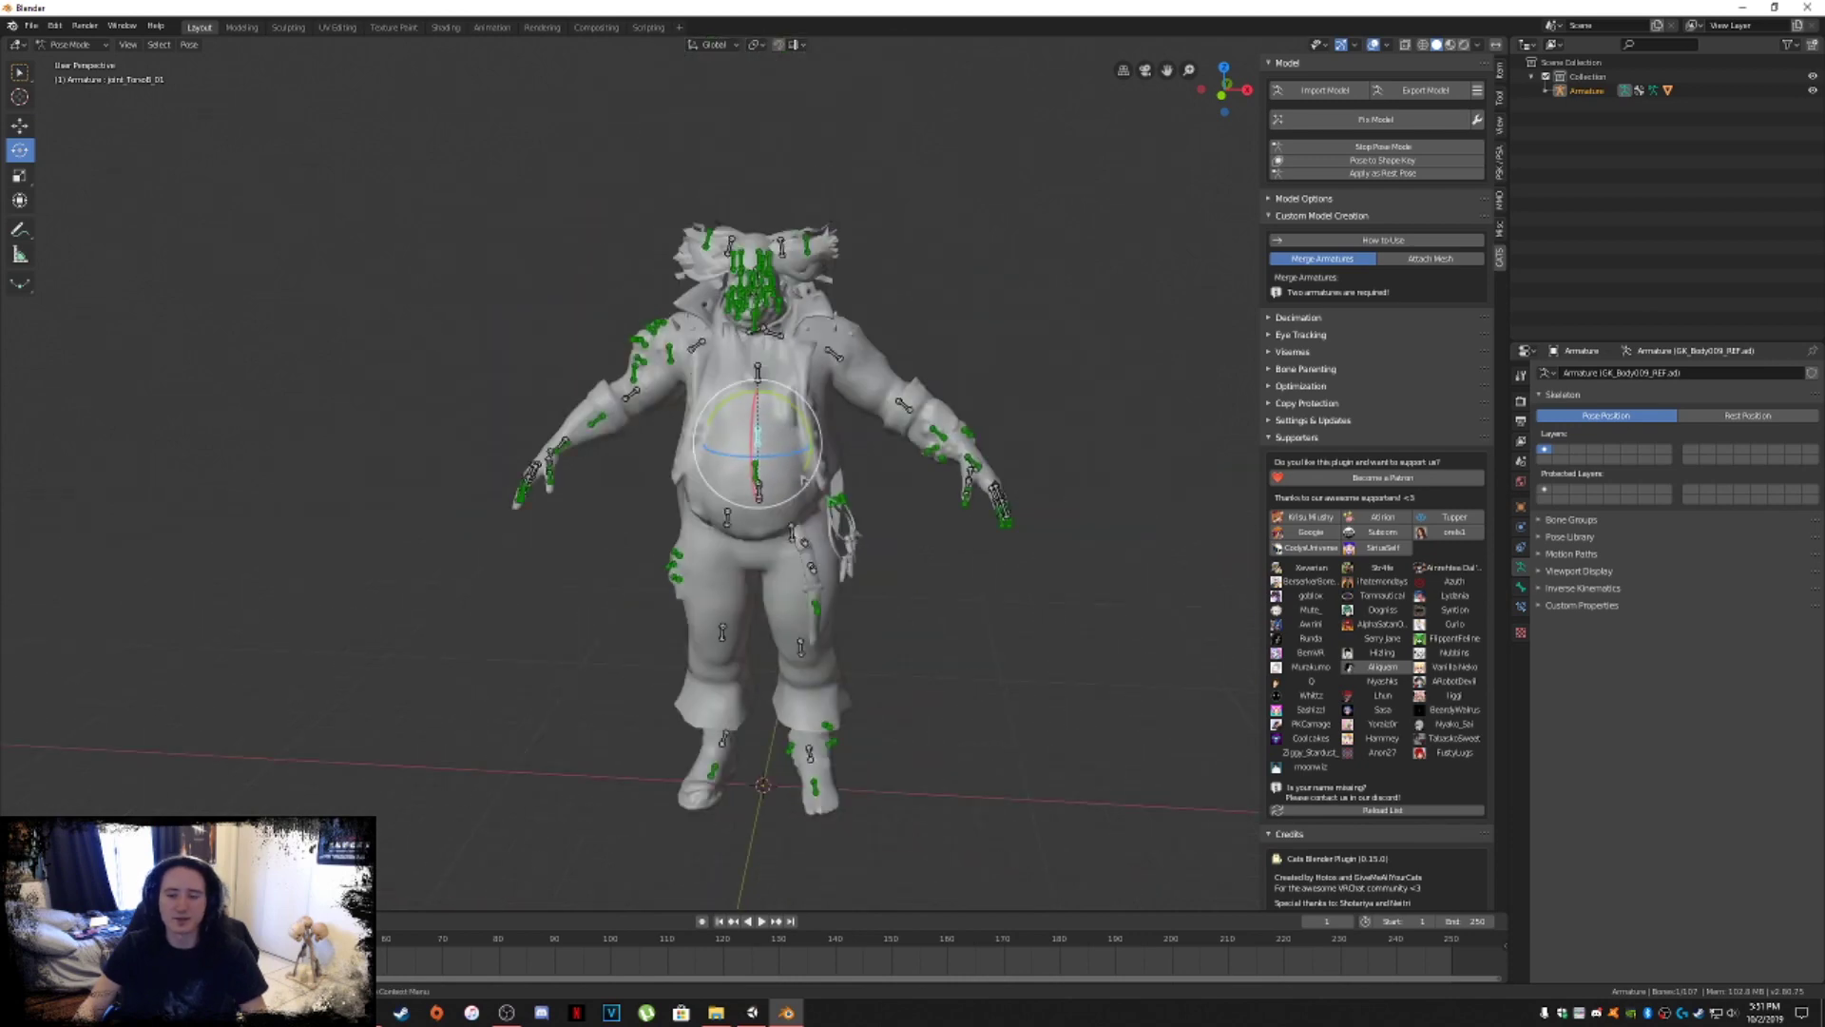
middle_drag(804, 481, 852, 476)
click(84, 47)
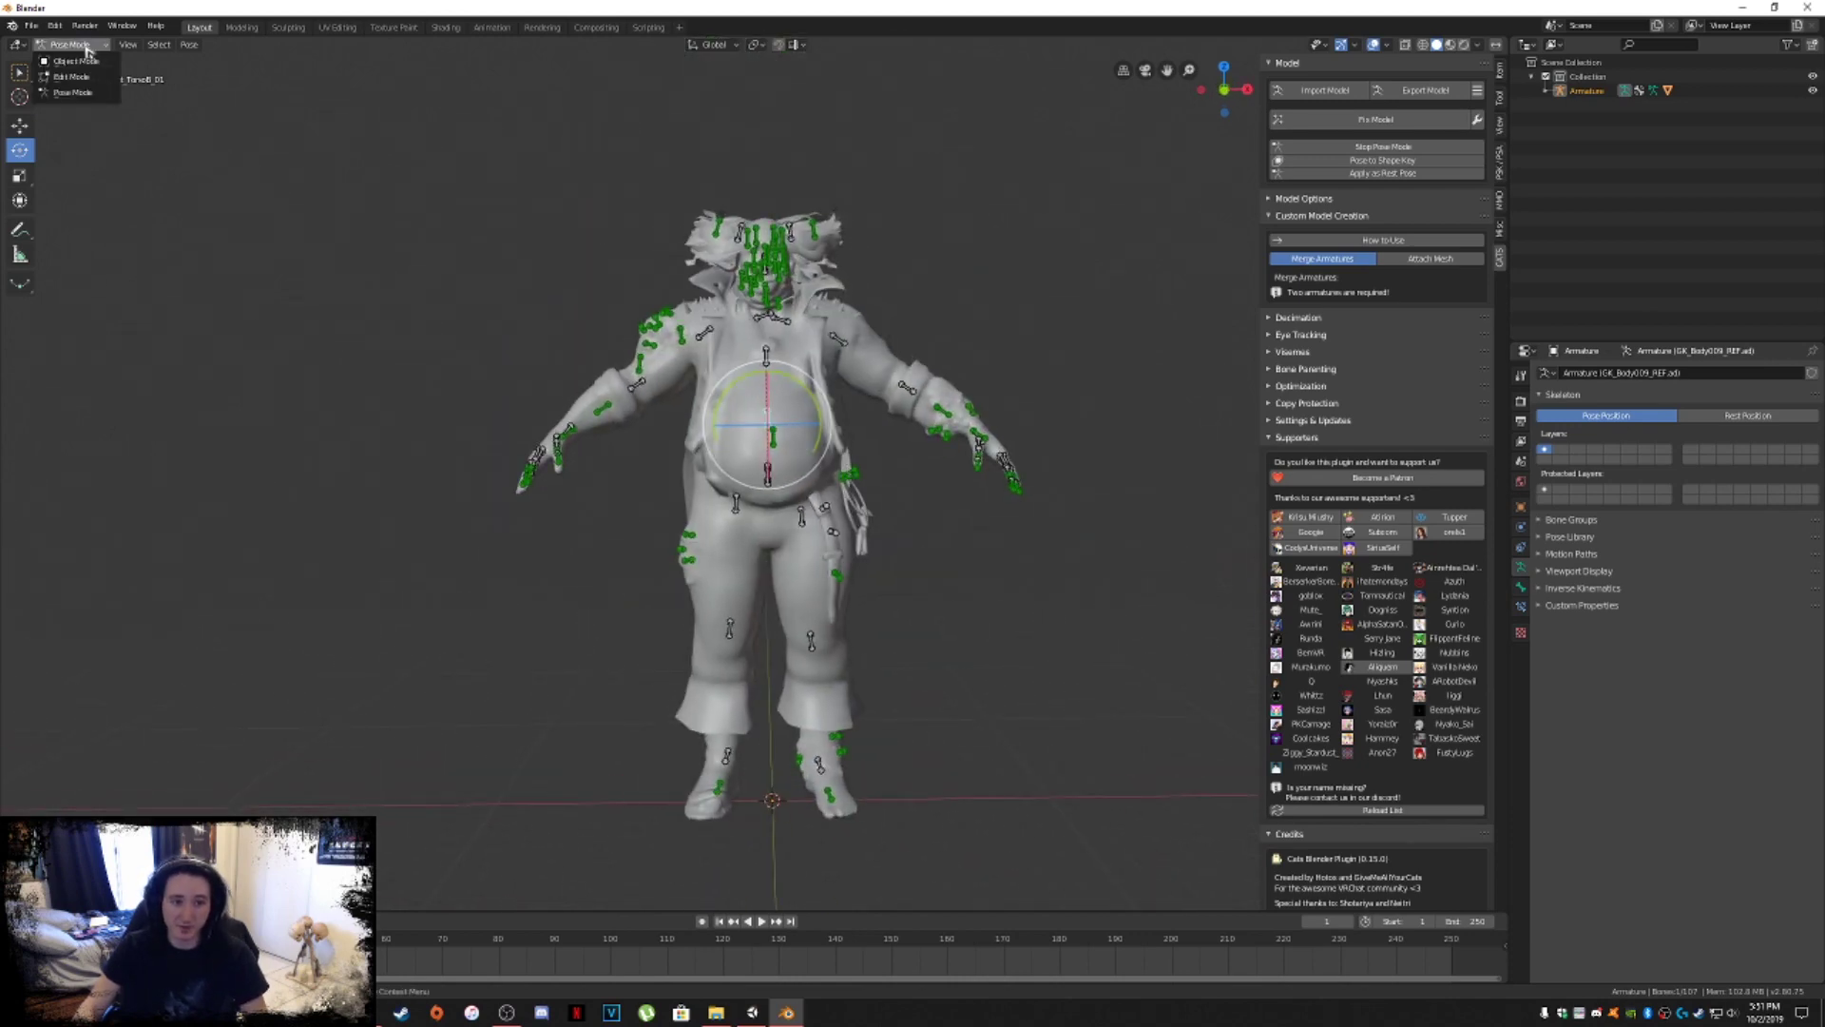
click(75, 61)
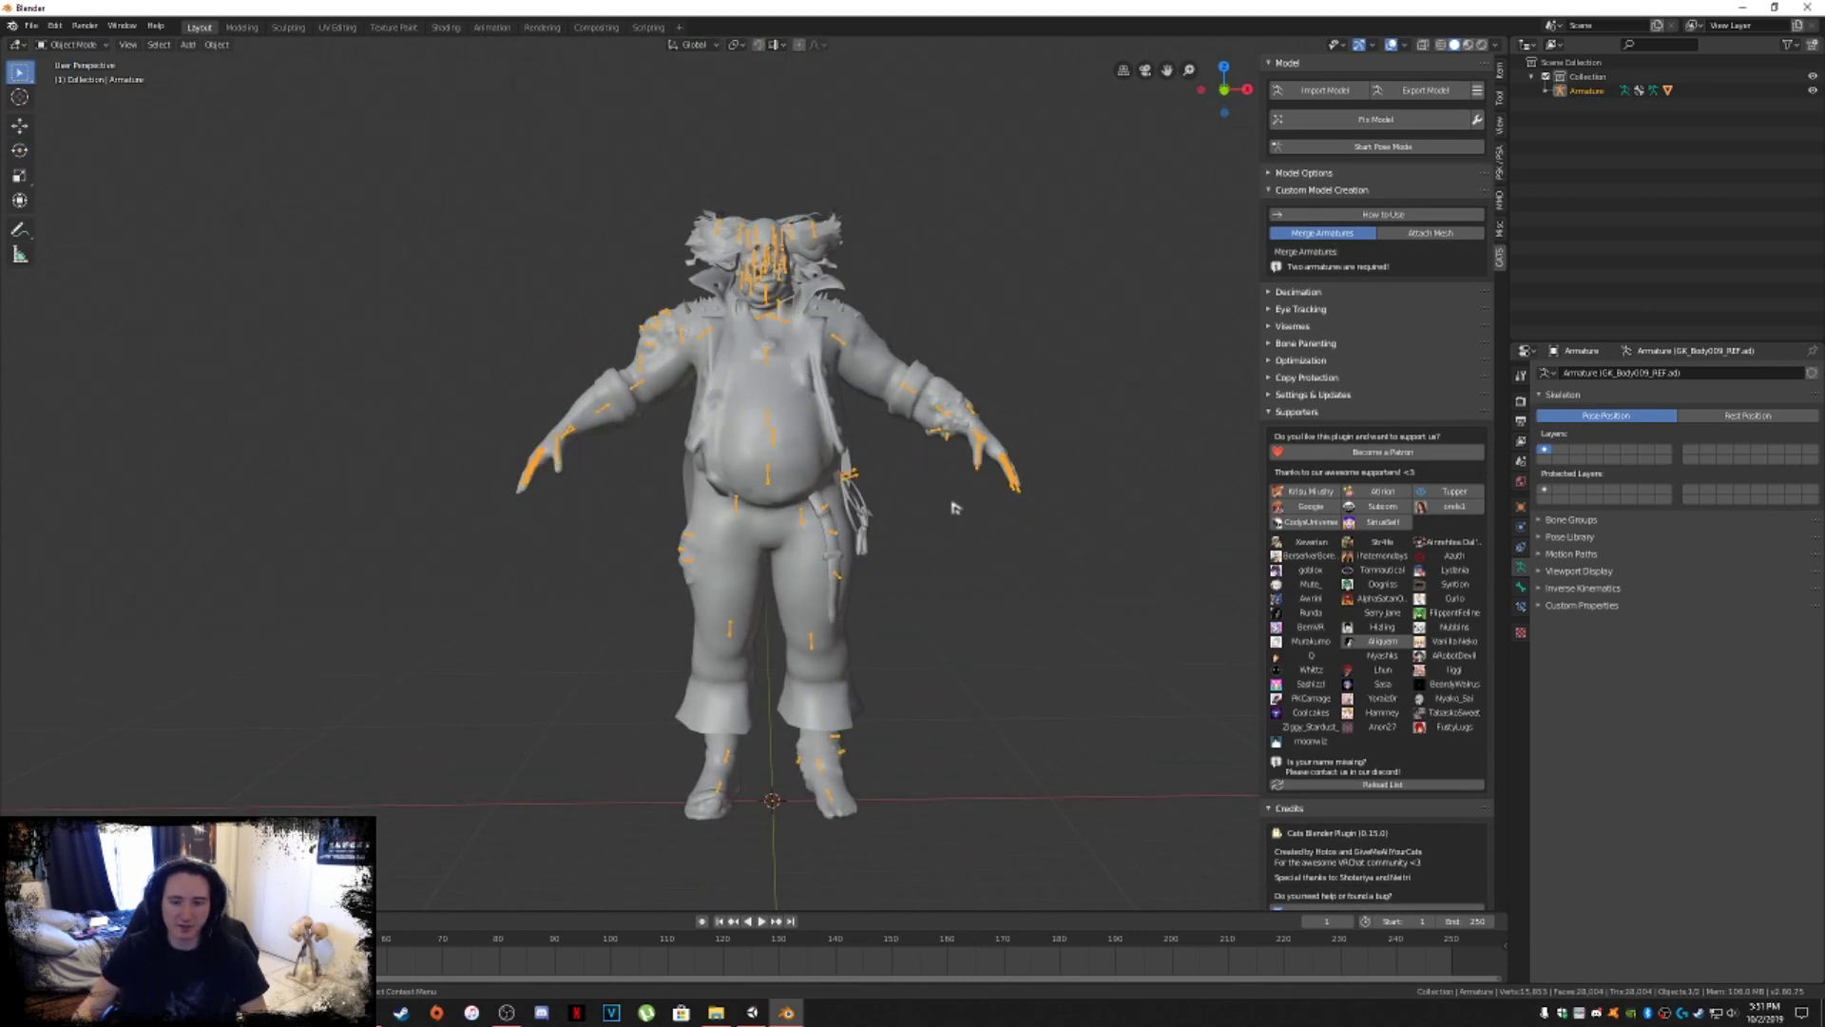
Apply Shade Smooth to the Body mesh.
click(833, 424)
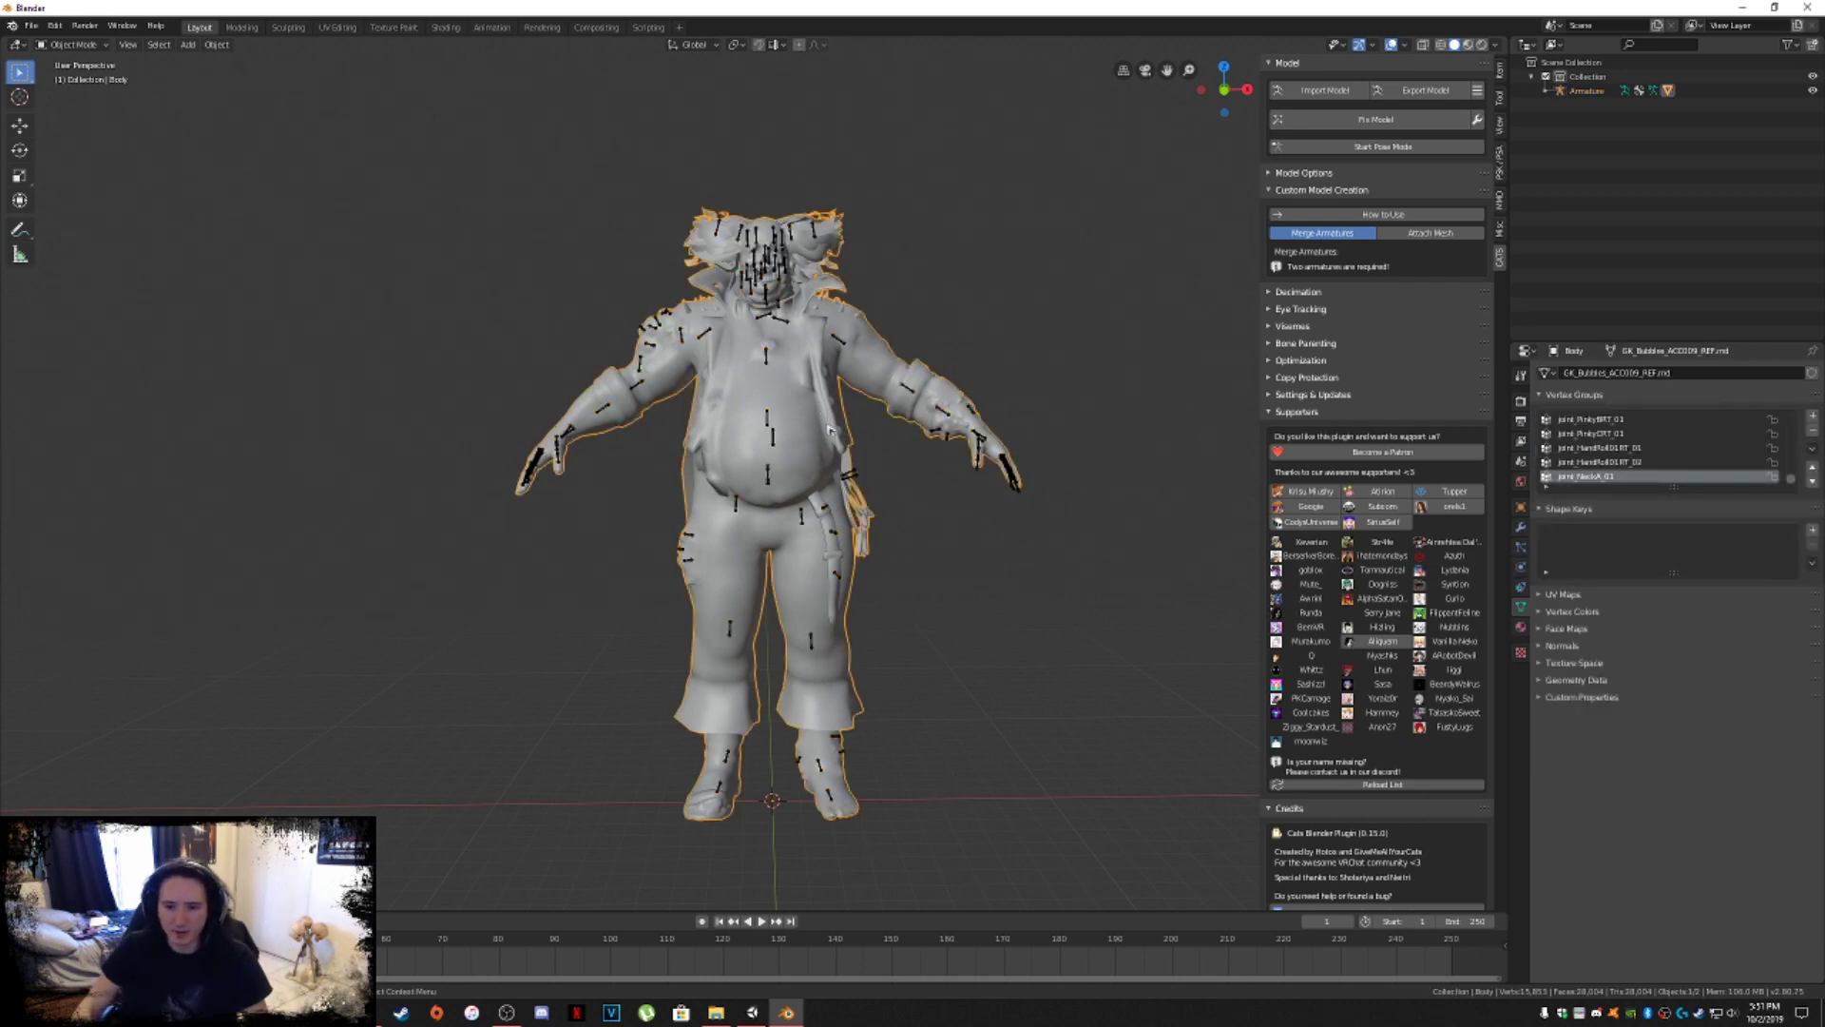
right_click(832, 431)
click(827, 427)
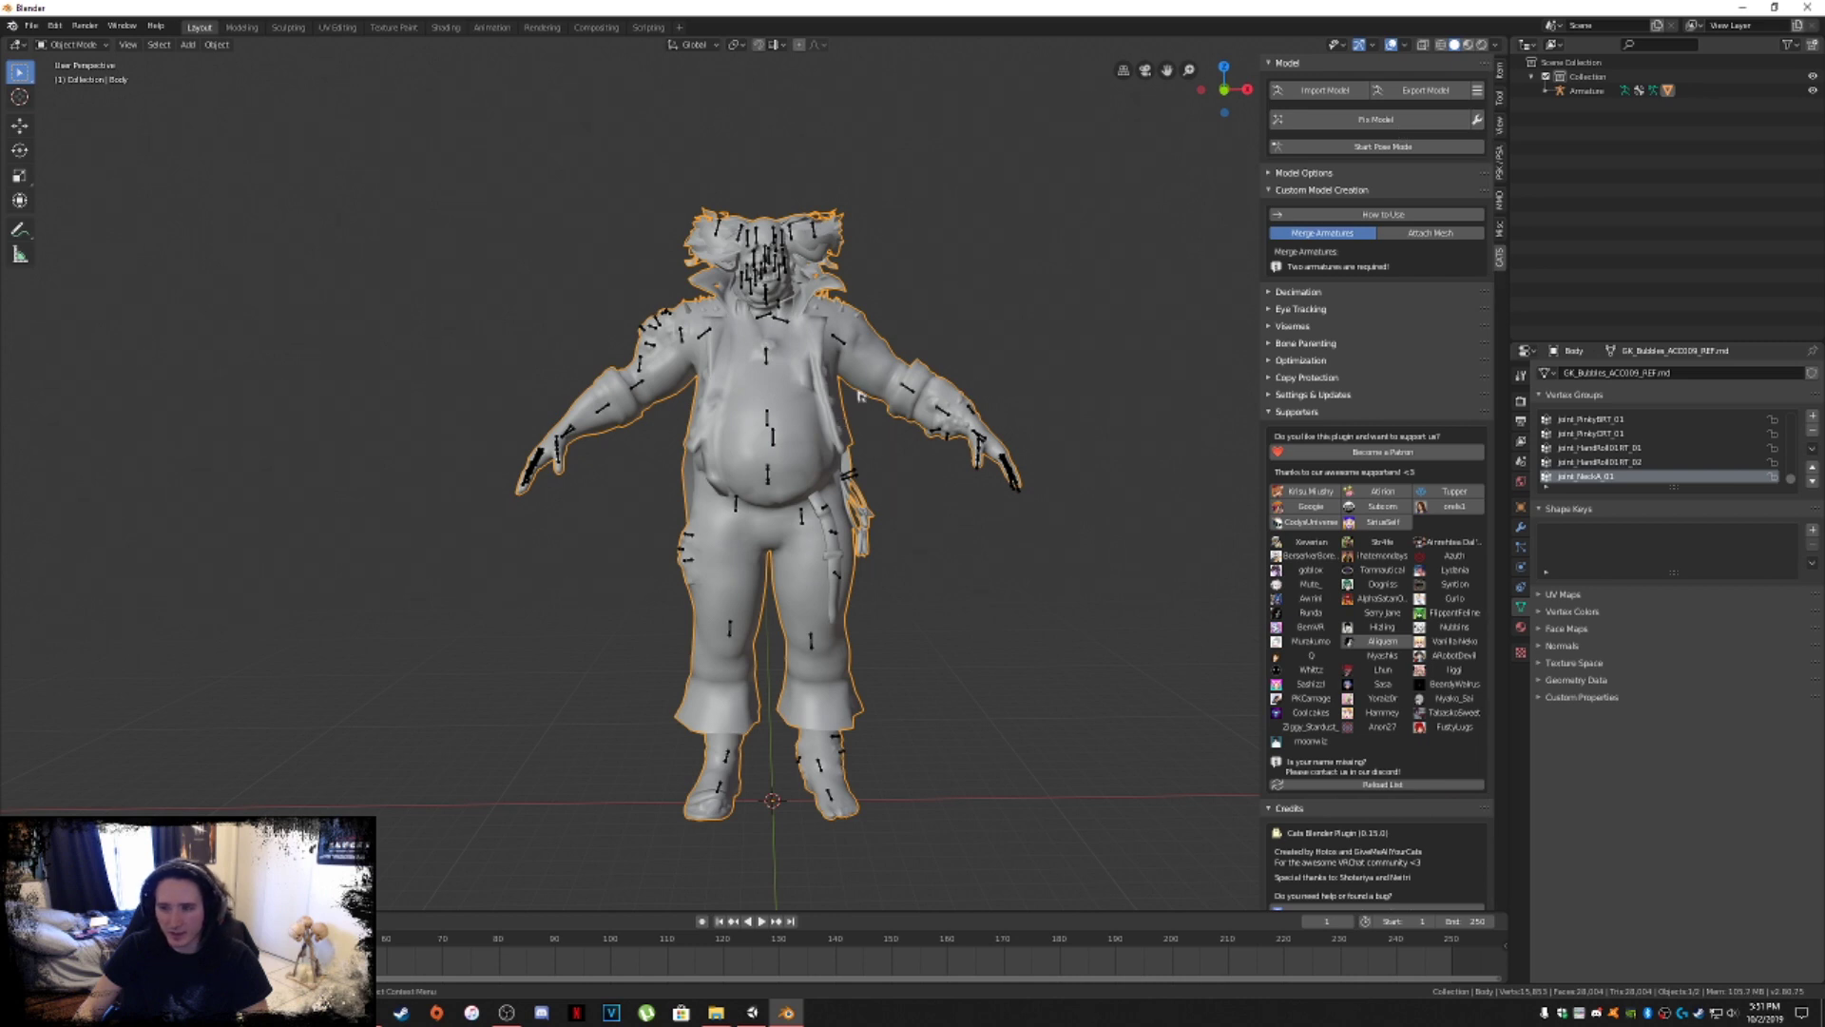
click(1521, 629)
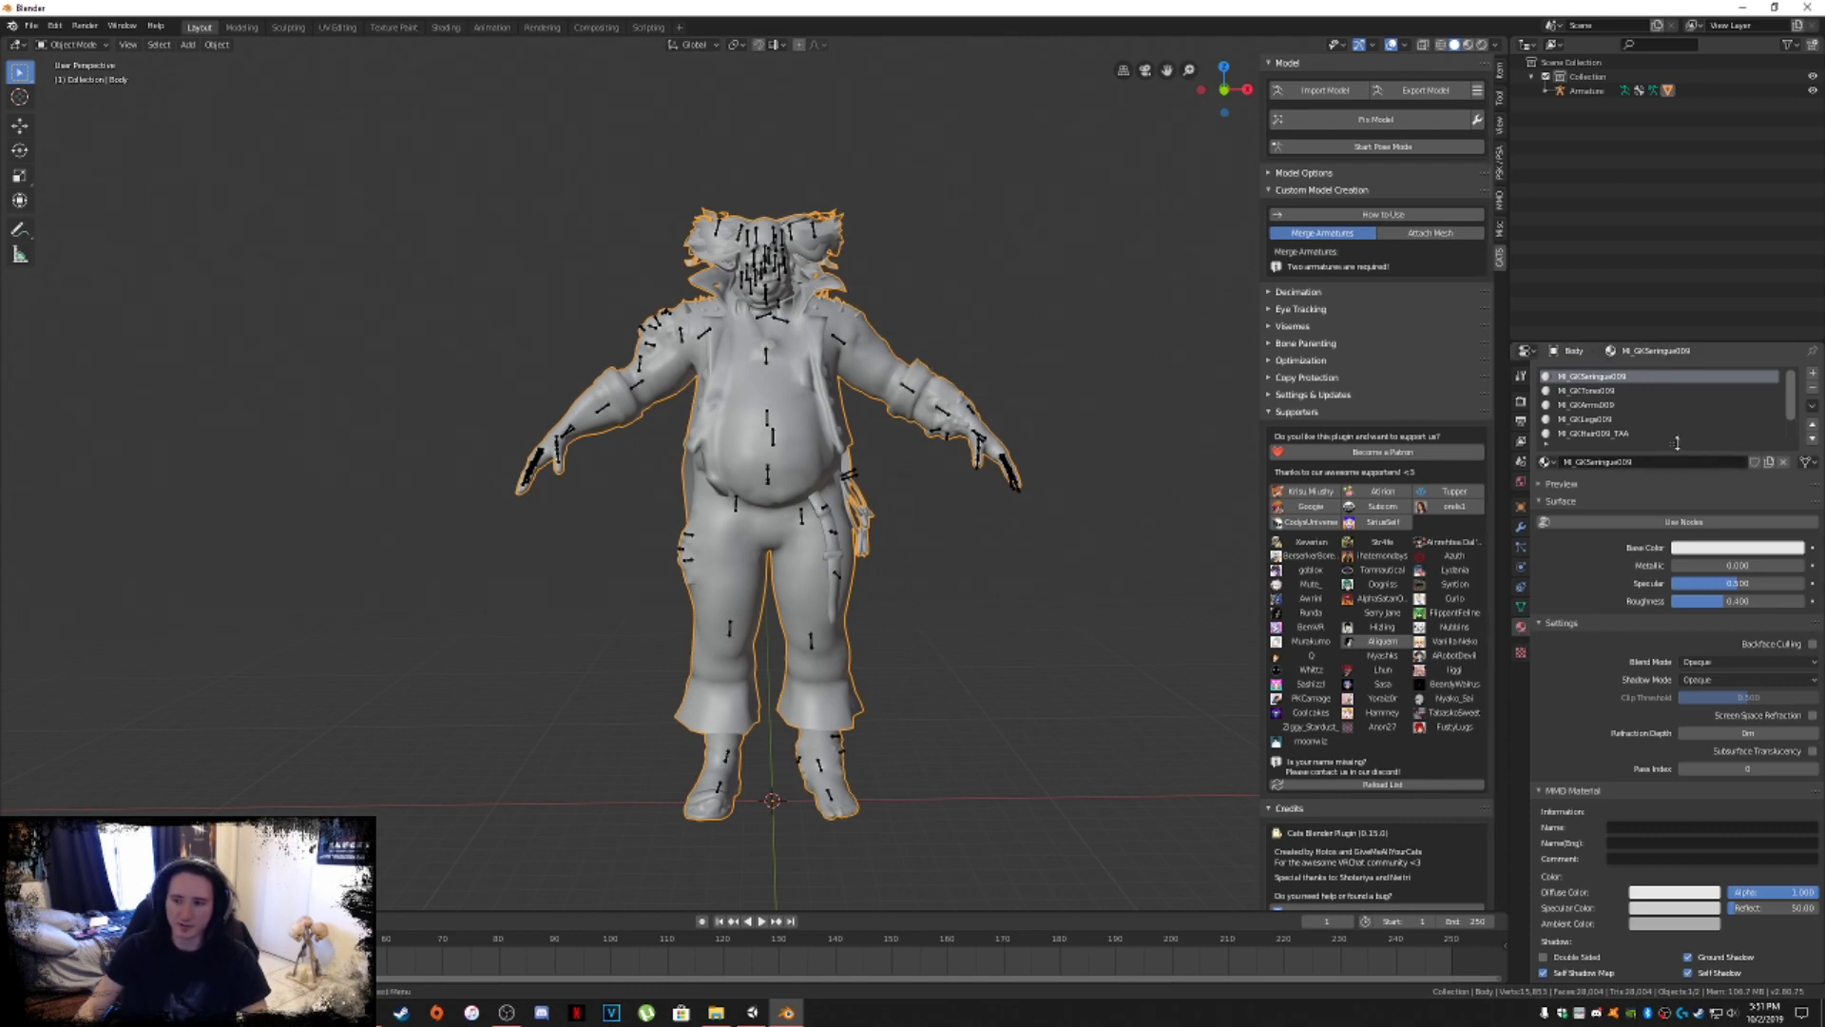
Set the M_GKSeringue009 material's Ambient and Specular Colors to white.
drag(1677, 443, 1676, 500)
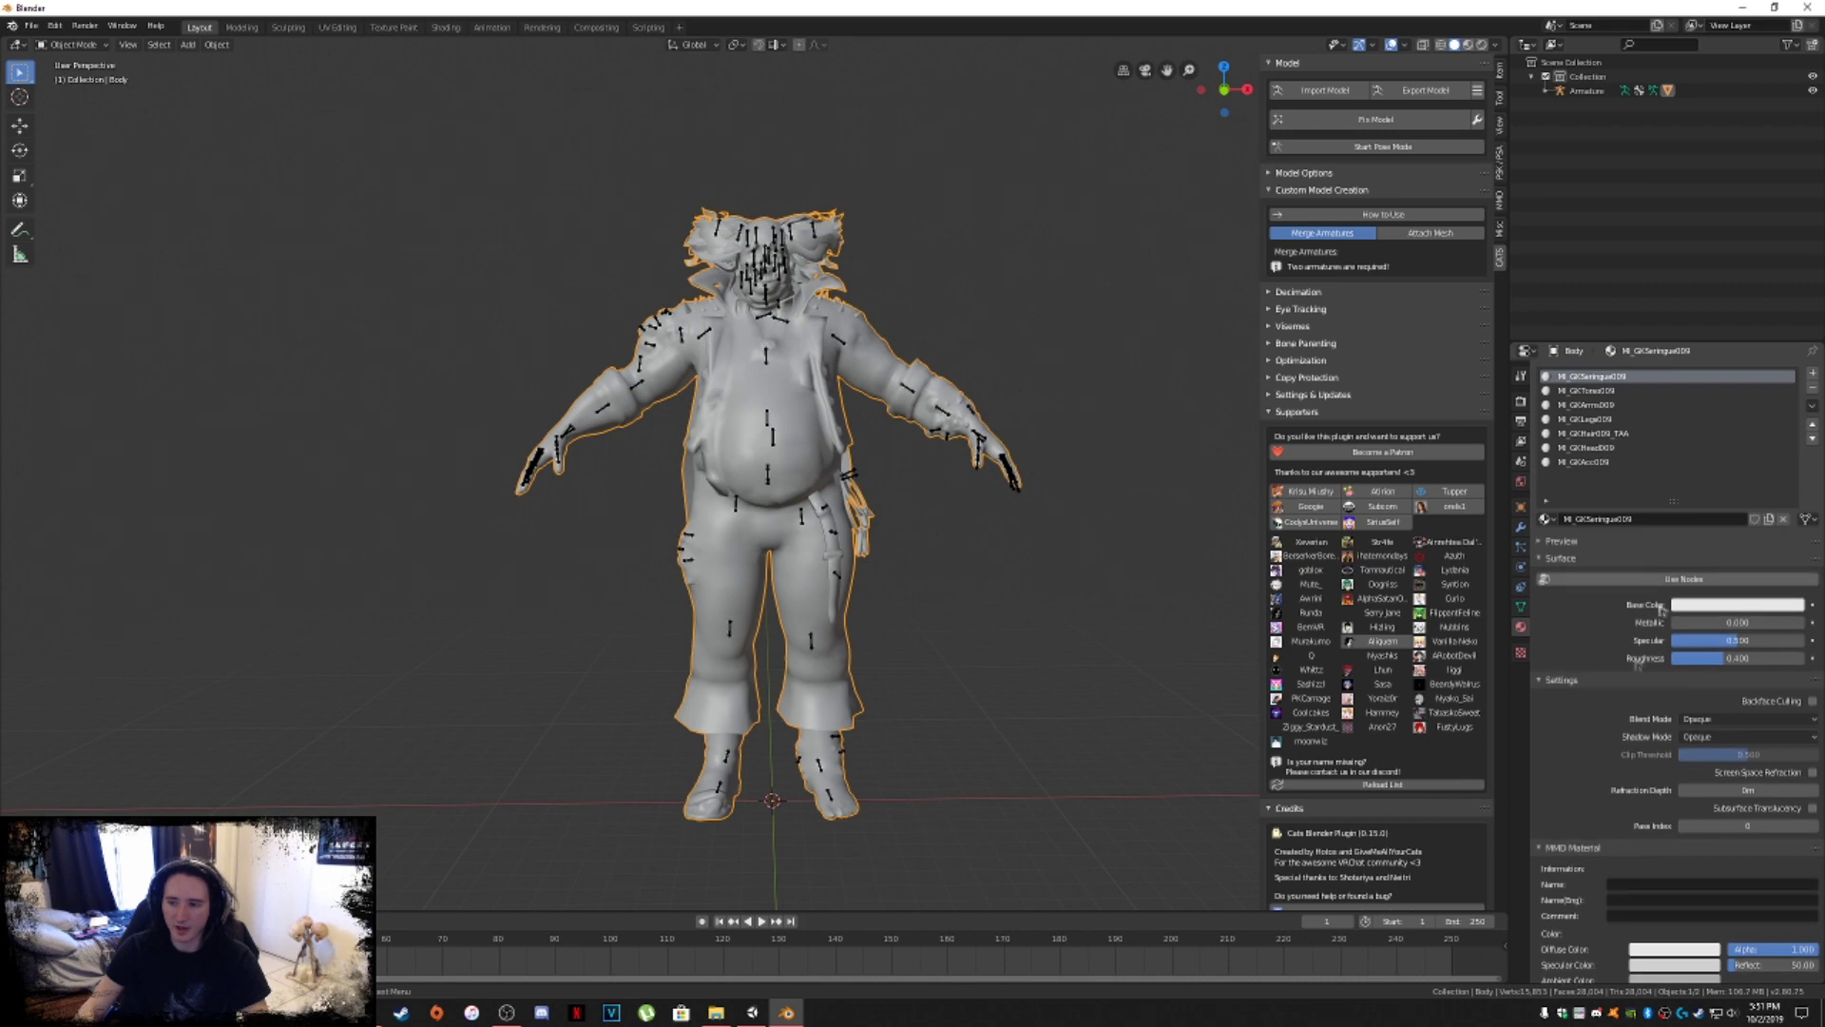
mouse_move(870, 626)
middle_down()
mouse_move(963, 630)
mouse_move(860, 631)
mouse_move(876, 623)
middle_up()
scroll(1607, 751, down, 2)
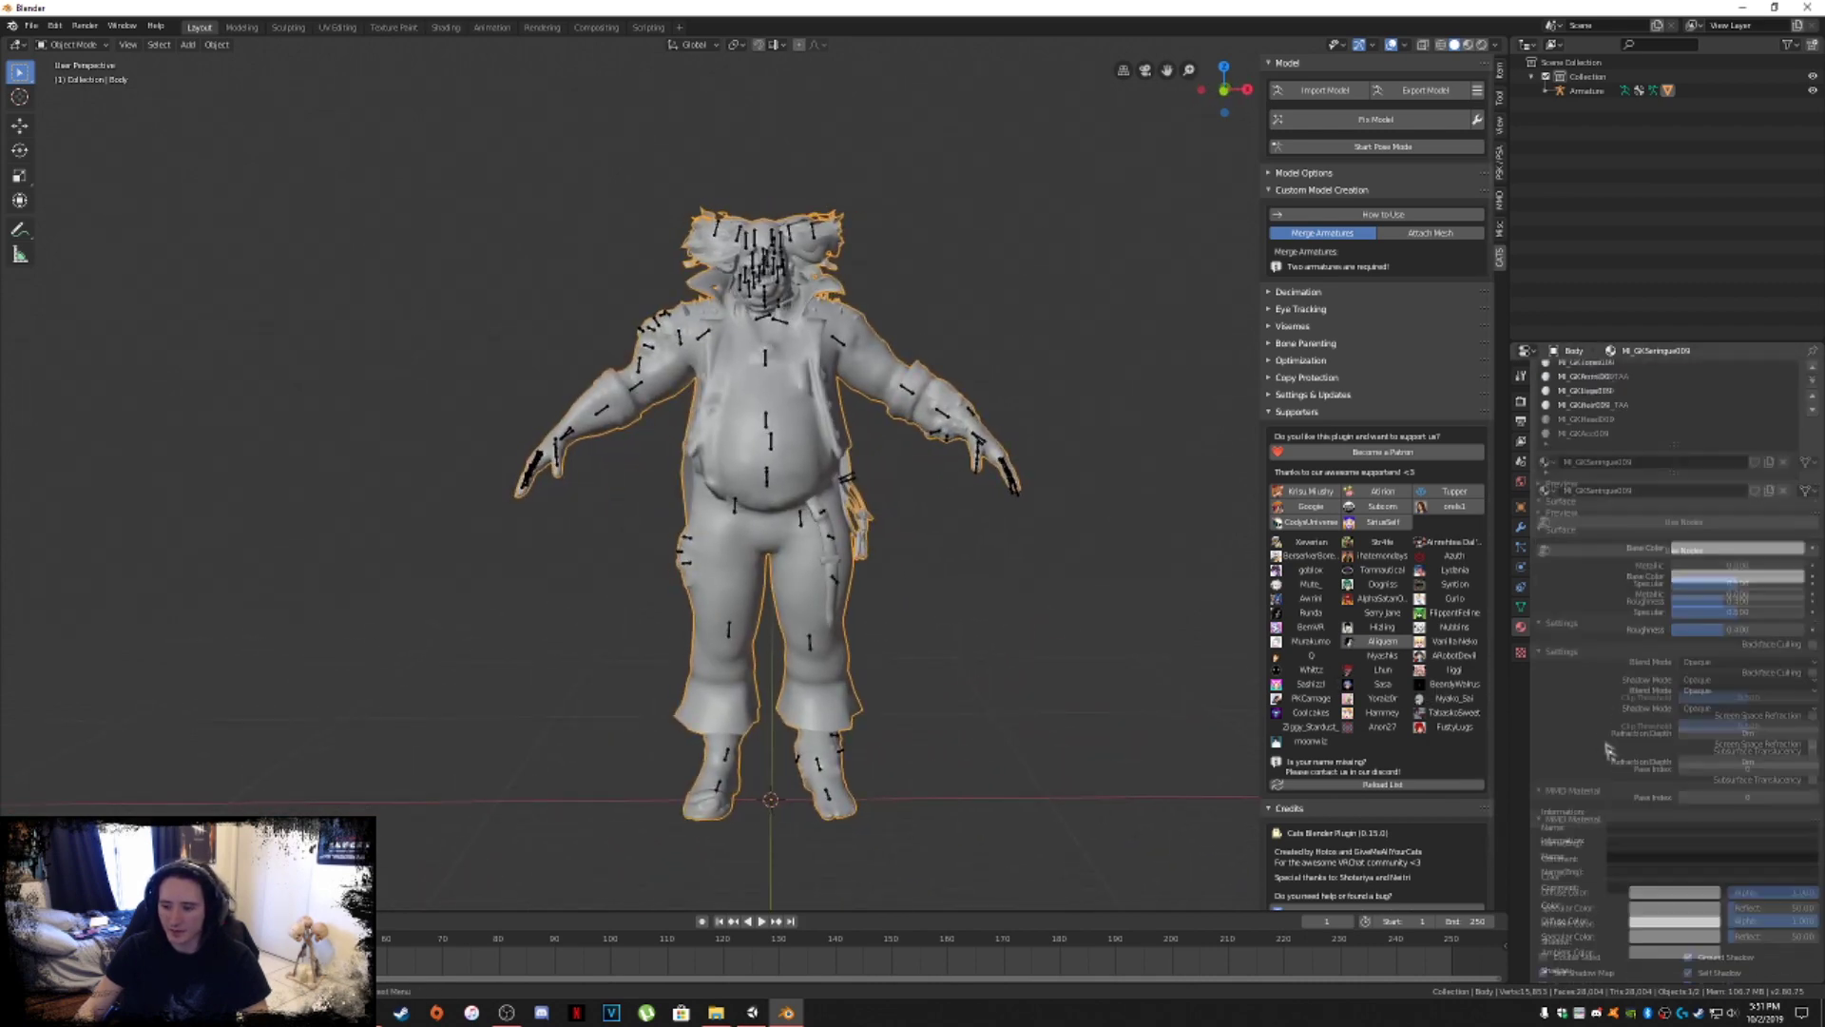
scroll(1611, 760, down, 1)
click(1653, 903)
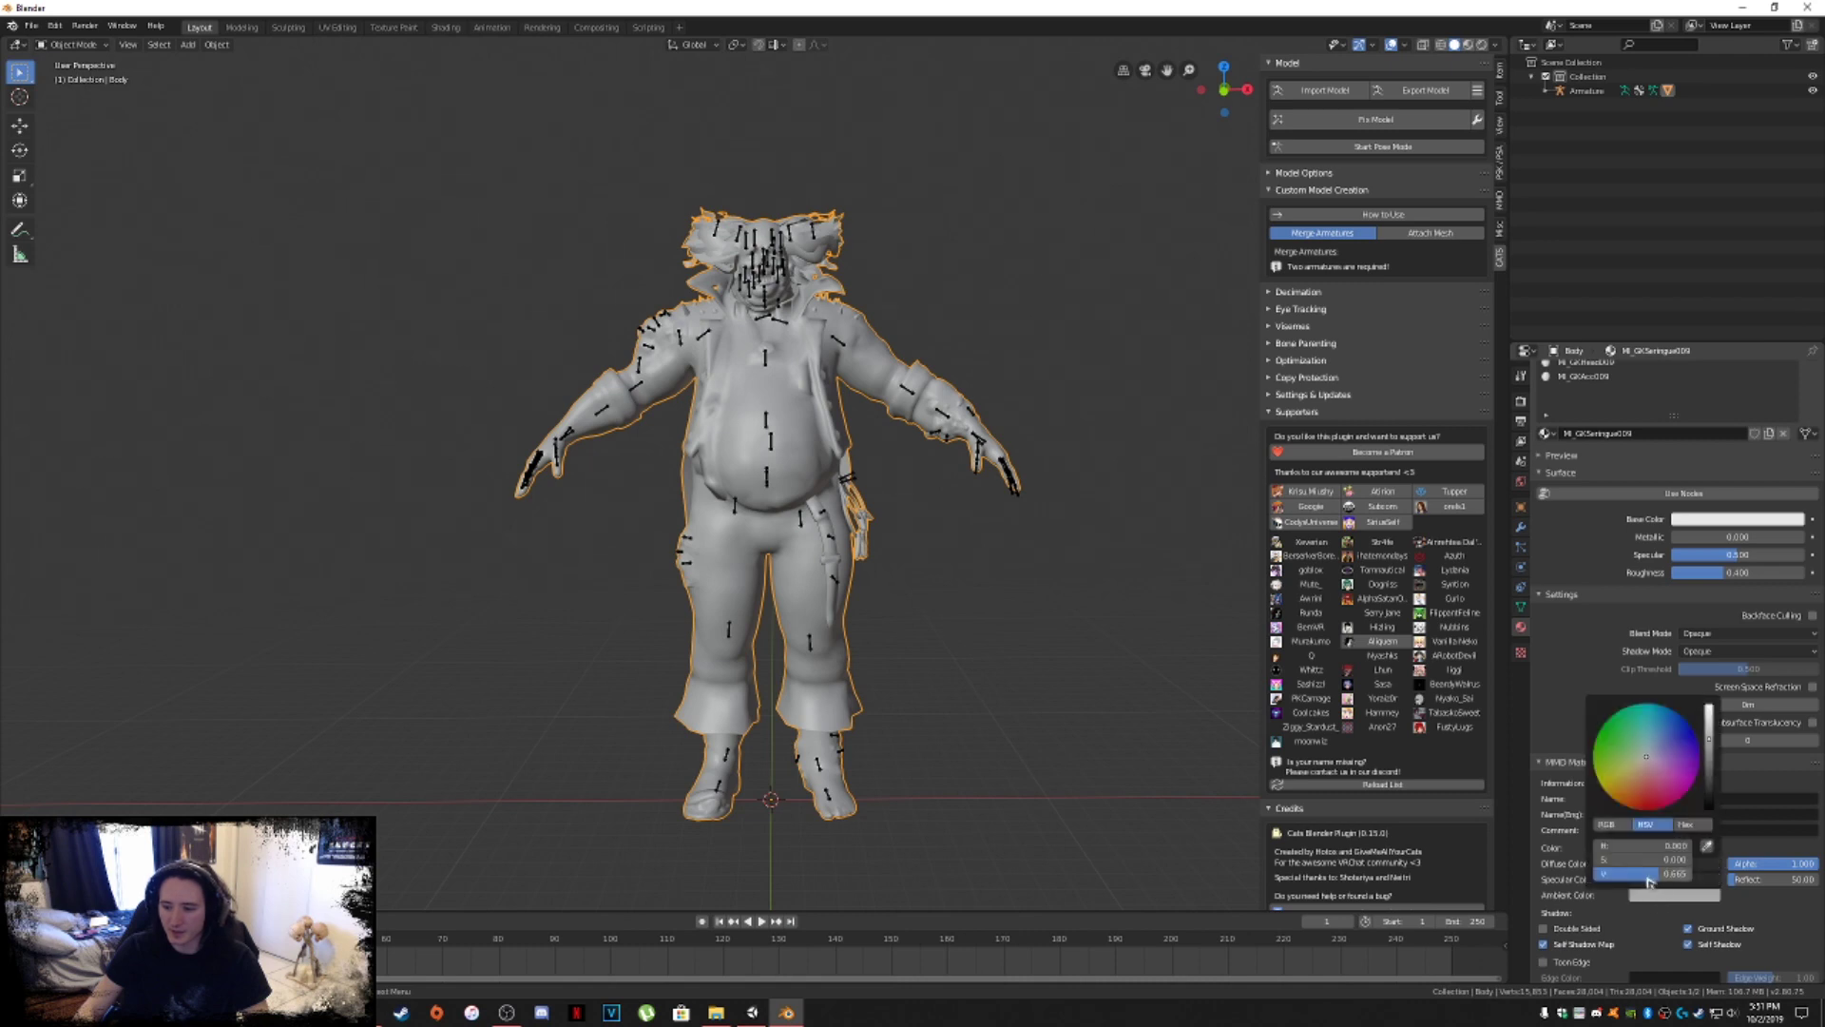
scroll(1684, 951, down, 7)
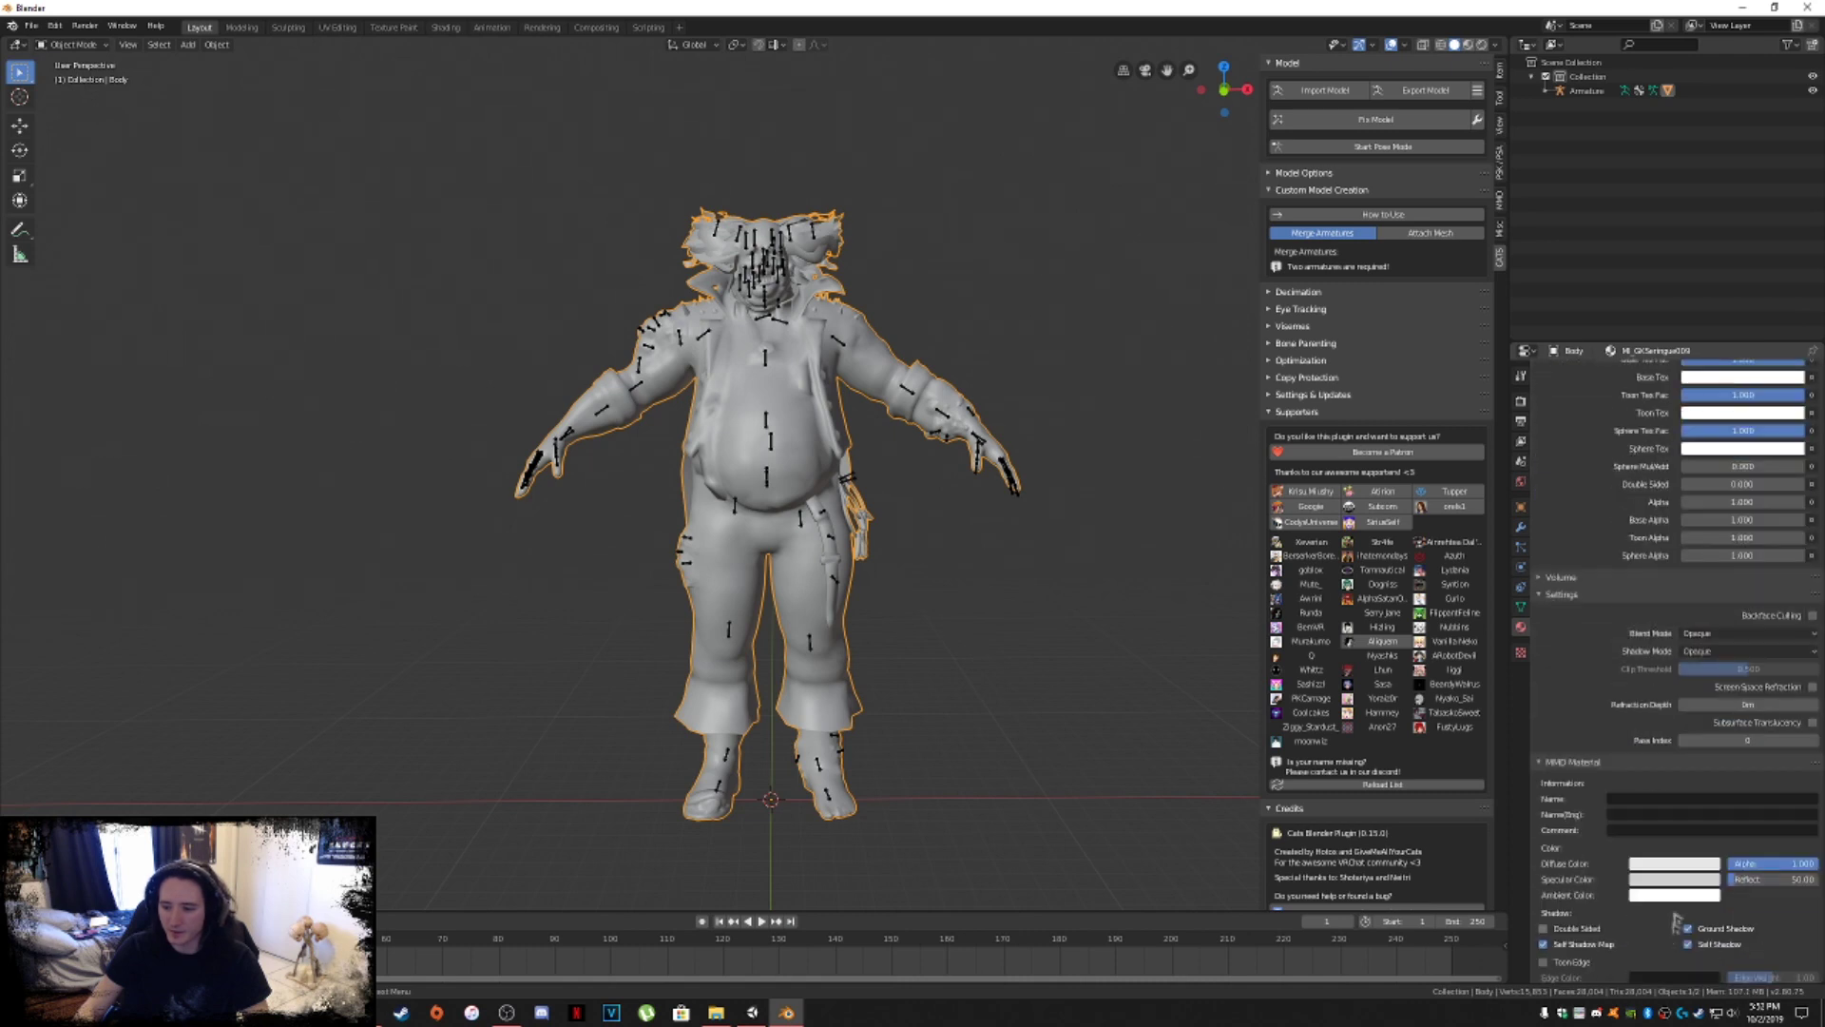
click(1671, 884)
click(1671, 884)
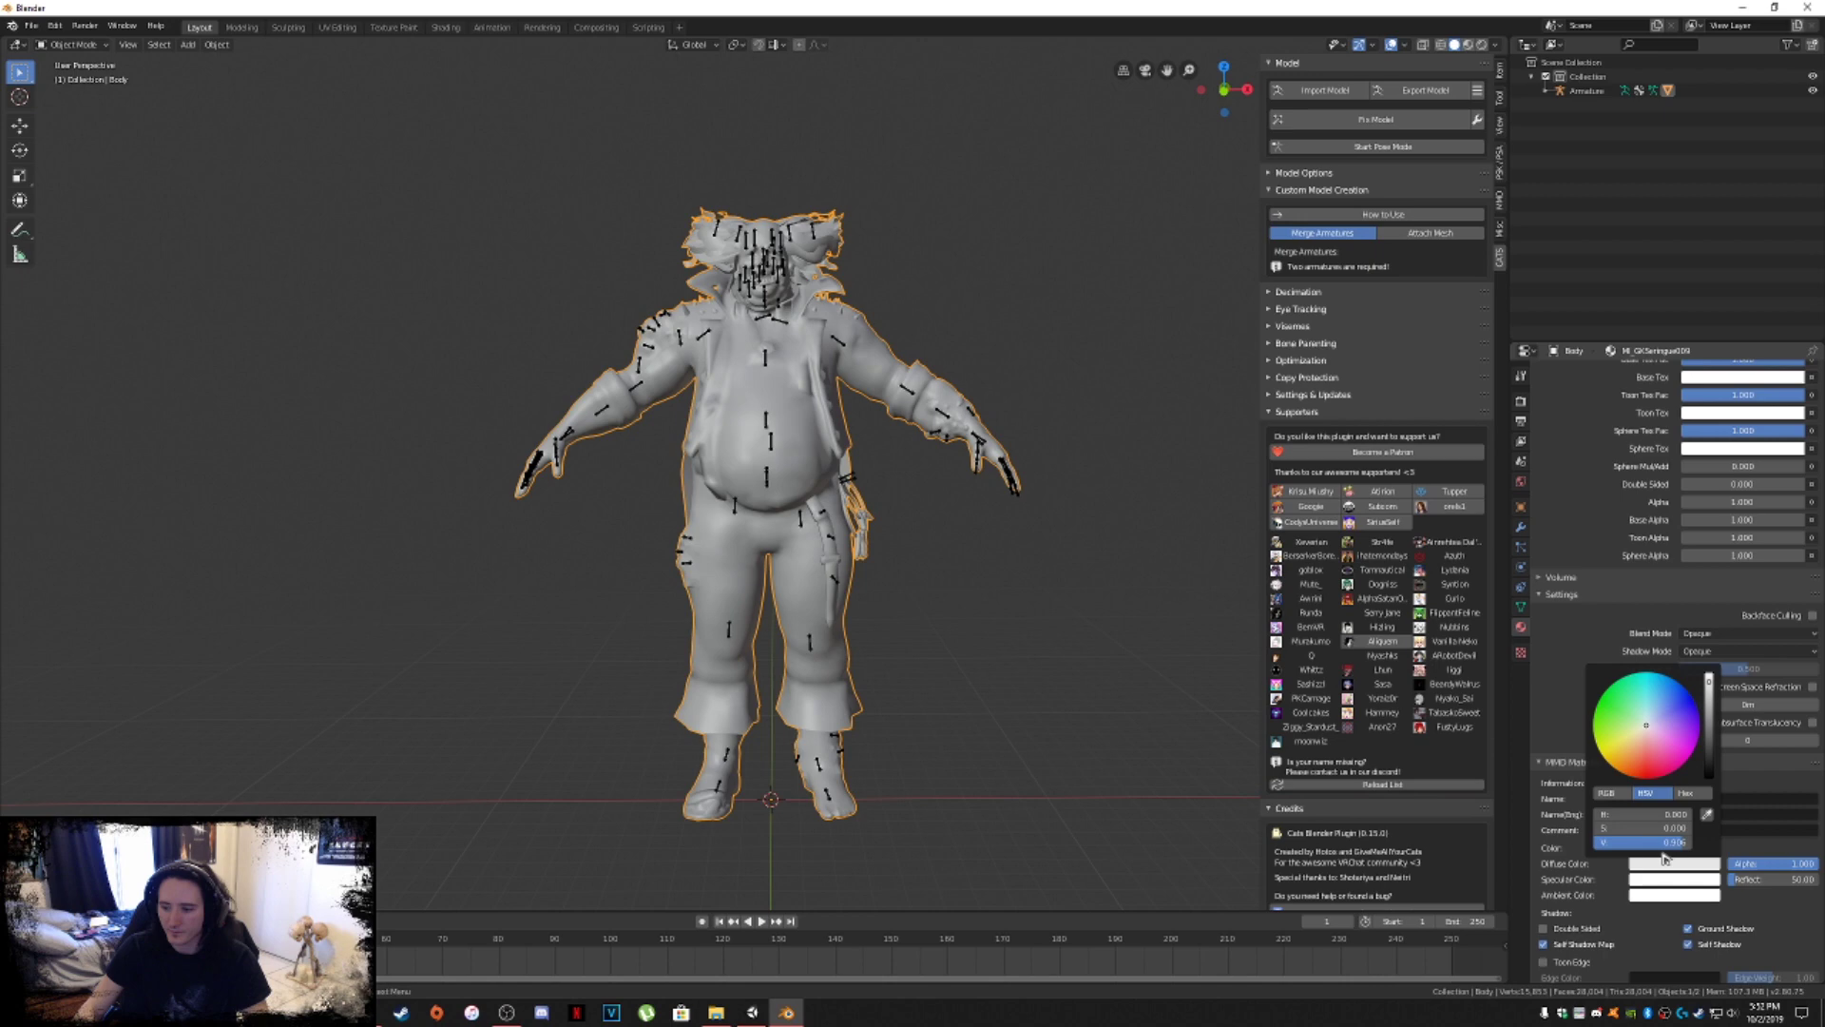
scroll(1665, 901, up, 1)
scroll(1666, 901, up, 8)
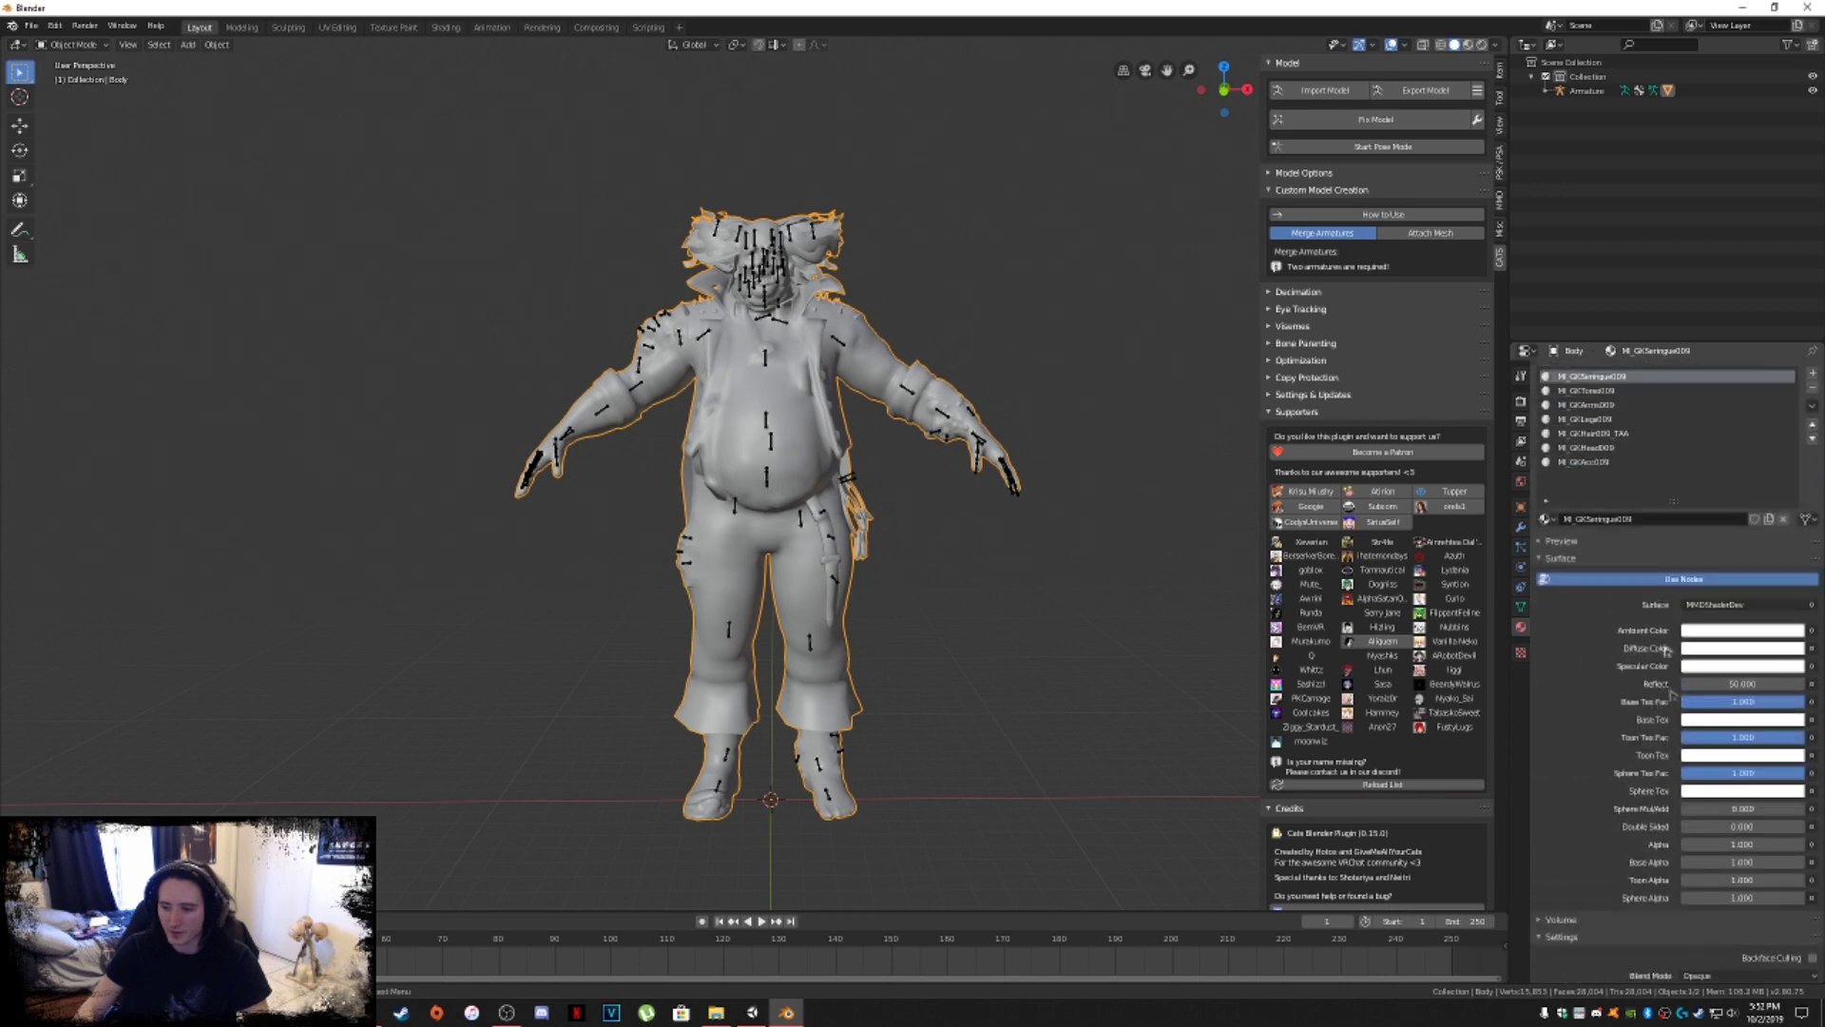
Set the M_GKTorso009 material's Diffuse Color brightness to 0.906.
click(1589, 391)
scroll(1673, 570, down, 4)
click(1711, 609)
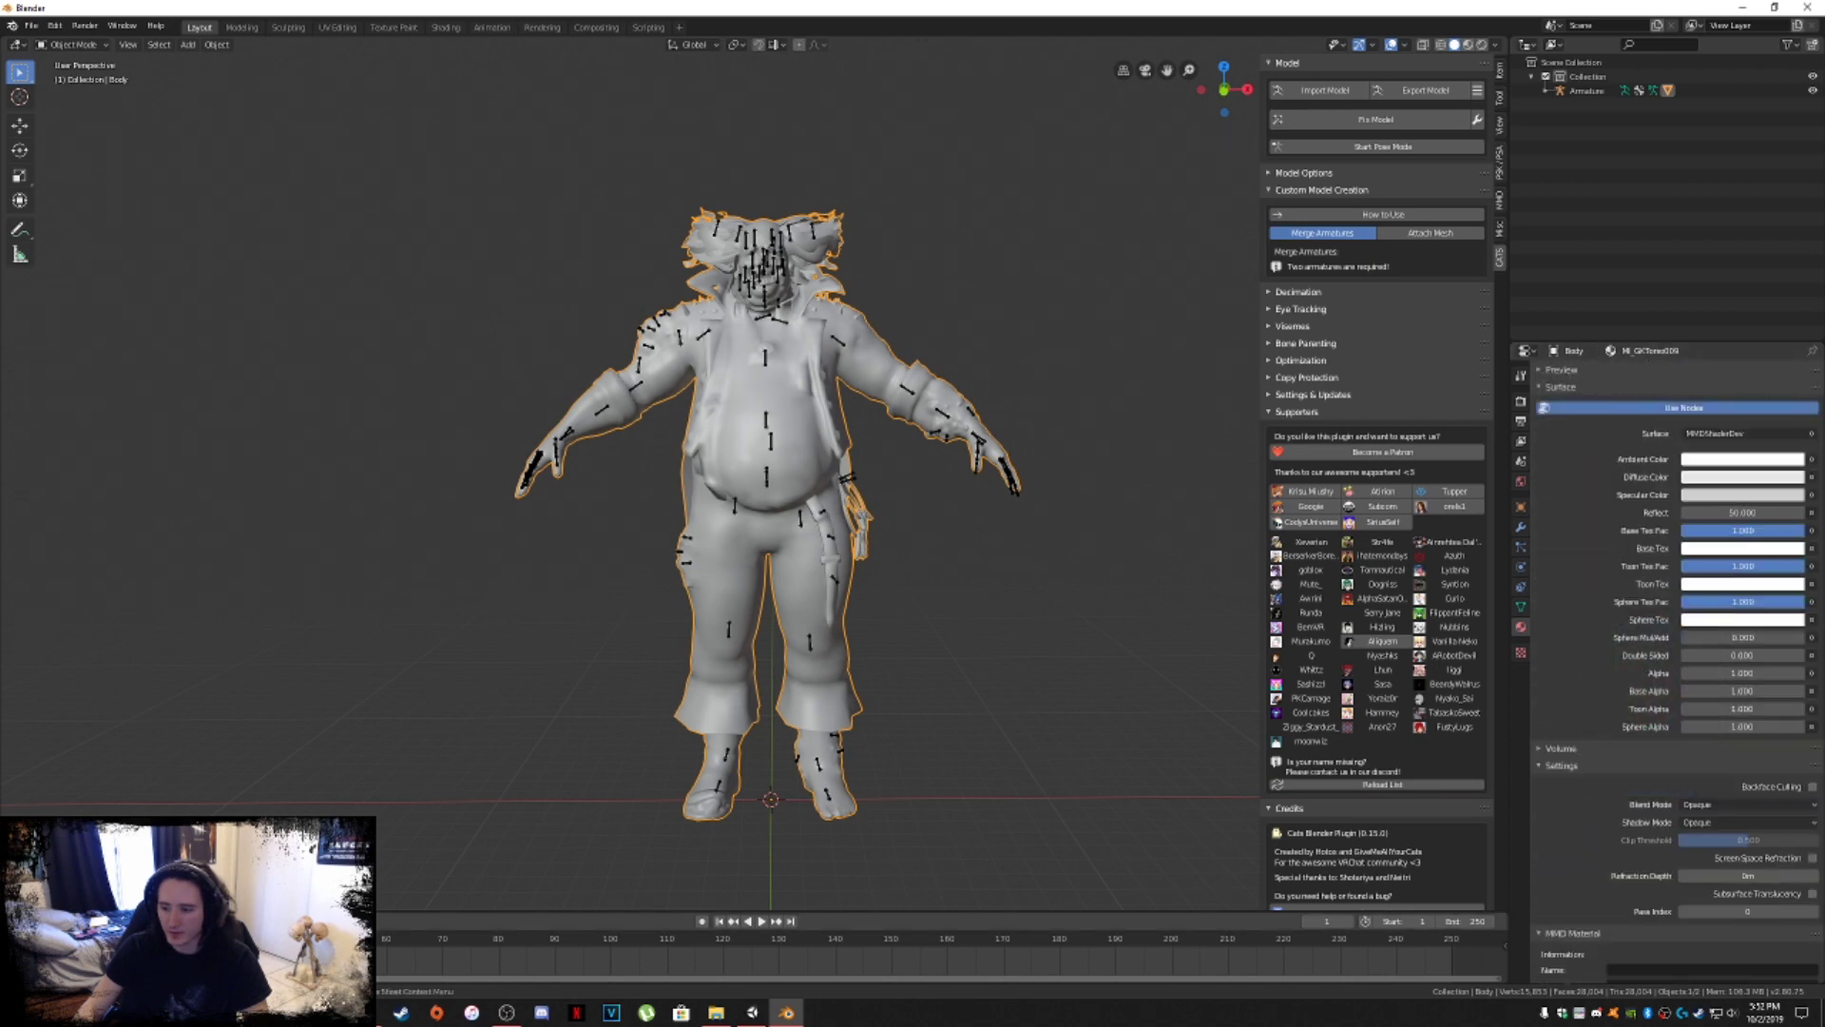
scroll(1673, 856, down, 4)
click(1673, 892)
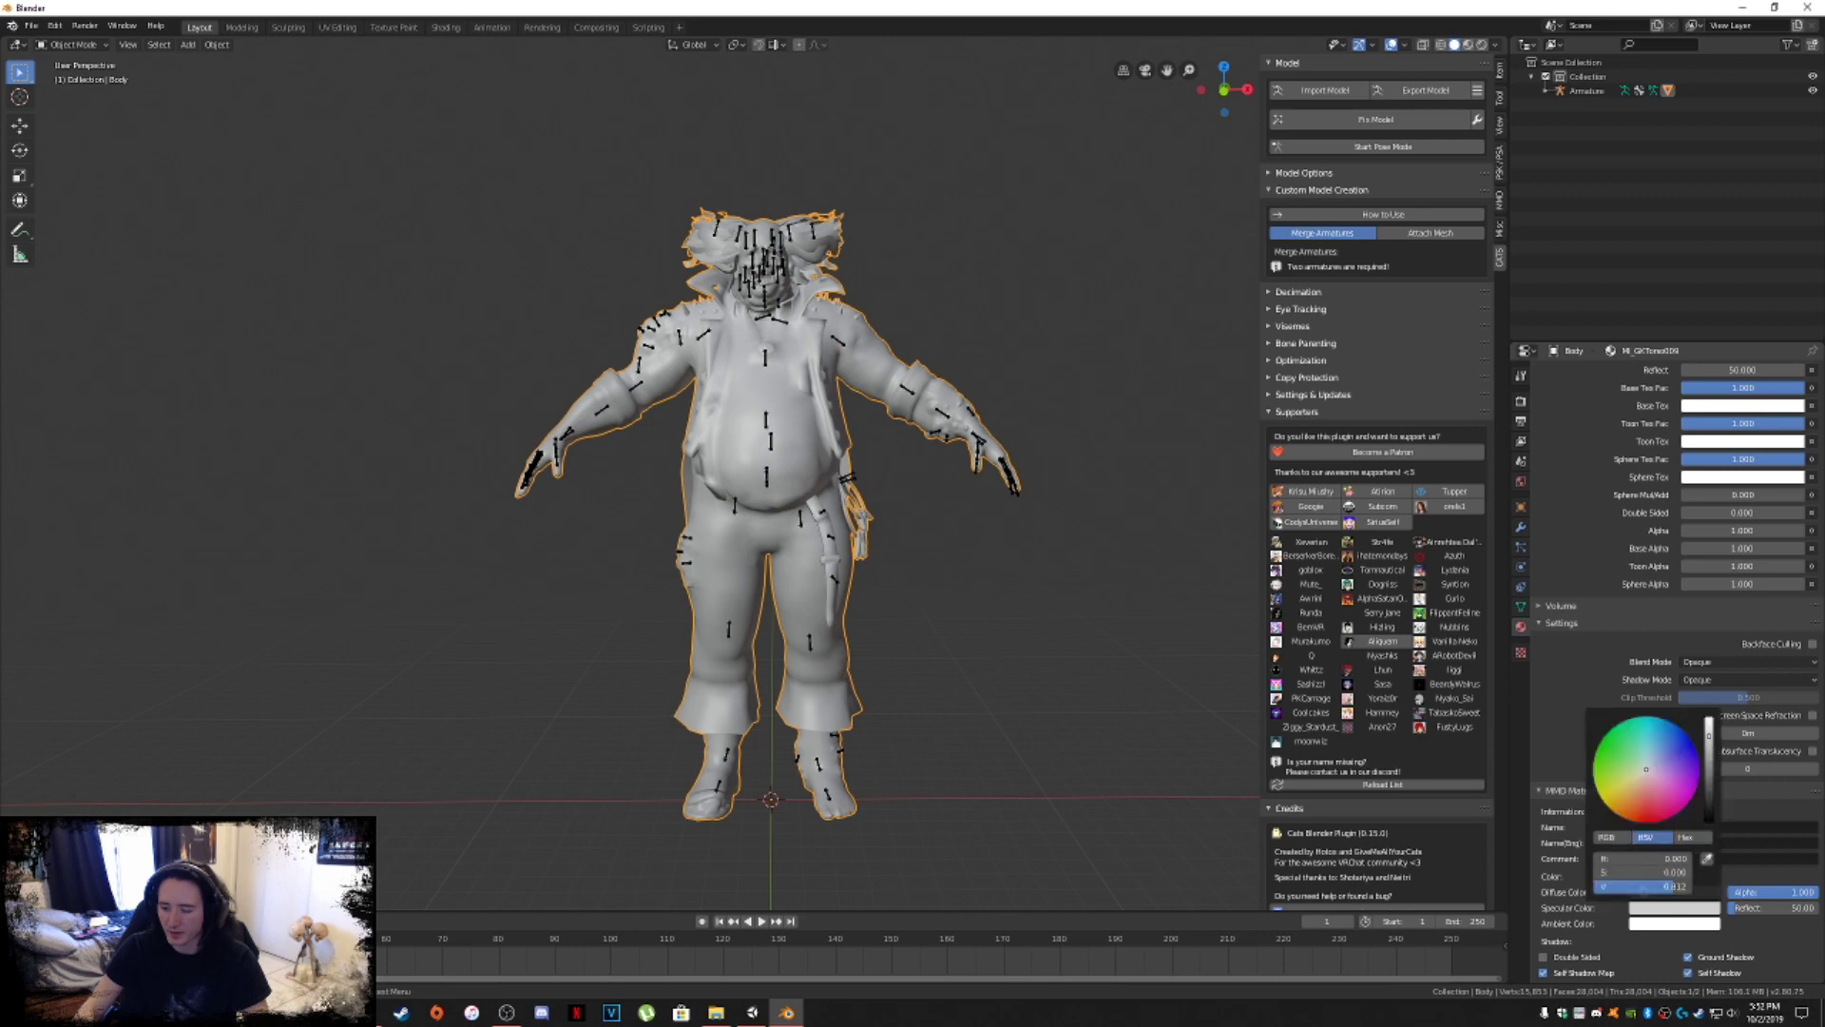
drag(1674, 873, 1669, 872)
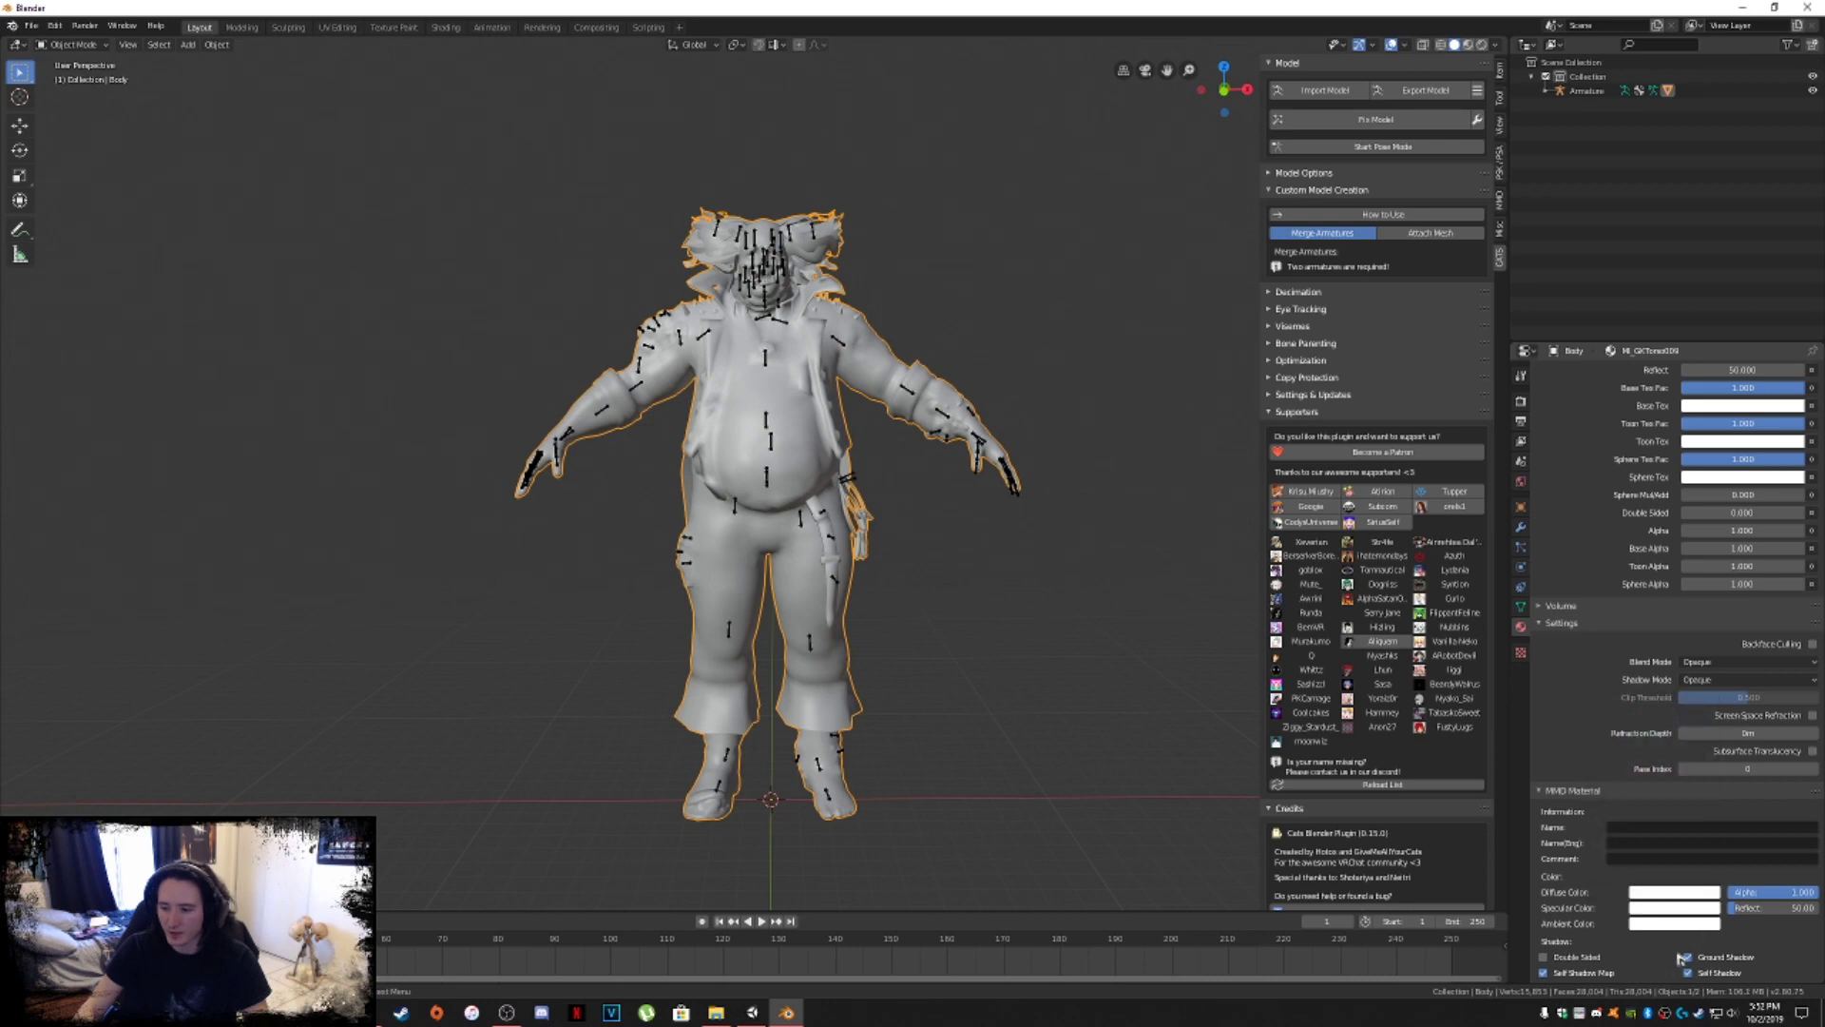
scroll(1682, 665, up, 10)
Set the Ambient Color of M_GKArms009 and M_GKLegs009 to white.
click(1607, 404)
scroll(1701, 818, down, 4)
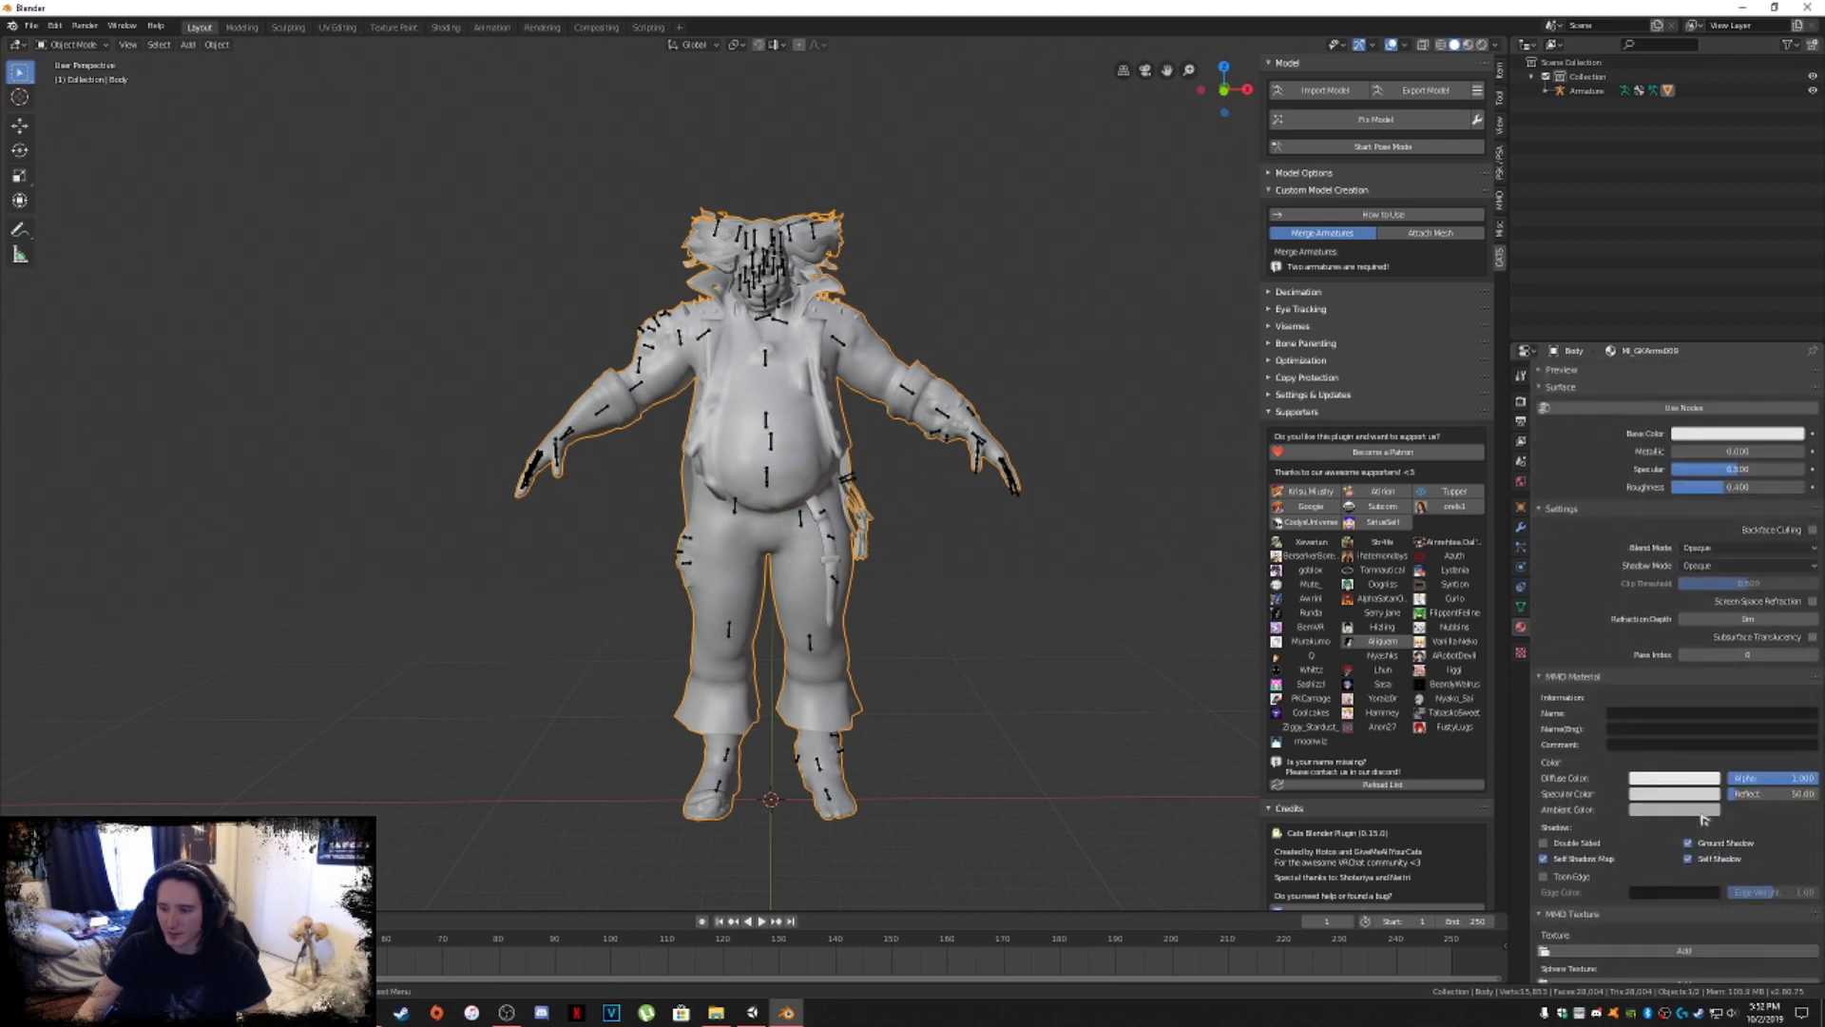
click(1674, 809)
scroll(1692, 856, up, 3)
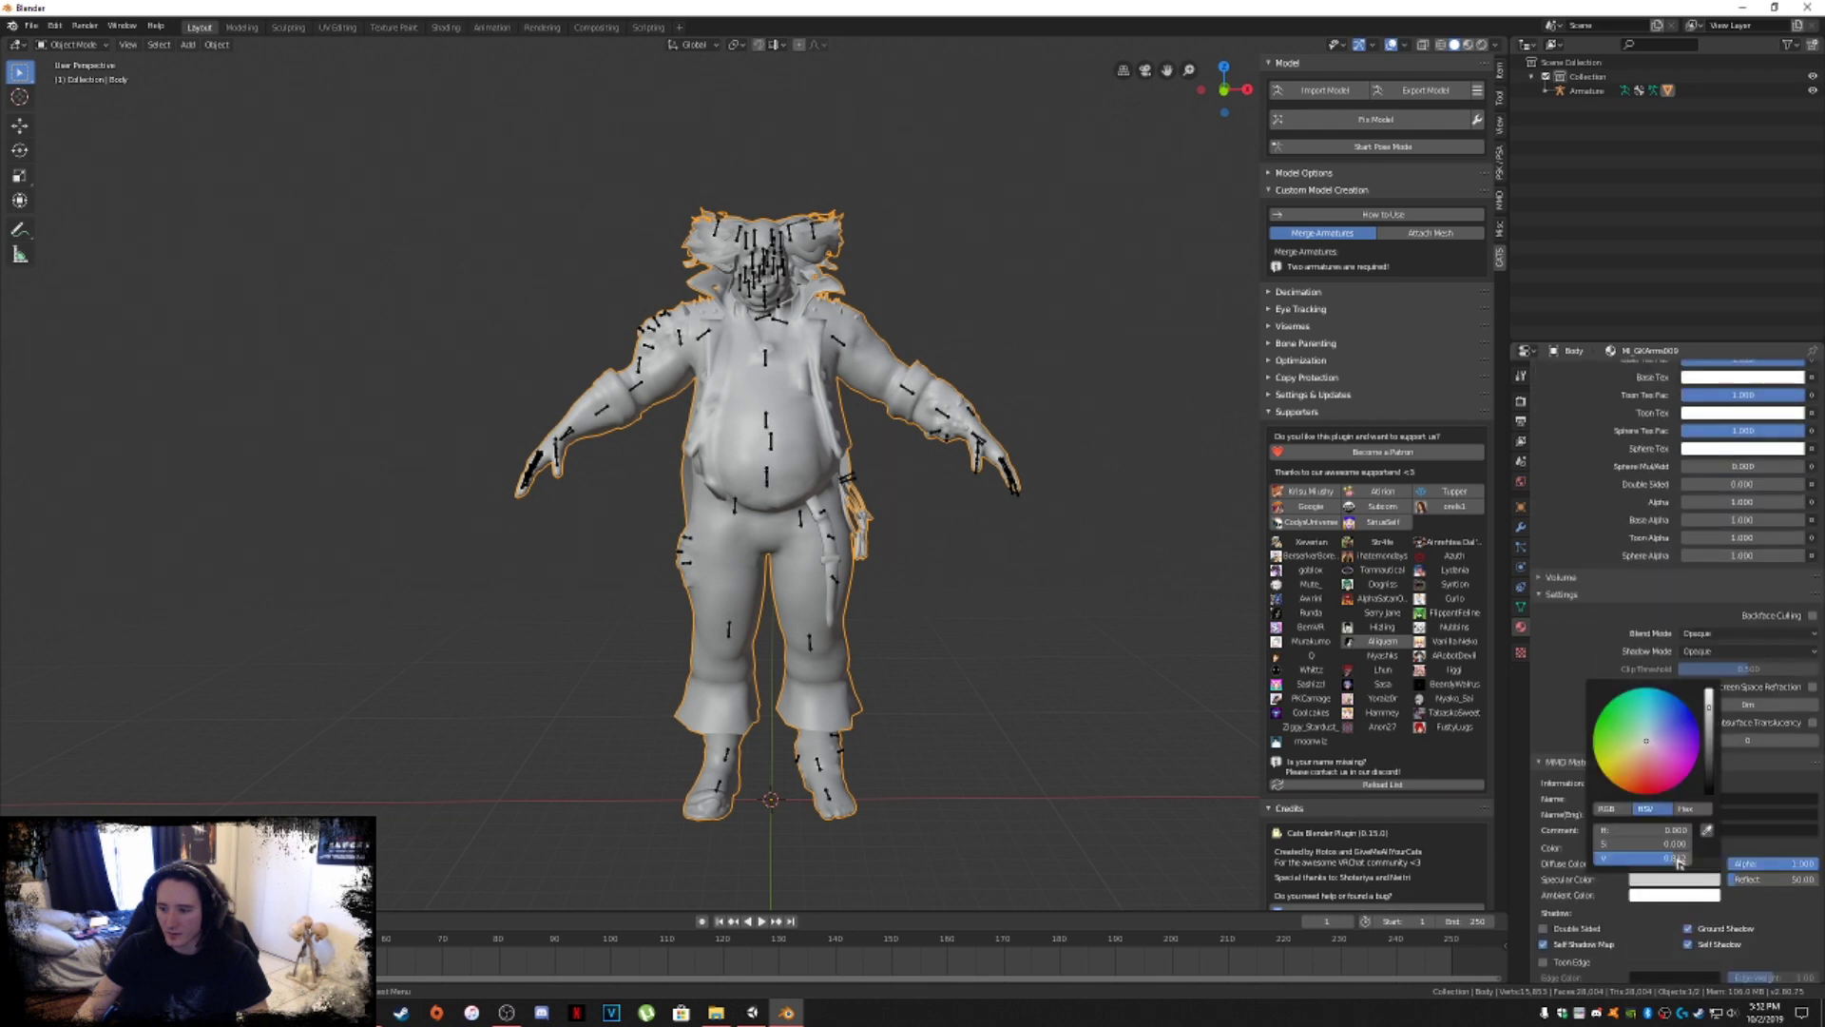
scroll(1691, 910, up, 10)
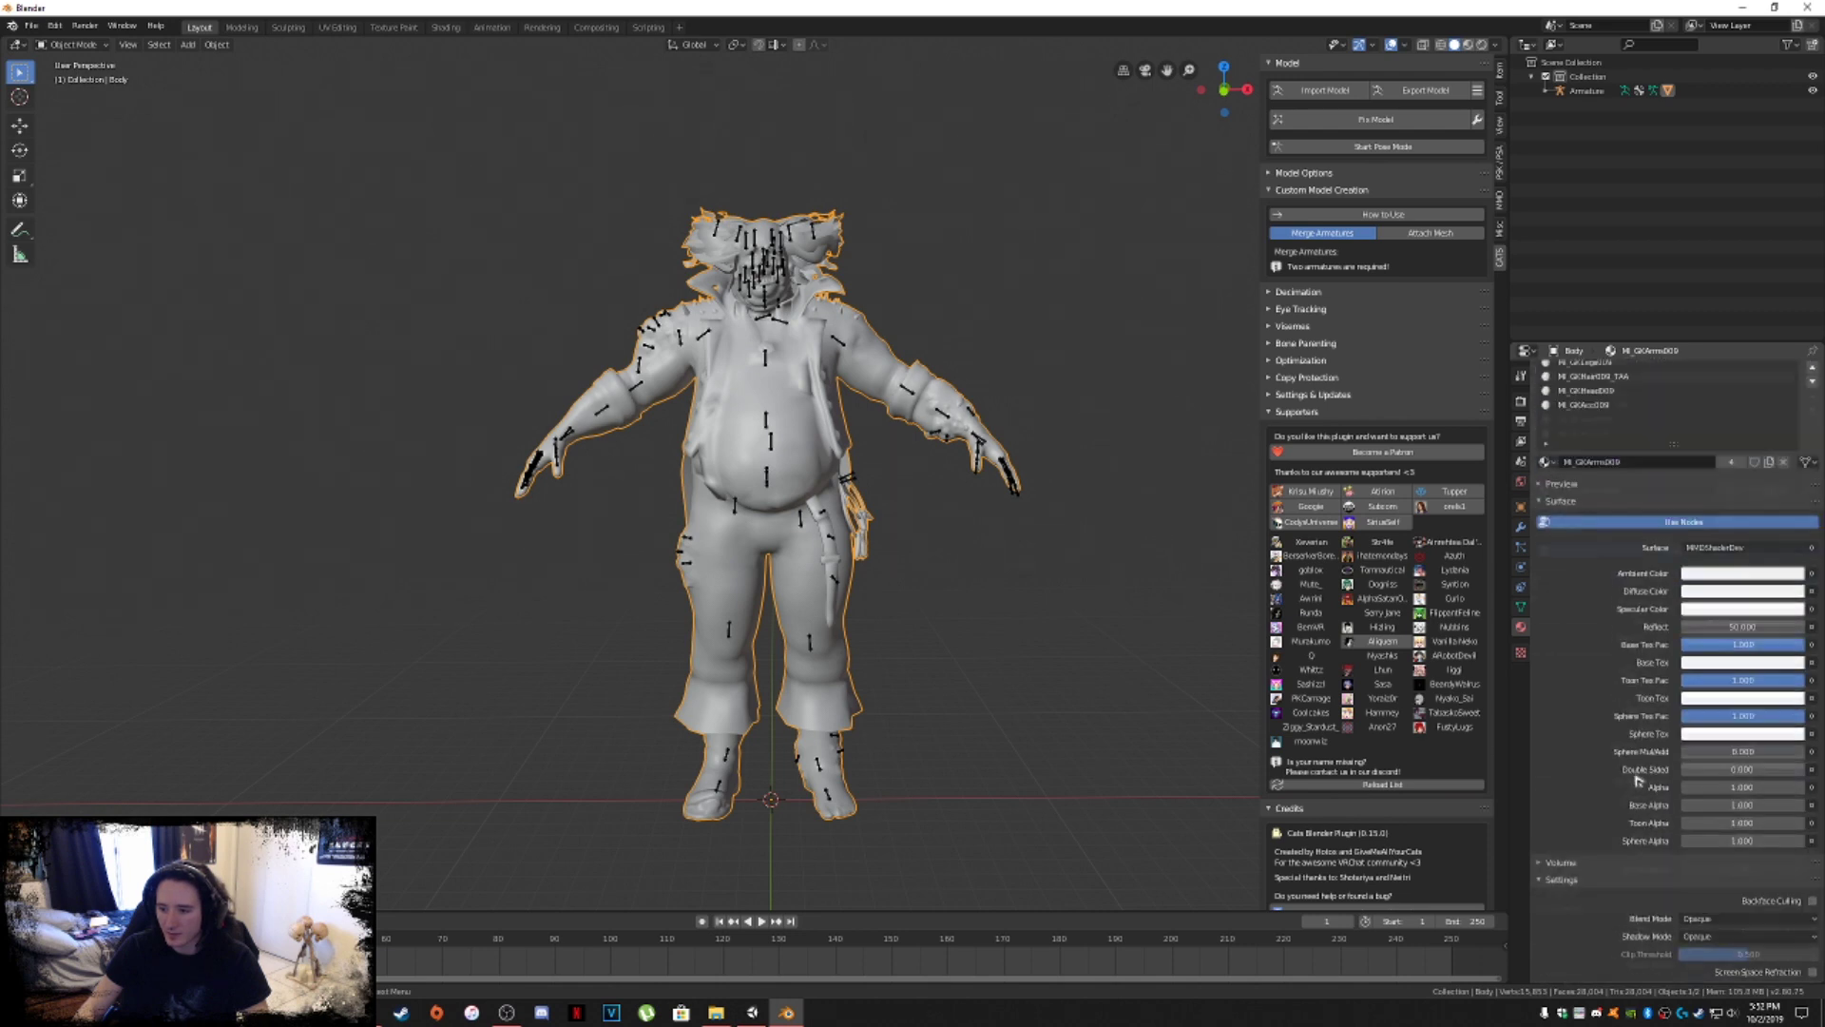
click(1594, 399)
scroll(1672, 754, down, 4)
click(1672, 754)
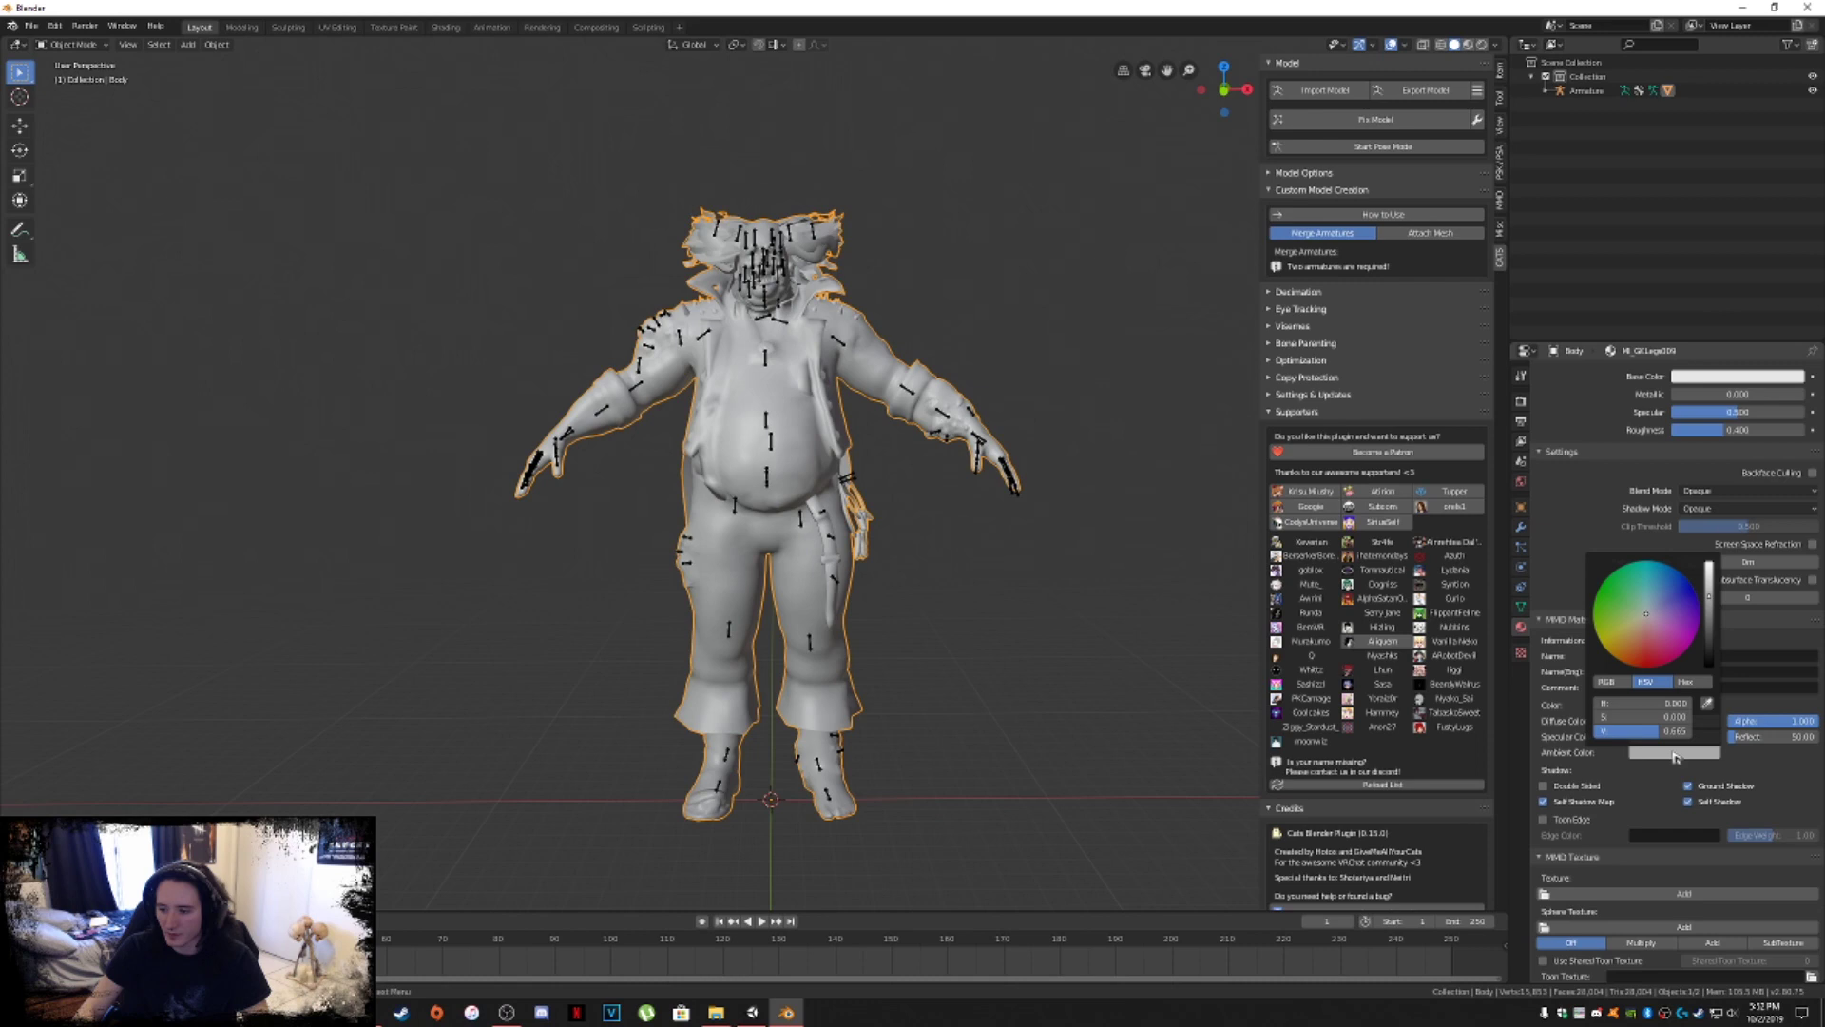
scroll(1664, 837, up, 3)
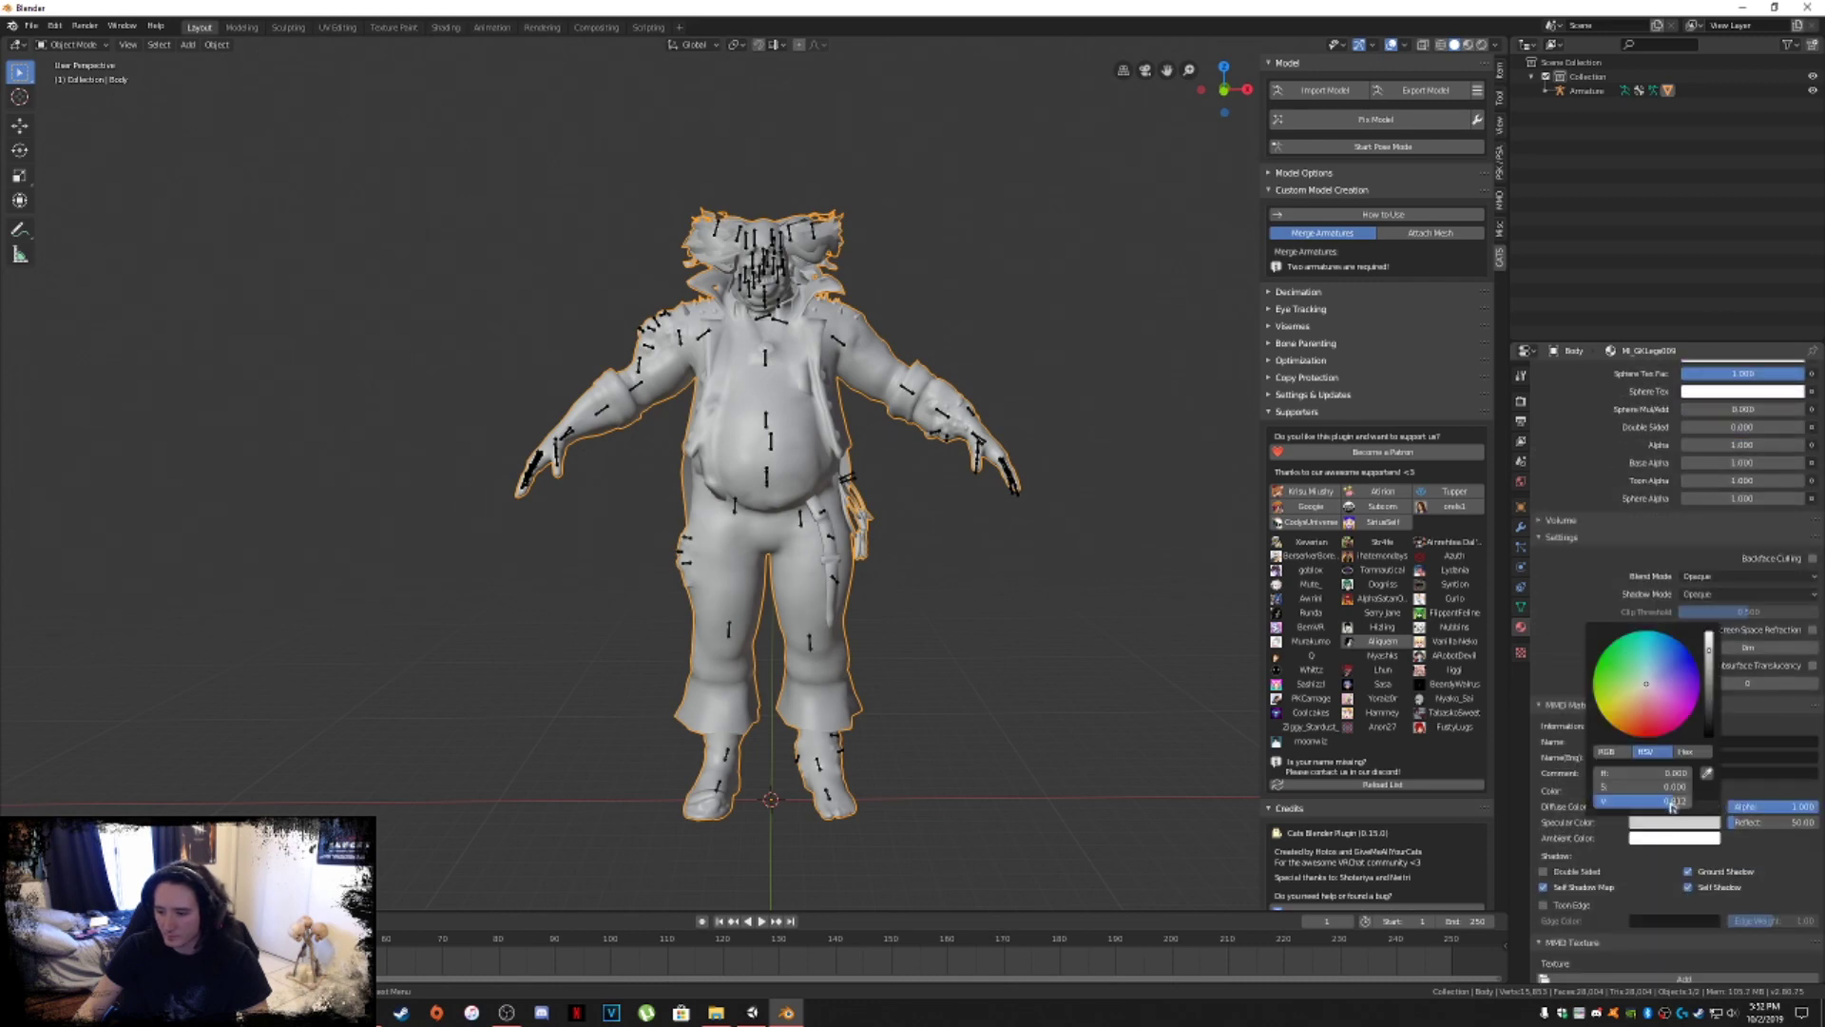
scroll(1654, 665, up, 8)
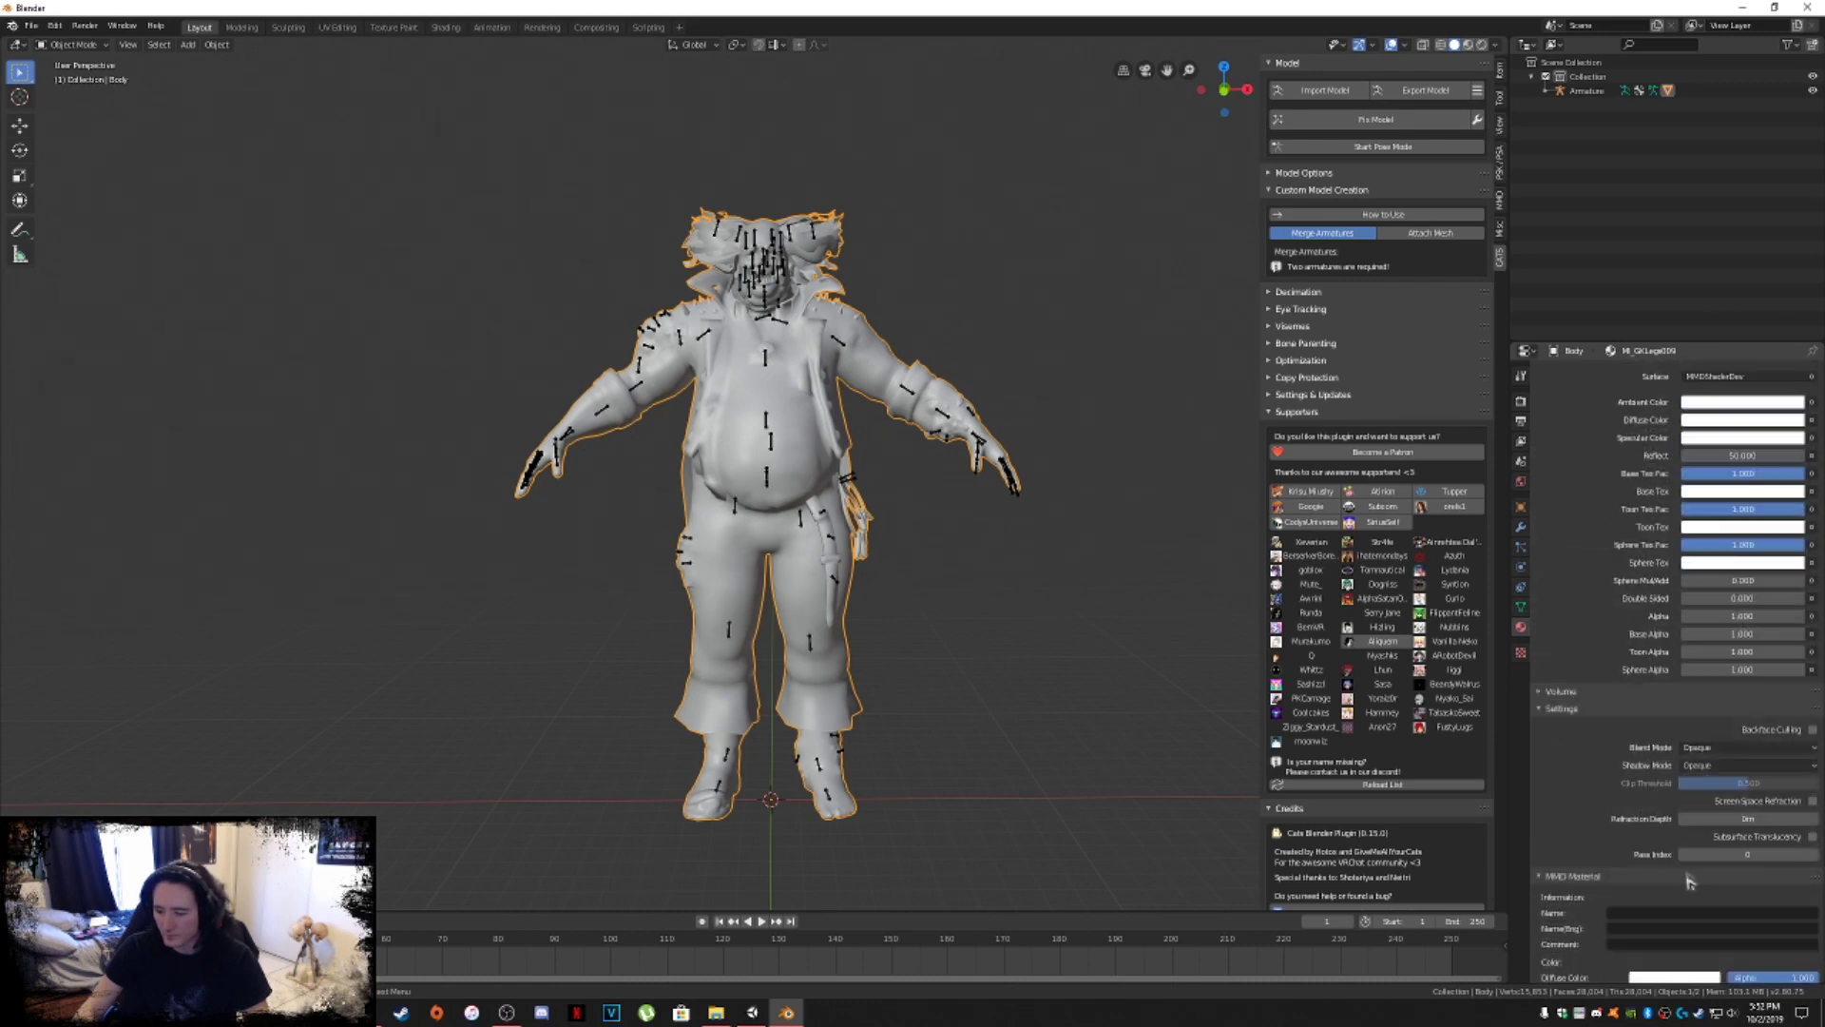
Skip past M_GKHair009_TAA and give the head material white Ambient and 0.906 Diffuse brightness.
click(1594, 432)
scroll(1661, 729, down, 2)
scroll(1669, 770, down, 3)
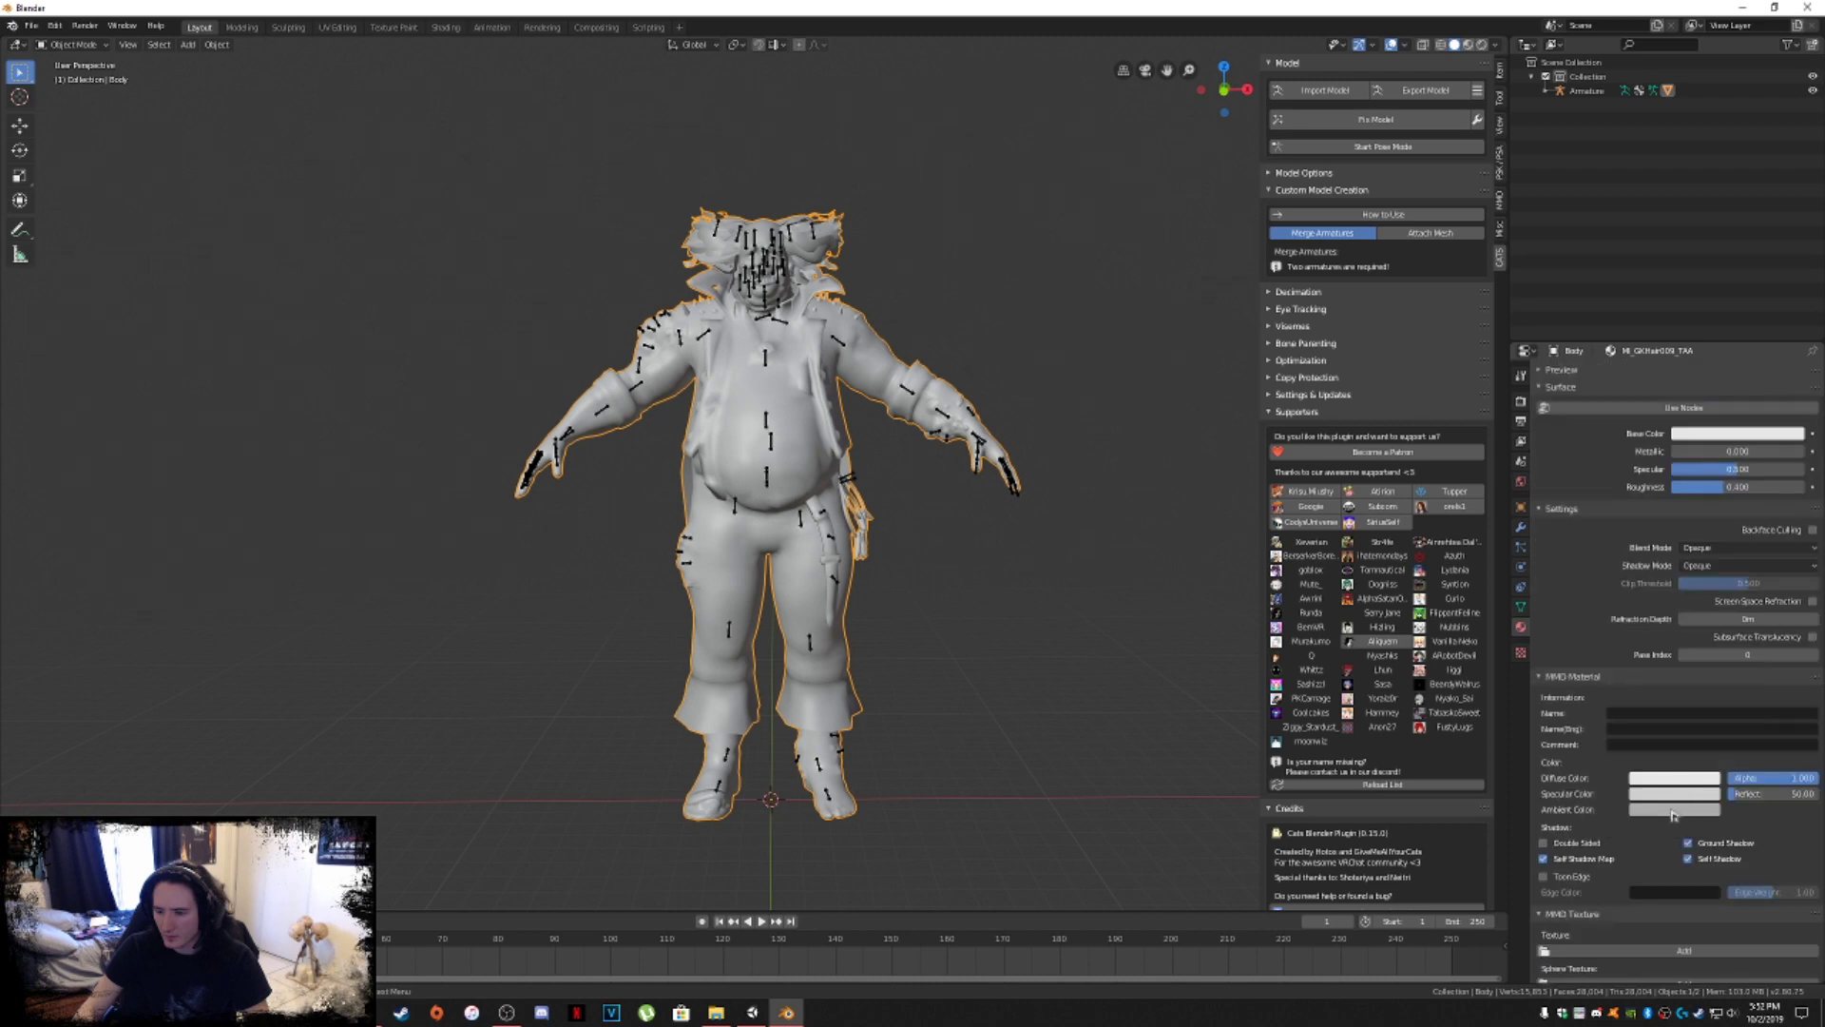
scroll(1673, 836, up, 3)
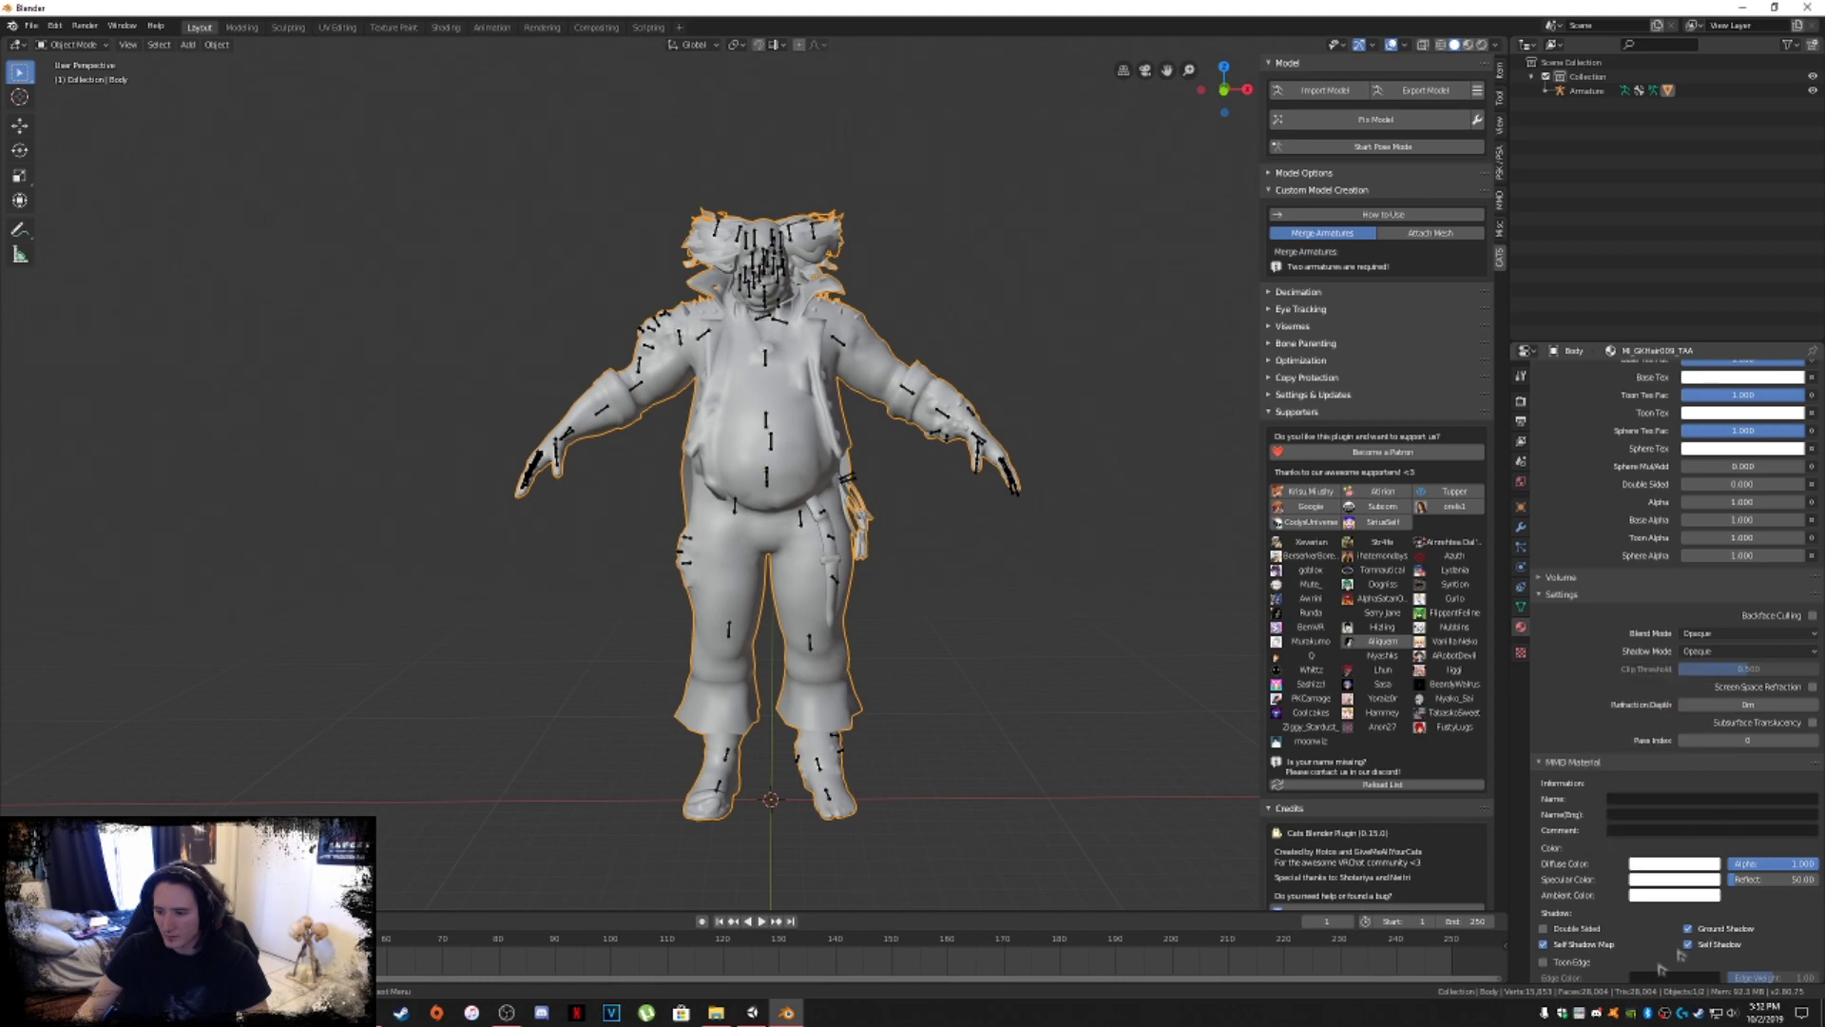
scroll(1661, 968, up, 5)
click(1616, 458)
scroll(1691, 816, down, 3)
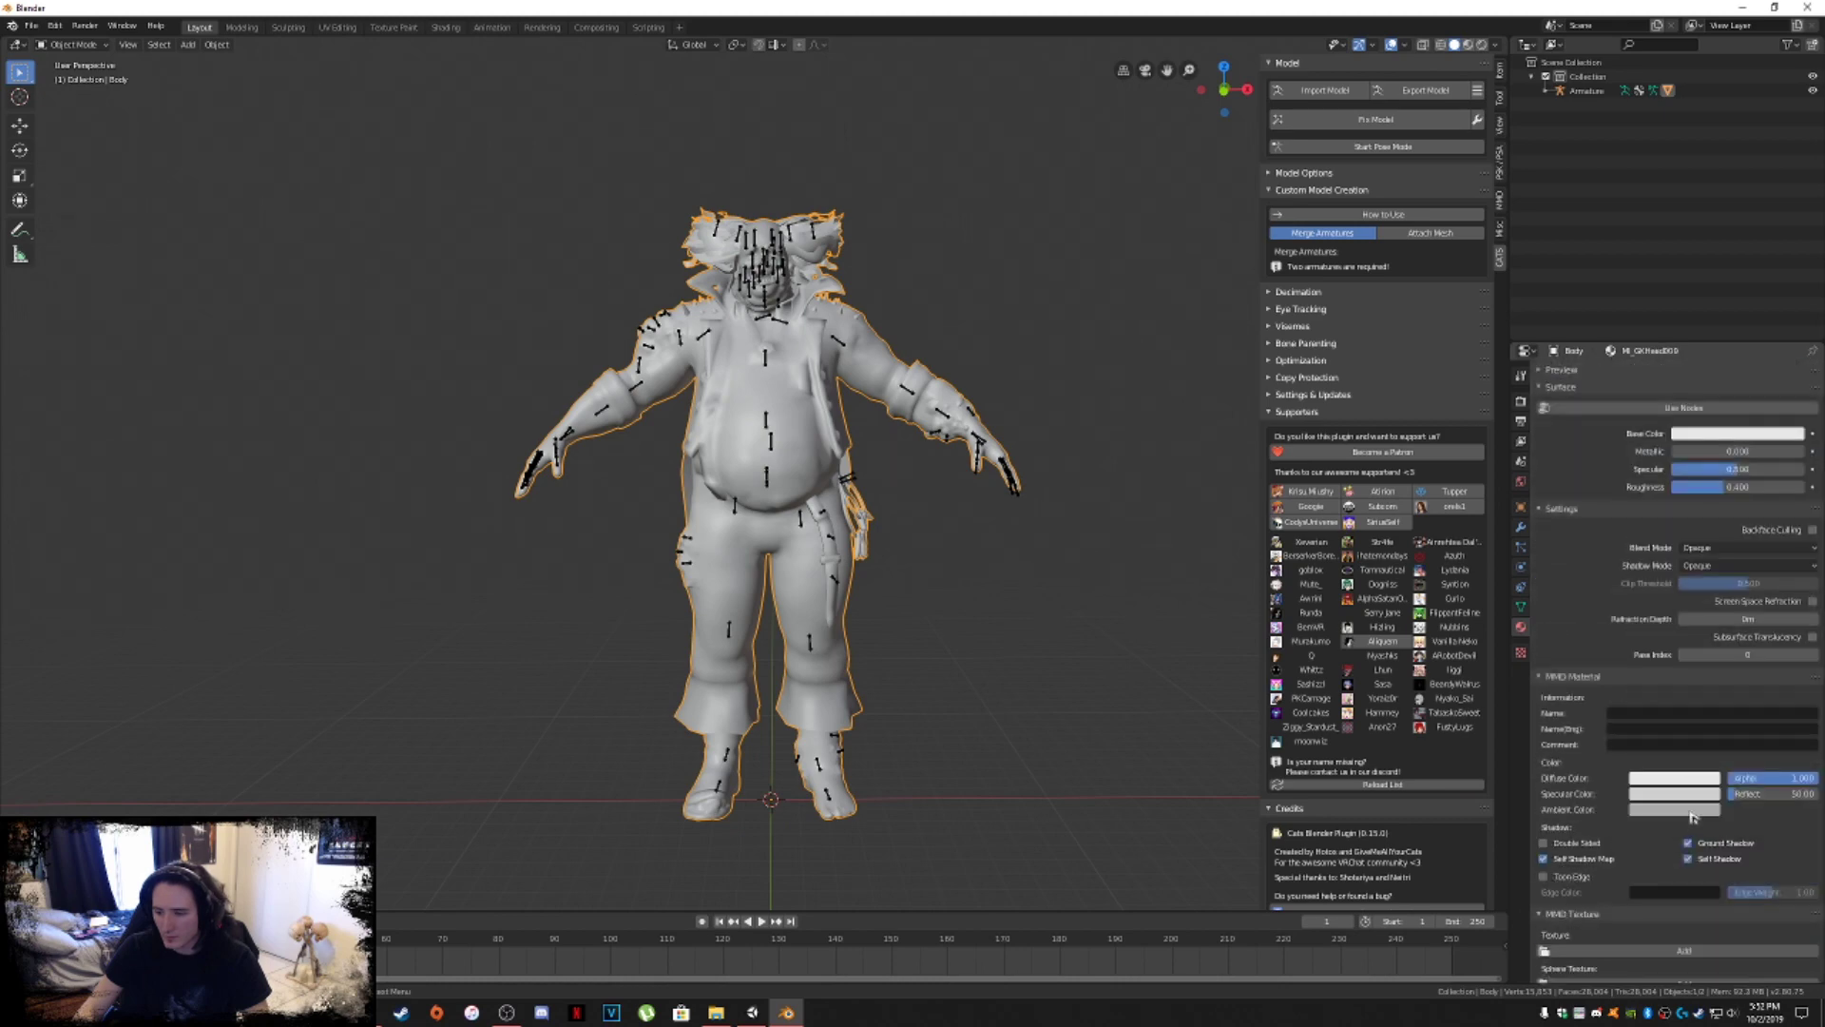
click(1692, 813)
scroll(1682, 836, up, 3)
click(1665, 864)
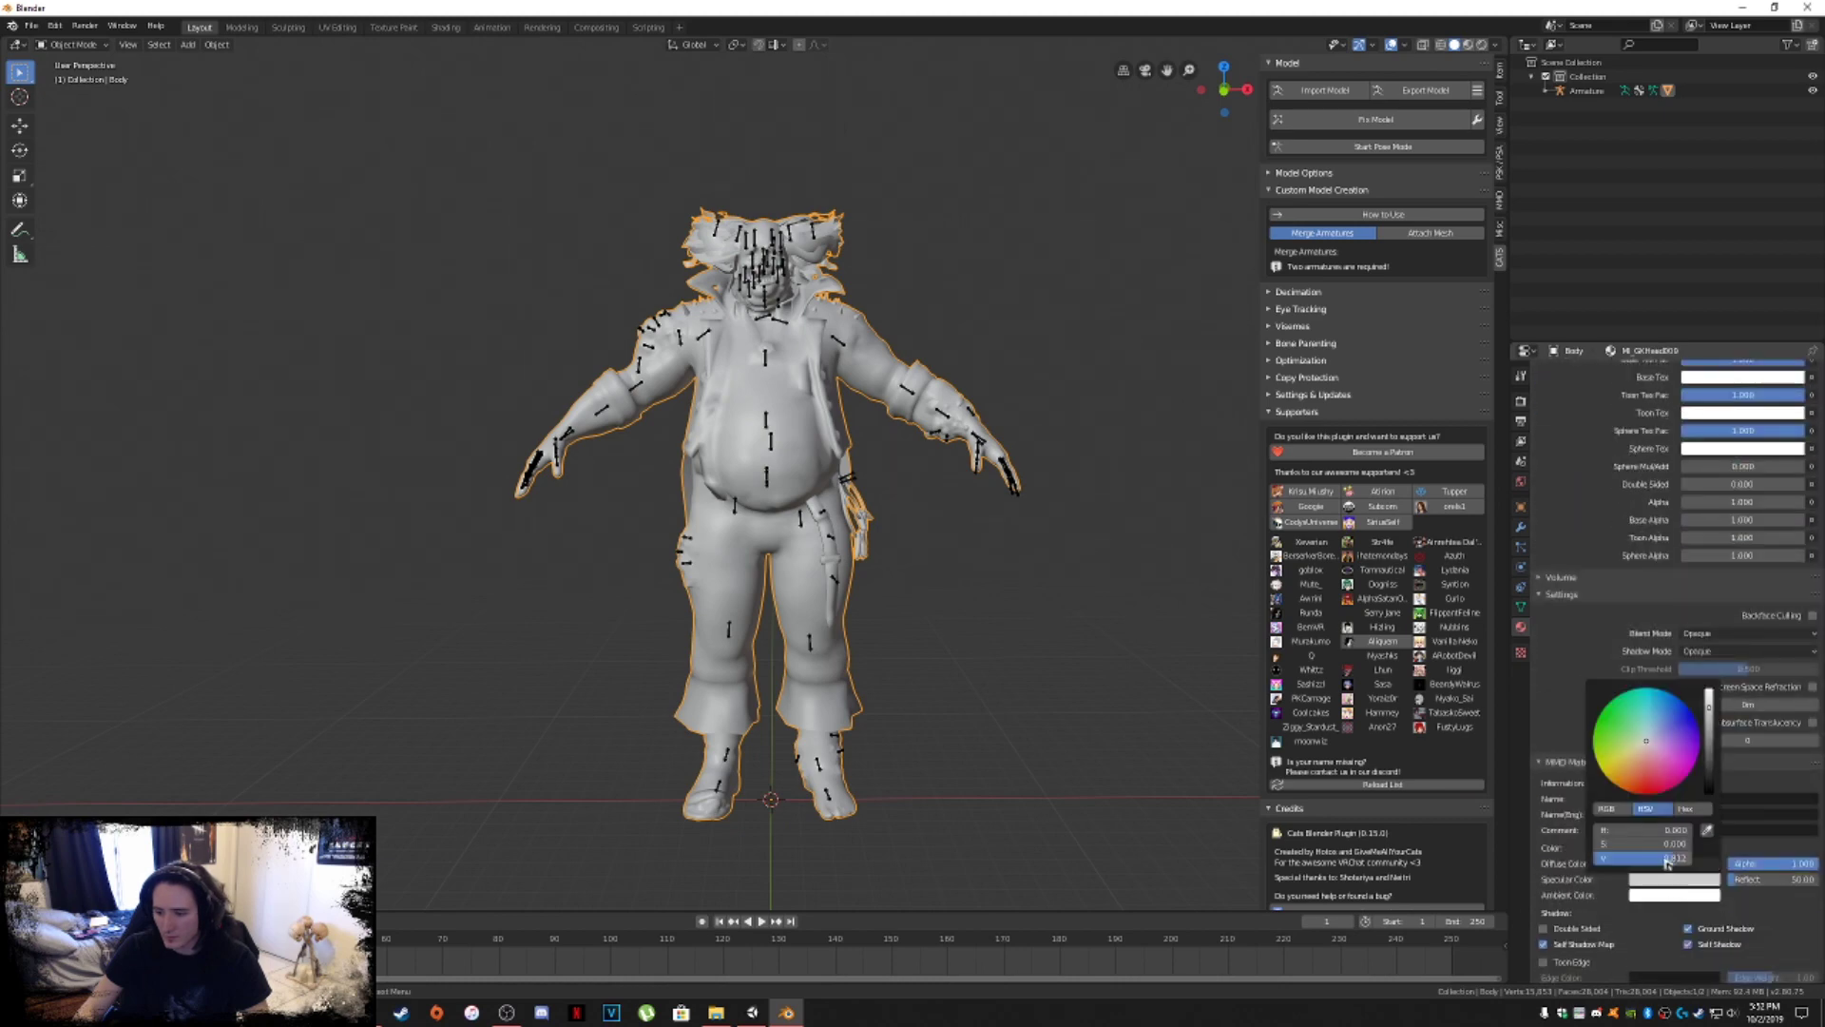
drag(1665, 858, 1682, 858)
click(1711, 862)
scroll(1673, 760, up, 5)
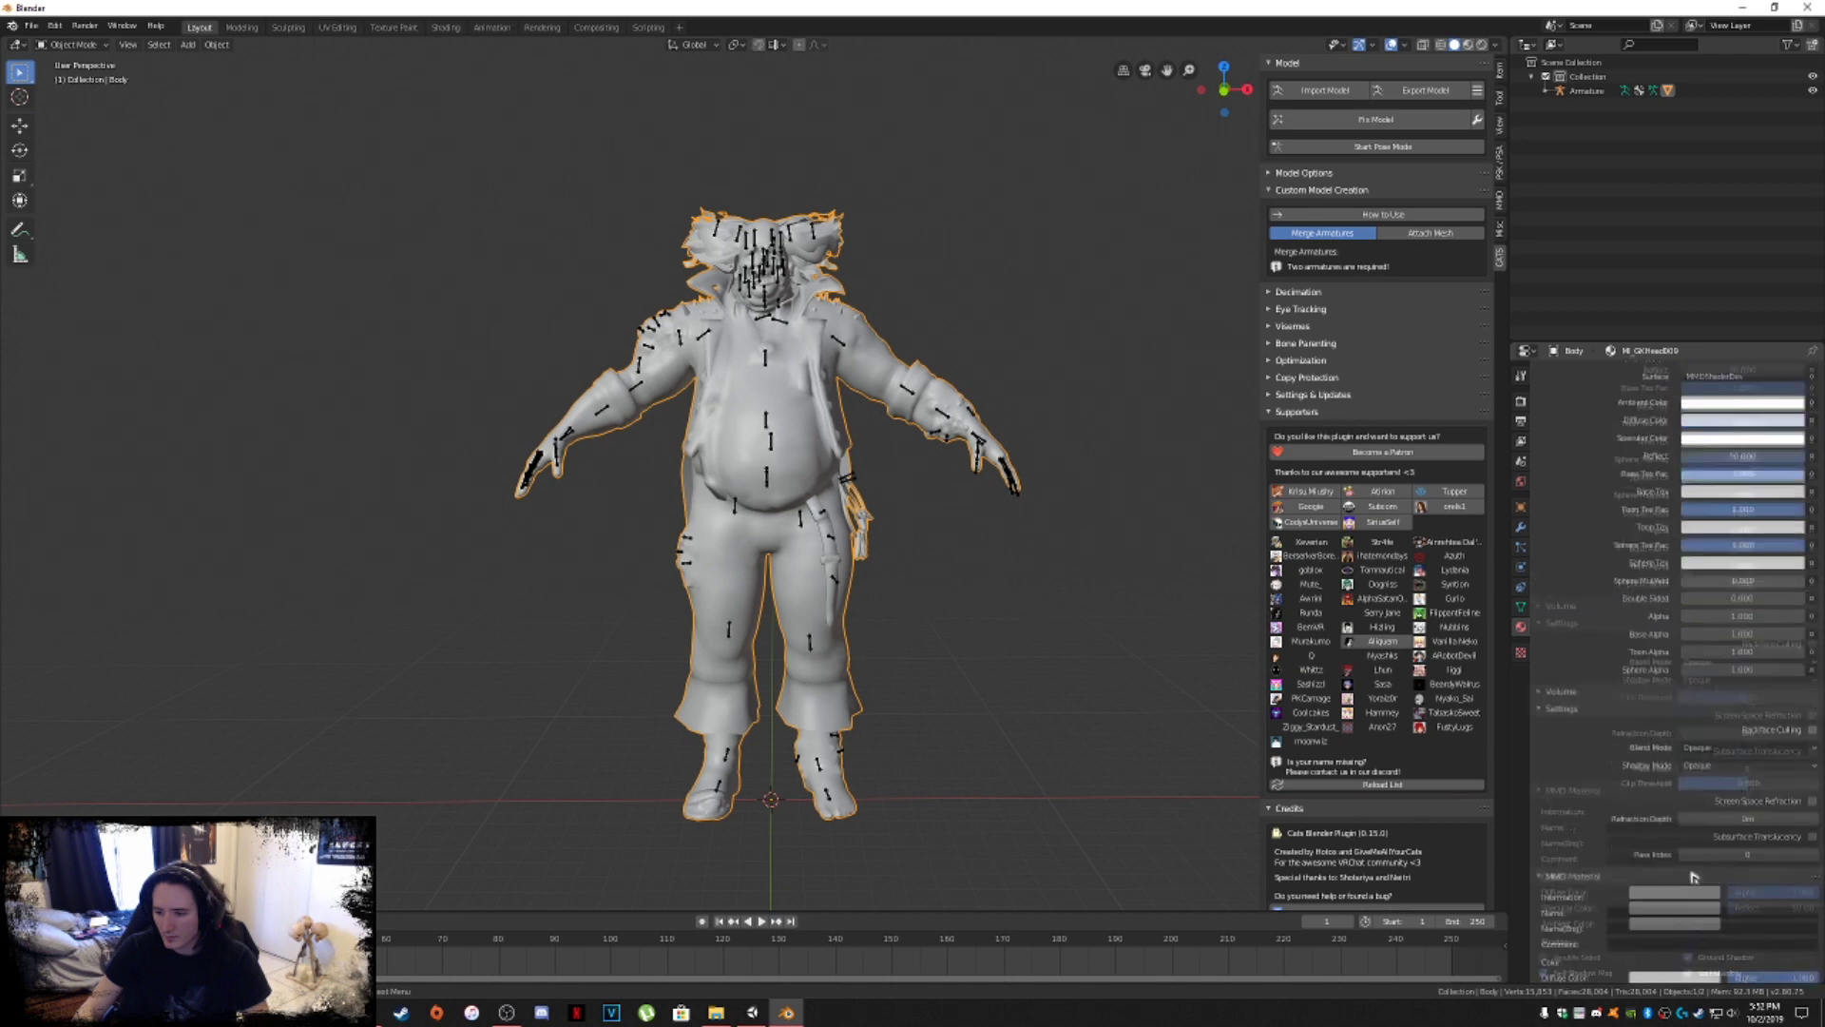
Set the MI_GKAcc009 material's Ambient and Specular Colors to white.
click(1616, 476)
scroll(1666, 761, down, 3)
click(1665, 752)
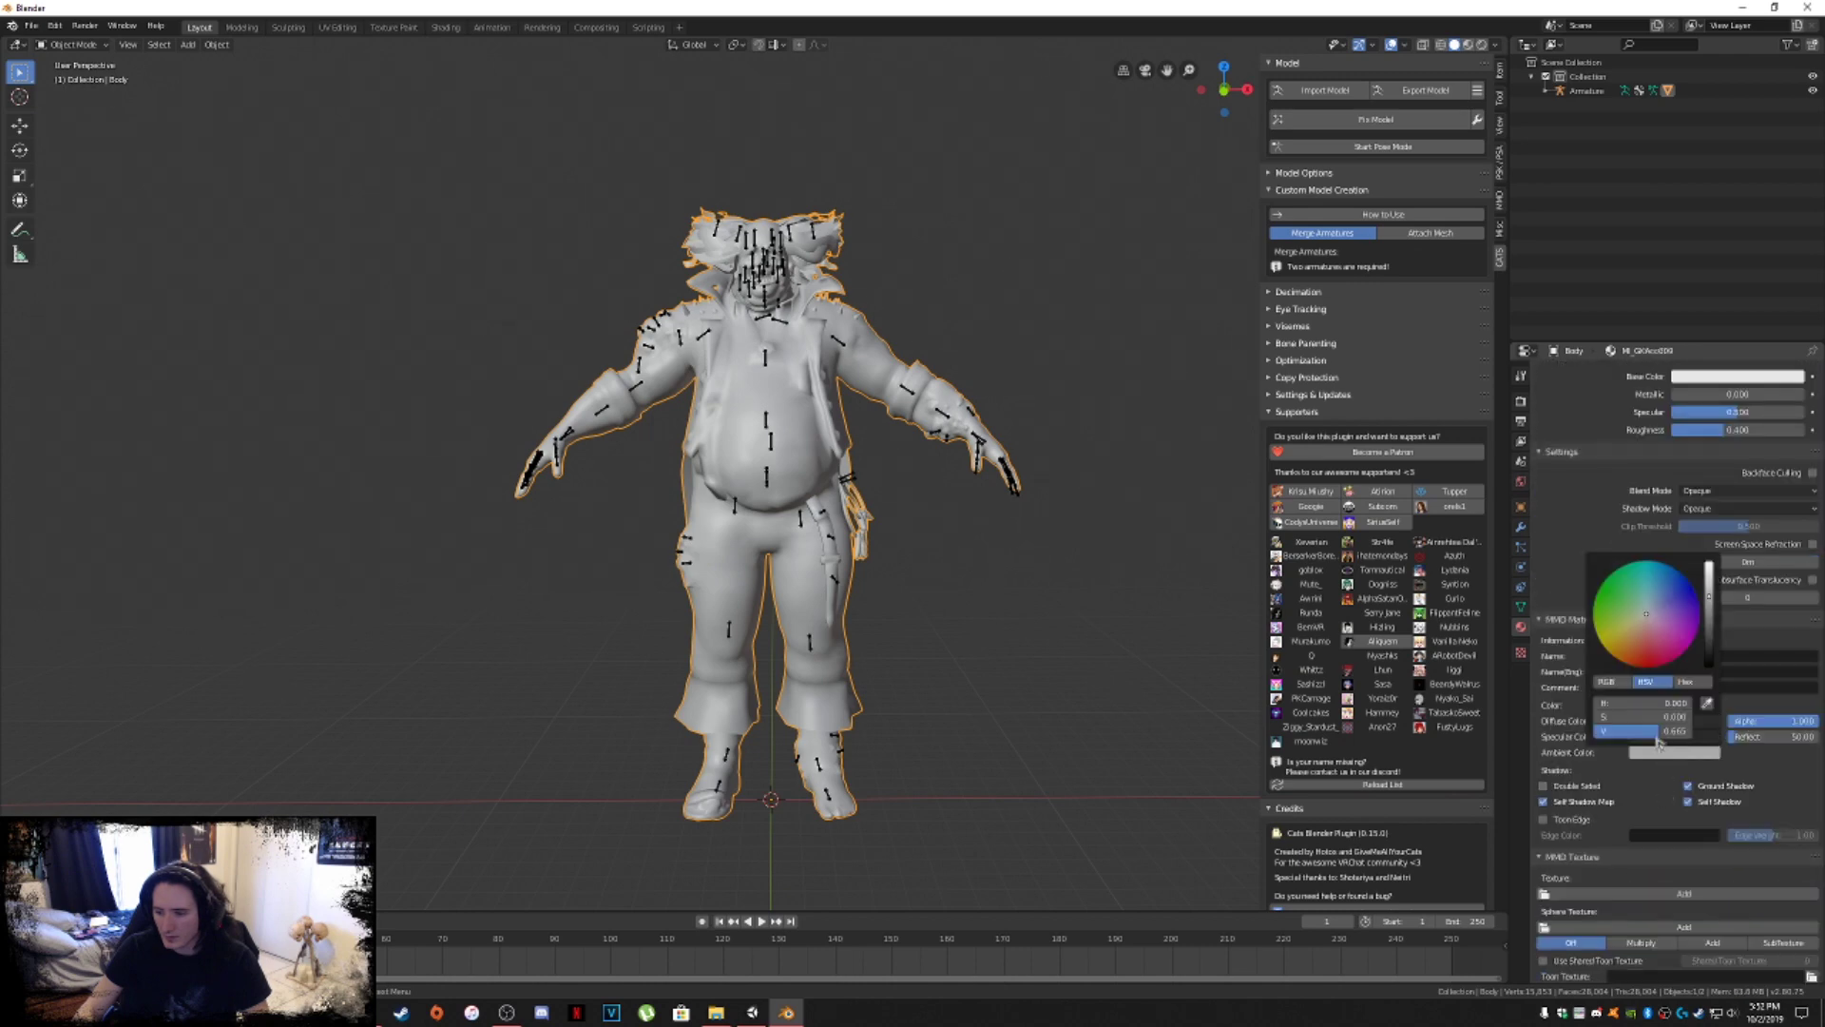
scroll(1668, 761, up, 3)
click(1668, 823)
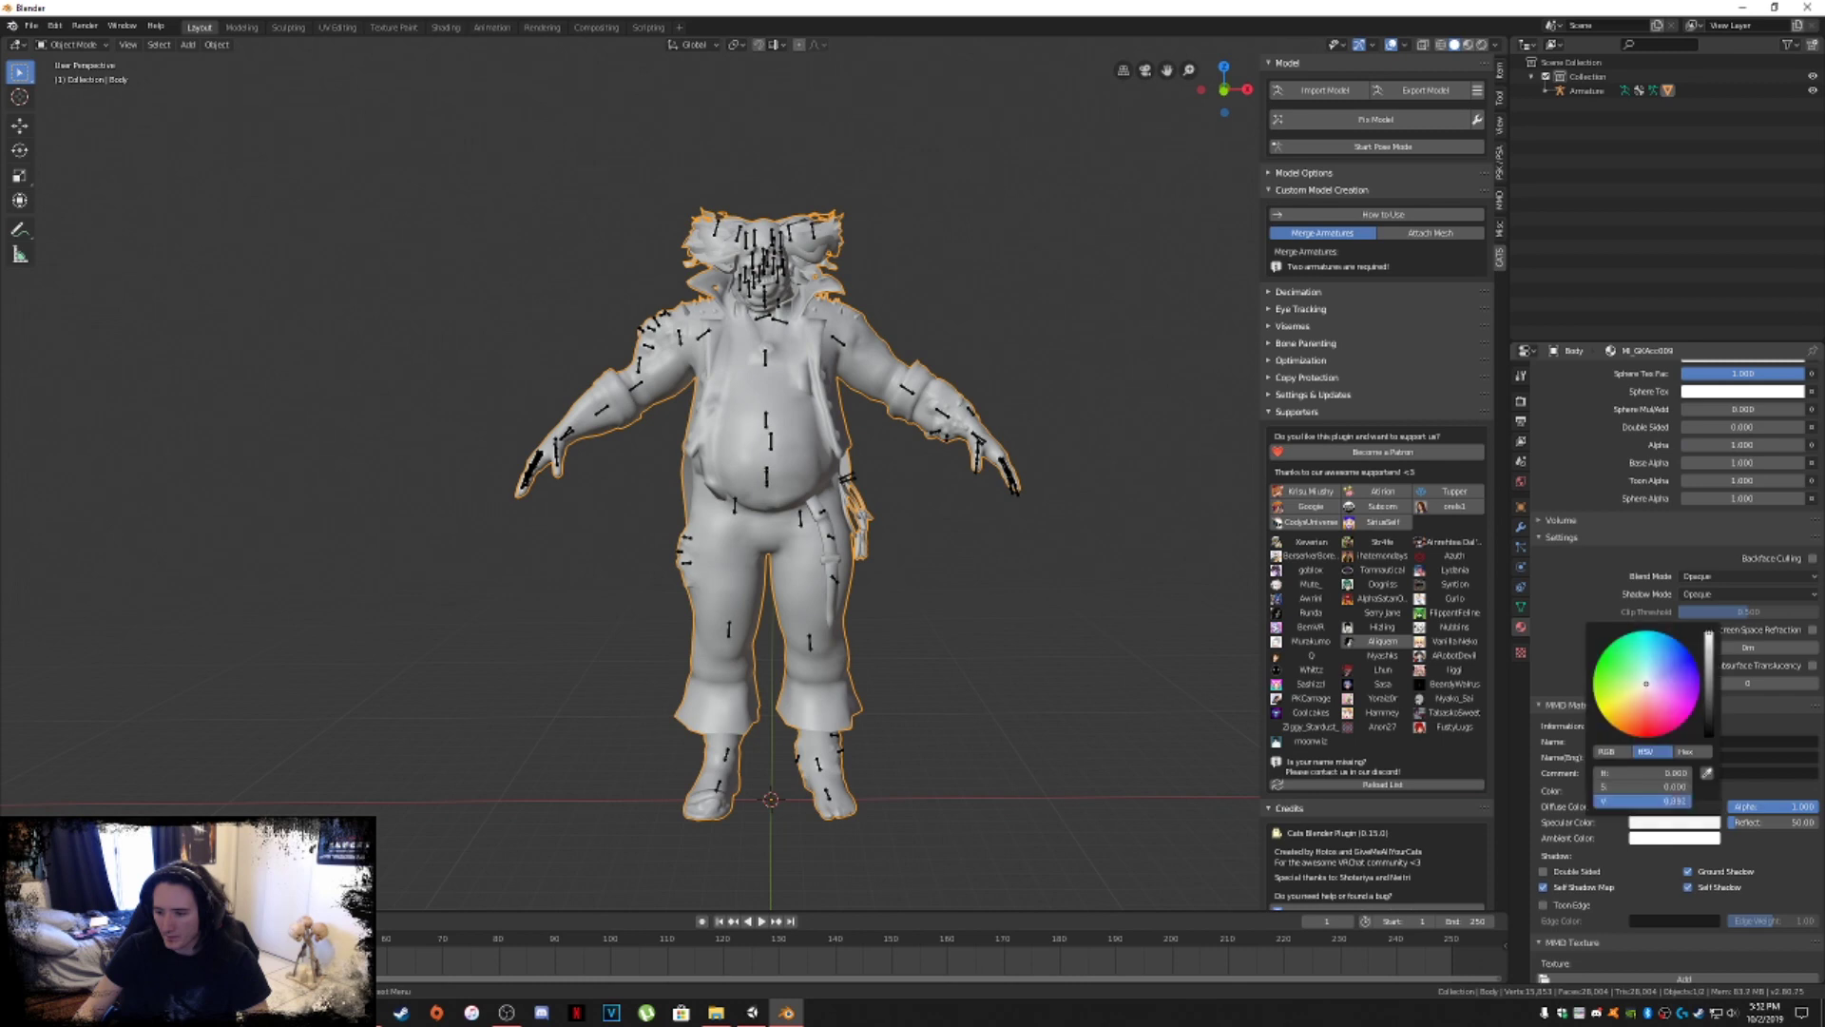
click(1643, 806)
scroll(1701, 761, up, 10)
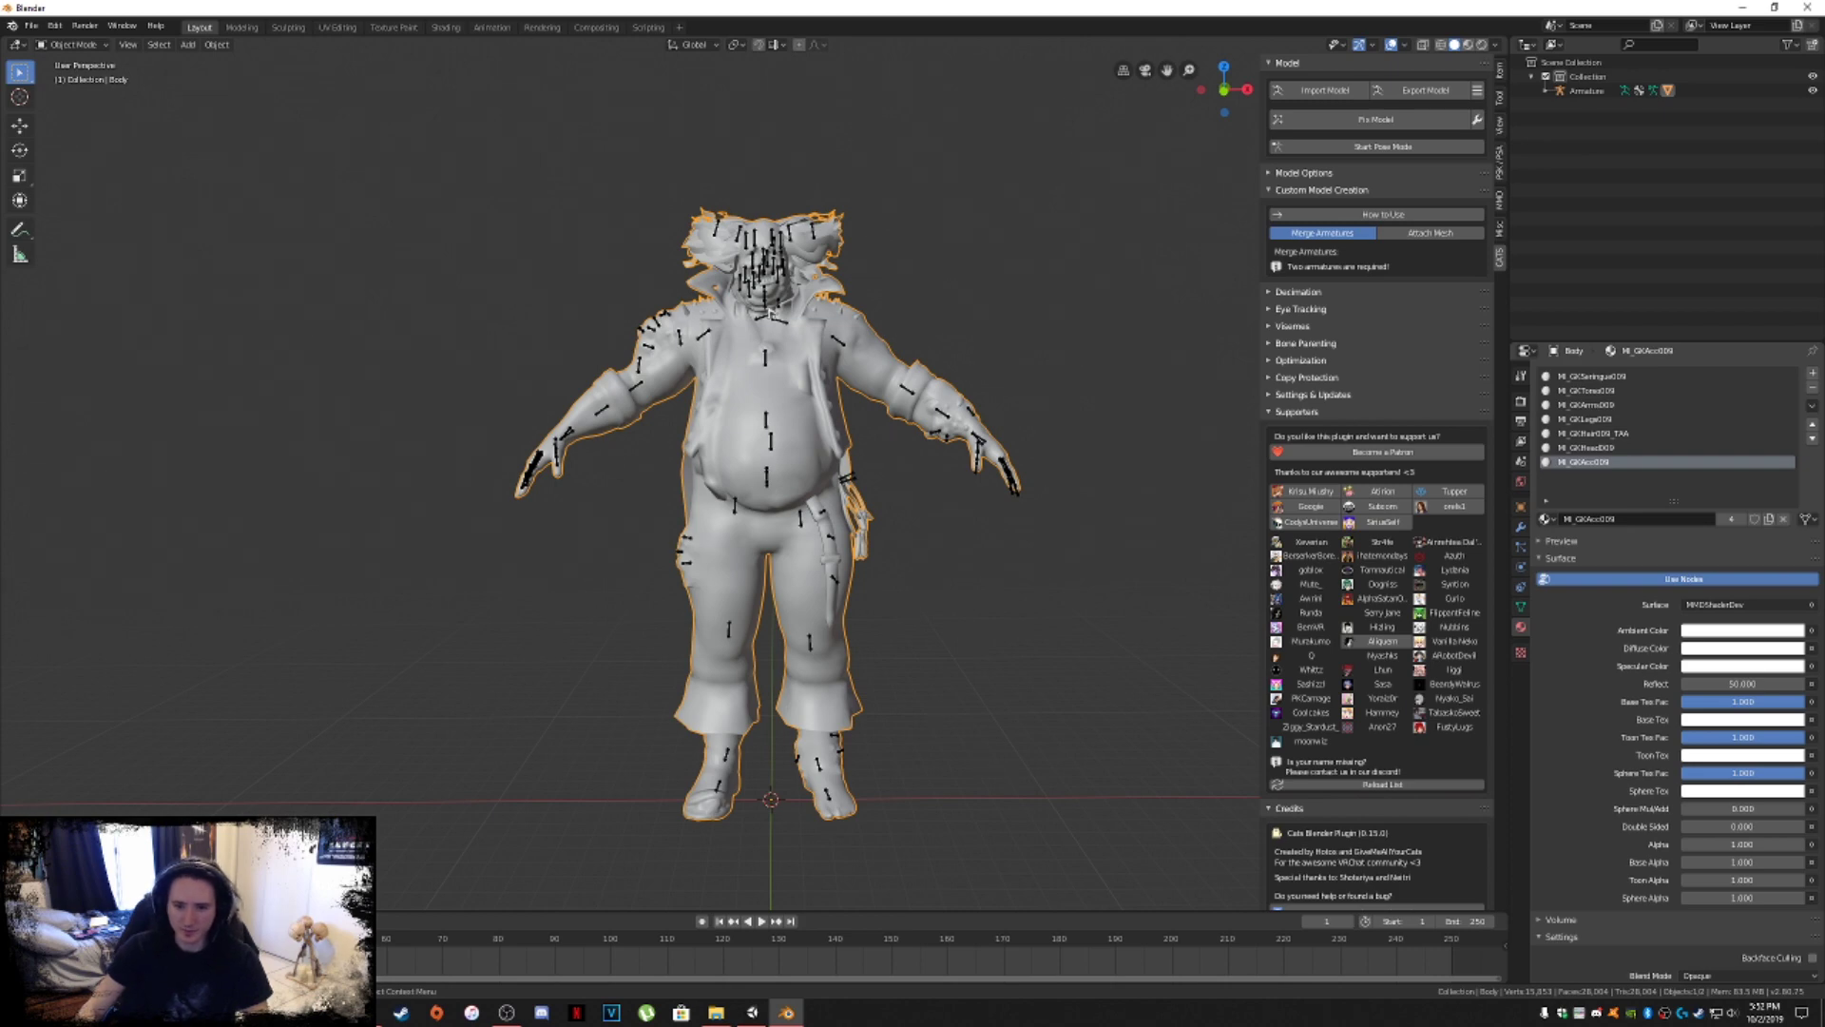
middle_drag(825, 447, 828, 544)
scroll(898, 535, up, 5)
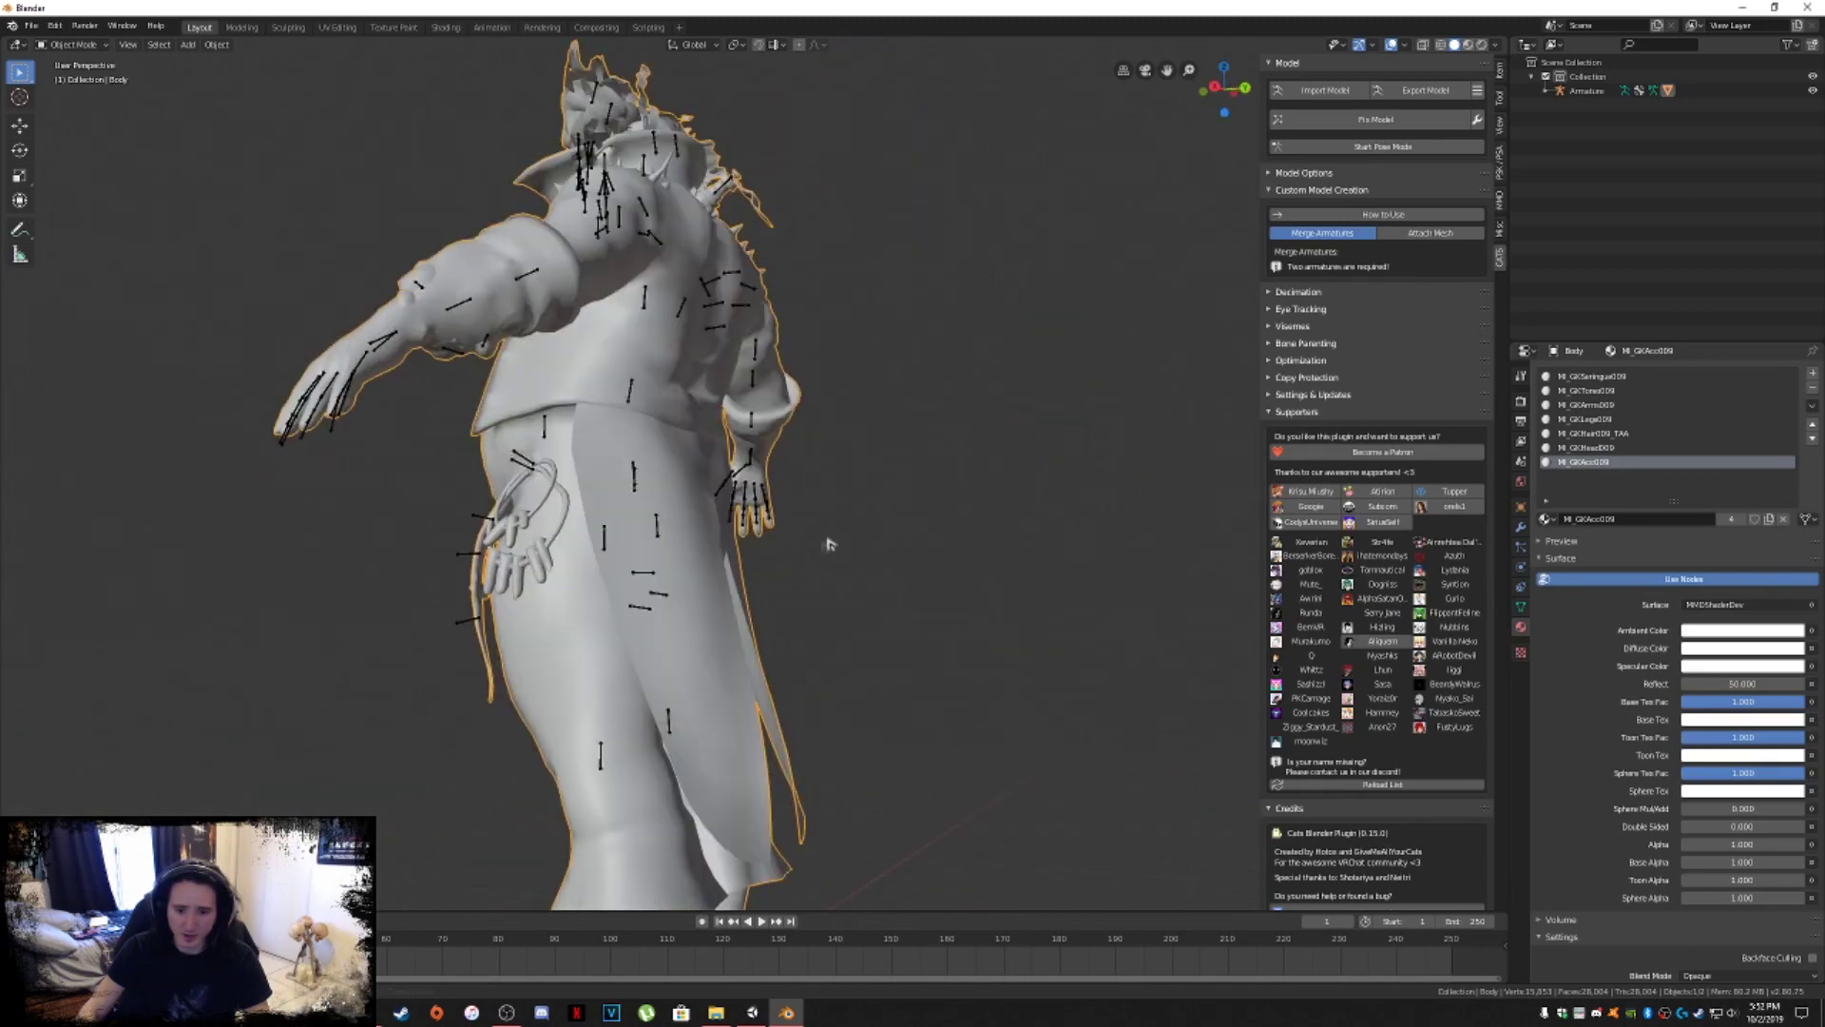
middle_drag(797, 697, 779, 550)
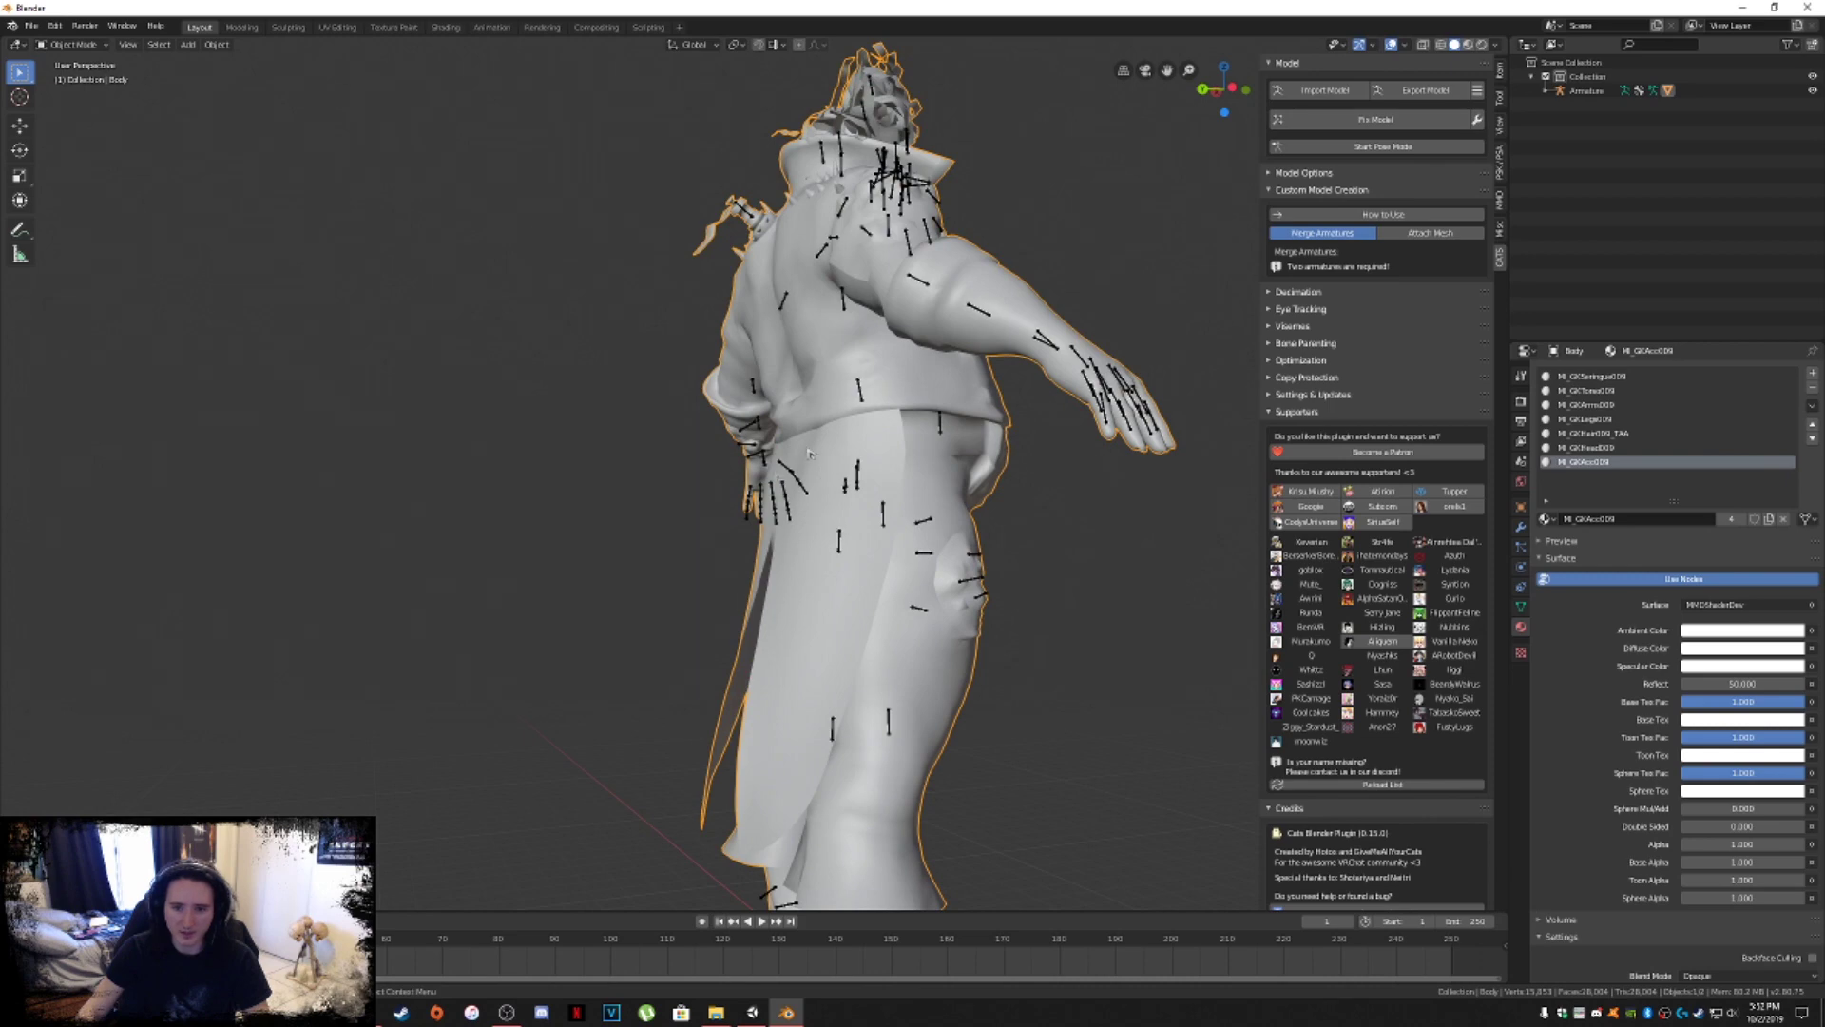
middle_drag(874, 616, 896, 567)
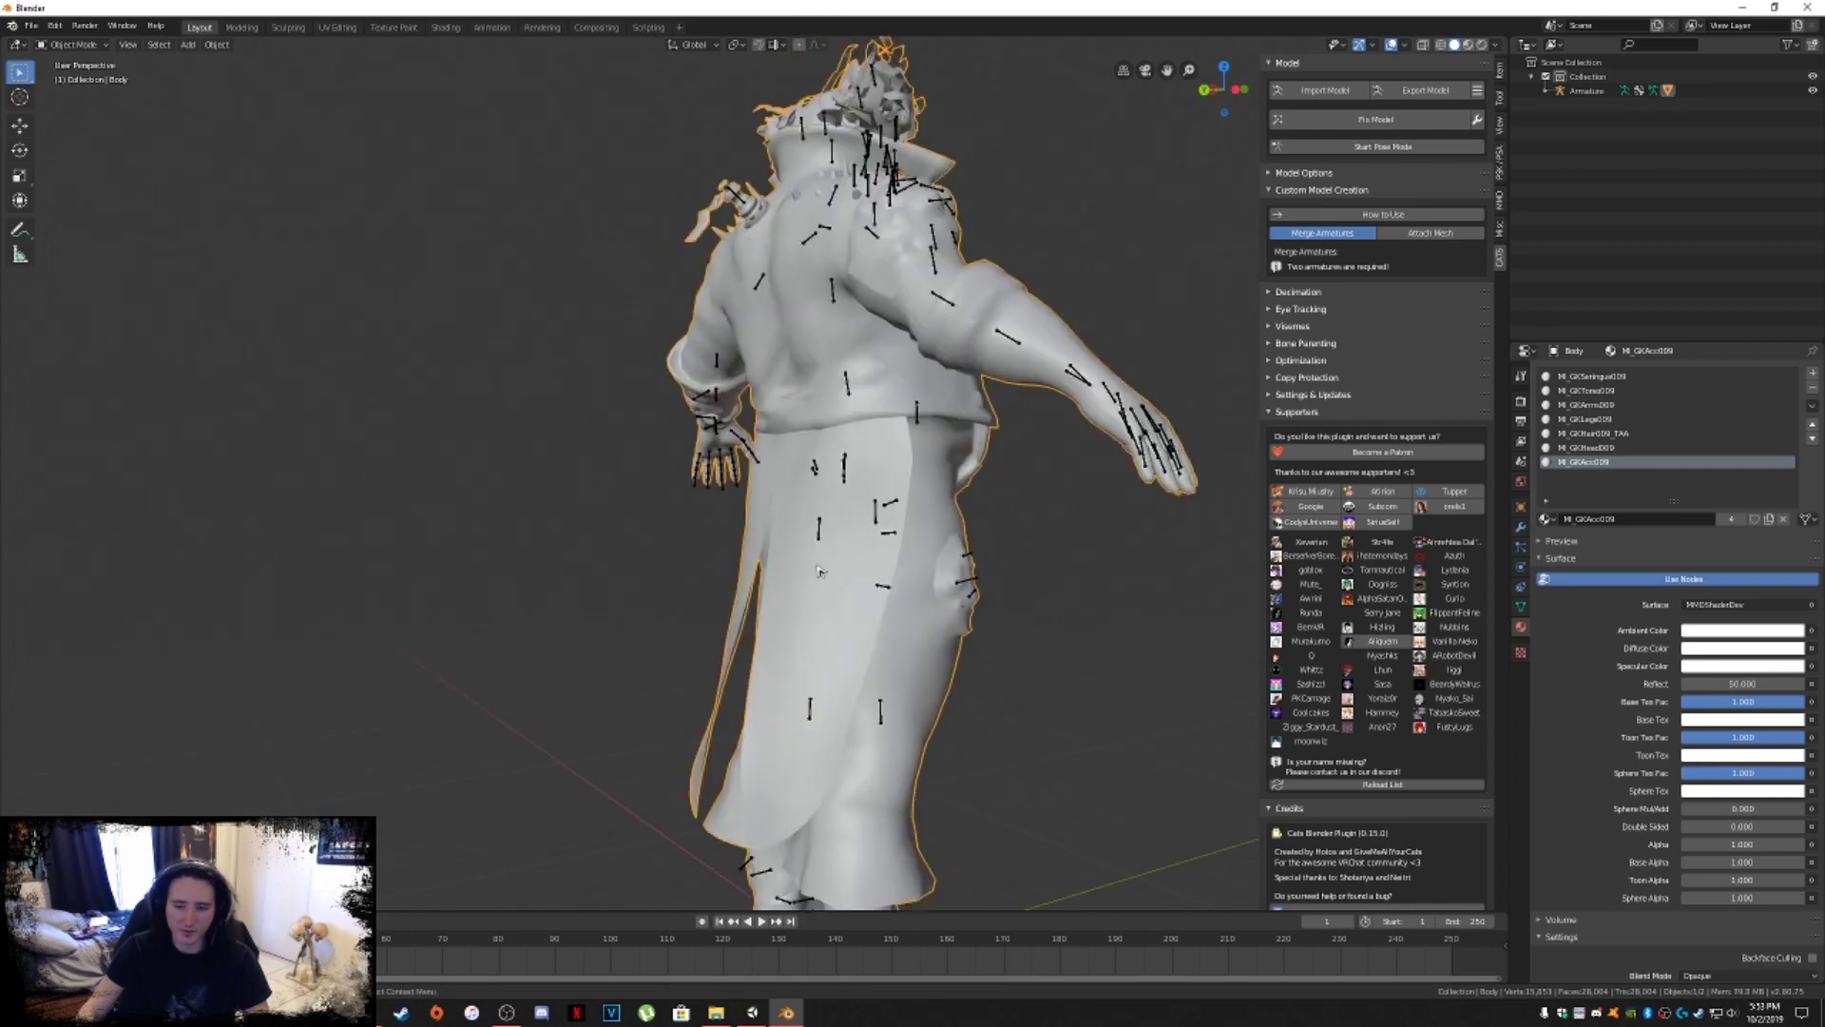
middle_drag(944, 615, 817, 400)
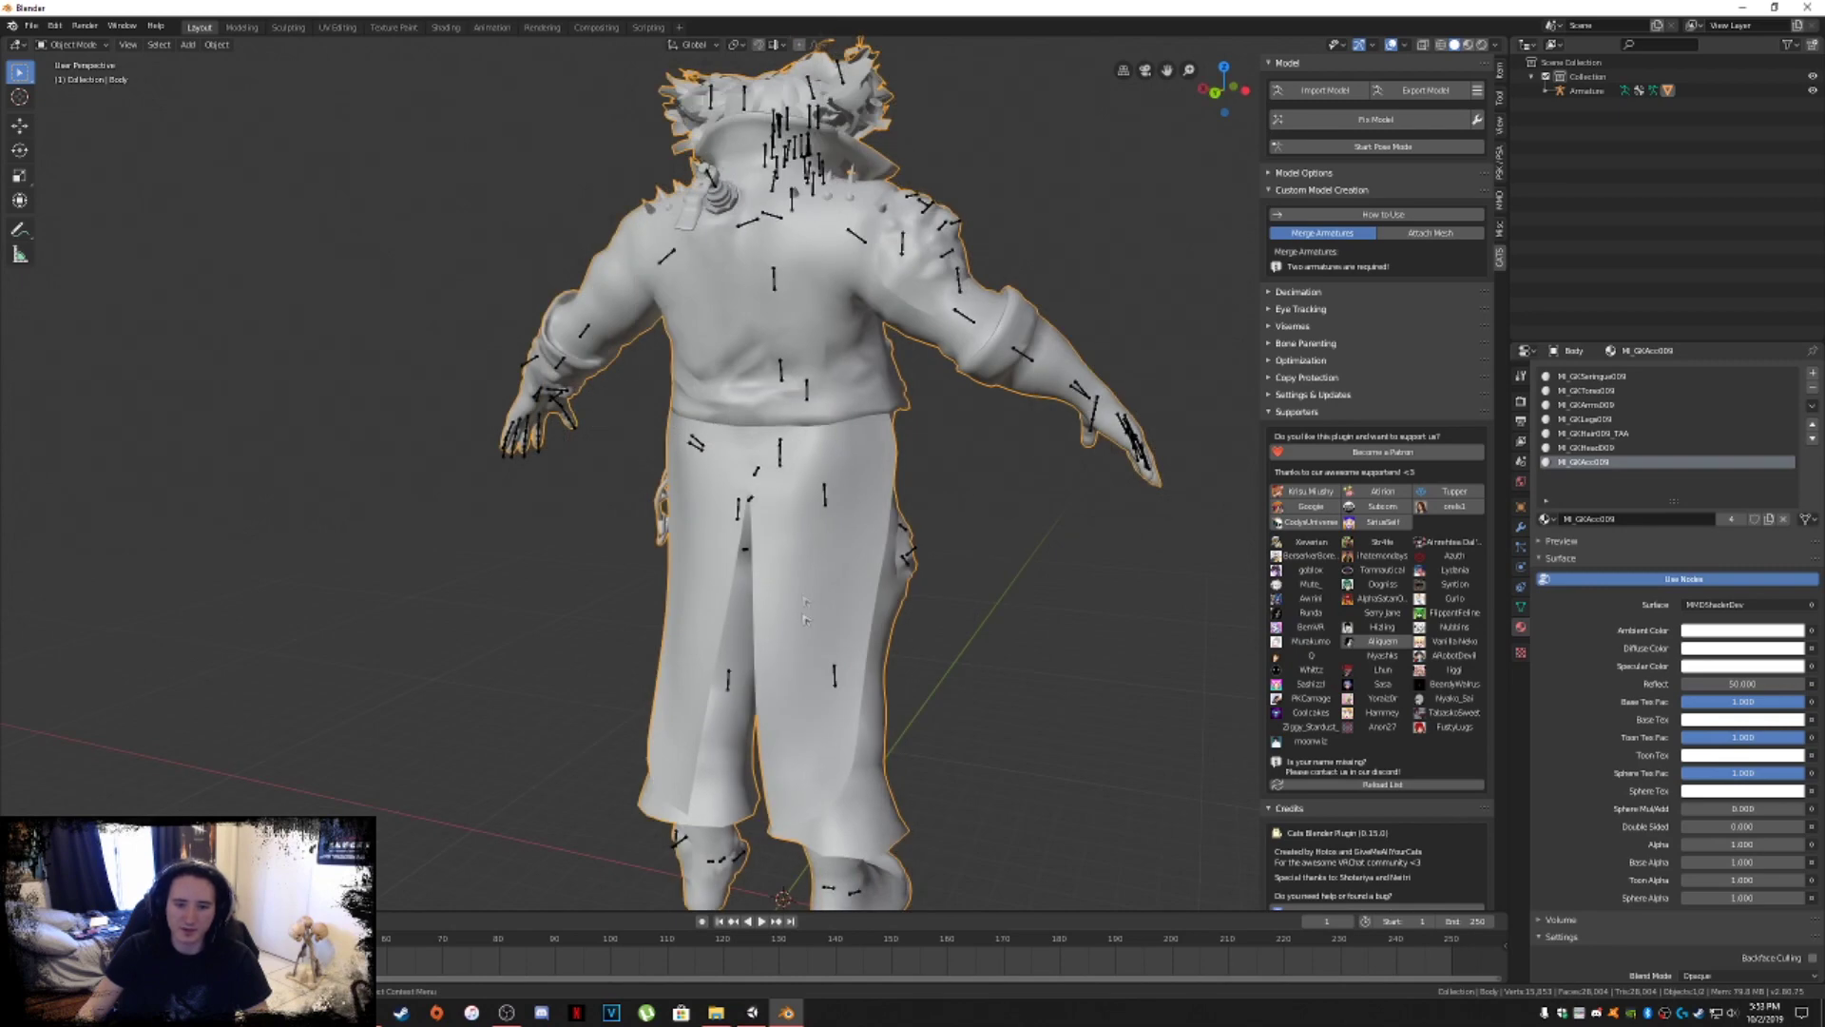
middle_drag(808, 601, 761, 610)
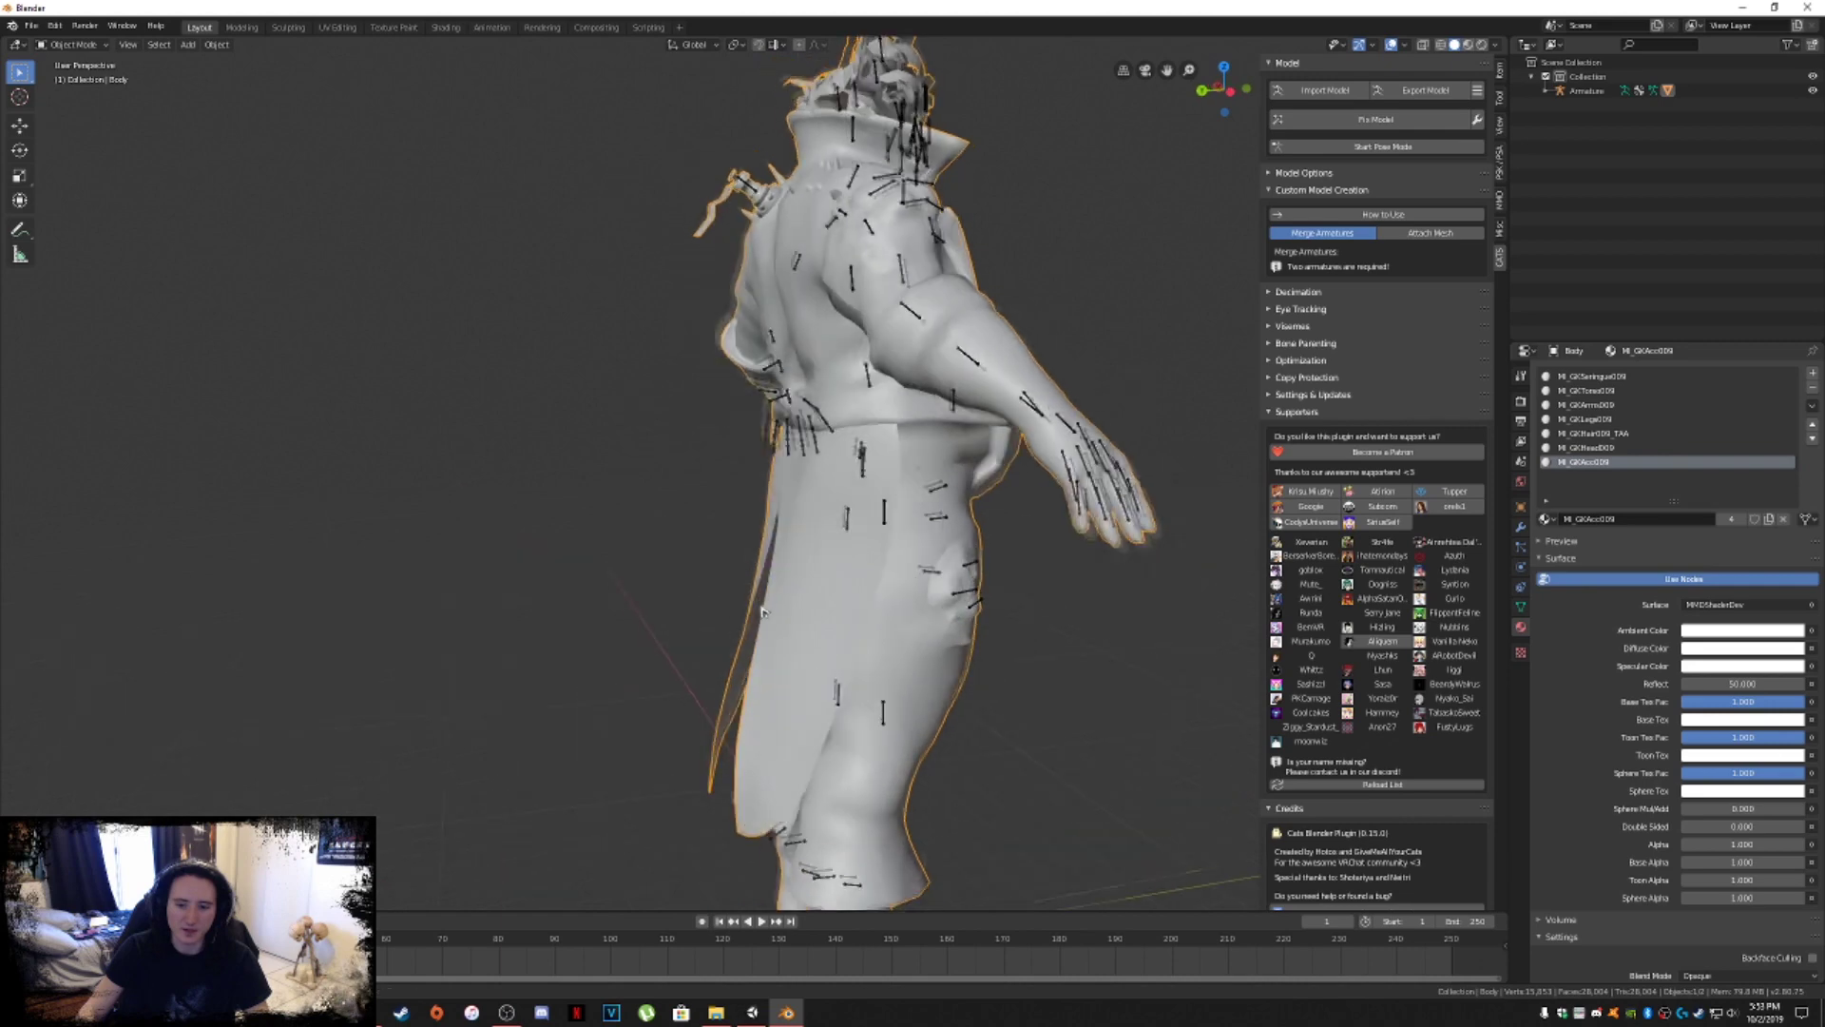
scroll(771, 615, down, 2)
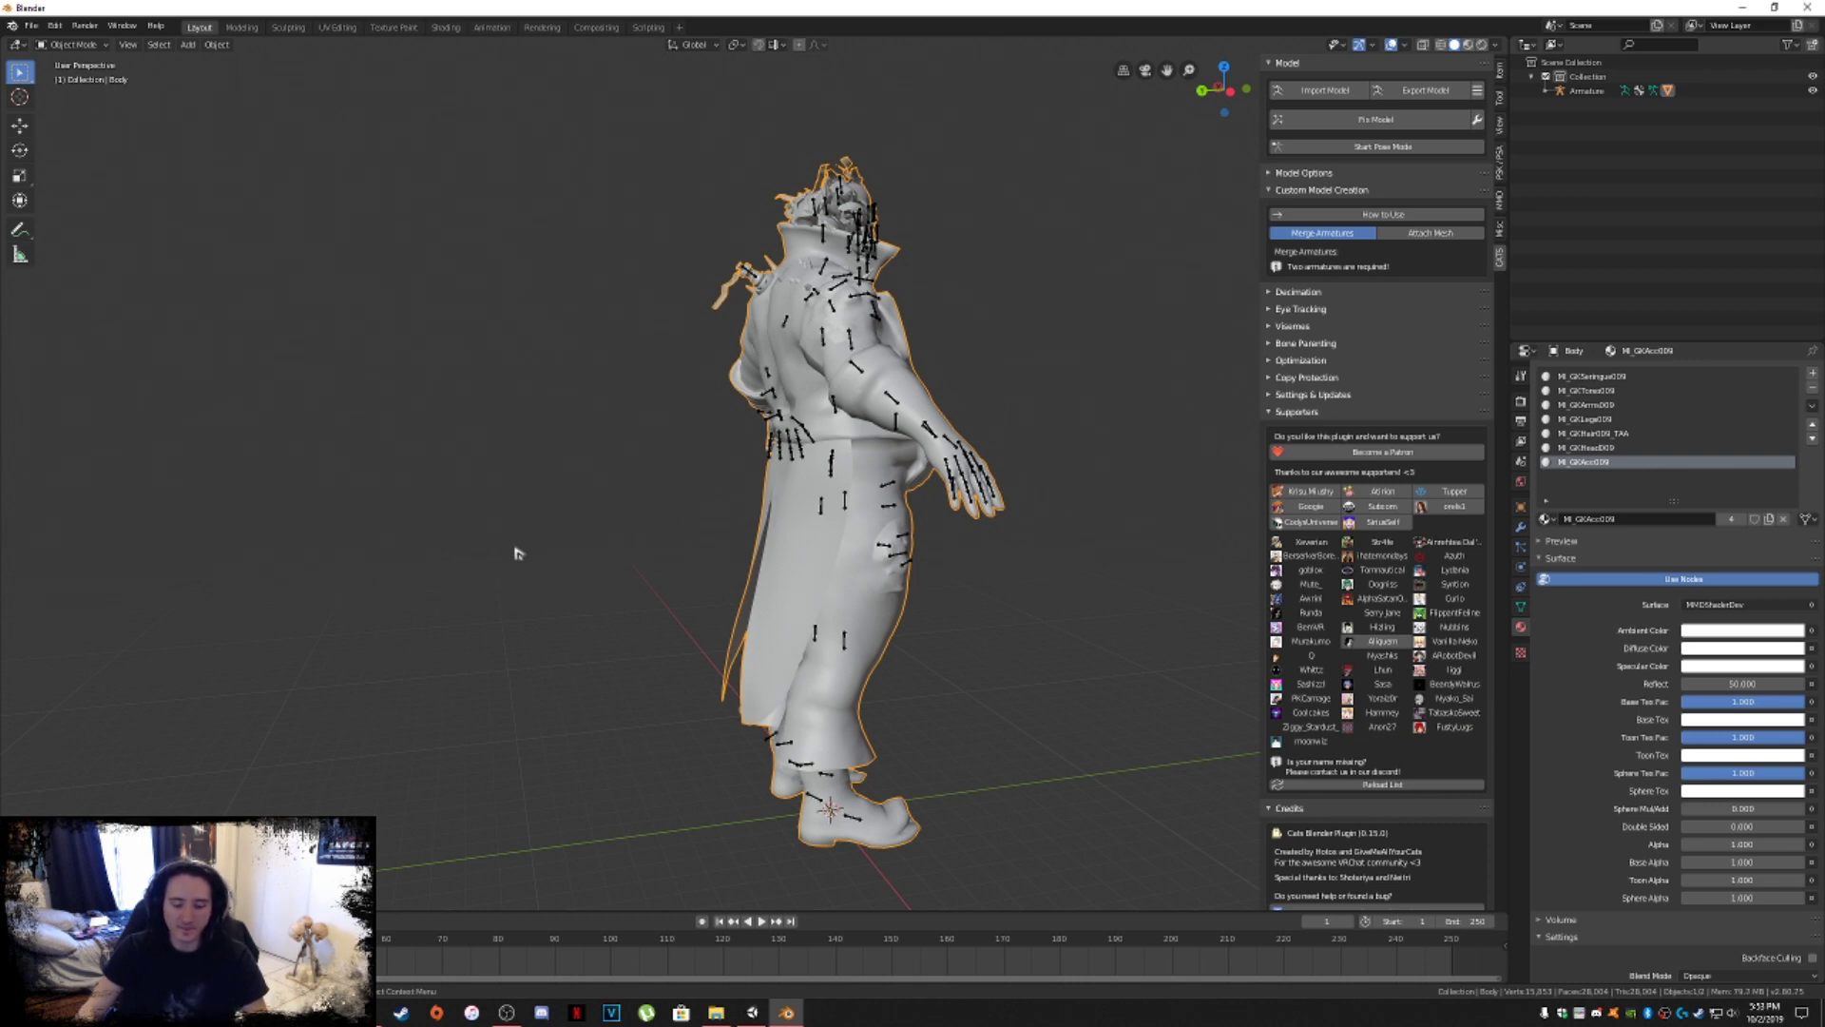
click(72, 45)
Separate the Body mesh into pieces By Material in Edit Mode.
click(88, 72)
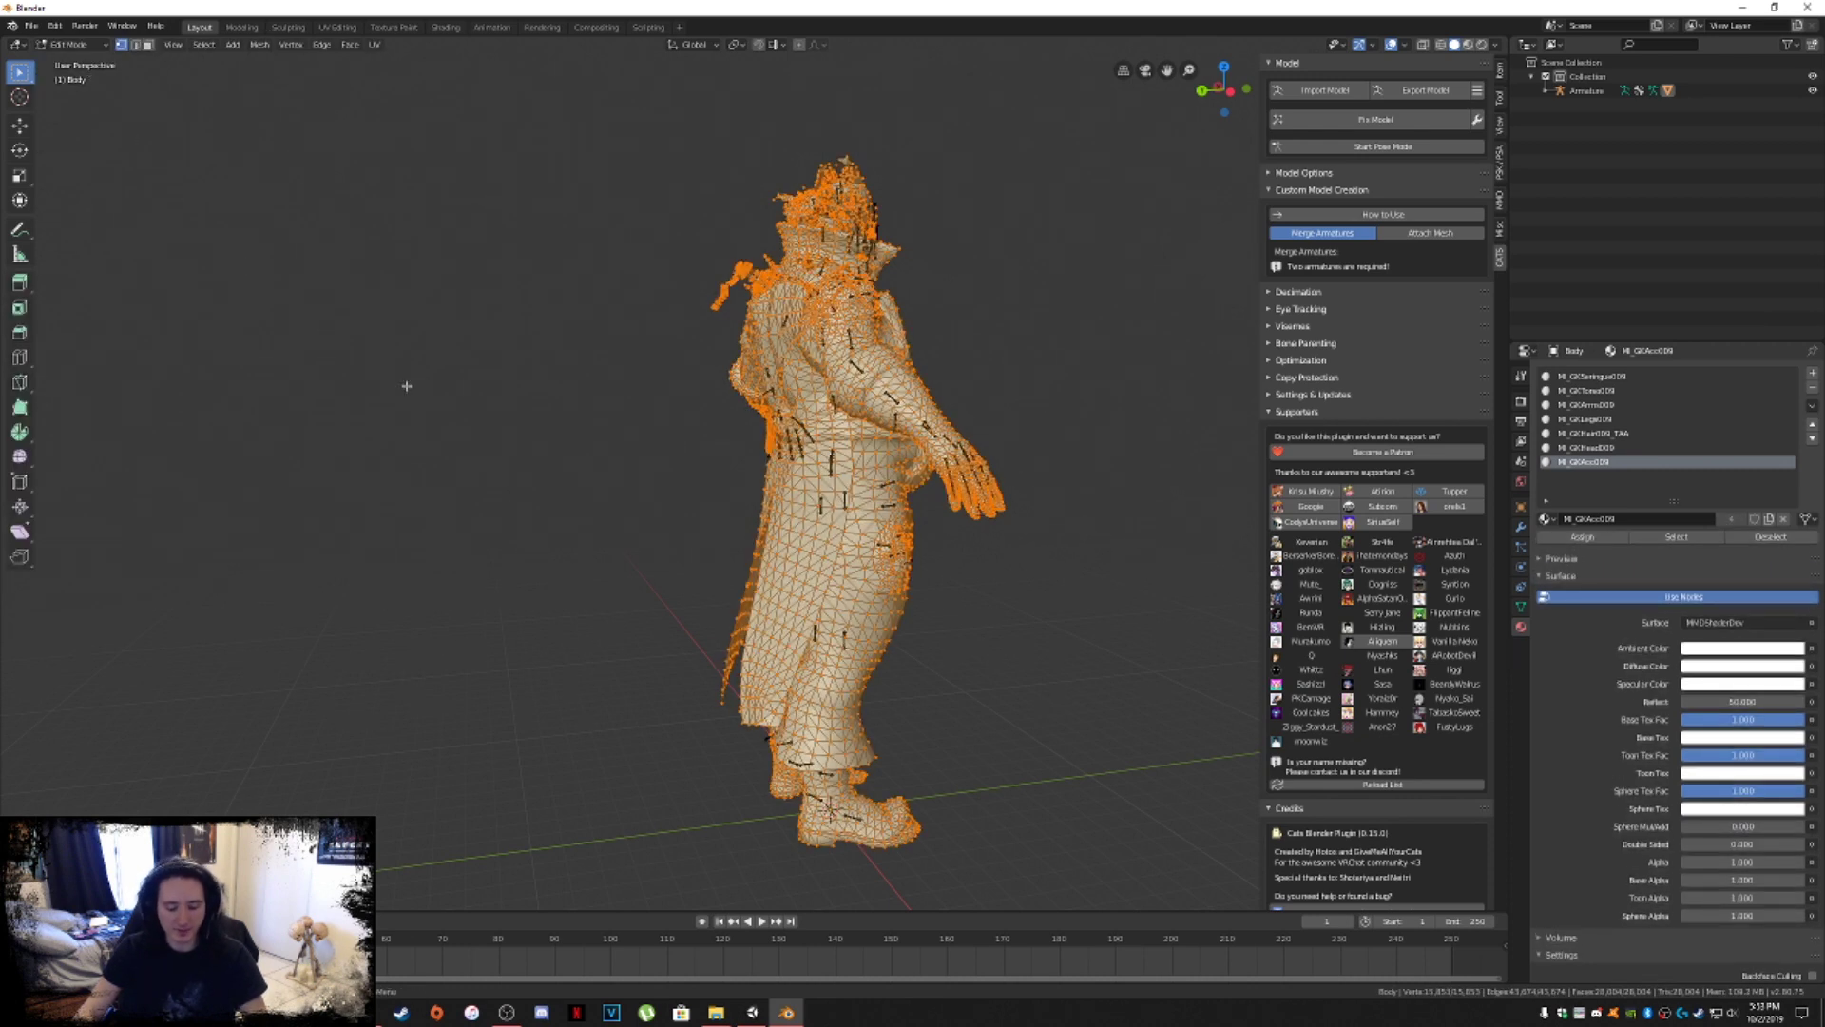
key(F3)
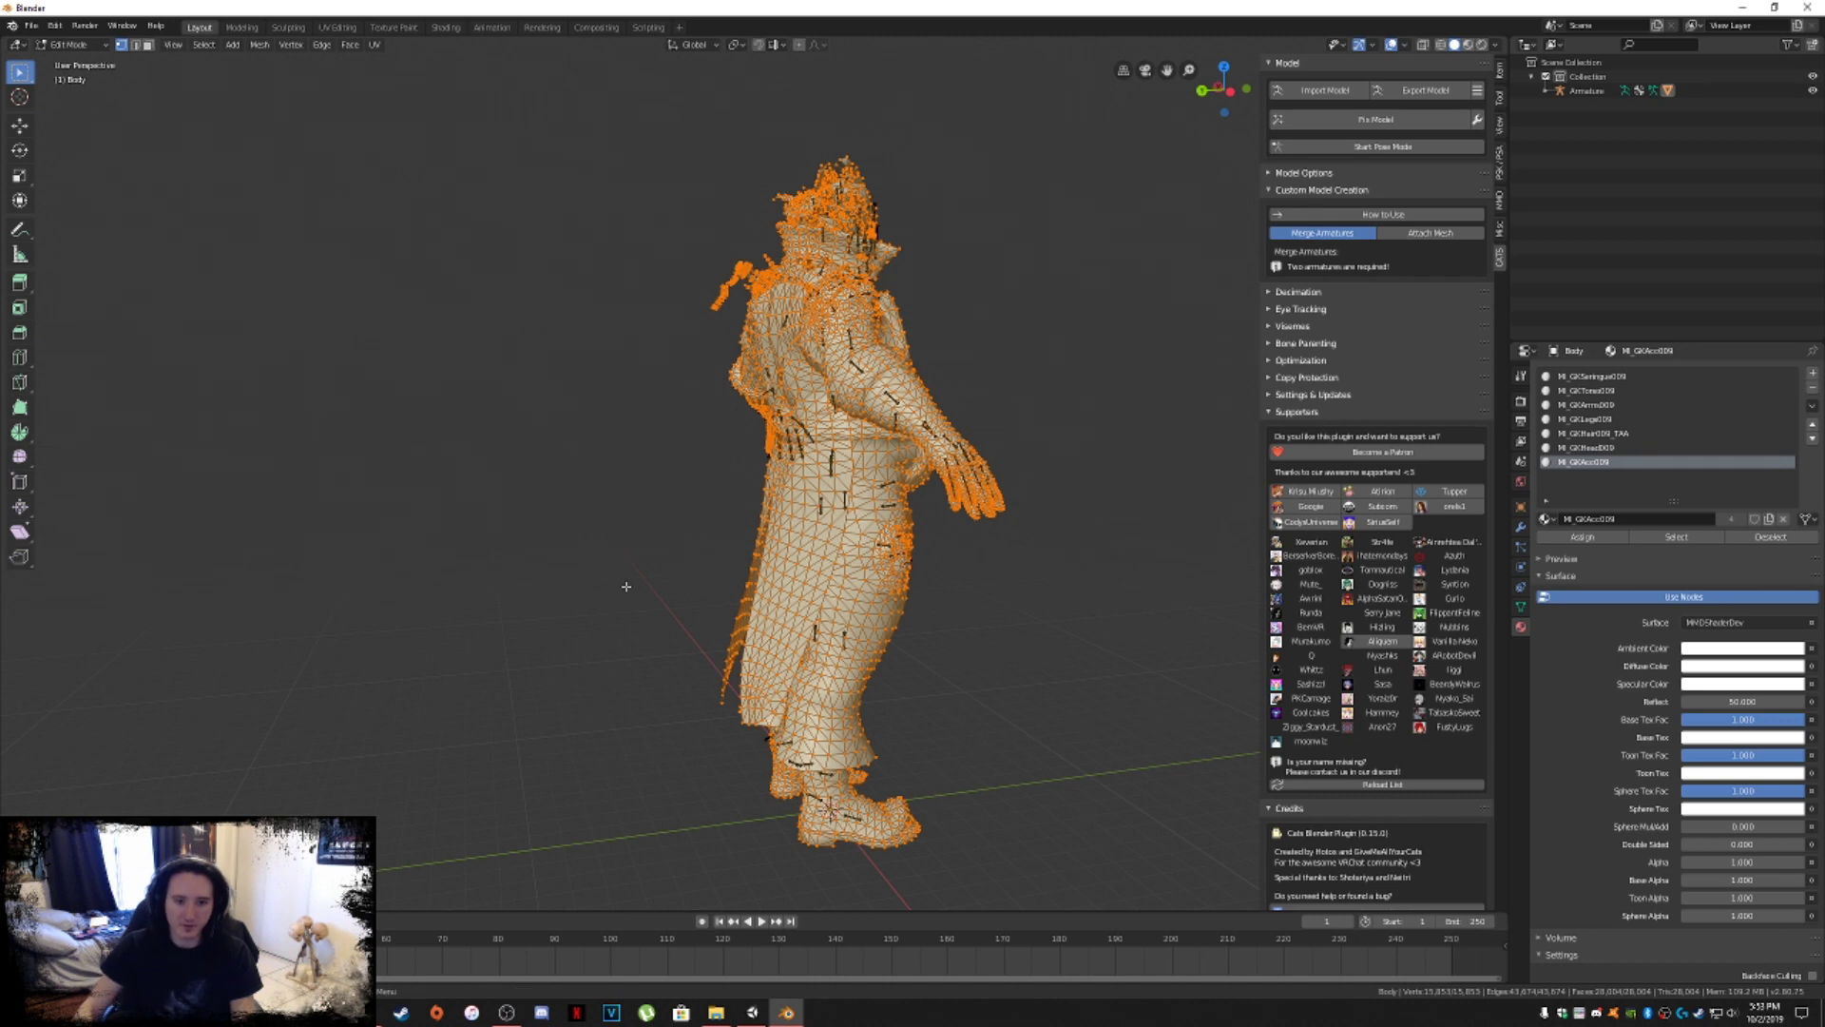
key(p)
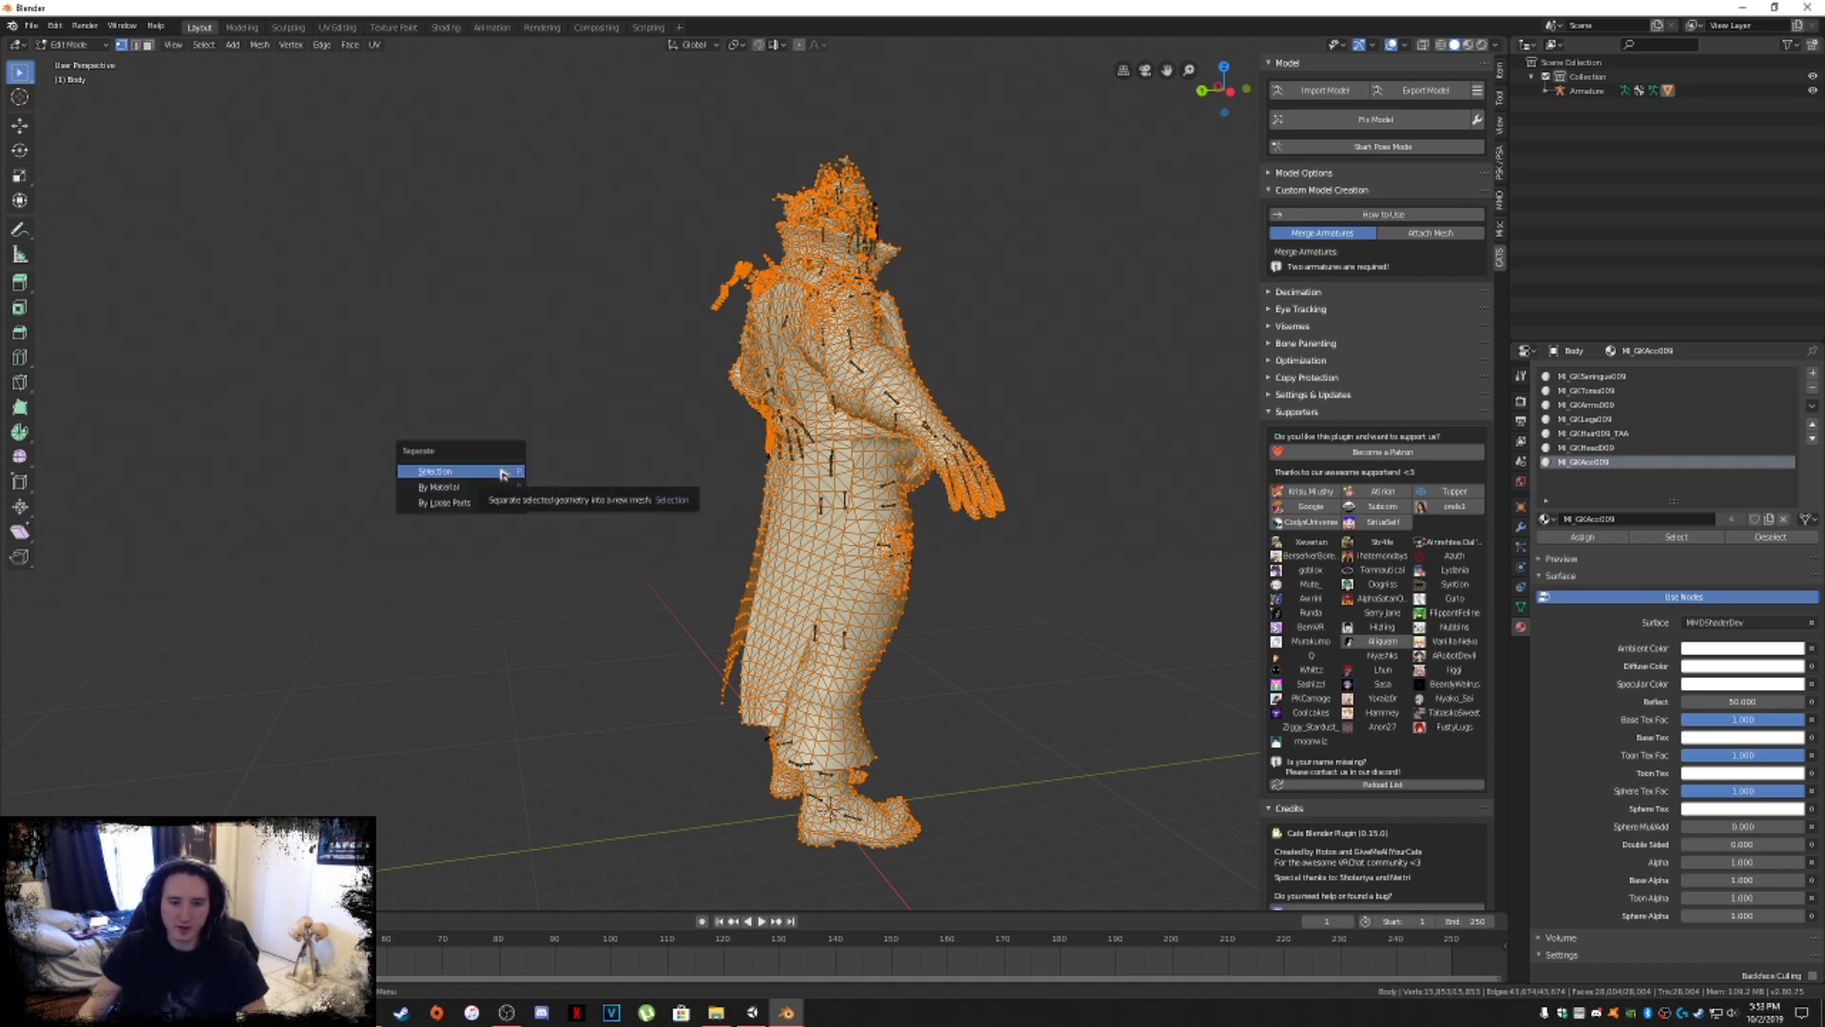
click(470, 488)
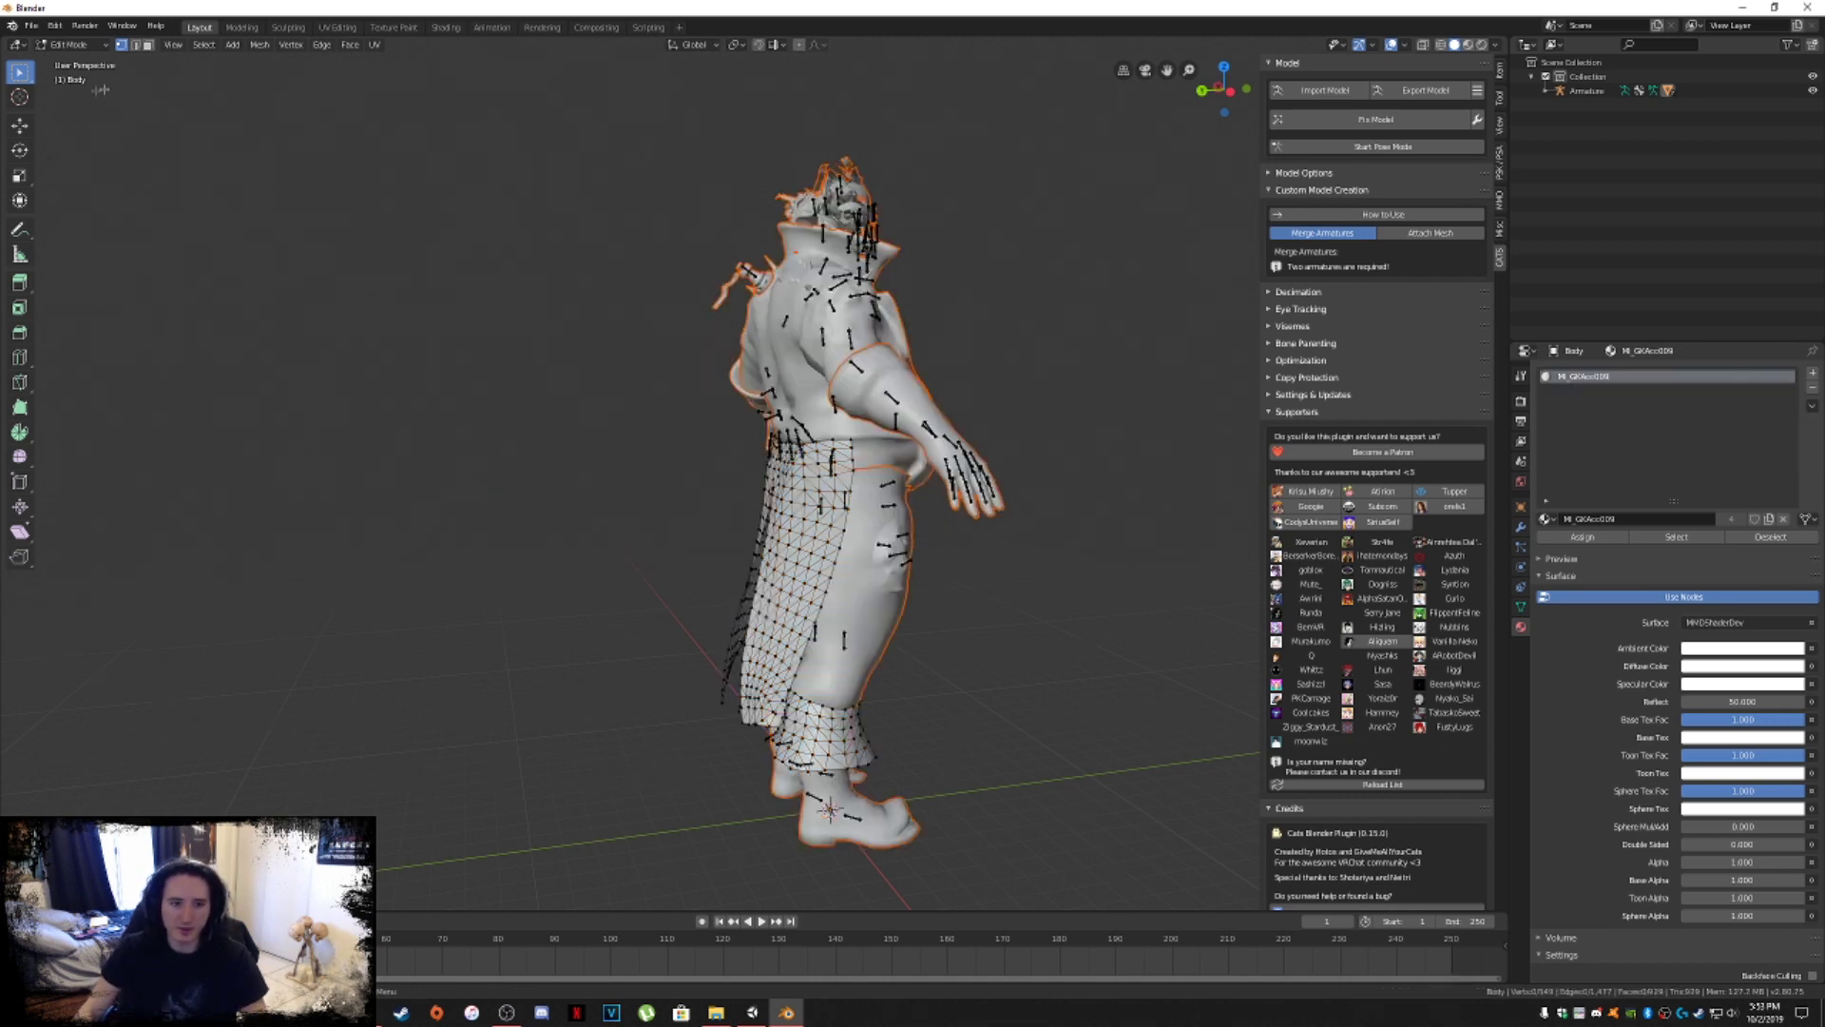
Back in Object Mode, select the separated coat tail and inspect it from several angles.
click(71, 45)
click(68, 62)
click(788, 545)
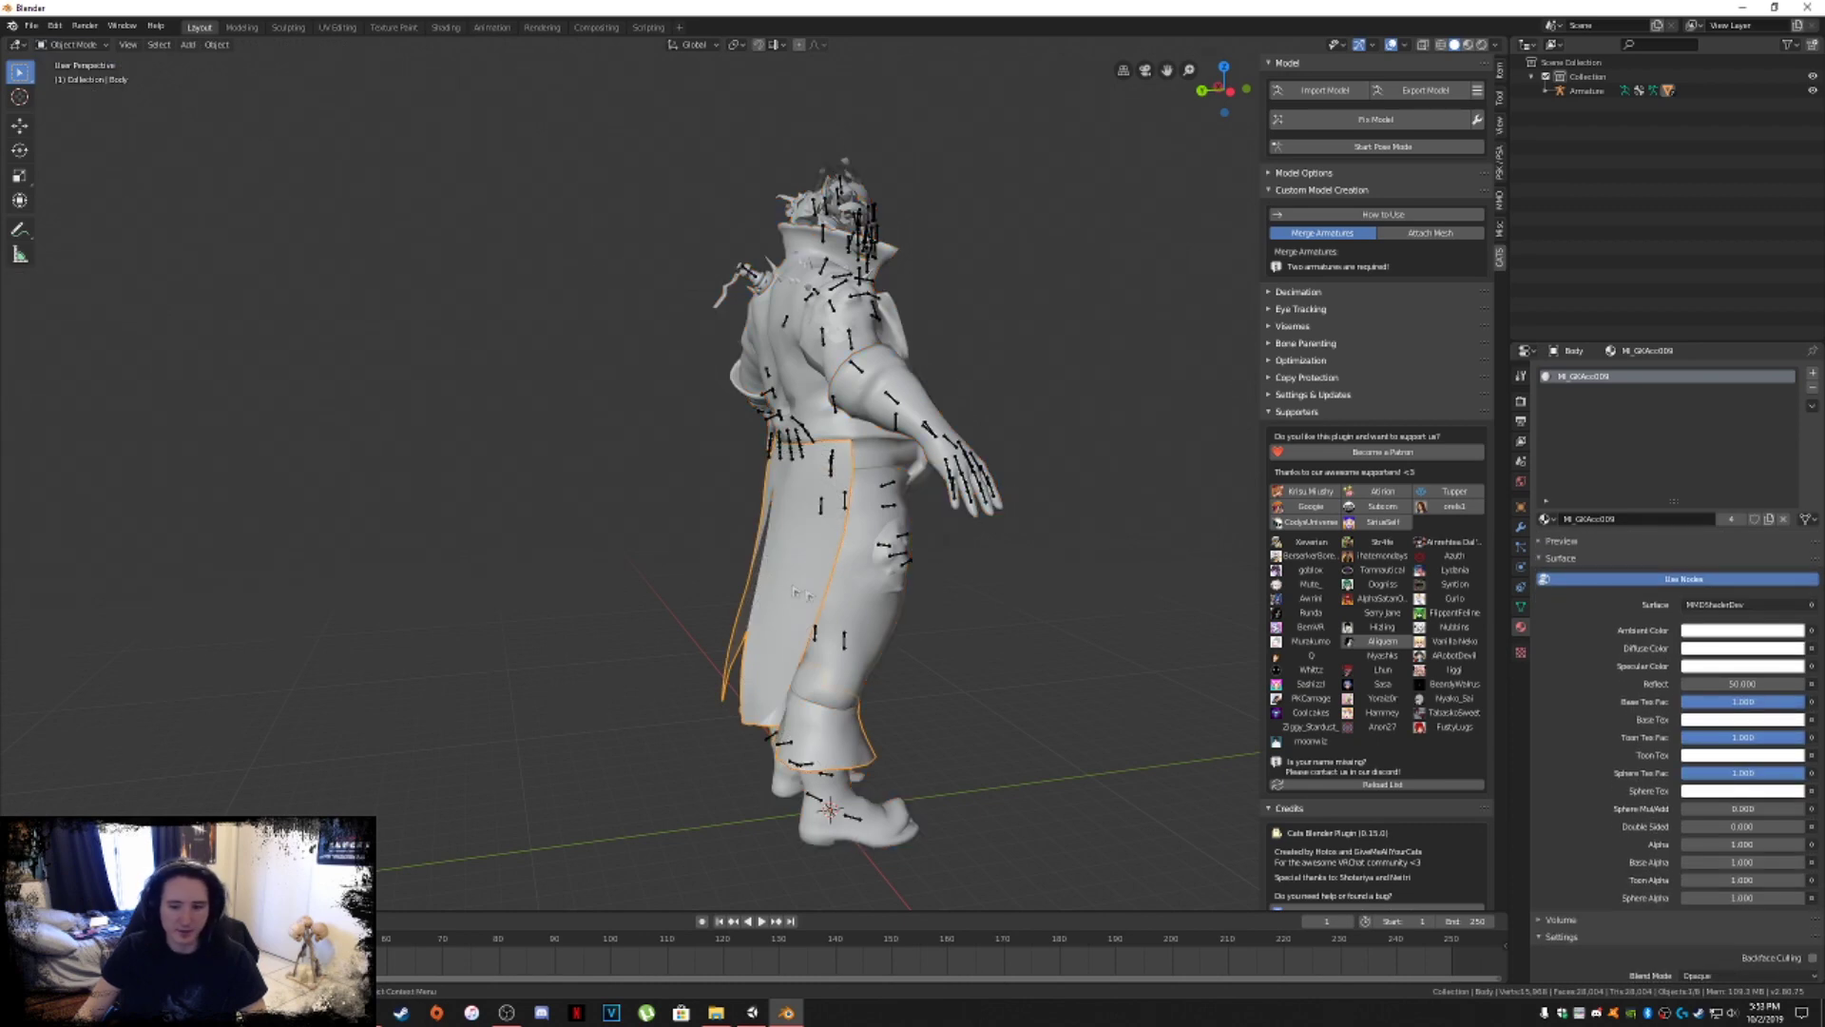
middle_drag(797, 591, 723, 561)
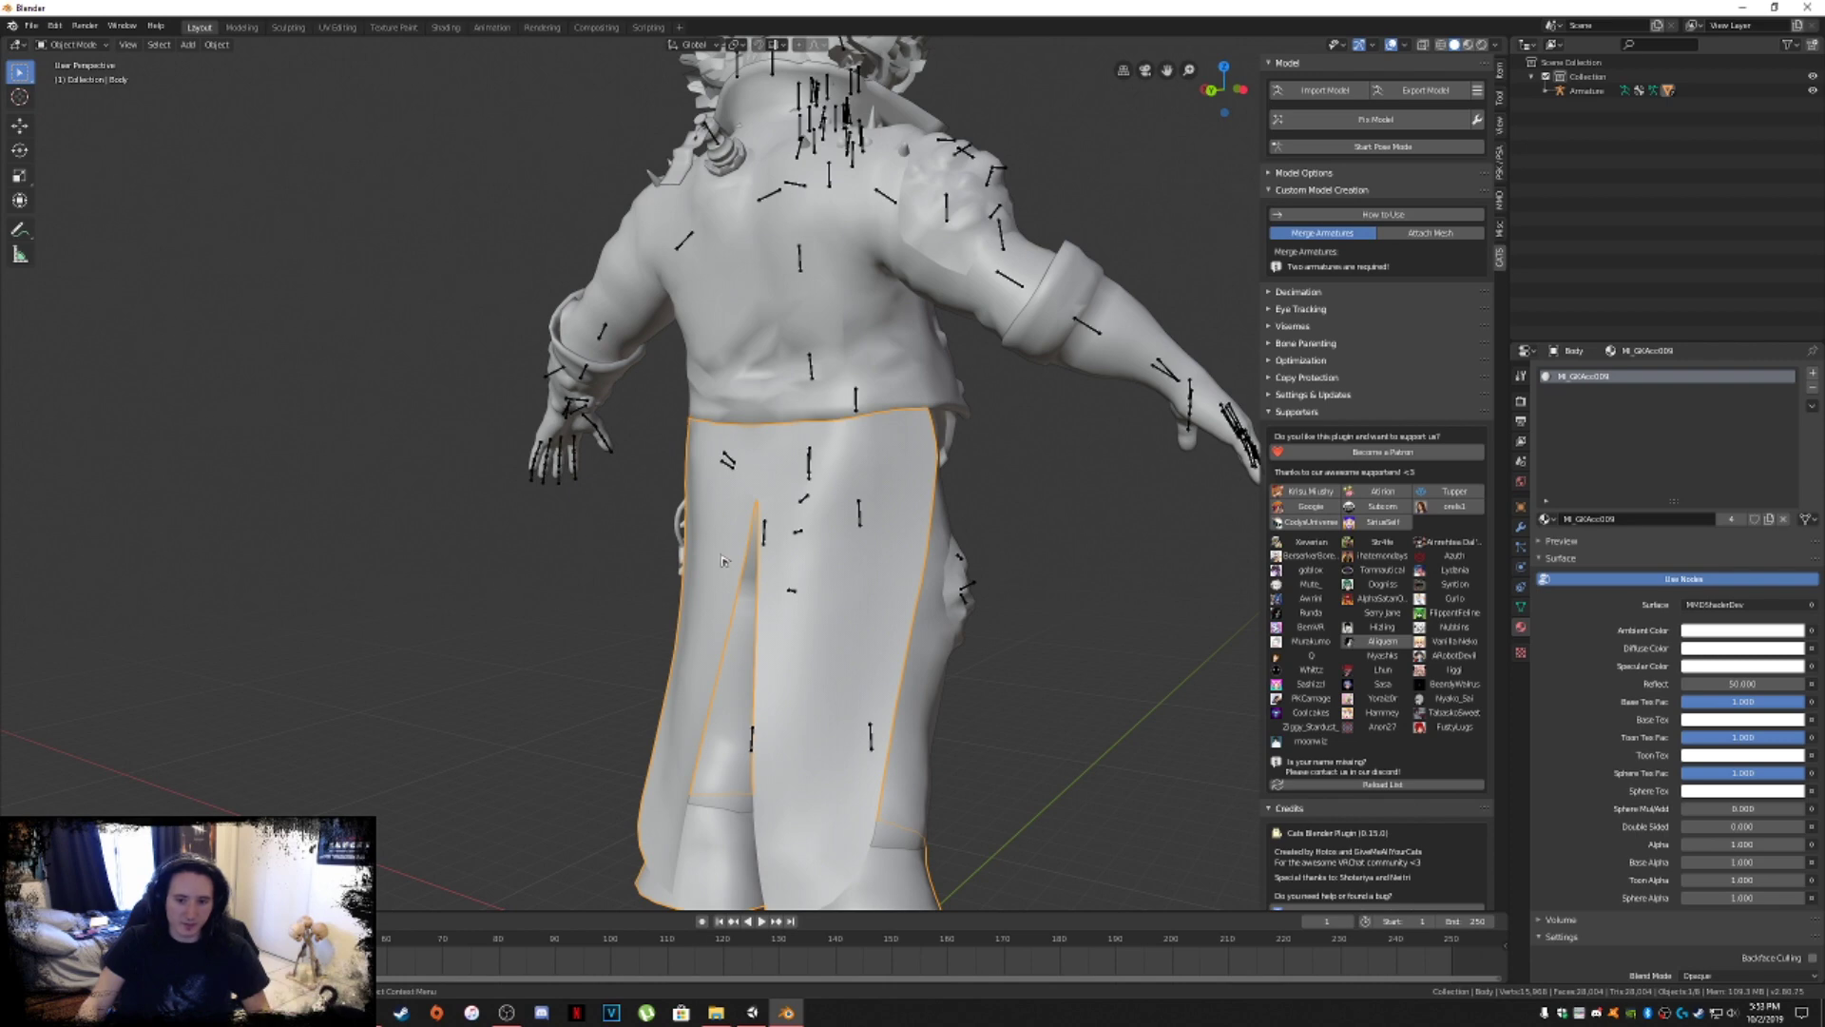
scroll(722, 561, down, 5)
middle_drag(722, 561, 856, 701)
scroll(856, 701, up, 2)
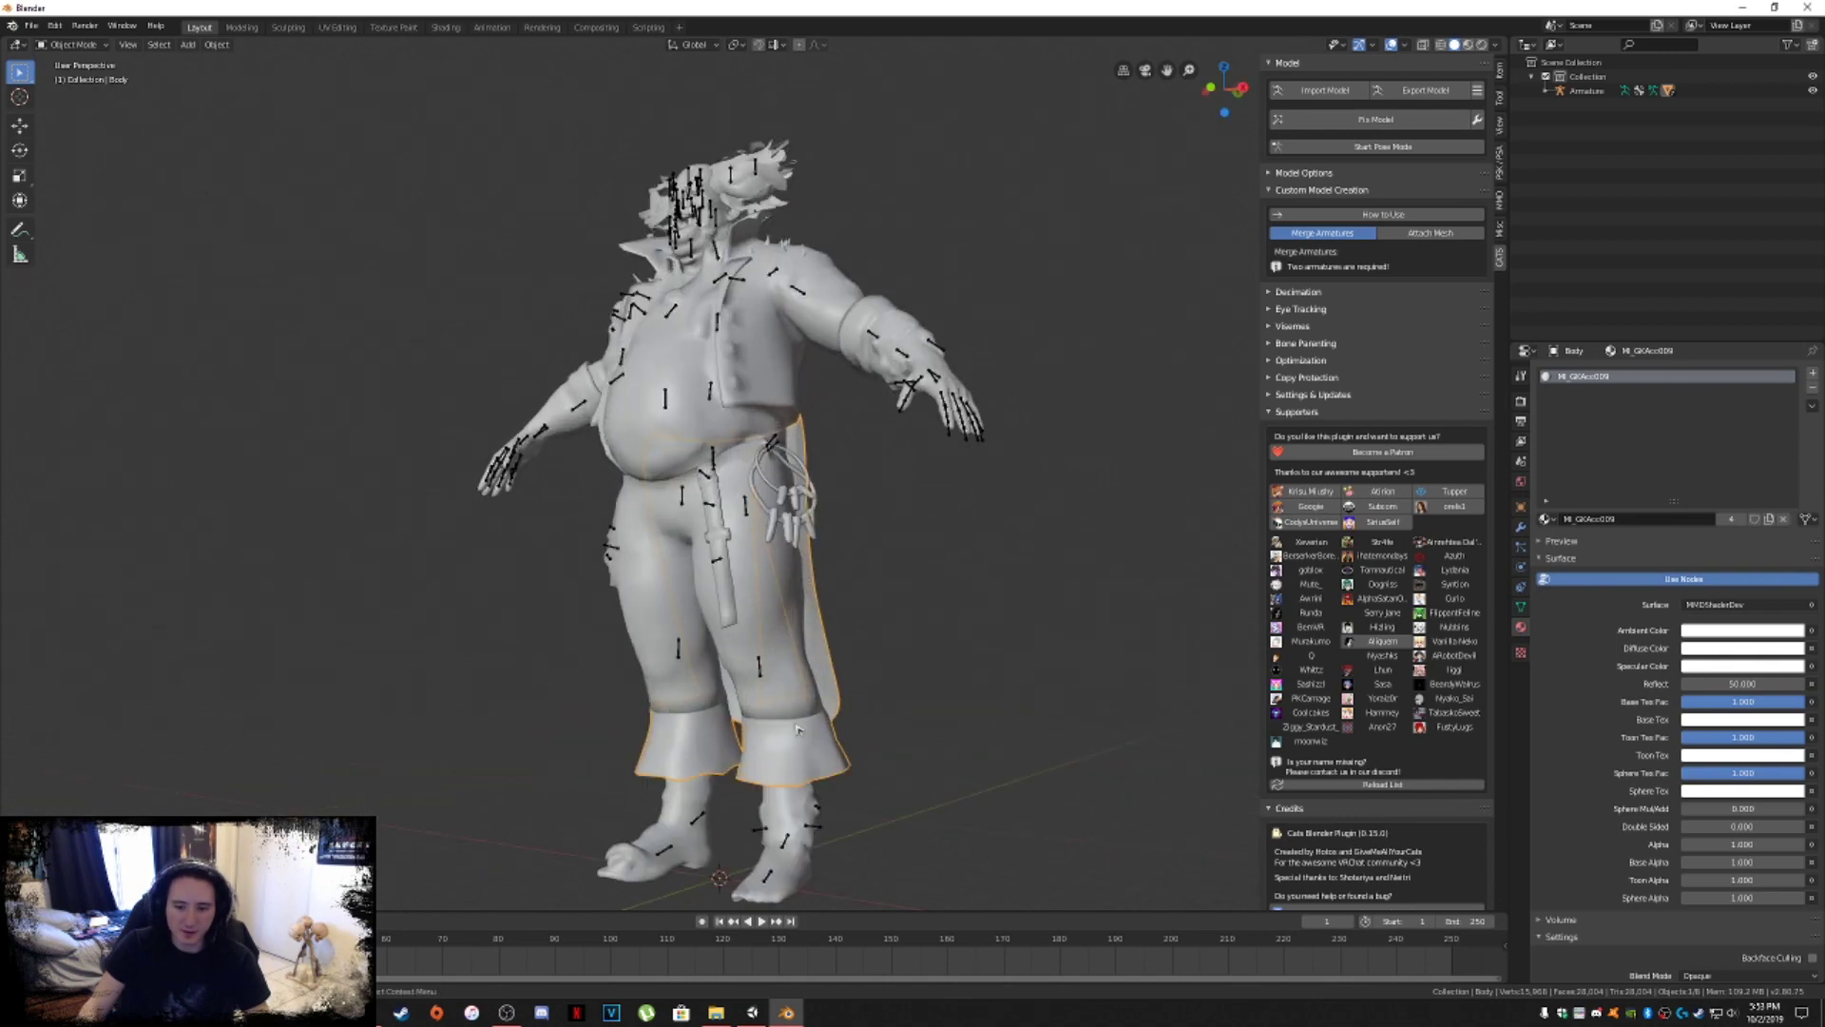
middle_drag(730, 768, 565, 679)
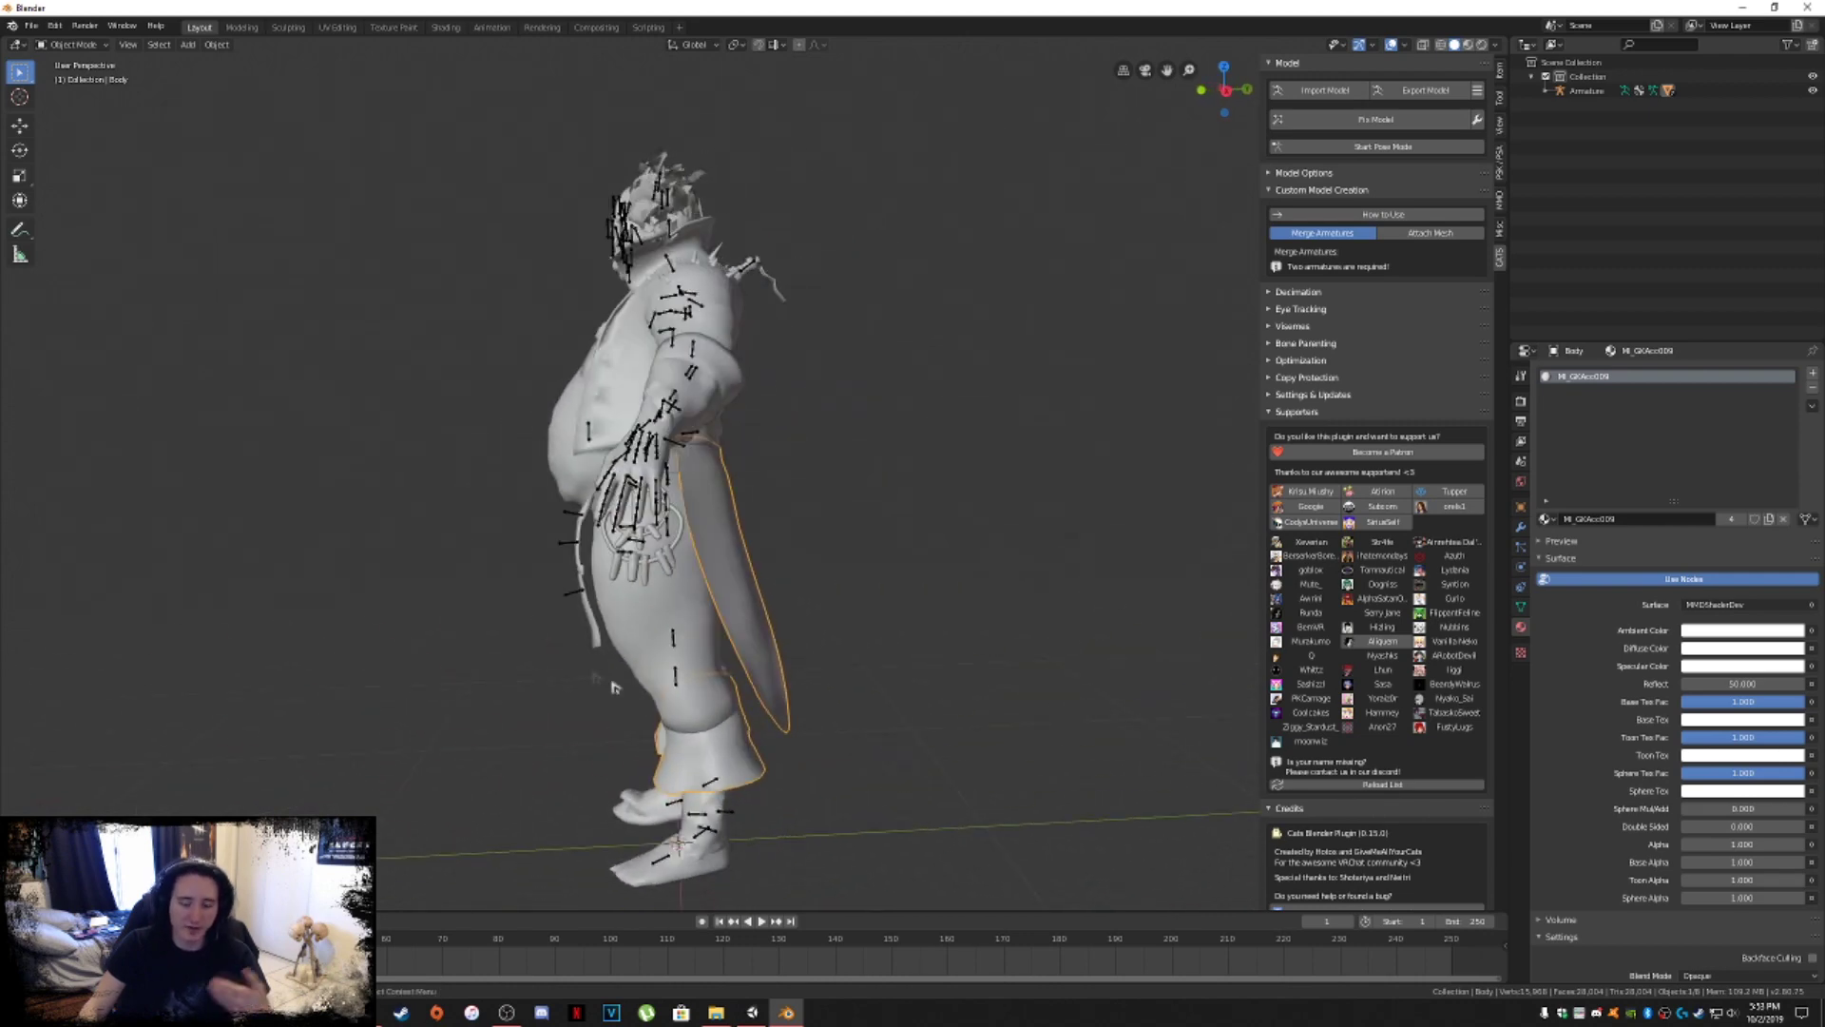
middle_drag(584, 673, 728, 639)
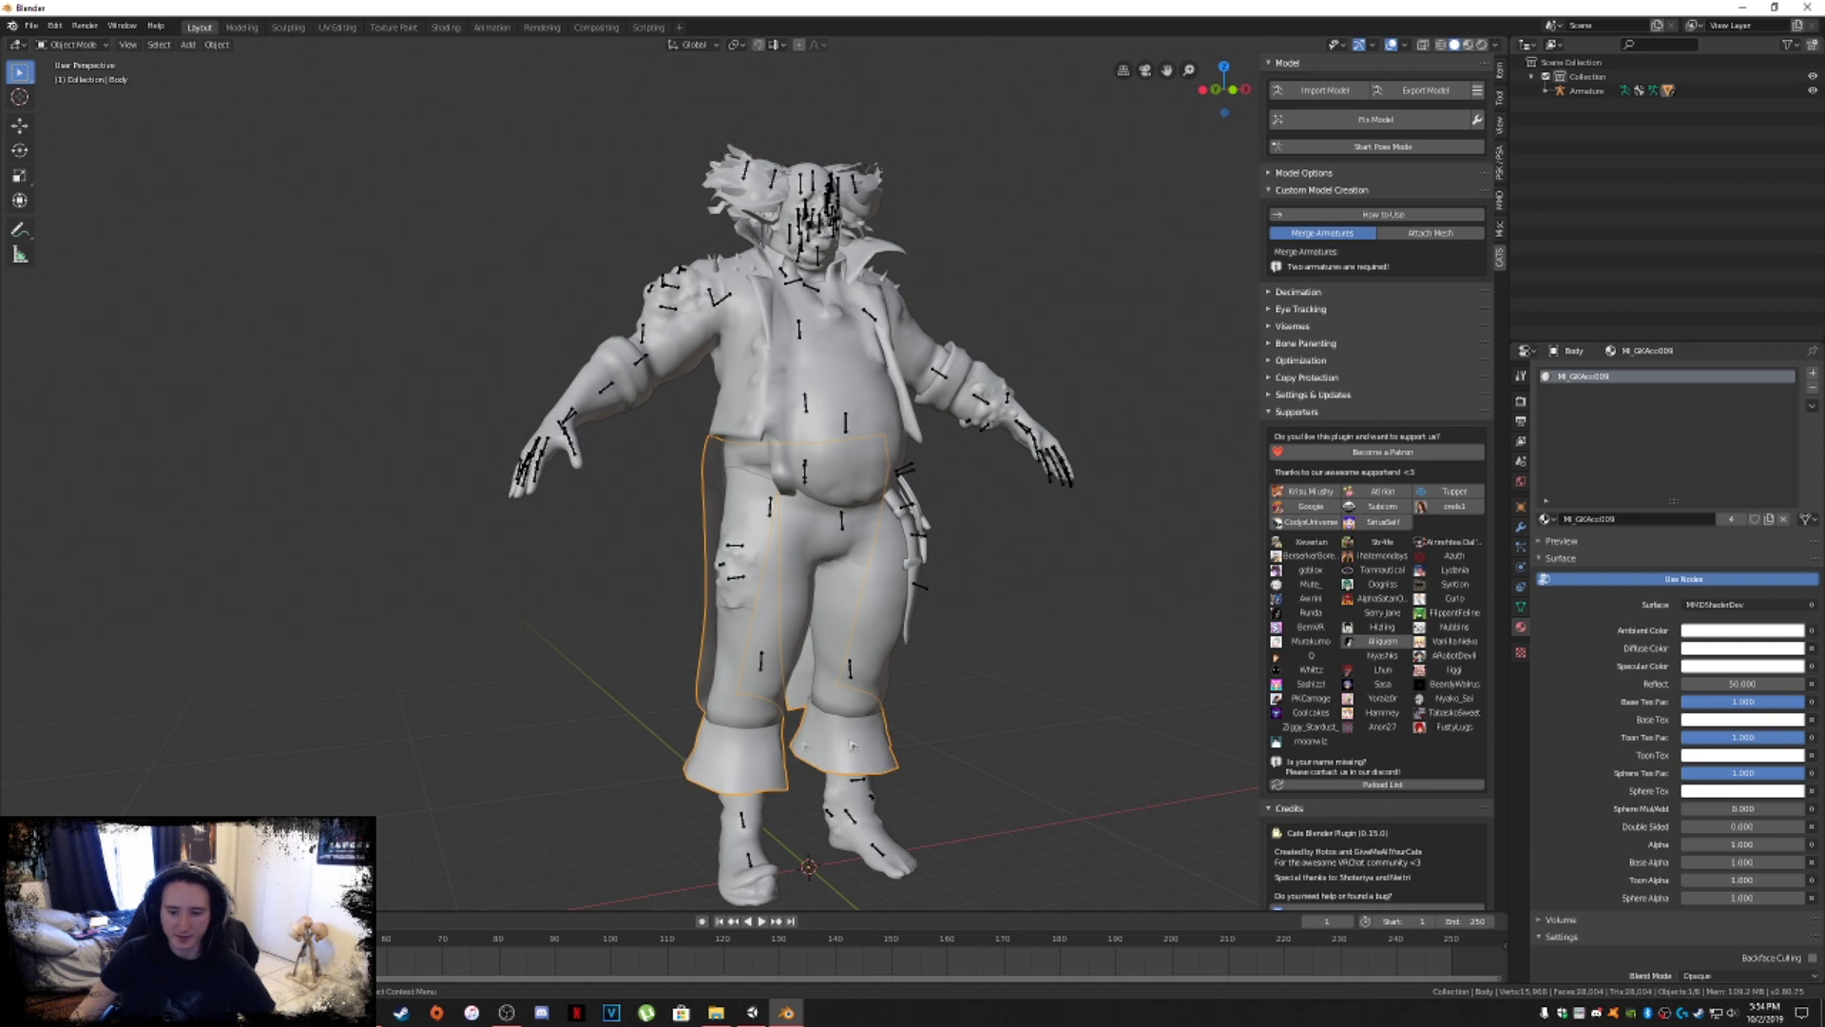
In Edit Mode, separate the coat piece By Loose Parts, then return to Object Mode.
click(72, 45)
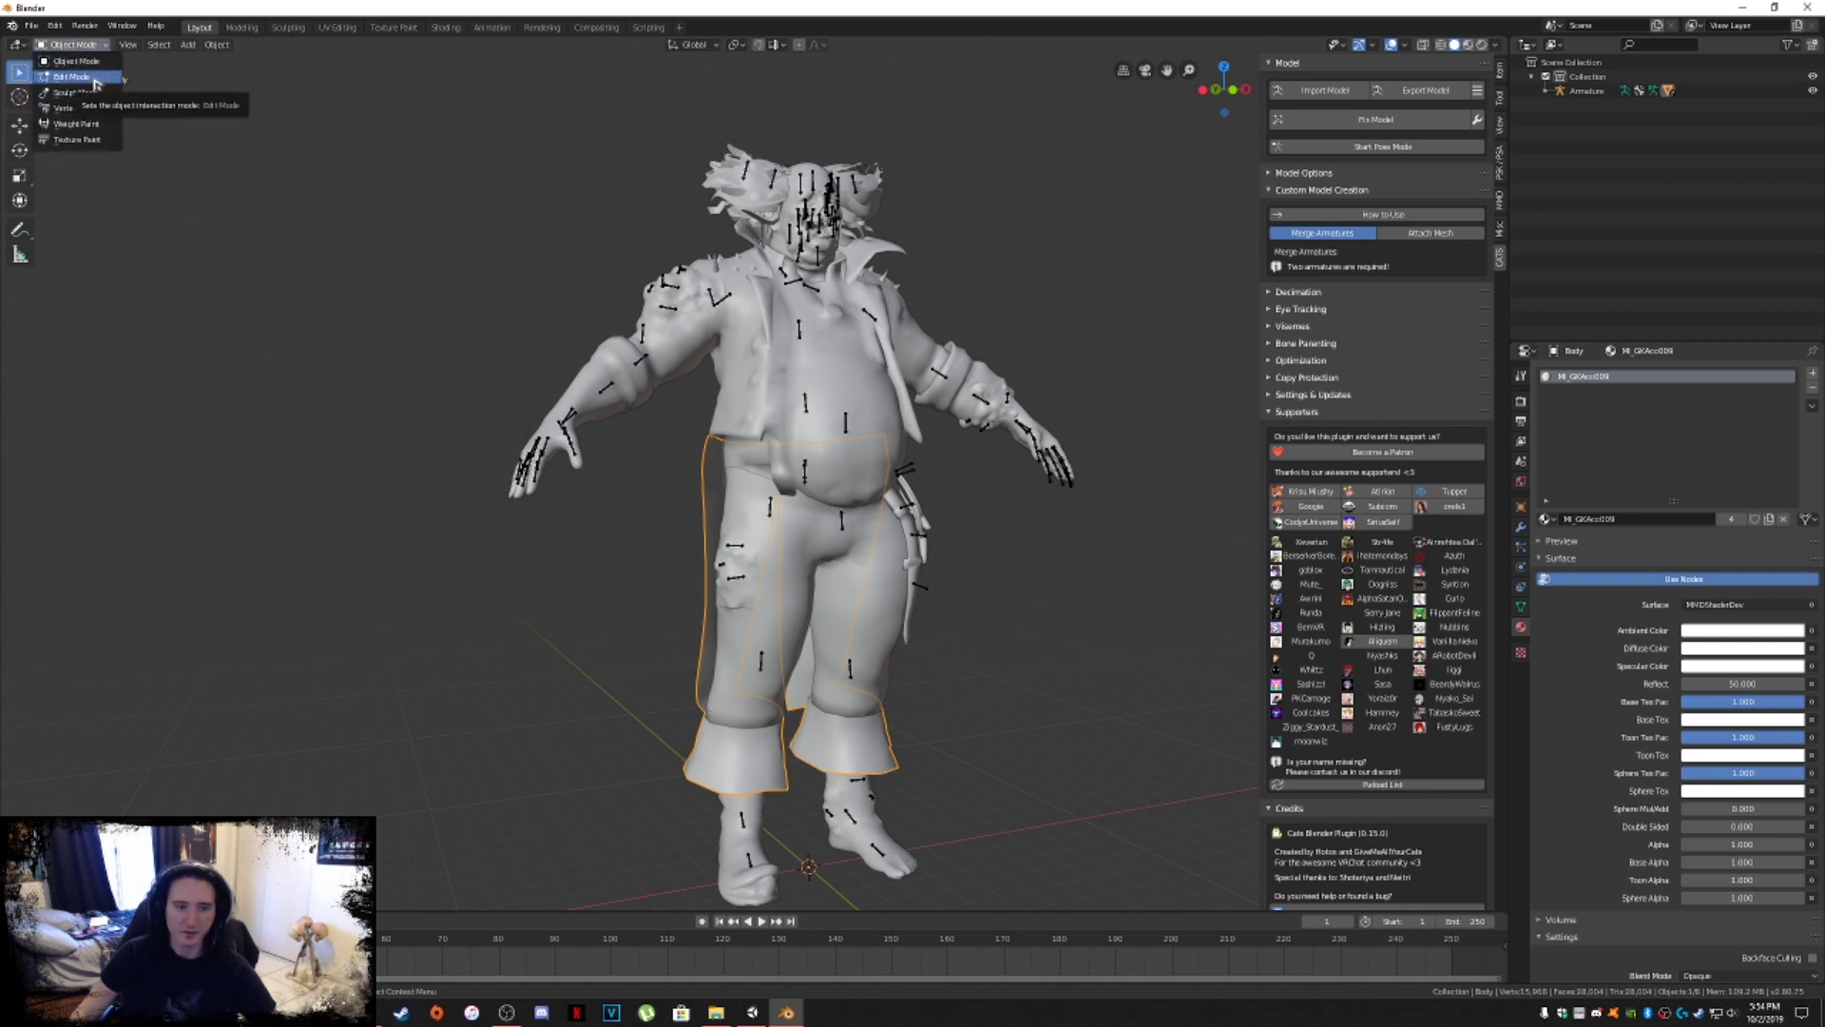
click(72, 76)
key(p)
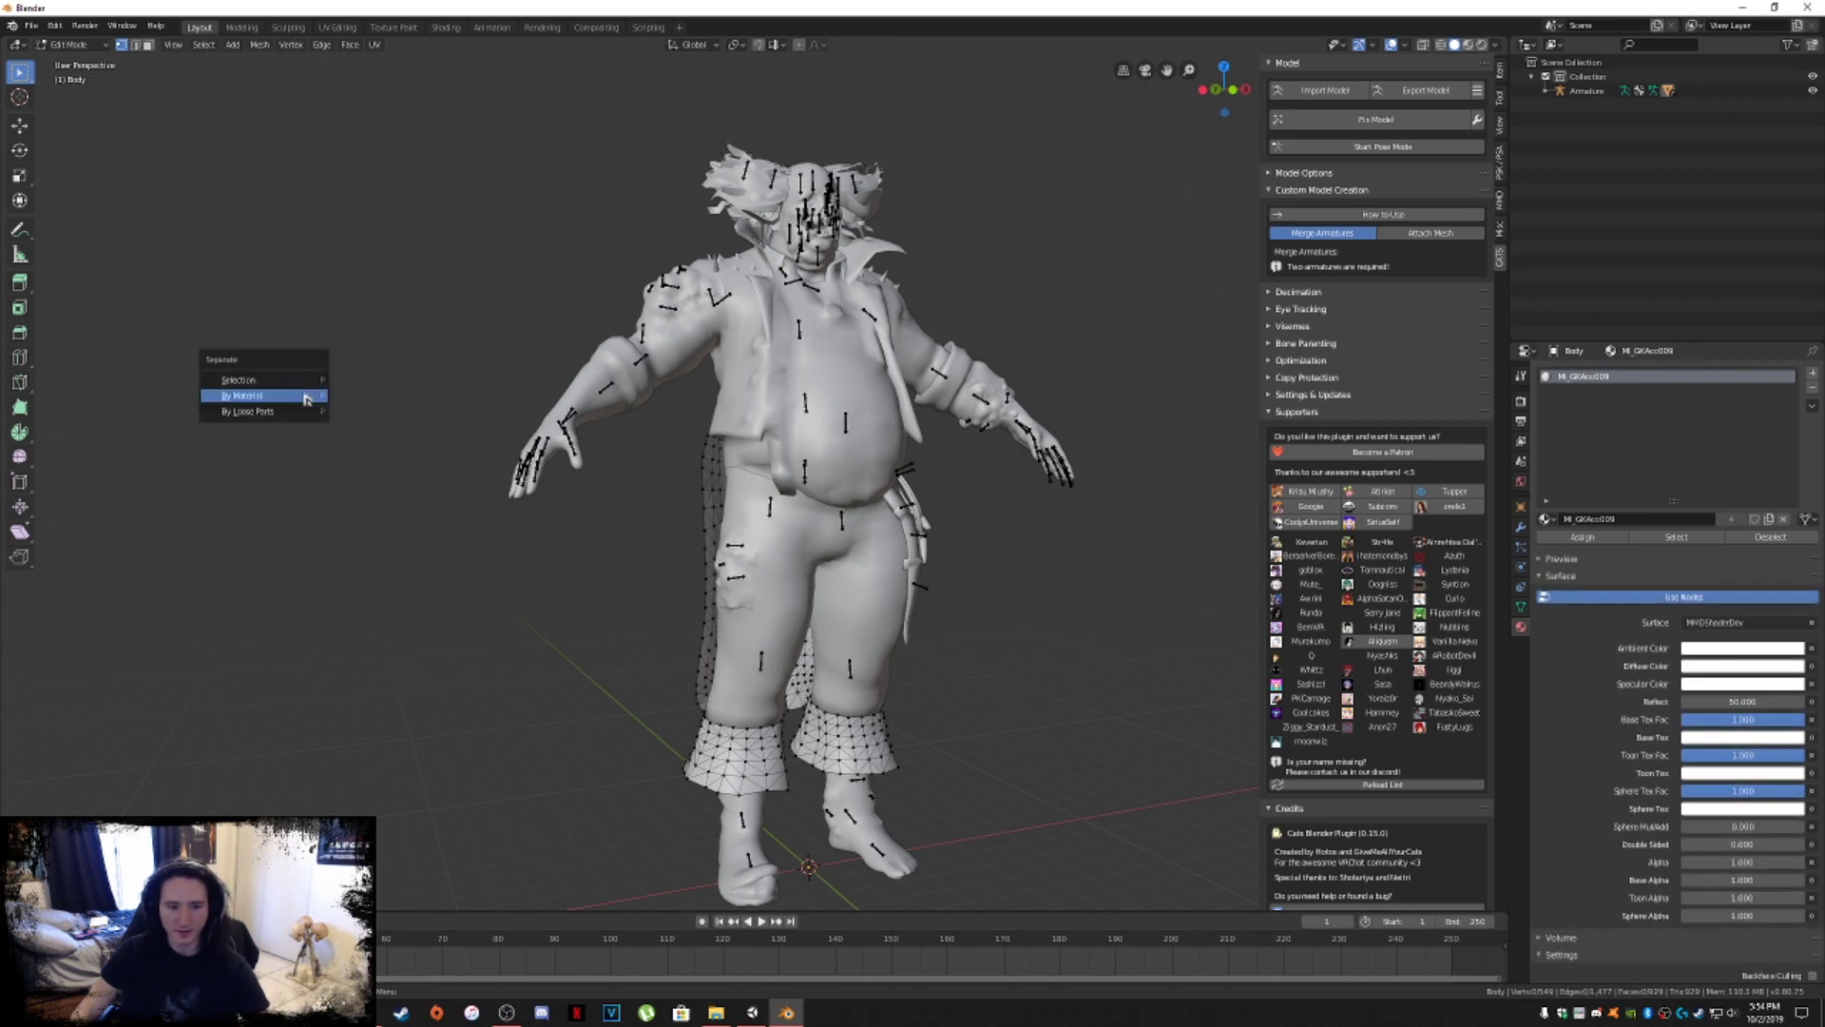
click(284, 411)
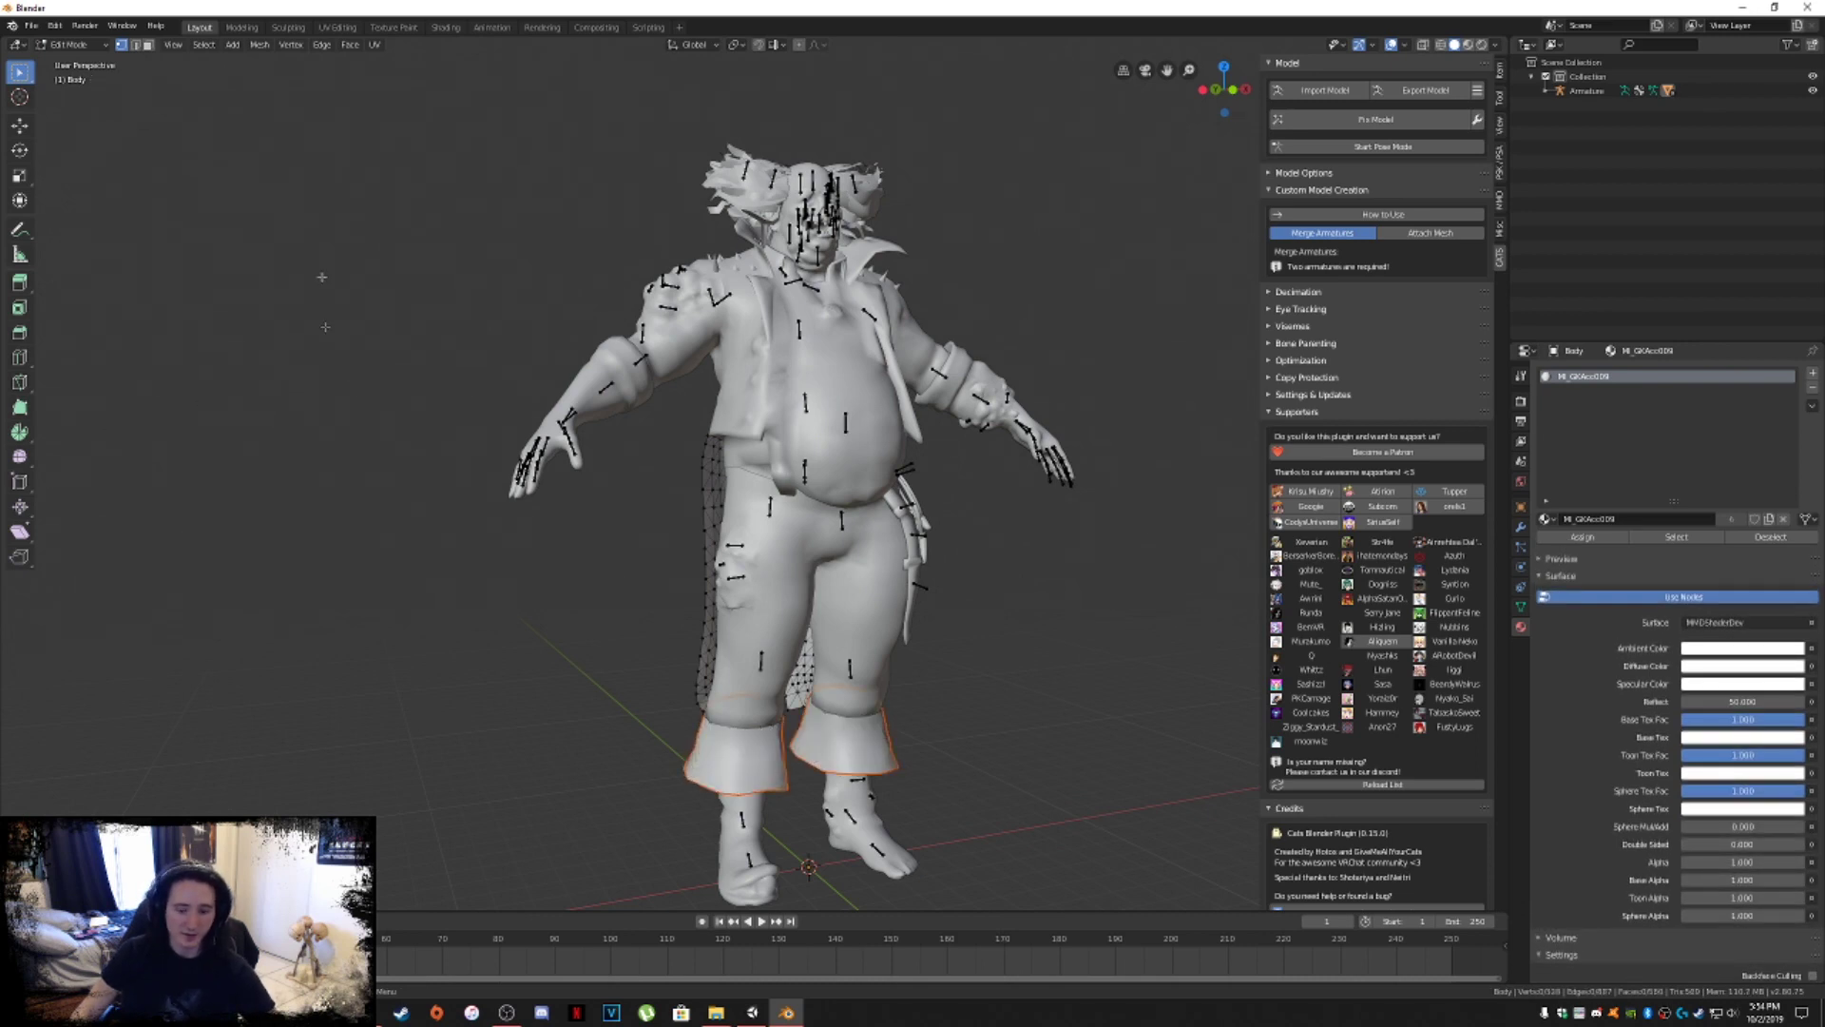
click(100, 48)
click(72, 59)
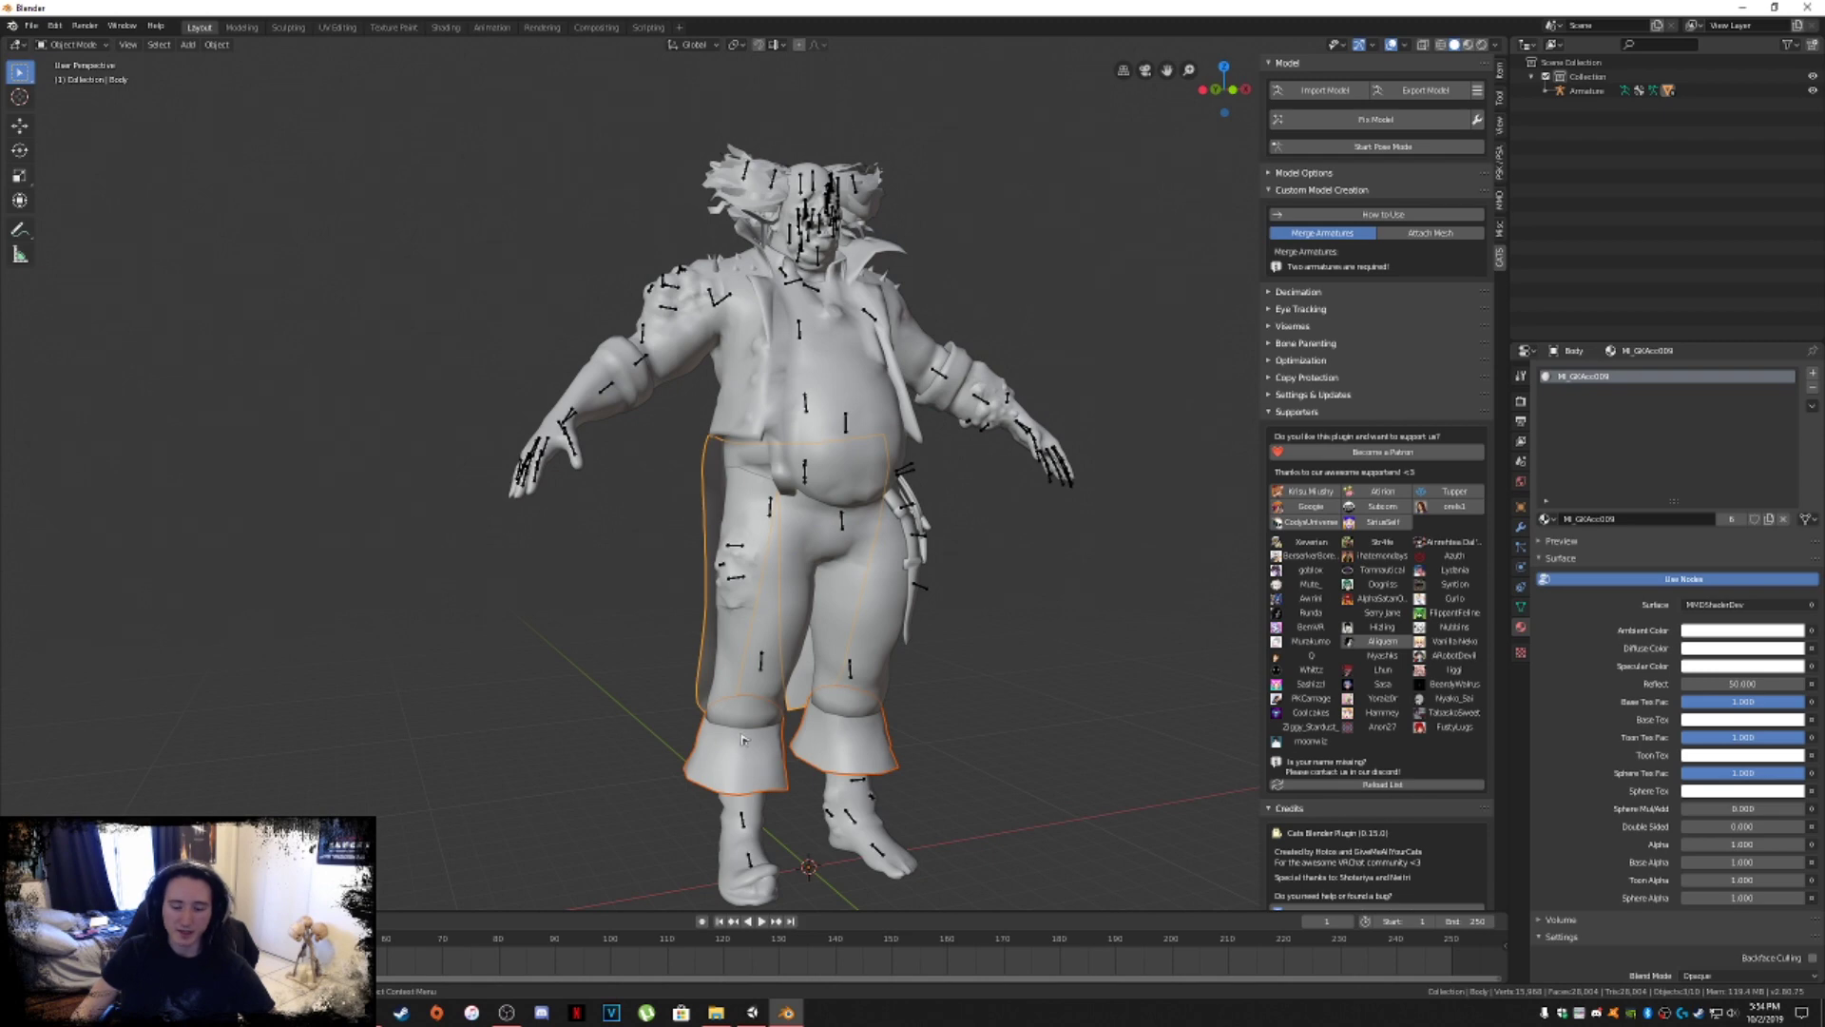
Select the trouser cuffs (Body.007) and coat tail from several angles to confirm they're separate.
click(699, 743)
middle_drag(700, 743, 766, 764)
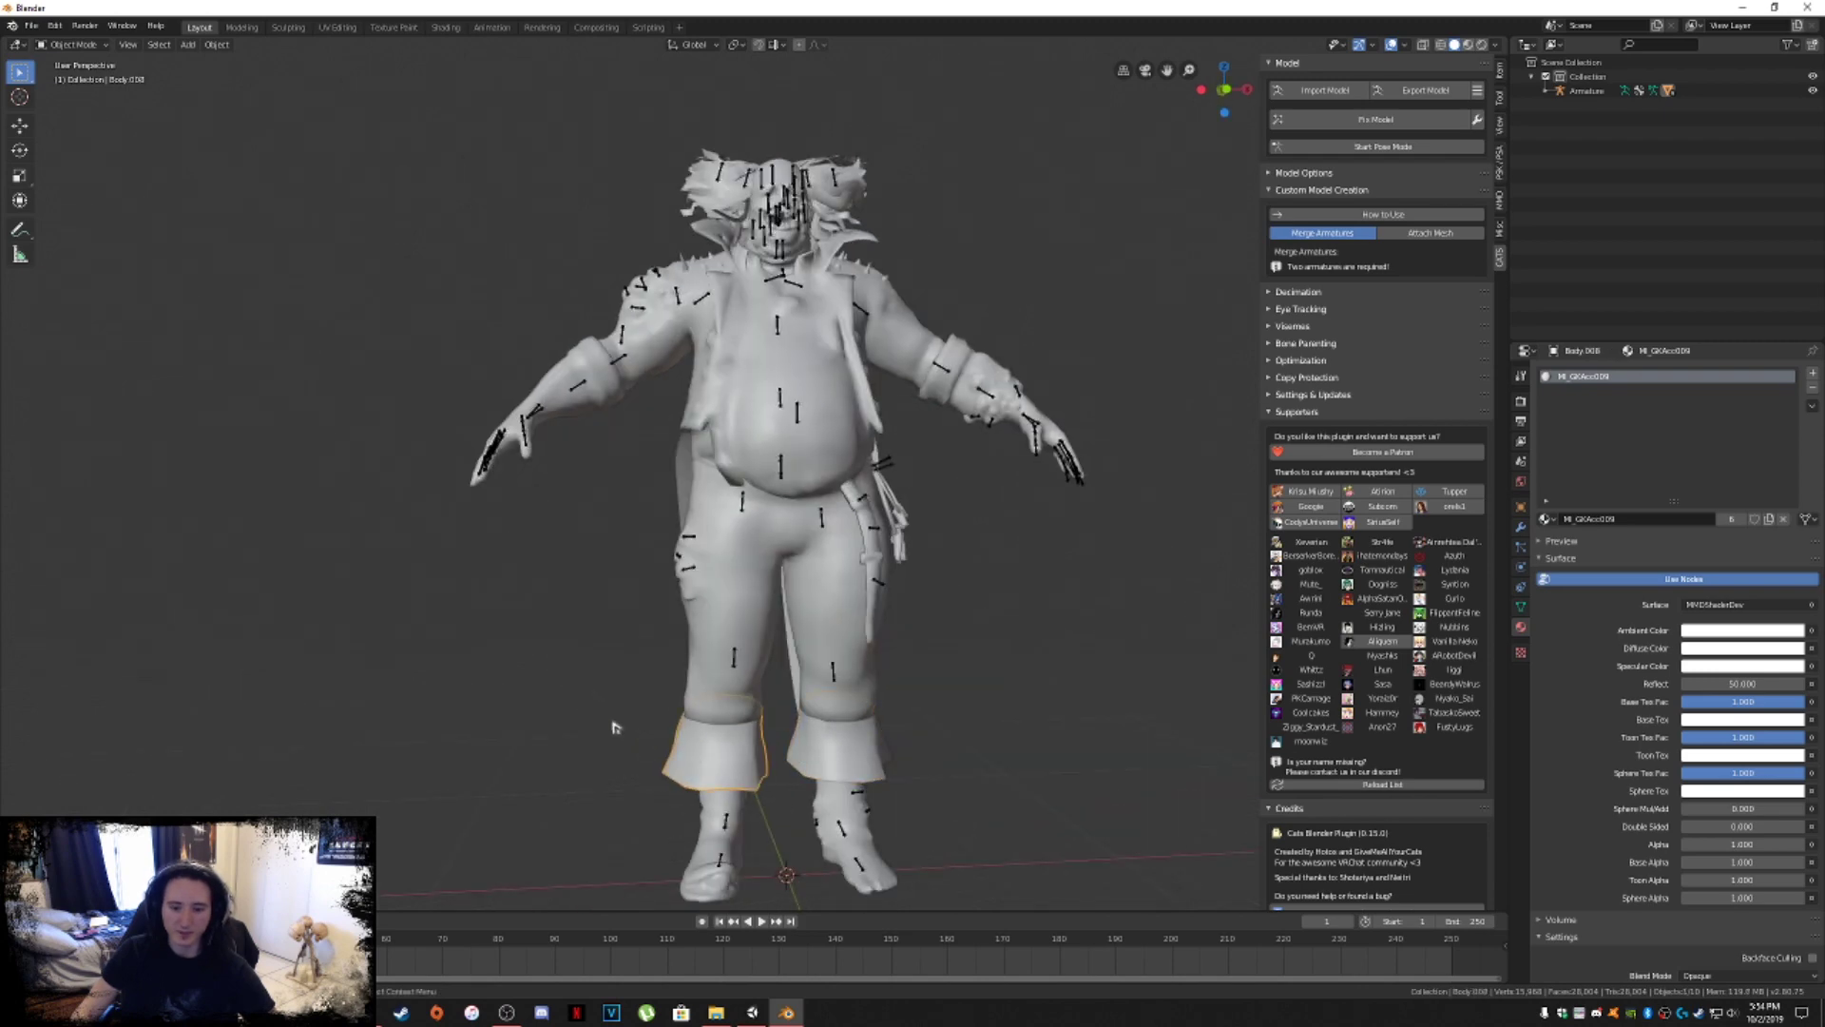
middle_drag(612, 725, 740, 576)
click(741, 576)
mouse_move(657, 644)
middle_down()
mouse_move(732, 638)
mouse_move(650, 631)
middle_up()
click(834, 749)
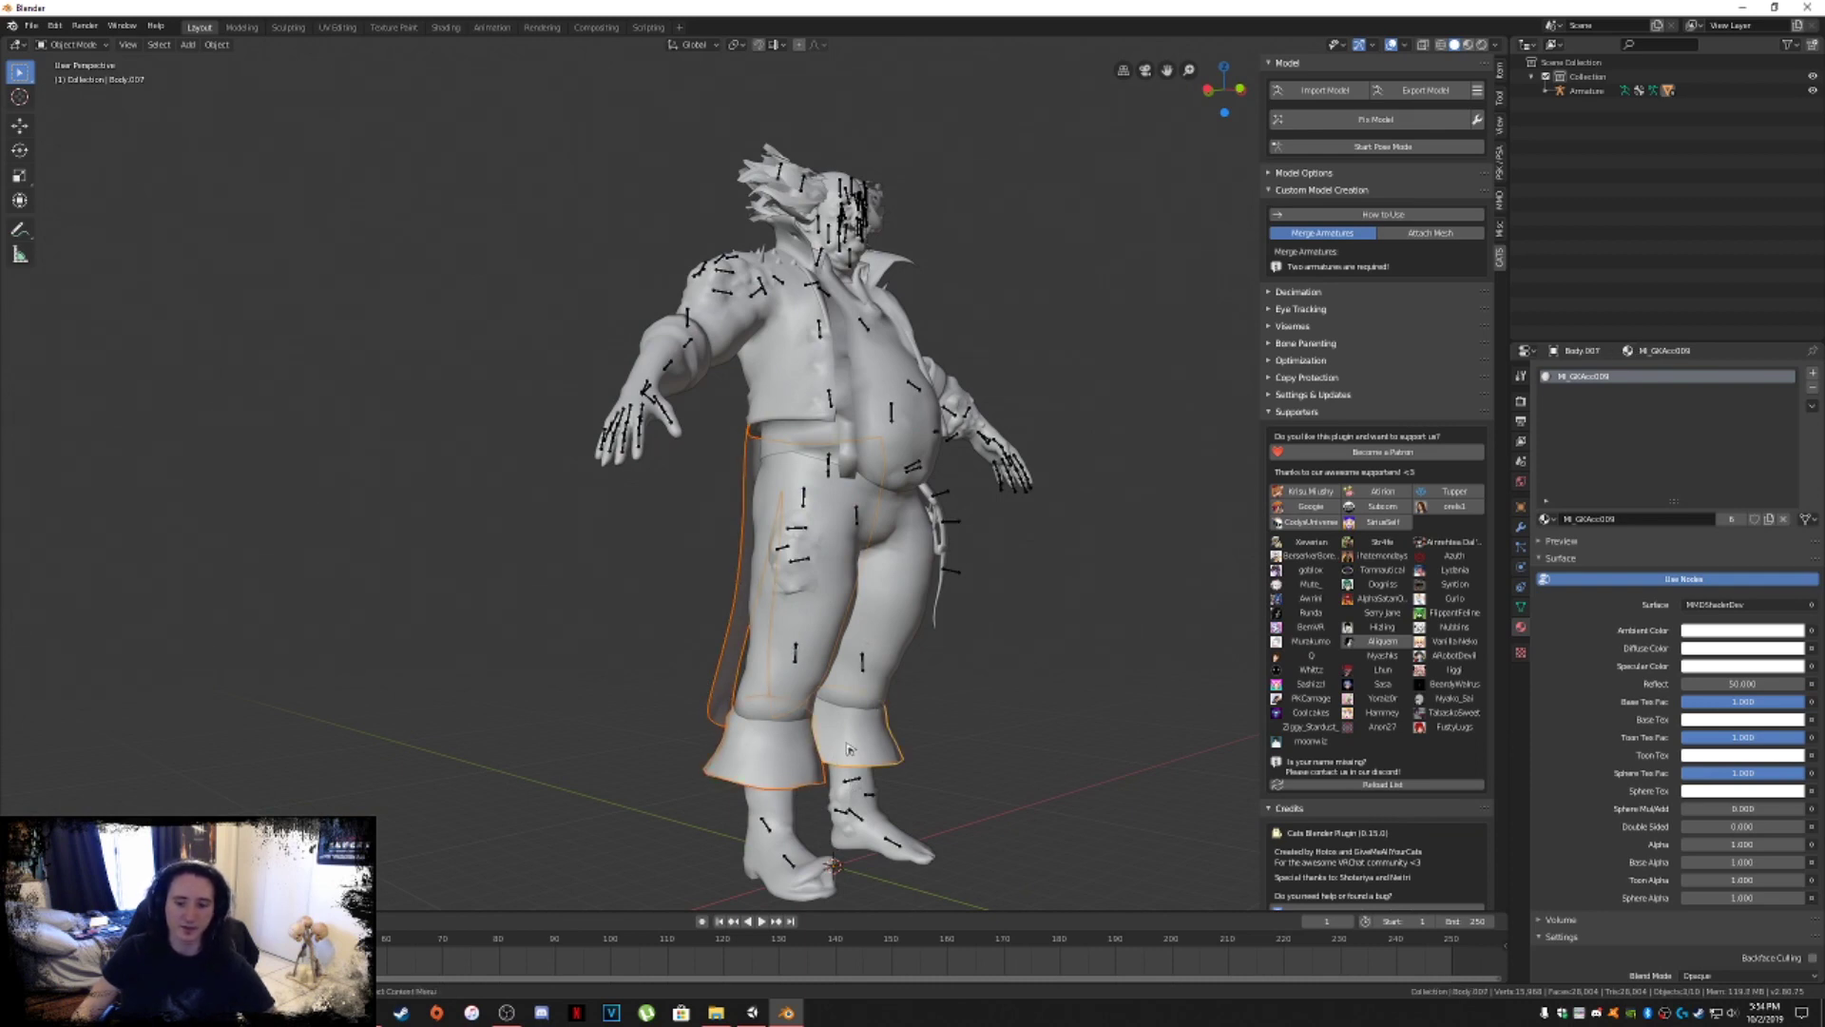
middle_drag(849, 749, 806, 753)
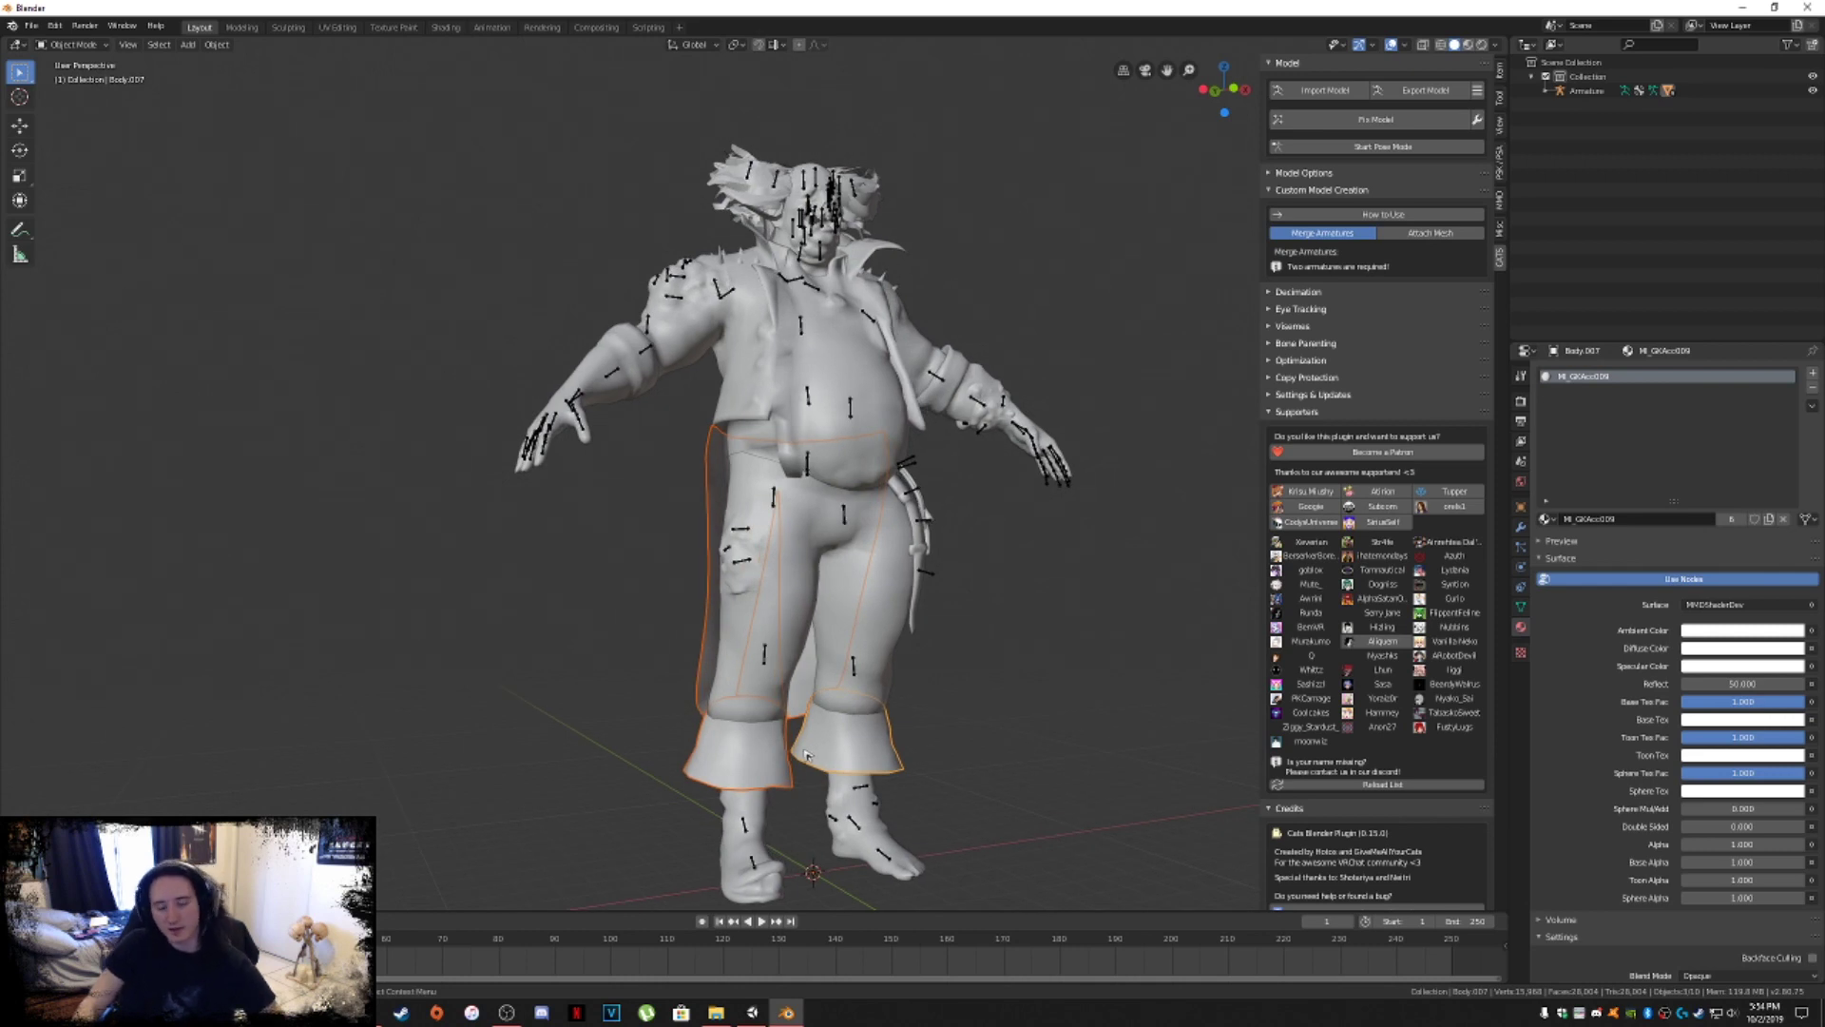
click(748, 768)
click(815, 751)
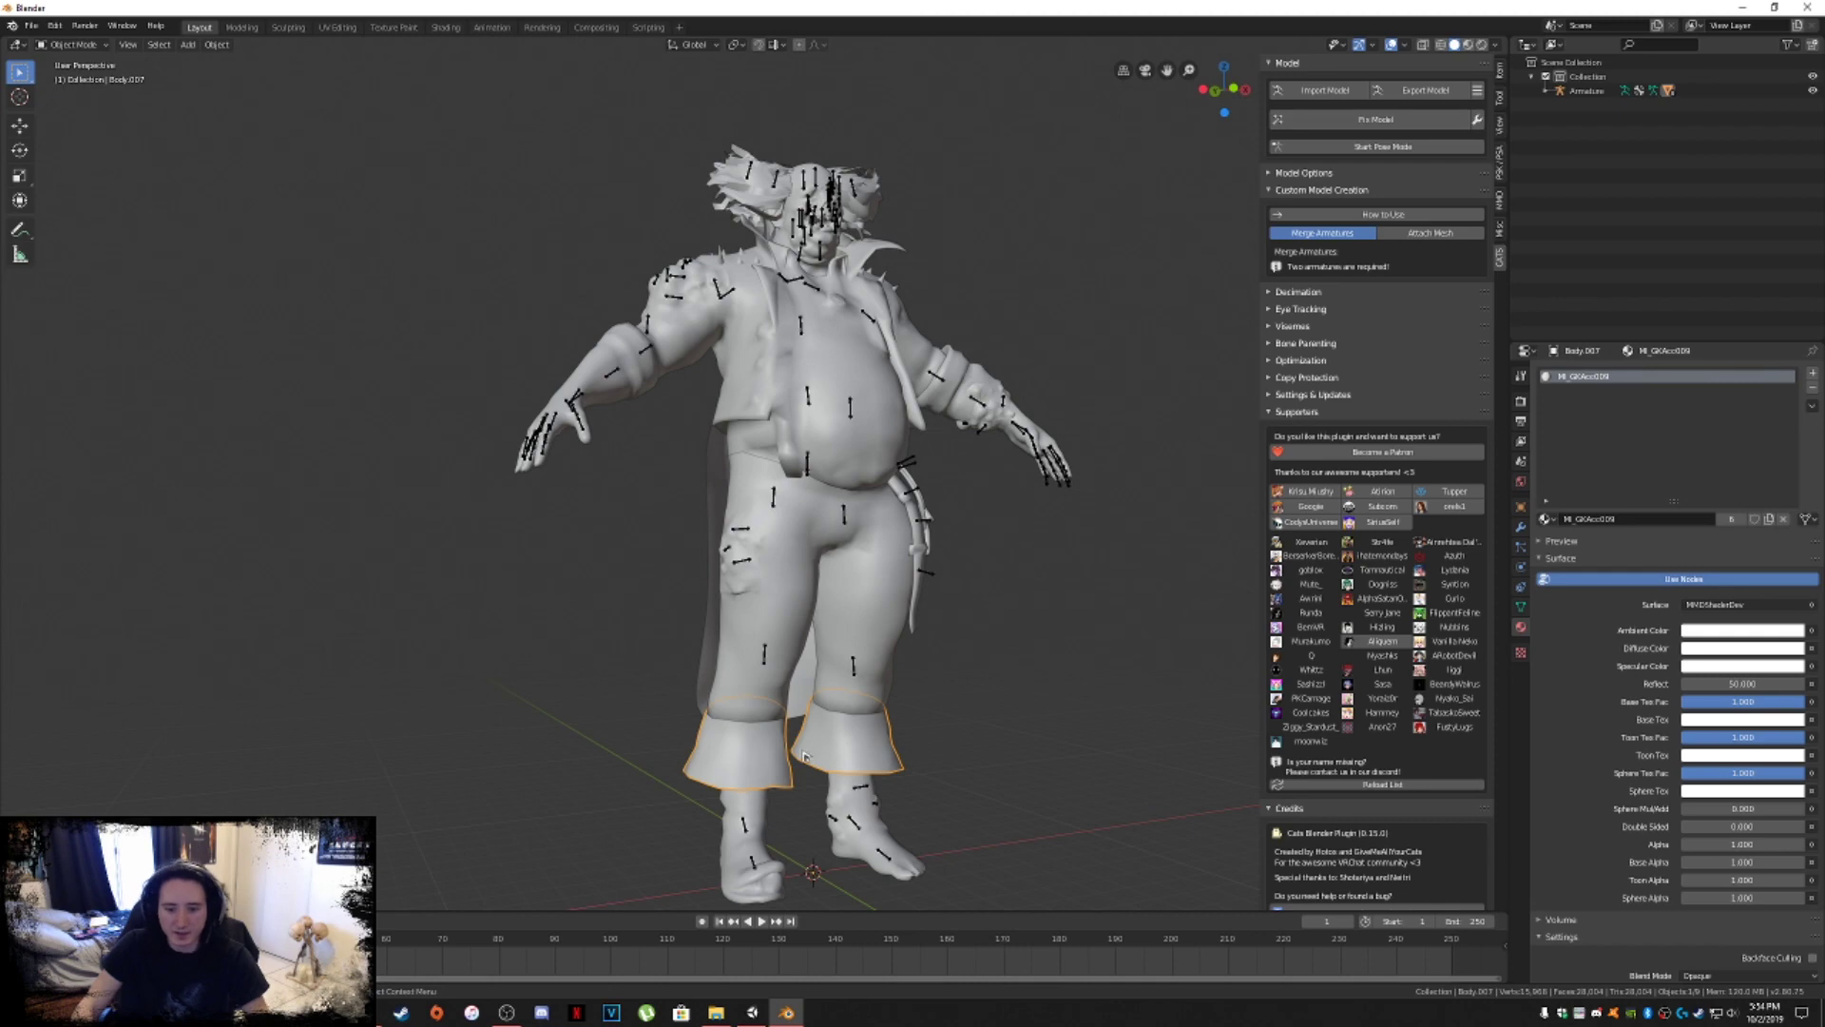
middle_drag(804, 756, 879, 766)
click(749, 649)
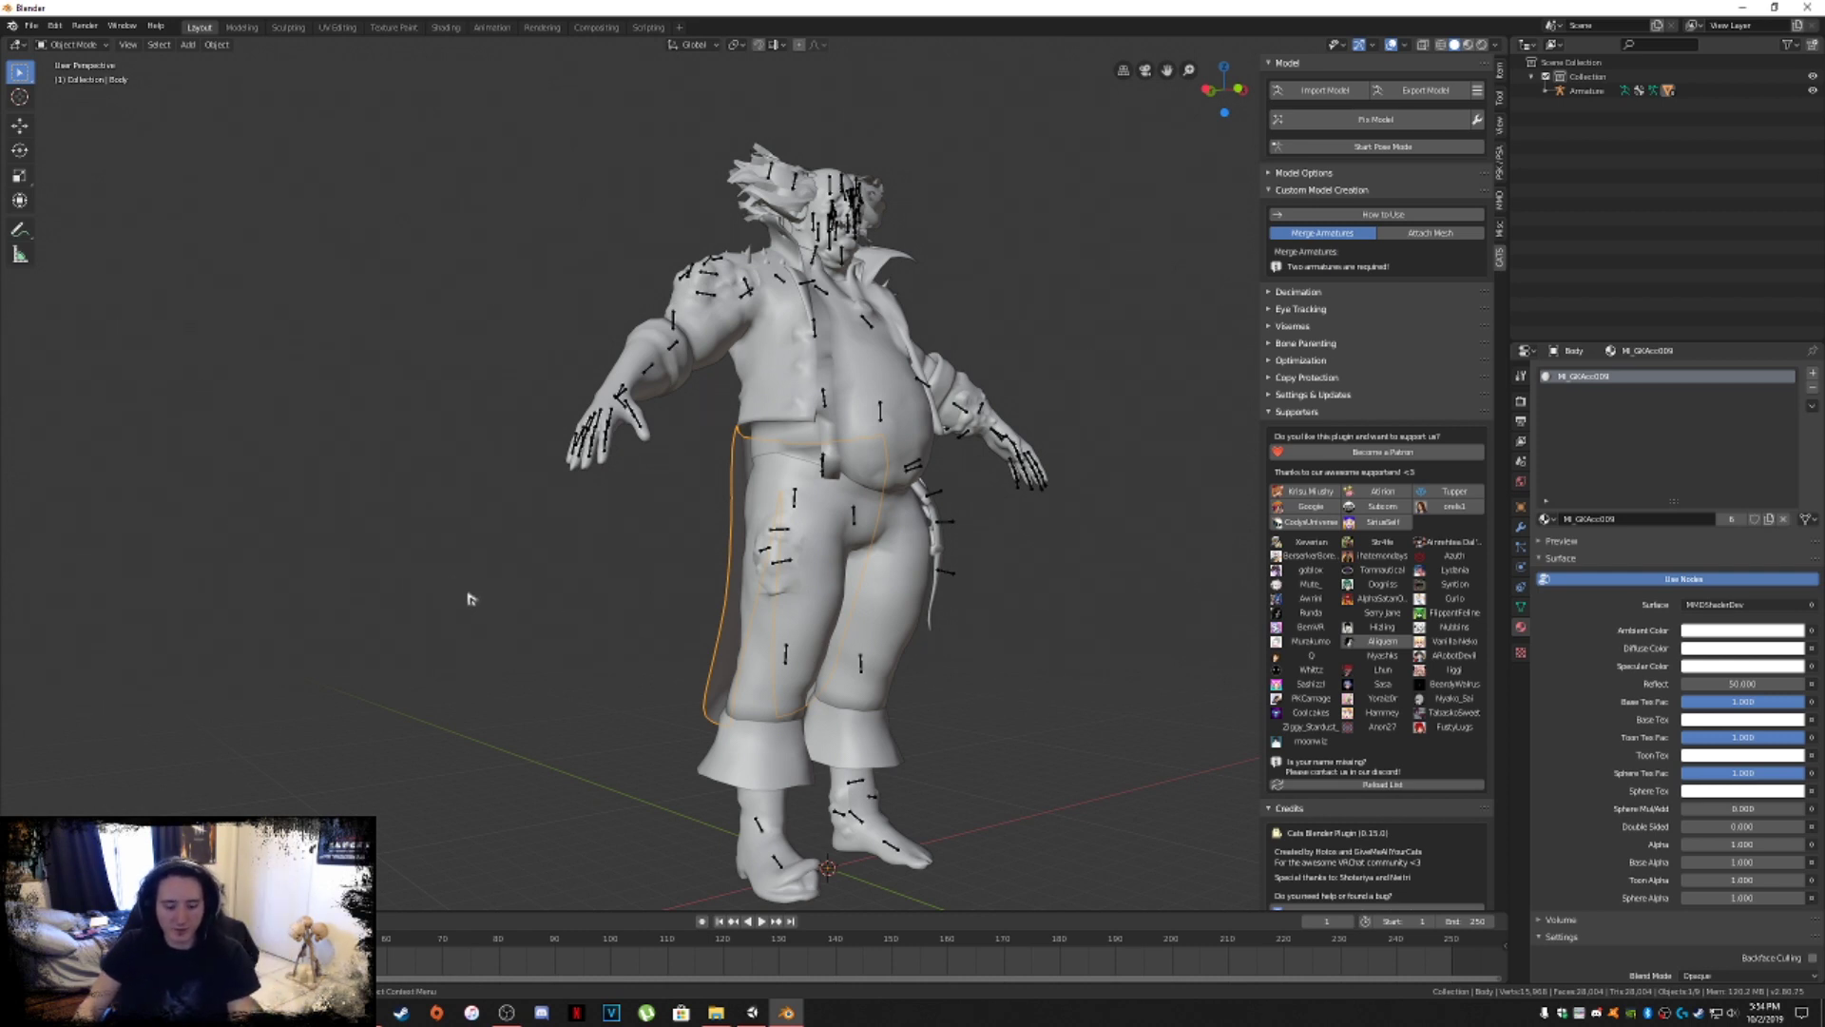
click(72, 45)
click(72, 76)
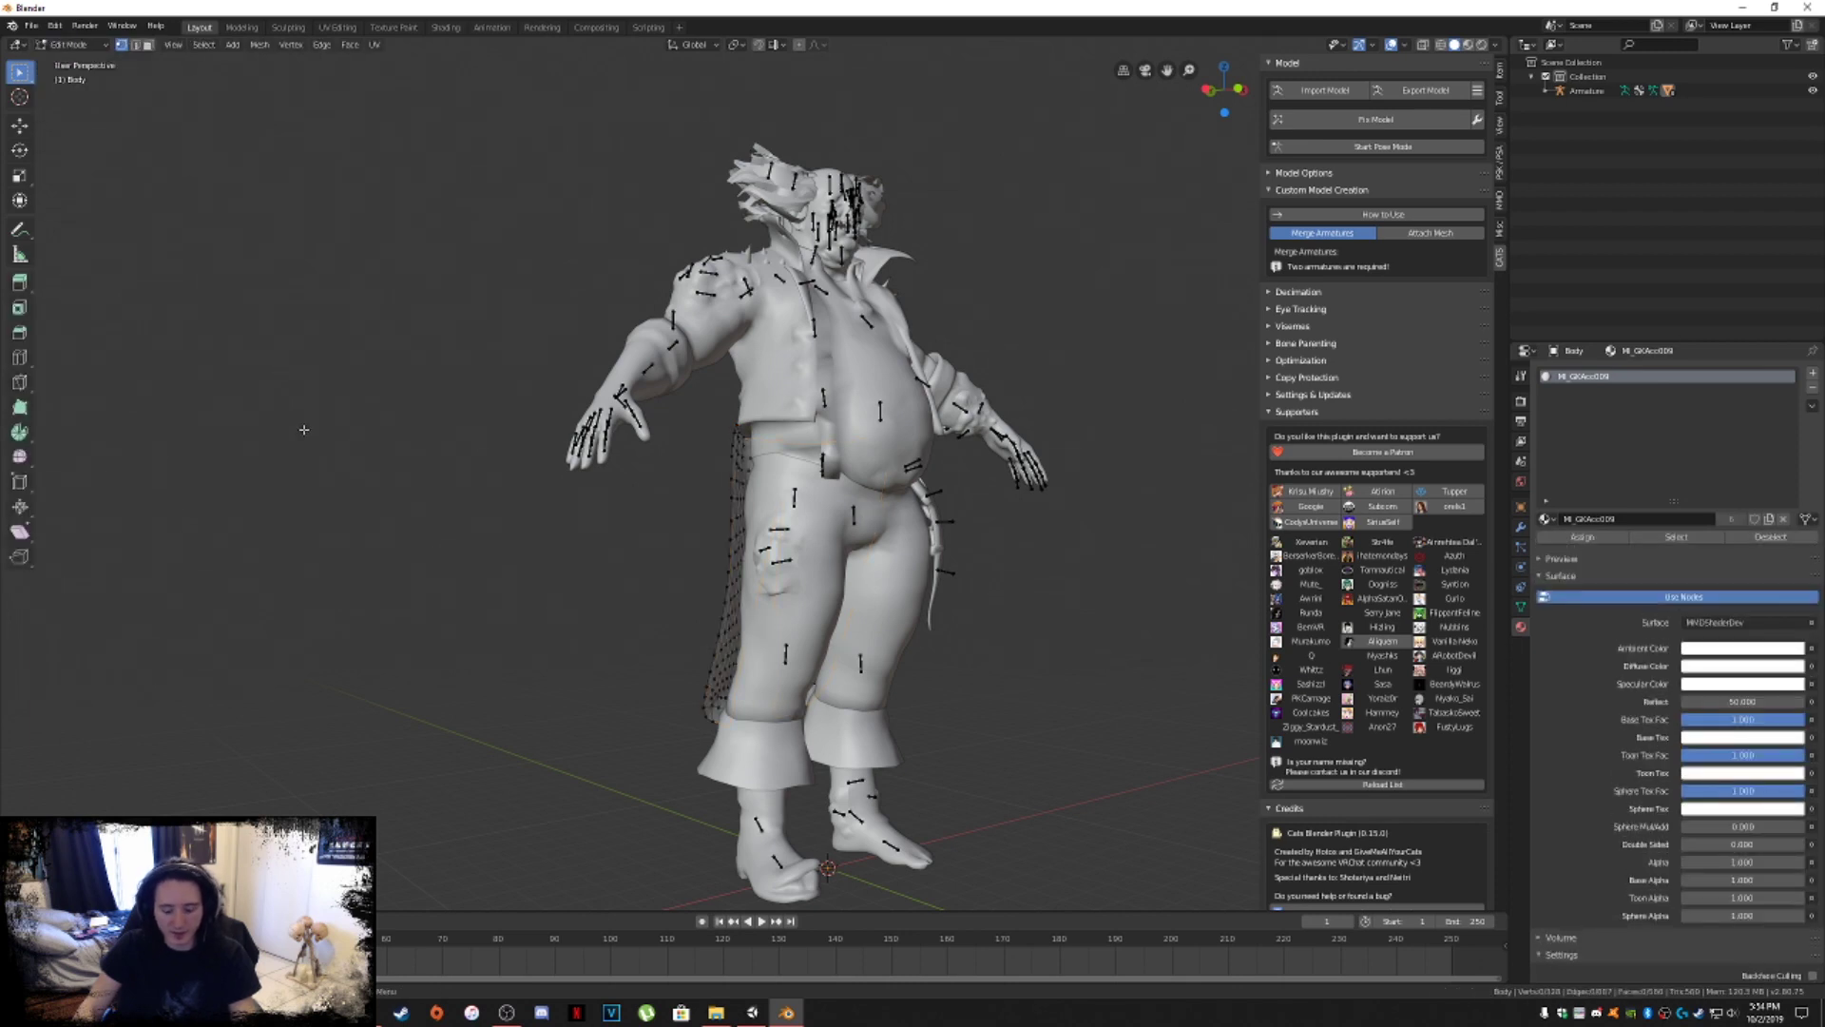
key(p)
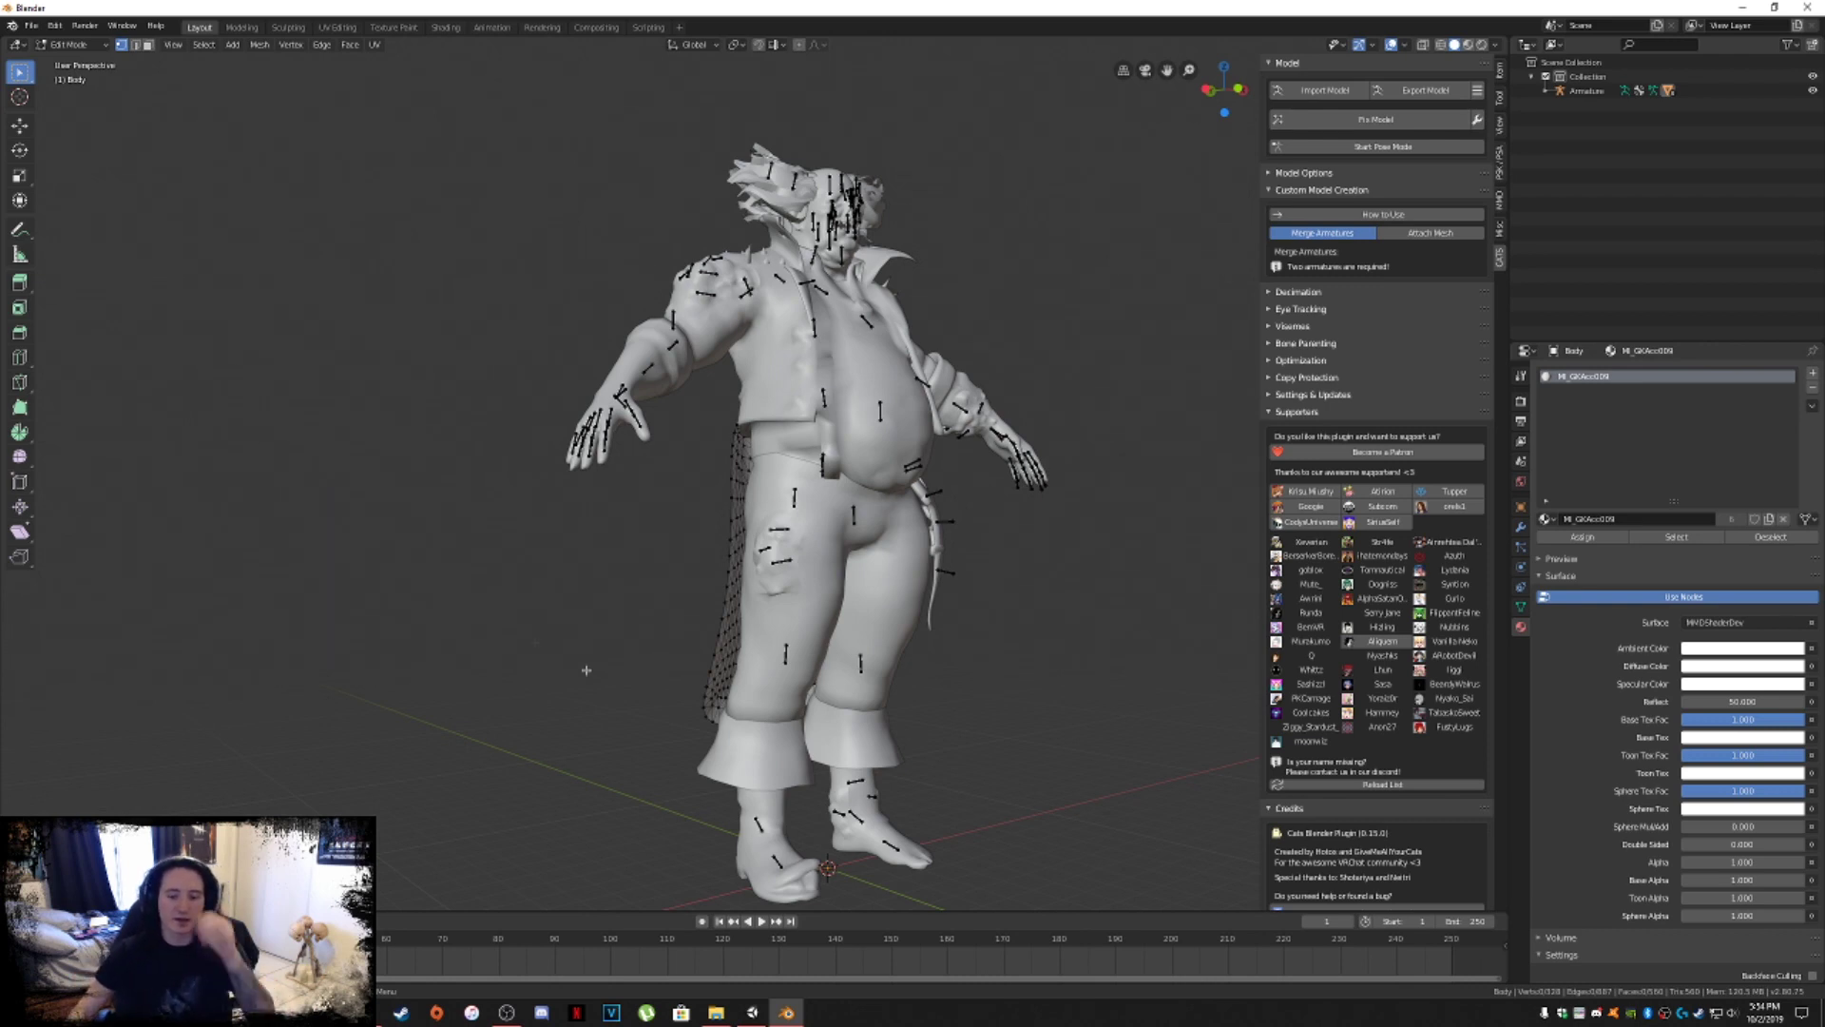
click(71, 45)
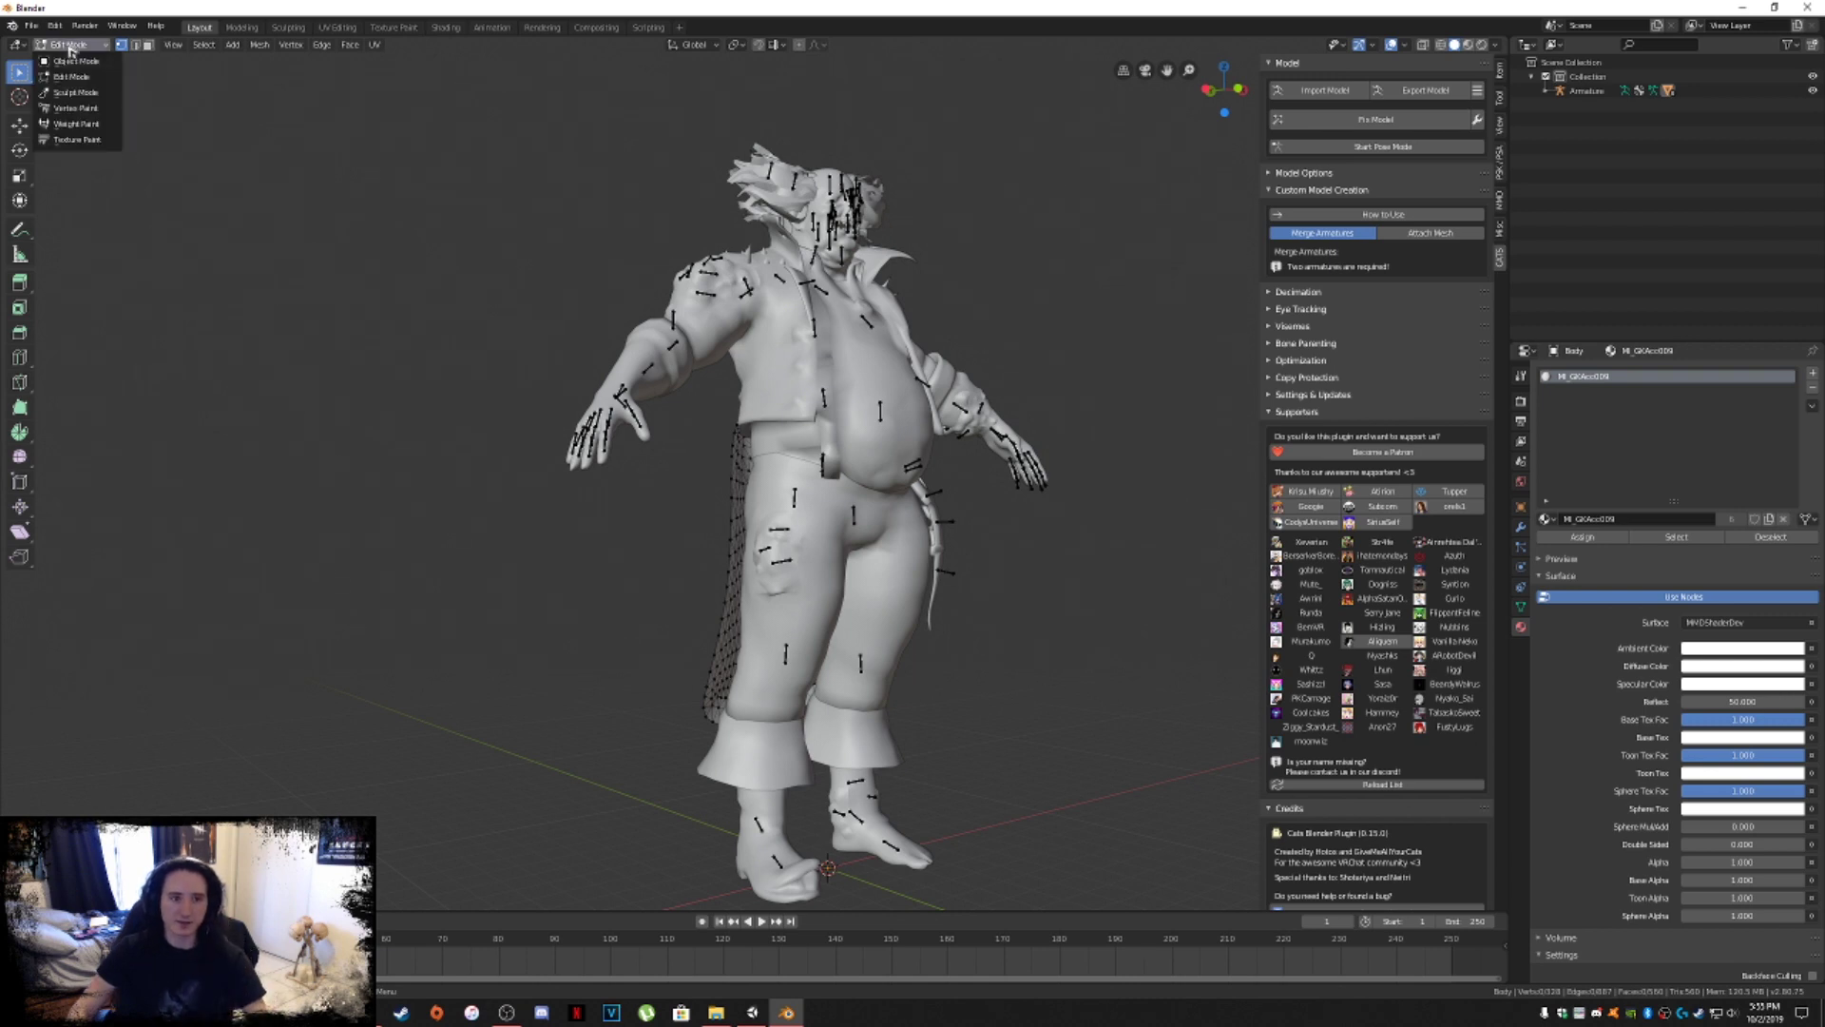
click(67, 61)
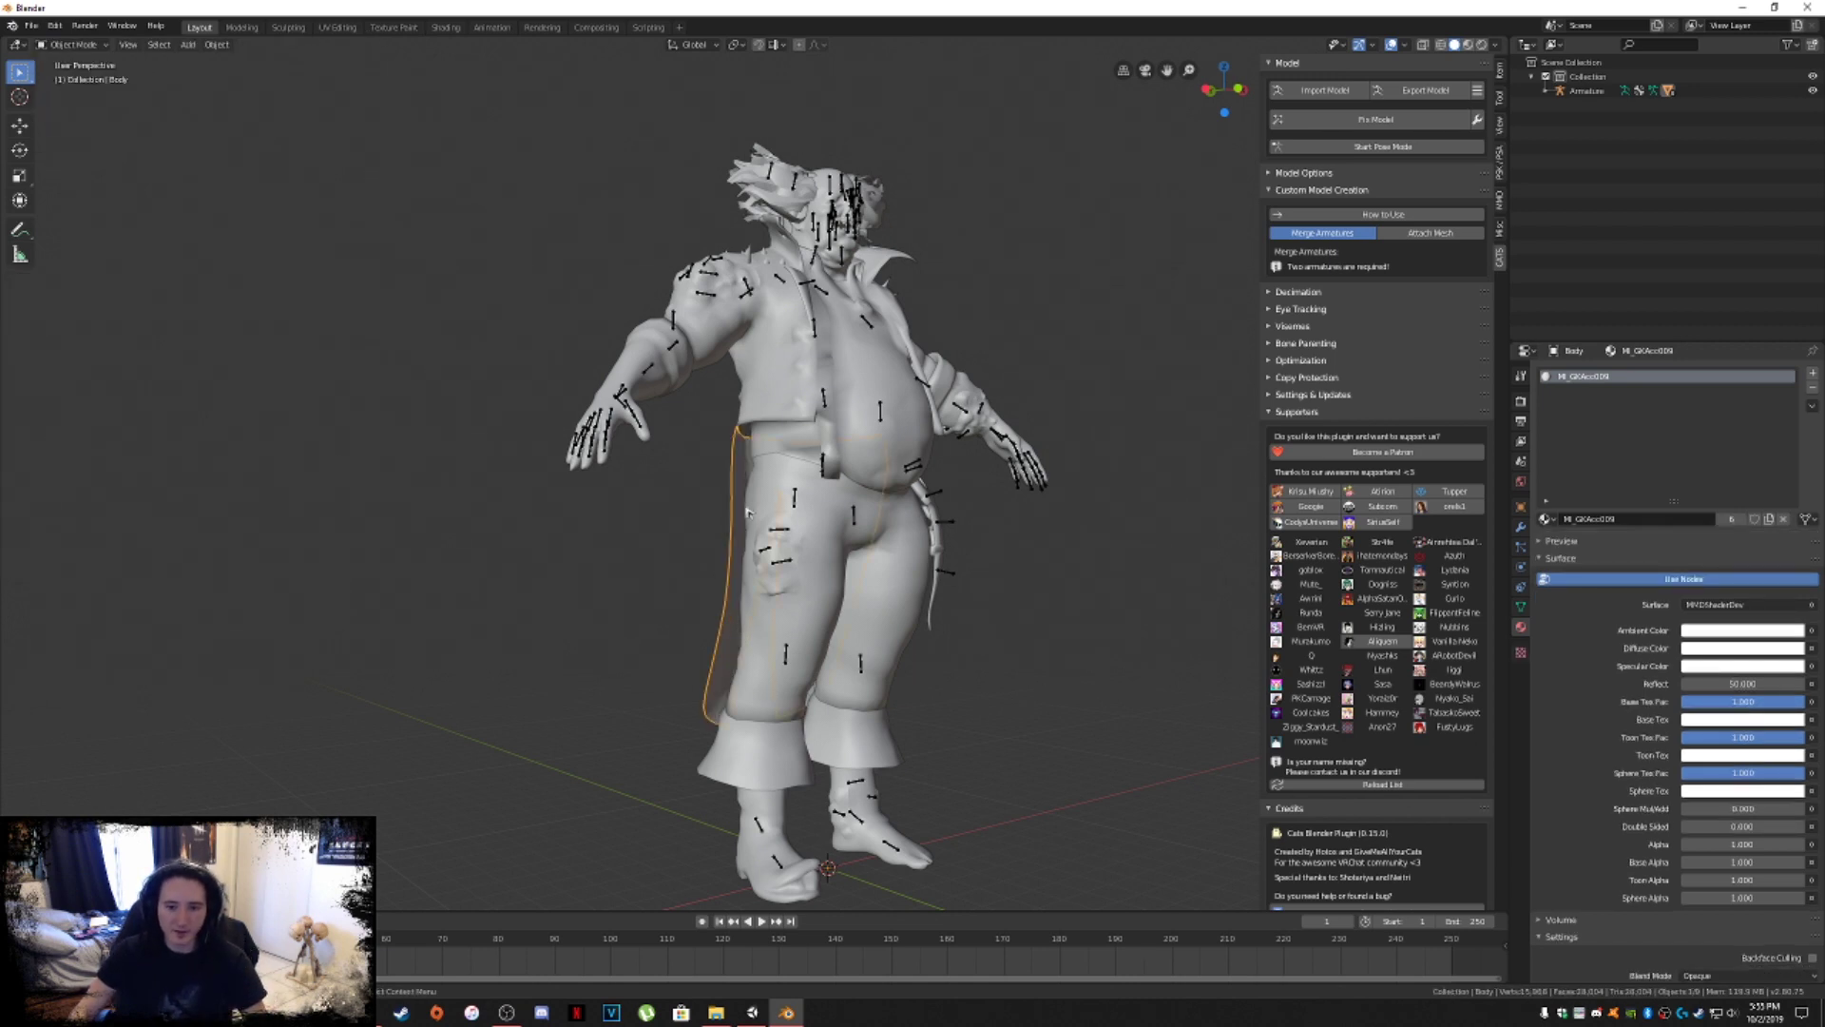
middle_drag(747, 511, 730, 704)
click(725, 757)
middle_drag(878, 743, 851, 530)
click(798, 711)
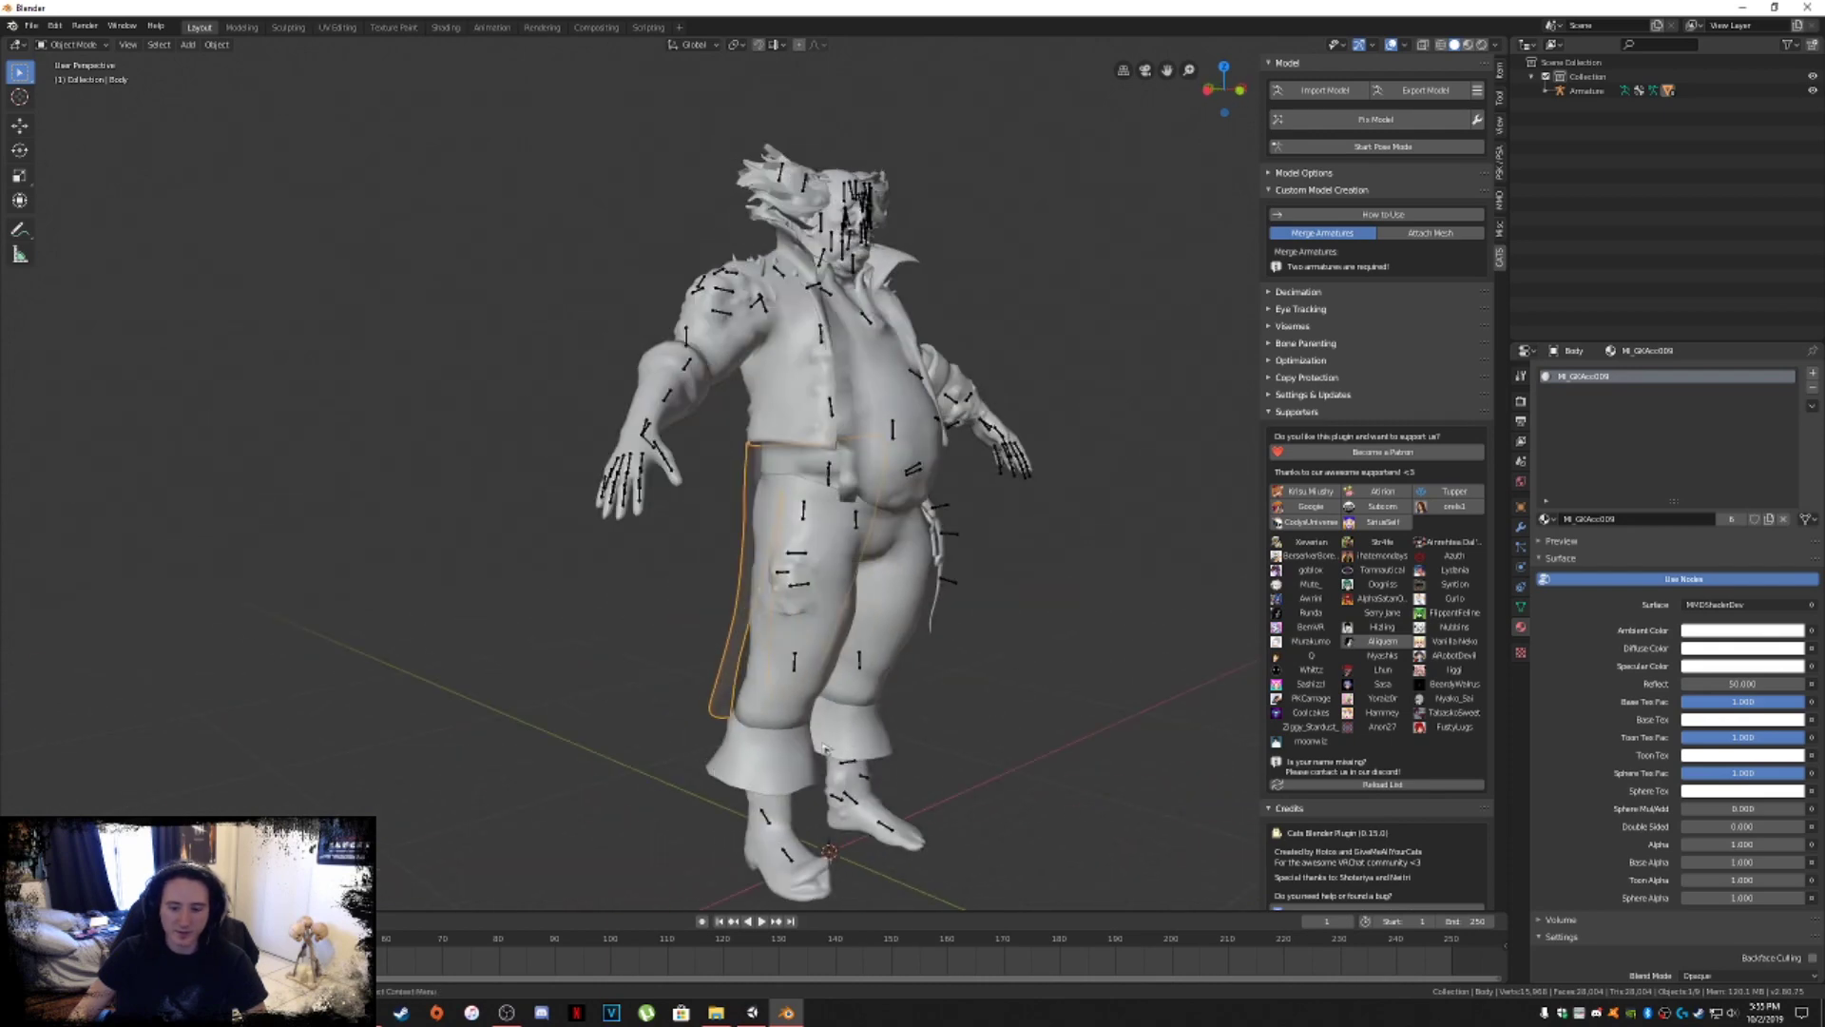
click(794, 763)
middle_drag(766, 757, 894, 748)
Expand the Armature in the Outliner, identify the meshes, and rename the coat-tail Body mesh to Cloth.
scroll(915, 746, down, 2)
click(1550, 91)
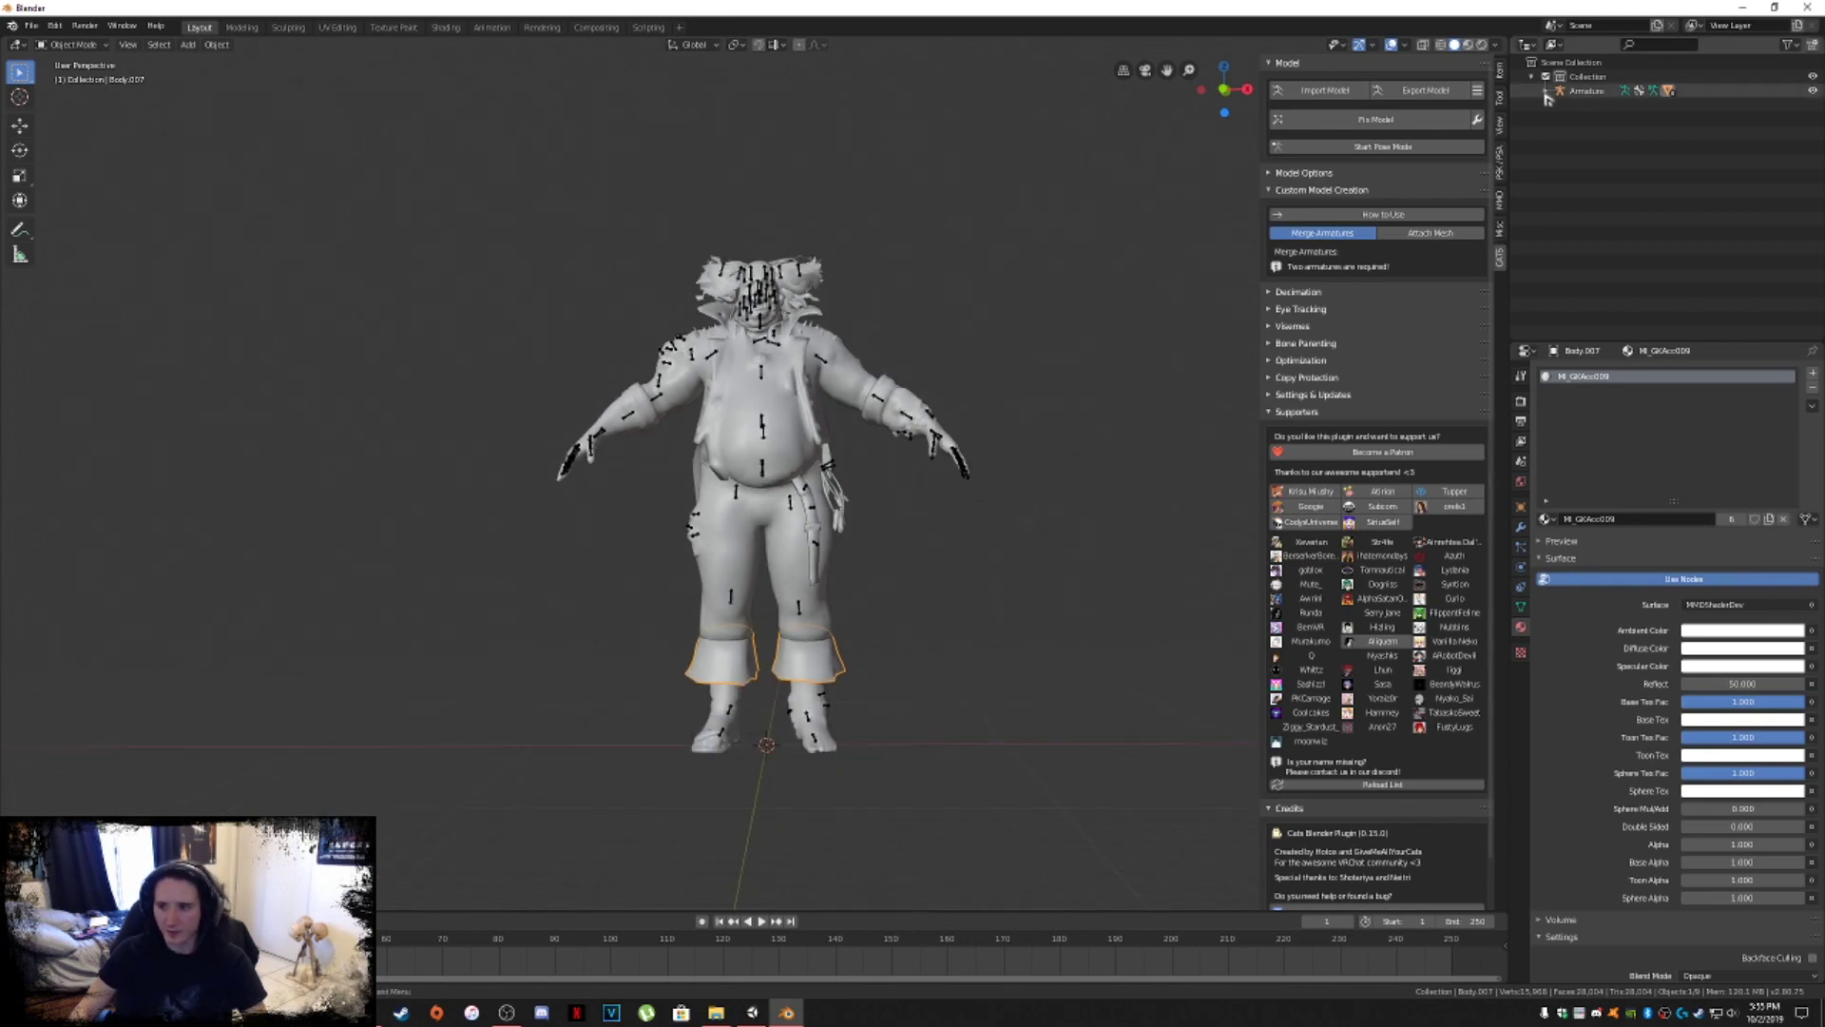
click(1594, 233)
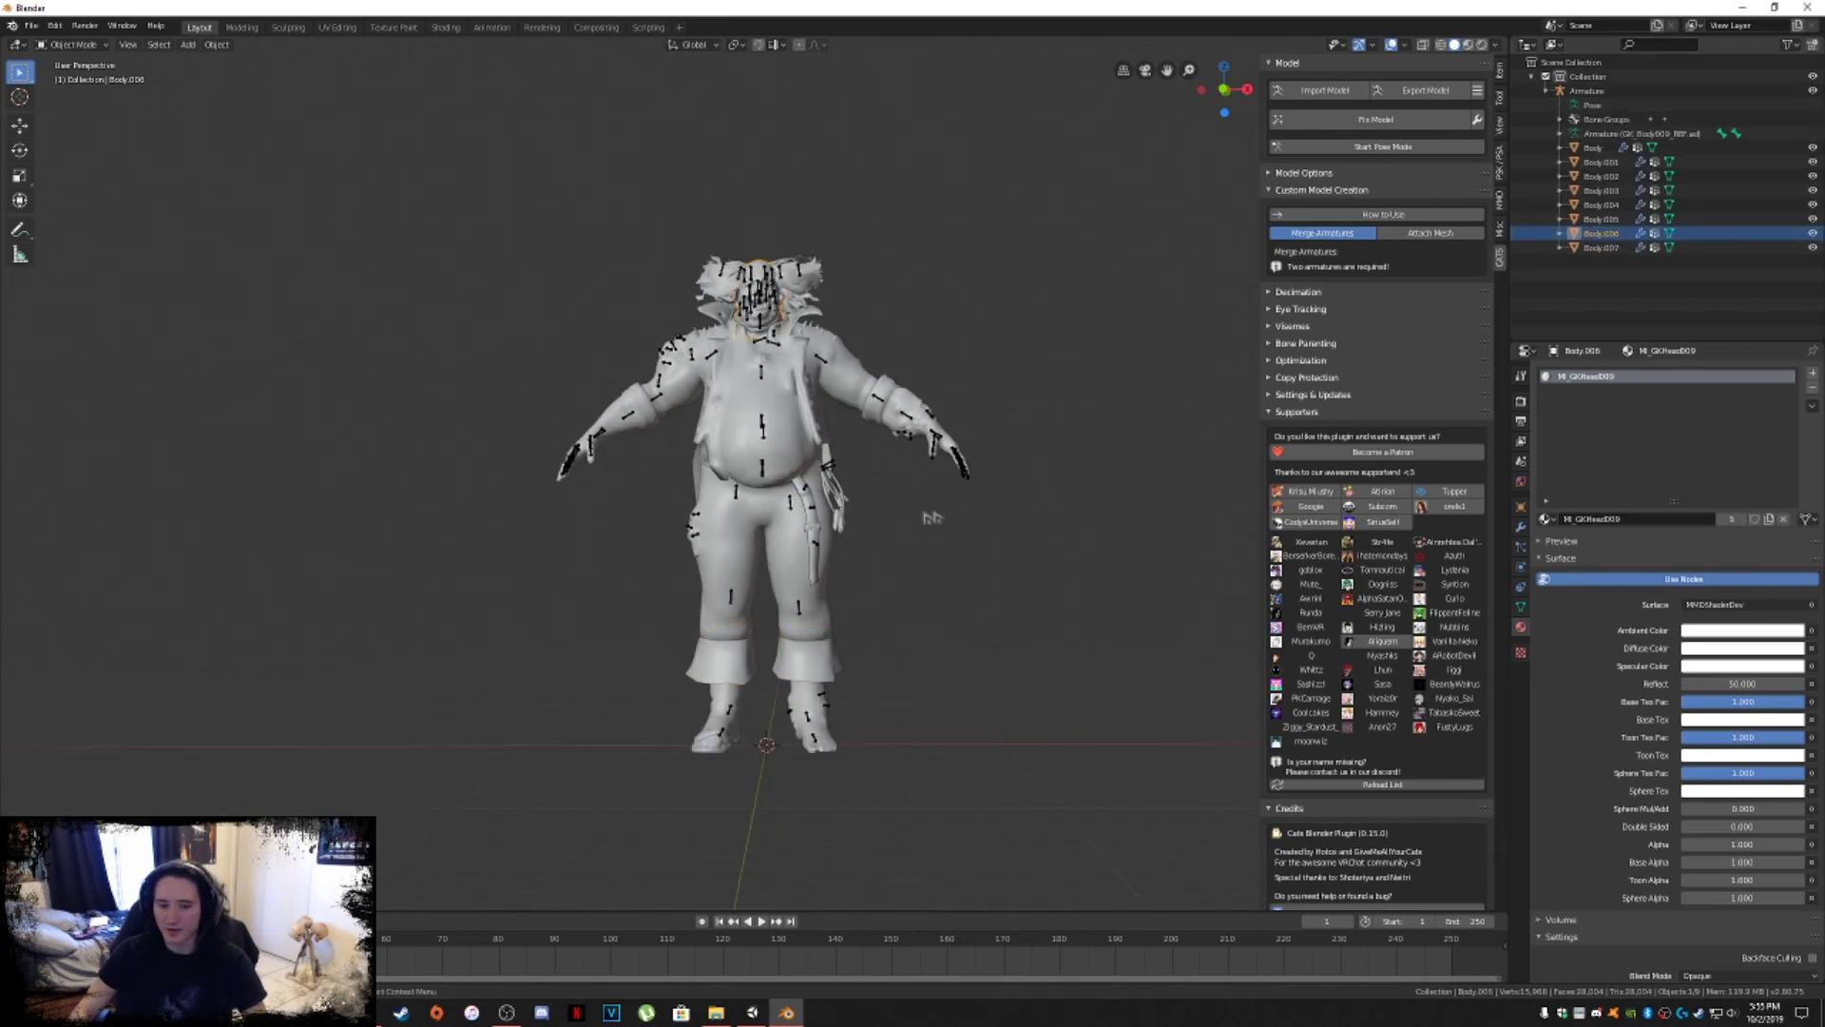
click(1598, 247)
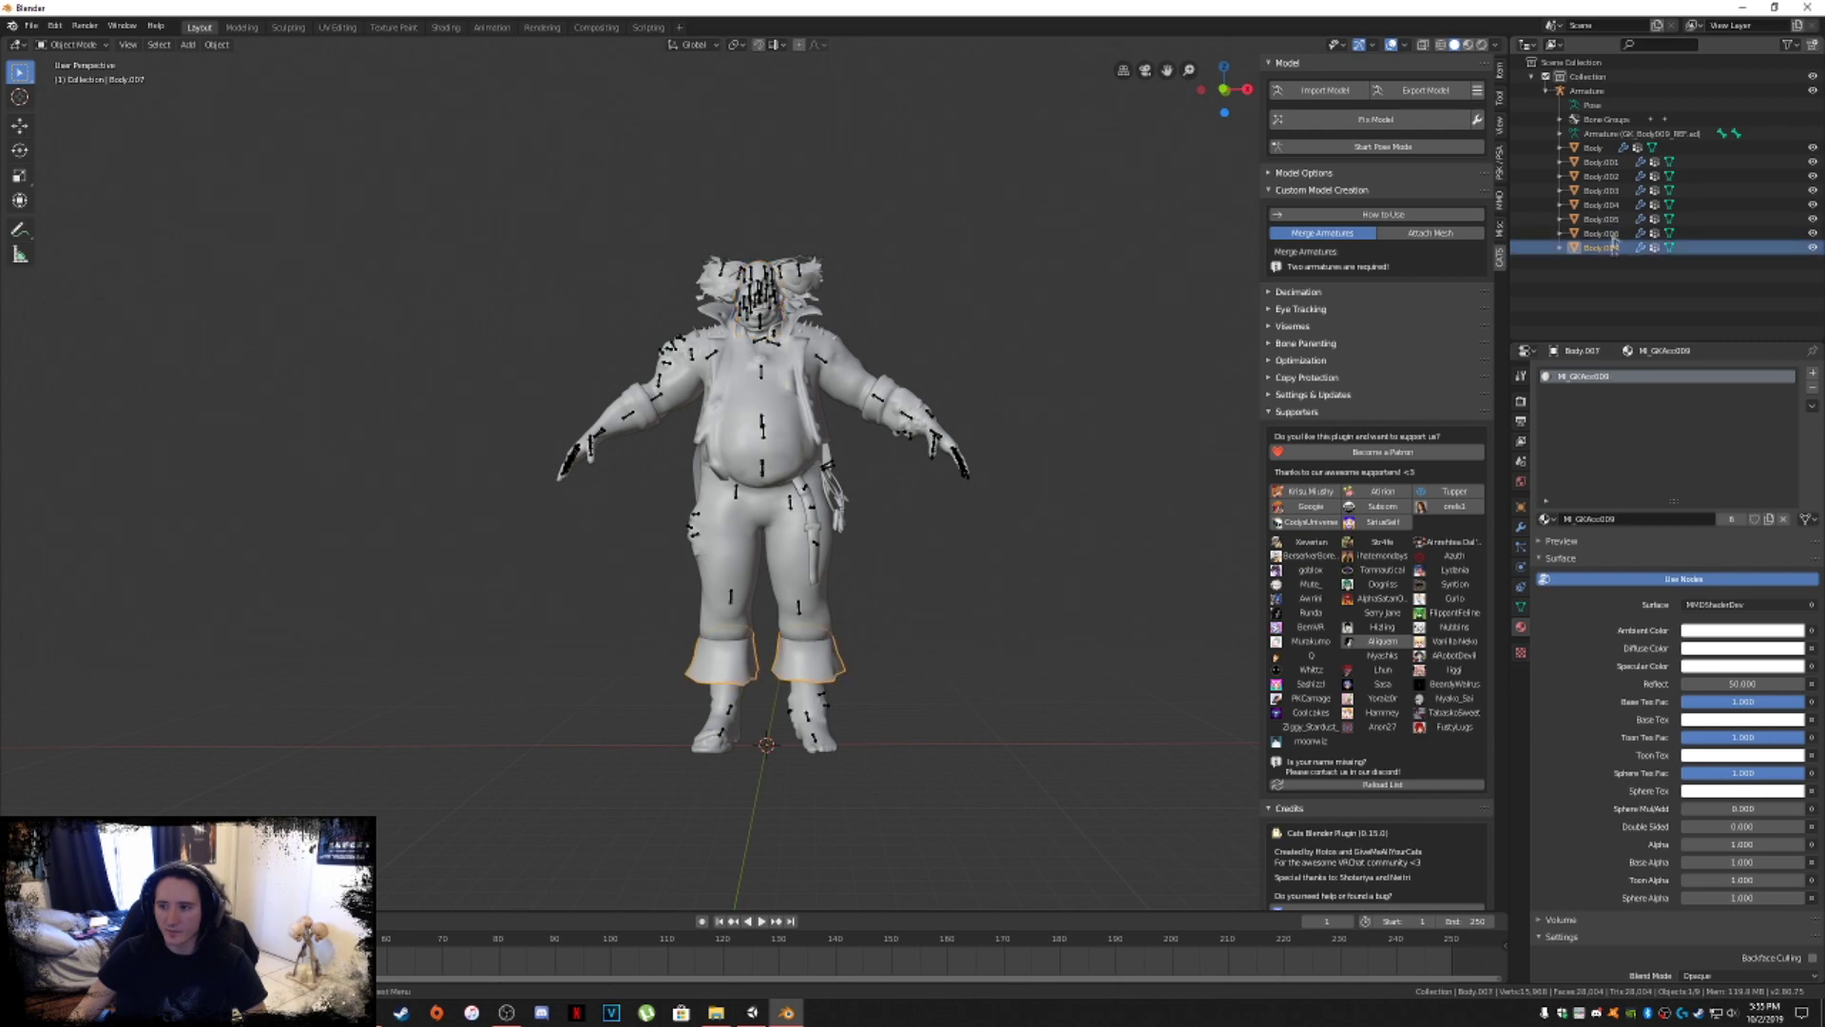
click(1595, 149)
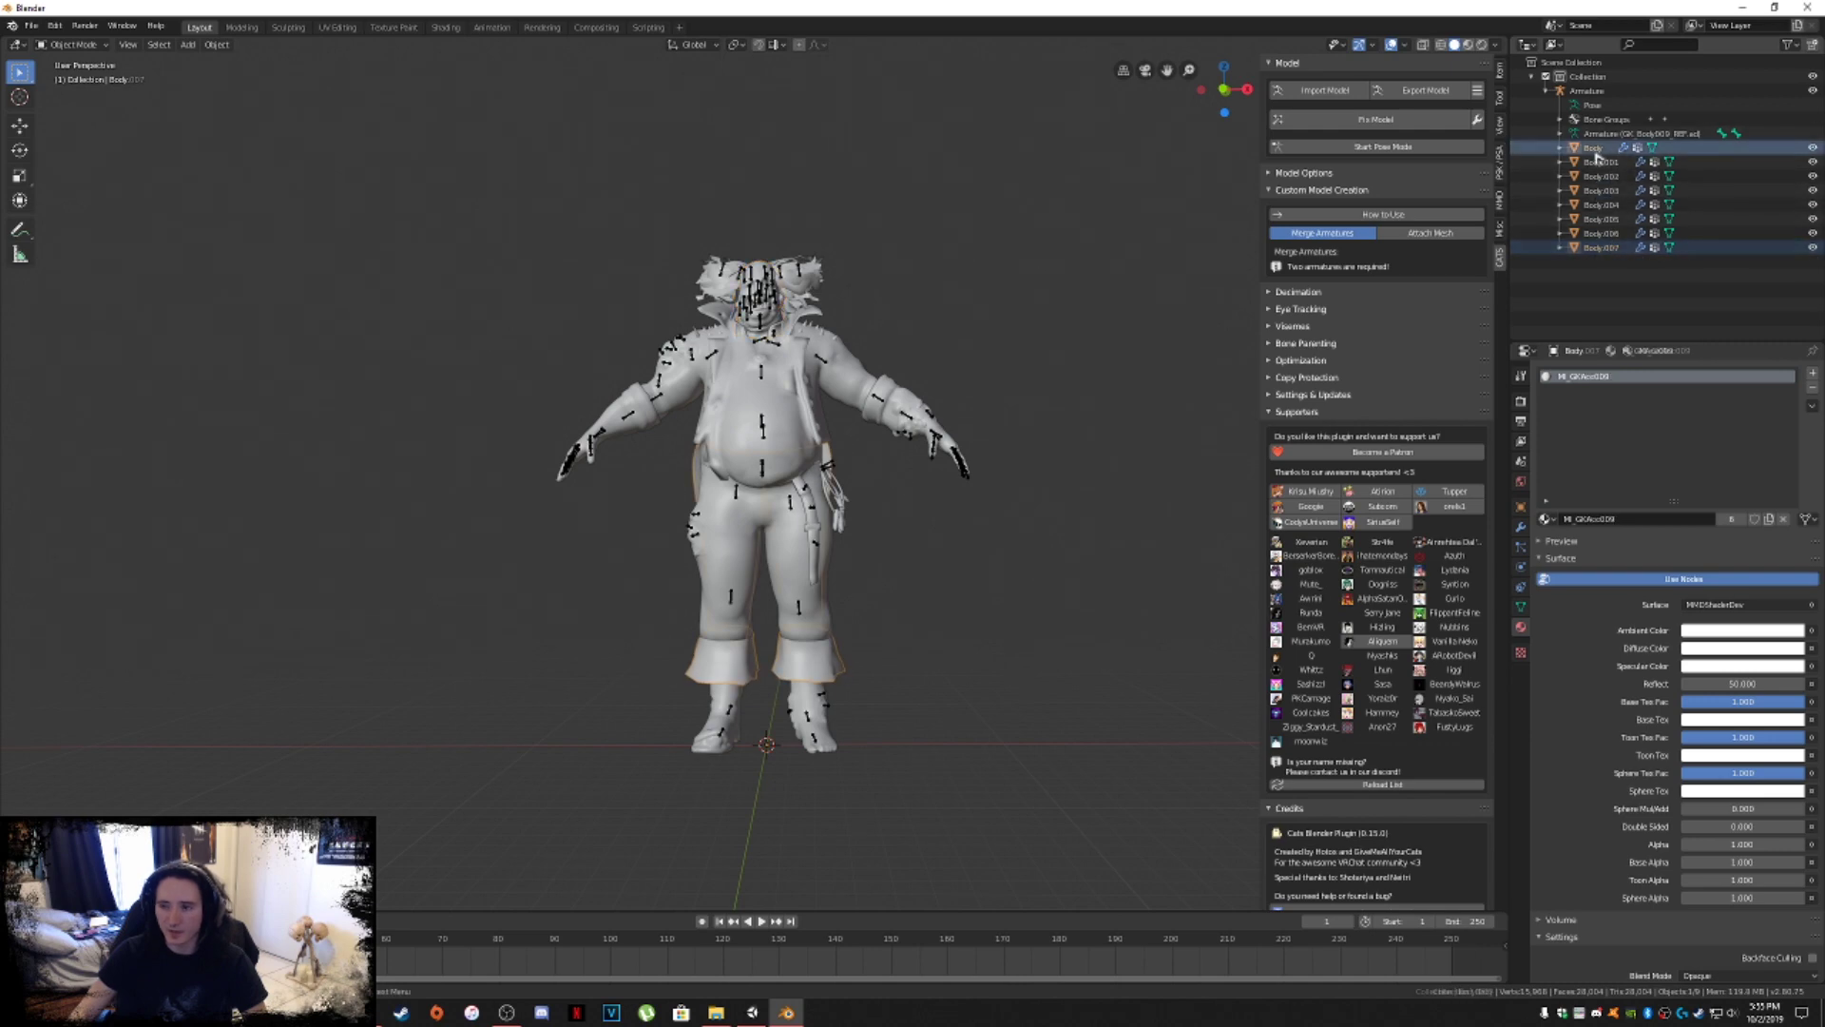
scroll(761, 475, up, 5)
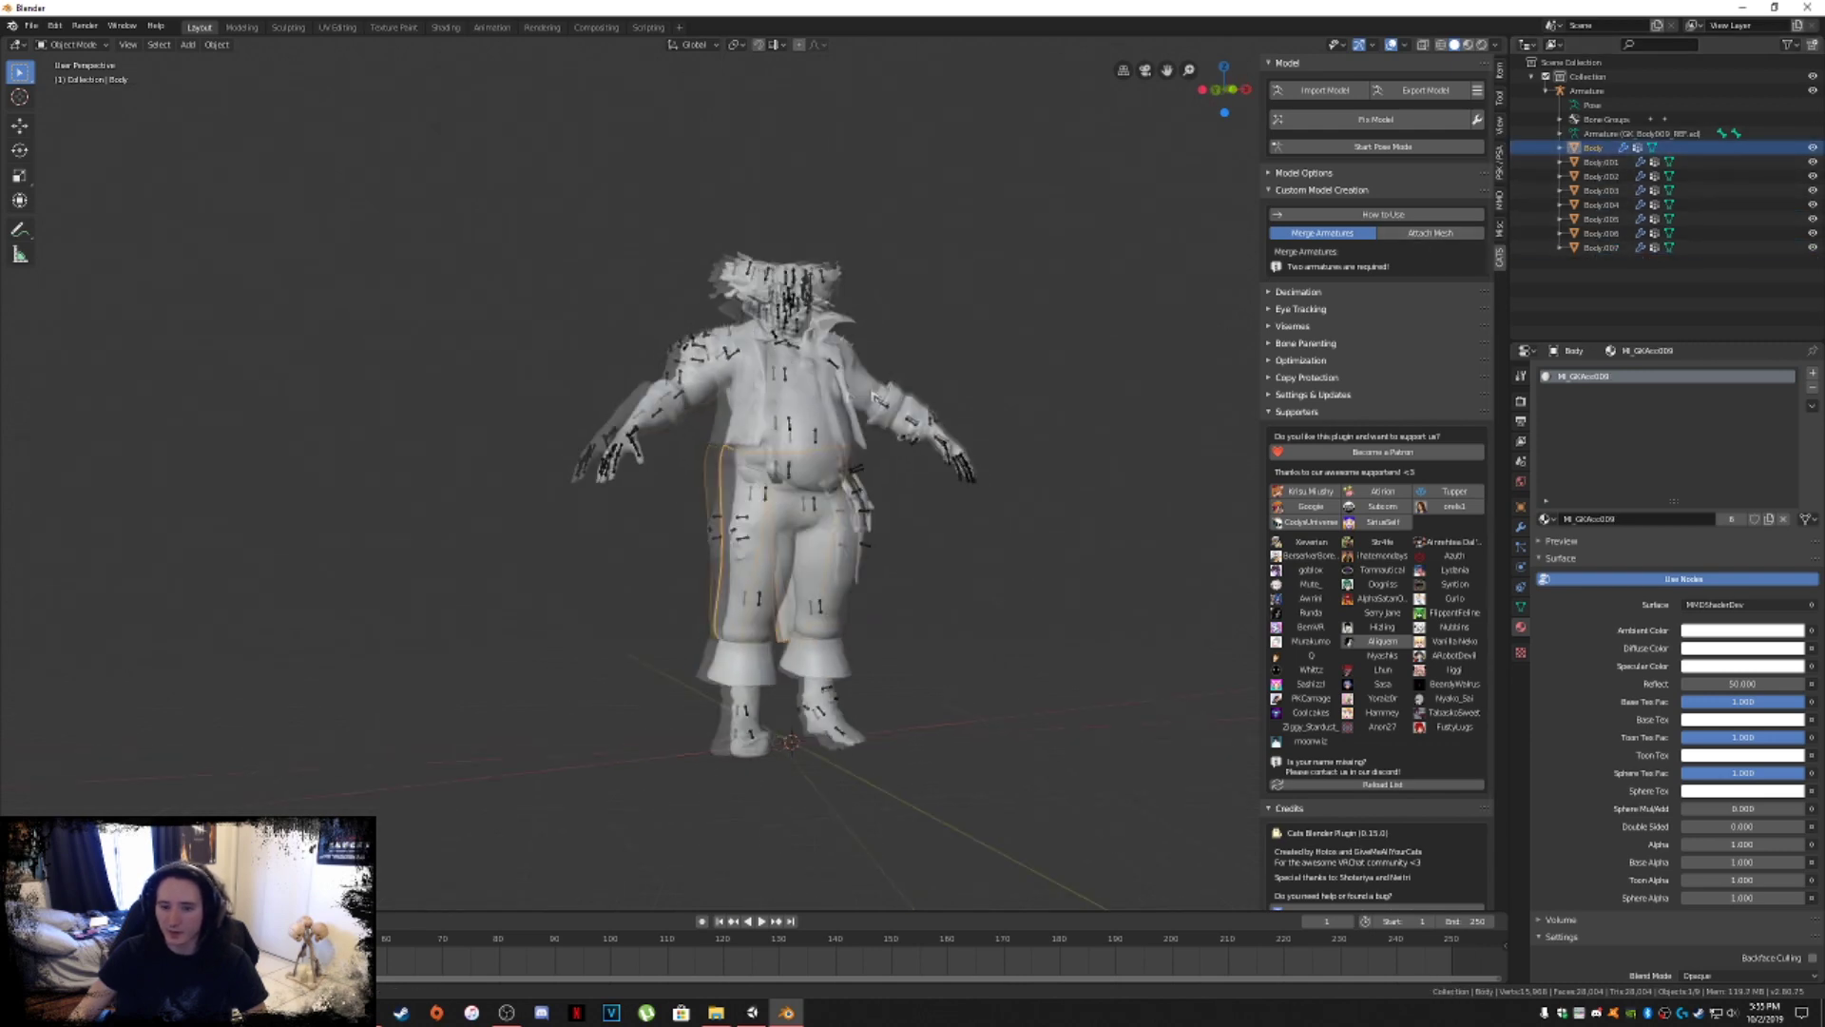
middle_drag(761, 475, 618, 485)
double_click(1593, 147)
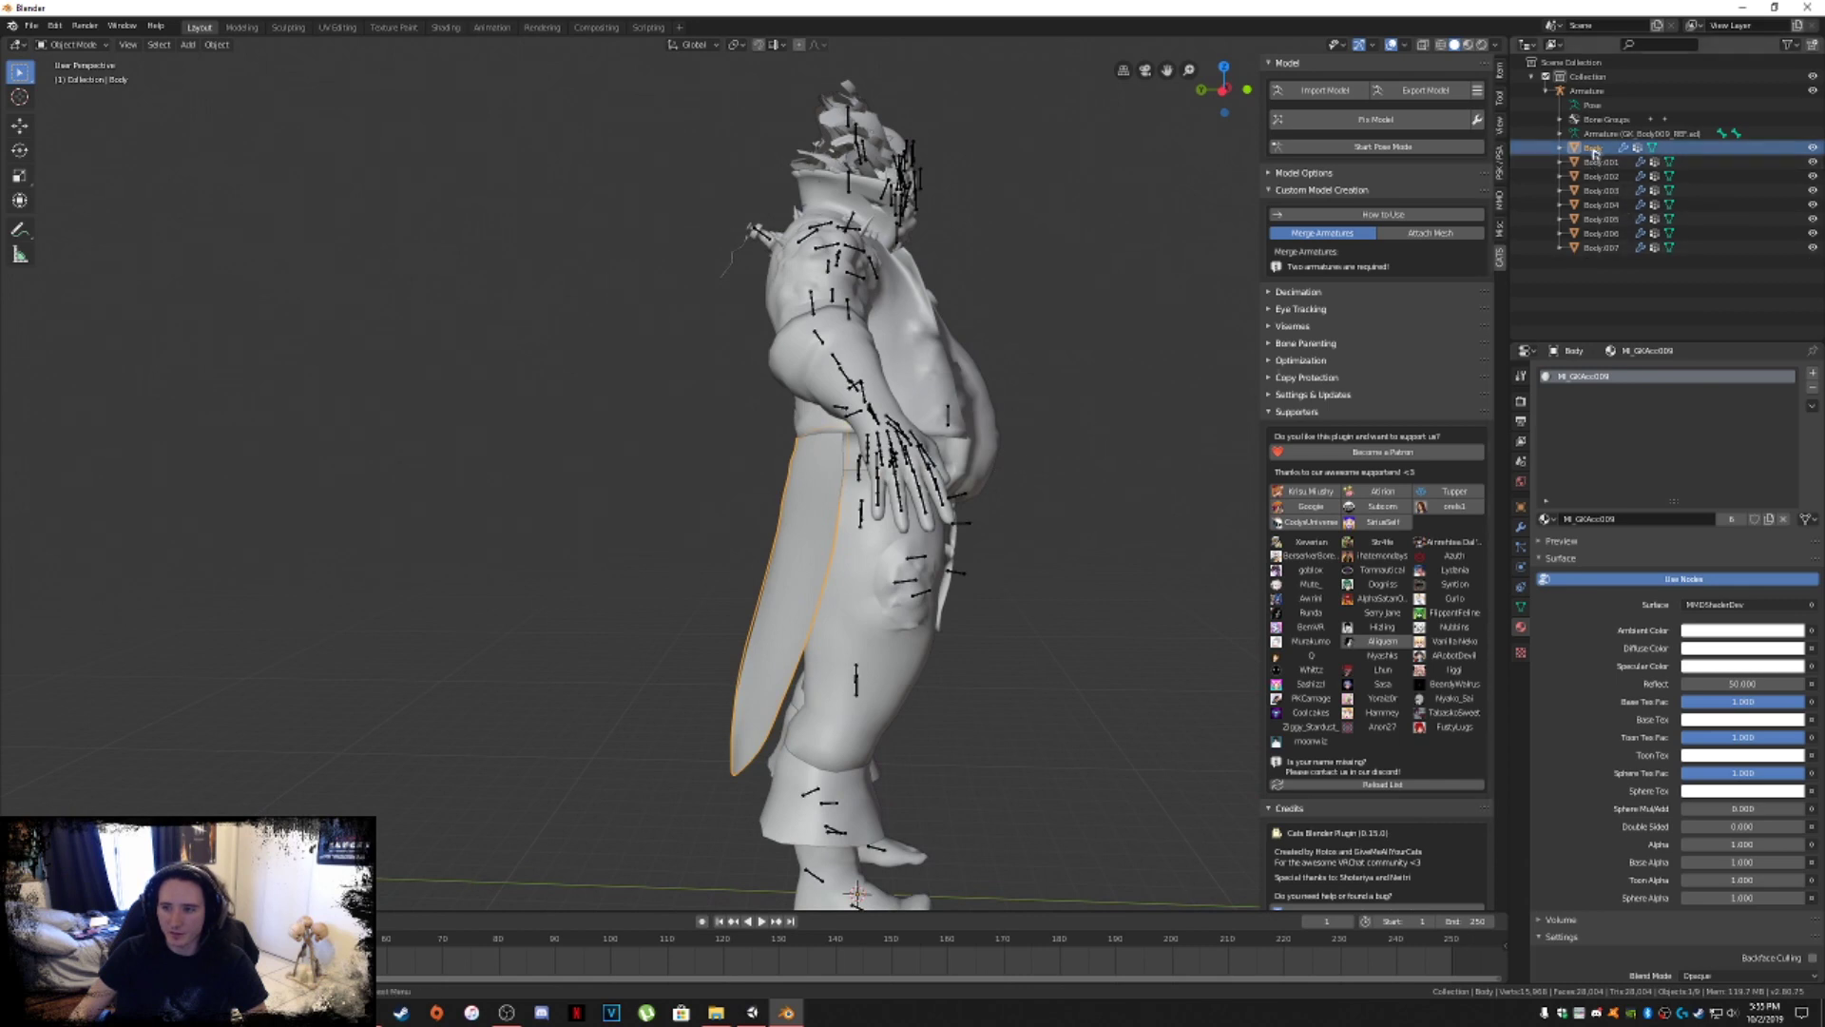
text(Cloth)
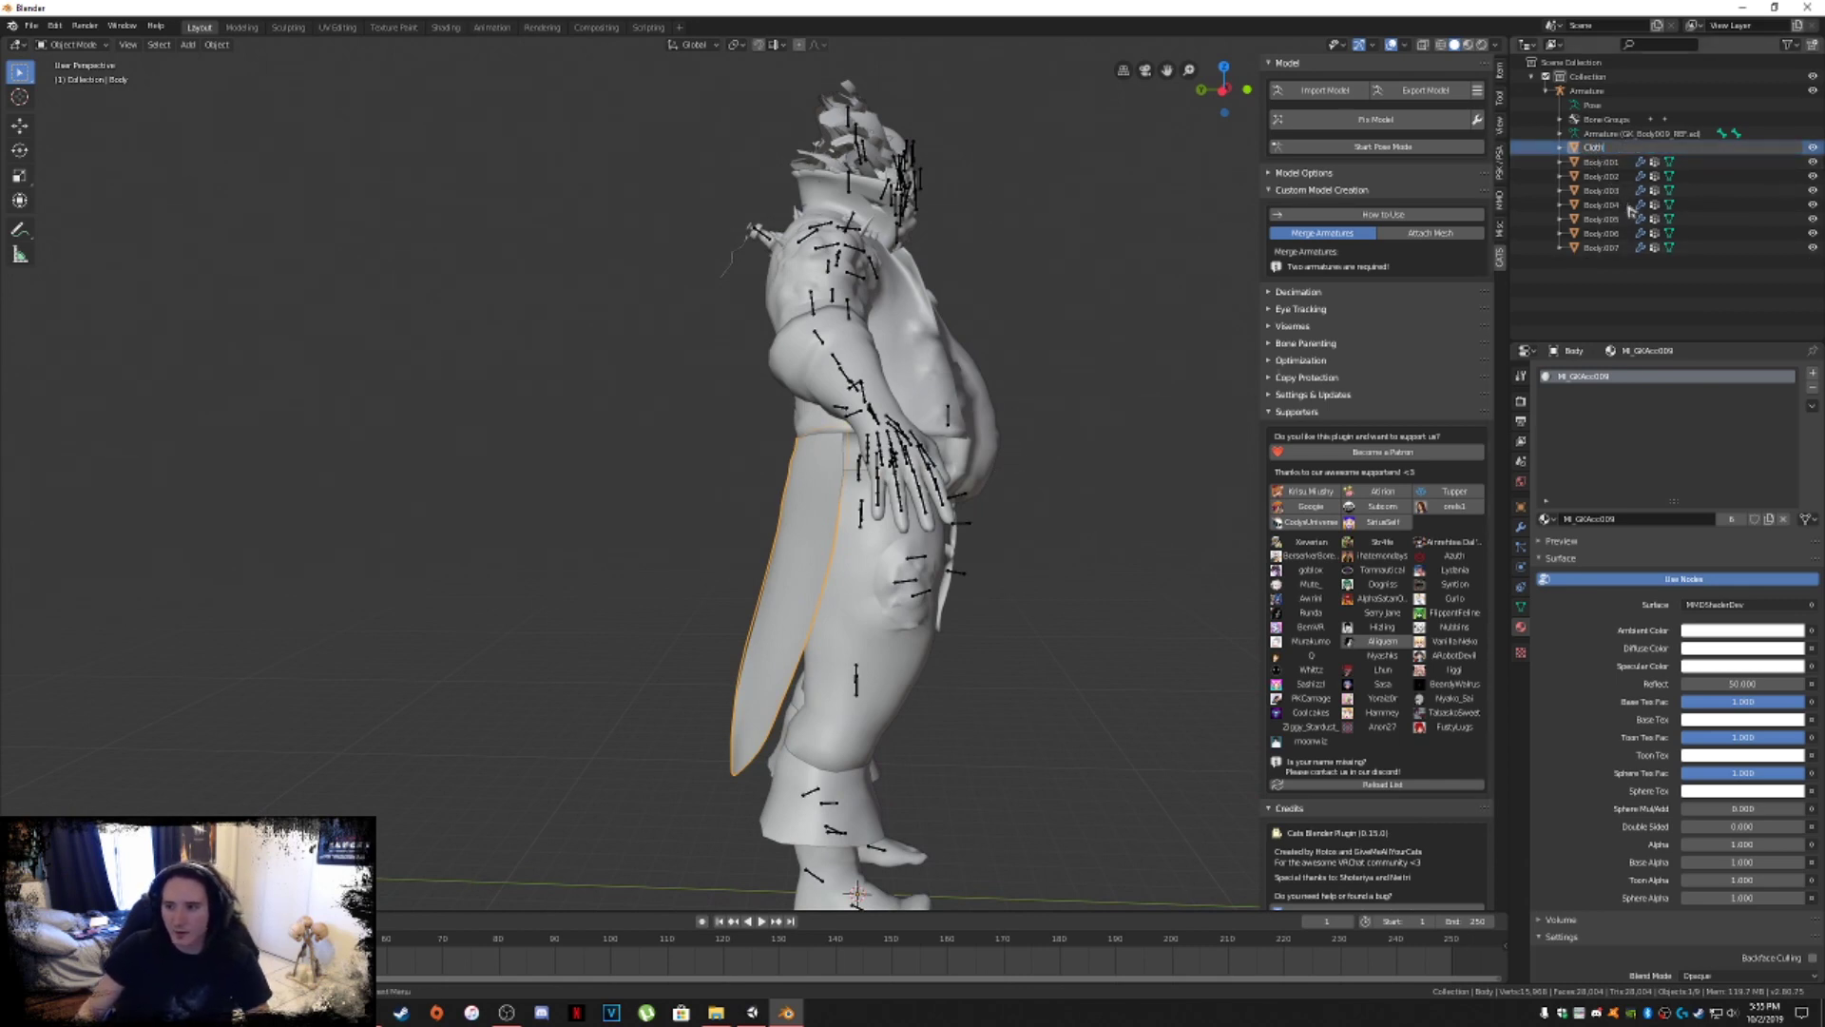
key(Return)
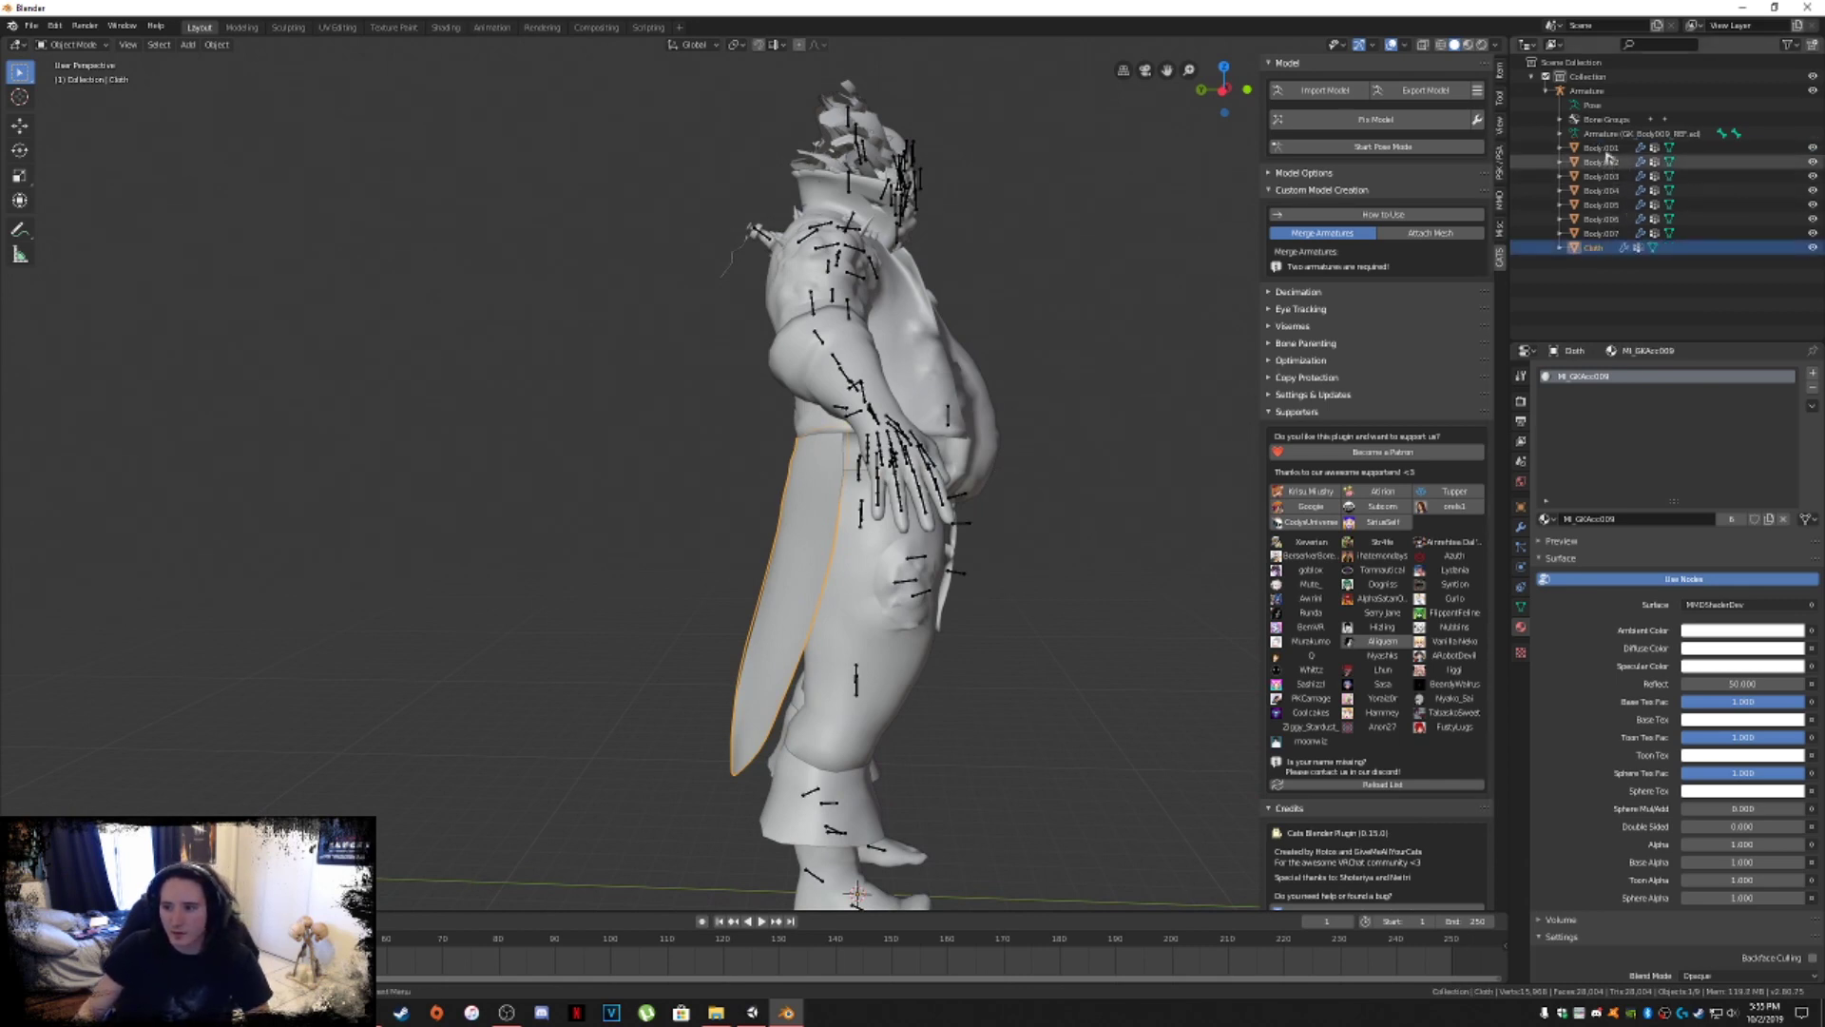
Rename the Body.007 trouser-cuff mesh to Leg Cloth.
click(867, 796)
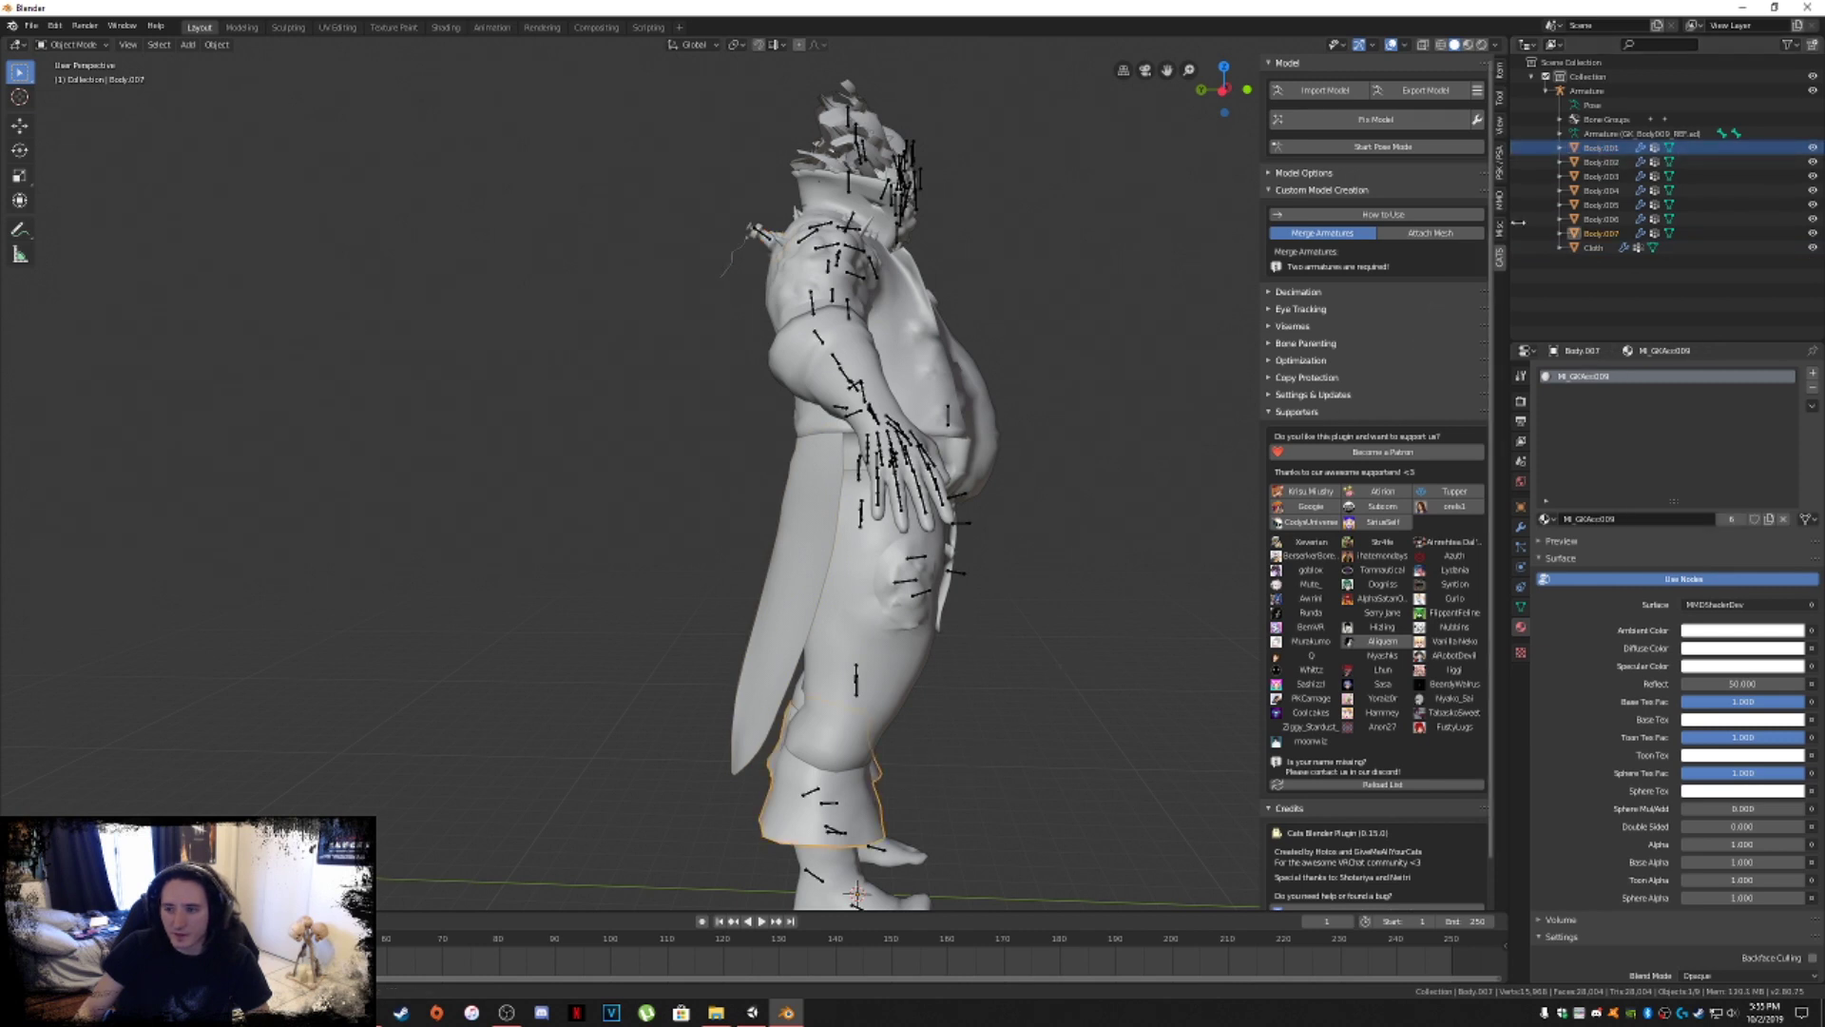
double_click(1614, 234)
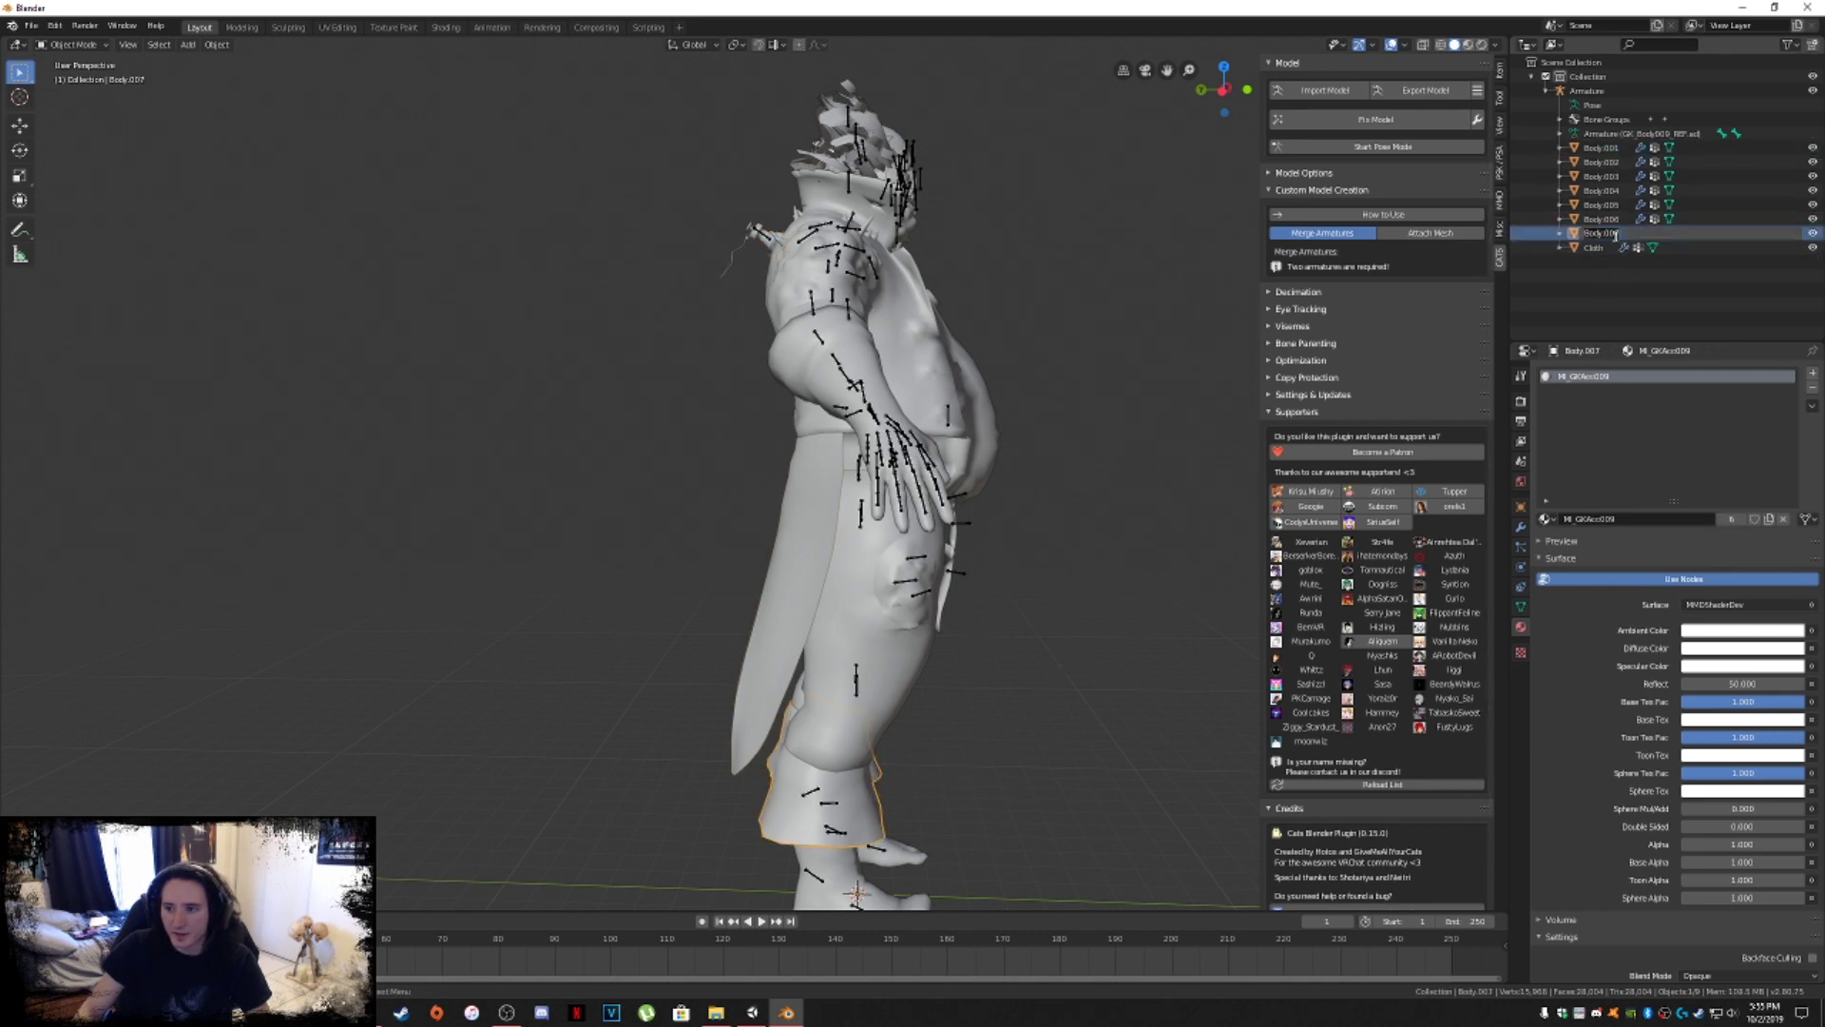
text(Le)
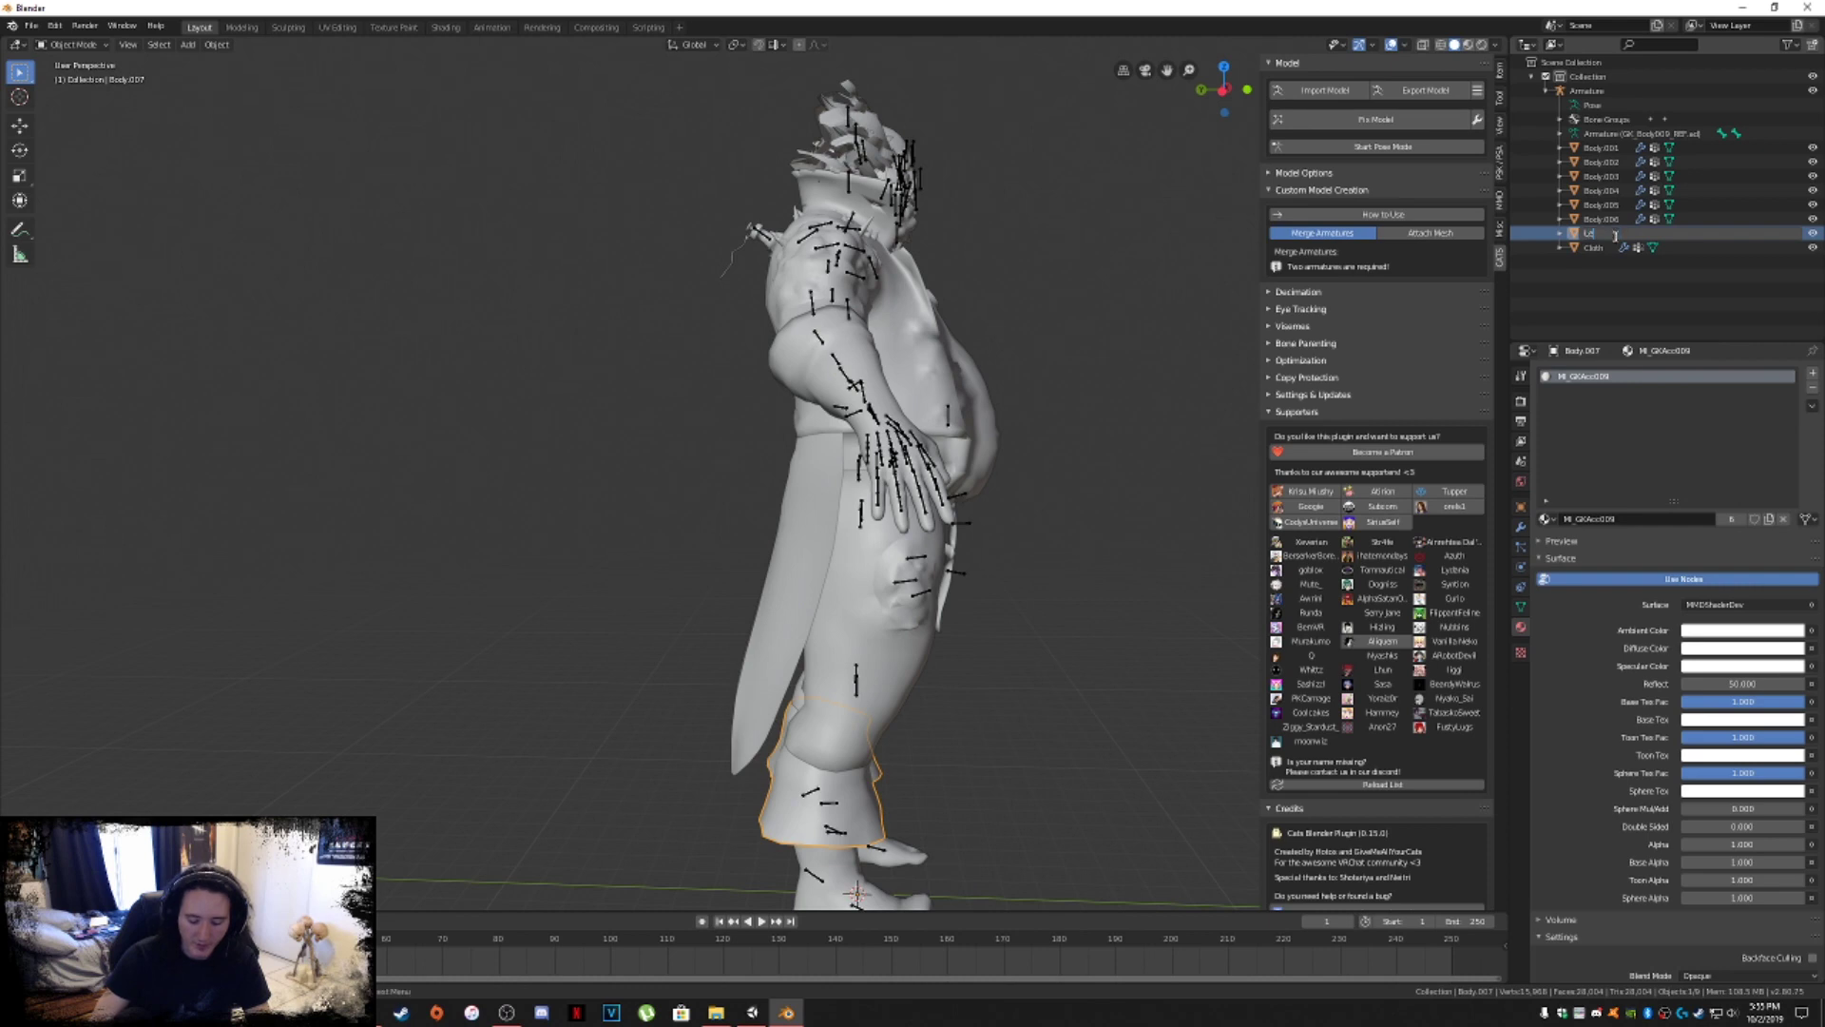
text(g Cloth)
key(Return)
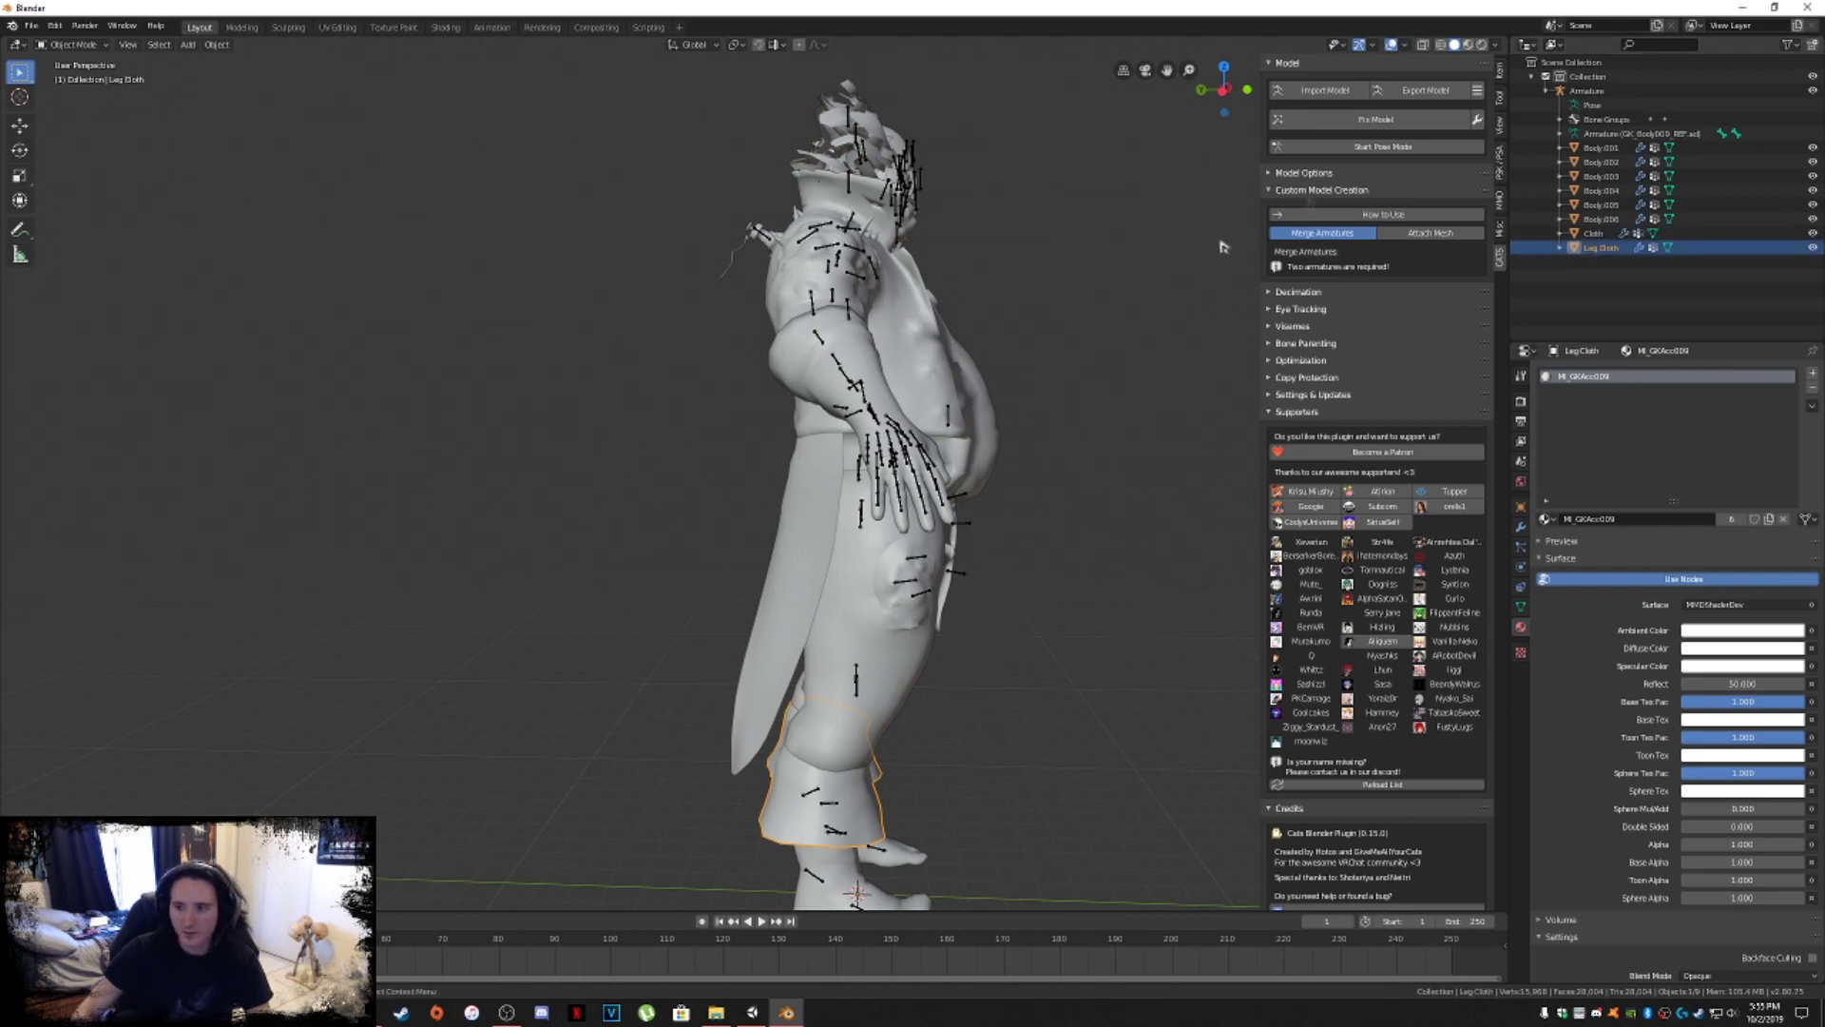
click(1609, 219)
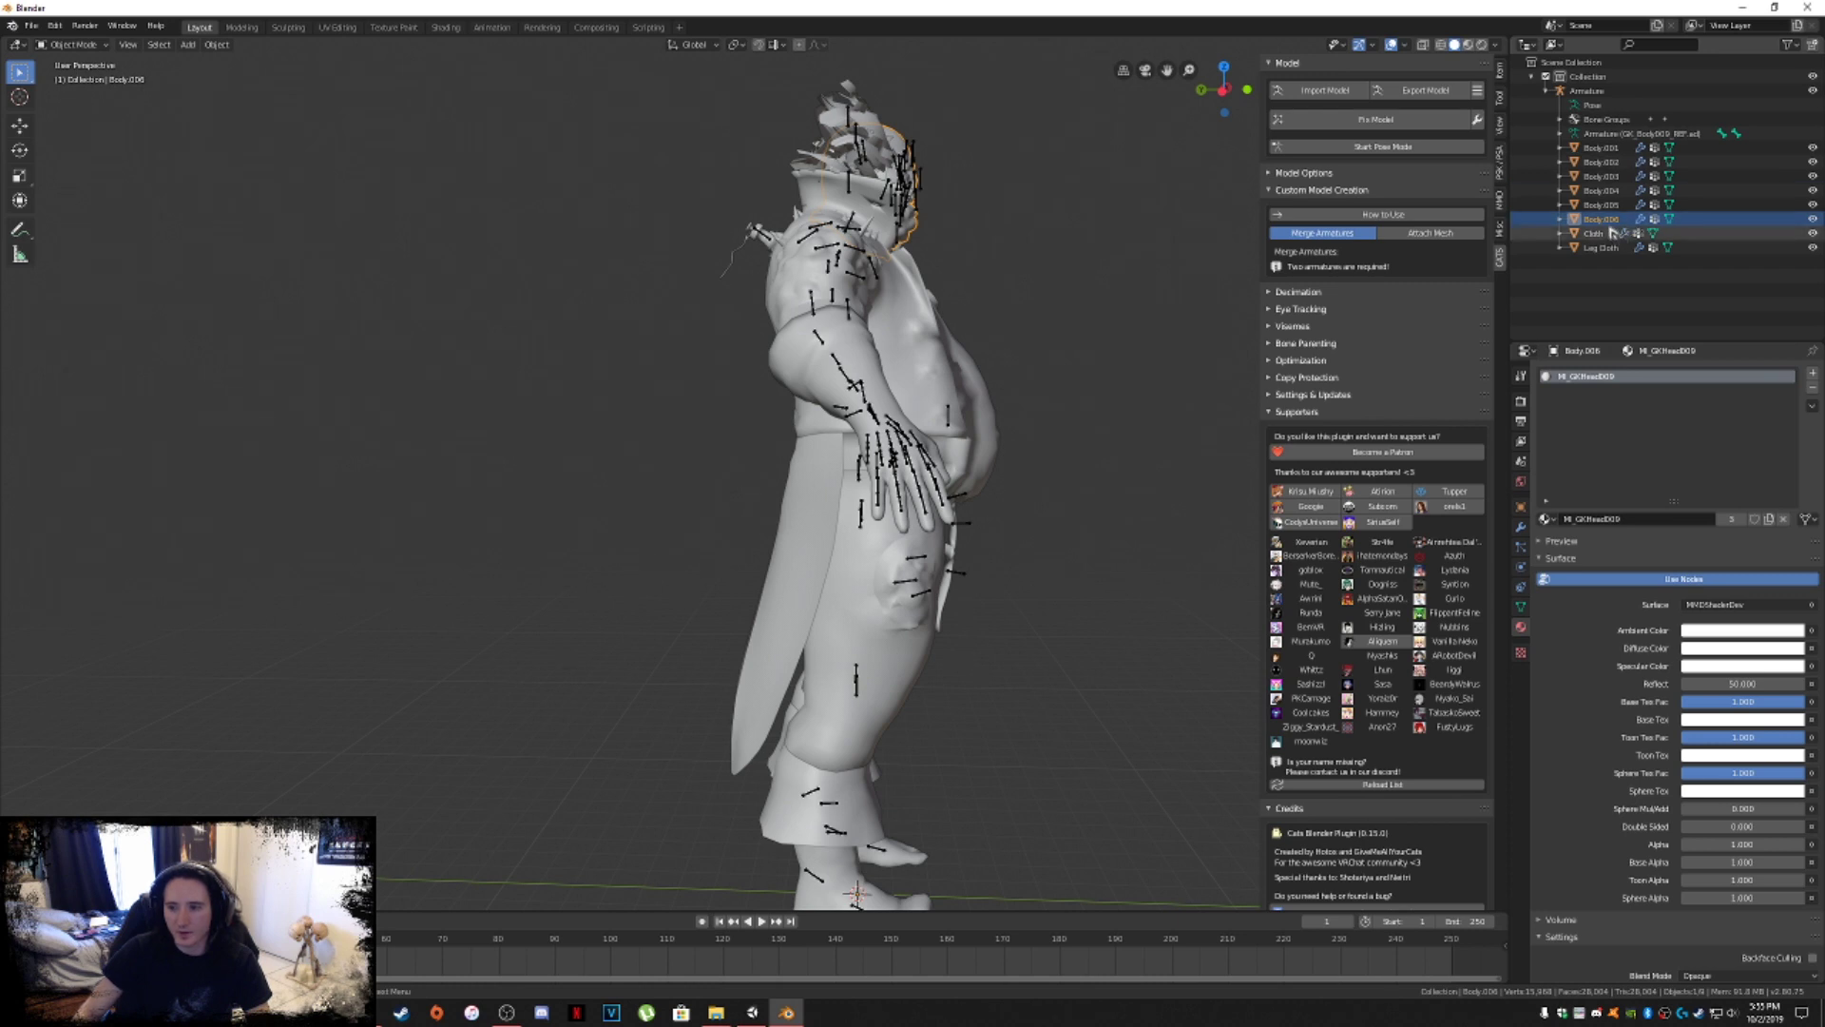
Join Body.001 through Body.006 with Ctrl+J and name the merged mesh Body.
double_click(1613, 219)
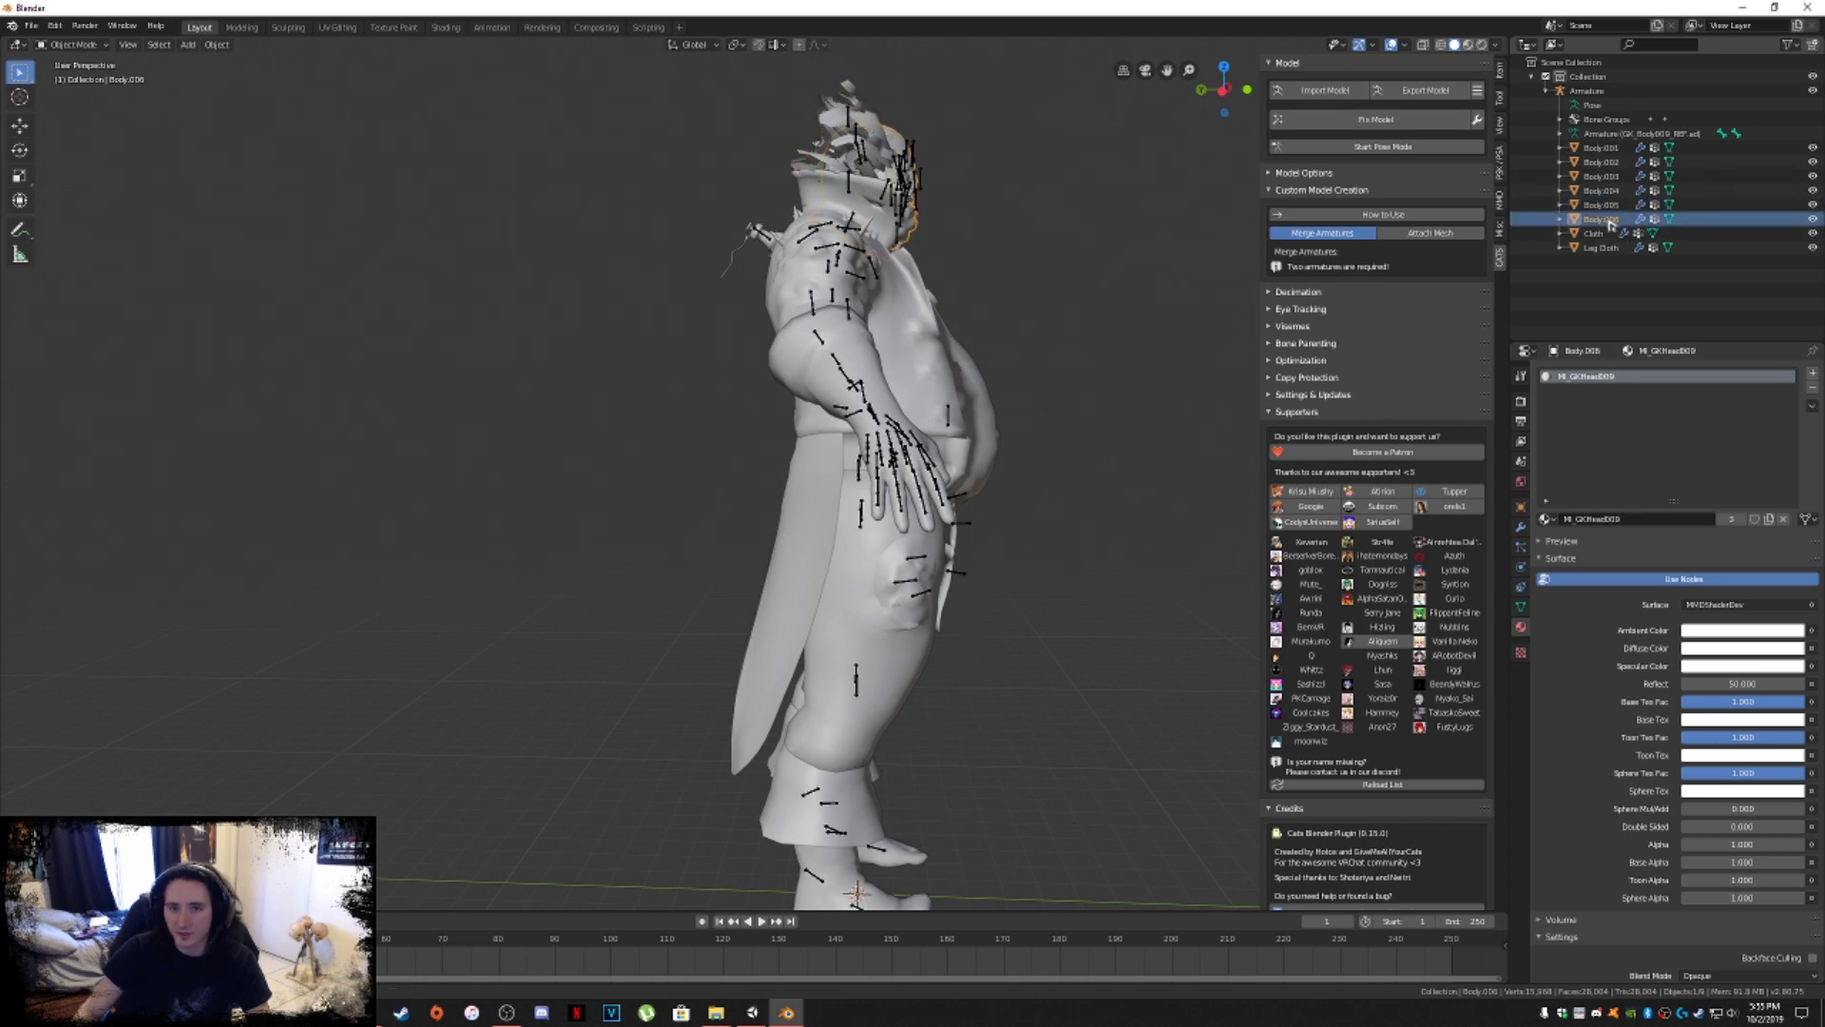
drag(1611, 224, 1612, 148)
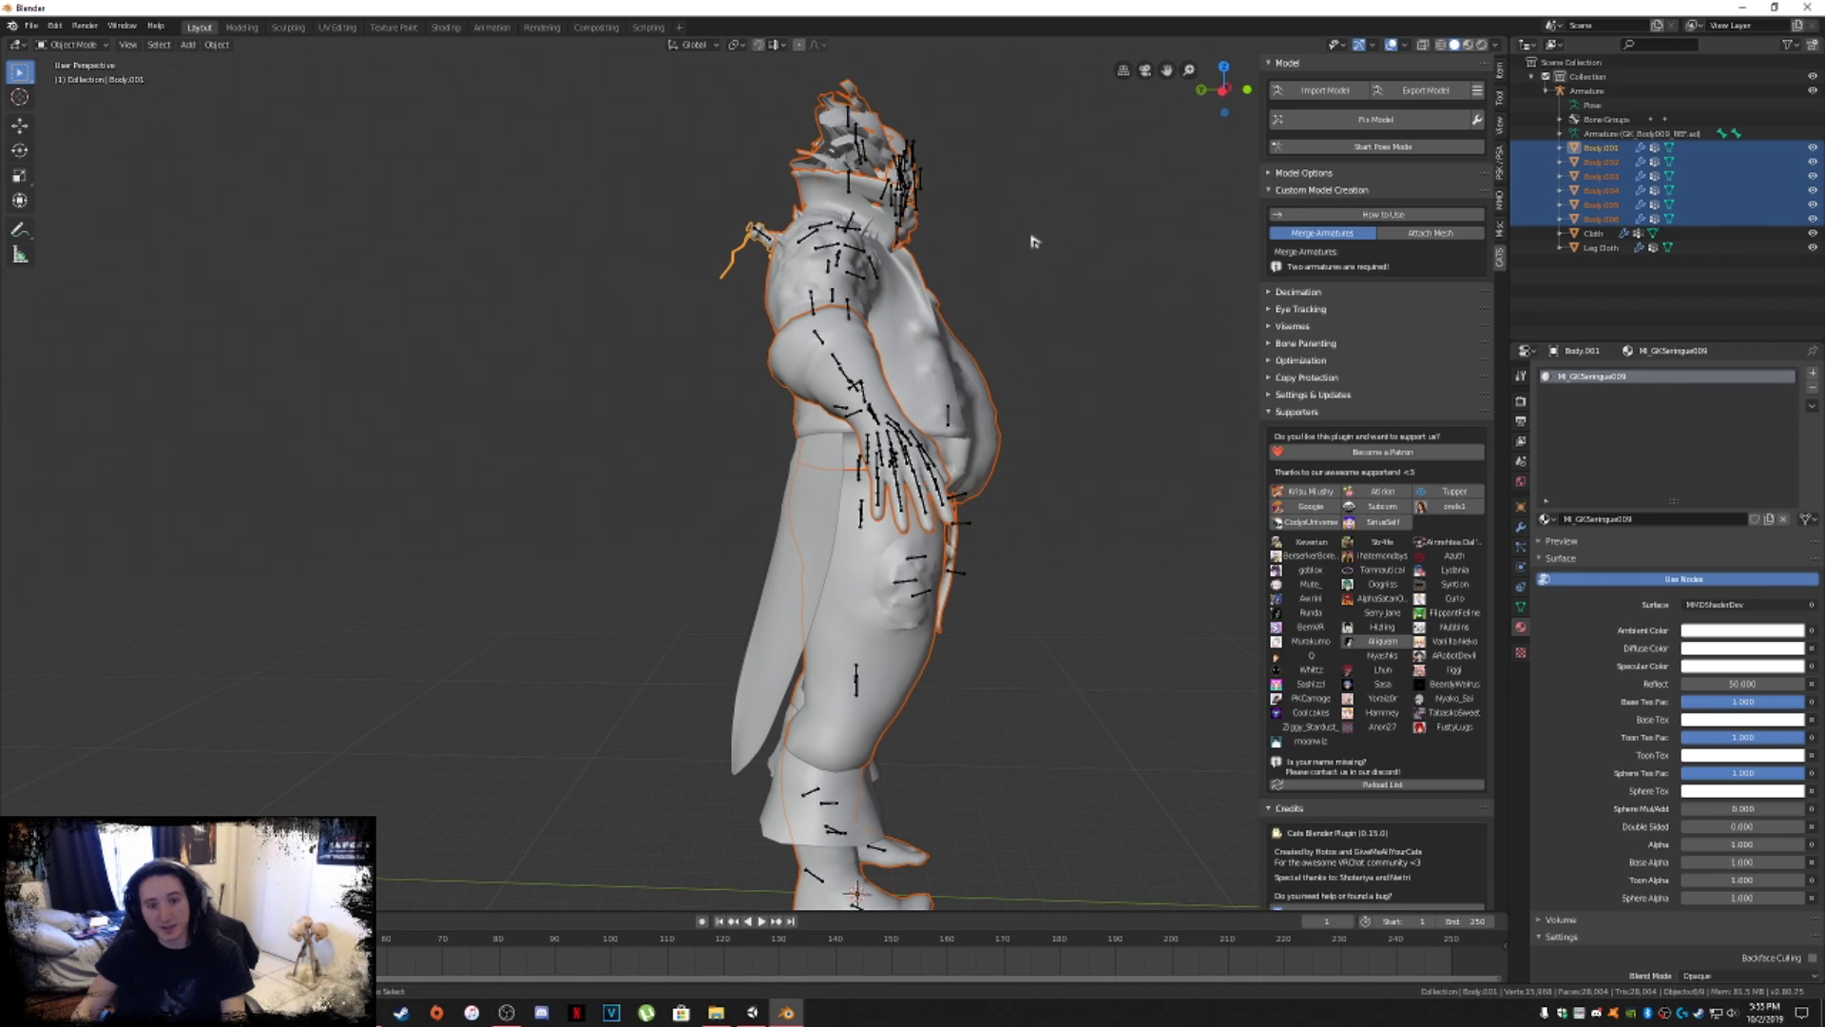
key(ctrl+j)
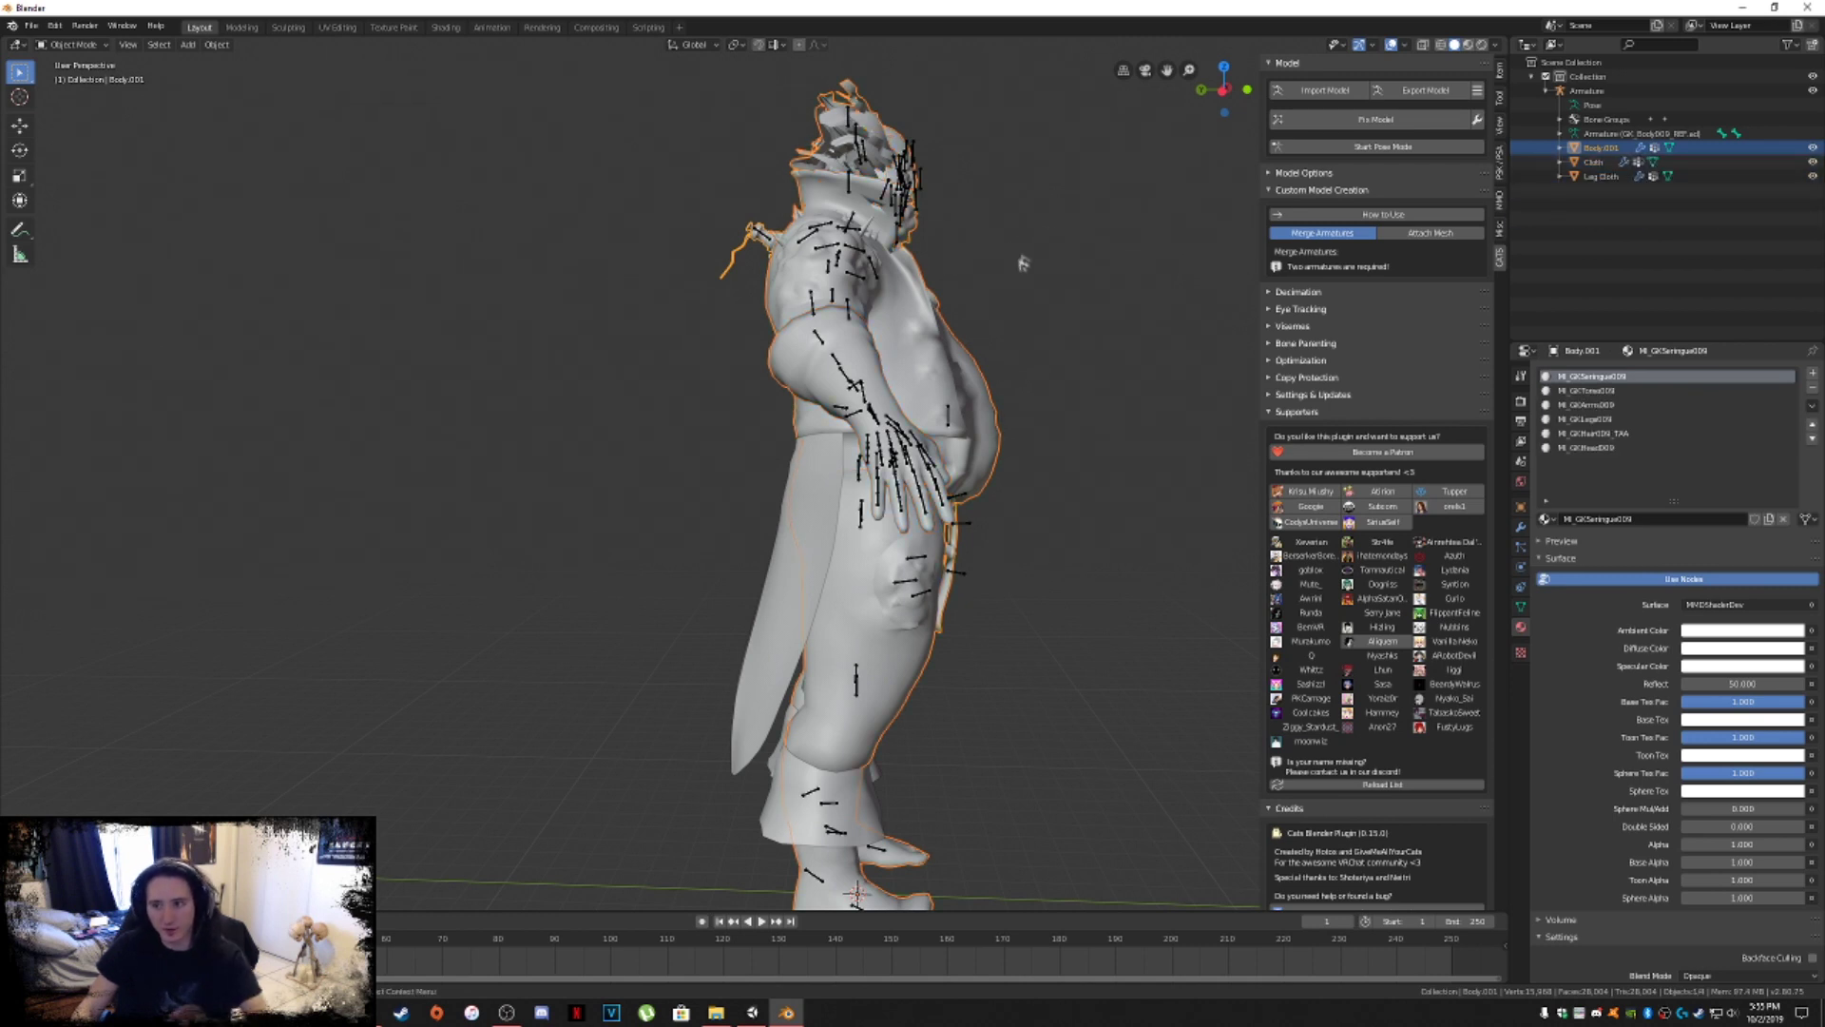
double_click(1607, 148)
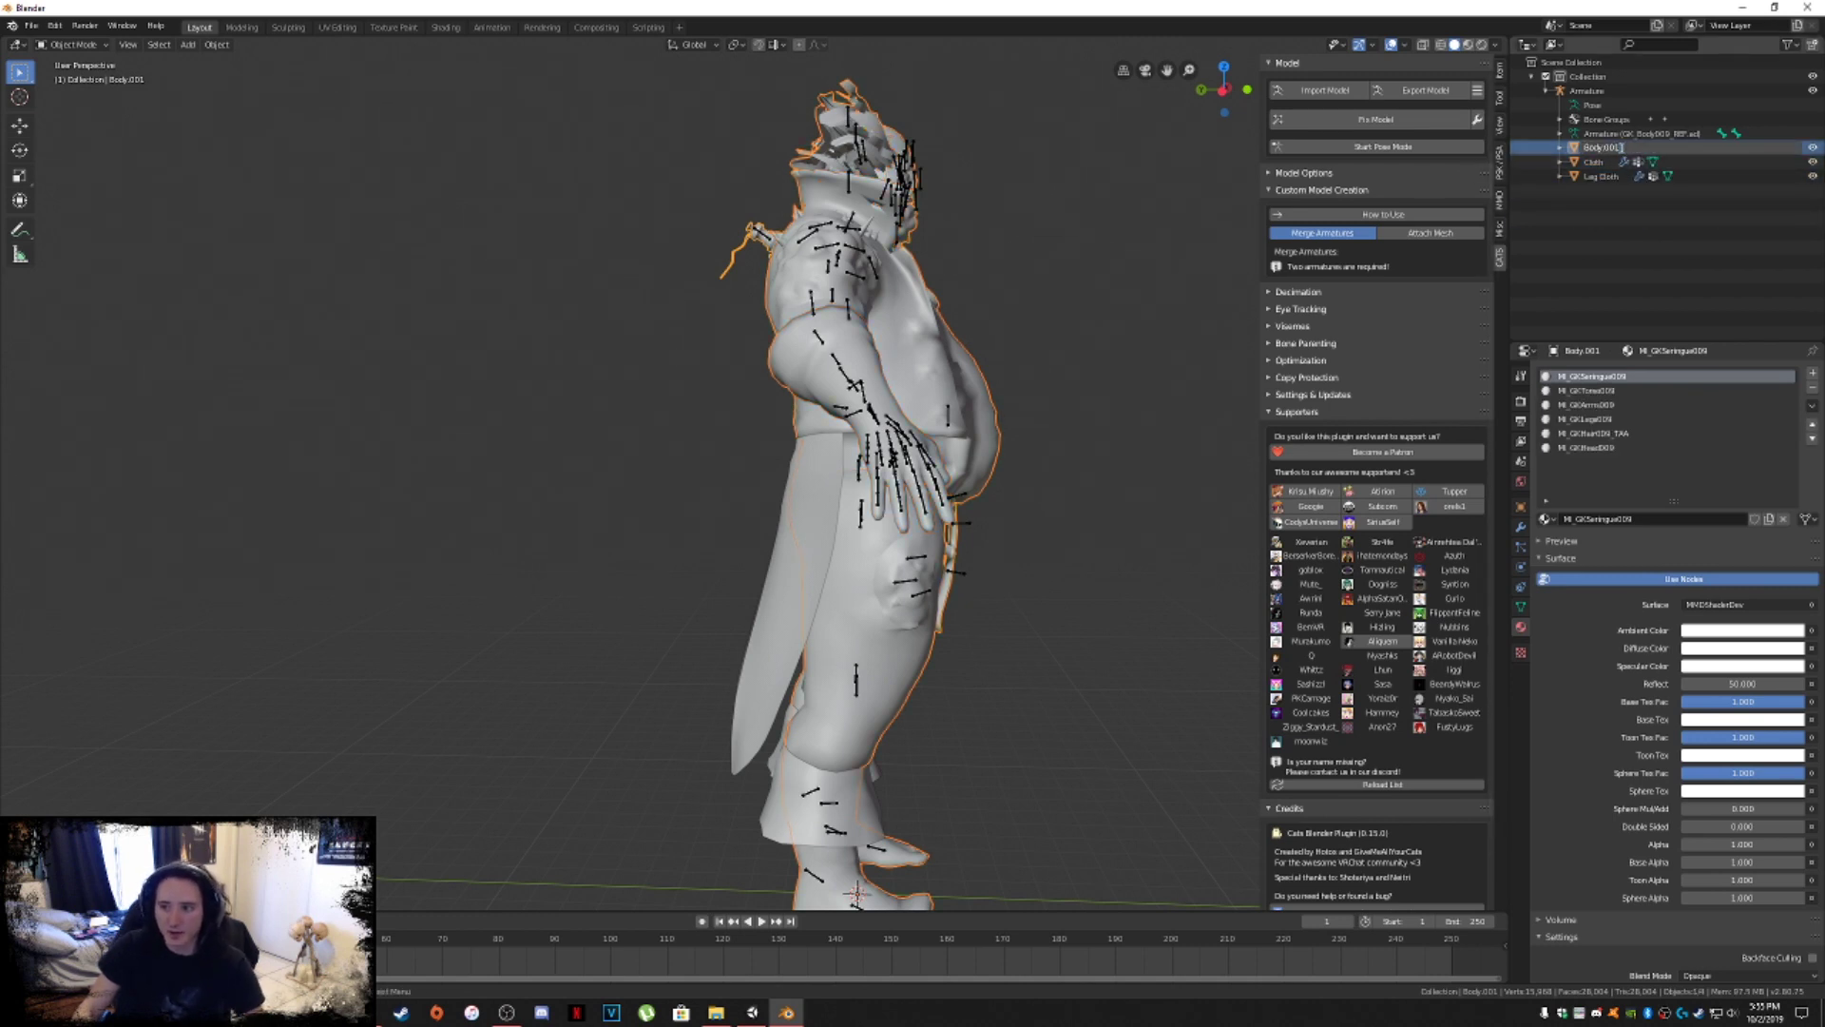
key(Return)
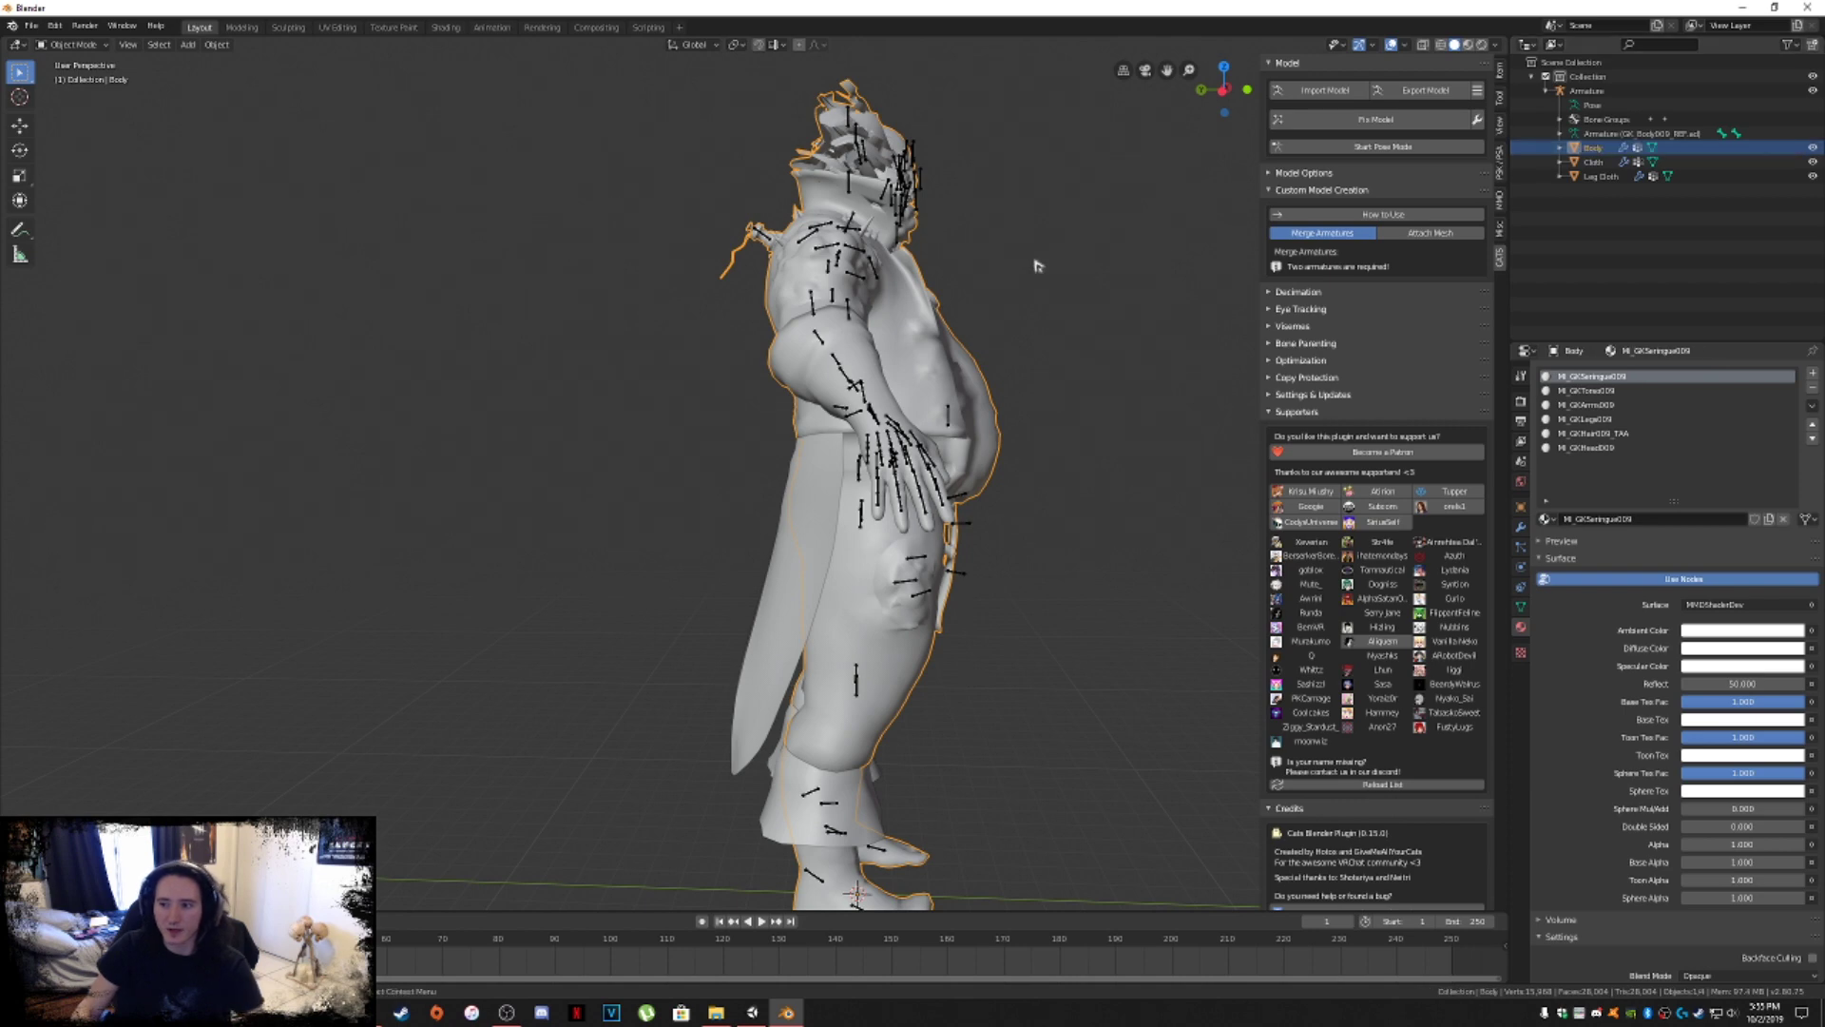
Check the Leg Cloth and Cloth pieces, orbiting to a straight front view.
middle_drag(1200, 316, 1053, 589)
click(812, 704)
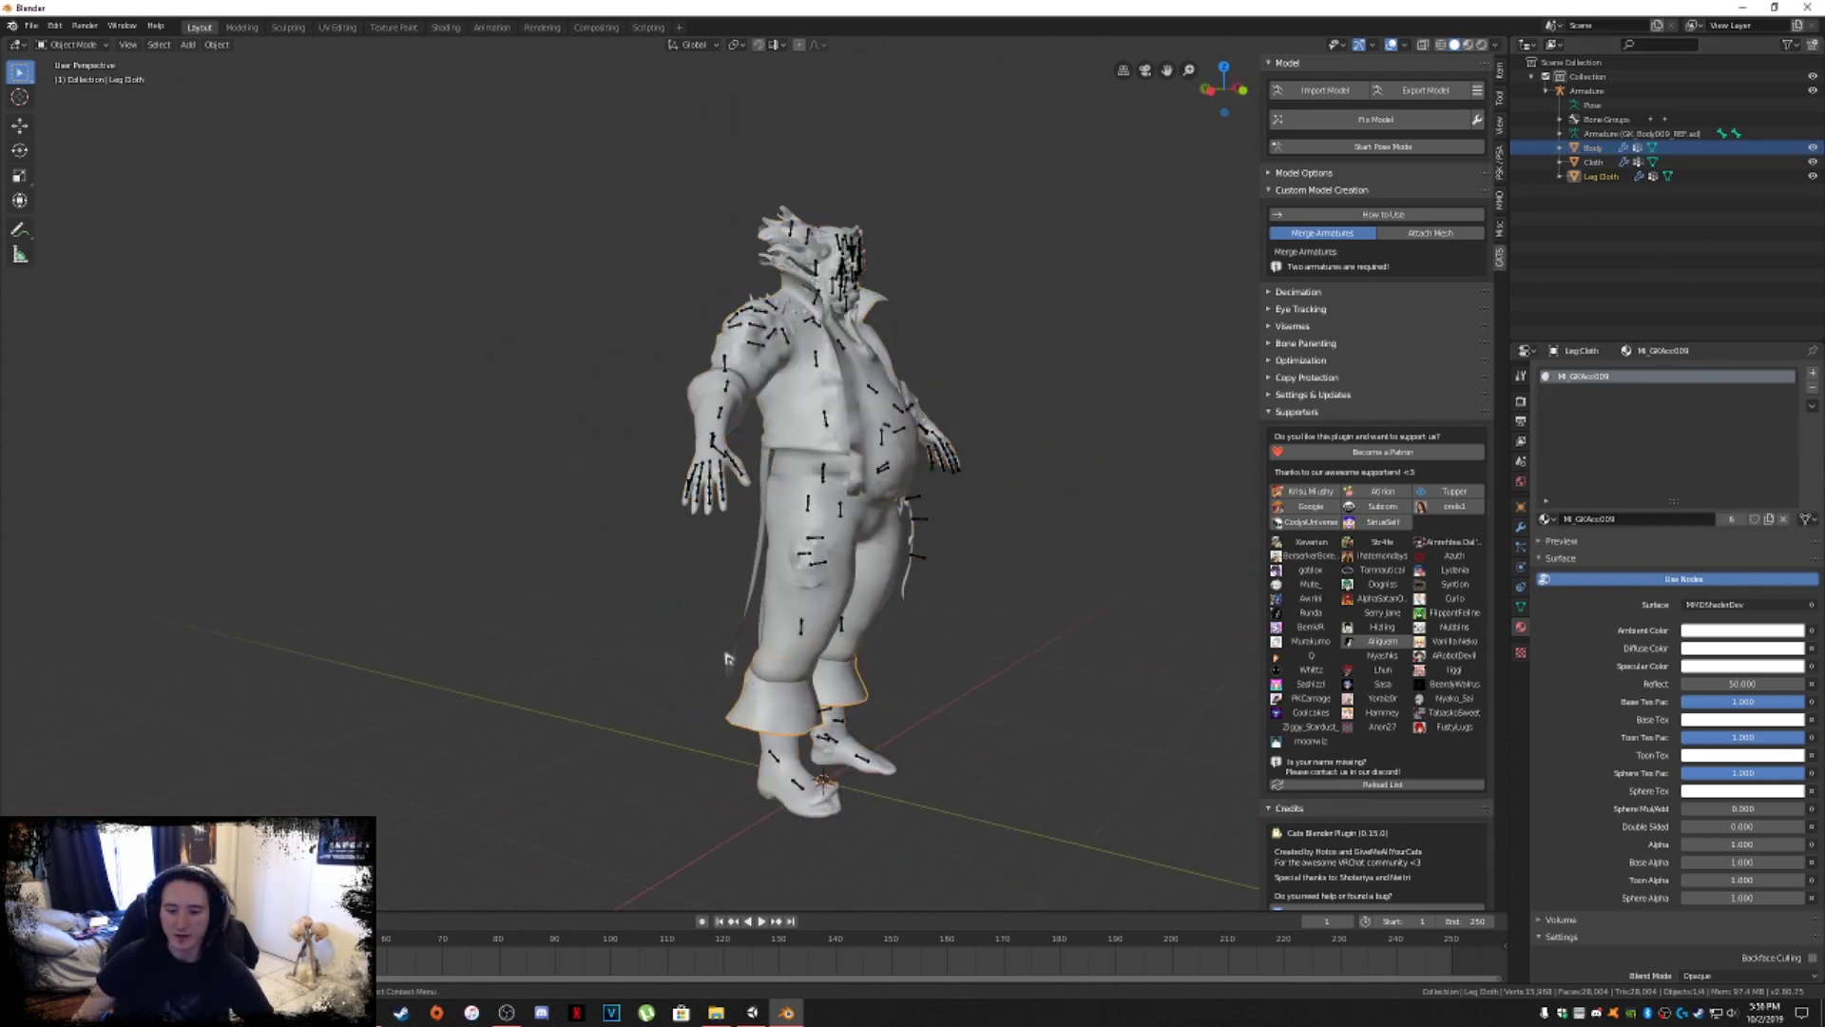
click(744, 632)
middle_drag(744, 632, 945, 505)
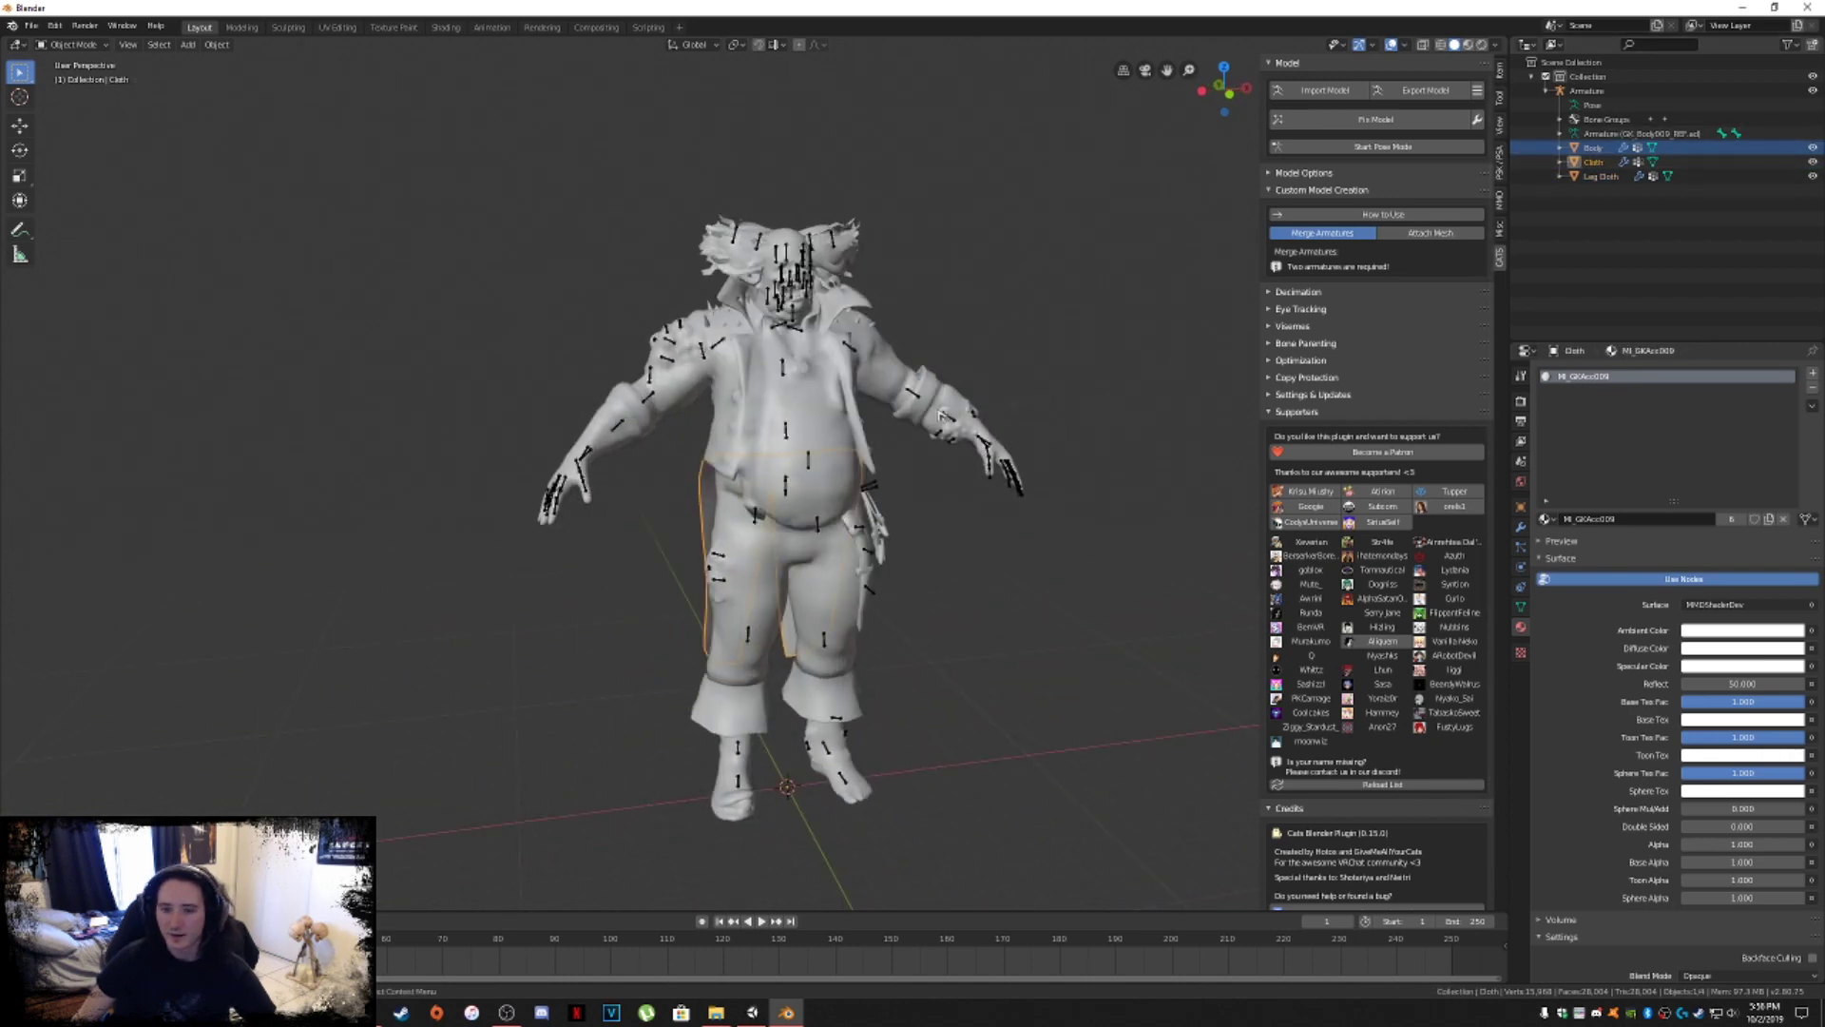
middle_drag(1078, 413, 839, 417)
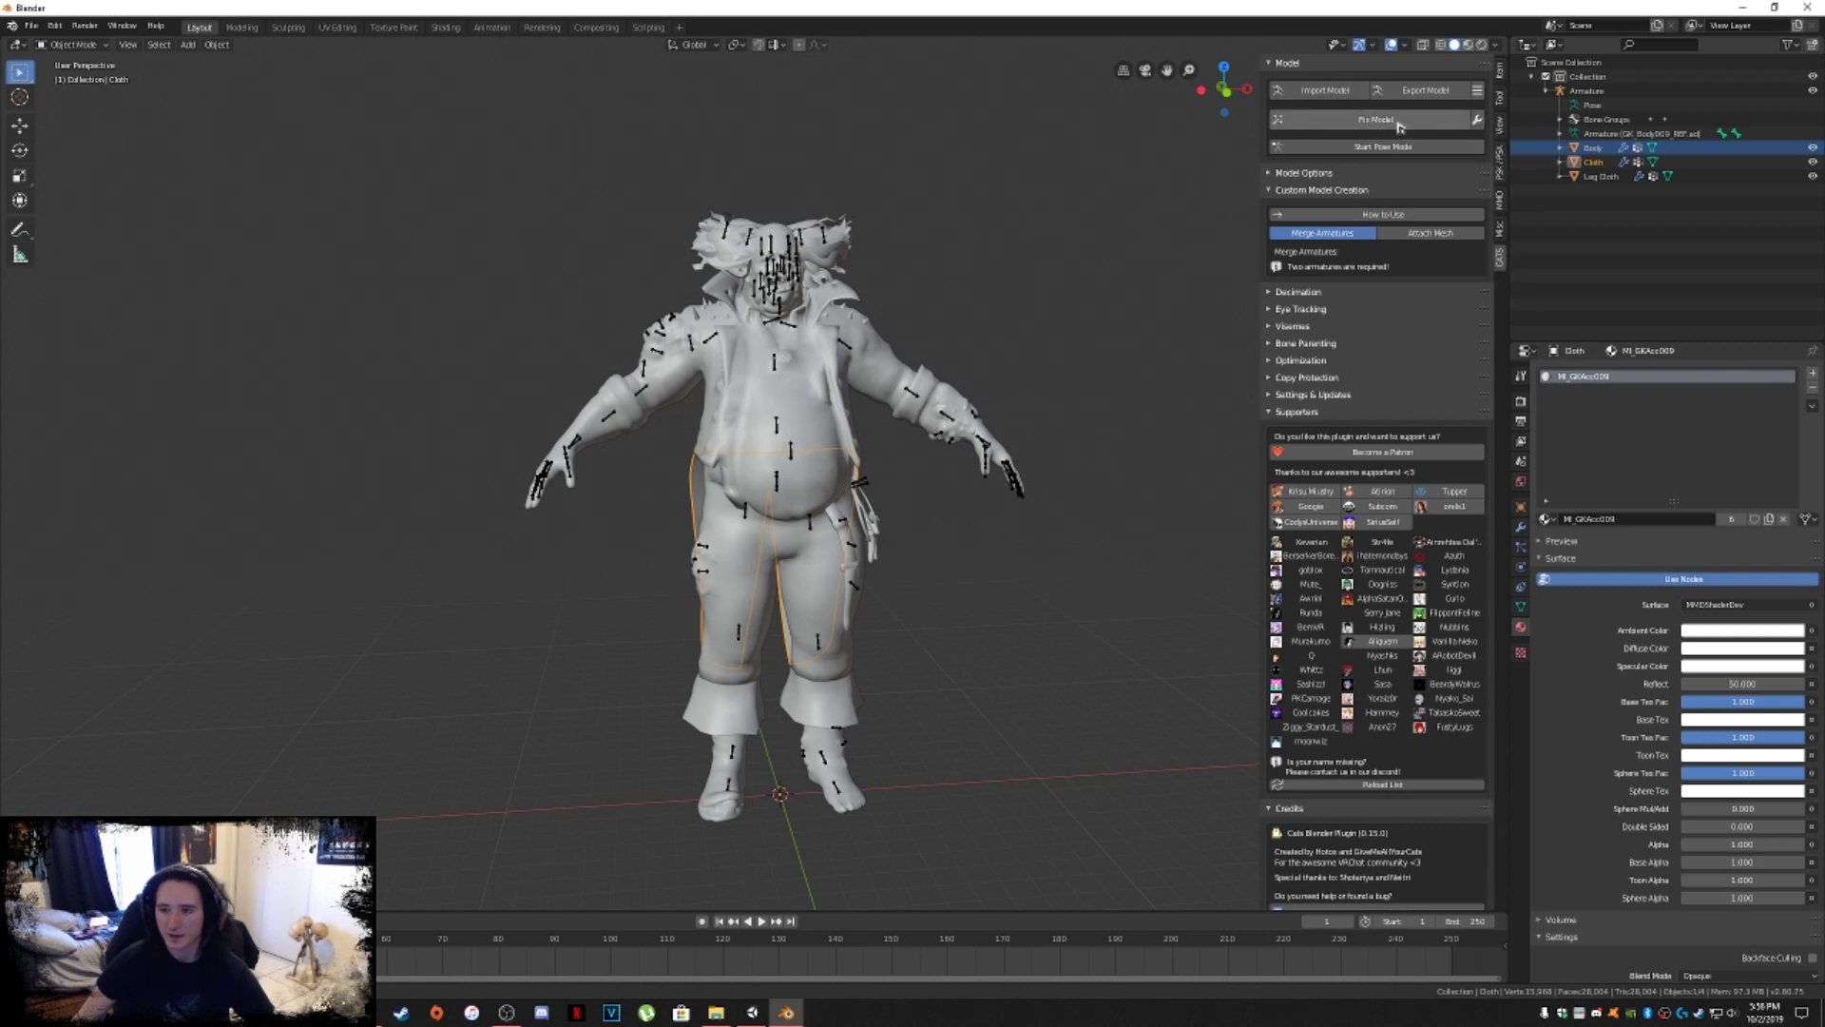
In Fix Model settings, turn off Combine Same Materials, turn on Keep Upper Chest, and confirm.
click(1474, 121)
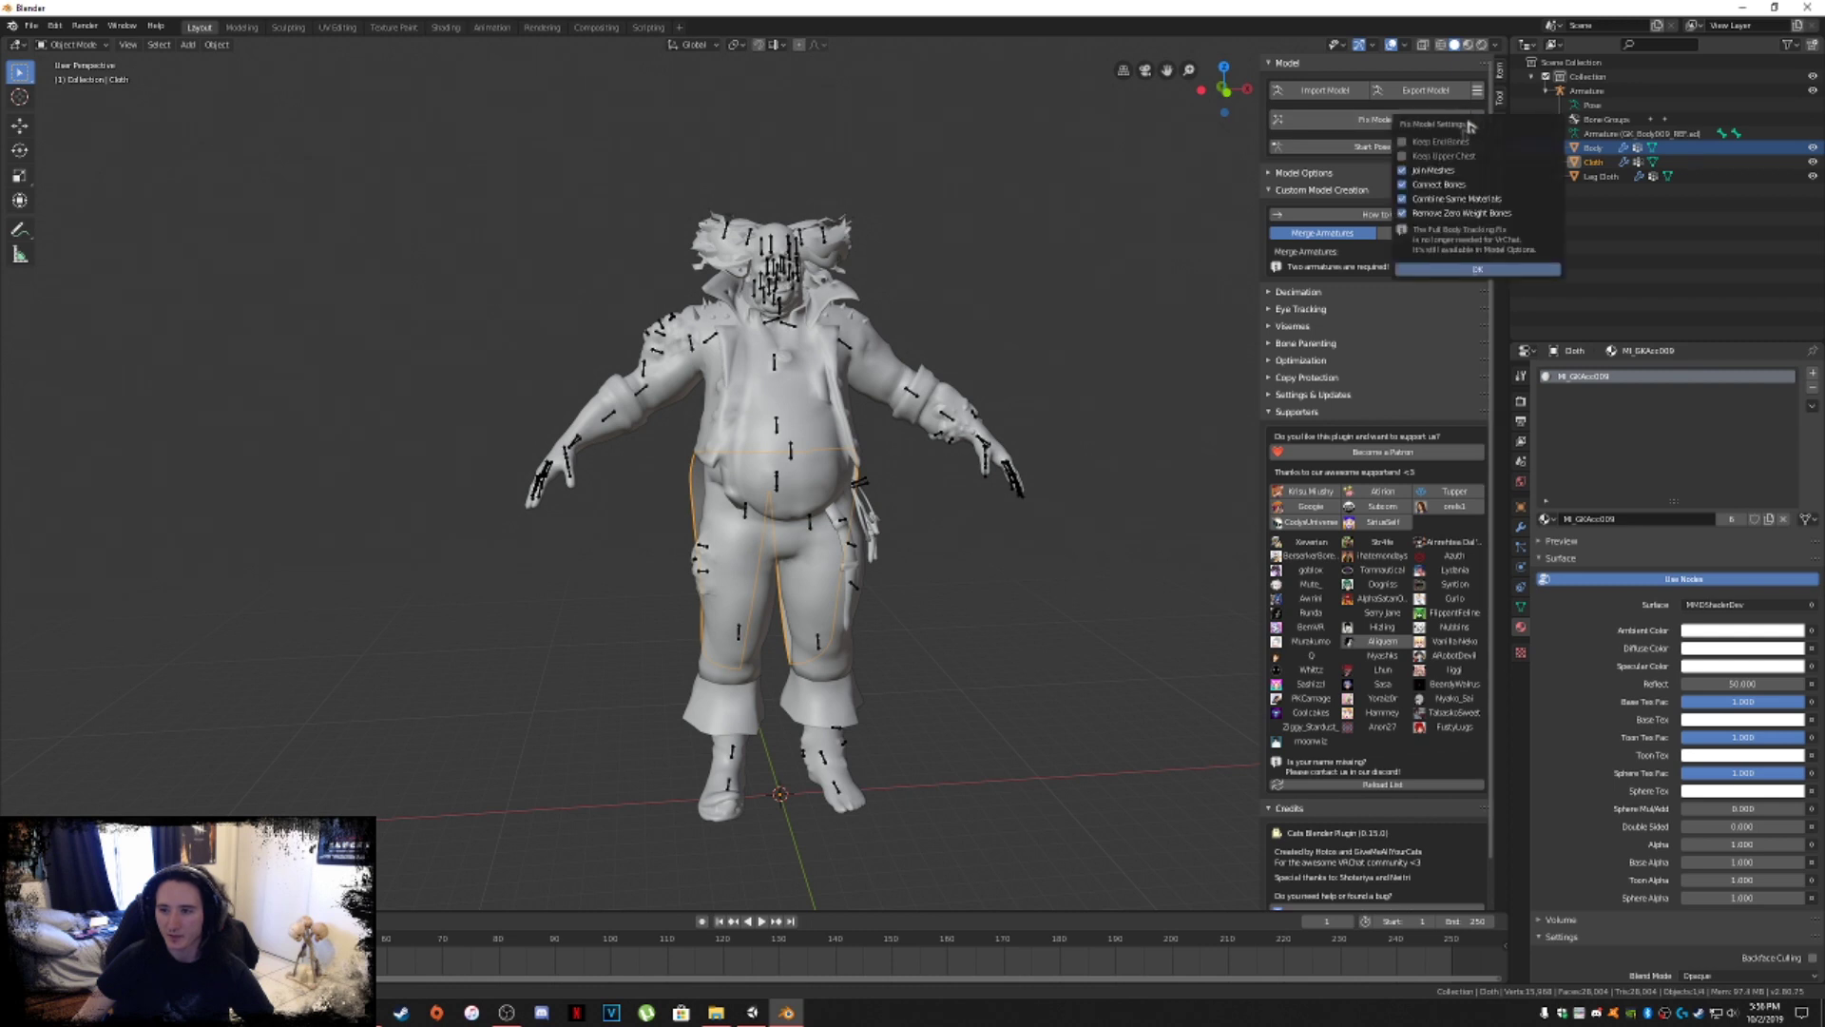
click(1443, 199)
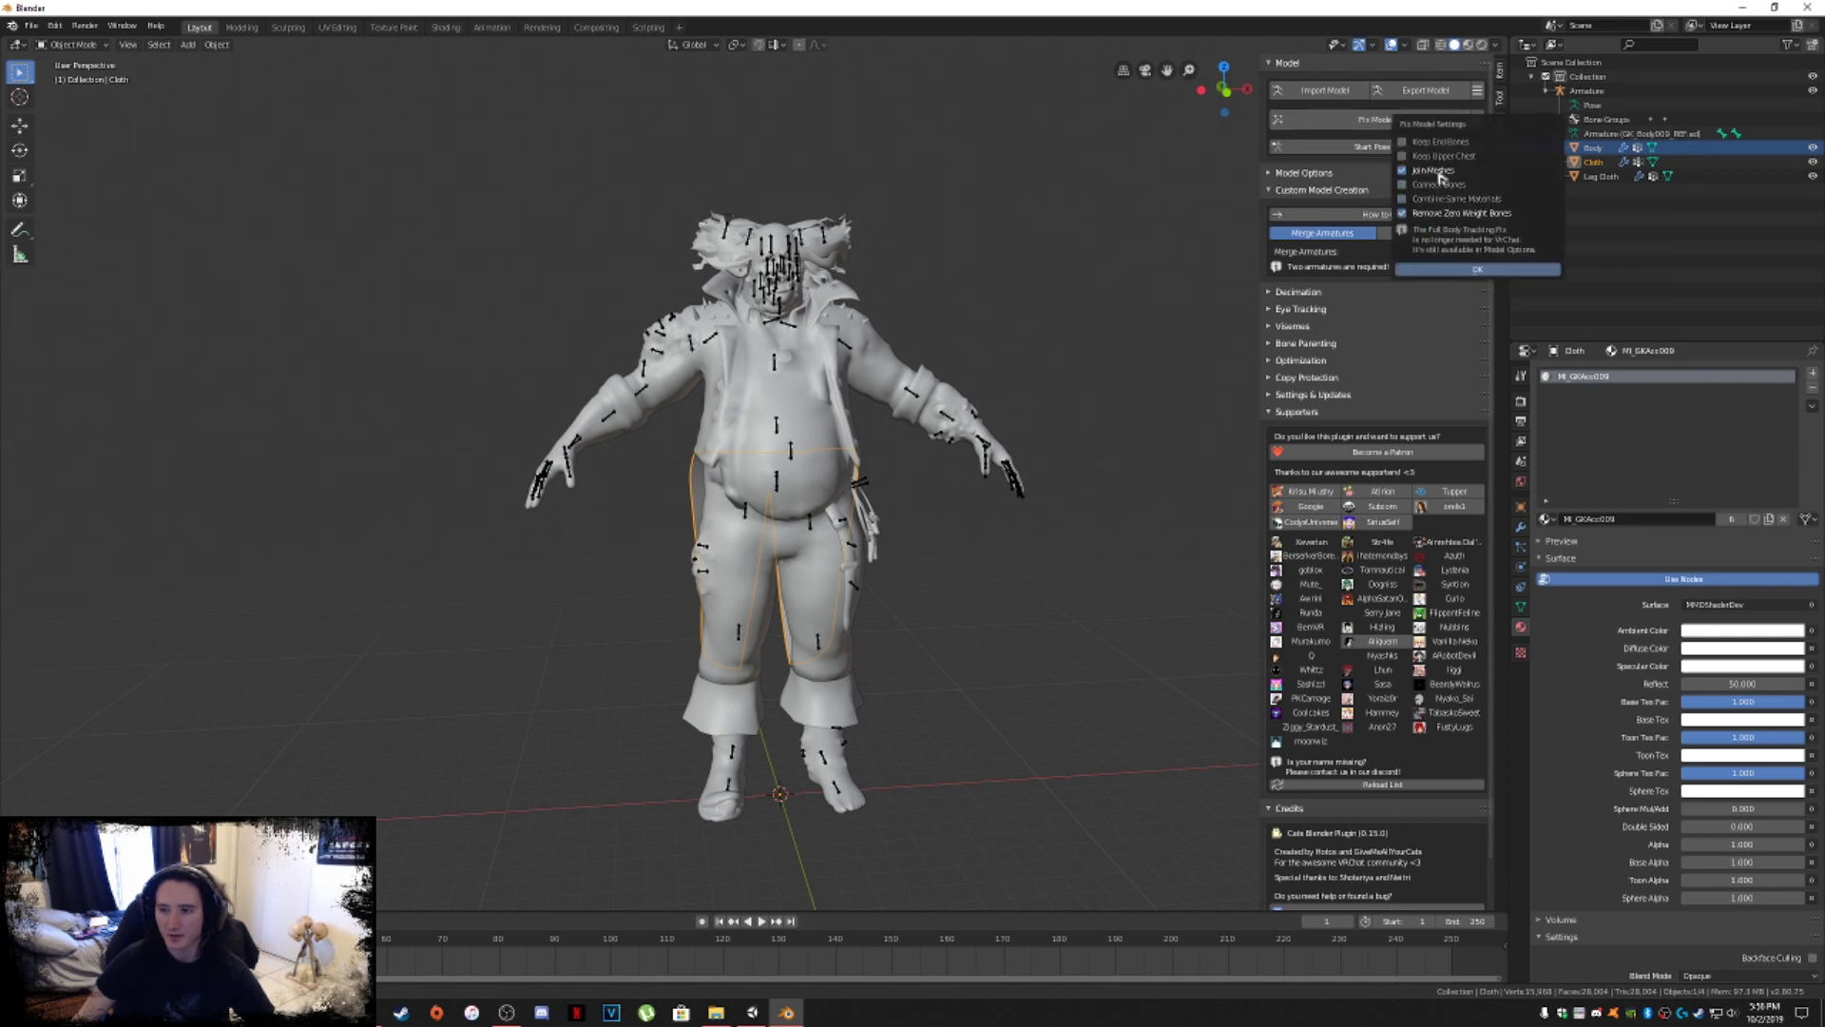
click(1445, 156)
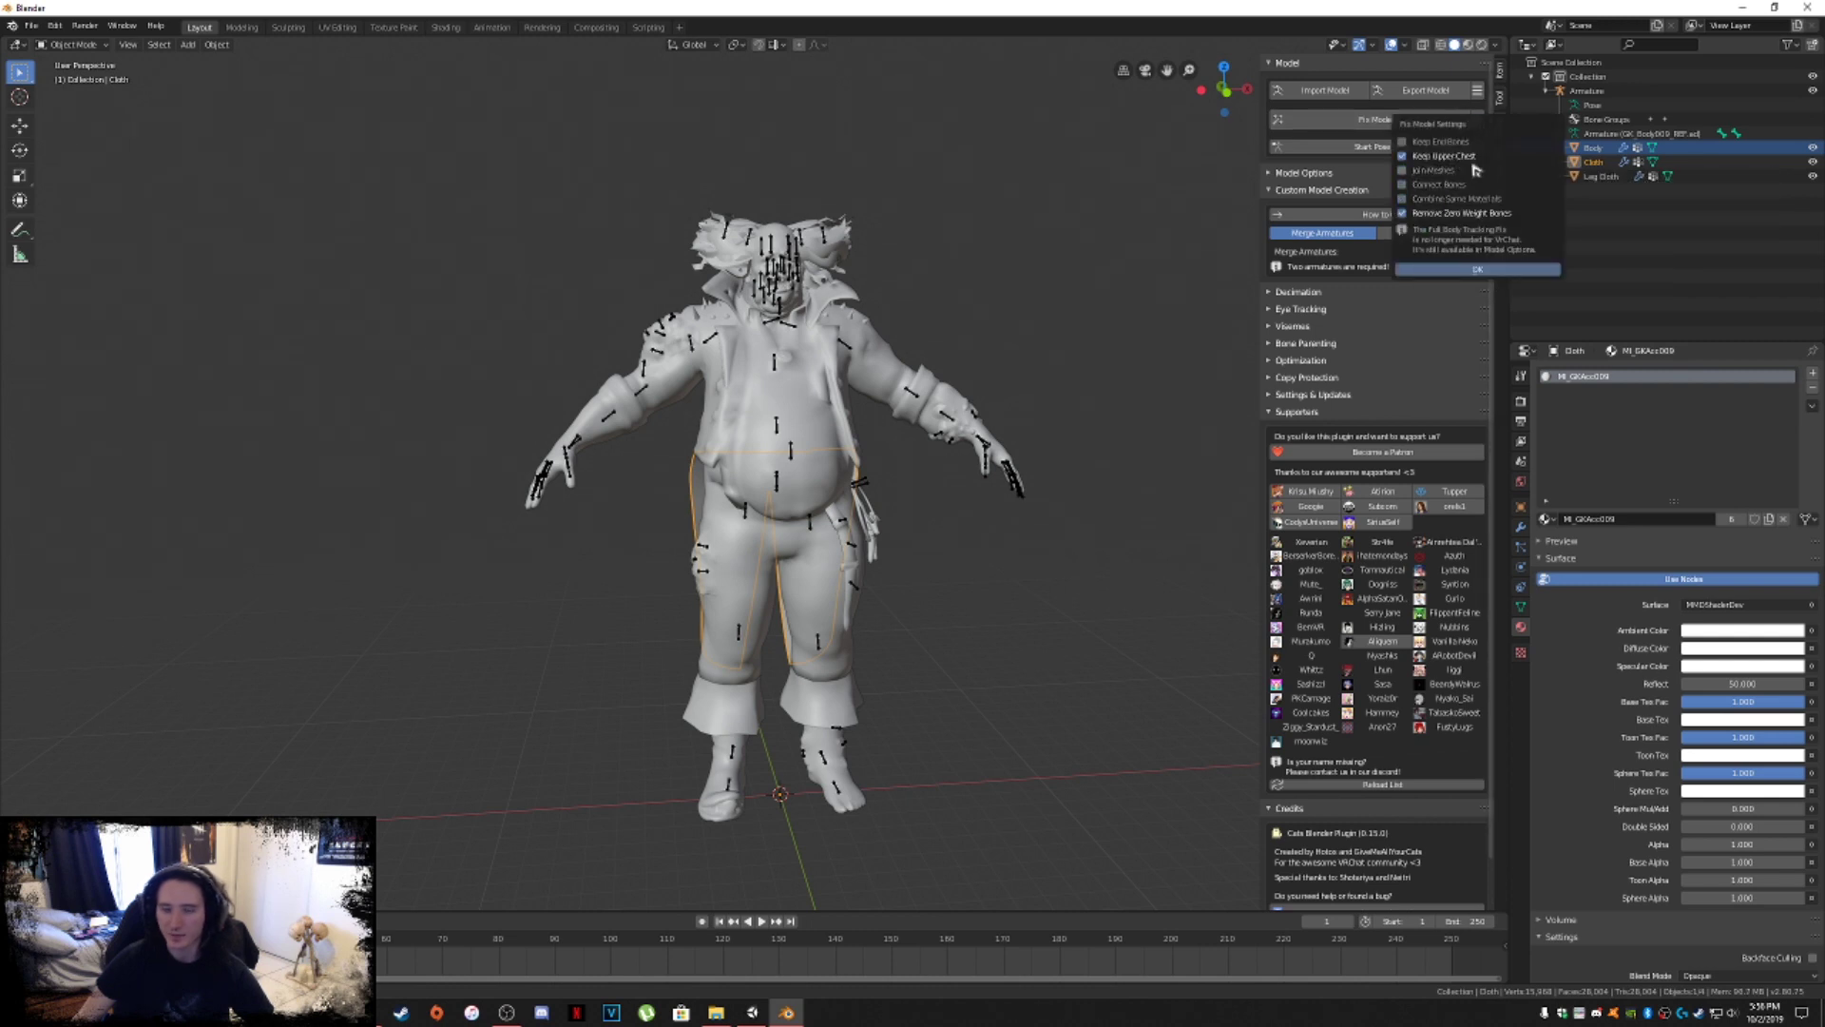
click(1494, 271)
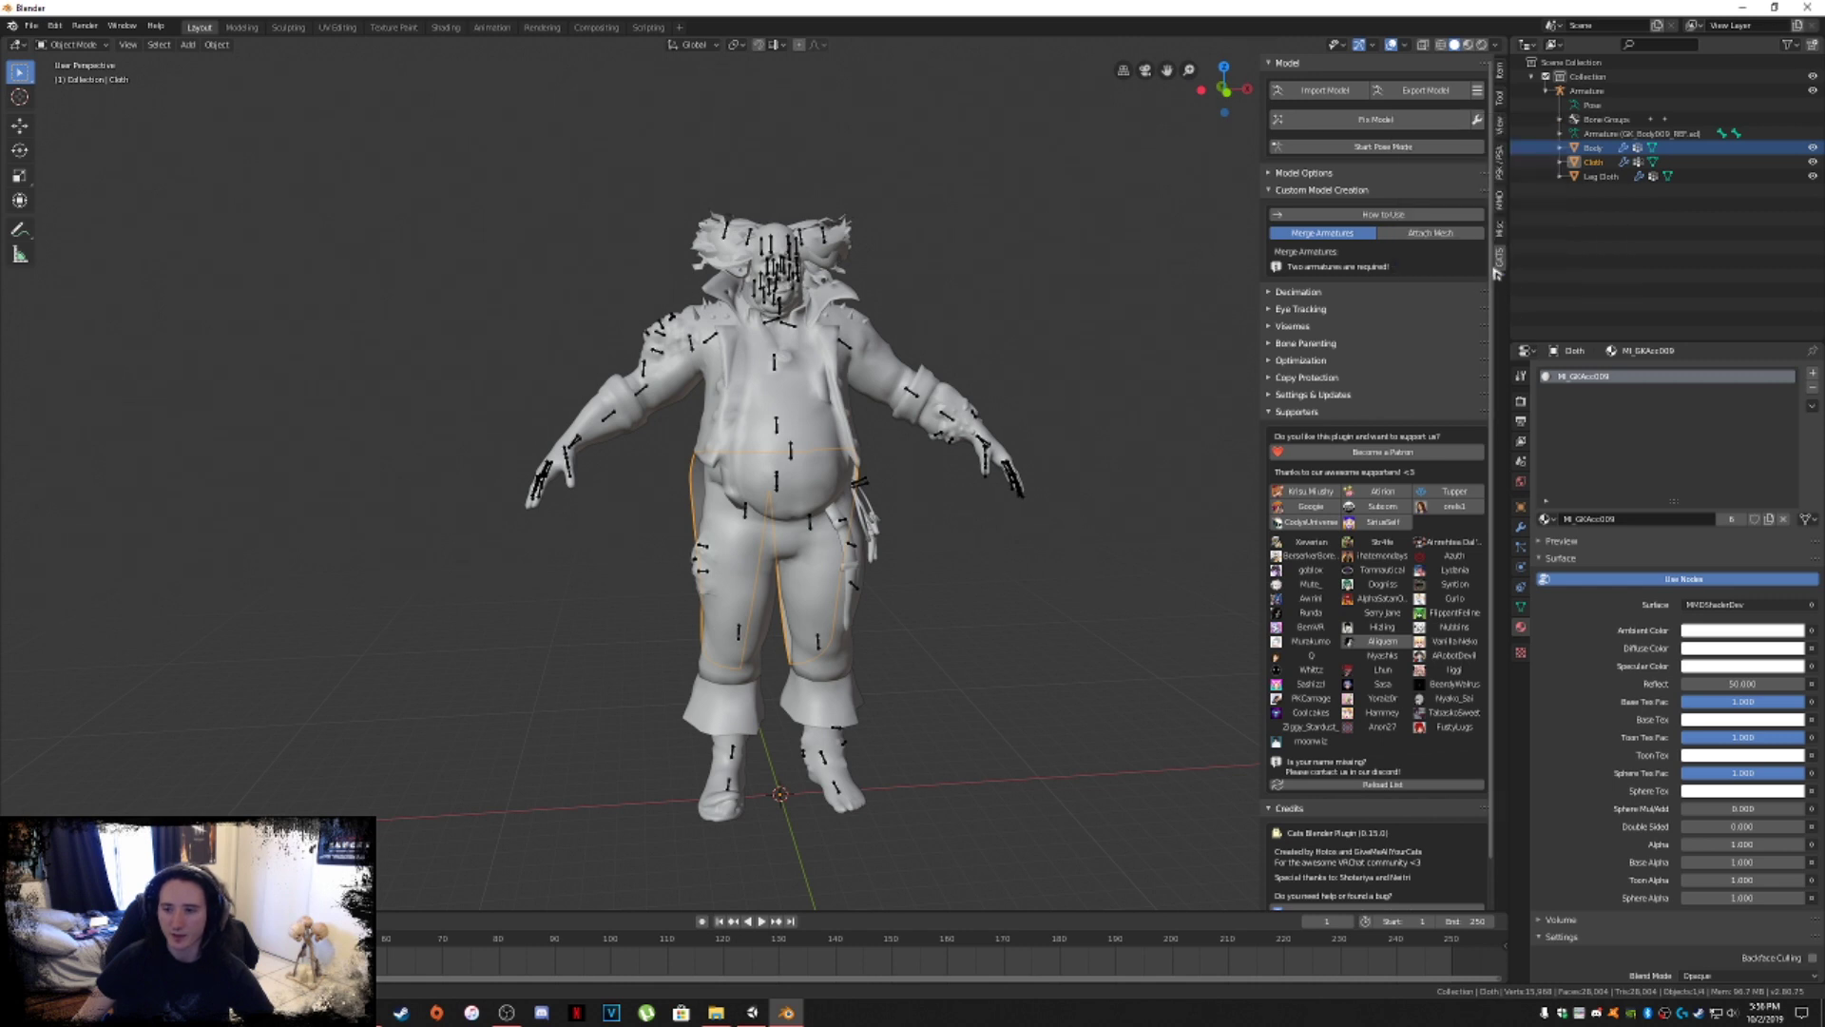
Run the Cats Fix Model and look over the fixed clown.
click(1402, 124)
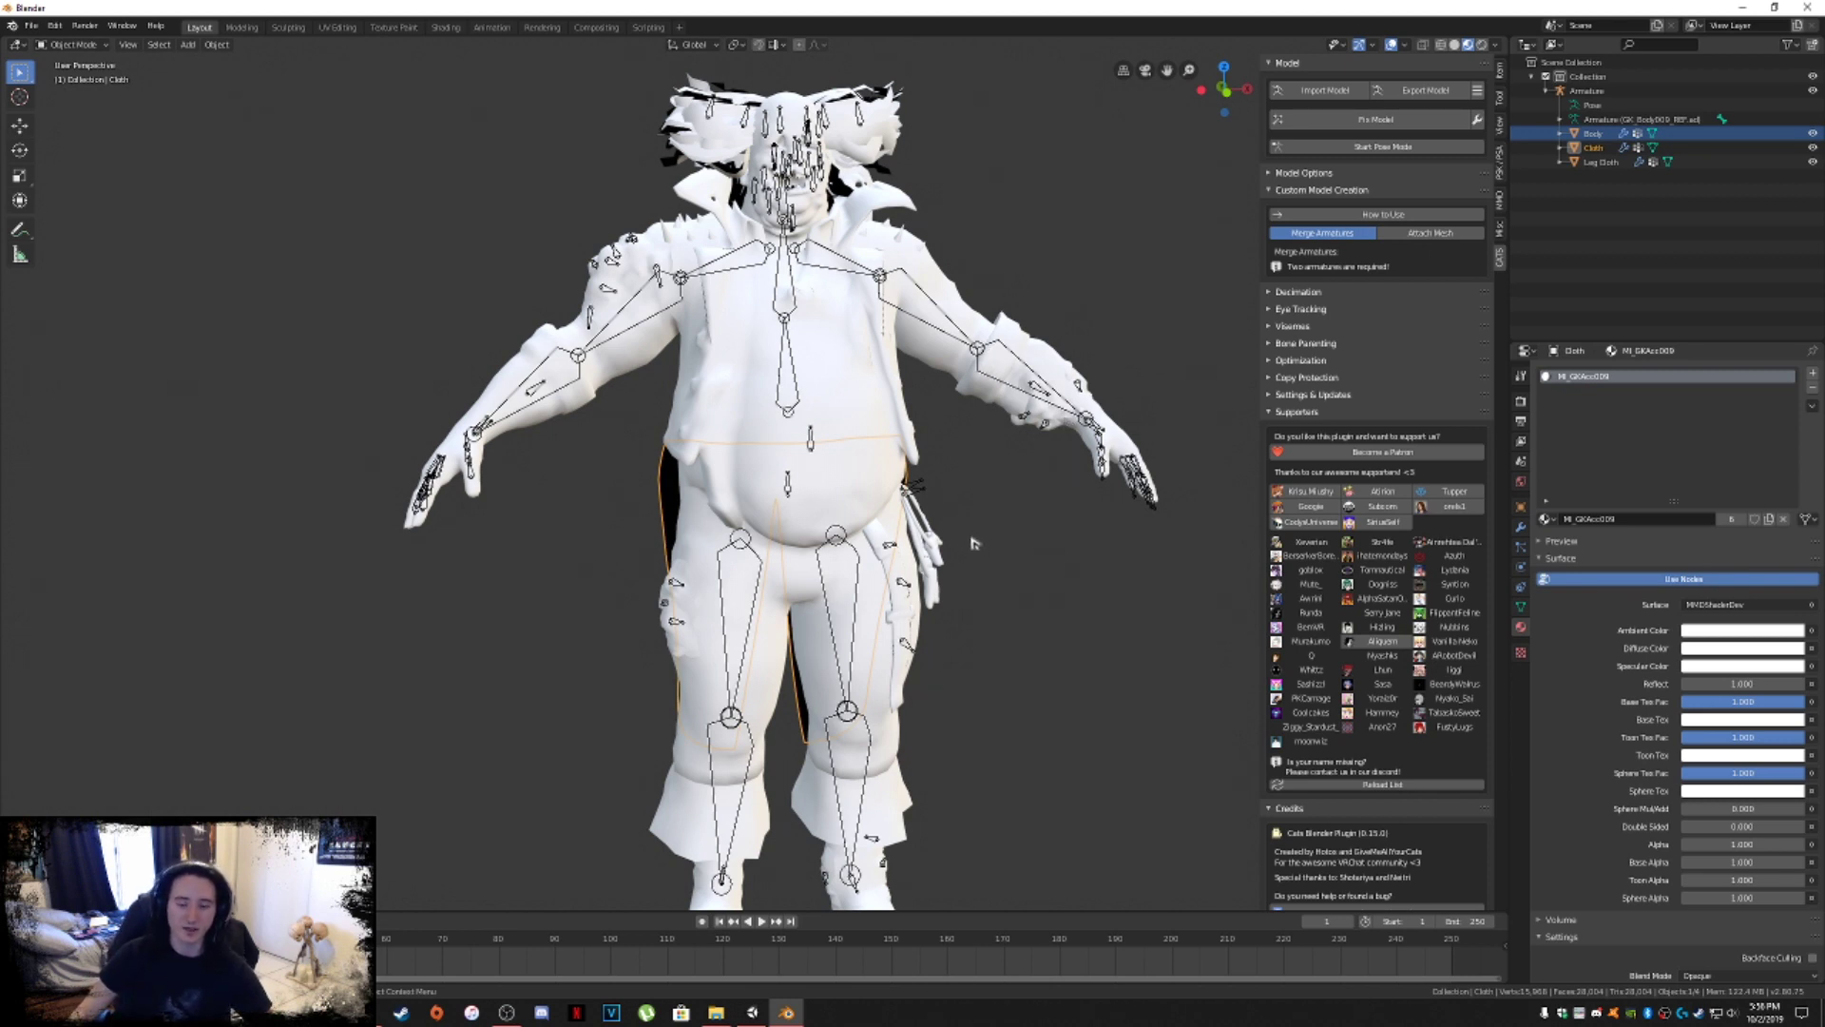
middle_drag(972, 543, 936, 540)
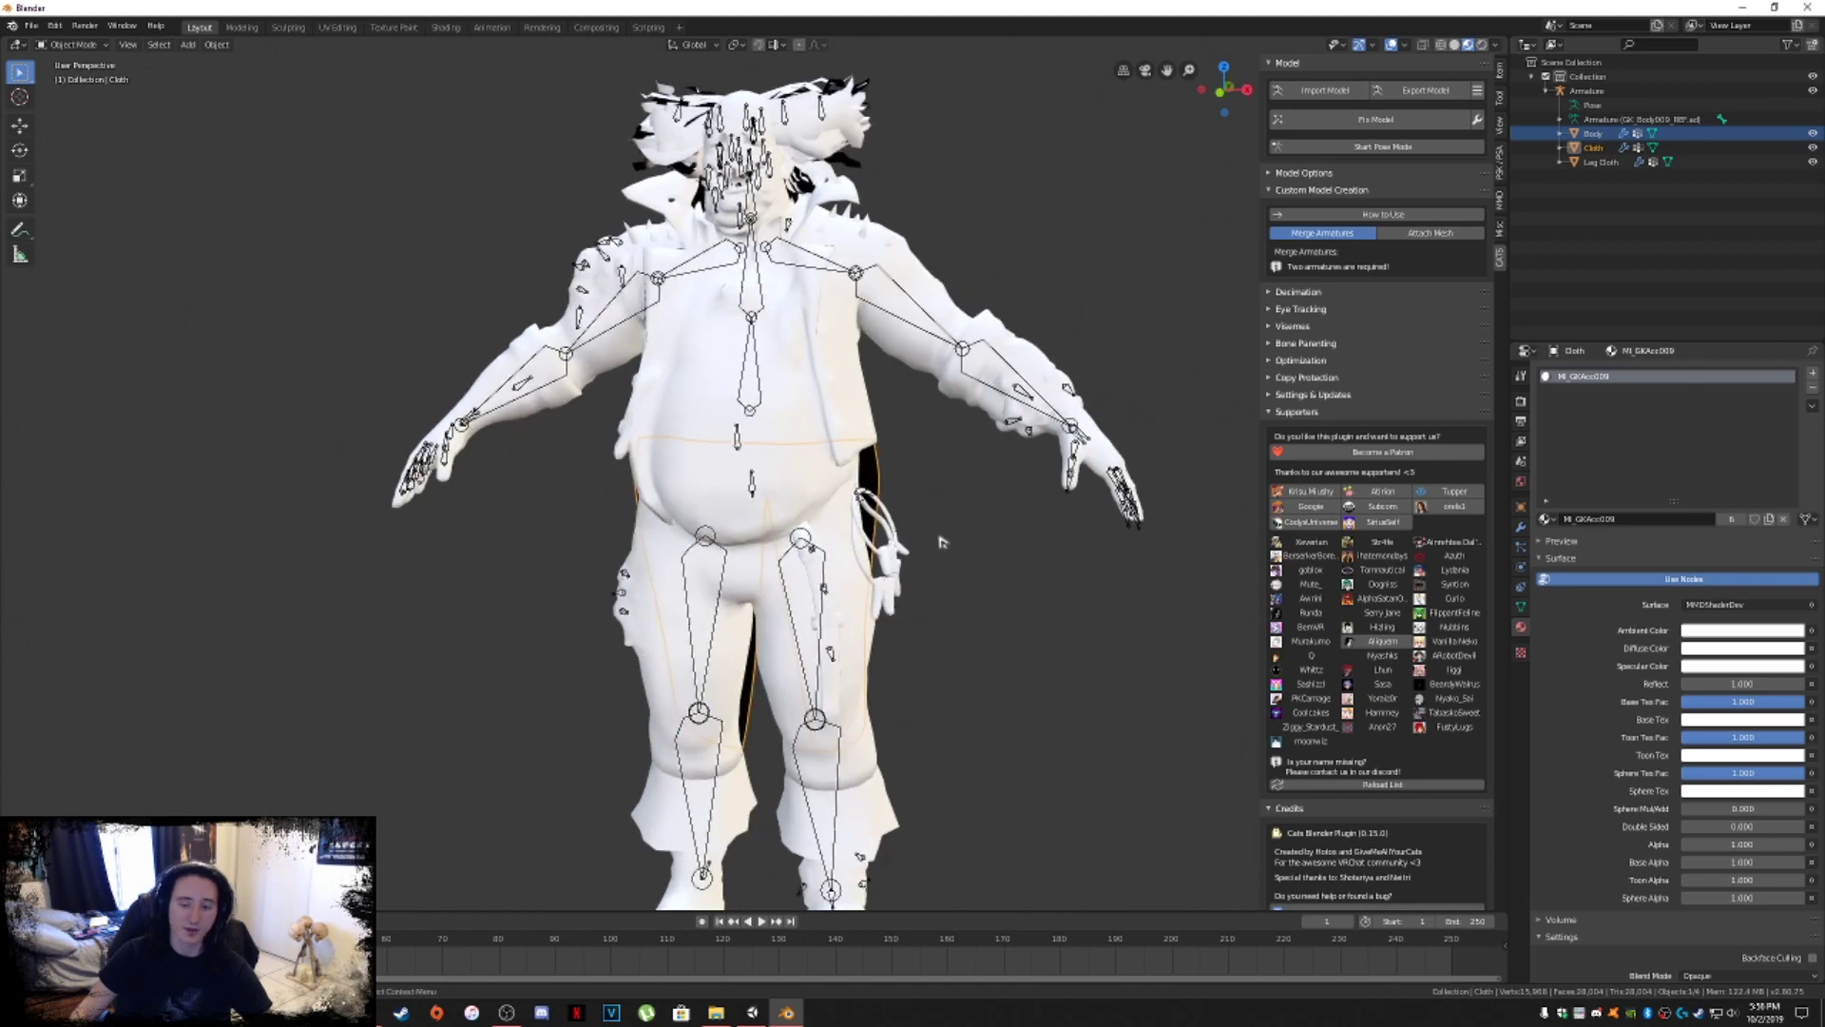
scroll(858, 498, up, 5)
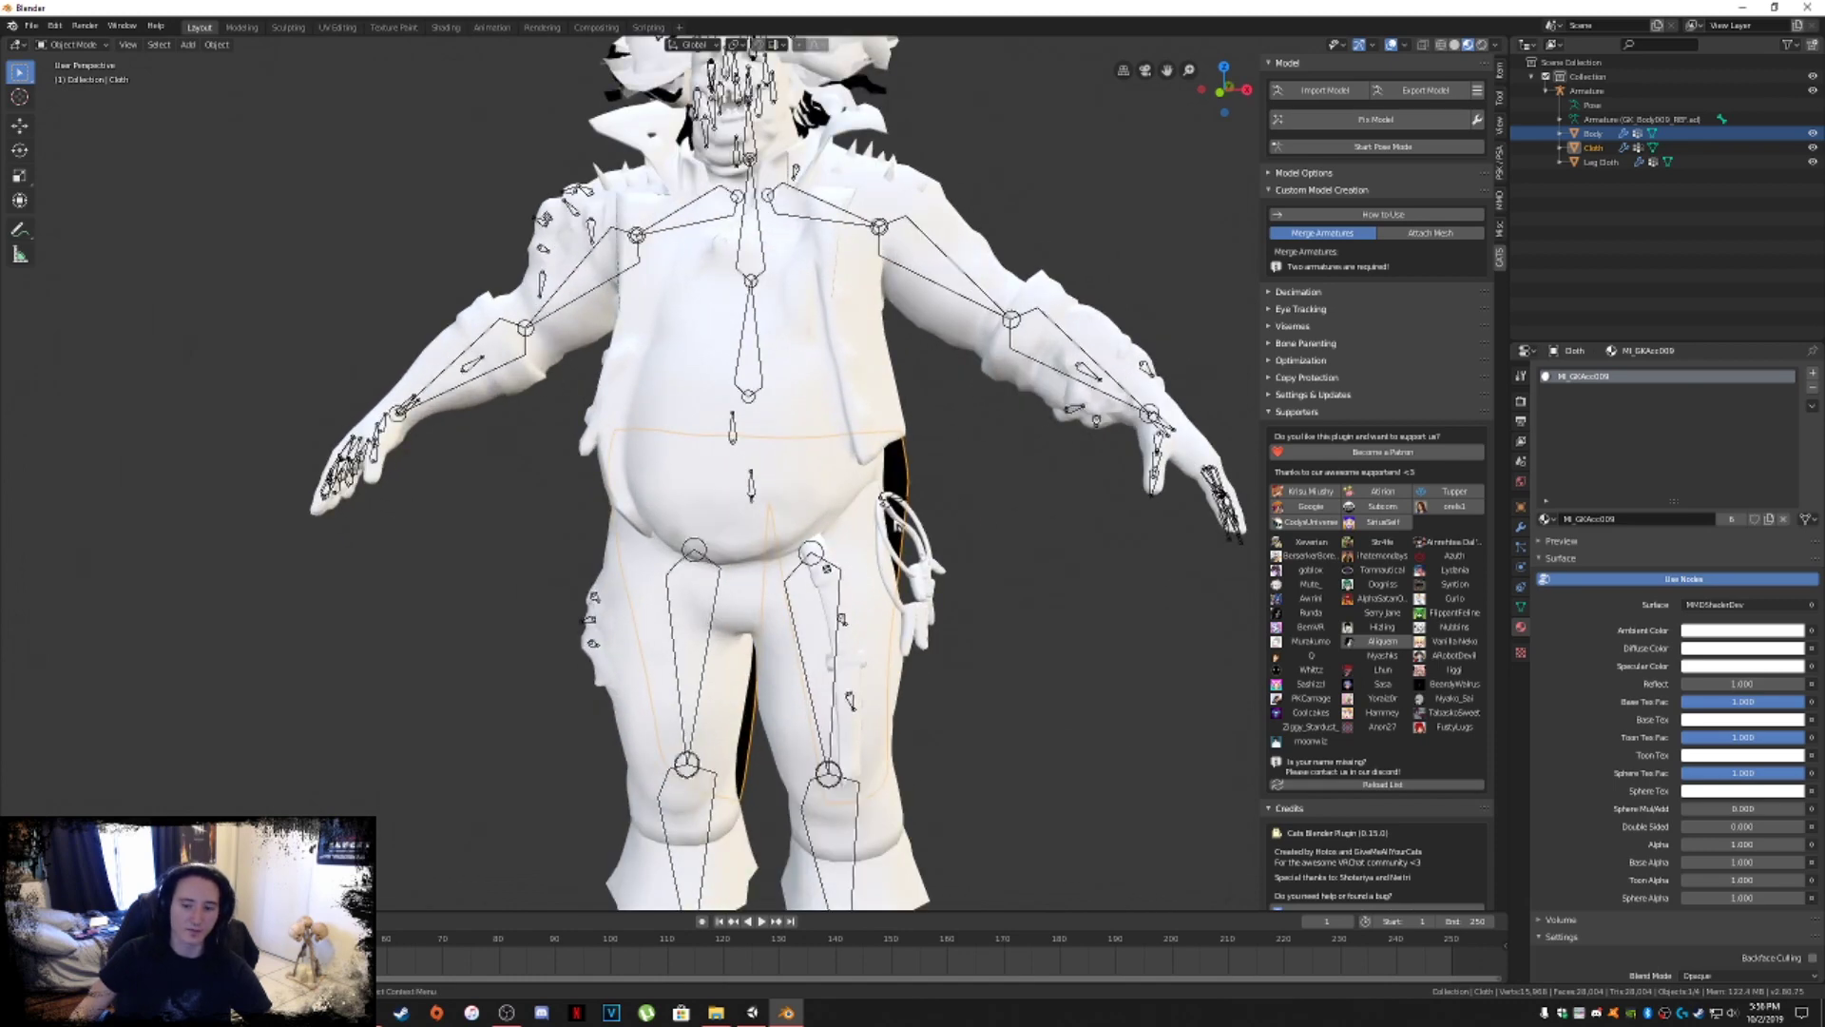
scroll(858, 498, down, 5)
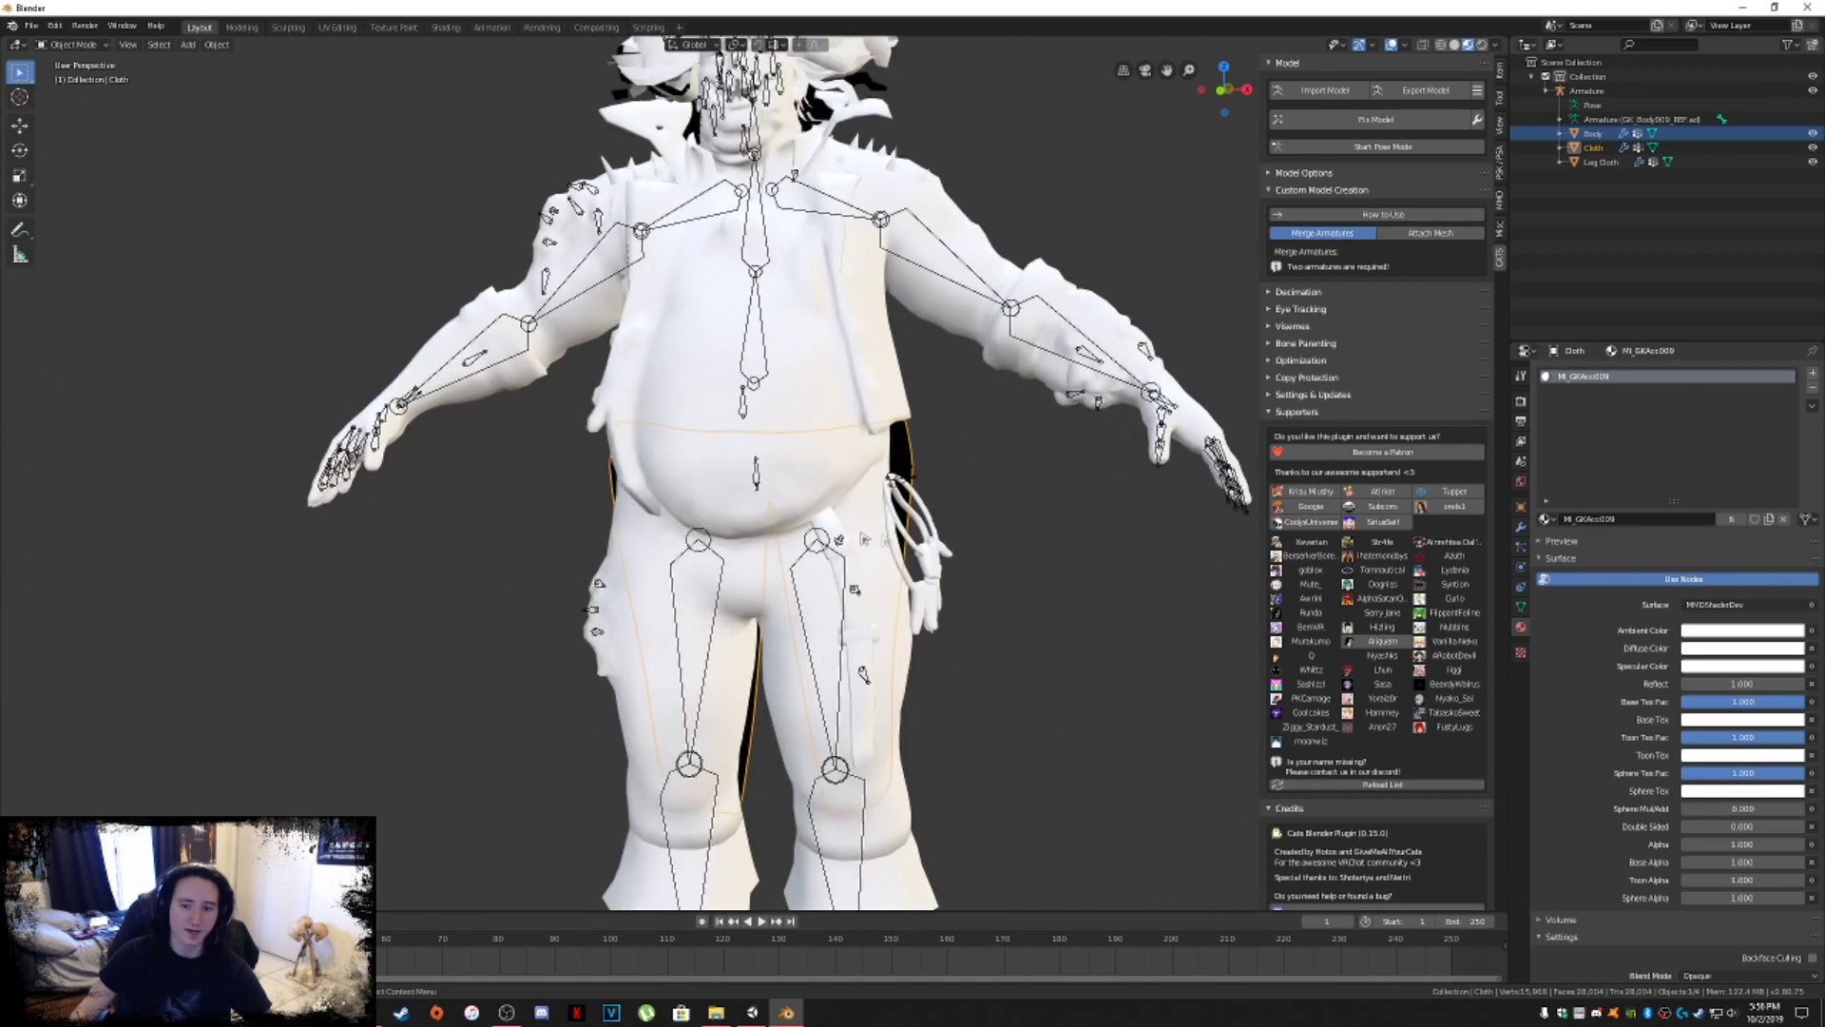
scroll(858, 498, up, 5)
scroll(751, 480, up, 3)
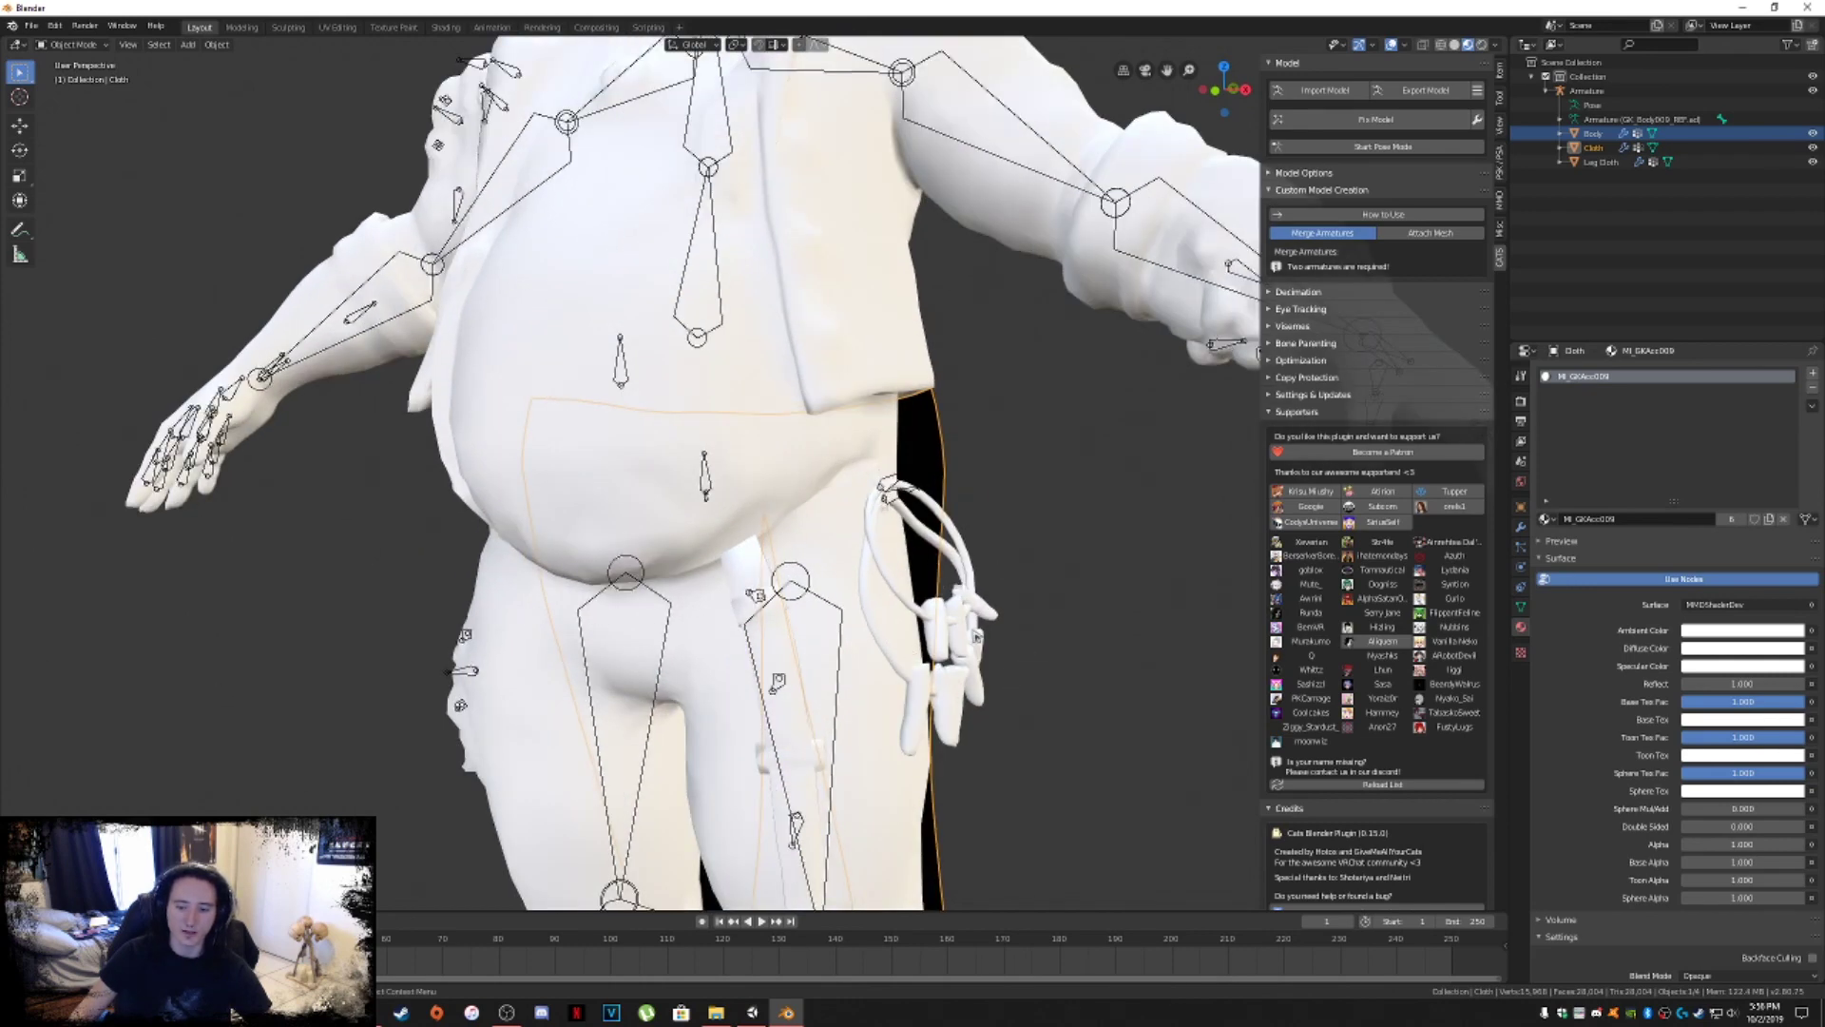
Orbit to a frontal view of the rigged clown and collapse the Collection in the Outliner.
middle_drag(976, 635, 889, 537)
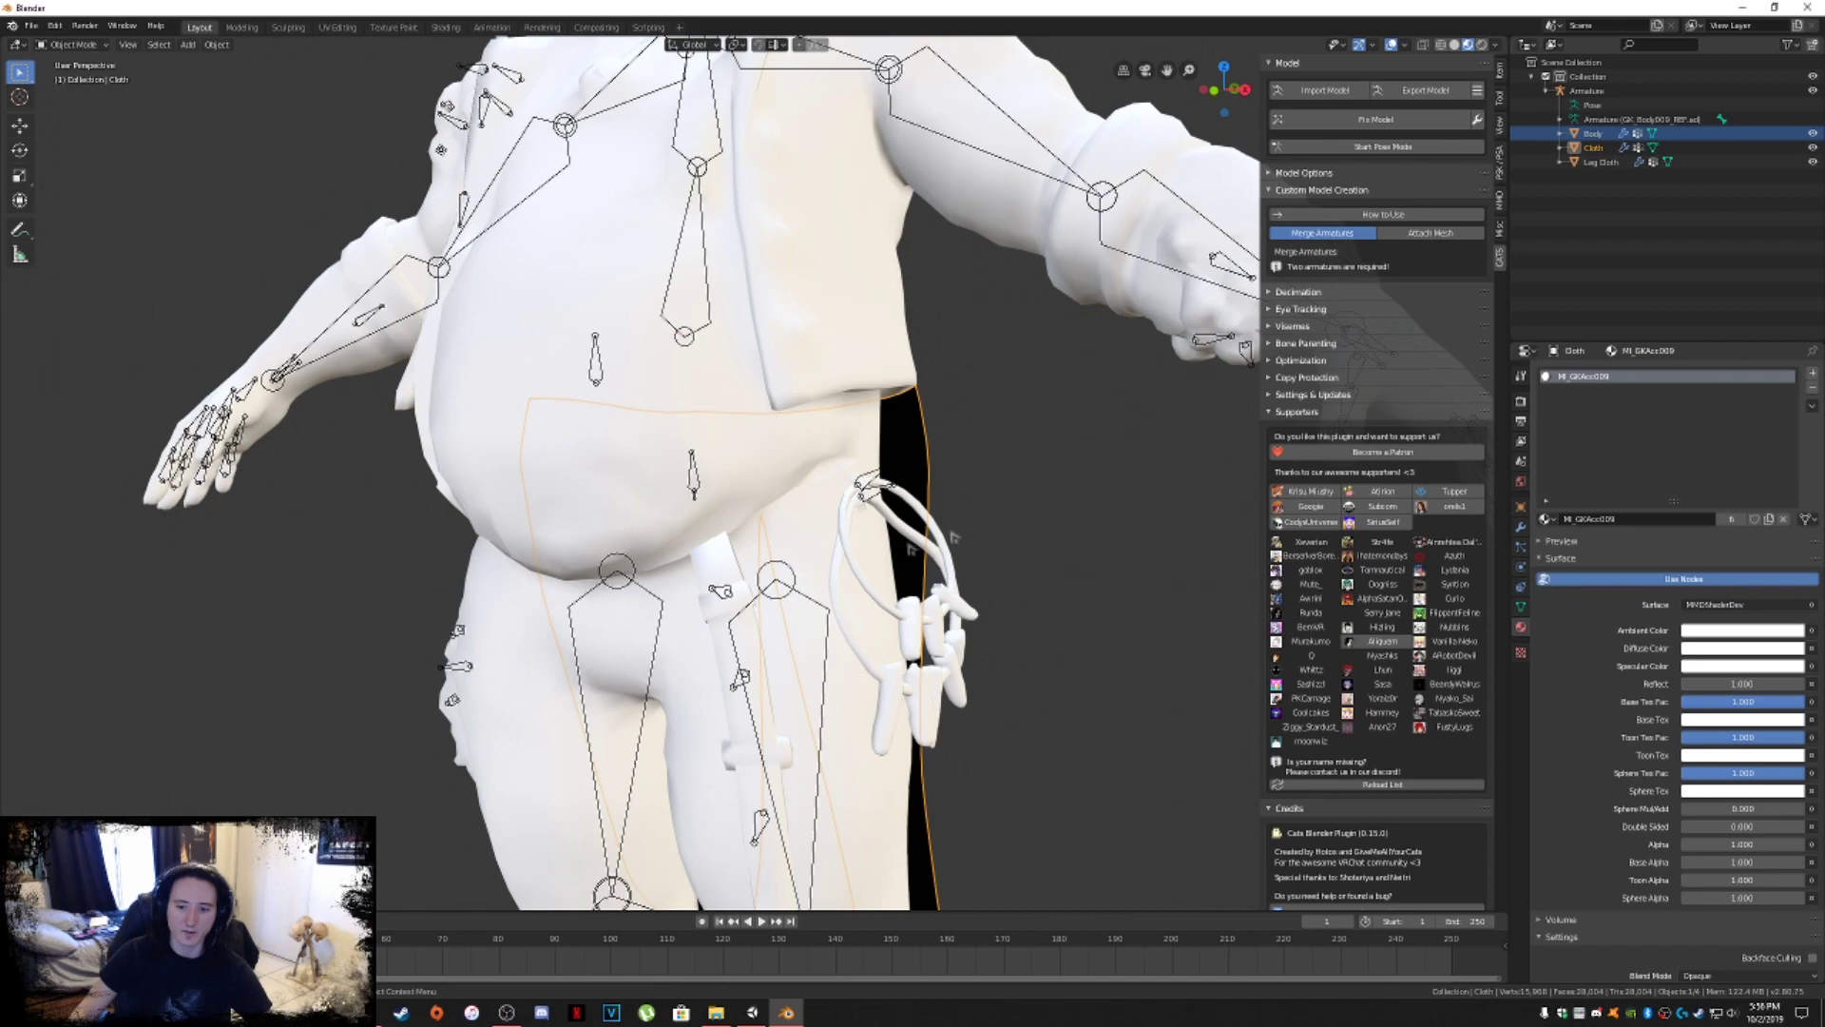
scroll(954, 537, down, 5)
middle_drag(954, 537, 917, 528)
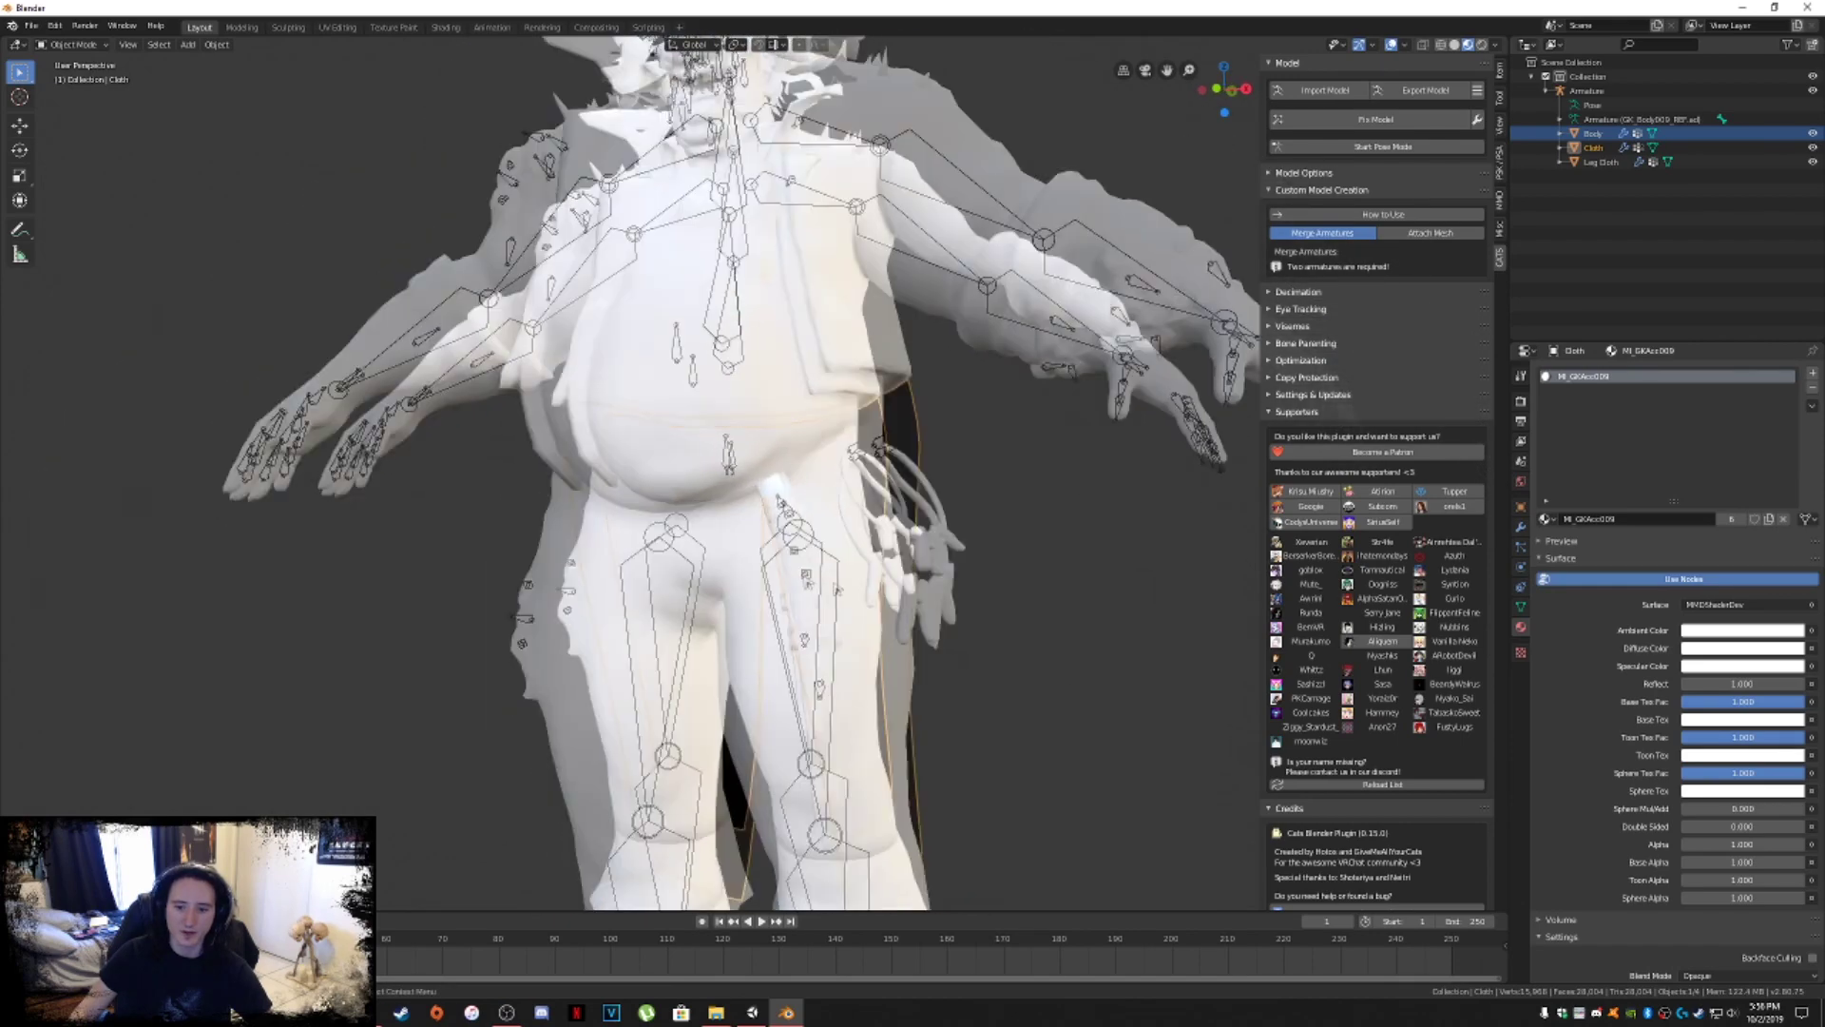
scroll(779, 506, up, 3)
middle_drag(780, 506, 785, 593)
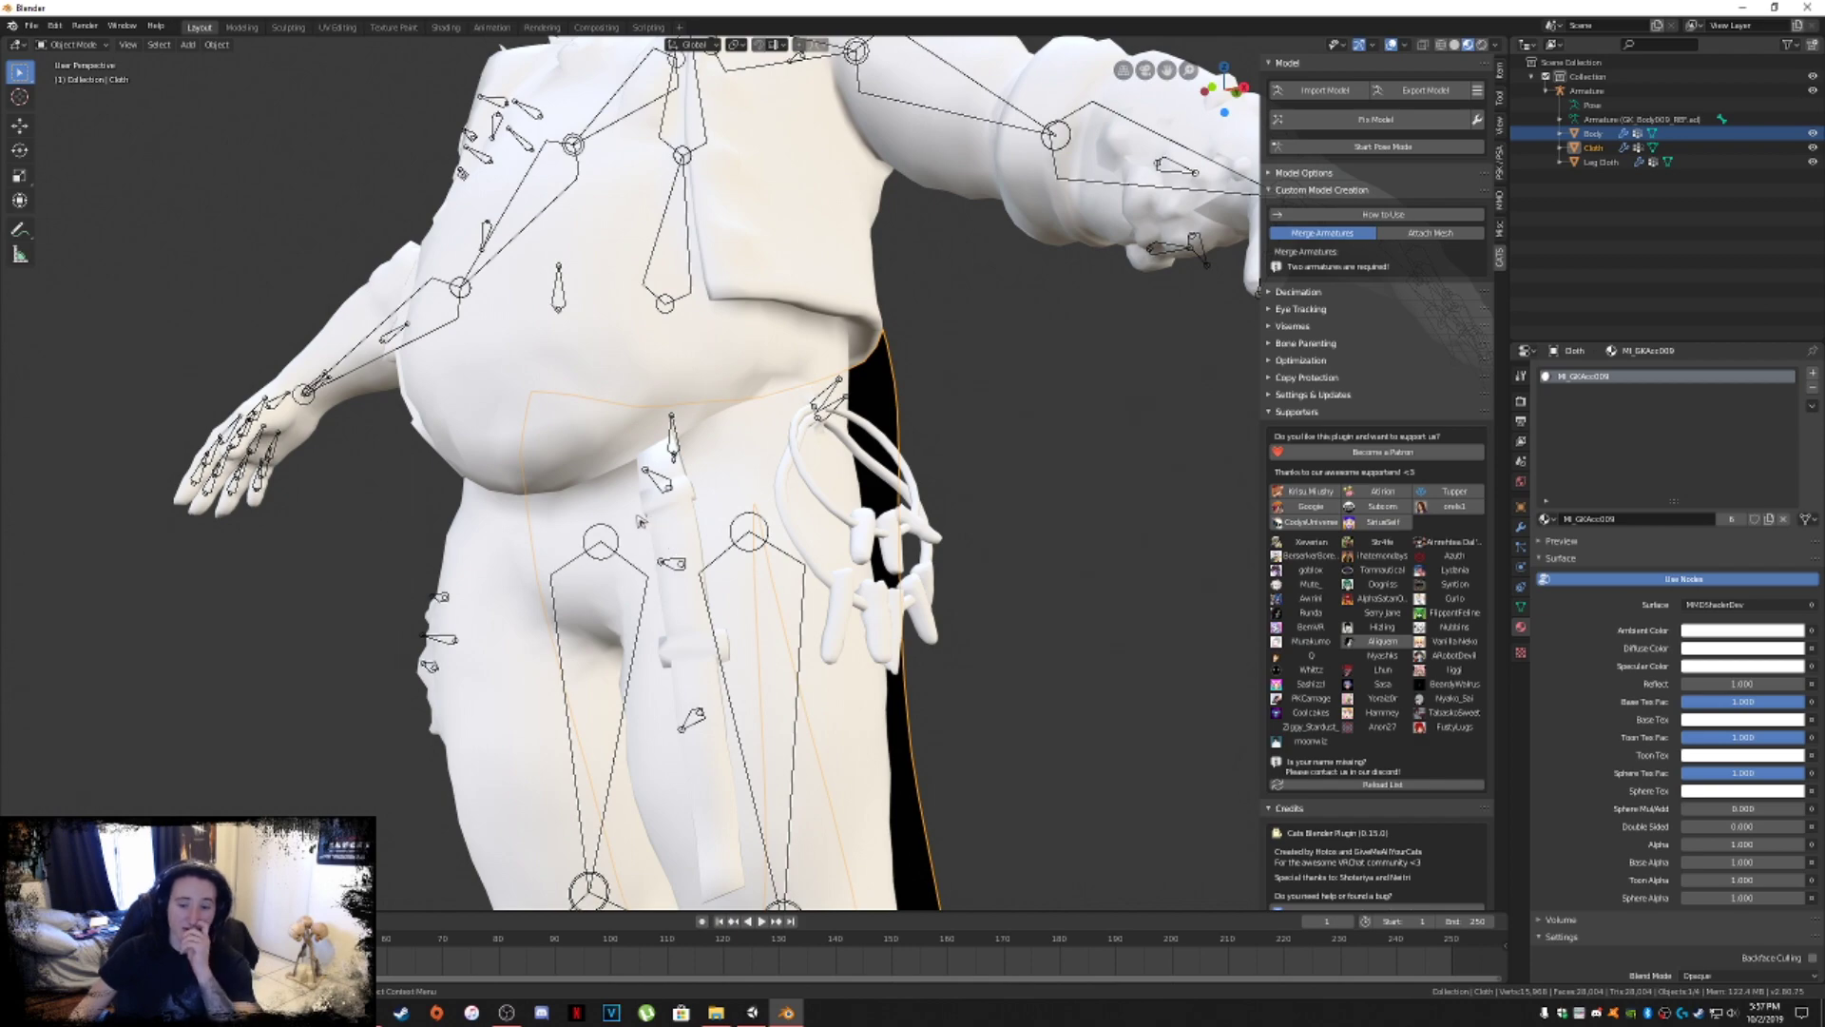
middle_drag(656, 518, 868, 466)
scroll(686, 531, down, 3)
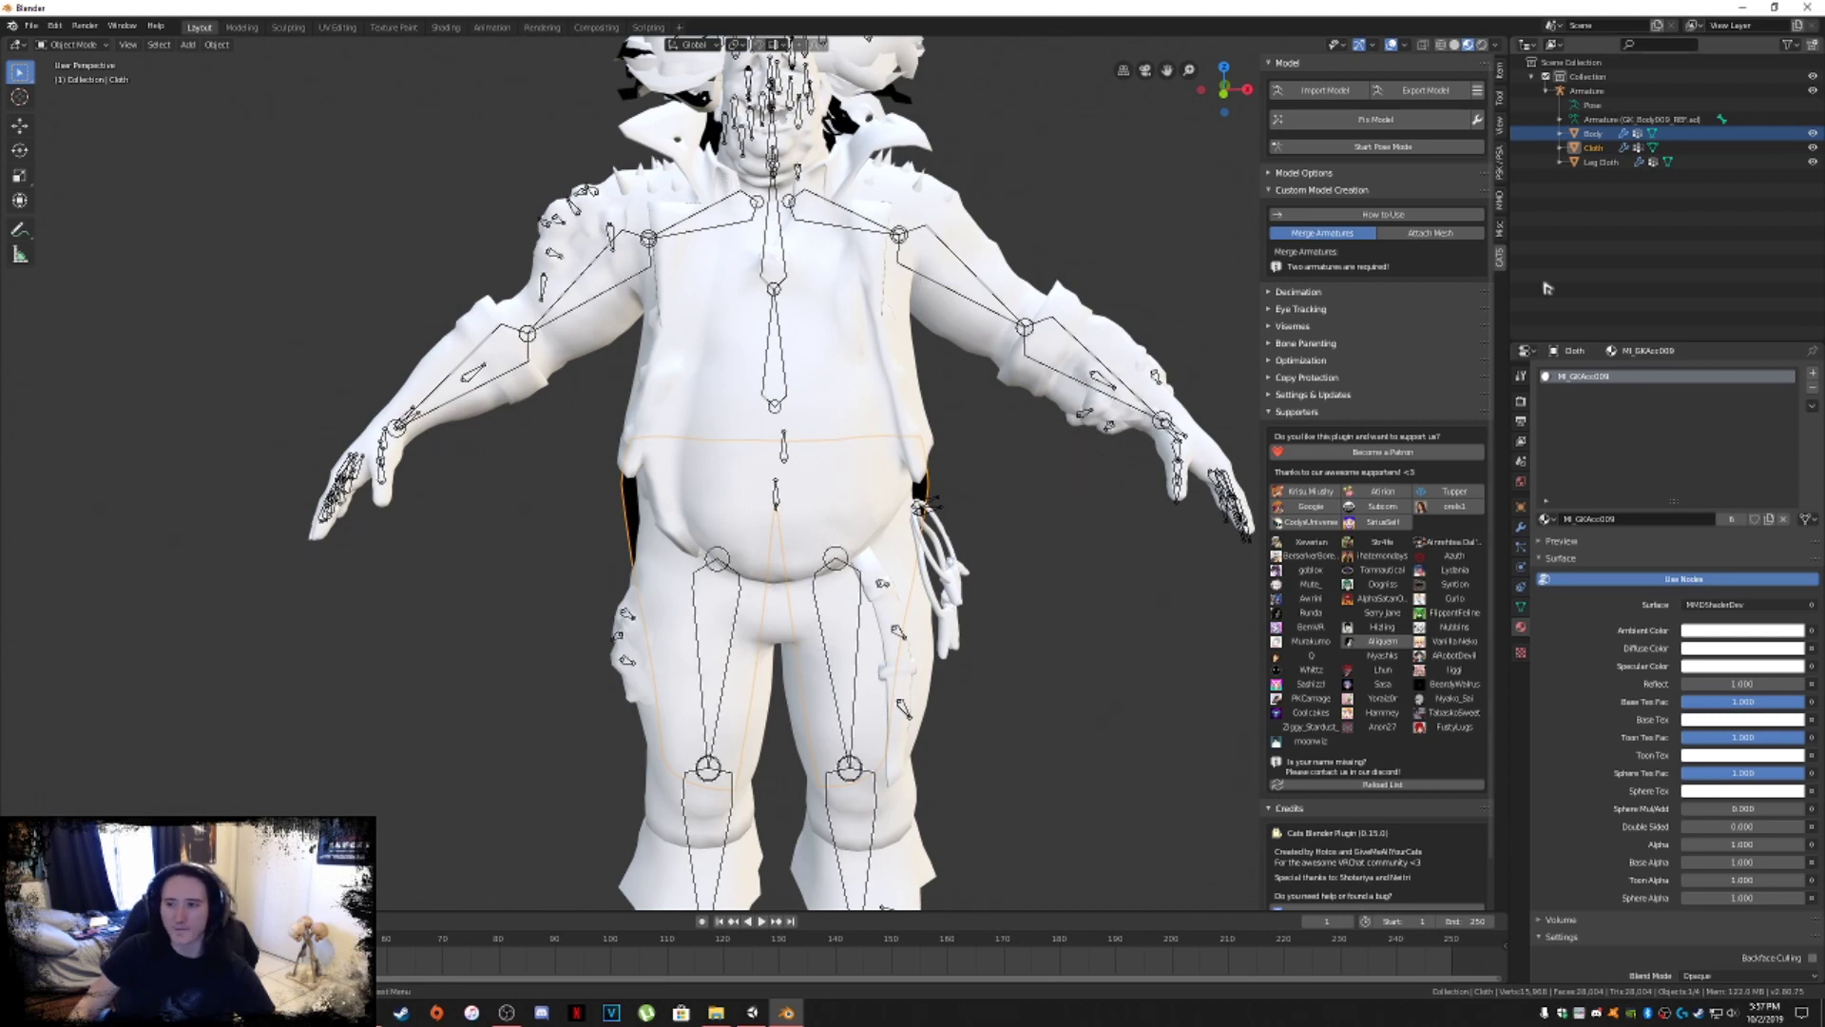
click(1532, 76)
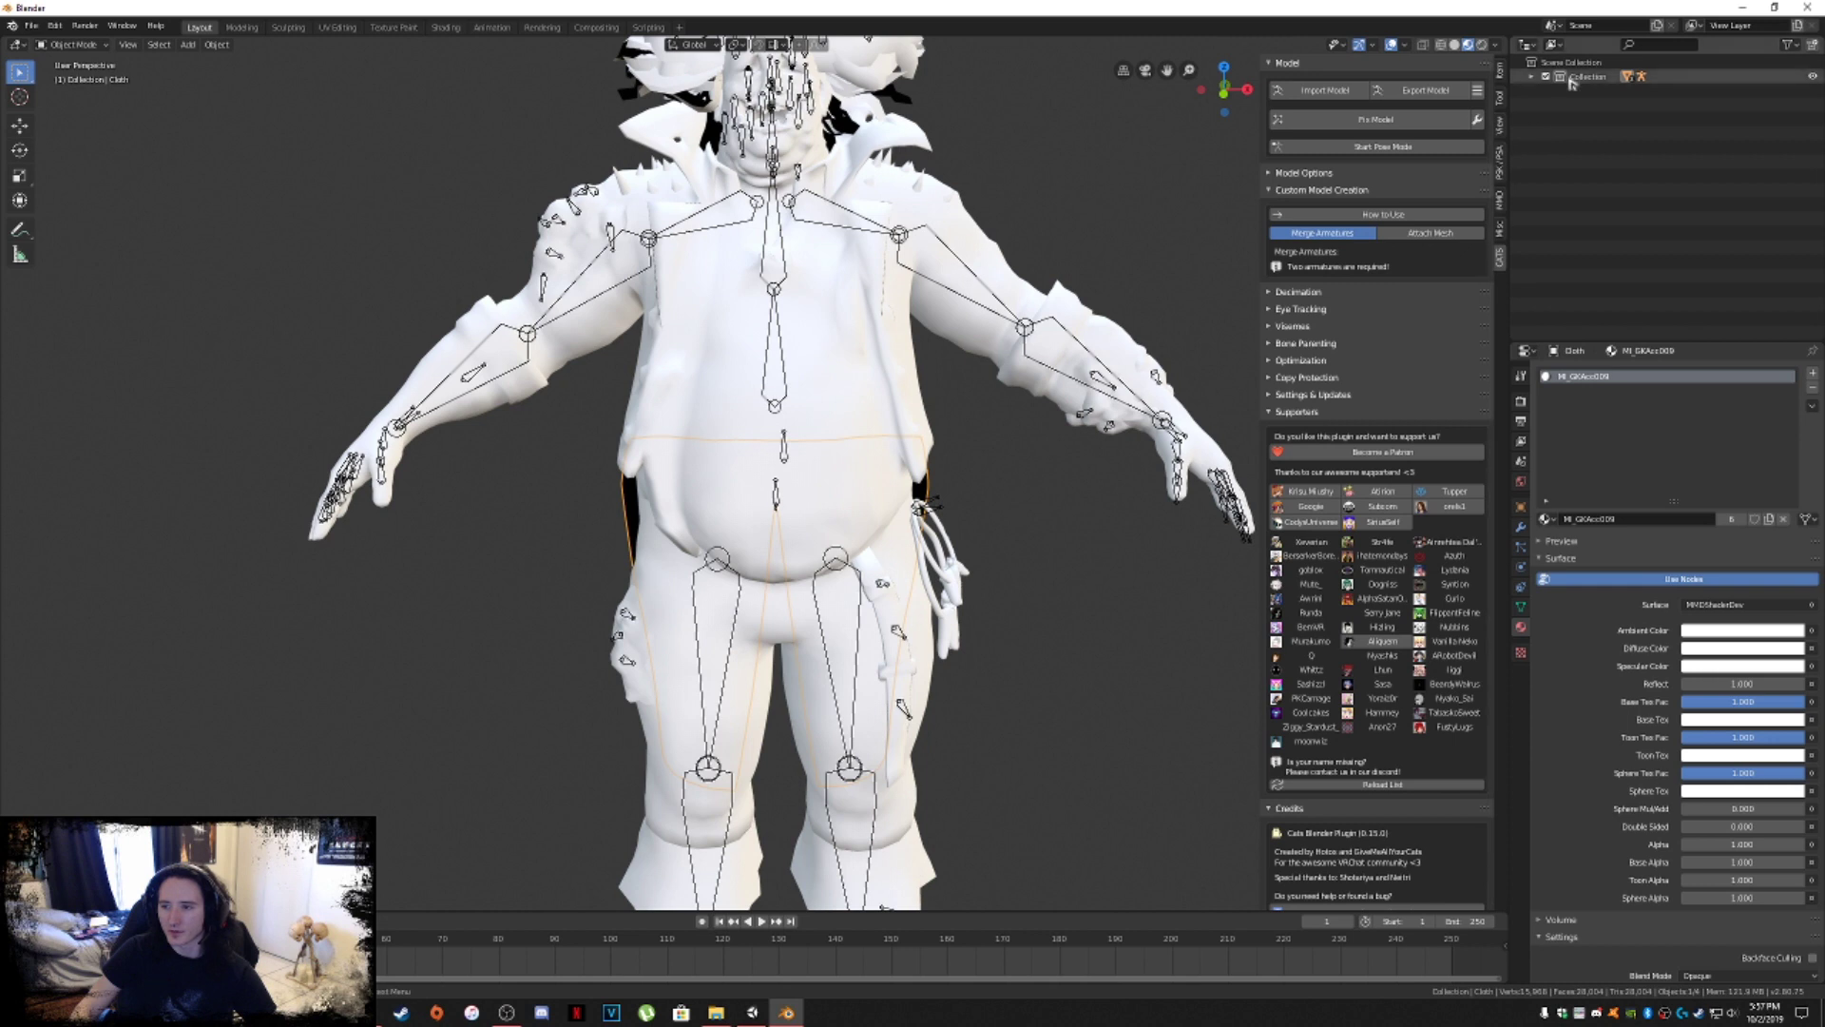
Select the Armature and all scene objects, then minimize Blender to the desktop.
click(1531, 76)
click(1586, 90)
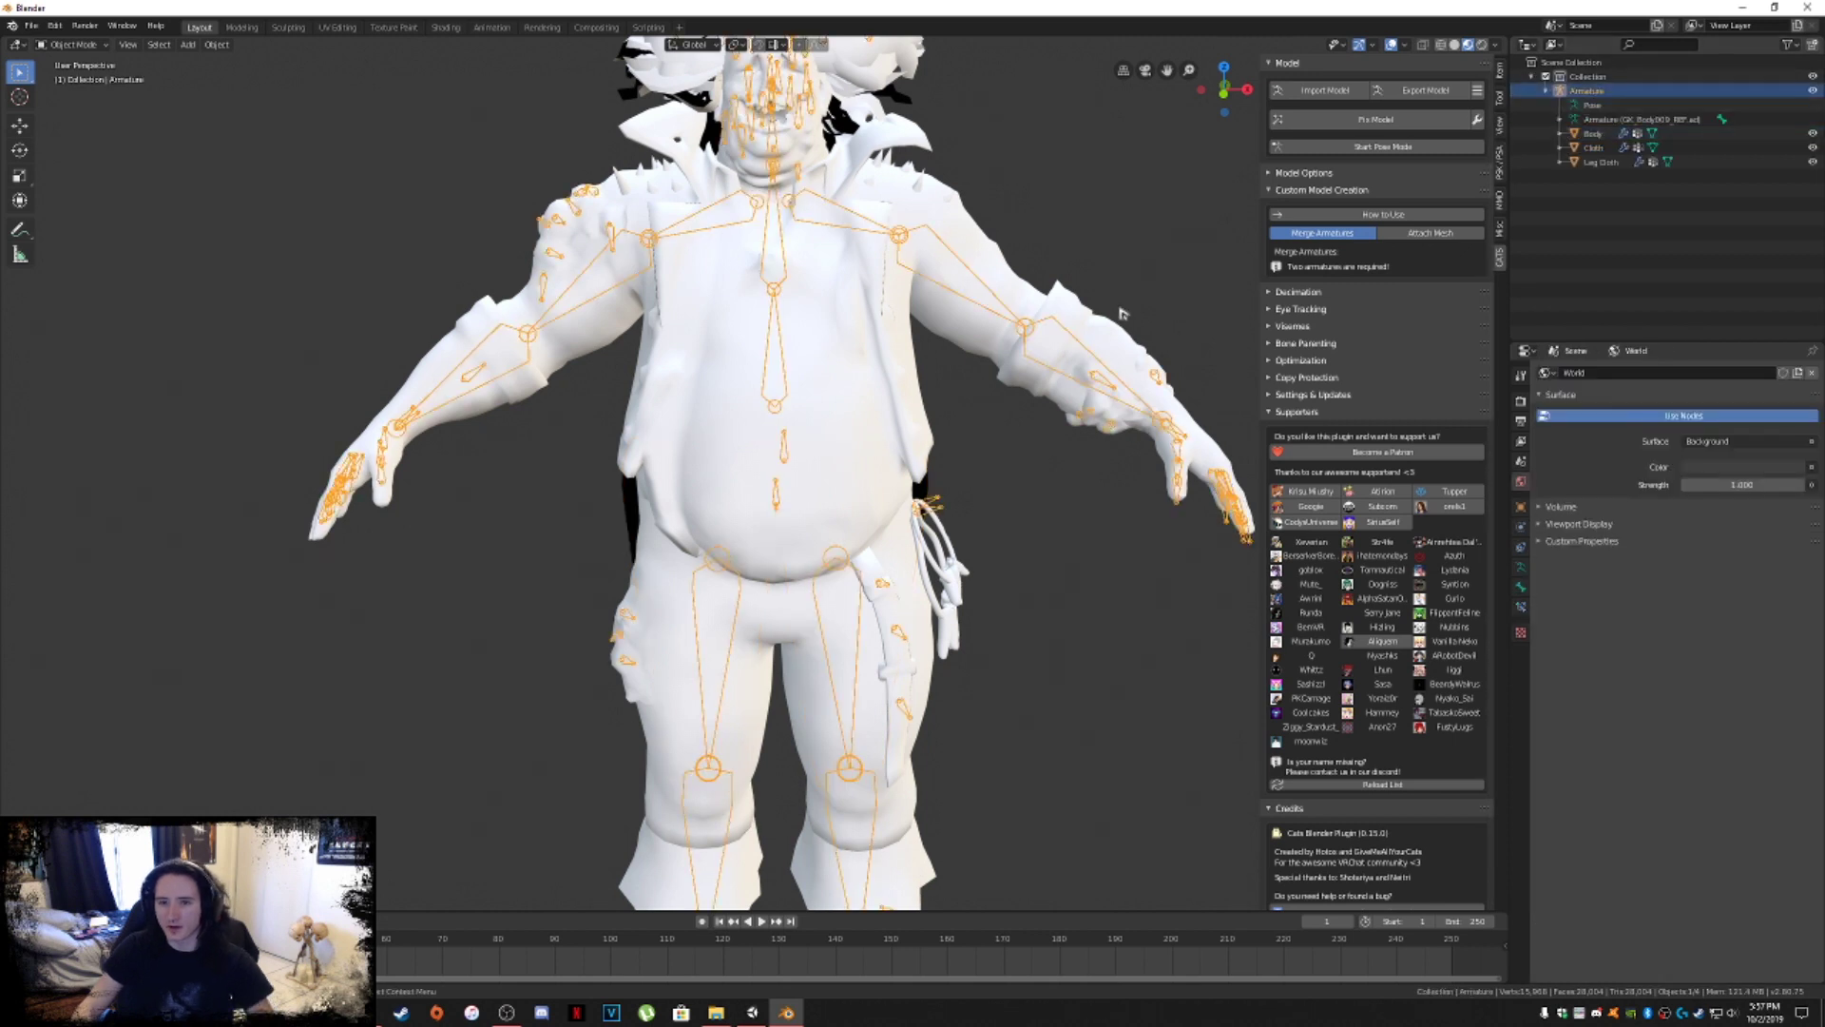
key(a)
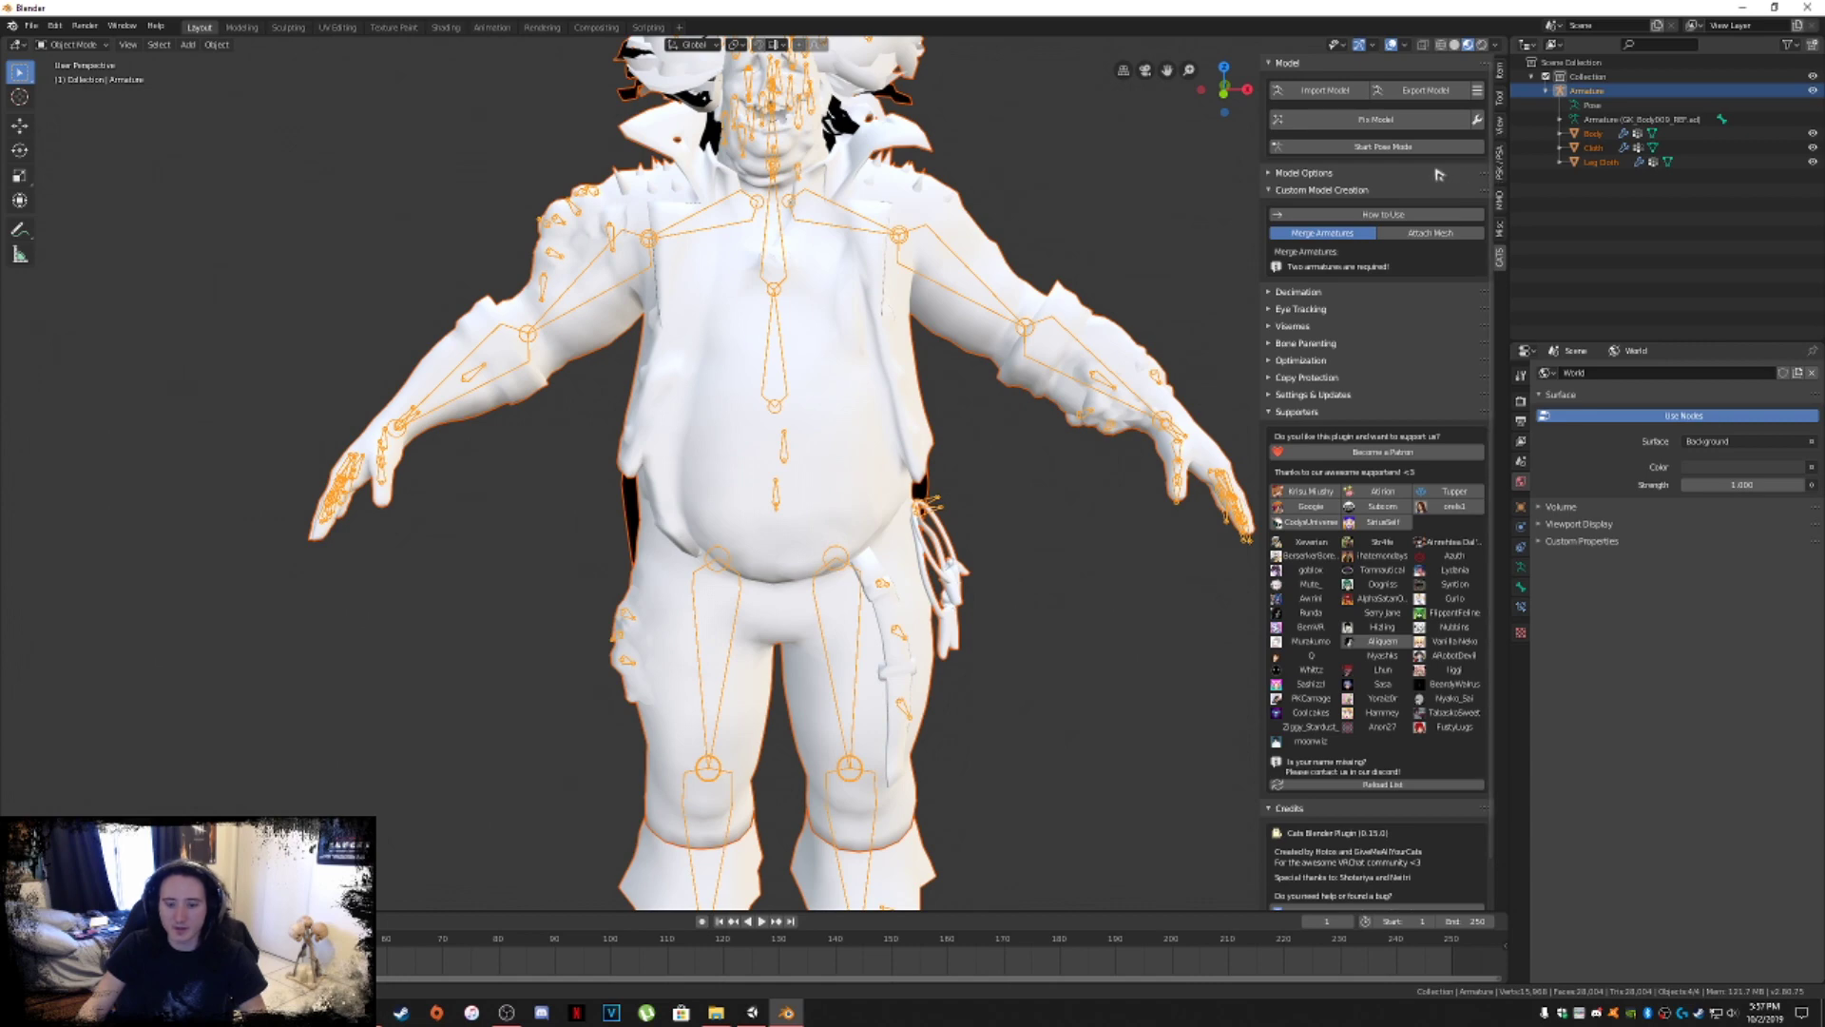
scroll(868, 400, down, 4)
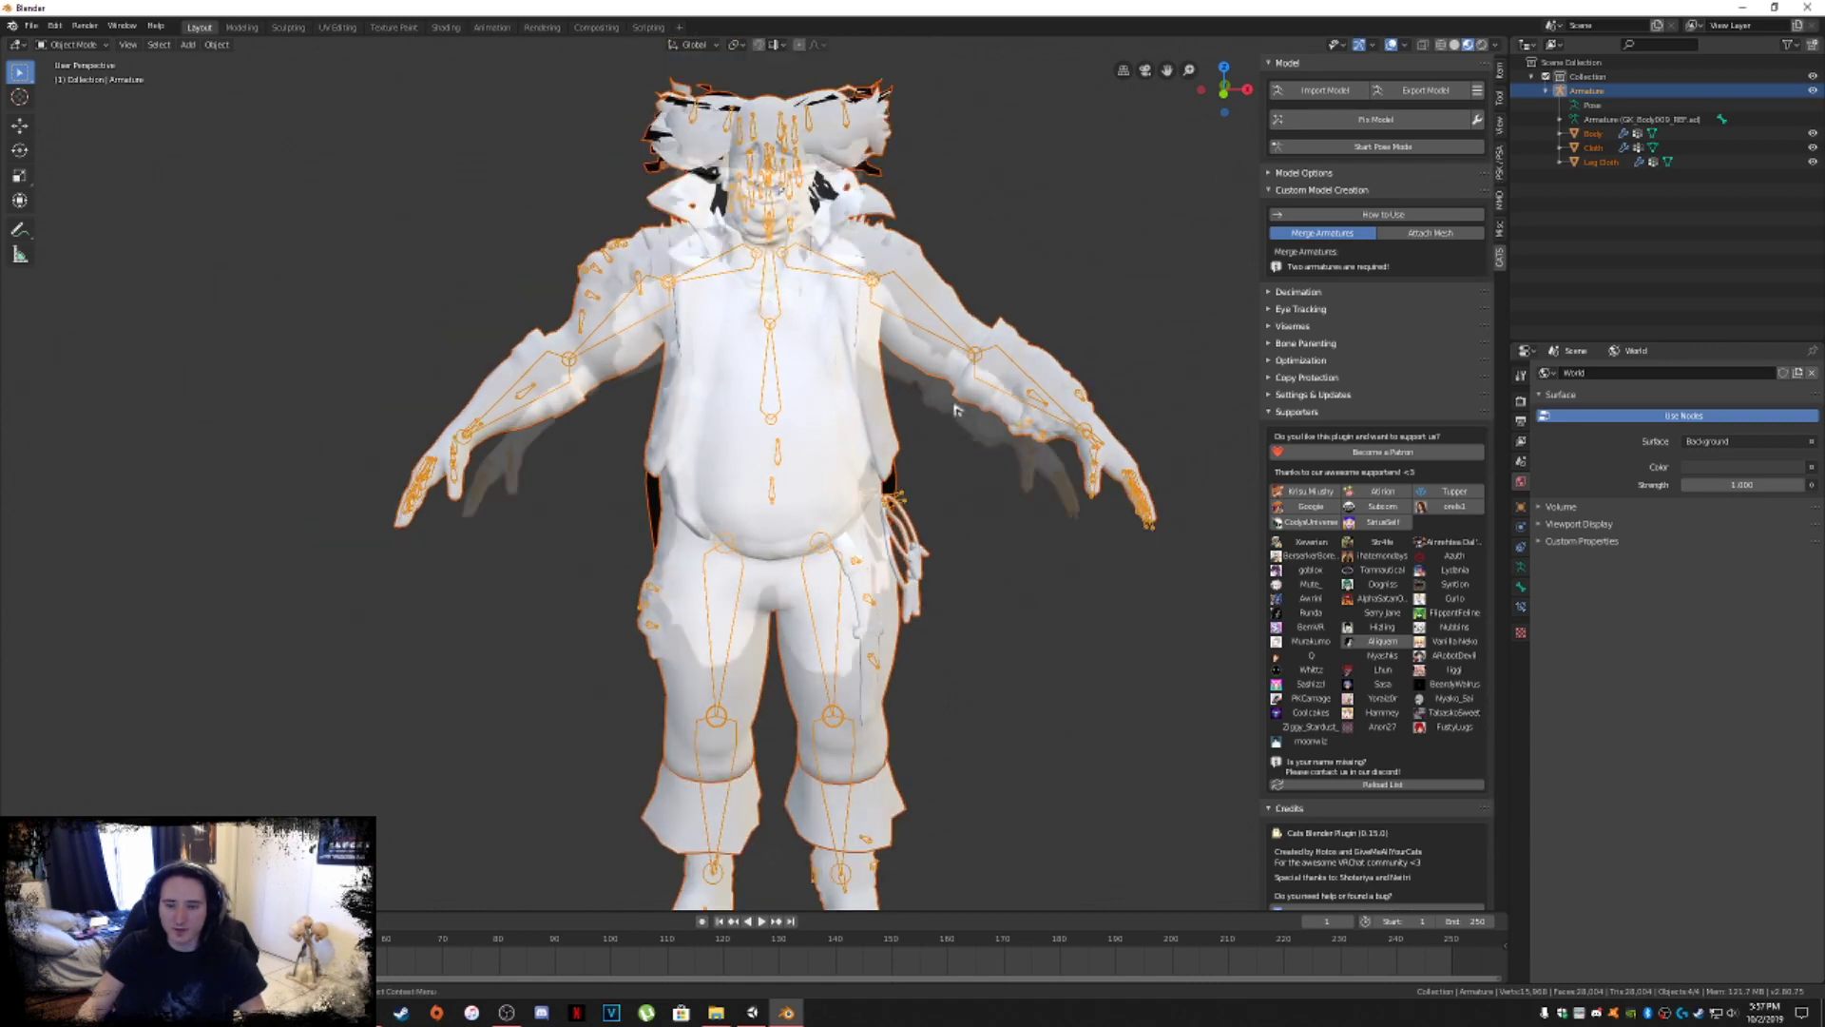
scroll(828, 296, up, 3)
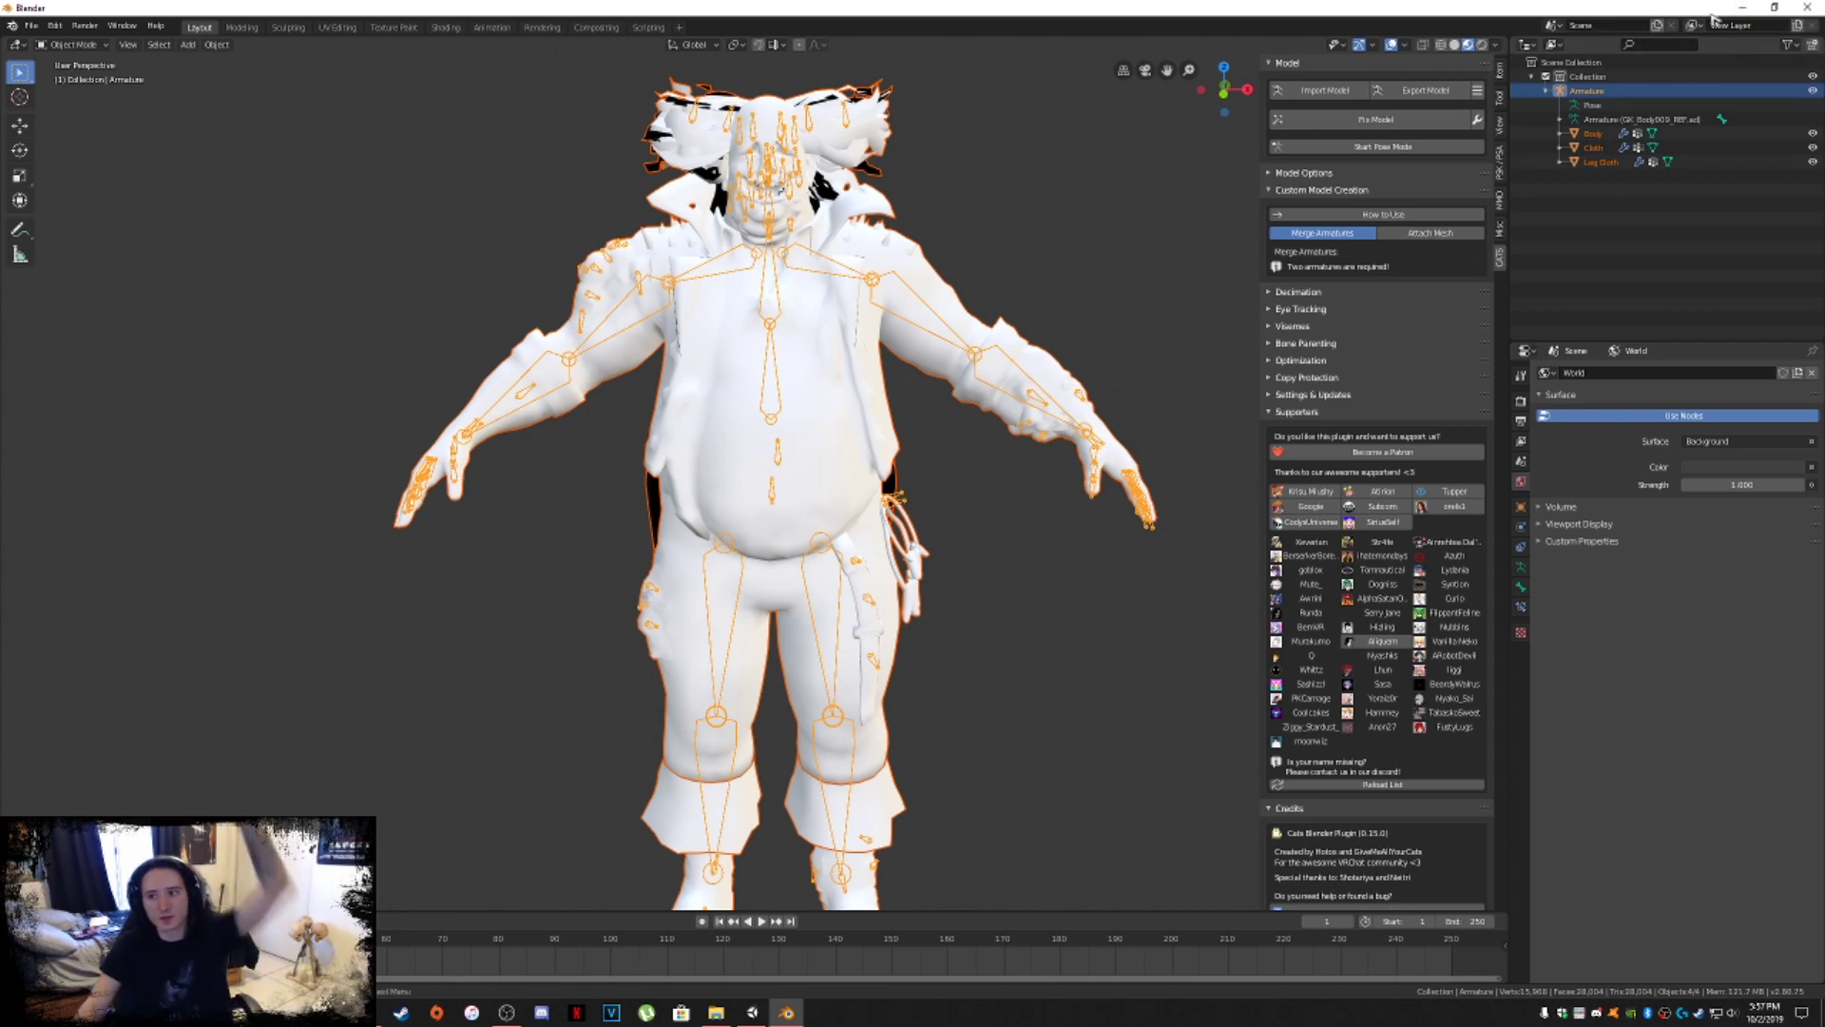
click(1741, 7)
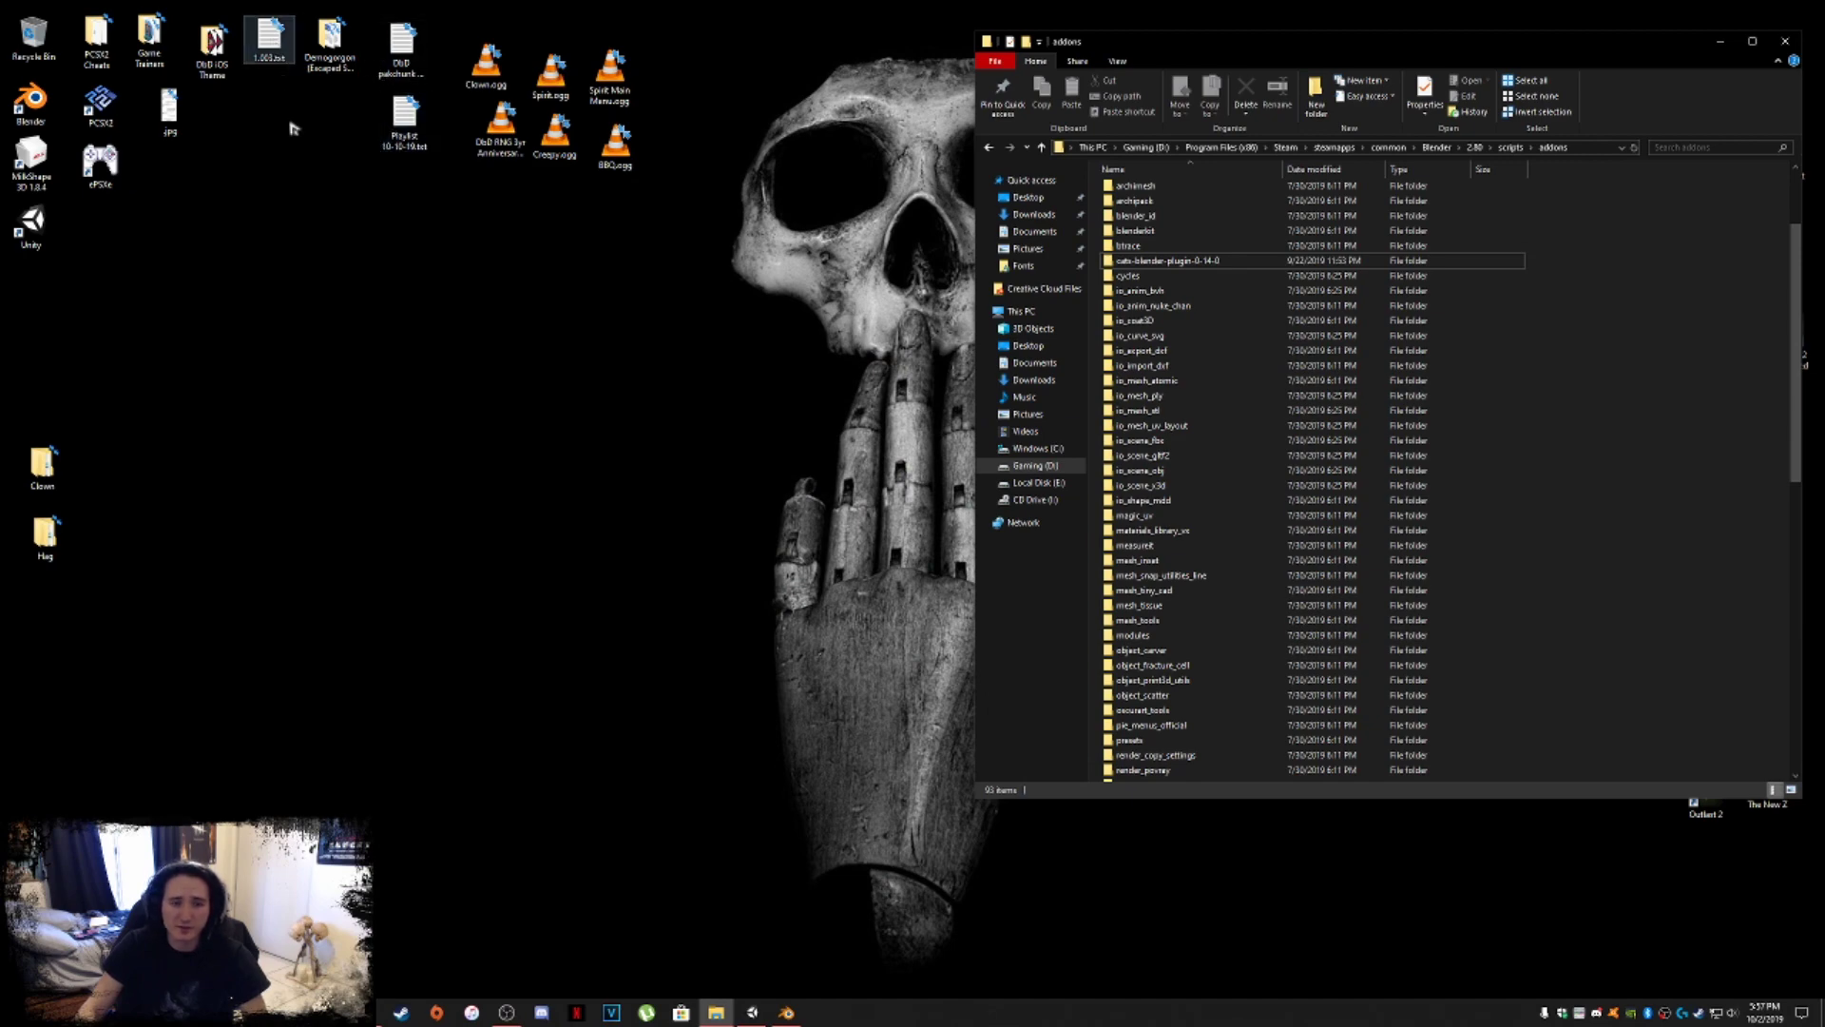
Read the slasher, male and female scale values in the desktop text note, then return to Blender.
double_click(269, 40)
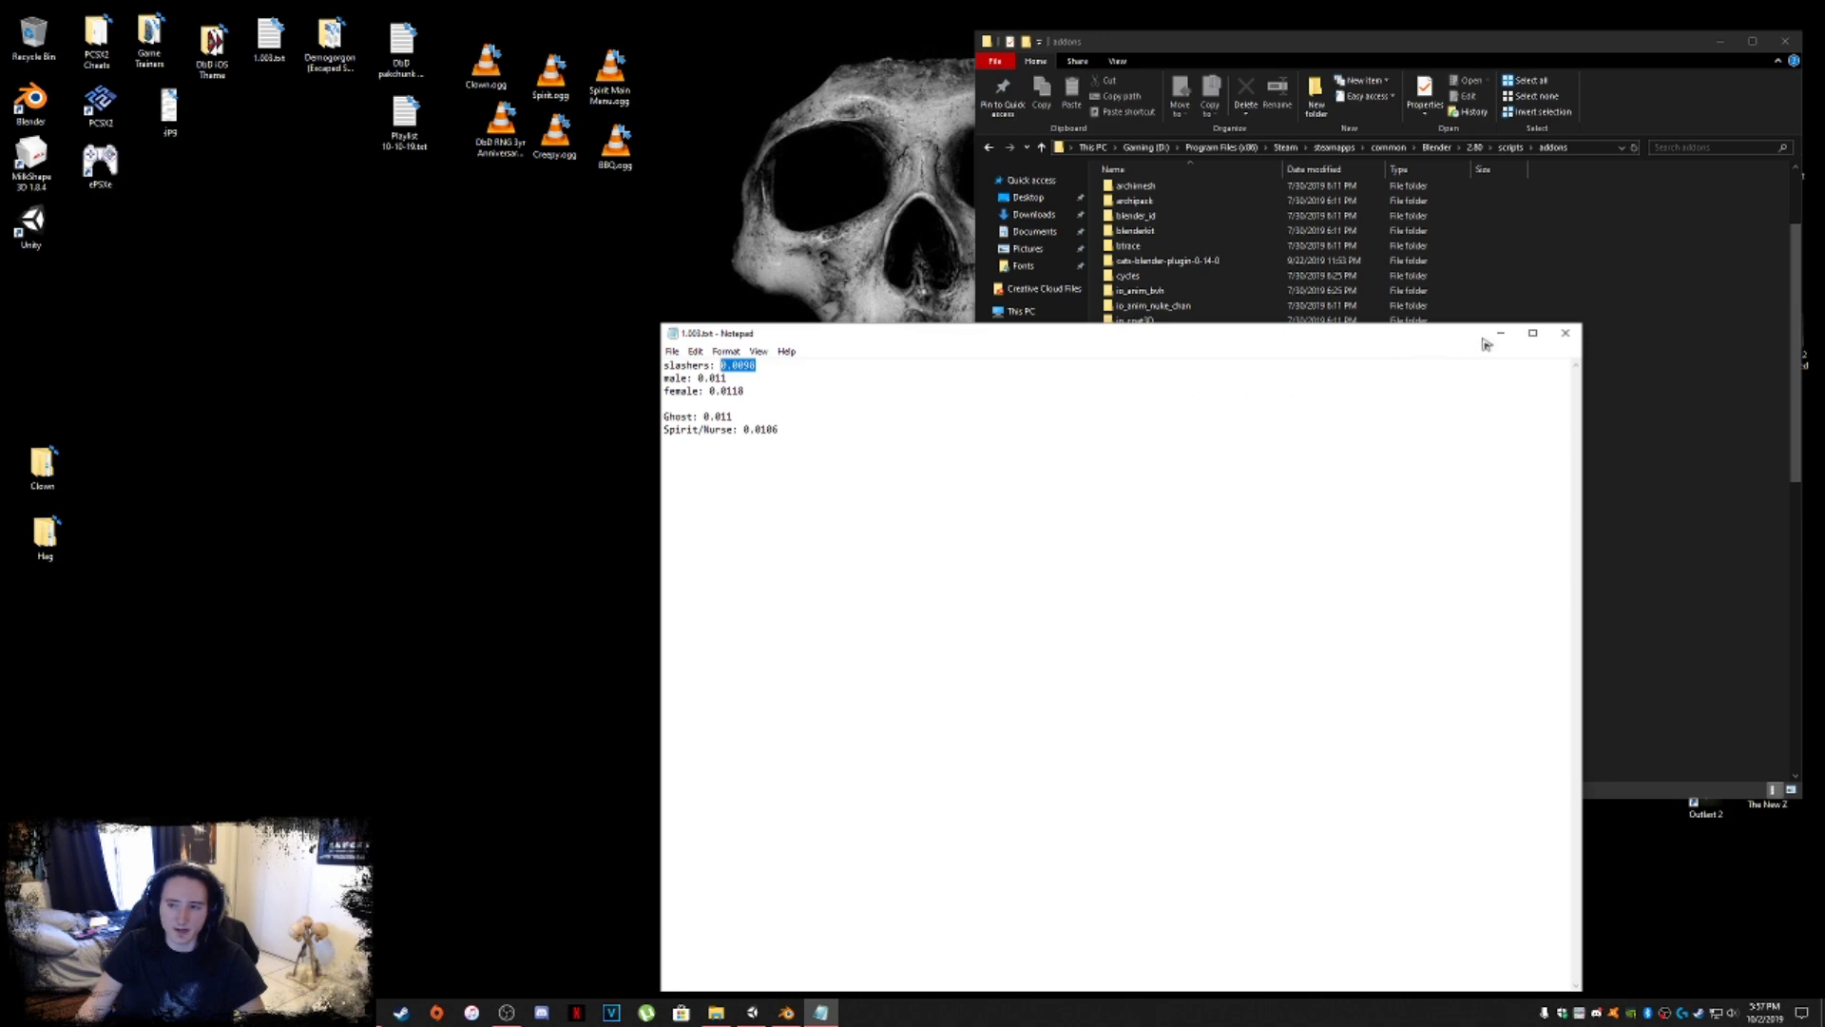
click(1567, 335)
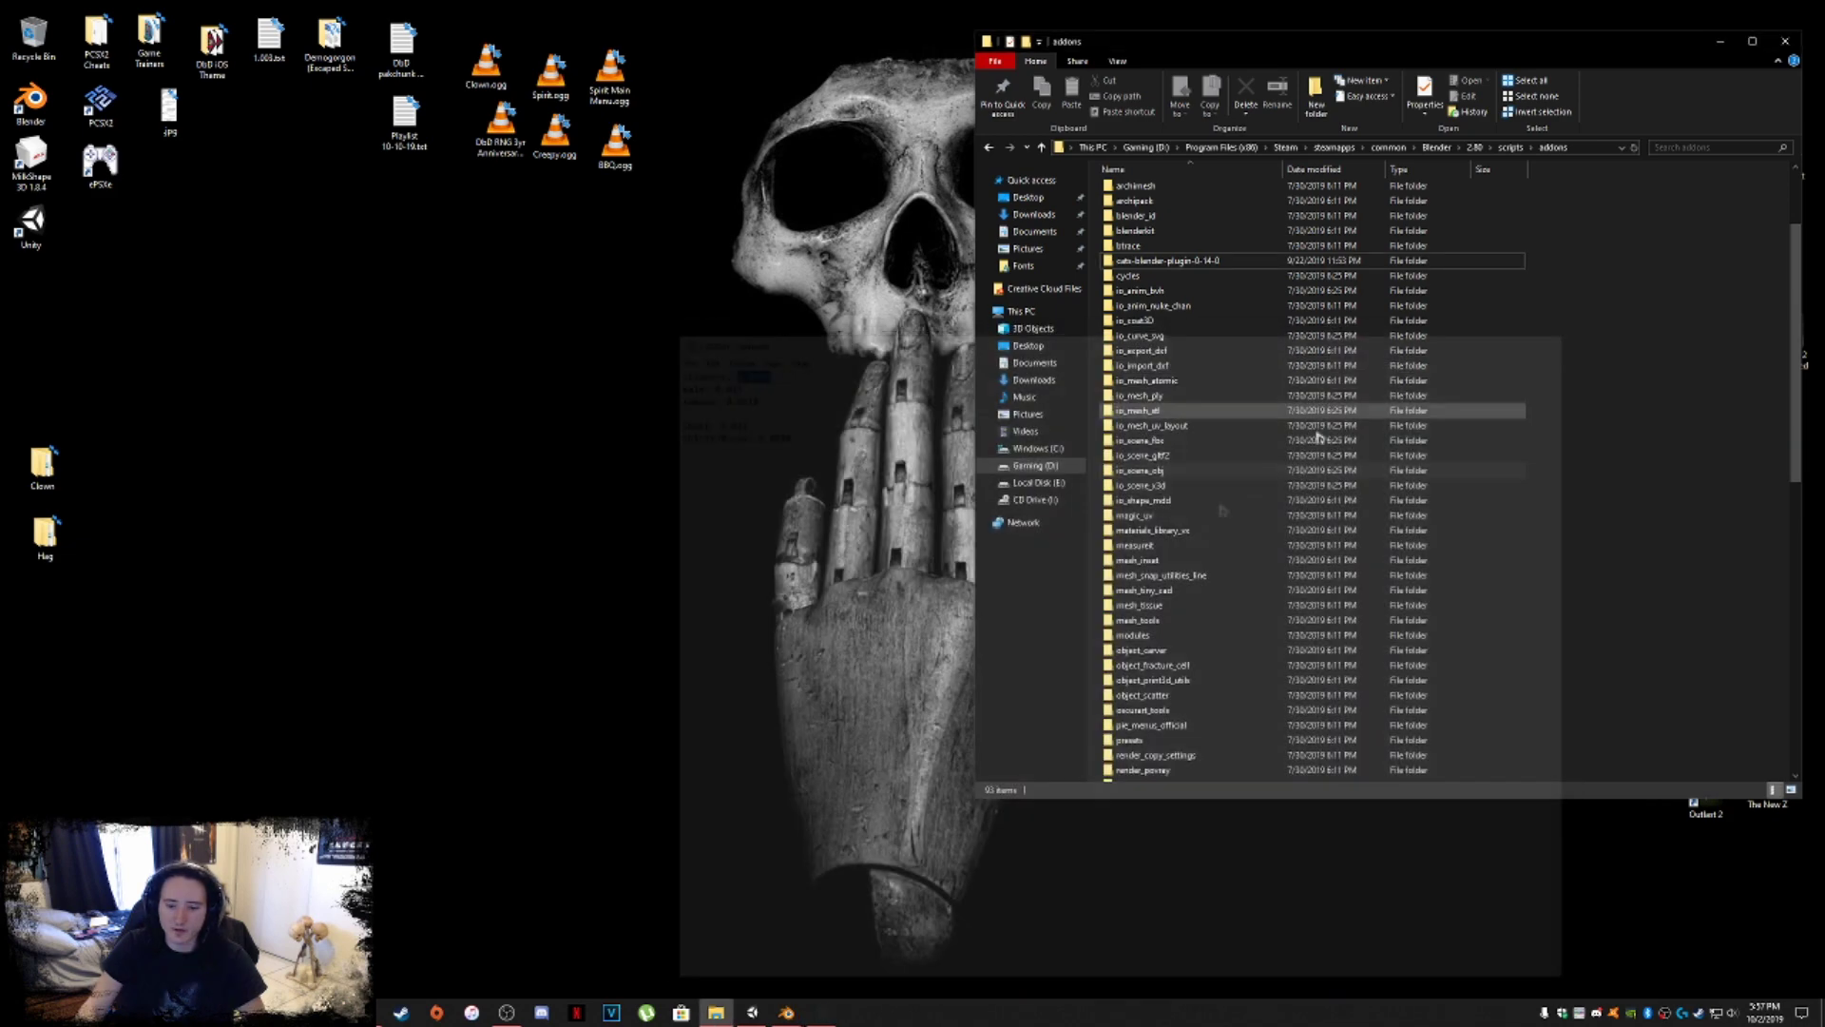
click(799, 1013)
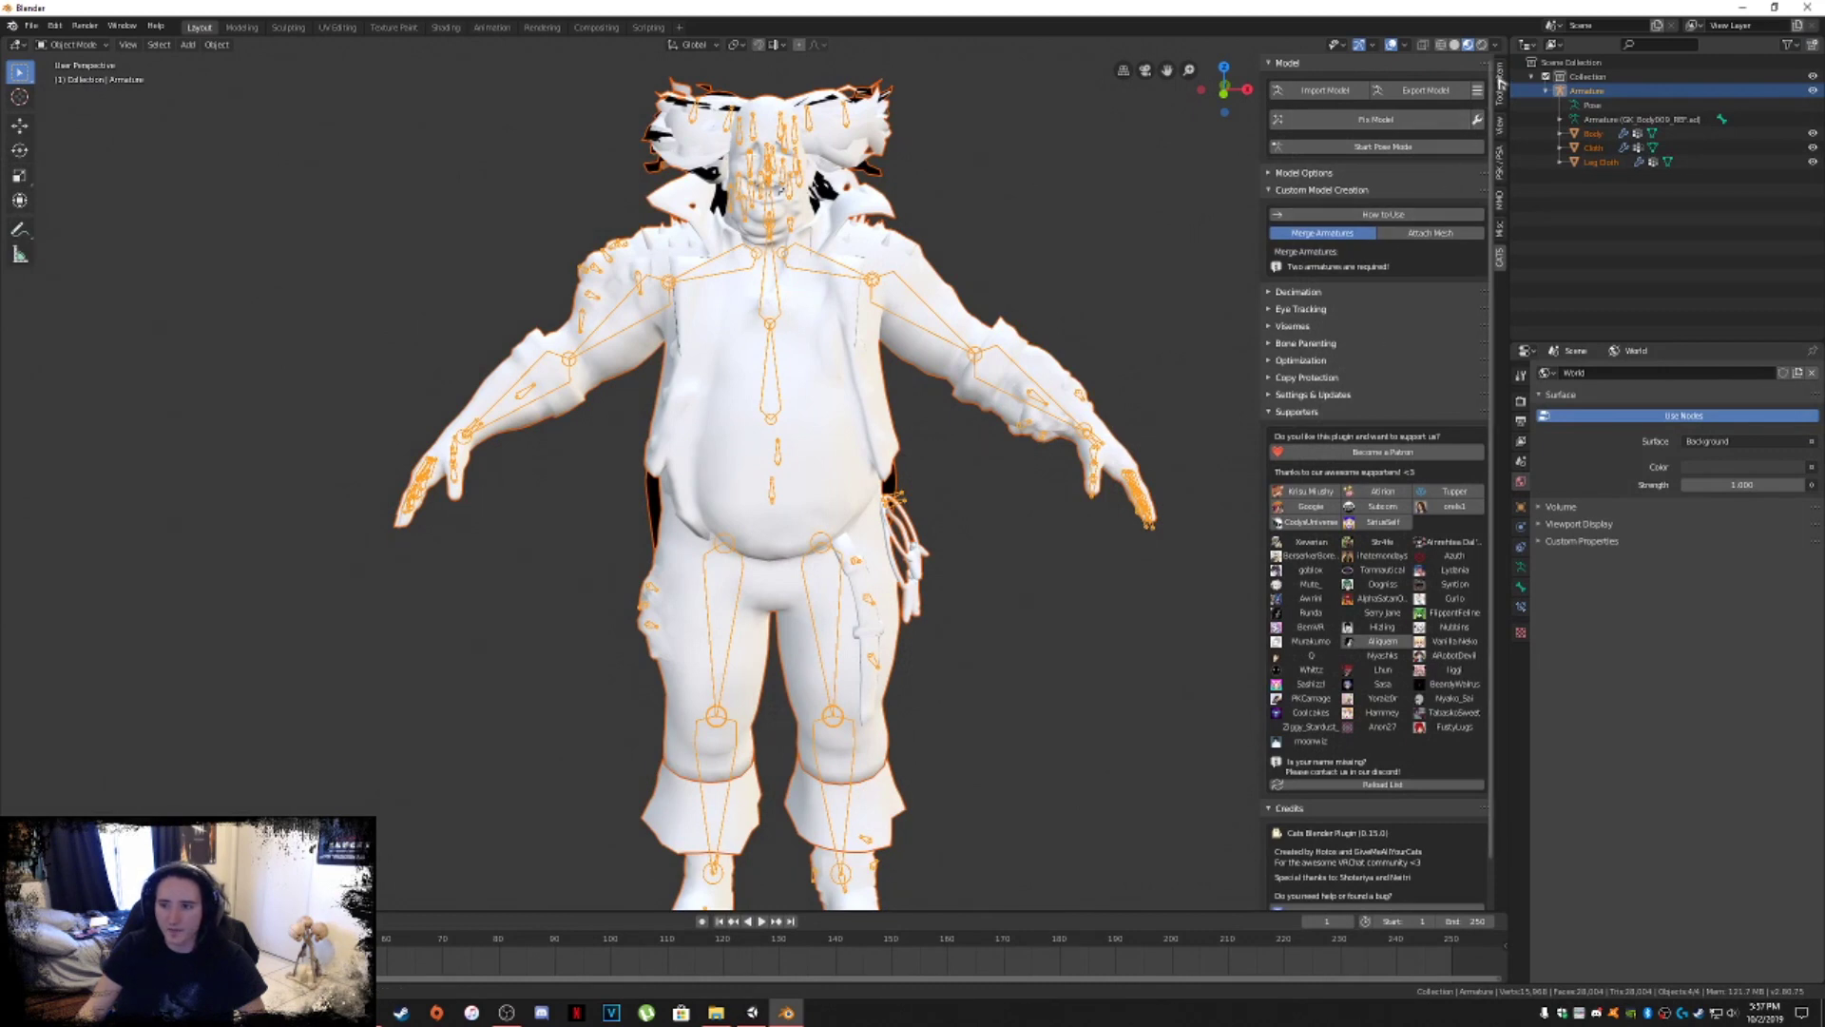
In the Item panel, set the Armature's X, Y and Z scale to 0.01.
click(1501, 76)
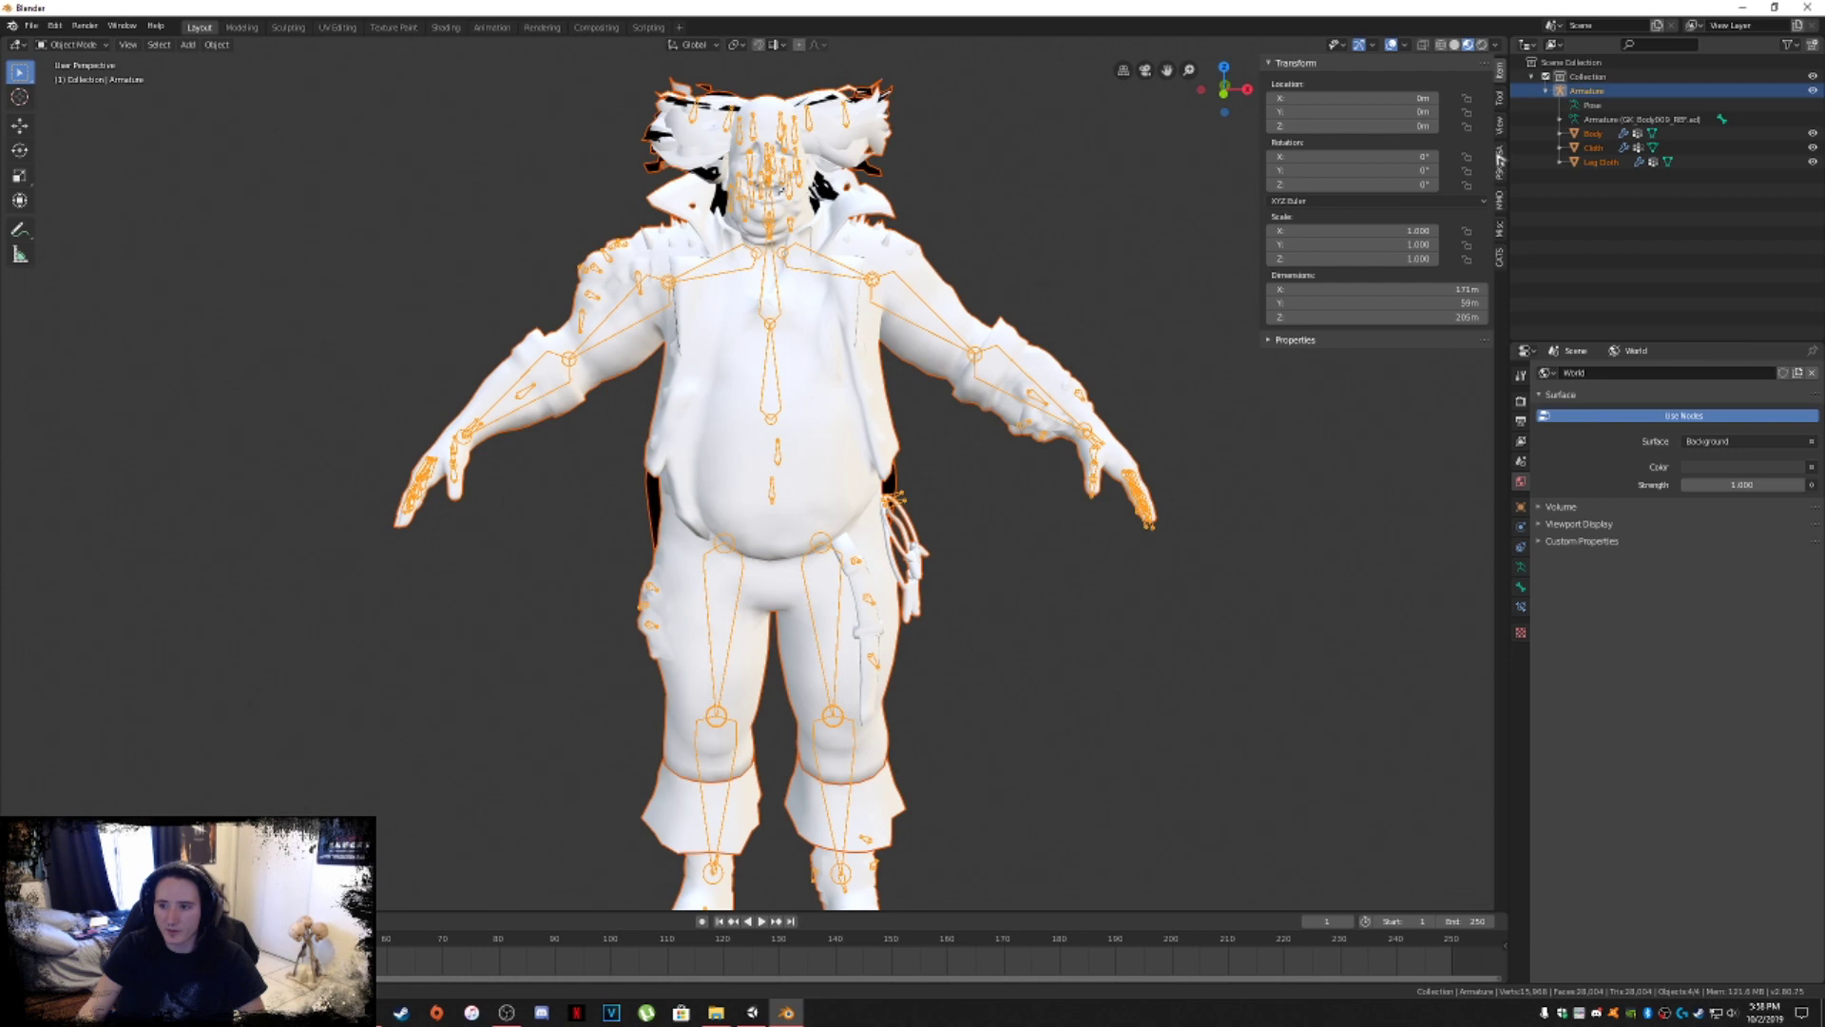
click(1322, 230)
text(1.0)
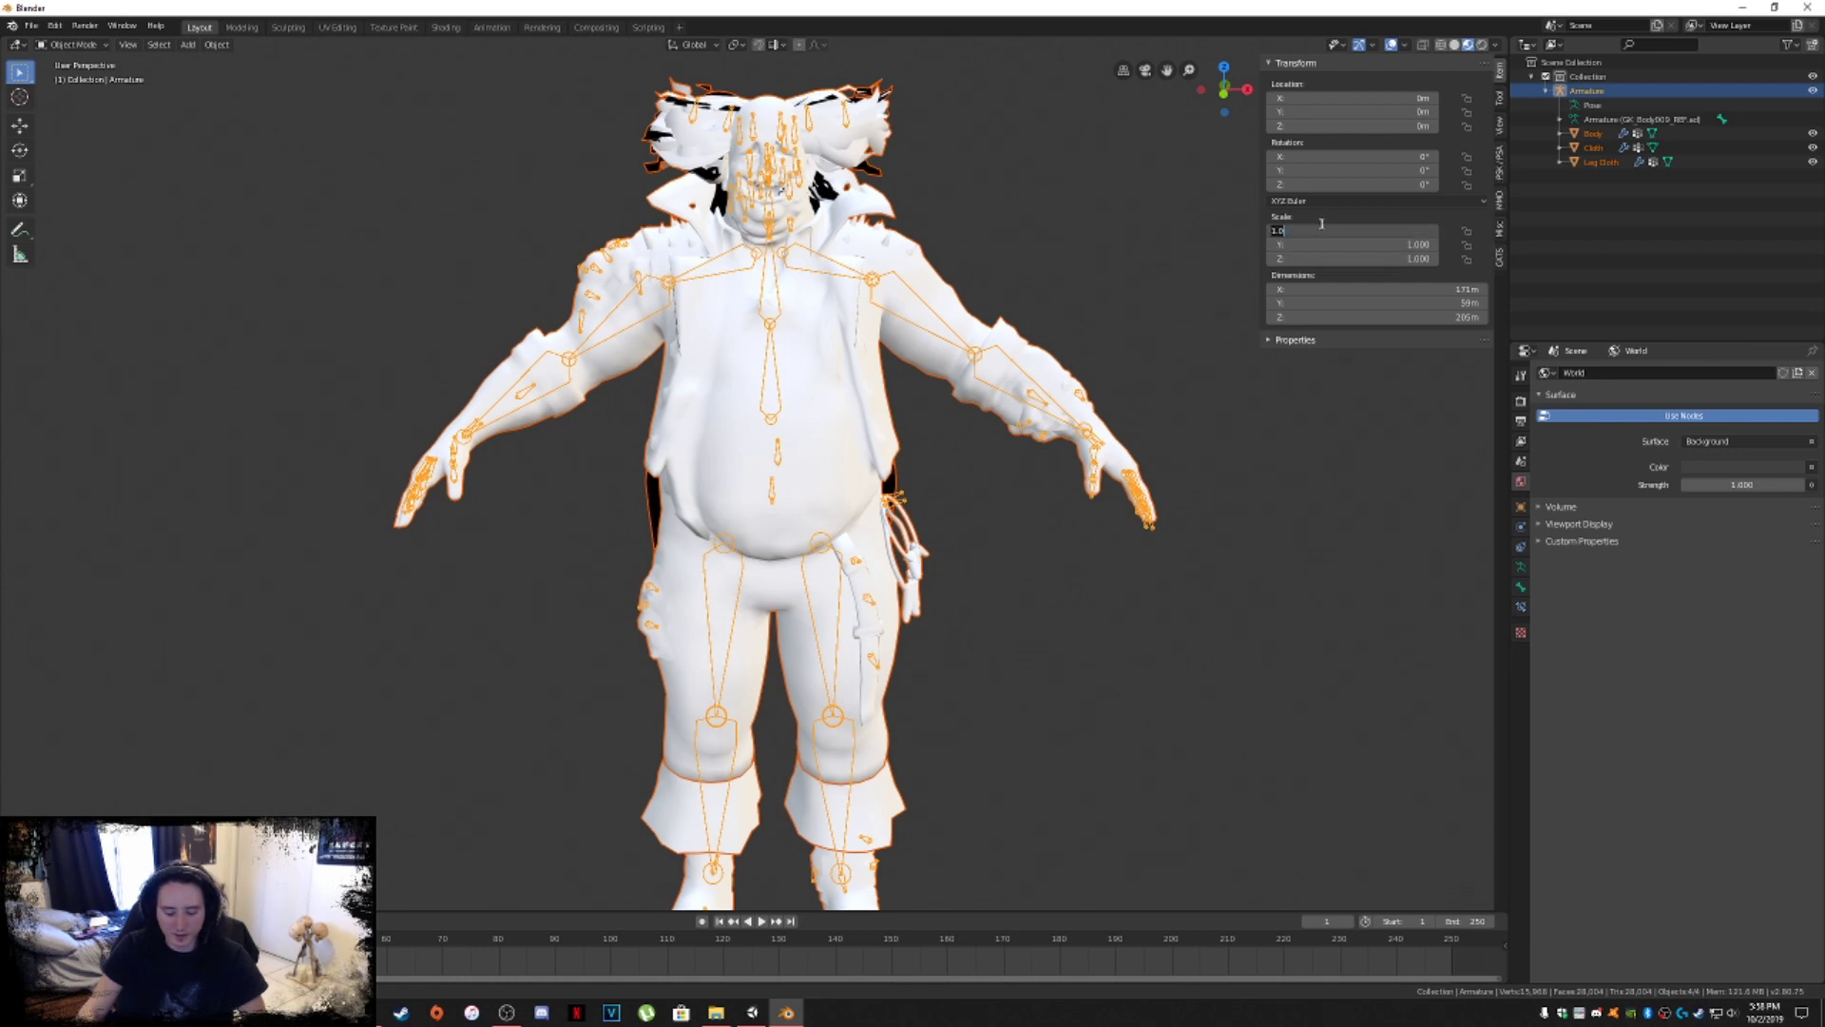
text(10)
key(Return)
click(1349, 244)
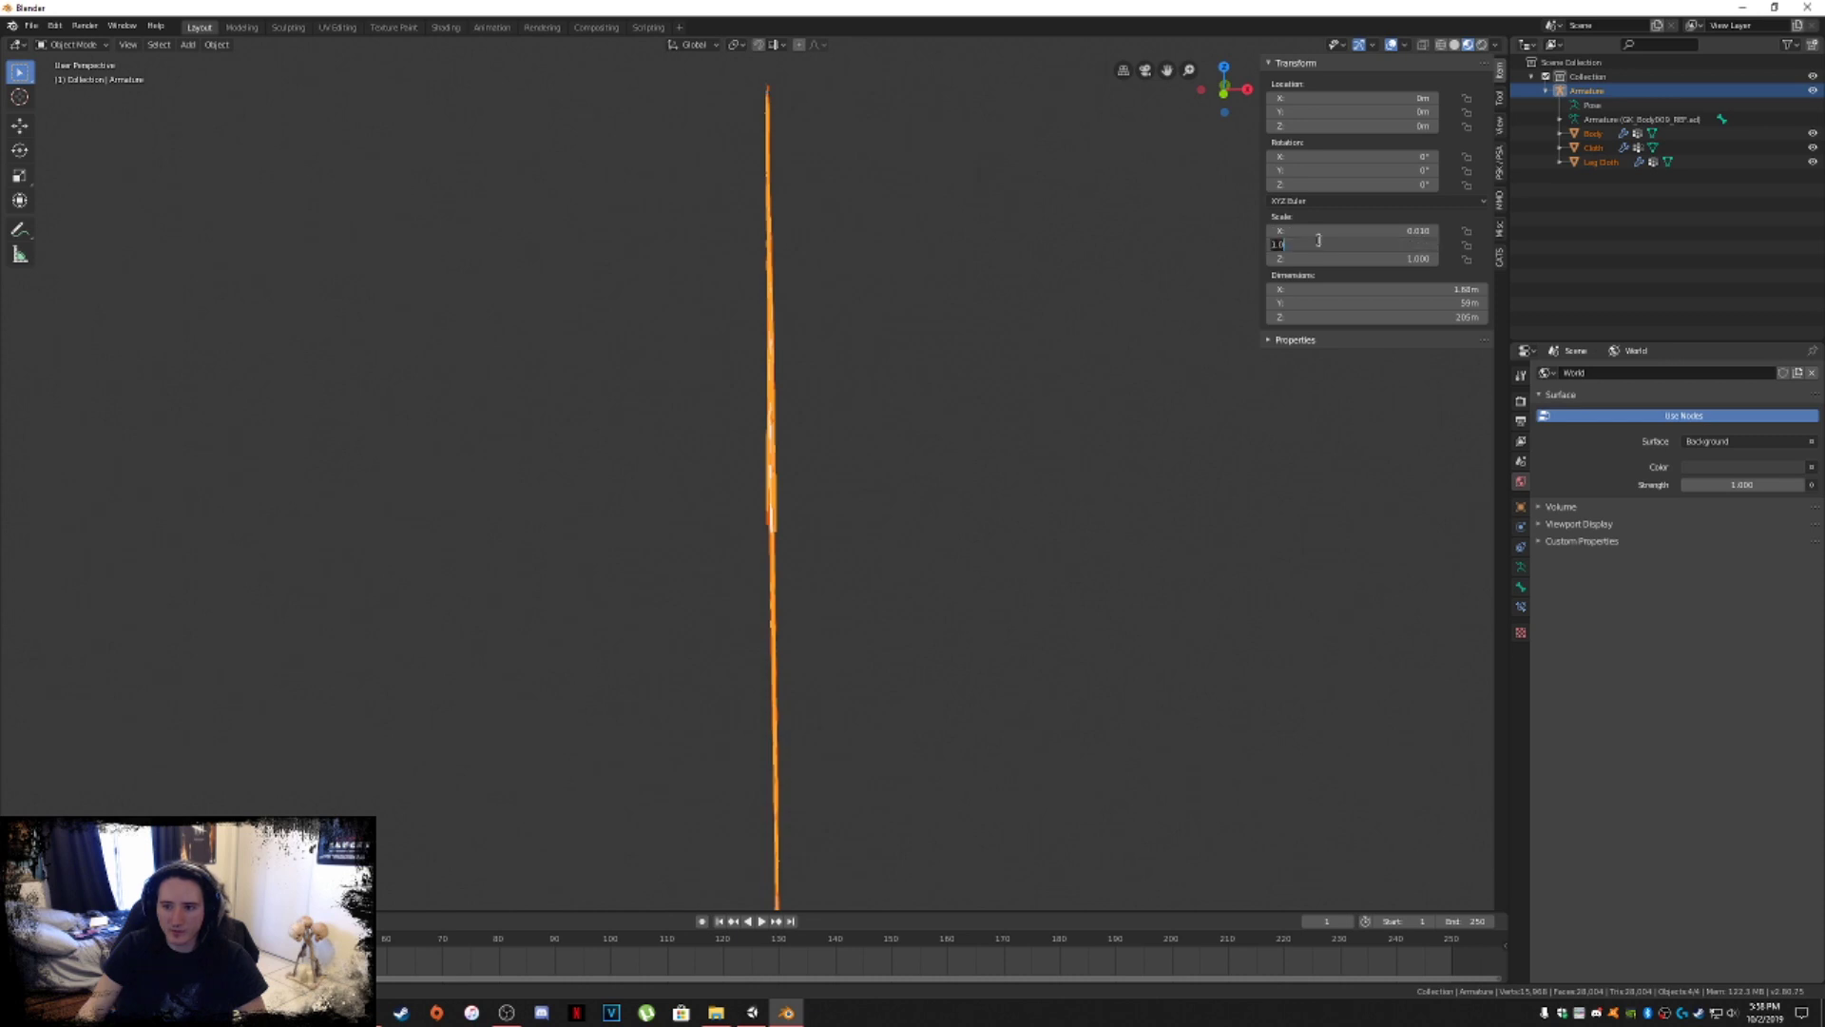
text(0.01)
key(Return)
click(1309, 258)
text(0.01)
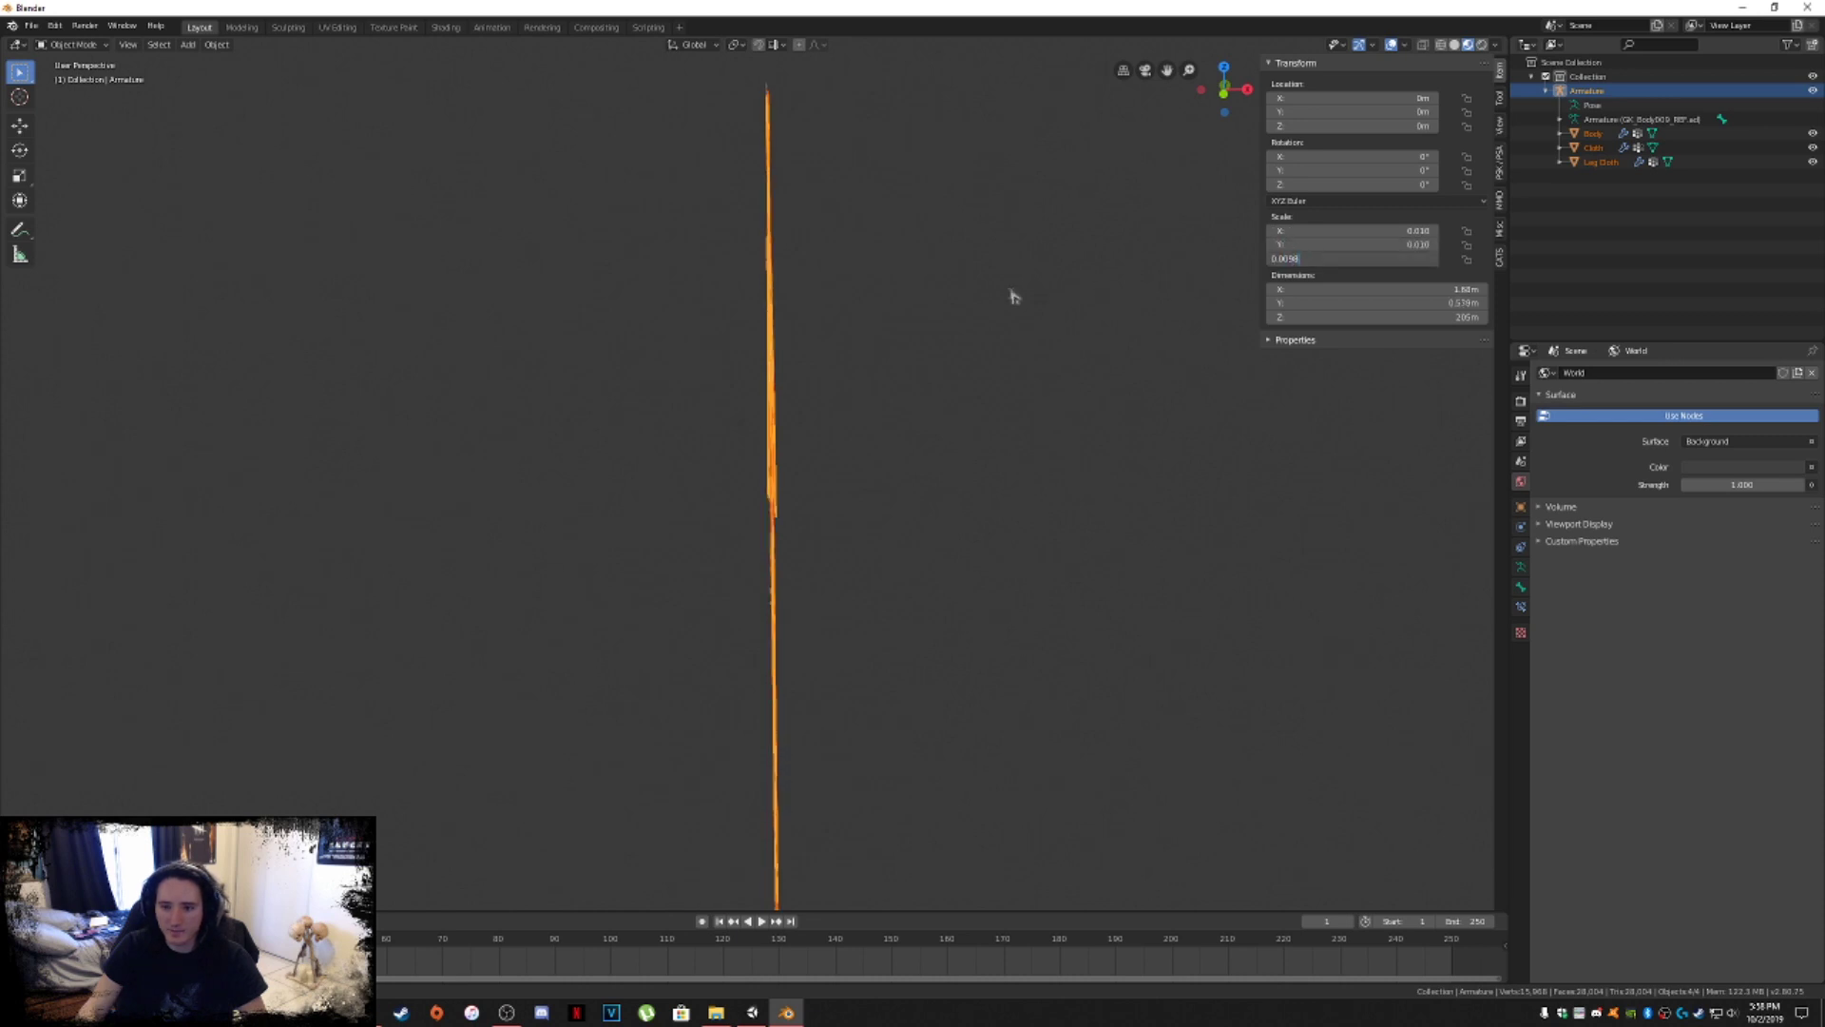
key(Return)
Pan and zoom to bring the shrunken clown into the center of the view.
scroll(926, 563, down, 3)
scroll(854, 470, up, 3)
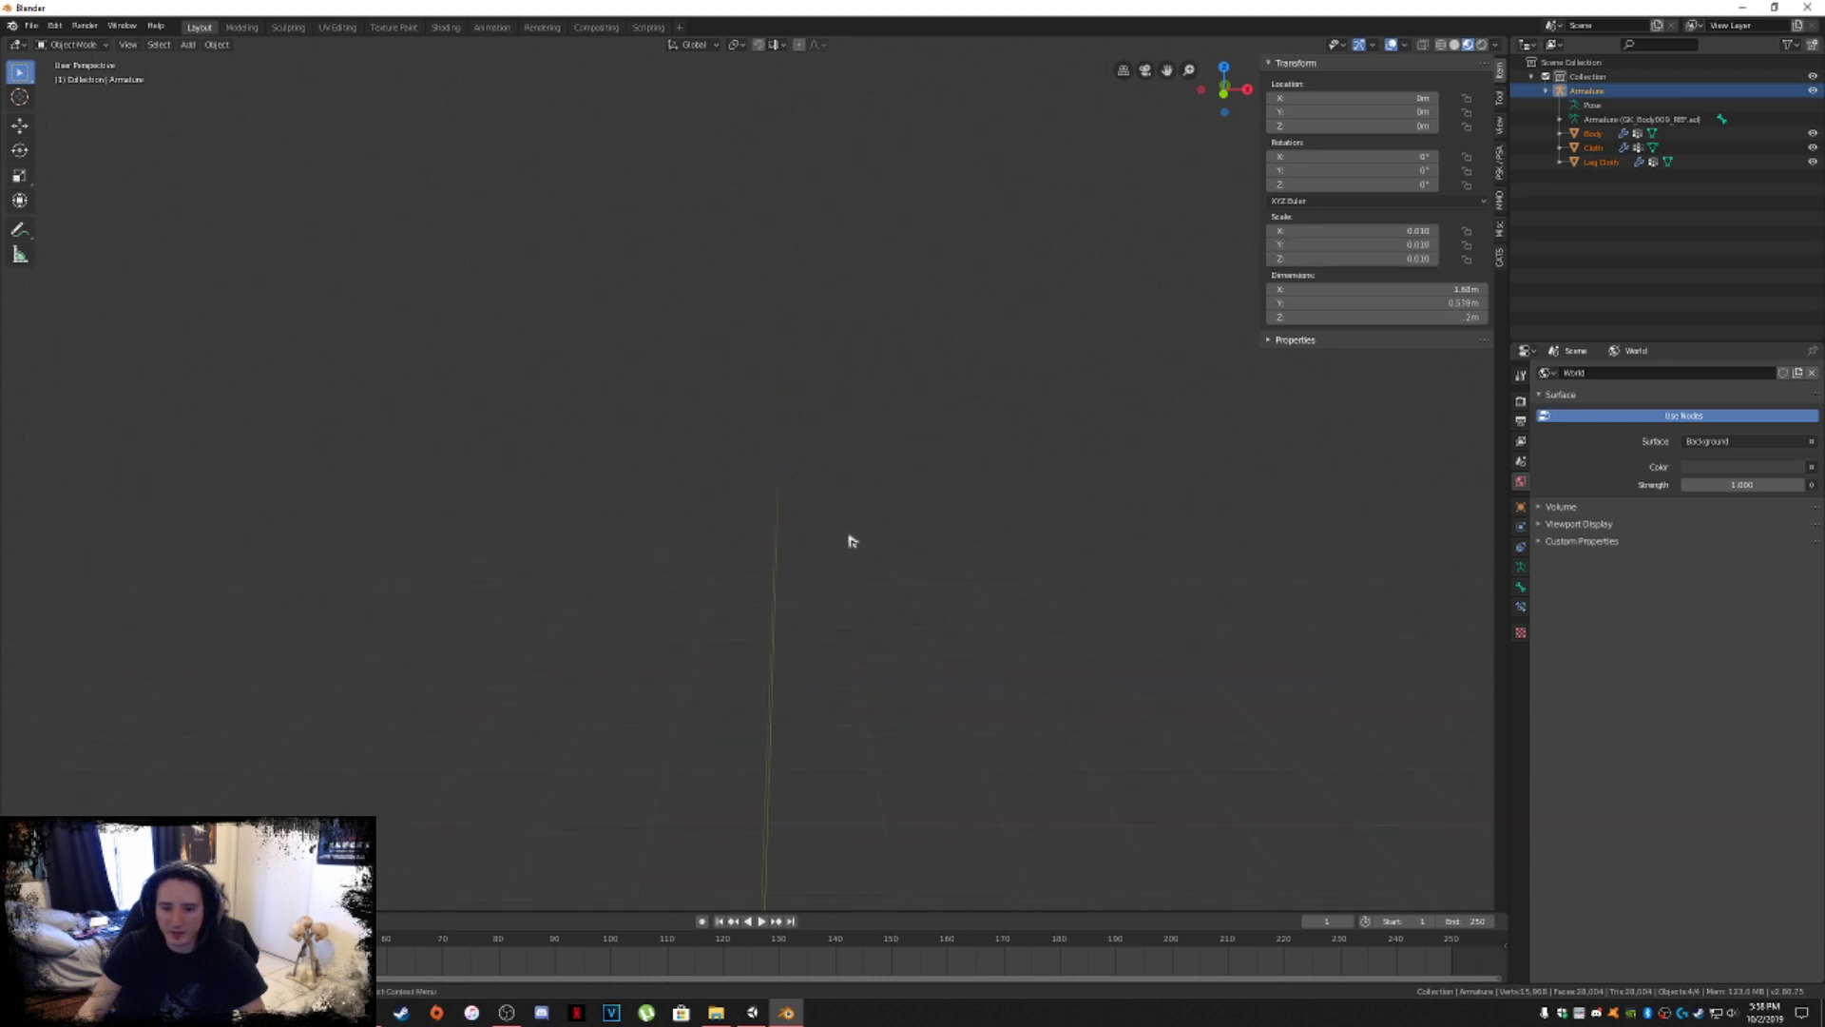
shift+middle_drag(848, 533, 819, 278)
scroll(856, 452, up, 2)
shift+middle_drag(856, 452, 834, 248)
scroll(835, 419, up, 8)
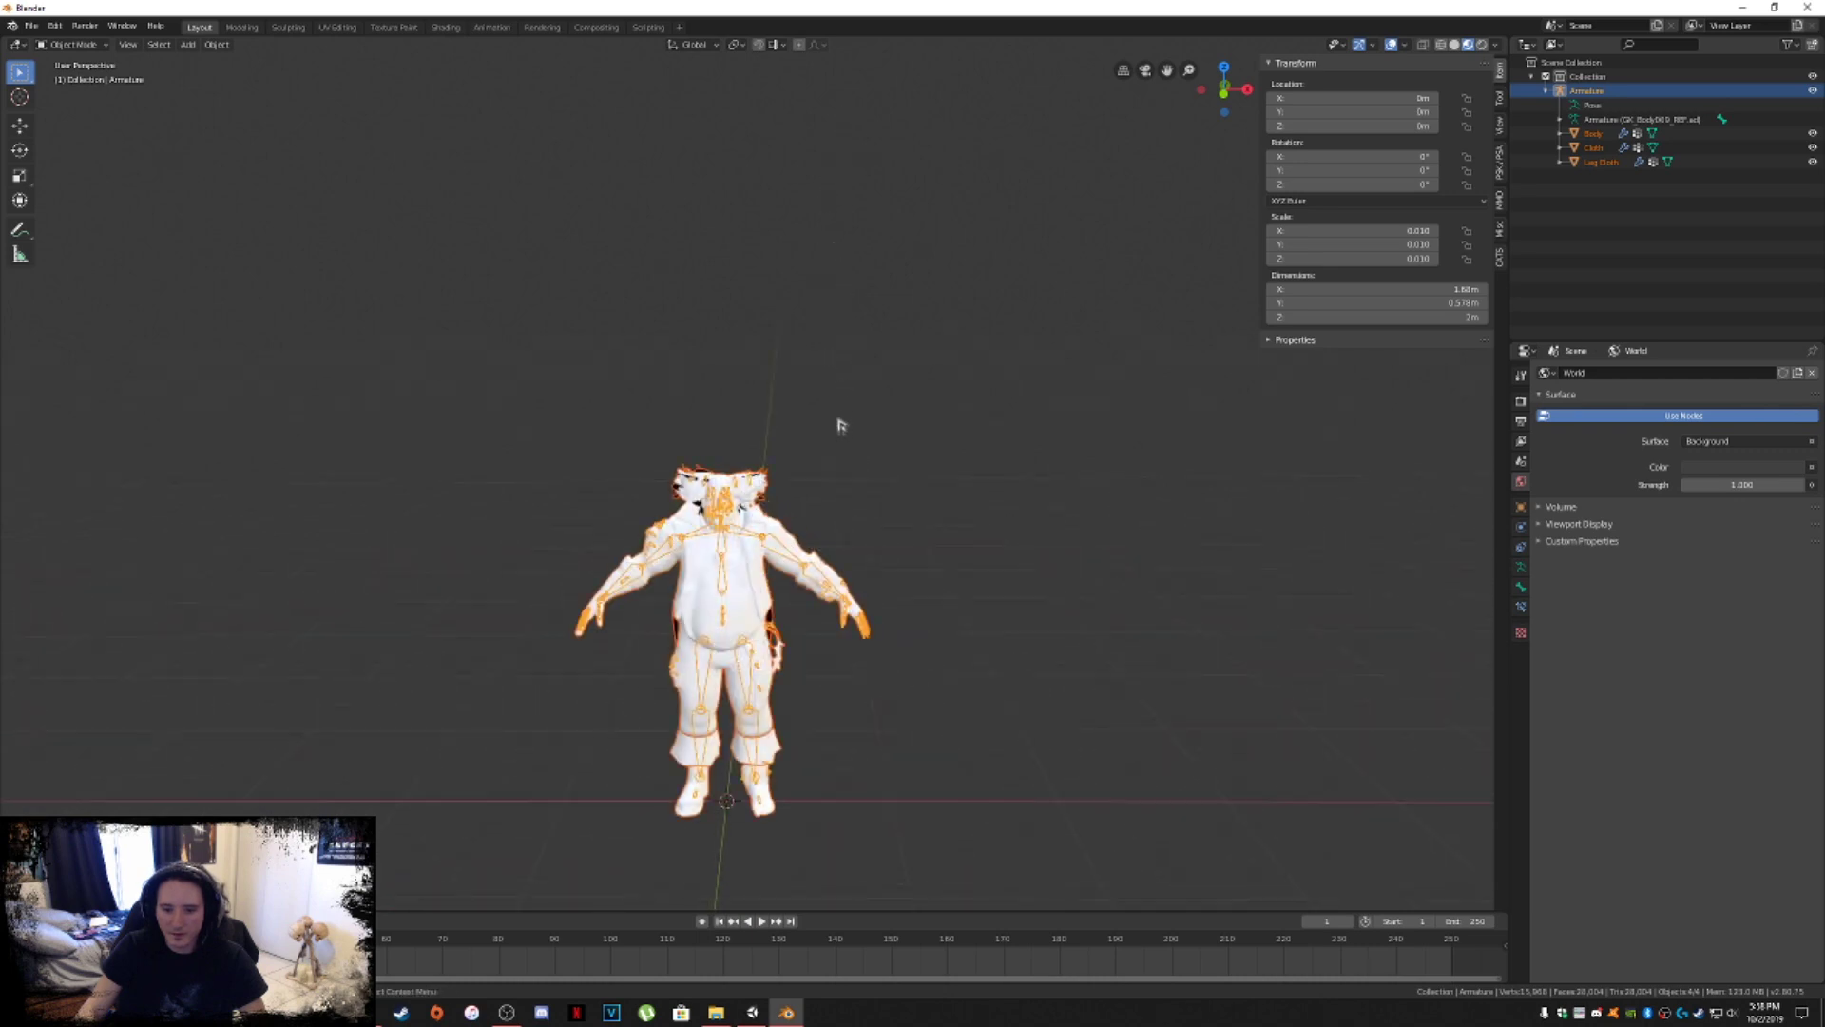
shift+scroll(803, 437, up, 2)
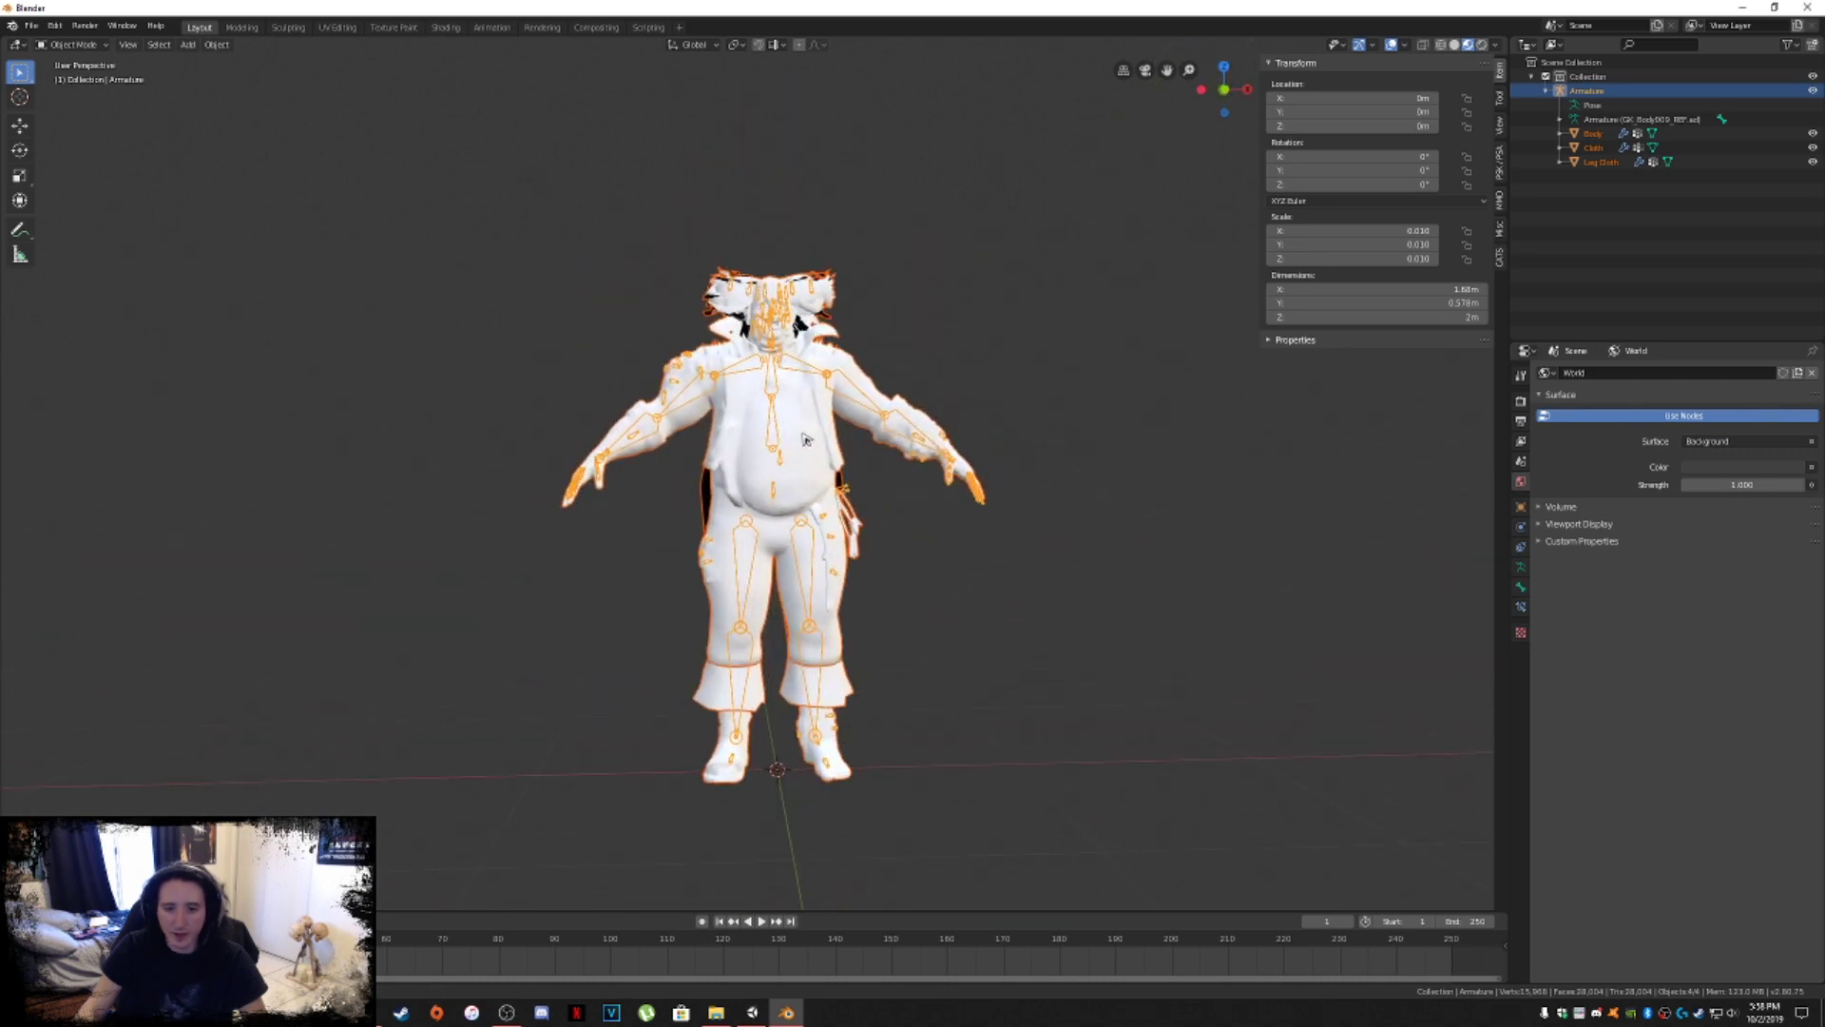
Rename the rig object to 'Clown (Blight)' and its armature data to 'Armature', then collapse it.
click(1598, 91)
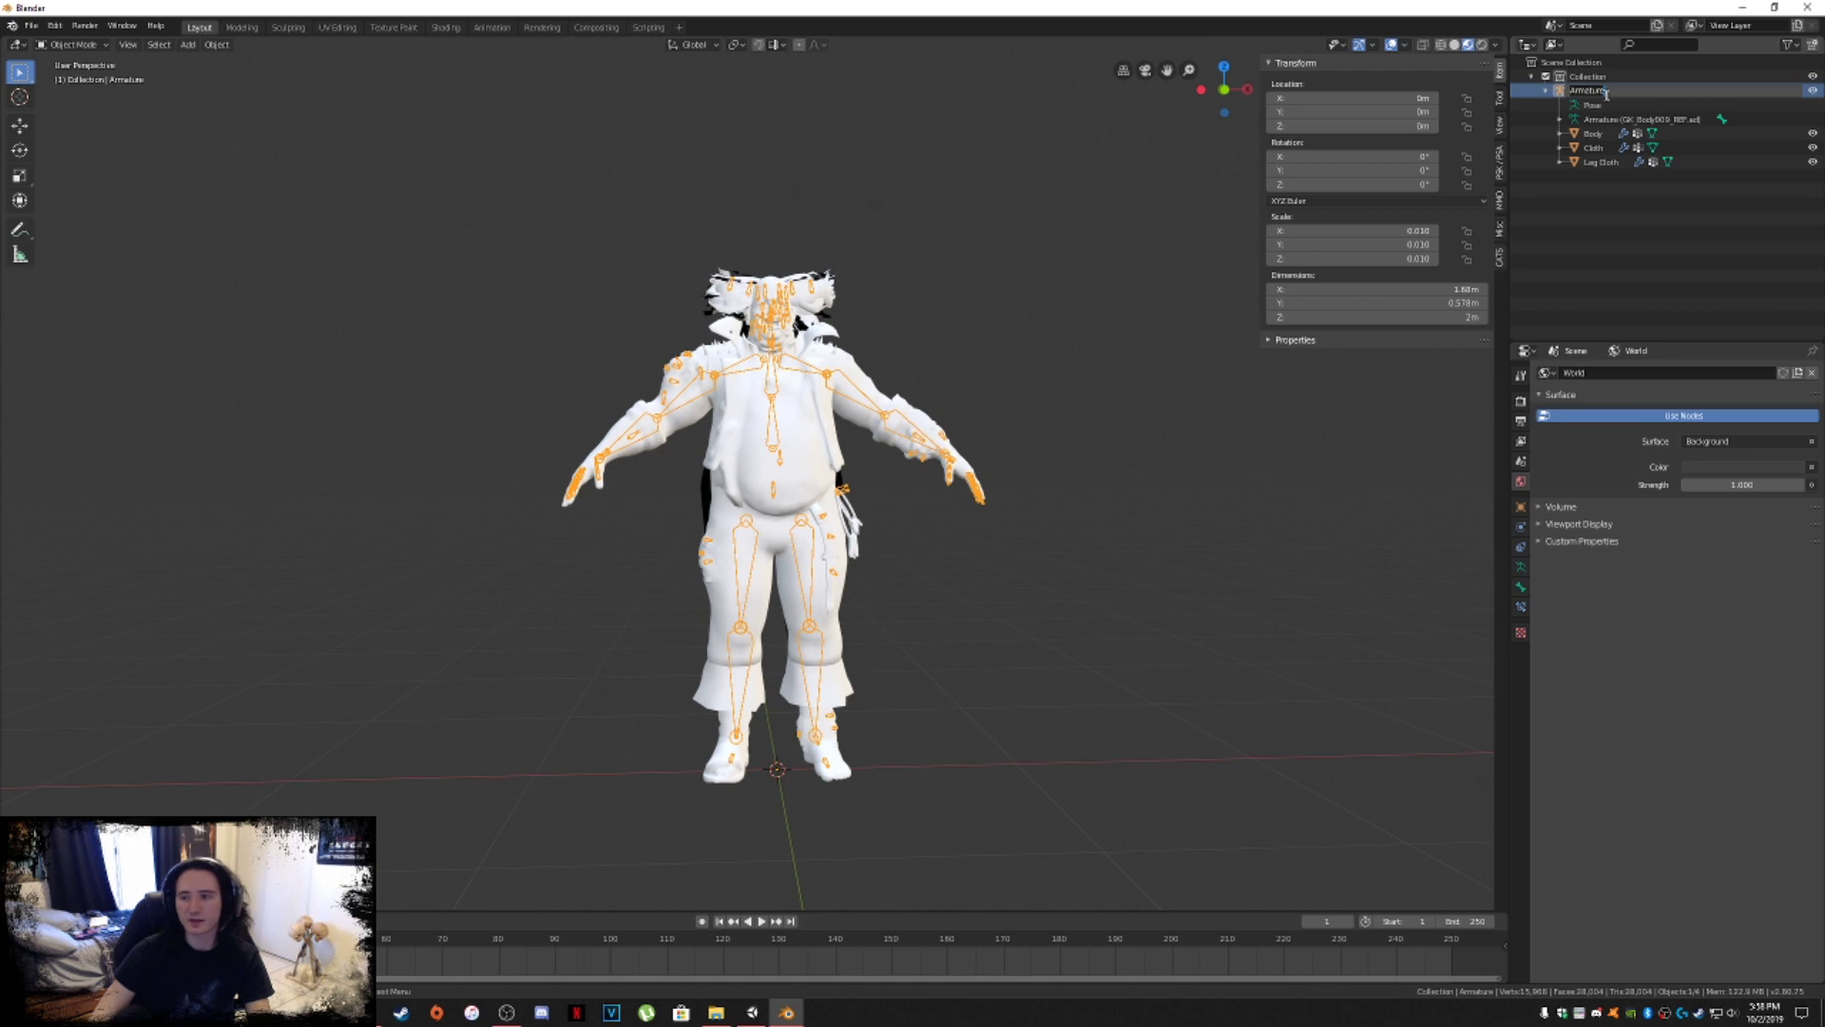
text(Cl)
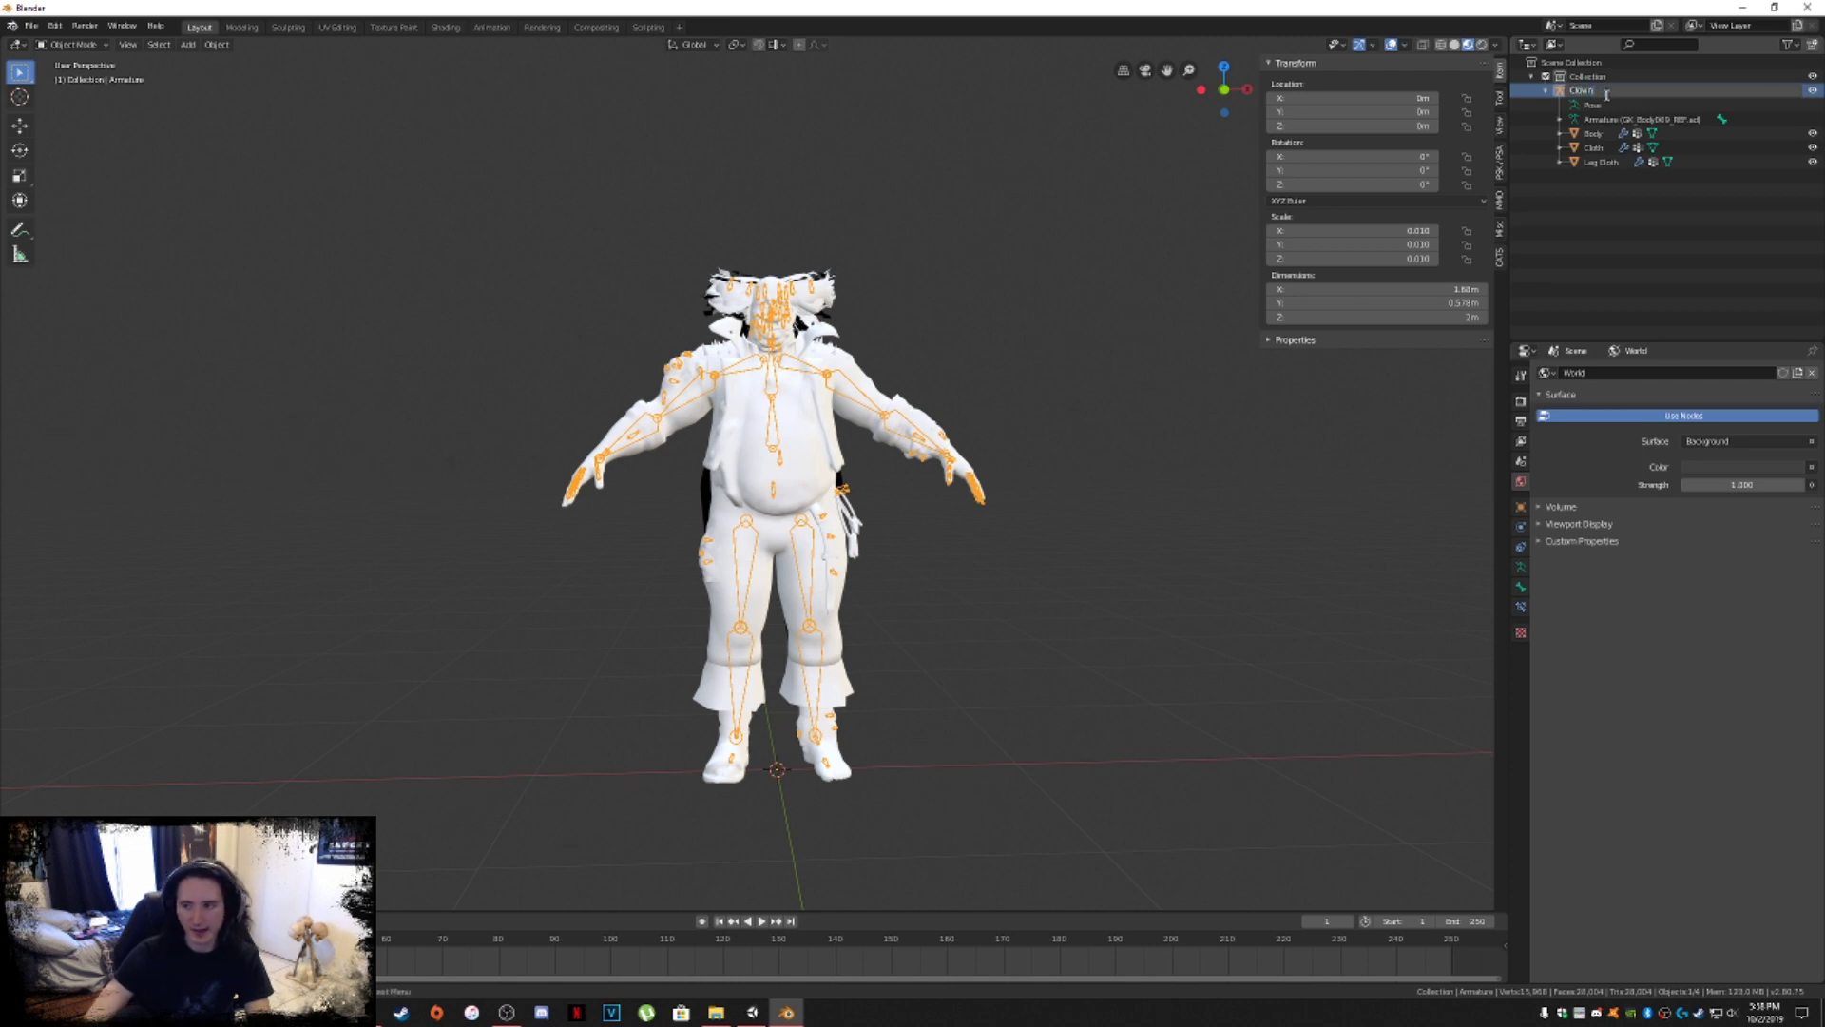
text(own)
text((Blunt))
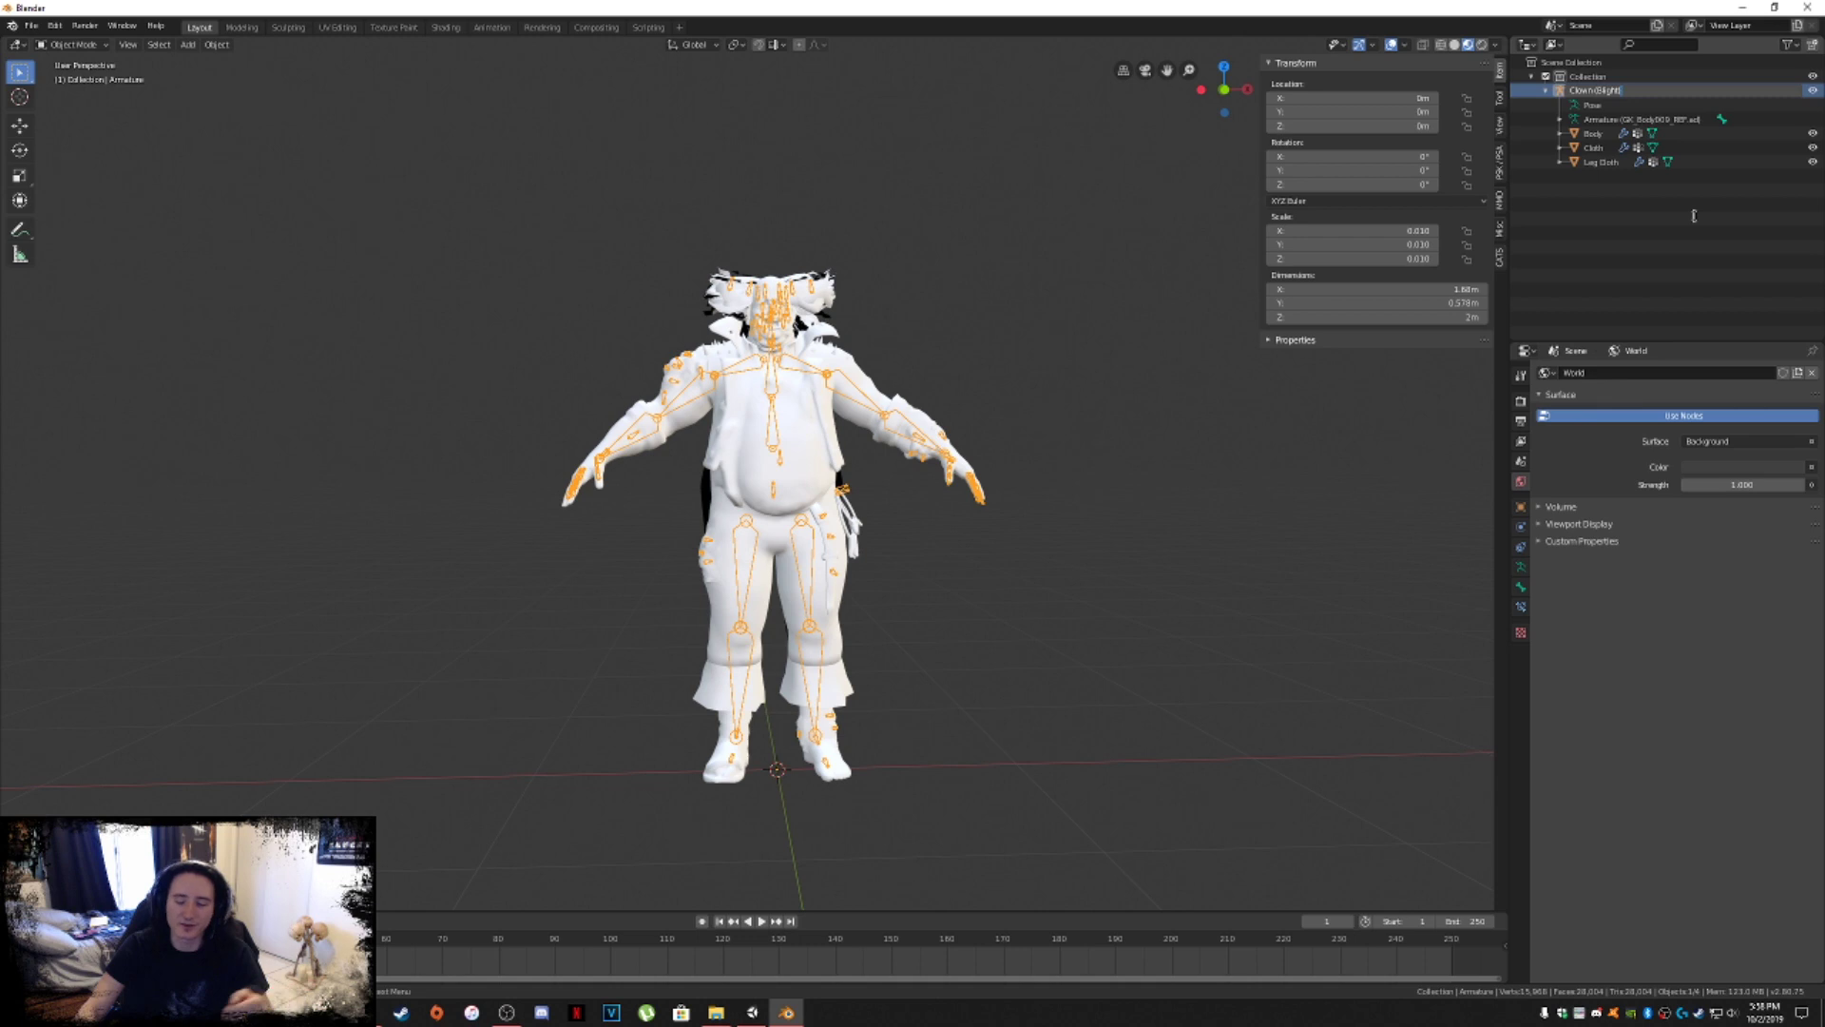
key(Return)
click(1611, 121)
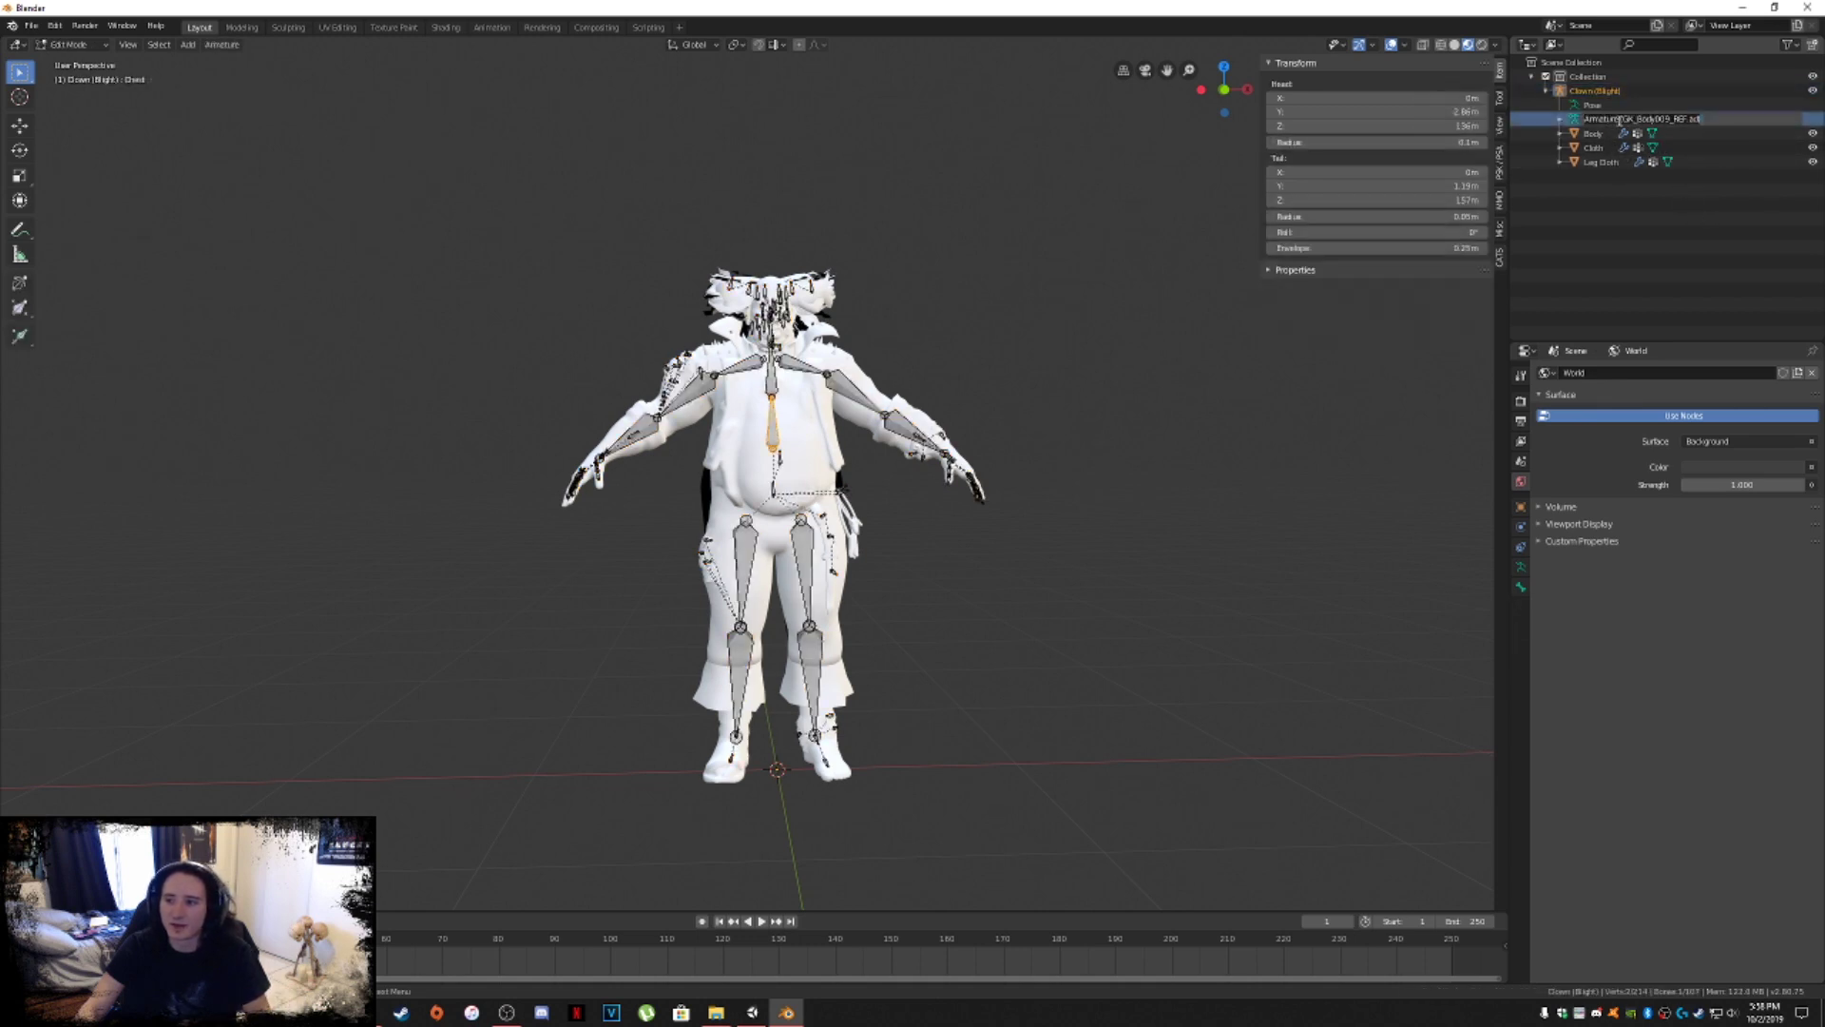
key(ctrl+a)
text(Armature)
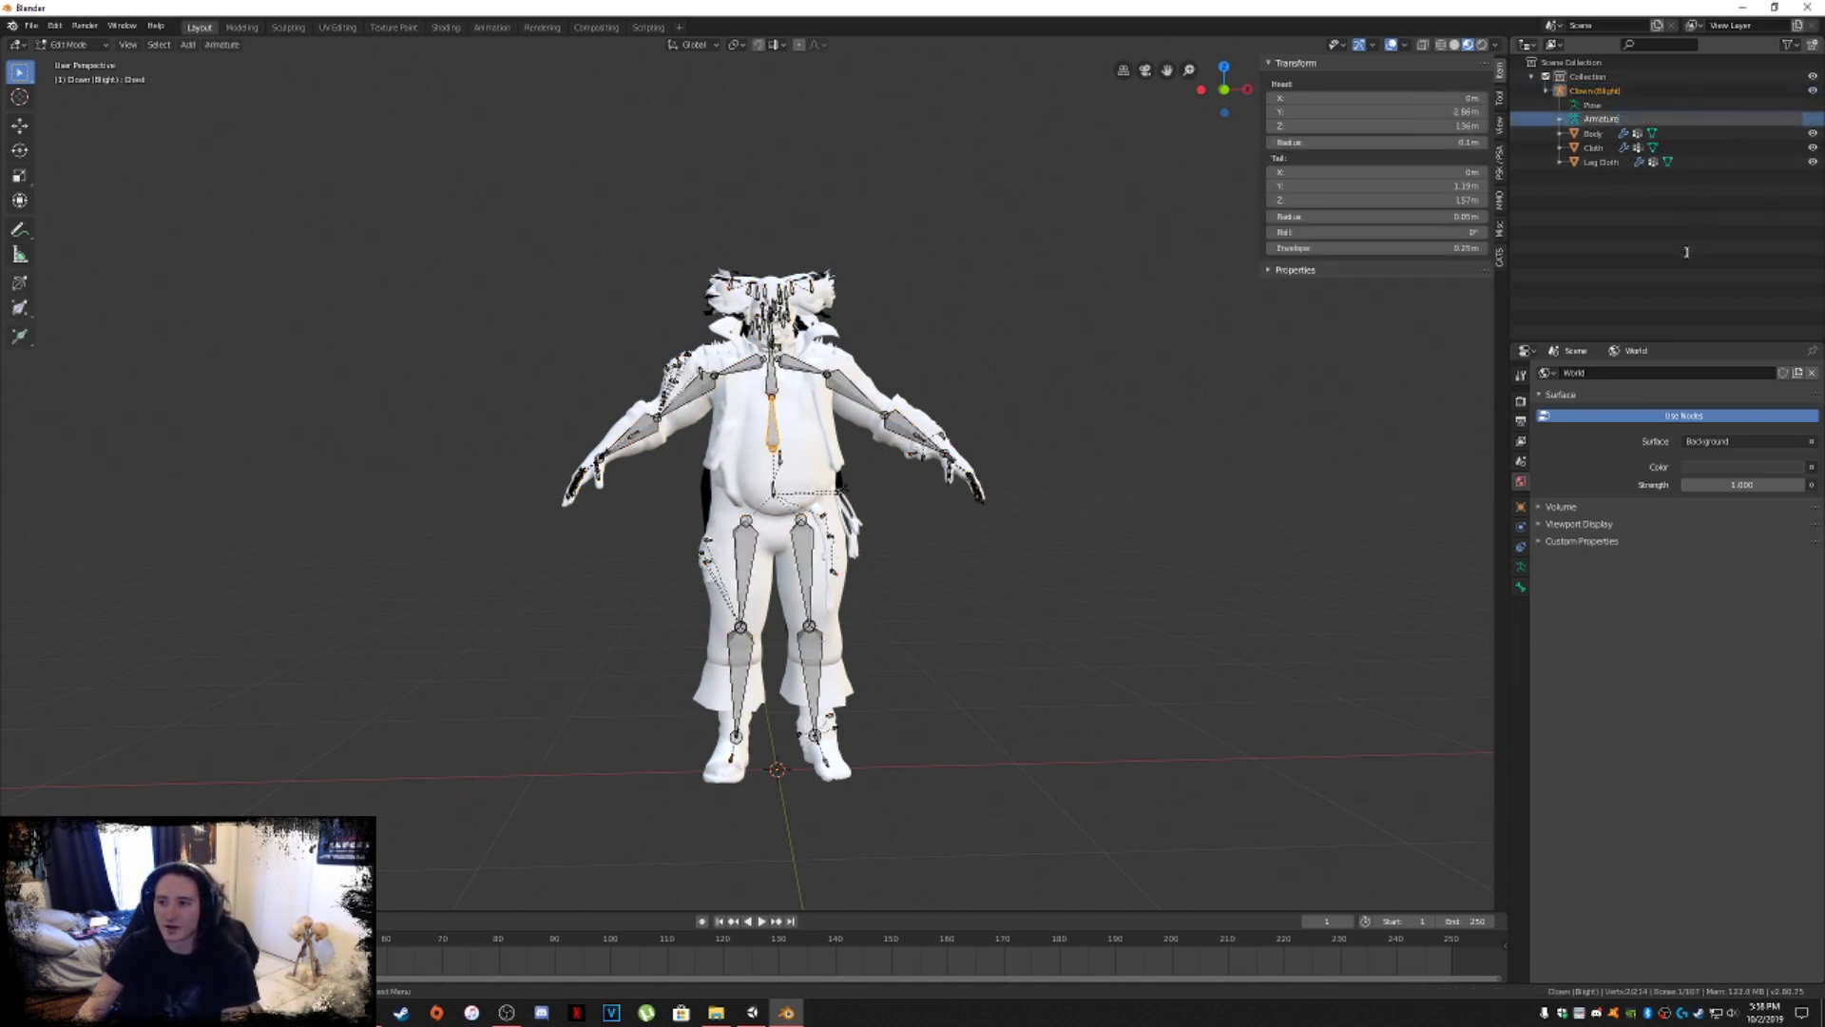
key(Return)
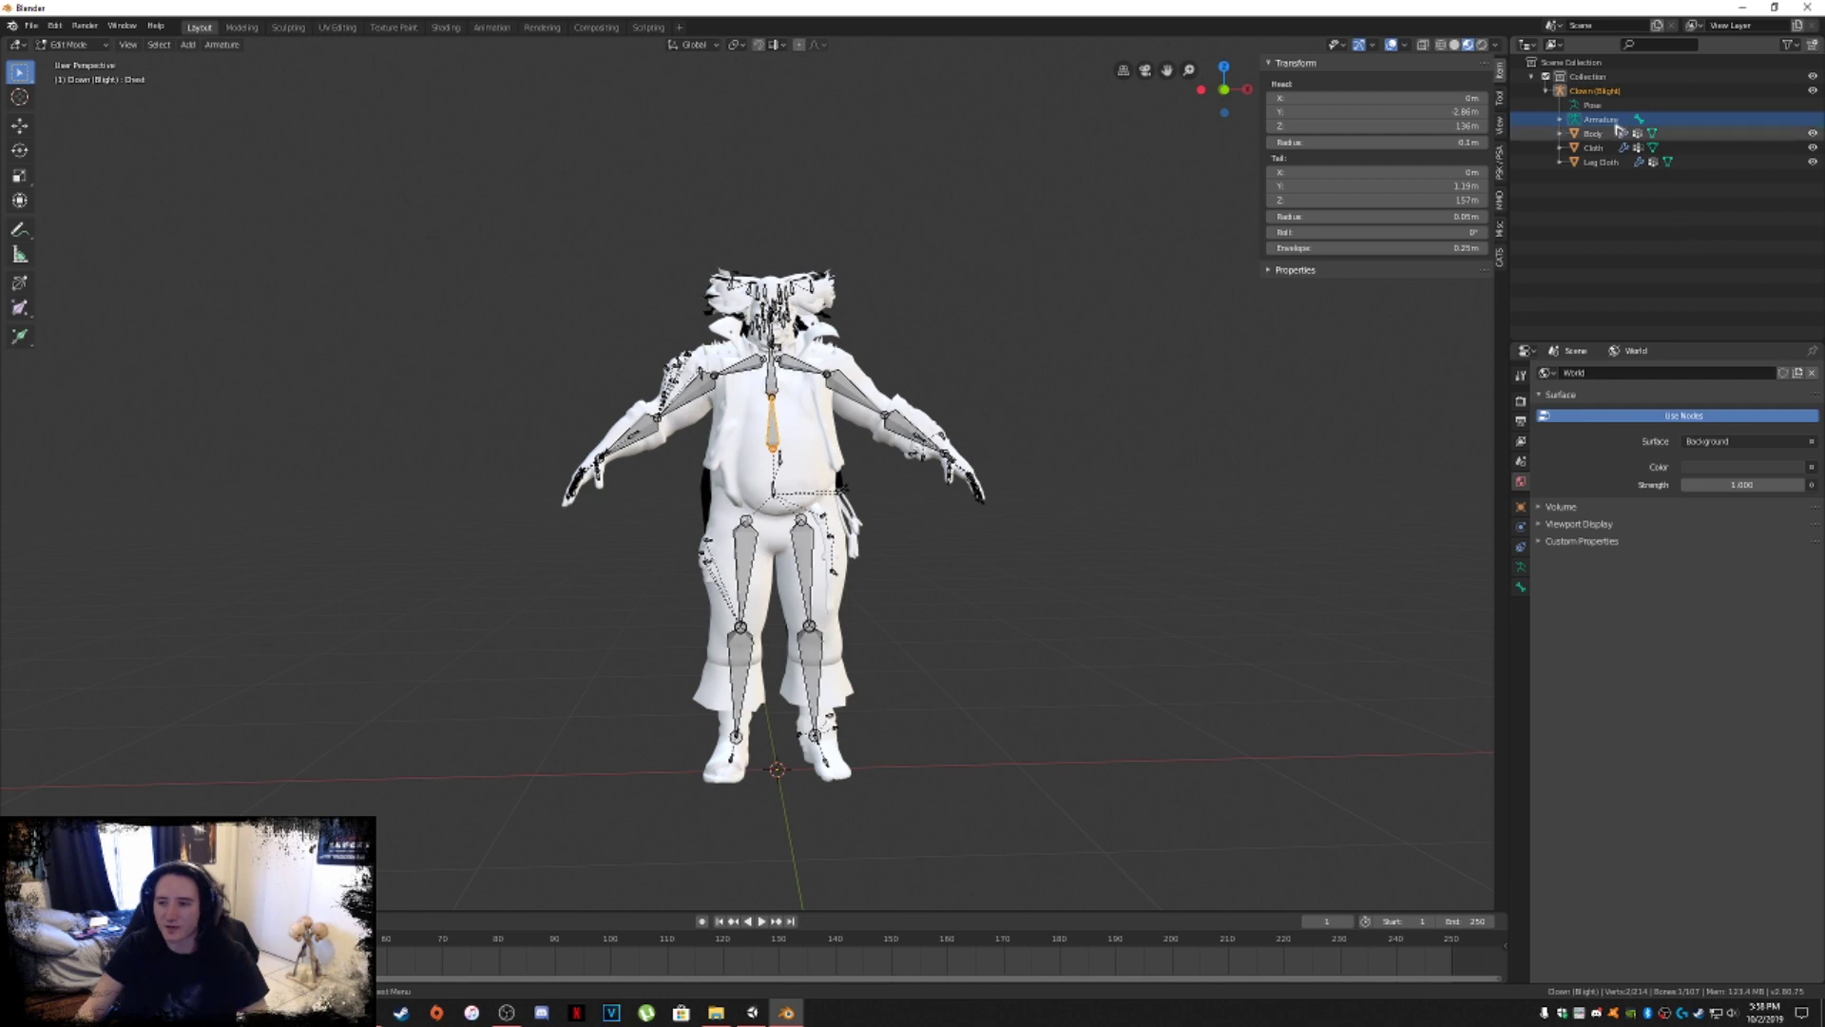
click(1545, 90)
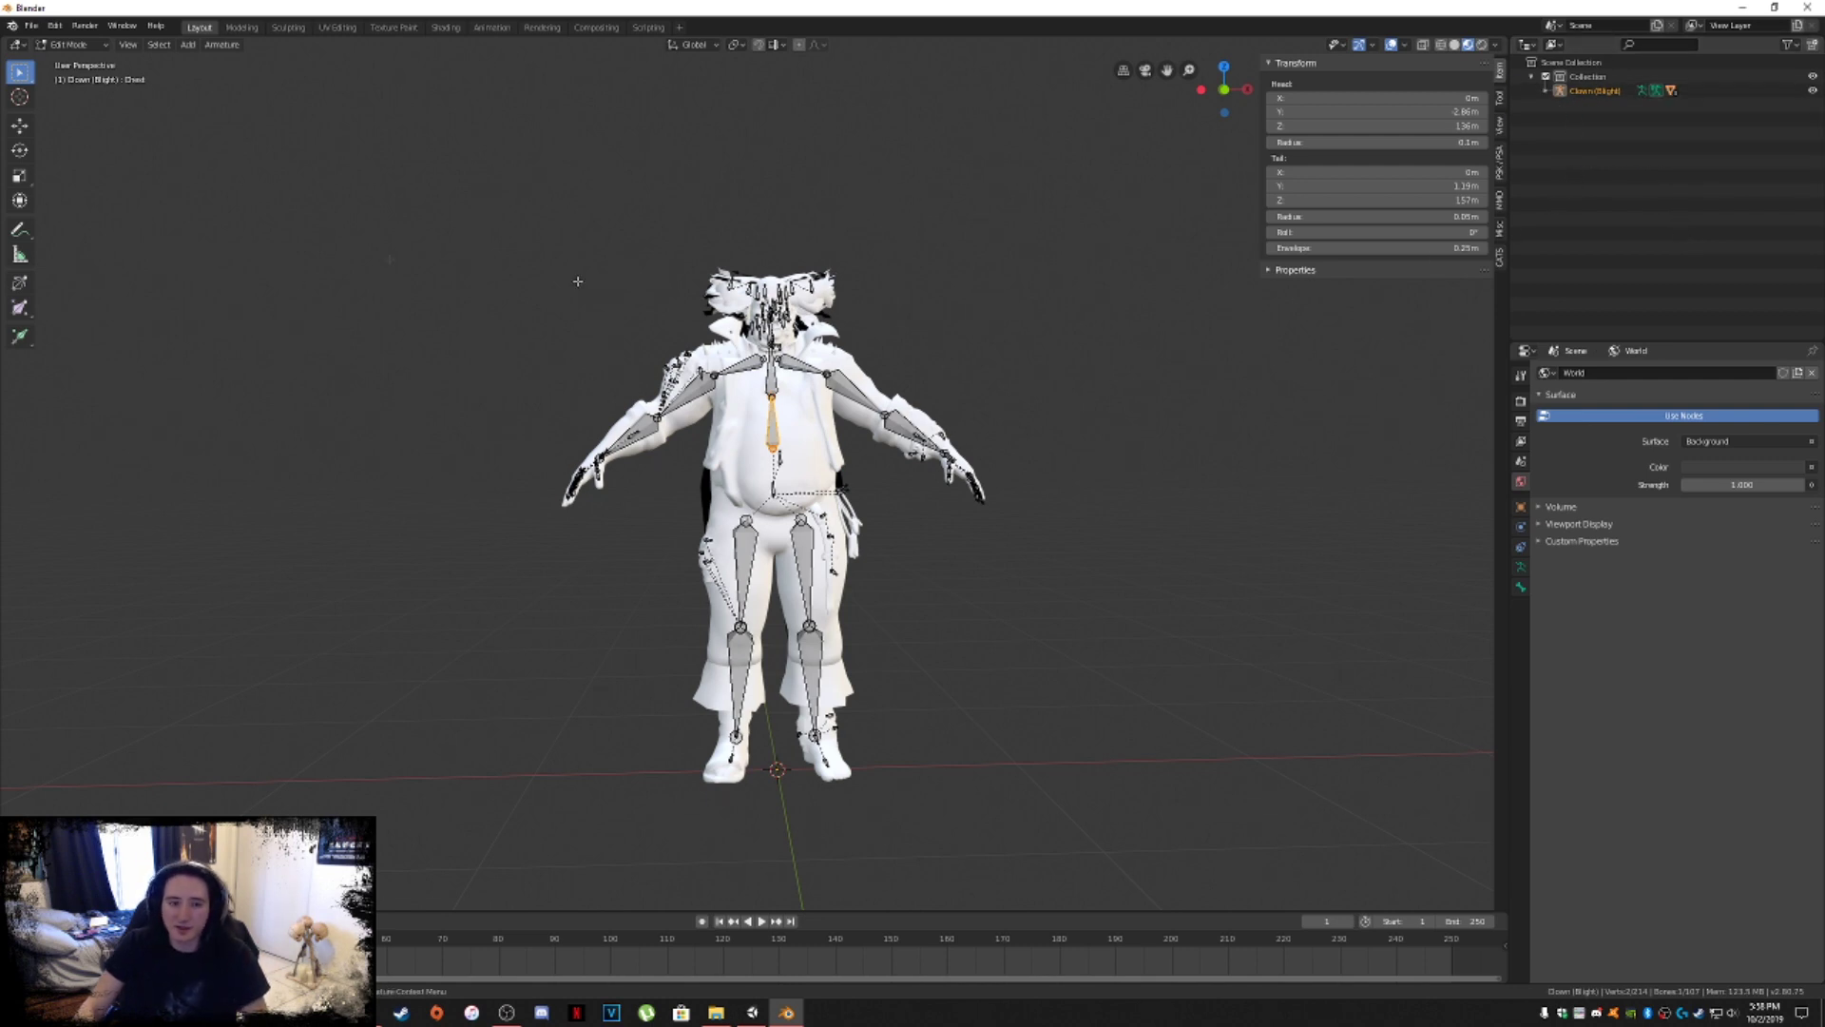
Export the model as an FBX named Clown (Blight) to the Desktop.
click(31, 26)
mouse_move(77, 234)
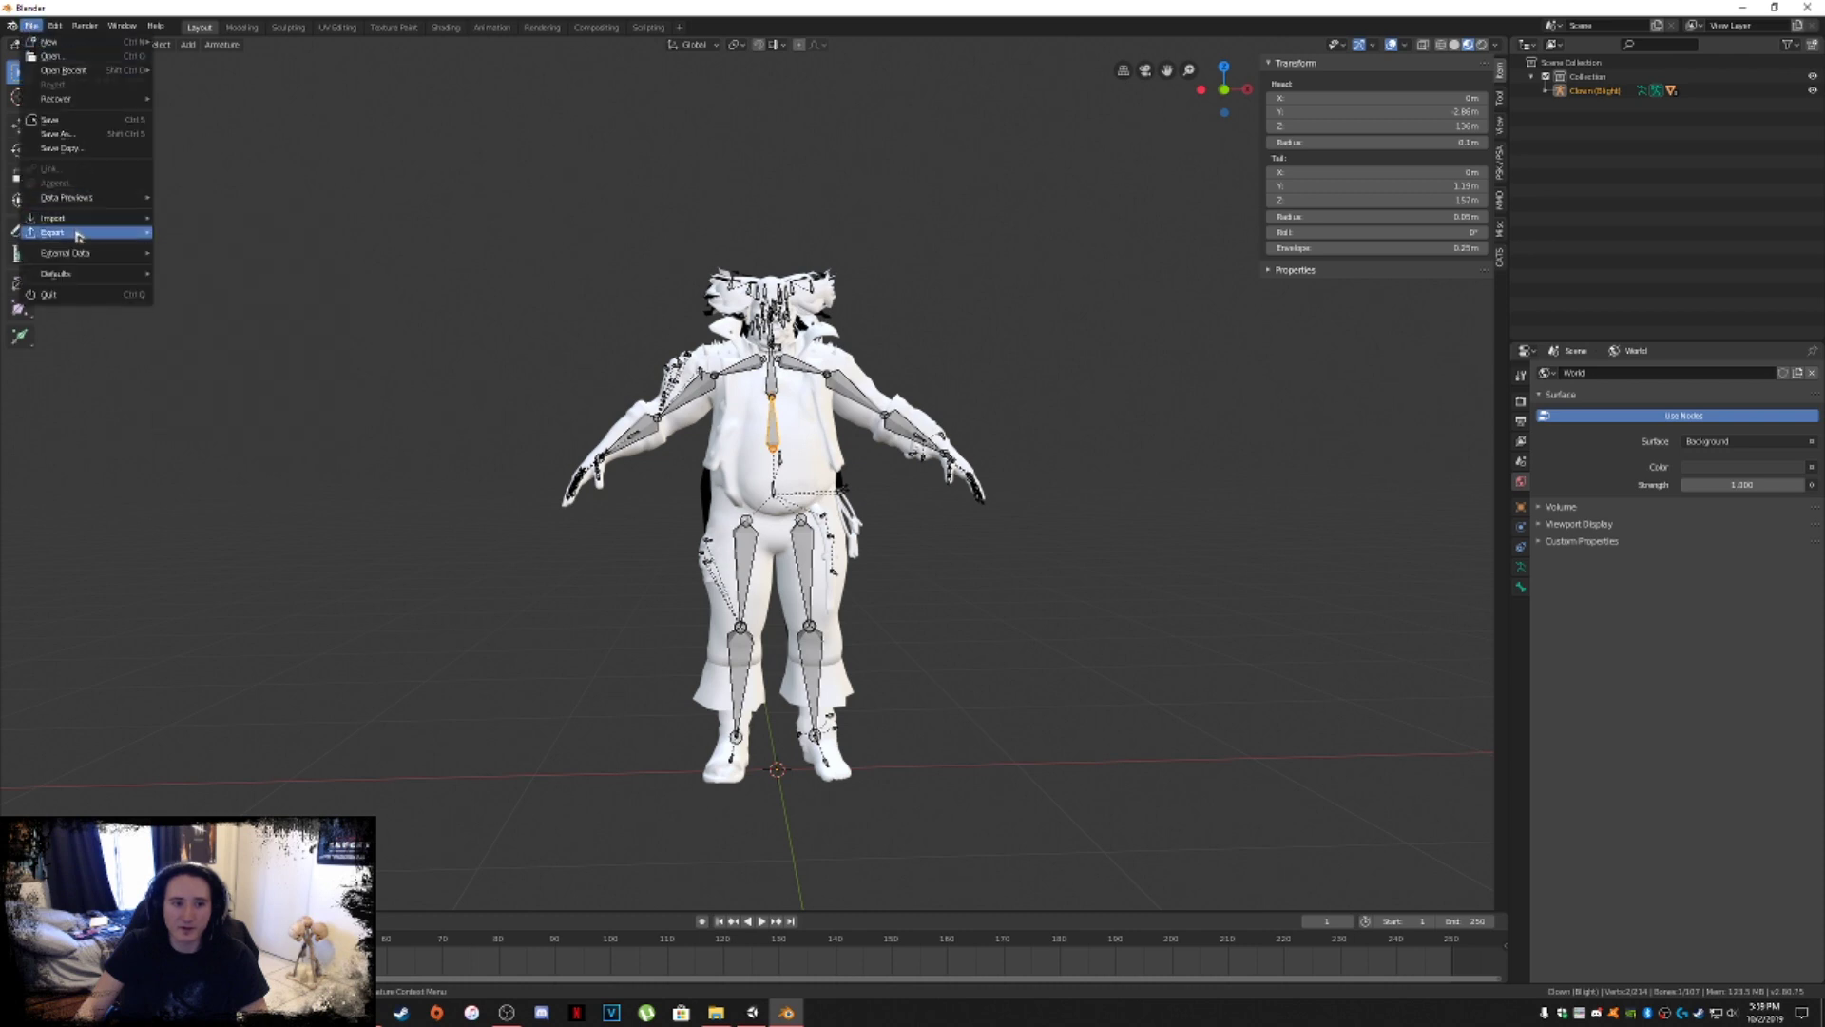
click(195, 260)
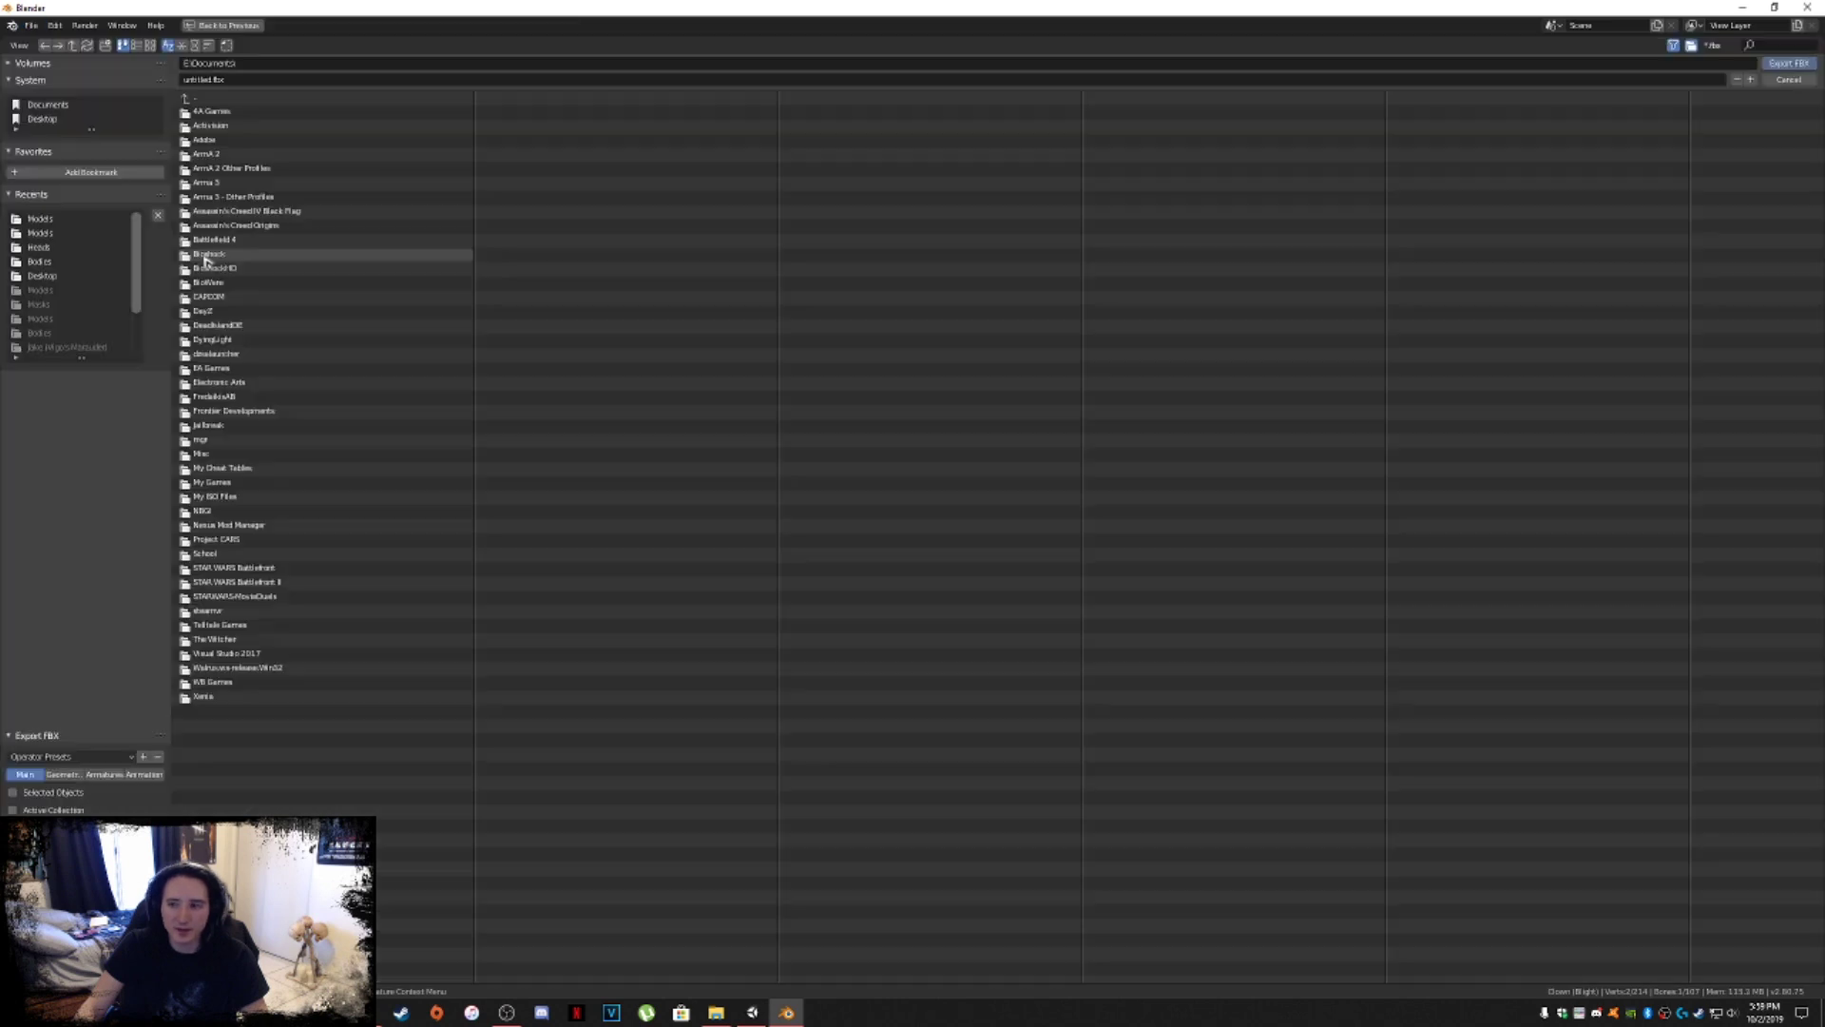
click(211, 79)
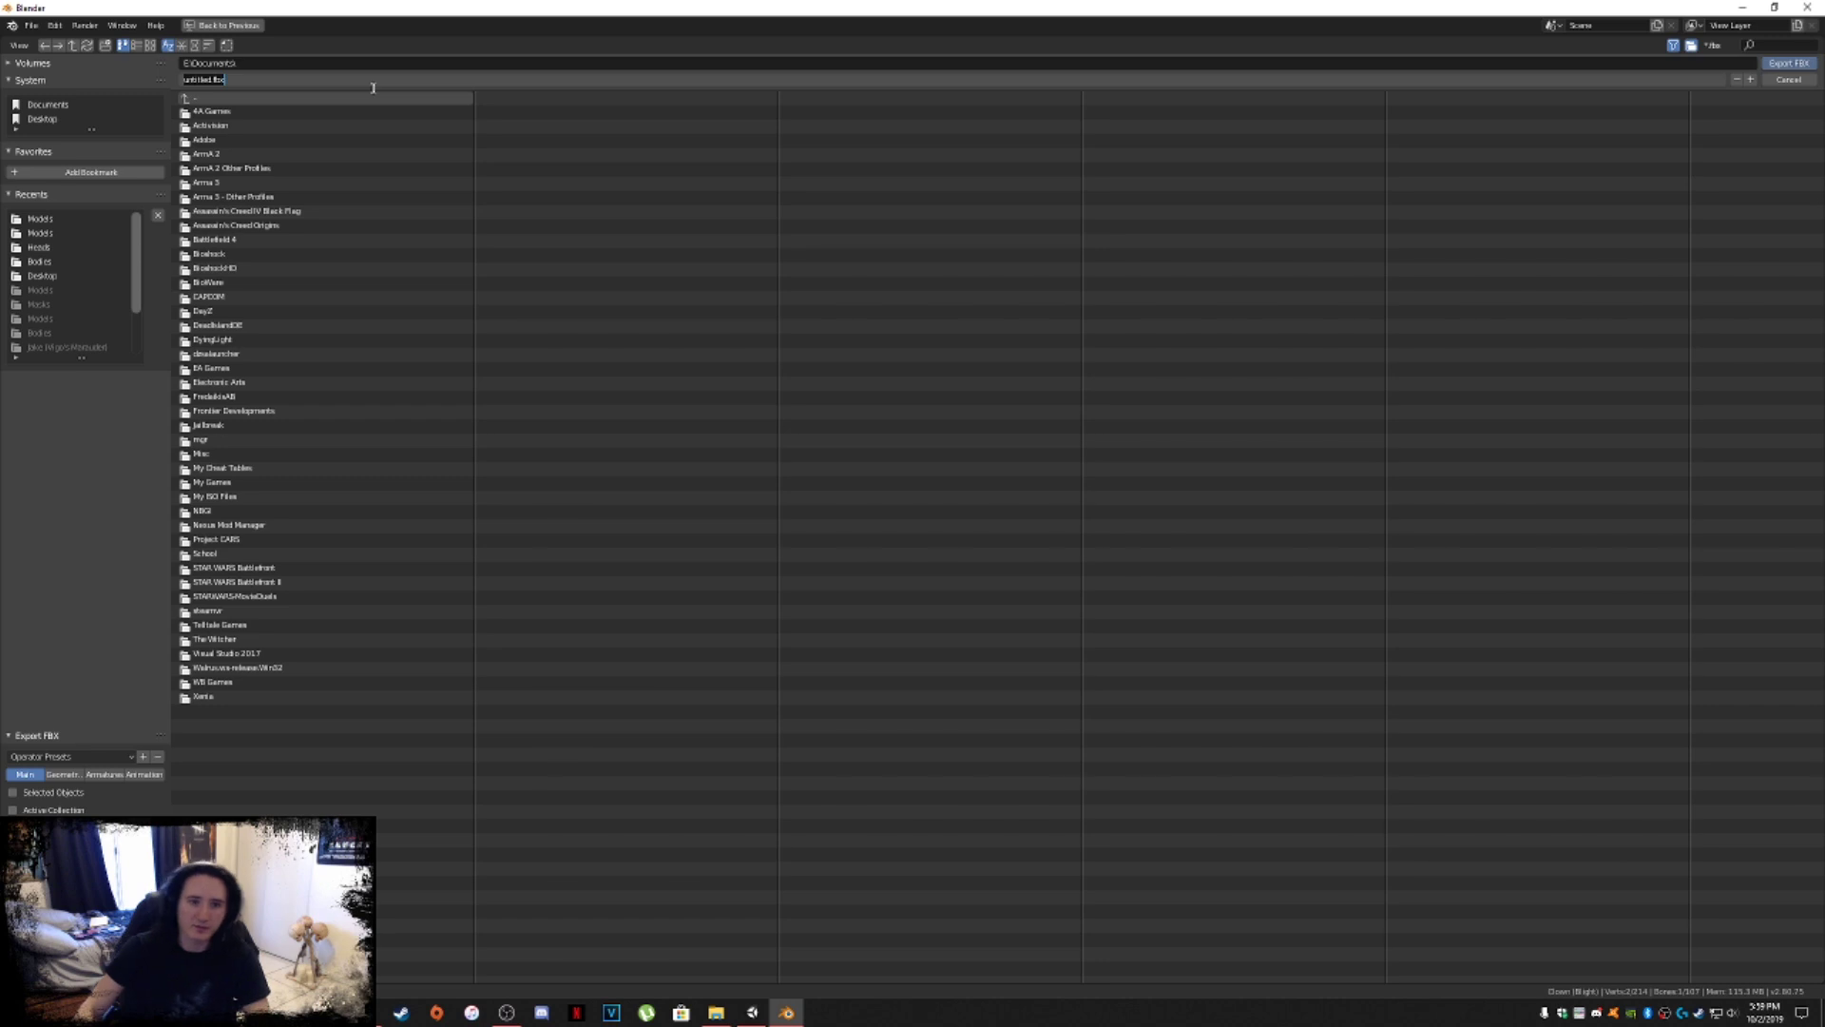
click(42, 276)
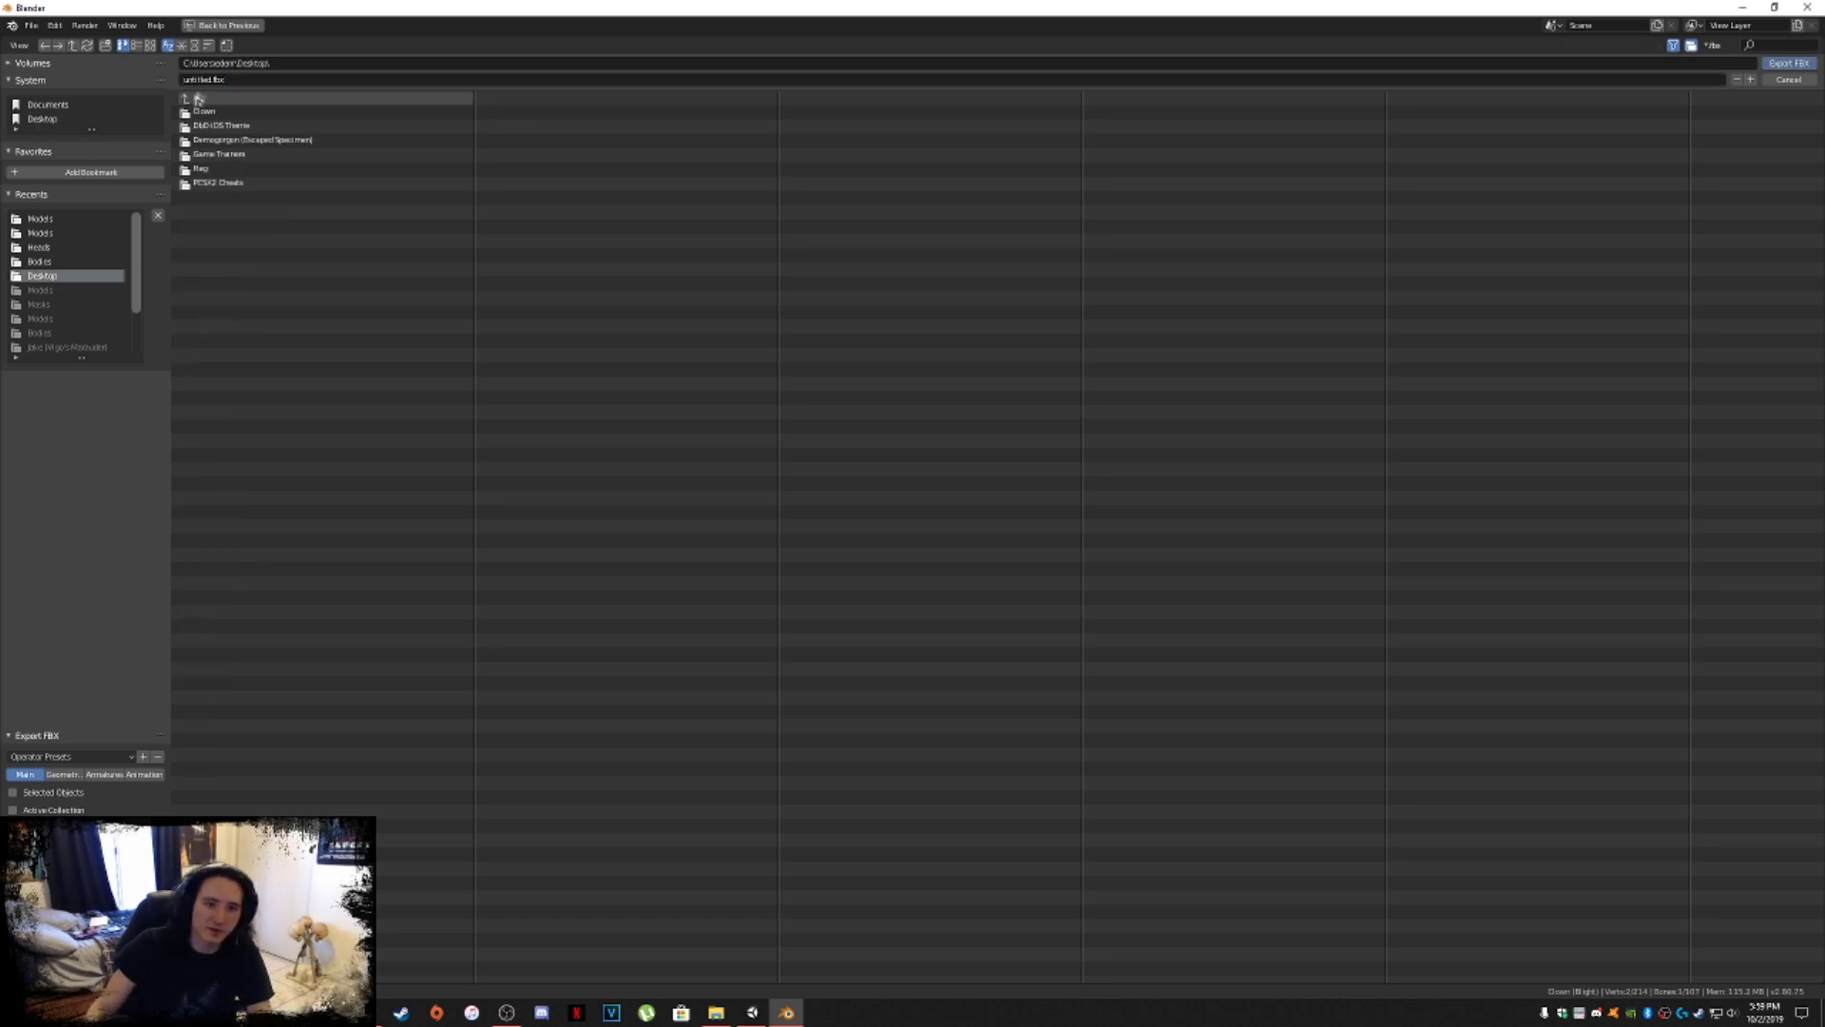
text(Clown (Blight)
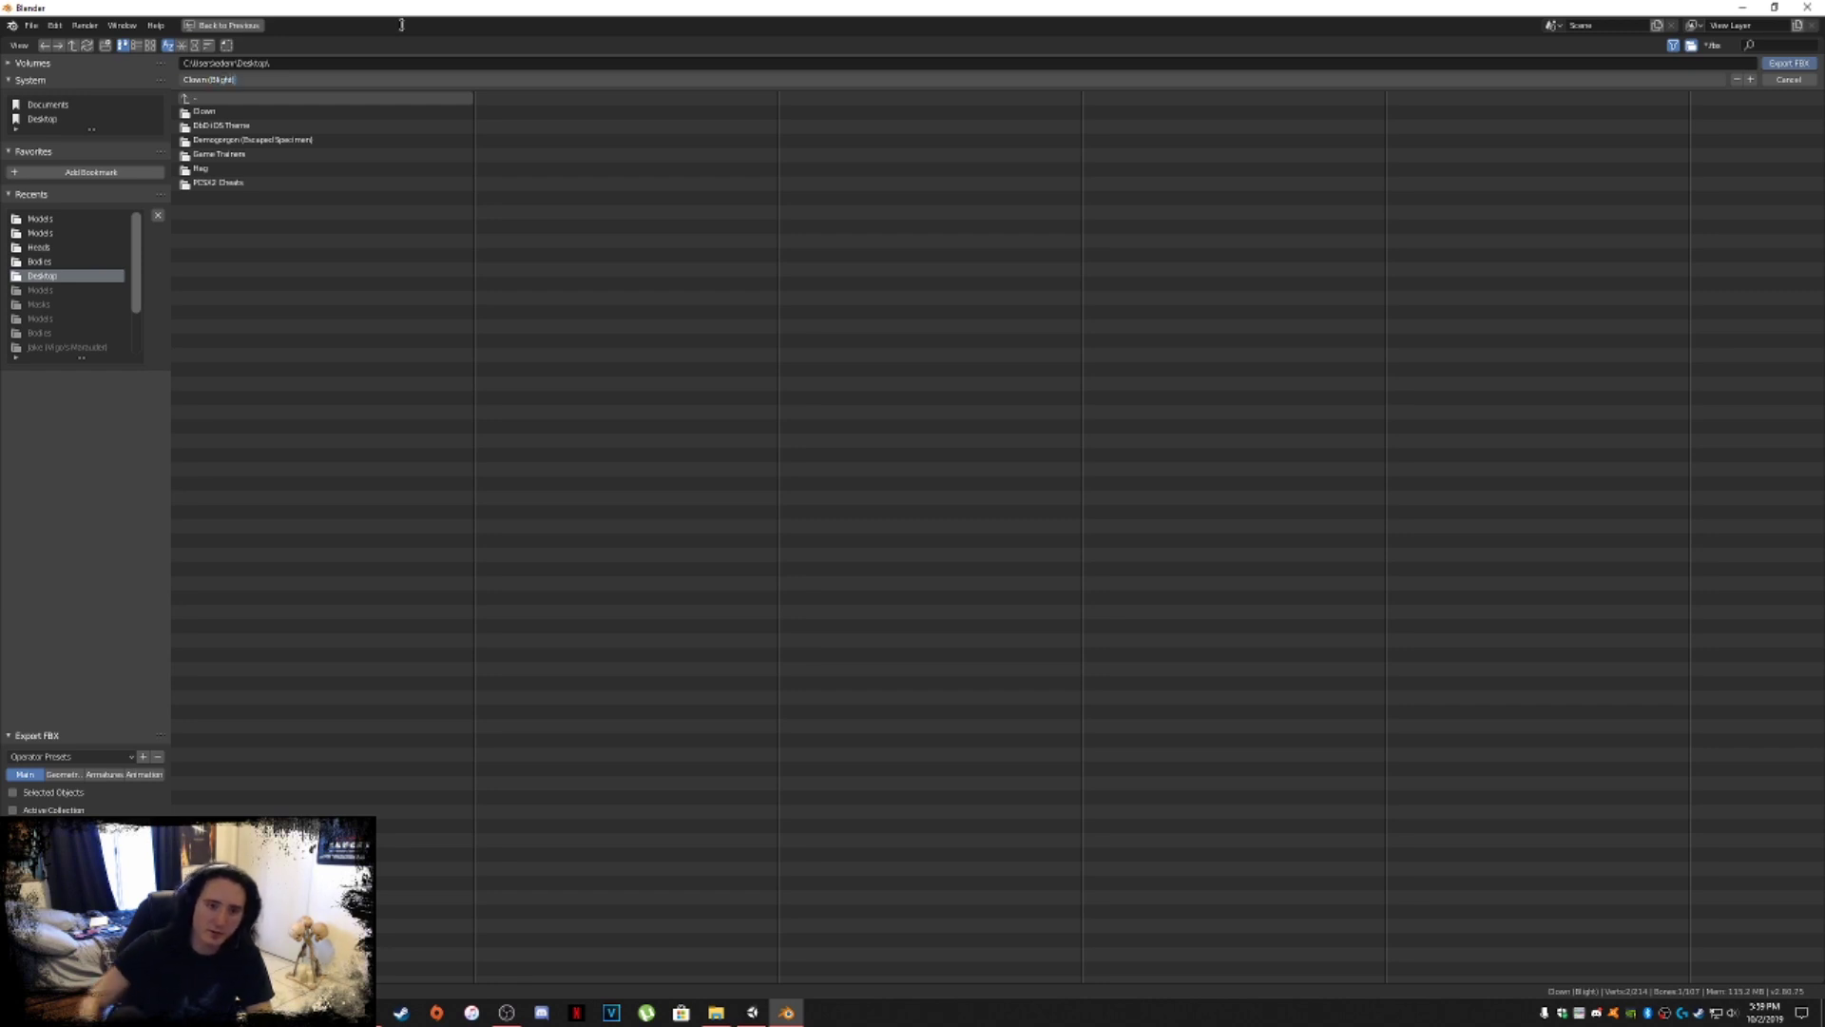
click(1789, 63)
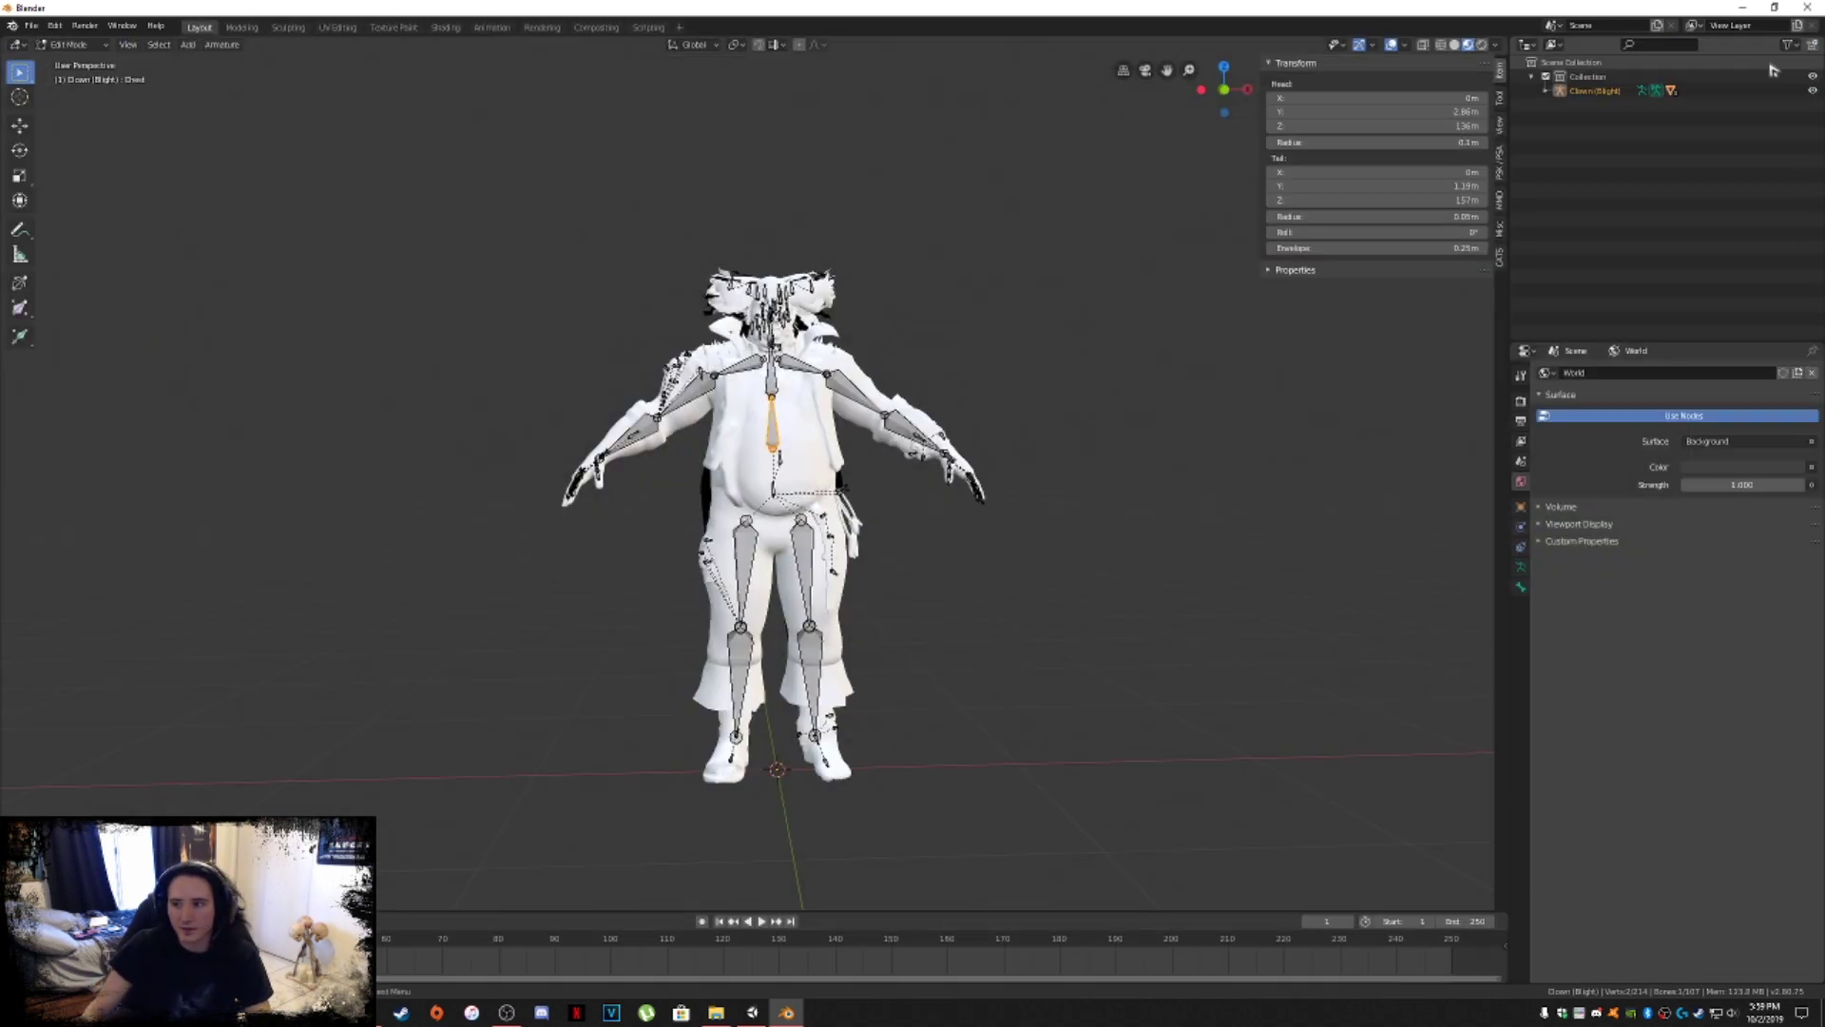